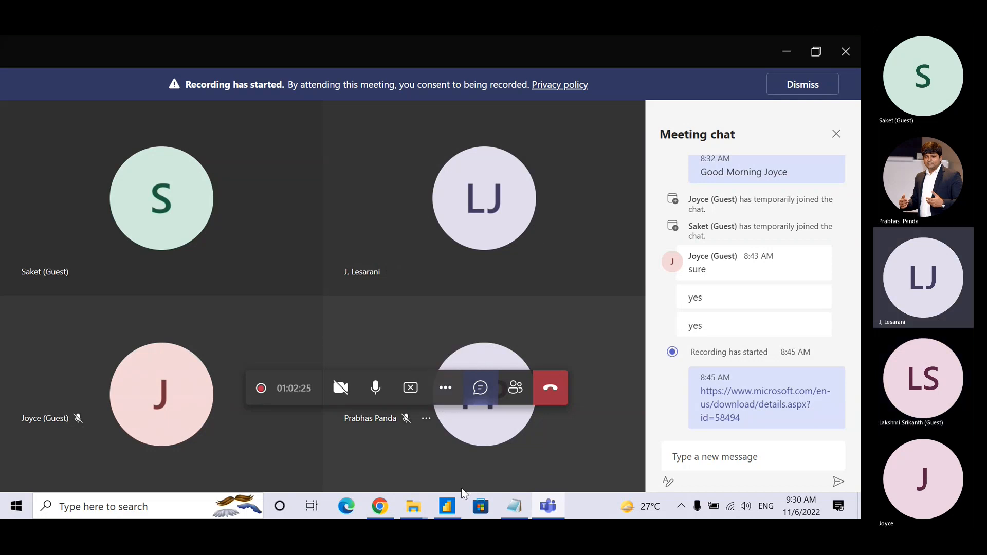
- Switch to File Explorer and open the Data Sets folder inside Power BI Training's Public Workshop folder
{"action": "mouse_move", "coordinate": [446, 509]}
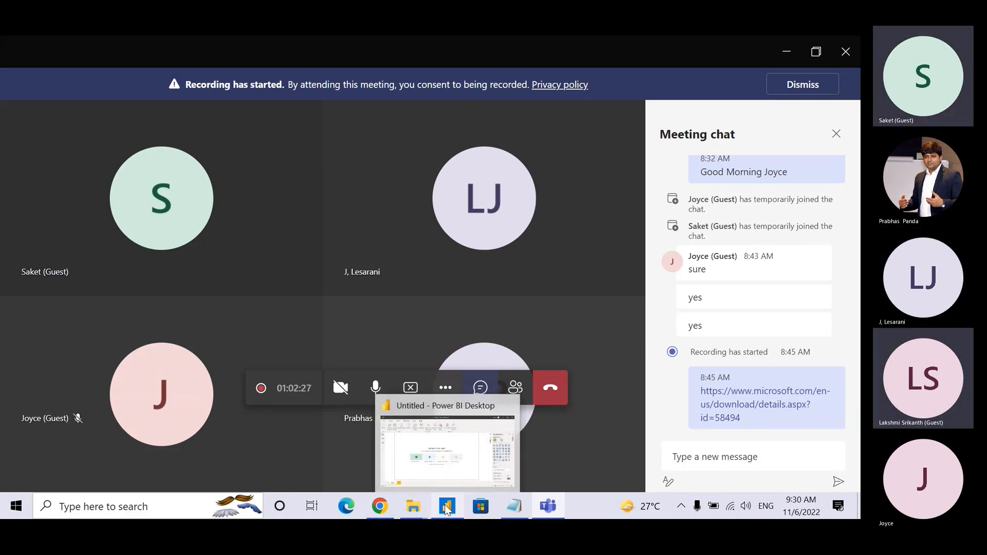
{"action": "mouse_move", "coordinate": [420, 501]}
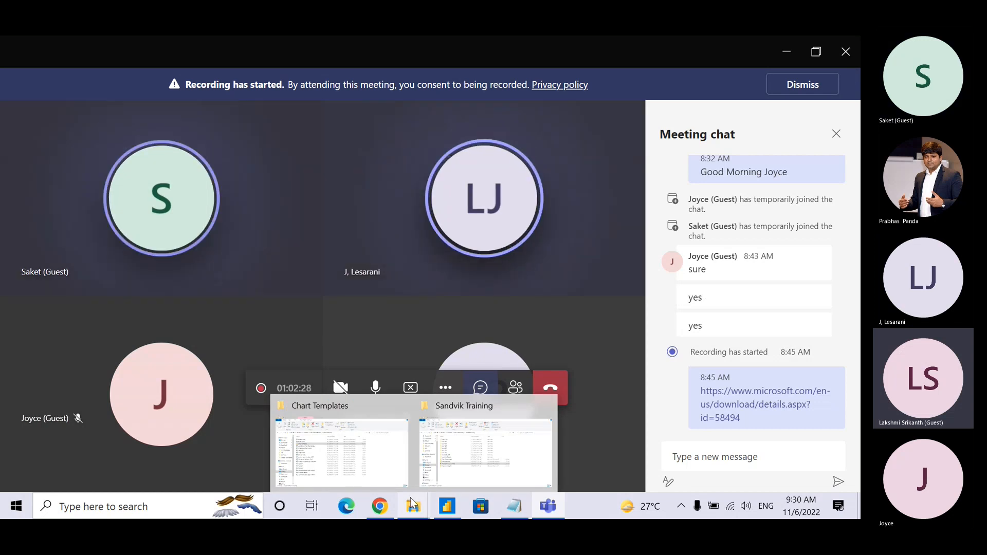
{"action": "left_click", "coordinate": [458, 455]}
{"action": "left_click", "coordinate": [266, 141]}
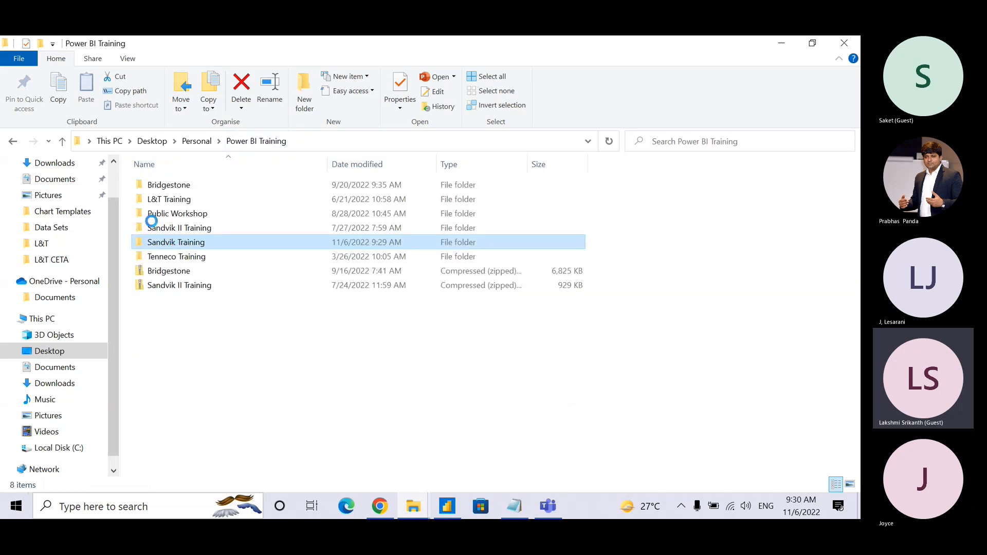
{"action": "left_click", "coordinate": [177, 215]}
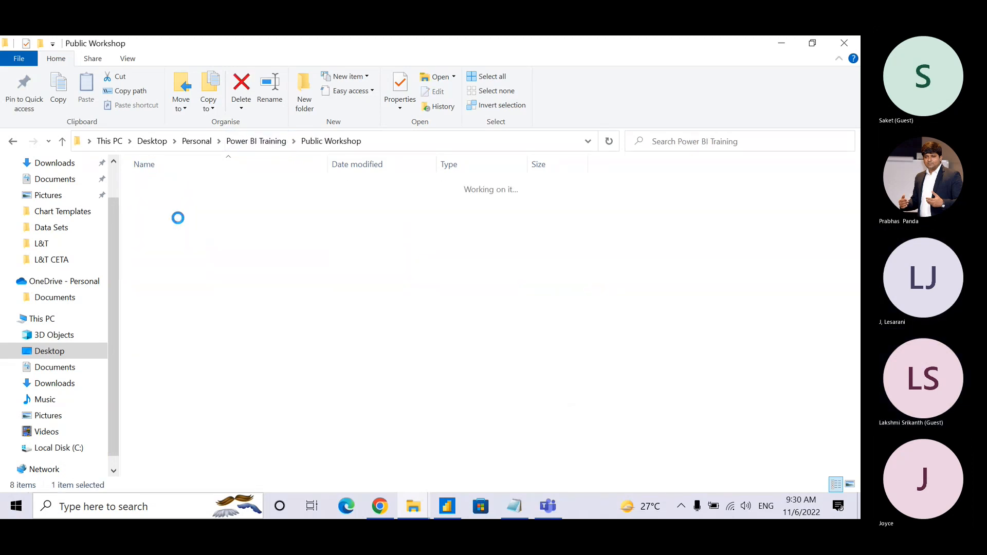
{"action": "left_click", "coordinate": [178, 183]}
{"action": "double_click", "coordinate": [178, 182]}
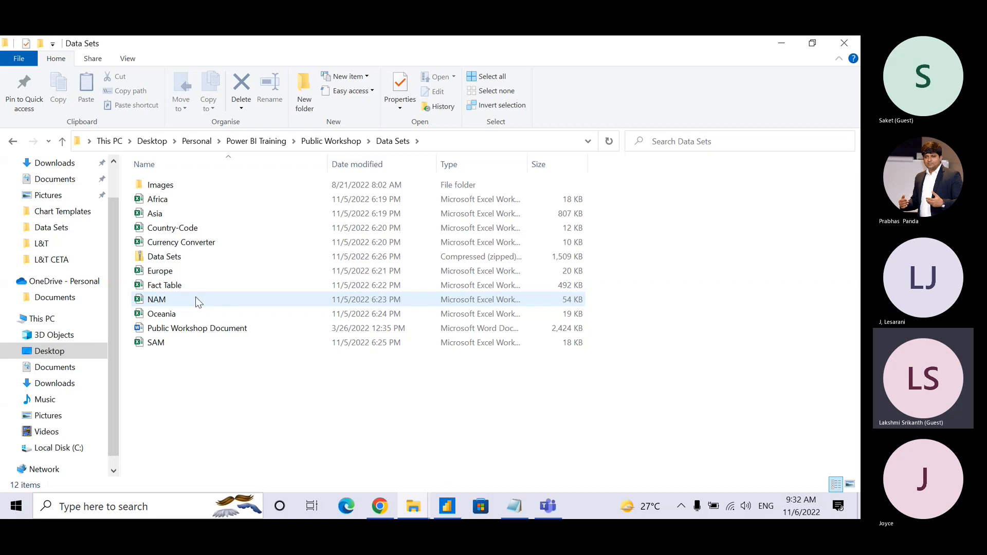
- Switch to Power BI Desktop and save the untitled report as "Day 1" in the Public Workshop Data Sets folder
{"action": "left_click", "coordinate": [462, 507]}
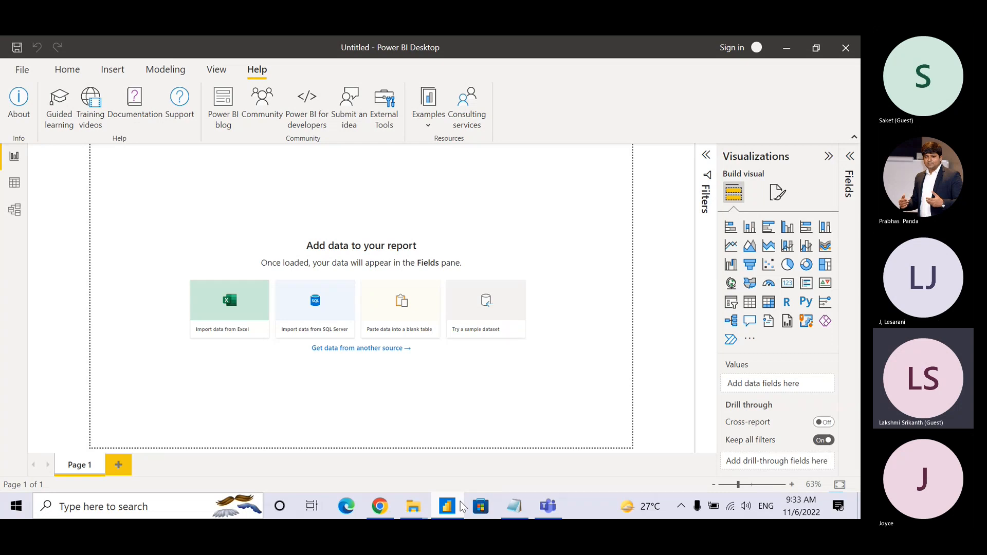
{"action": "key", "text": "ctrl+s"}
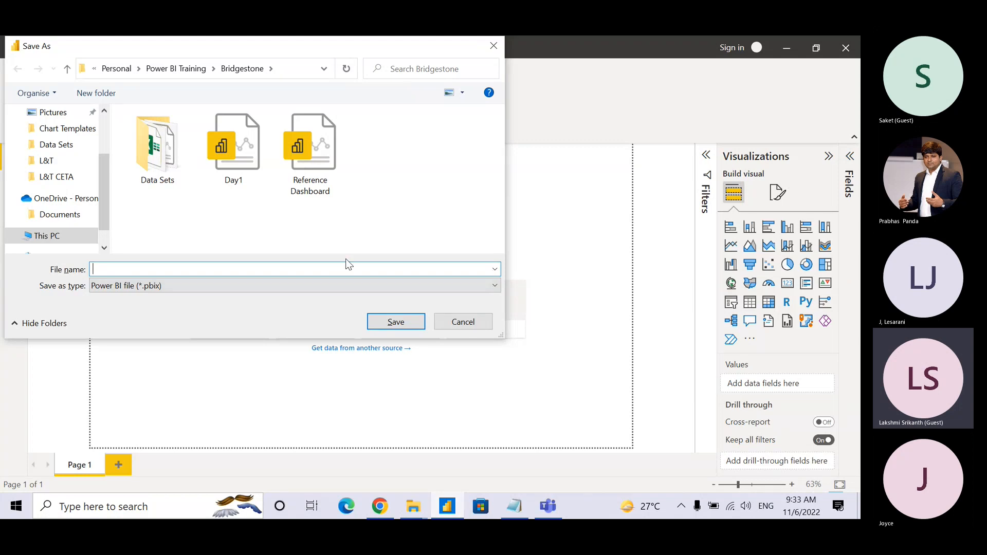
{"action": "left_click", "coordinate": [176, 68]}
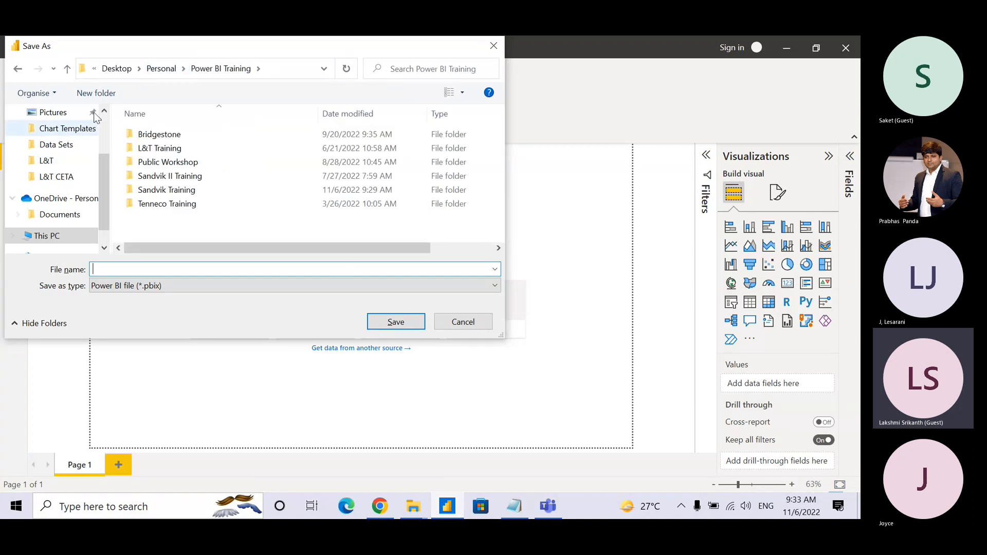
{"action": "double_click", "coordinate": [177, 163]}
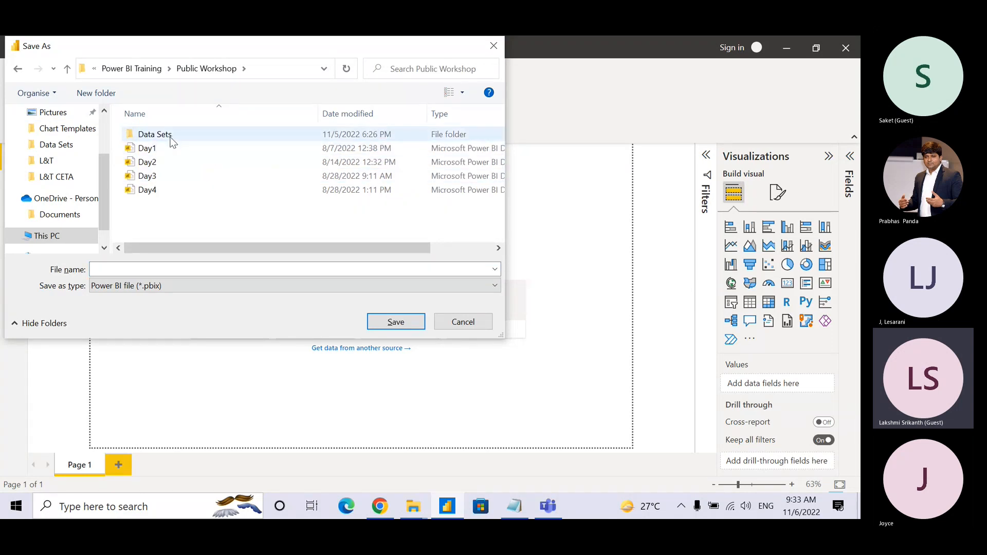
{"action": "double_click", "coordinate": [171, 136]}
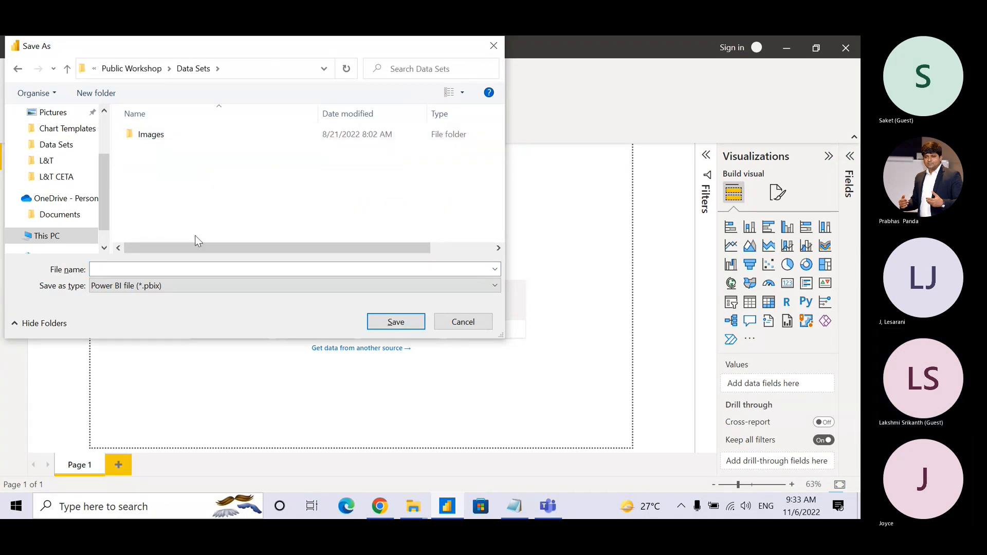
{"action": "left_click", "coordinate": [199, 270]}
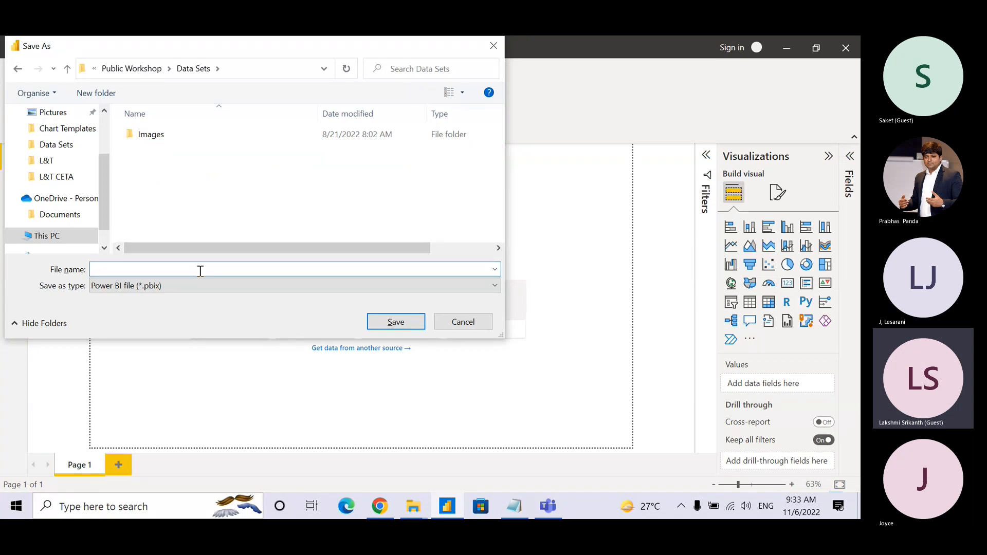
{"action": "type", "text": "Day "}
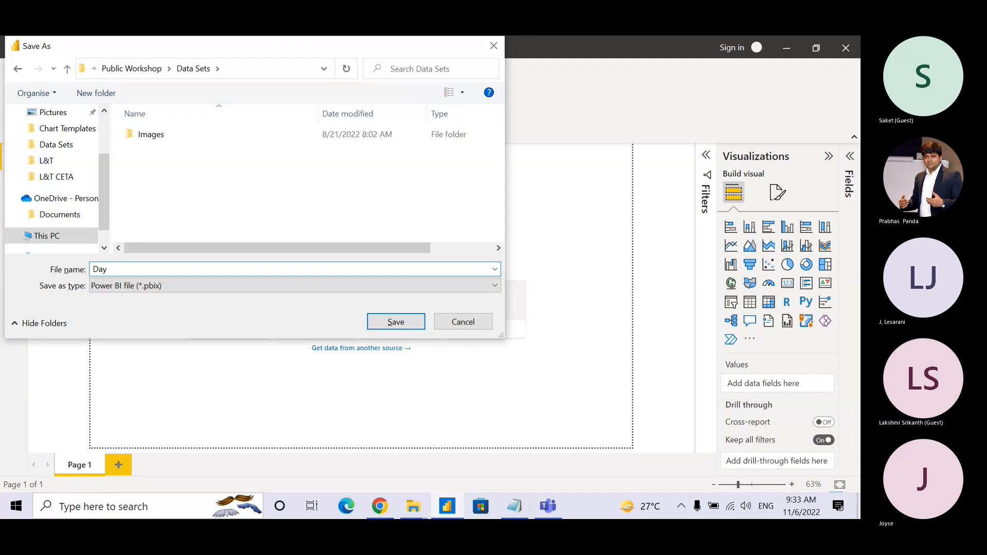
{"action": "type", "text": "1"}
{"action": "key", "text": "Return"}
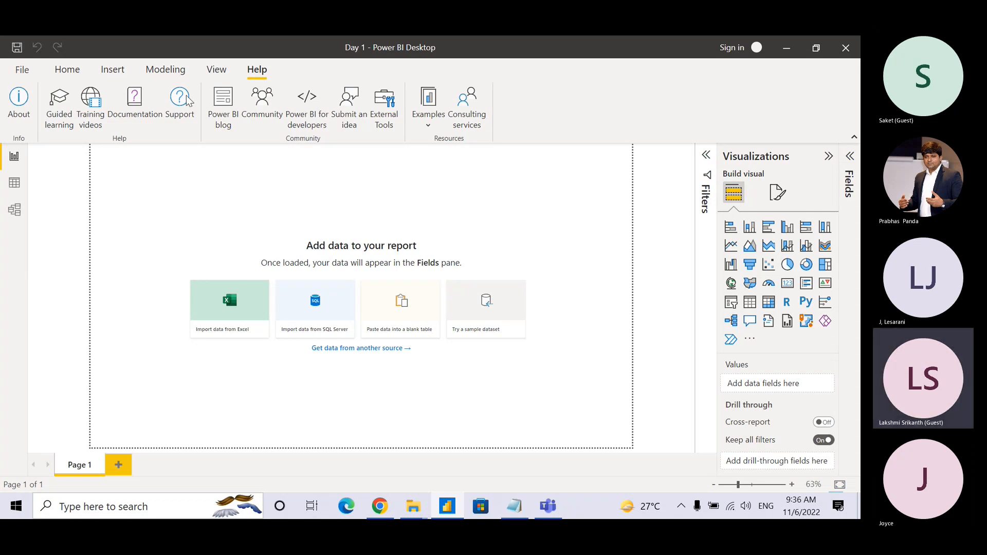
- Open the Power Query Editor for the Day 1 report to connect and transform data
{"action": "left_click", "coordinate": [72, 69]}
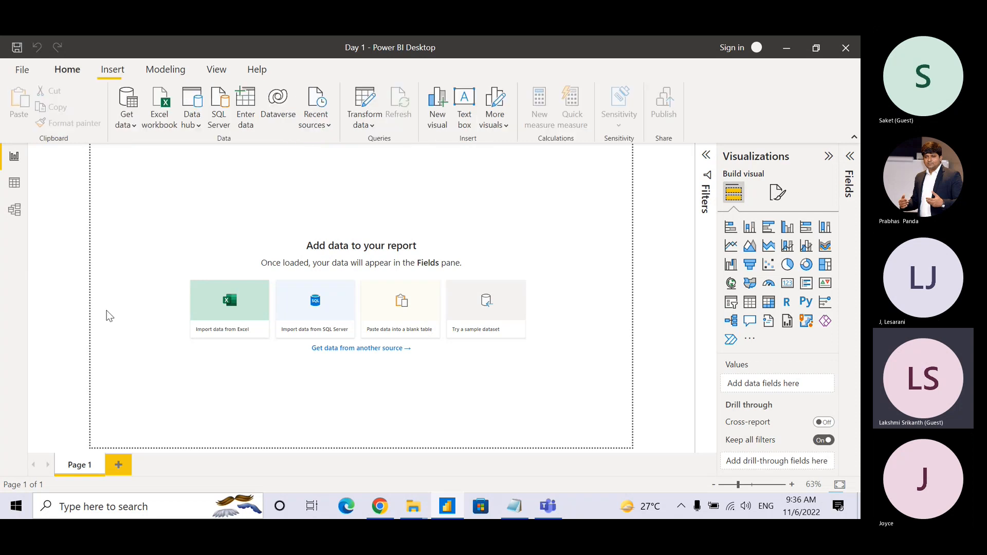
{"action": "key", "text": "ctrl"}
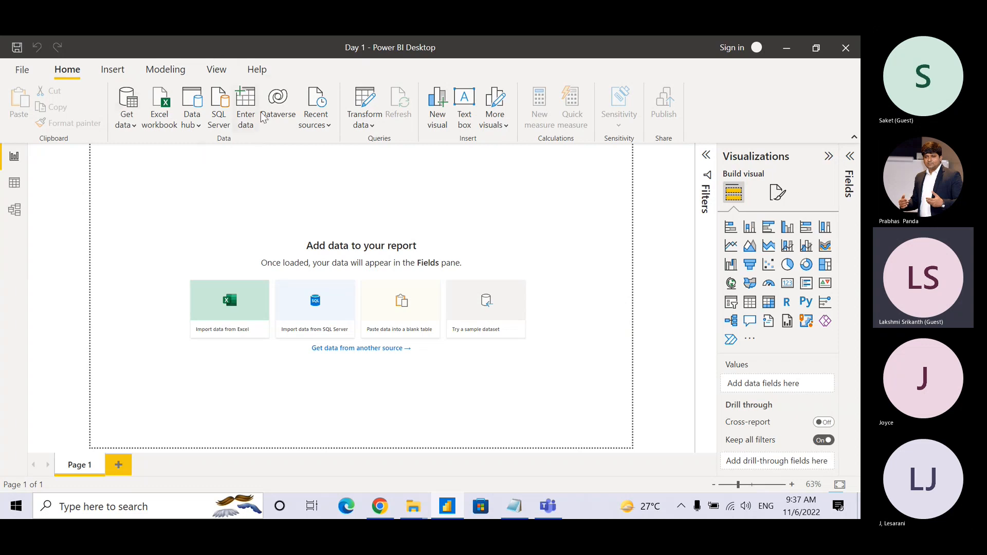
{"action": "left_click", "coordinate": [64, 71]}
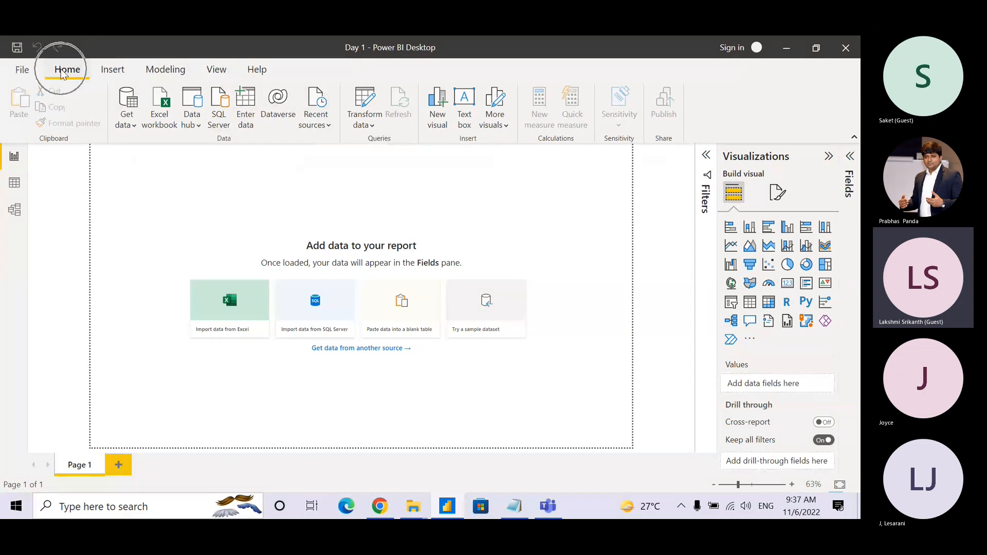
{"action": "left_click", "coordinate": [392, 145]}
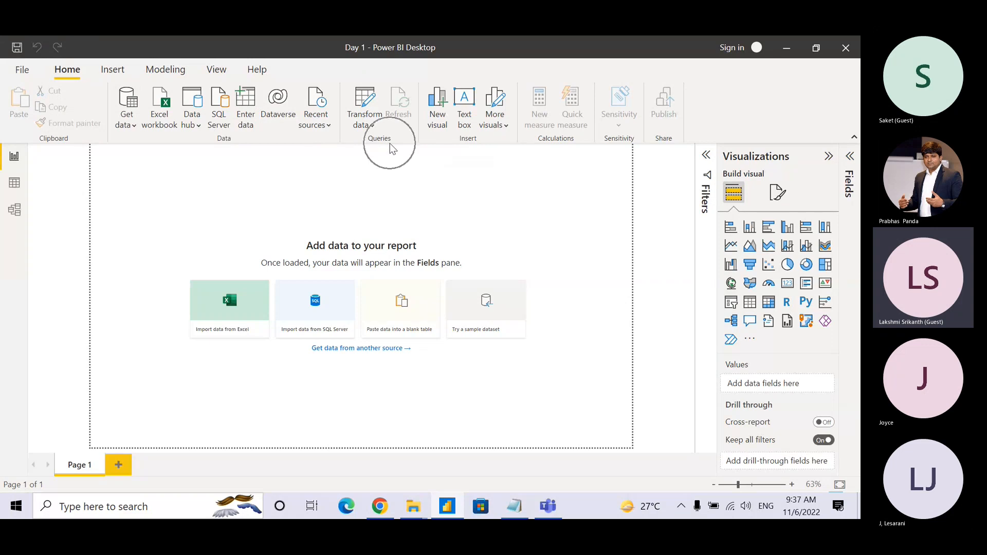
{"action": "left_click", "coordinate": [367, 98]}
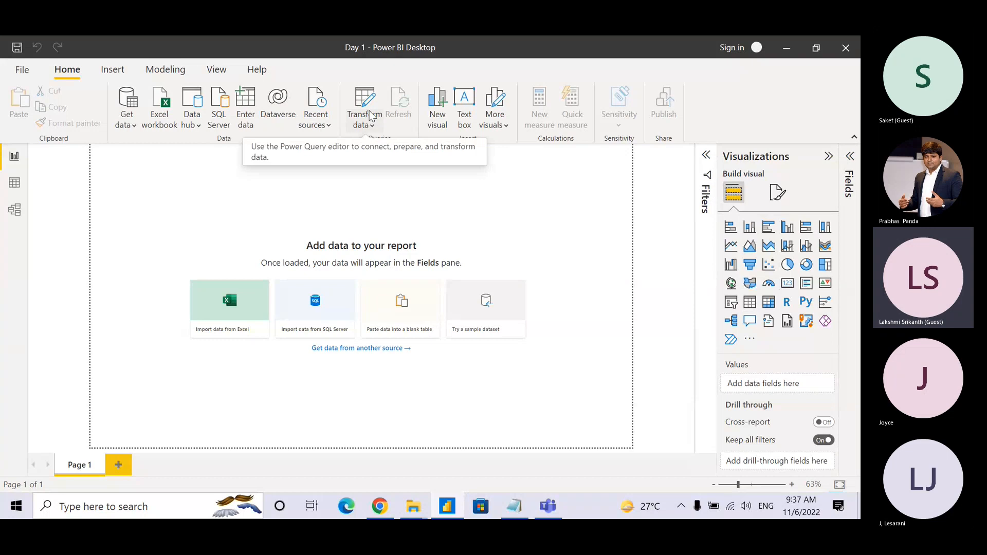
{"action": "left_click", "coordinate": [72, 76]}
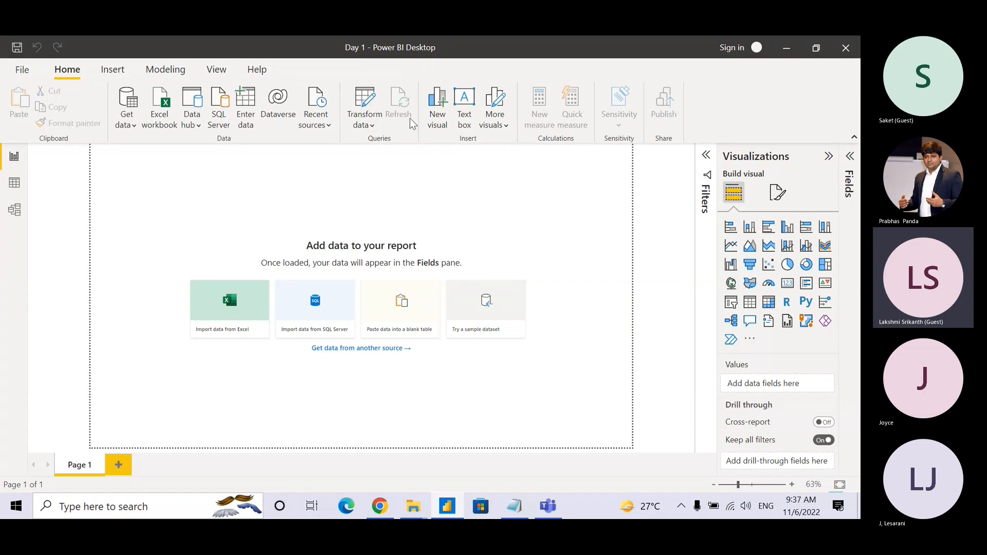
{"action": "left_click", "coordinate": [371, 99]}
{"action": "key", "text": "ctrl"}
{"action": "key", "text": "ctrl"}
{"action": "key", "text": "ctrl"}
{"action": "key", "text": "ctrl"}
{"action": "key", "text": "ctrl"}
{"action": "key", "text": "ctrl"}
{"action": "key", "text": "ctrl"}
{"action": "left_click", "coordinate": [341, 188]}
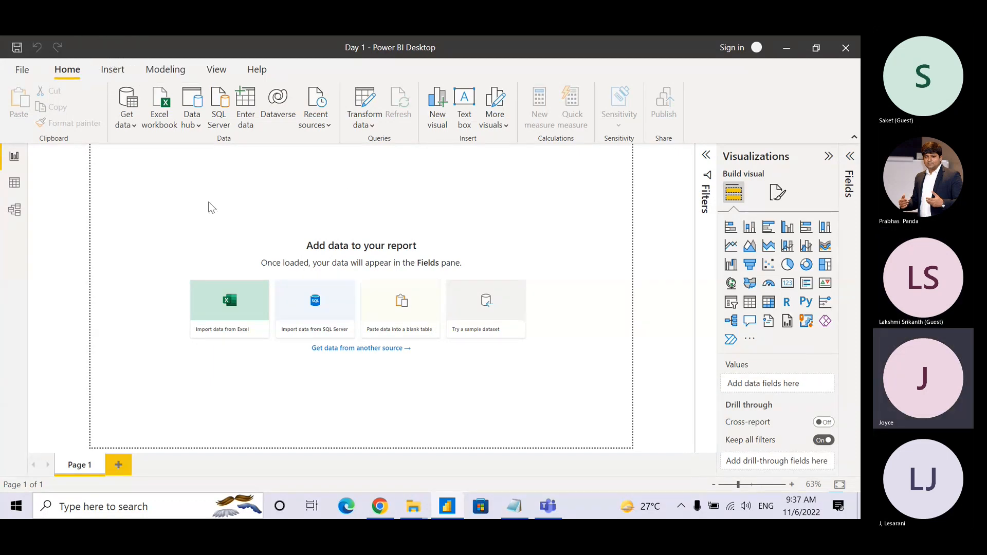
{"action": "left_click", "coordinate": [440, 194]}
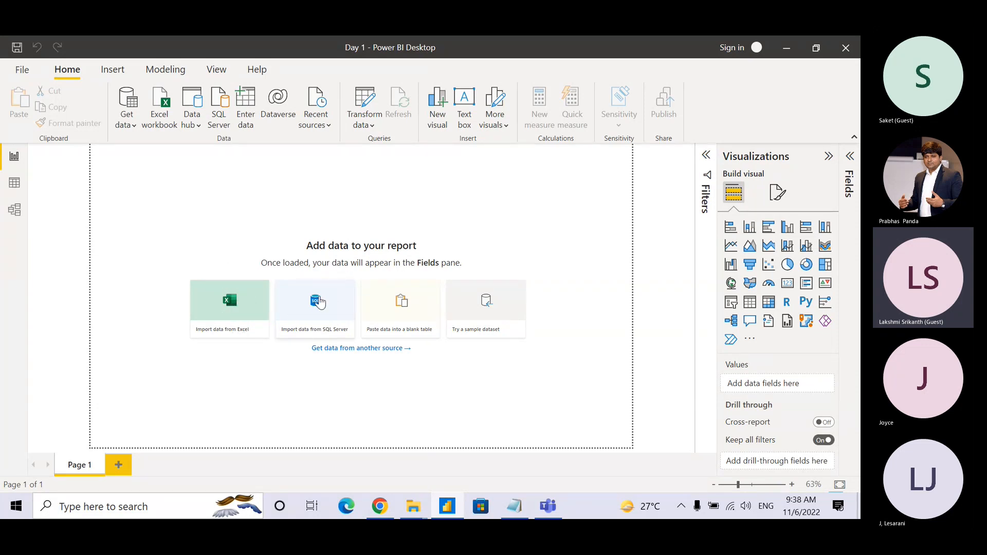
{"action": "left_click", "coordinate": [222, 316]}
{"action": "left_click", "coordinate": [222, 316]}
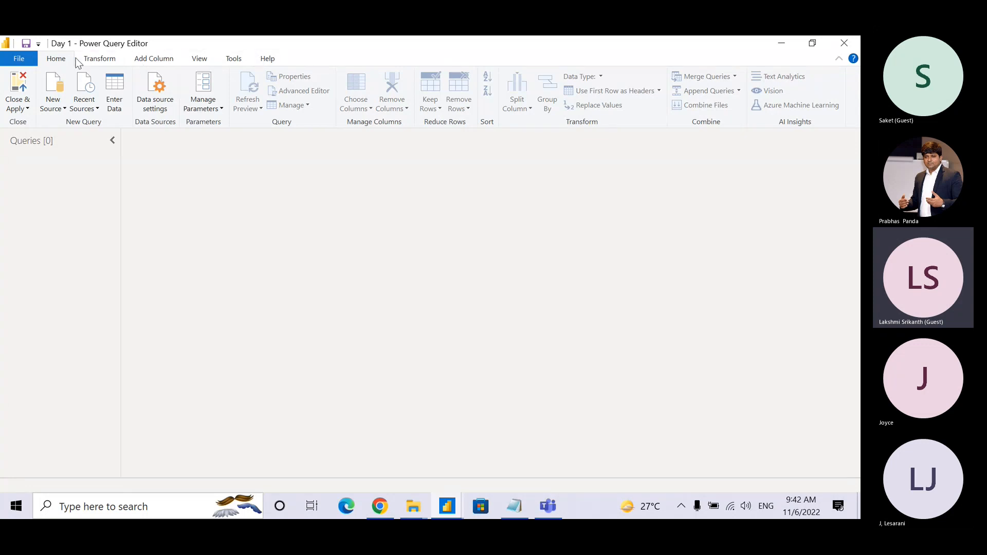
{"action": "left_click", "coordinate": [204, 60]}
{"action": "left_click", "coordinate": [202, 60]}
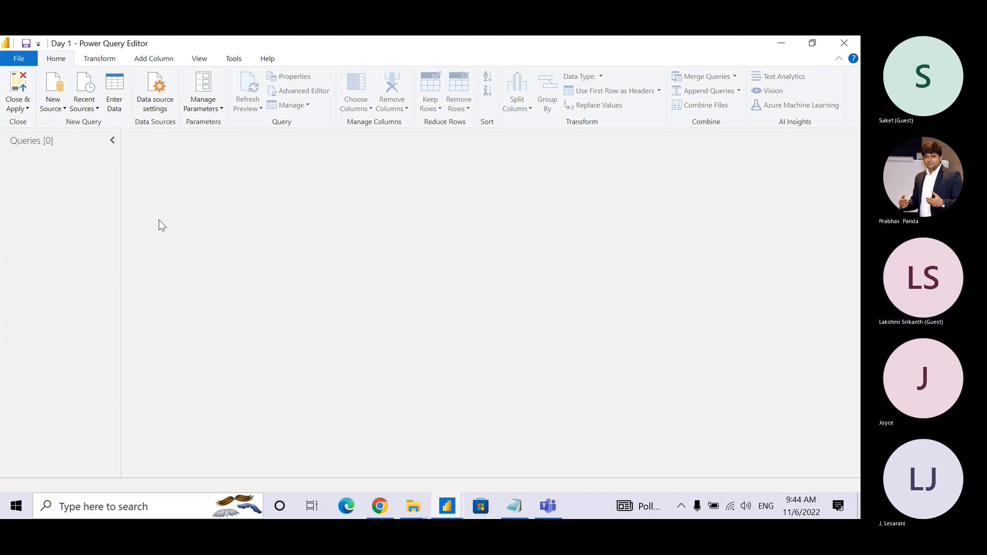
{"action": "left_click", "coordinate": [65, 66]}
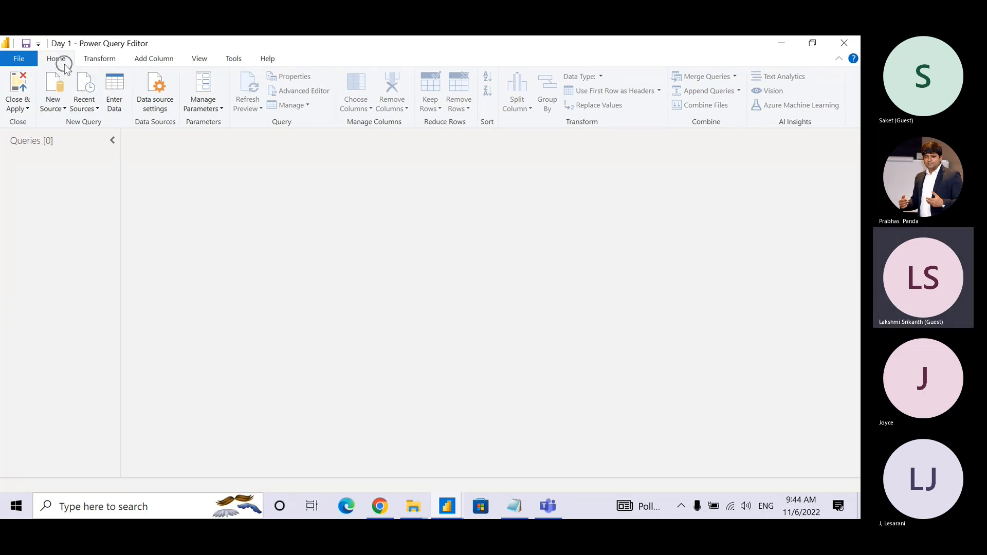
{"action": "left_click", "coordinate": [99, 132]}
- Start a new source query from an Excel Workbook
{"action": "left_click", "coordinate": [50, 109]}
{"action": "key", "text": "ctrl"}
{"action": "key", "text": "ctrl"}
{"action": "key", "text": "ctrl"}
{"action": "key", "text": "ctrl"}
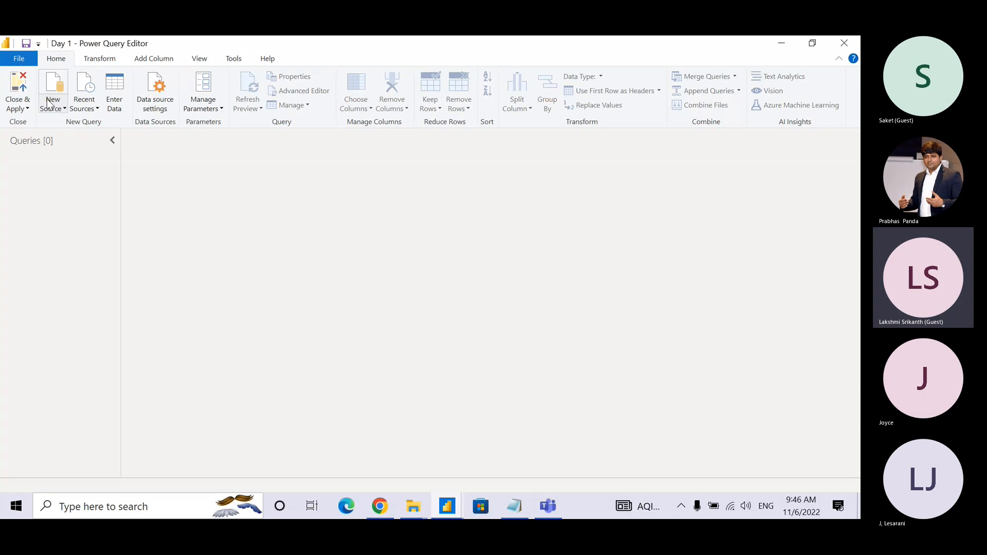
{"action": "left_click", "coordinate": [48, 103]}
{"action": "key", "text": "ctrl"}
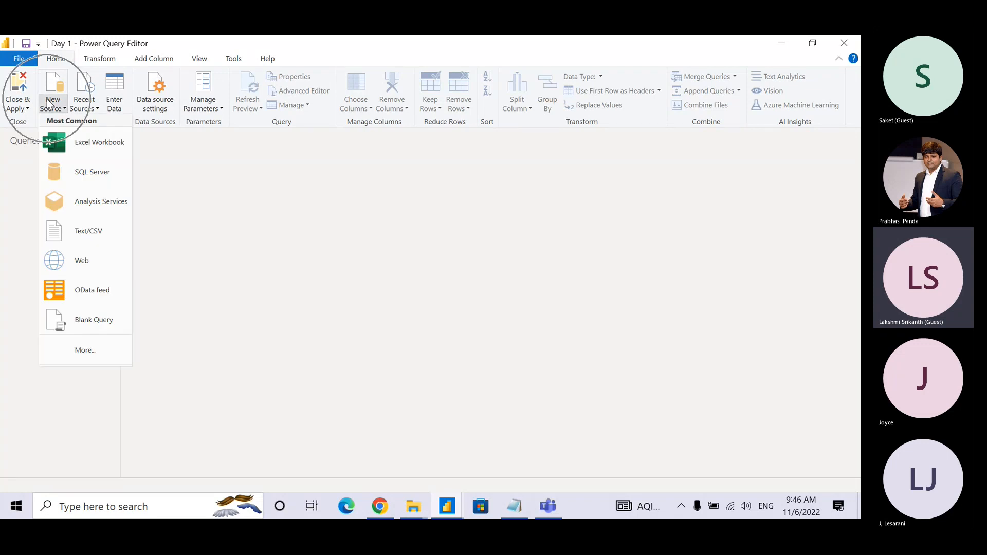
{"action": "left_click", "coordinate": [95, 149]}
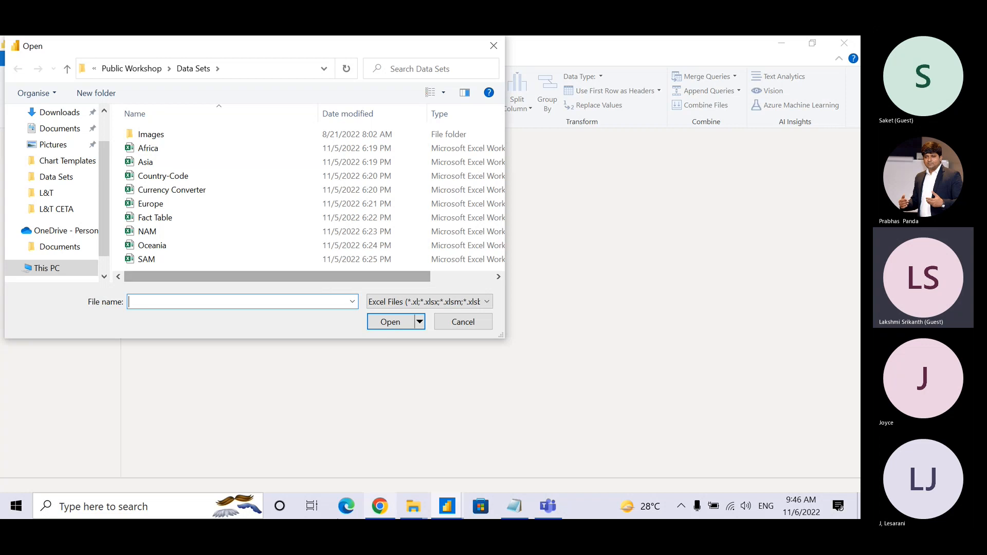
- Switch to File Explorer, examine the available actions for the zipped Data Sets archive, and return to the workbook selection
{"action": "left_click", "coordinate": [413, 509]}
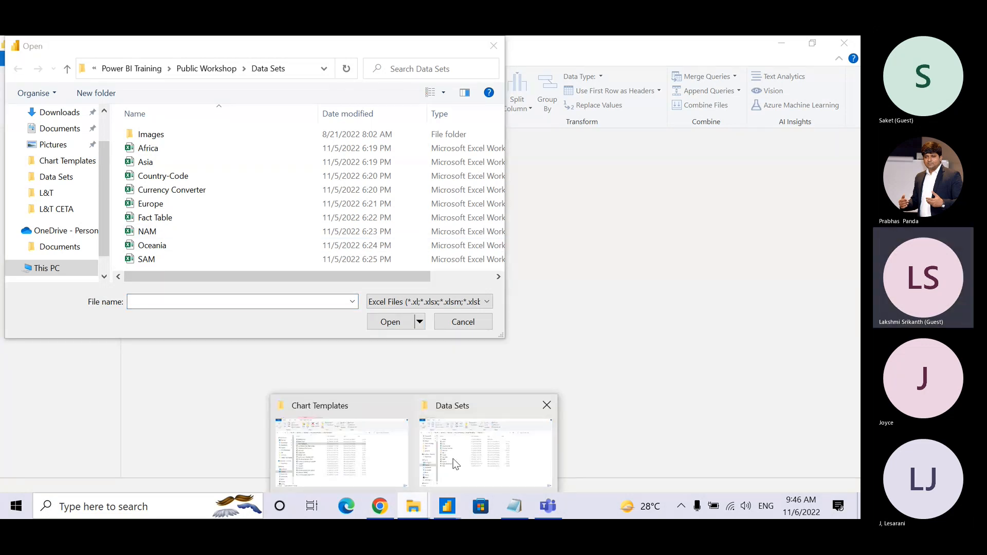
{"action": "left_click", "coordinate": [453, 460]}
{"action": "left_click", "coordinate": [159, 260]}
{"action": "left_click", "coordinate": [157, 256]}
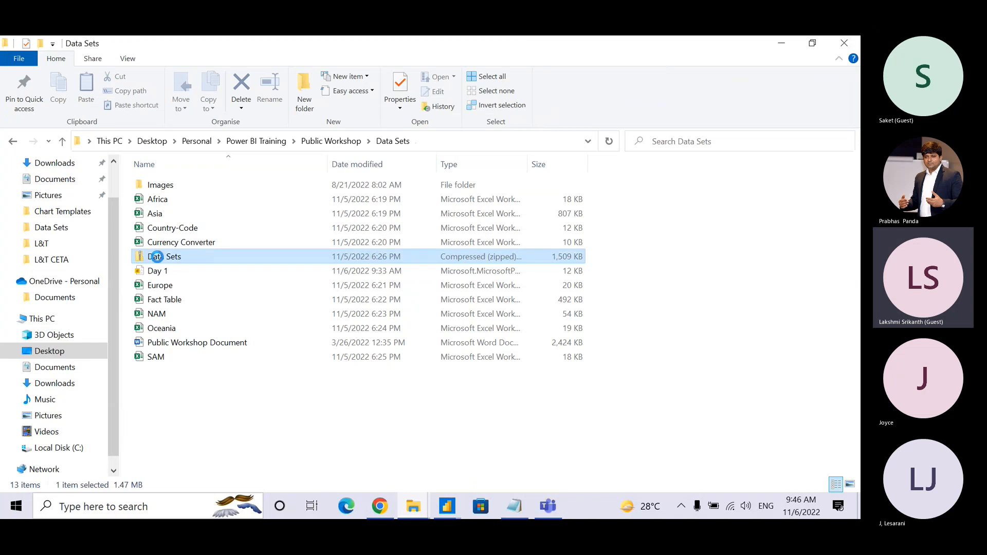
{"action": "right_click", "coordinate": [162, 259]}
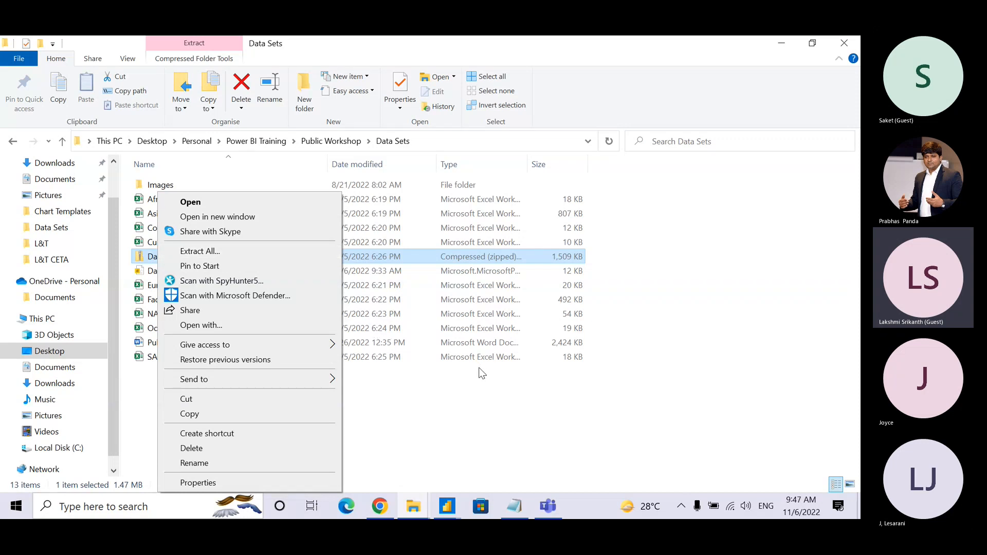
{"action": "left_click", "coordinate": [488, 395]}
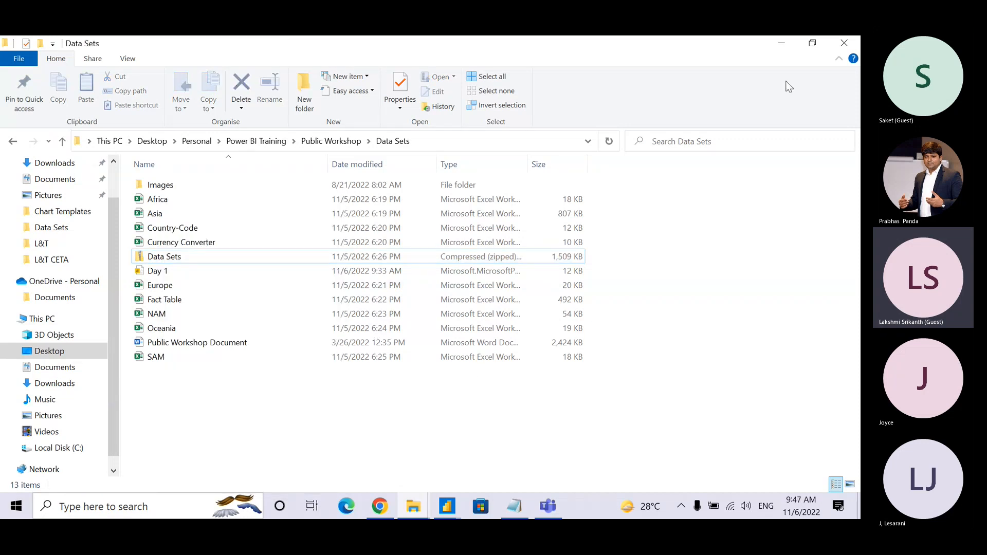
{"action": "left_click", "coordinate": [782, 43]}
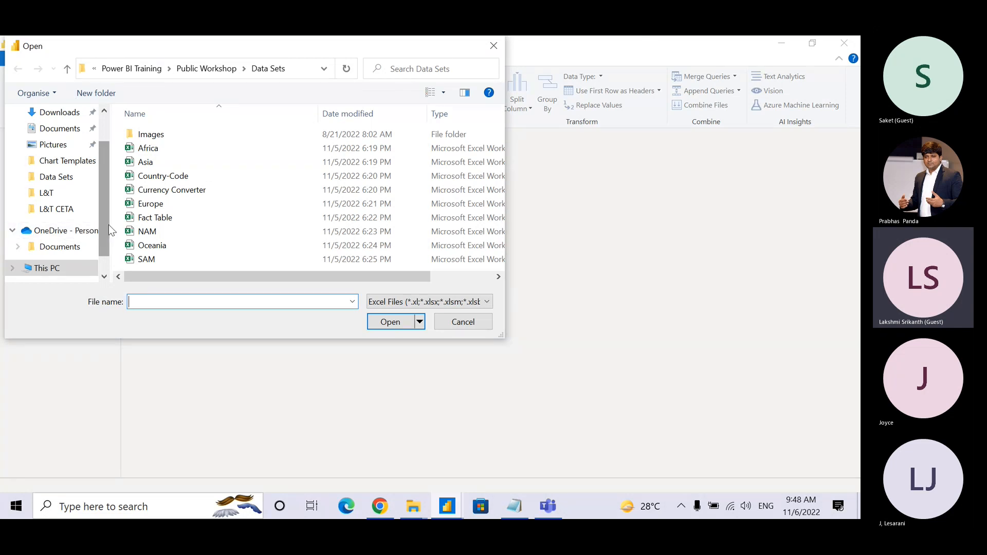
- Open the Asia workbook from the Data Sets folder as the new query source
{"action": "left_click_drag", "start_coordinate": [108, 224], "coordinate": [113, 144]}
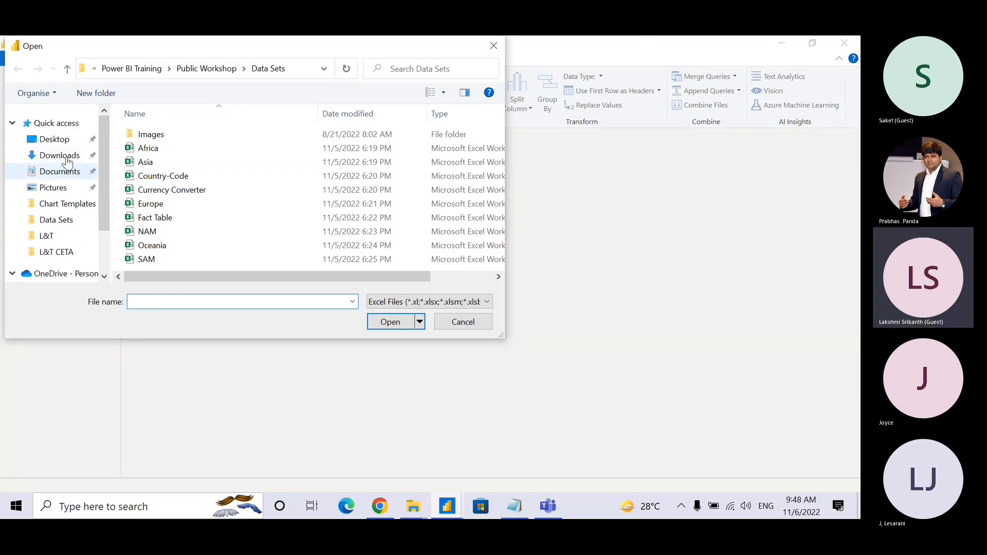
{"action": "key", "text": "ctrl"}
{"action": "key", "text": "ctrl"}
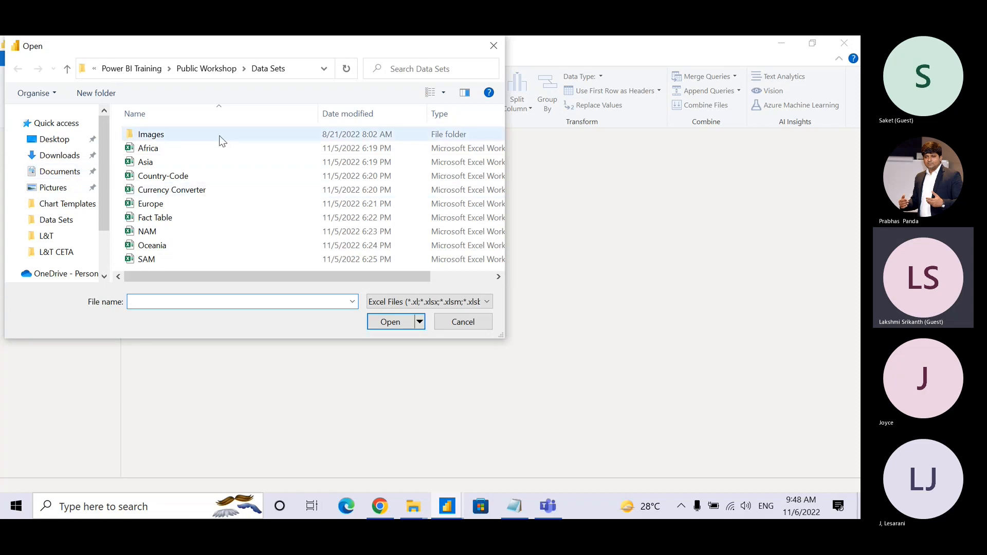
{"action": "left_click", "coordinate": [163, 168]}
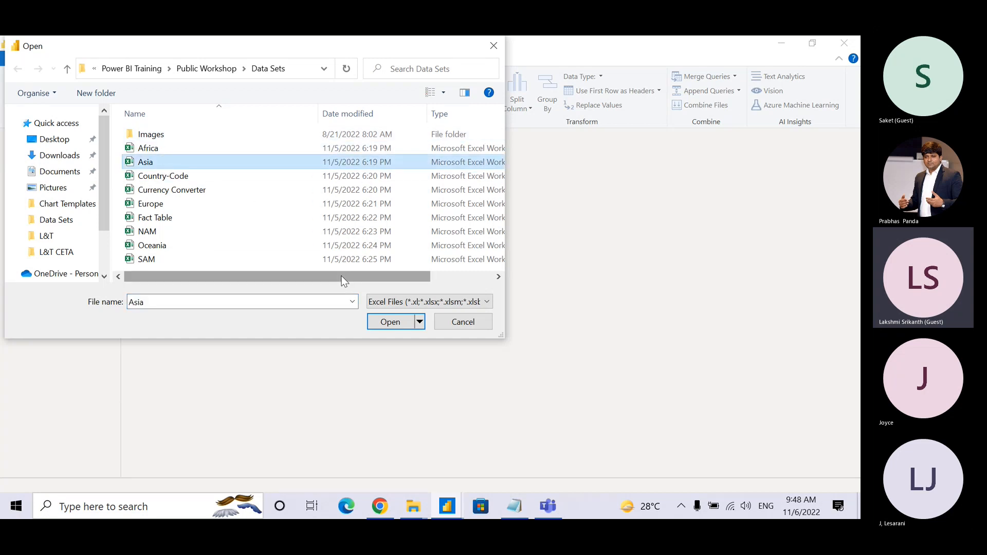
{"action": "left_click", "coordinate": [377, 323]}
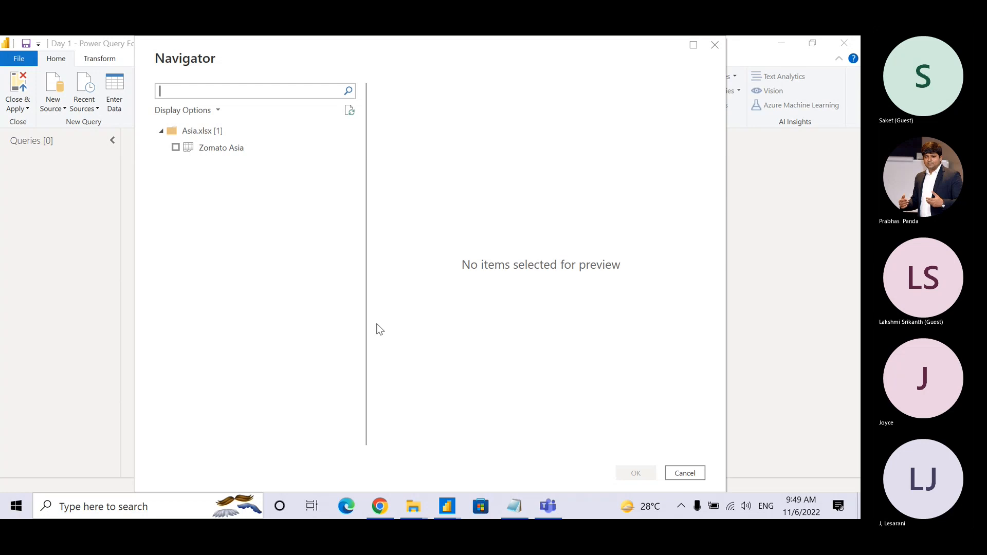
- Switch to the Microsoft Teams meeting window, check the meeting chat, and return to the Power Query Navigator
{"action": "left_click", "coordinate": [553, 516]}
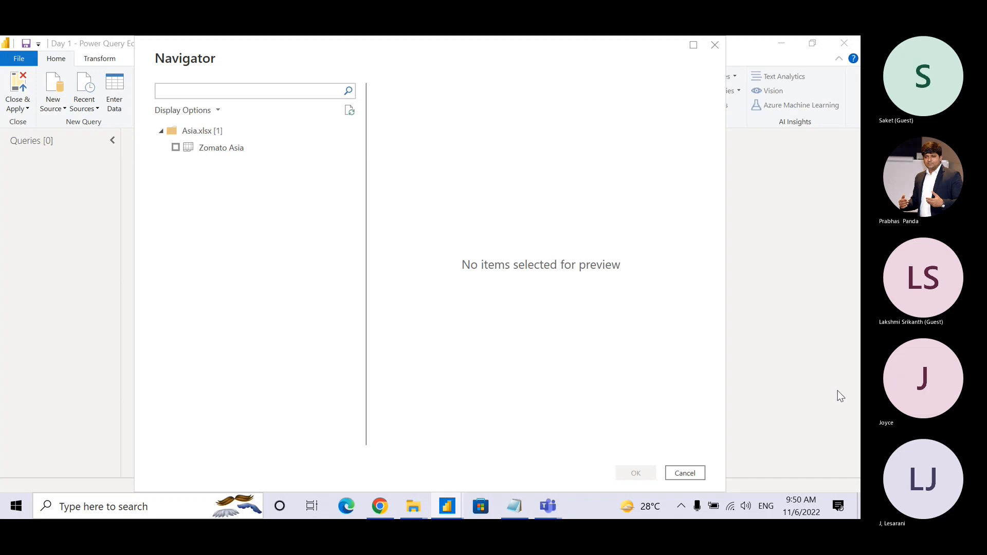
{"action": "mouse_move", "coordinate": [557, 507]}
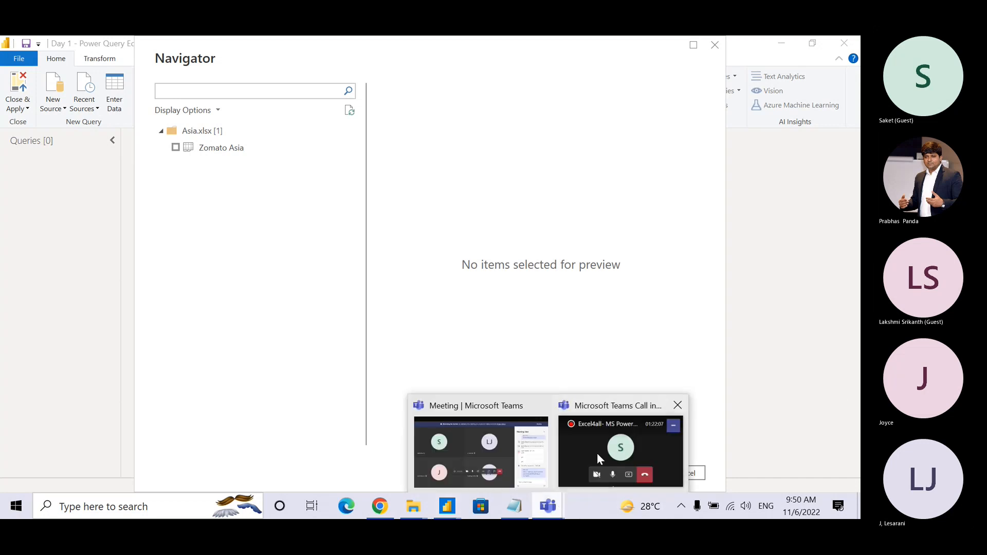
{"action": "left_click", "coordinate": [508, 462]}
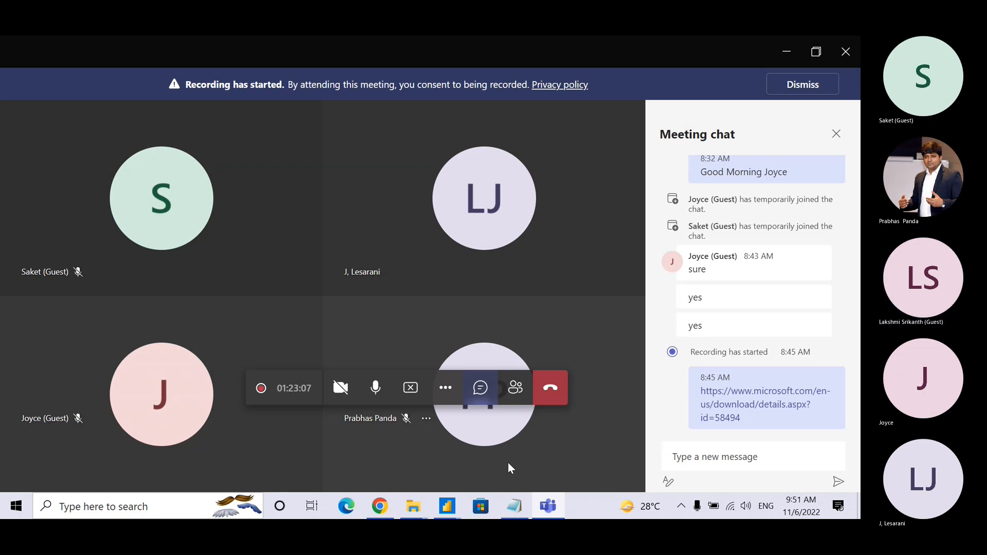
{"action": "left_click", "coordinate": [788, 54]}
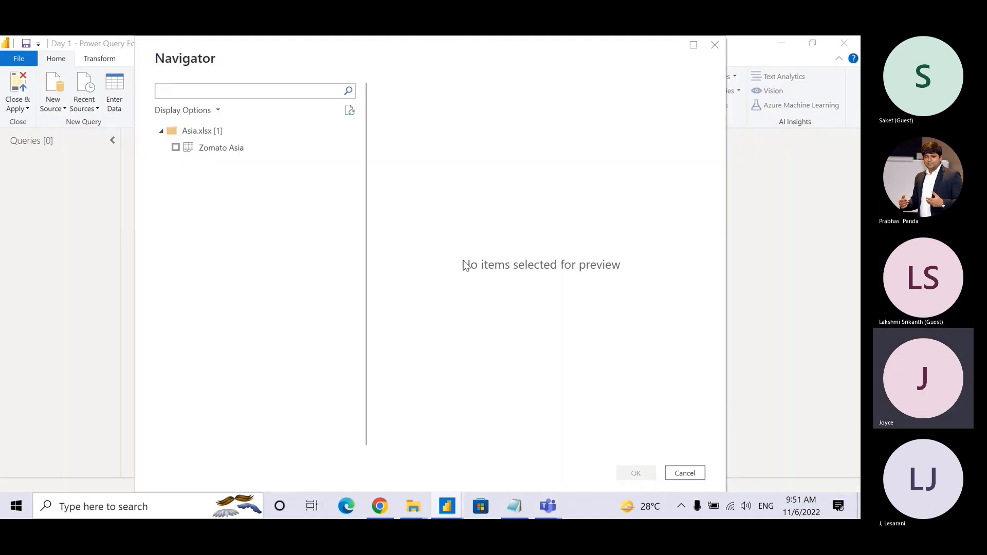
{"action": "left_click", "coordinate": [769, 428]}
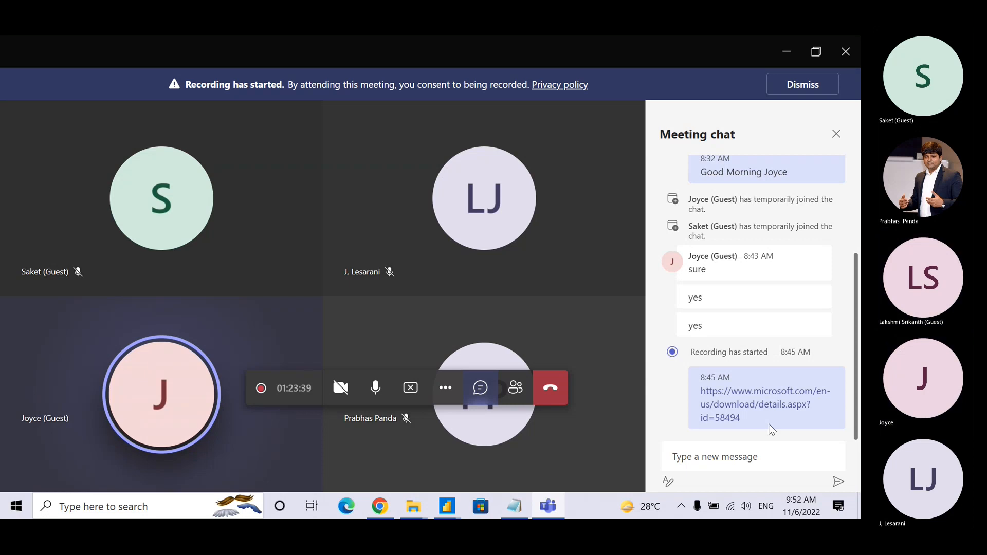
{"action": "key", "text": "alt+Tab"}
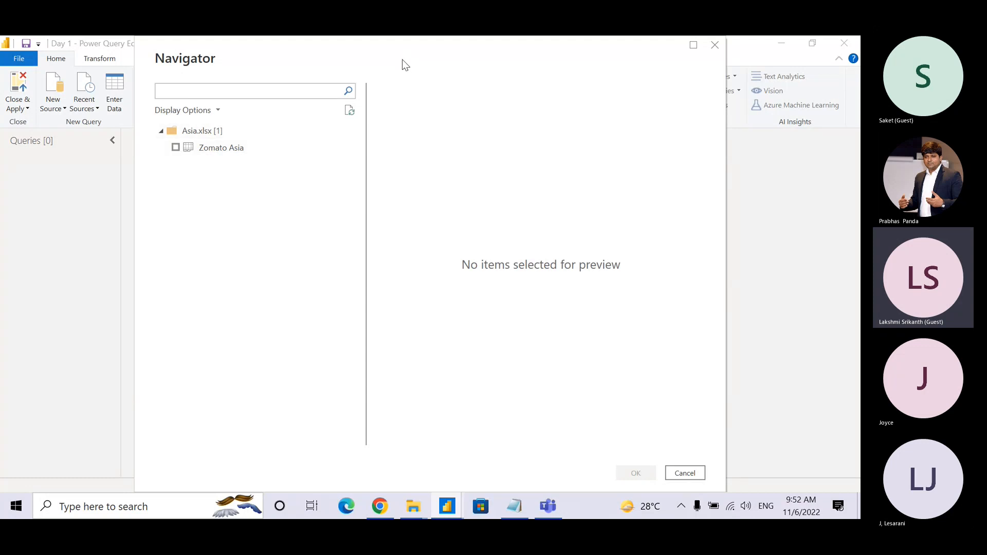
{"action": "left_click", "coordinate": [215, 152]}
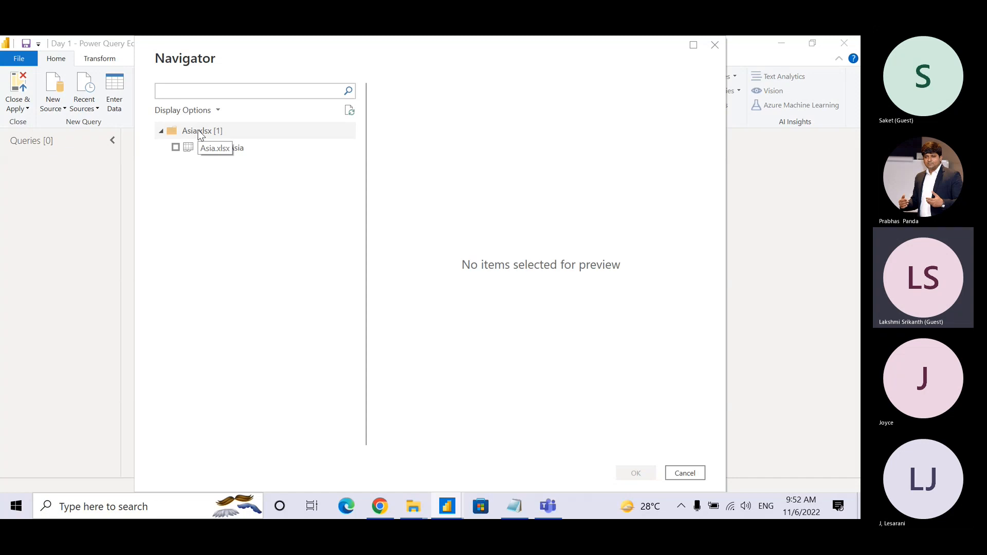
{"action": "left_click", "coordinate": [219, 112]}
{"action": "left_click", "coordinate": [220, 183]}
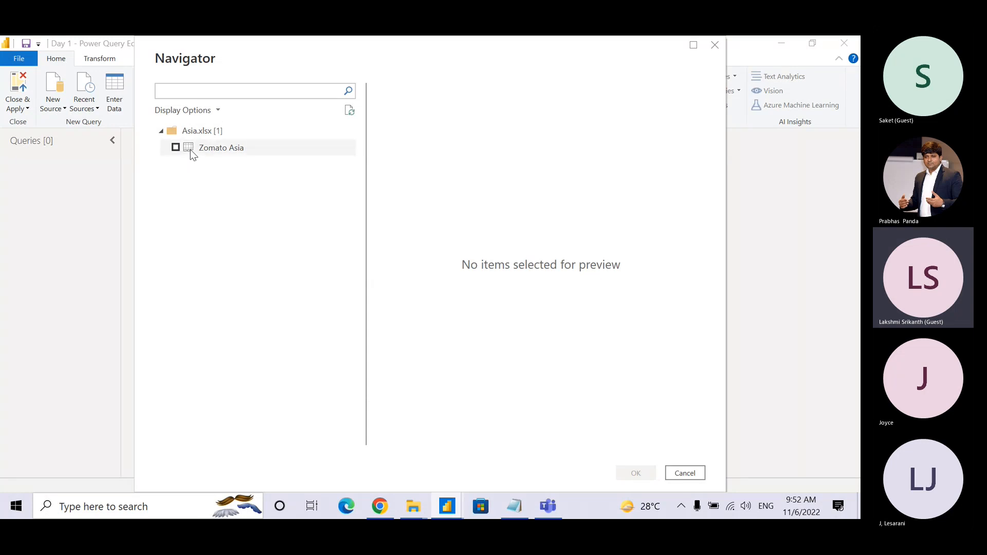
{"action": "key", "text": "ctrl"}
{"action": "key", "text": "ctrl"}
{"action": "key", "text": "ctrl"}
{"action": "key", "text": "ctrl"}
{"action": "key", "text": "ctrl"}
{"action": "key", "text": "ctrl"}
{"action": "key", "text": "ctrl"}
{"action": "key", "text": "ctrl"}
{"action": "key", "text": "ctrl"}
{"action": "key", "text": "ctrl"}
{"action": "key", "text": "ctrl"}
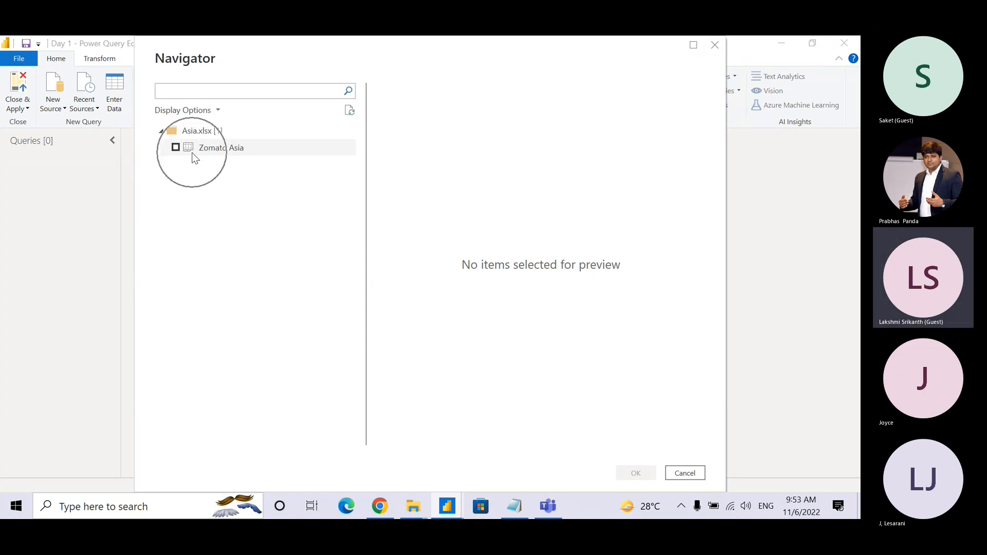
{"action": "key", "text": "ctrl"}
{"action": "key", "text": "ctrl"}
{"action": "key", "text": "ctrl"}
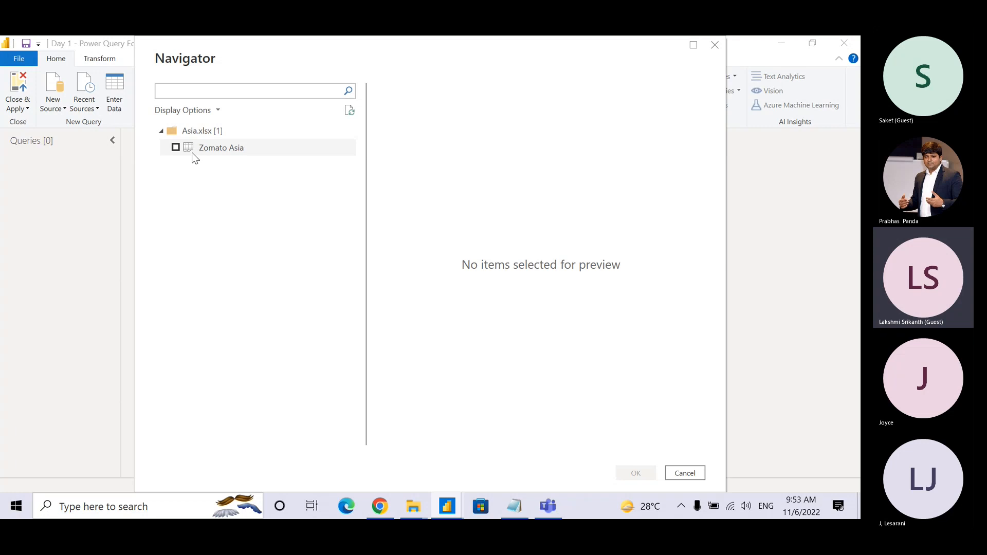
{"action": "key", "text": "ctrl"}
{"action": "key", "text": "ctrl"}
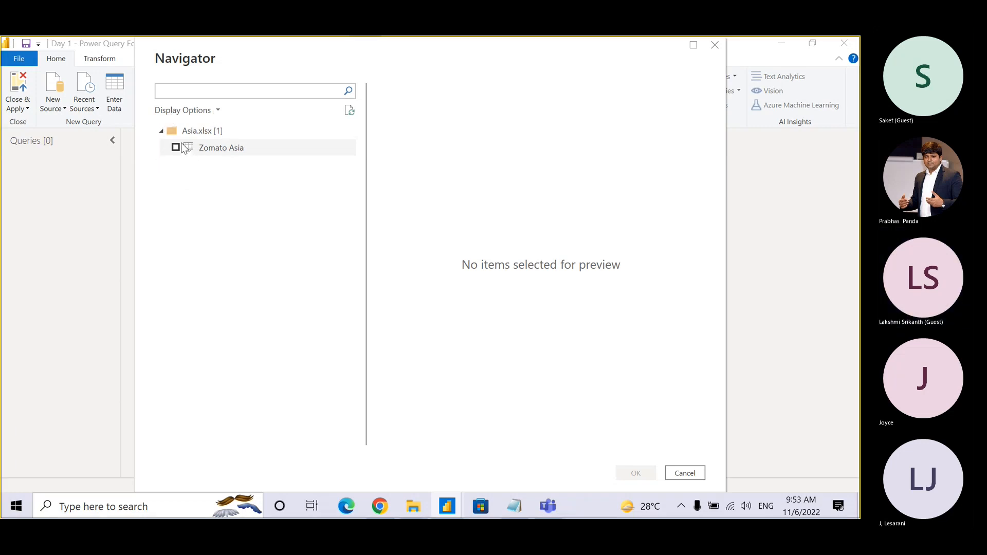
- Capture a snip of the table icon beside Zomato Asia, send it in the Teams meeting chat, and return to the Navigator
{"action": "key", "text": "super+shift+s"}
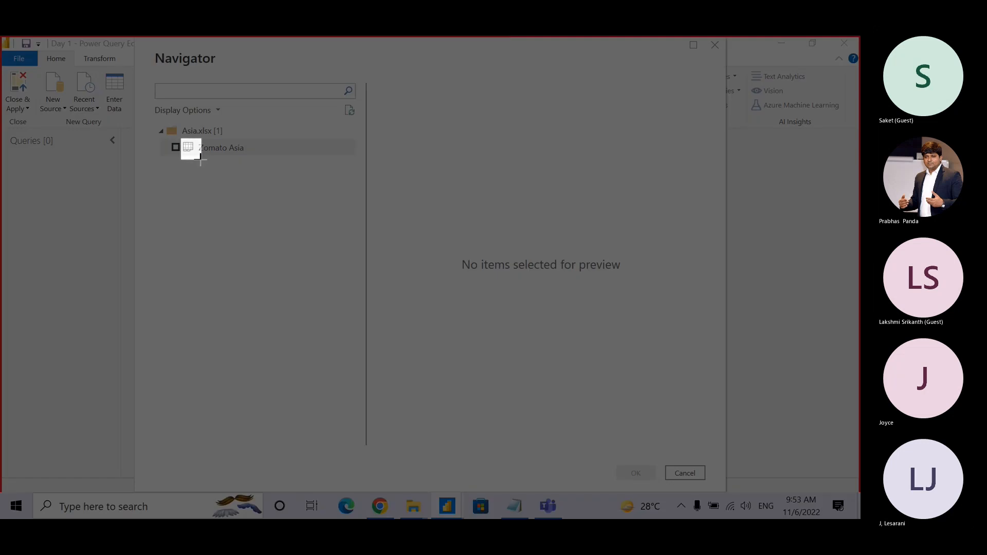
{"action": "key", "text": "Escape"}
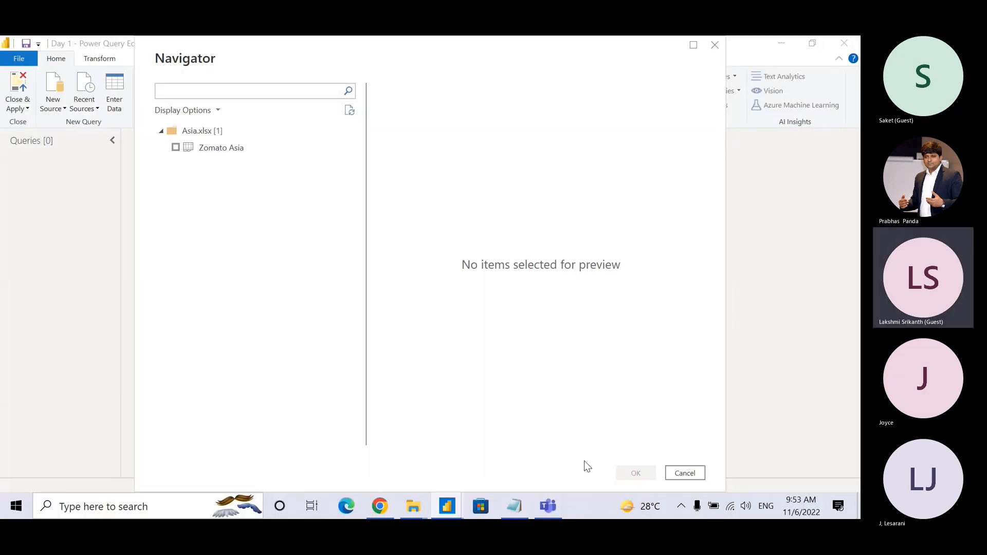
{"action": "left_click", "coordinate": [548, 507]}
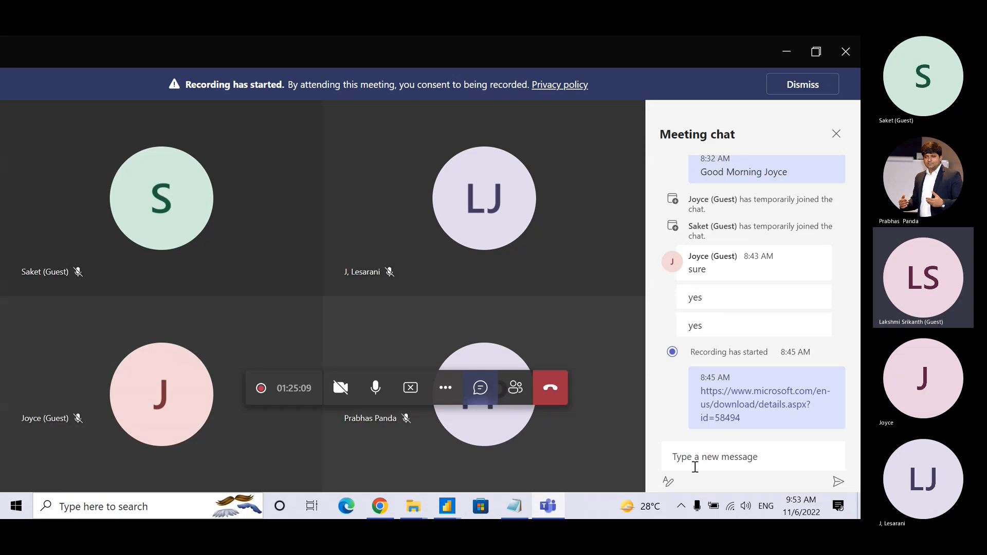
{"action": "left_click", "coordinate": [696, 466]}
{"action": "key", "text": "ctrl+v"}
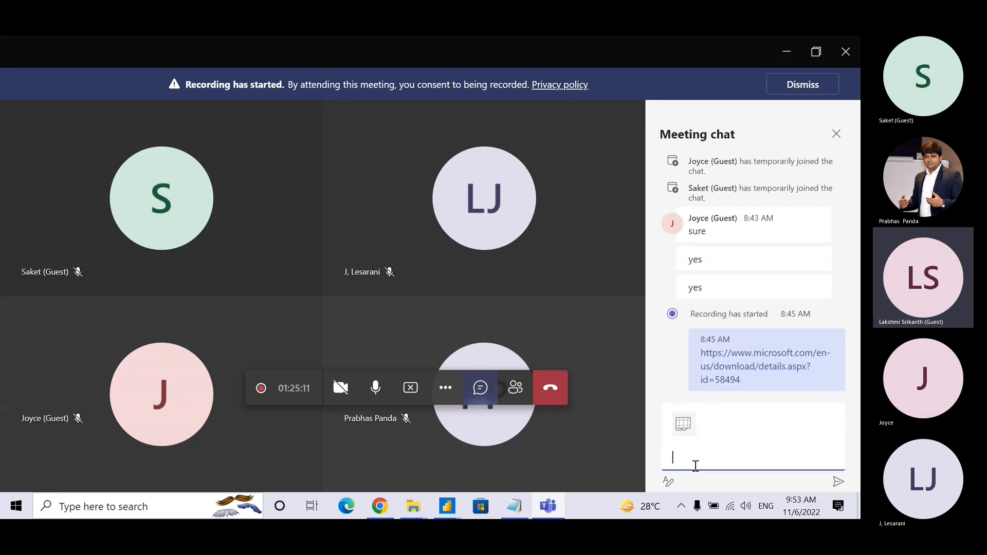
{"action": "key", "text": "Return"}
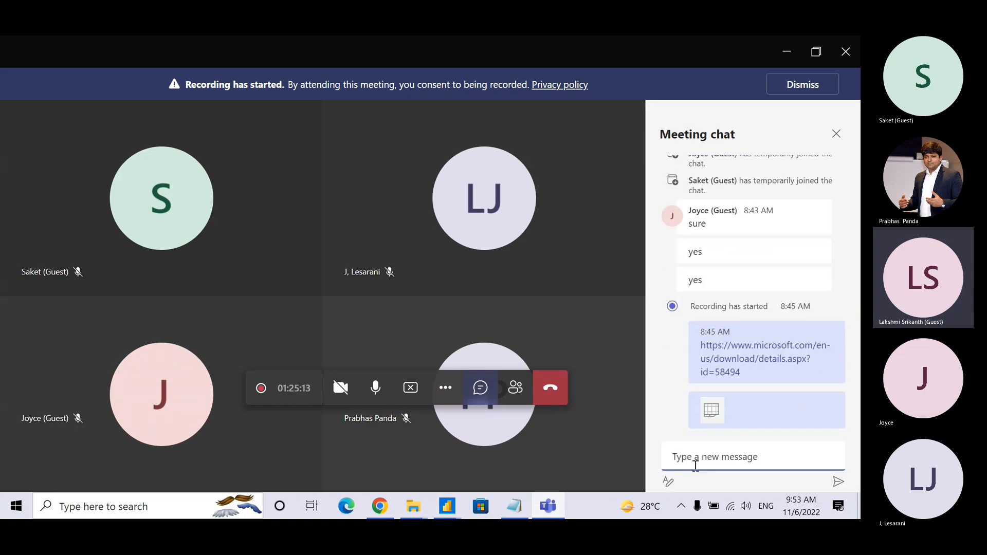
{"action": "key", "text": "alt+Tab"}
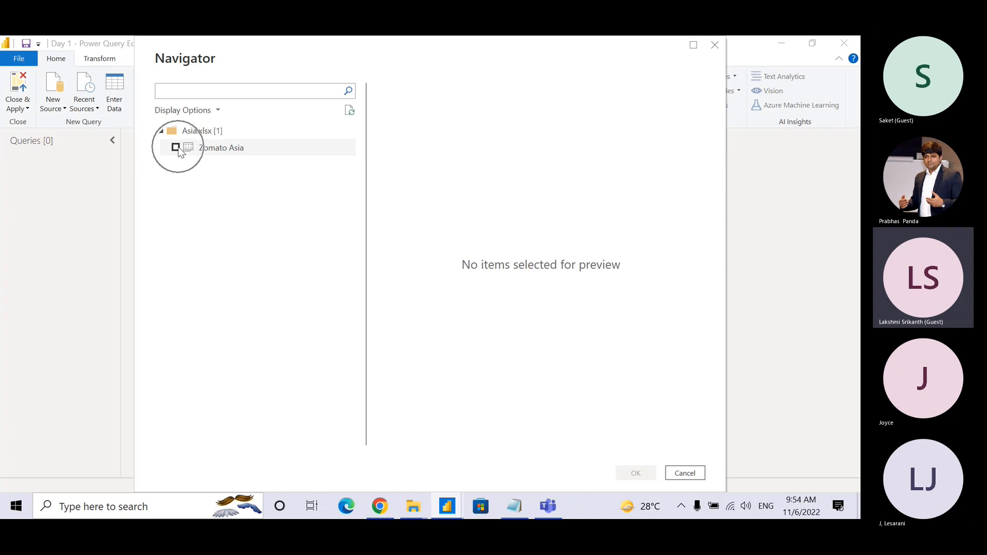
- Load the Zomato Asia sheet from Asia.xlsx into the Power Query Editor
{"action": "left_click", "coordinate": [176, 148]}
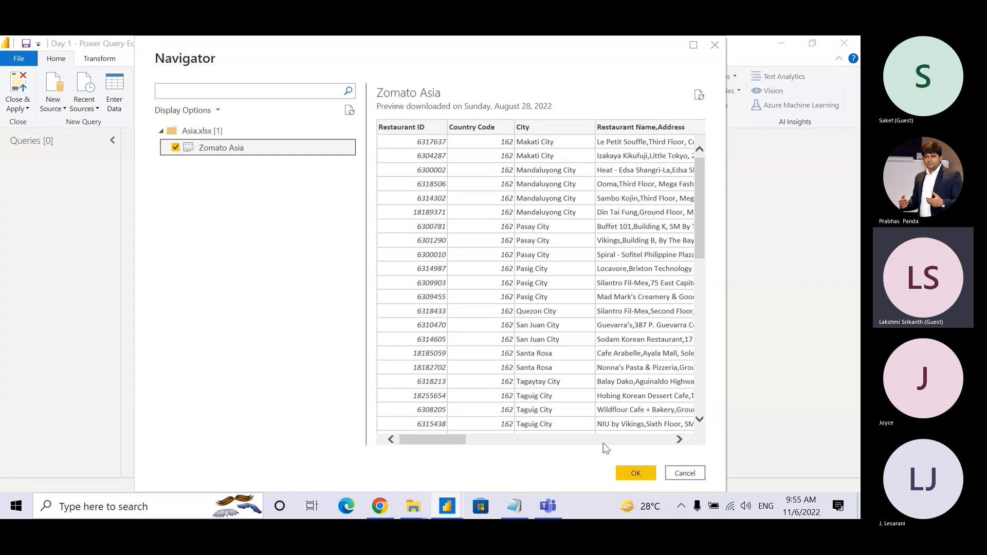
{"action": "left_click", "coordinate": [650, 473]}
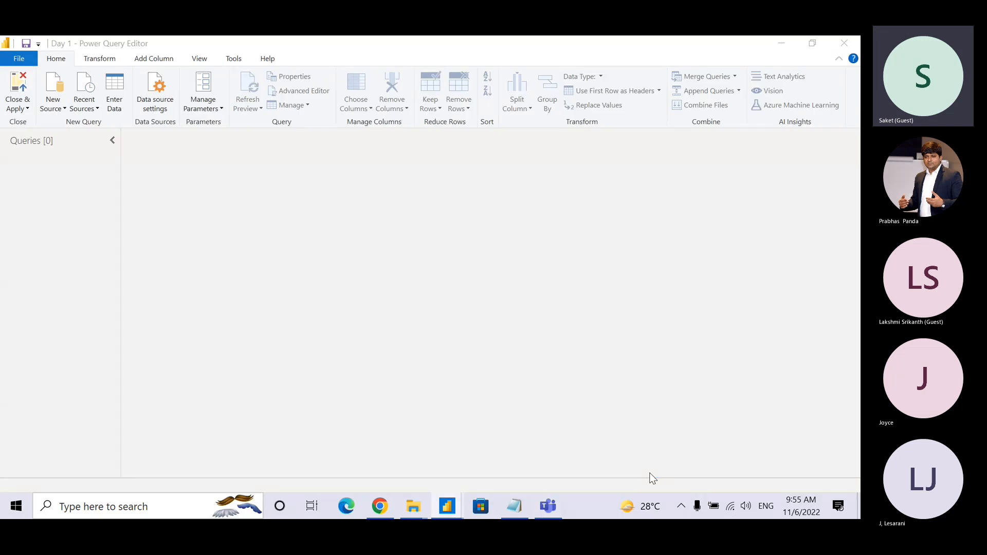
{"action": "key", "text": "alt+Tab"}
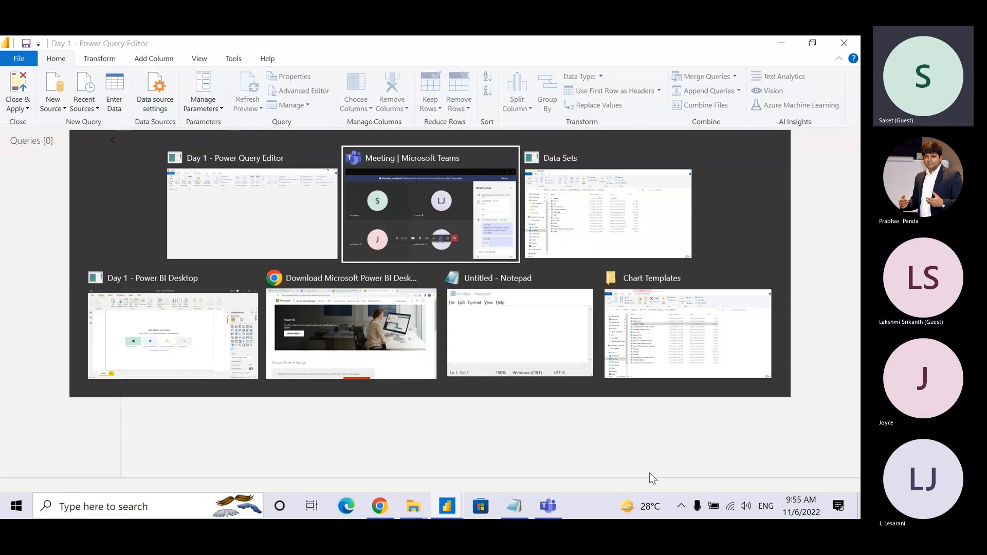
{"action": "key", "text": "alt+Tab"}
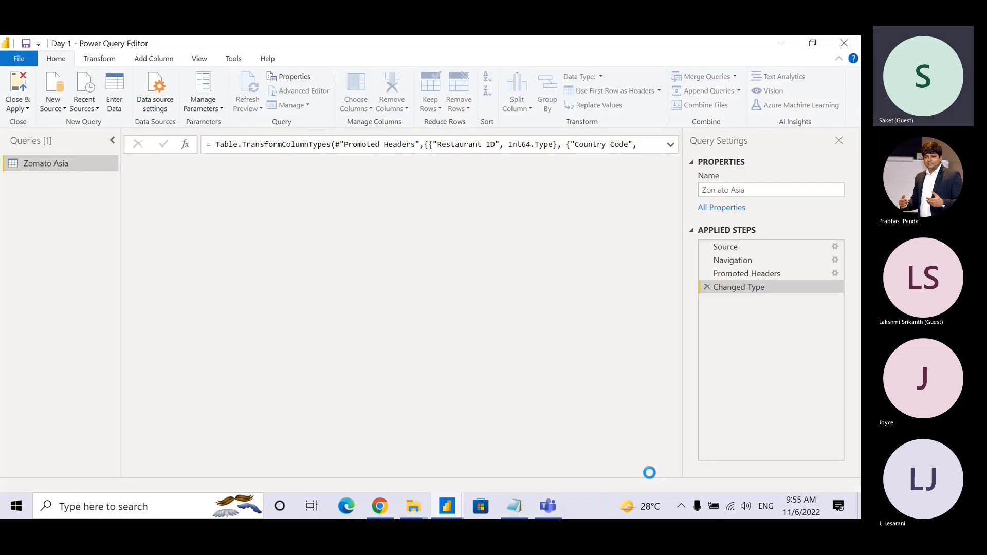
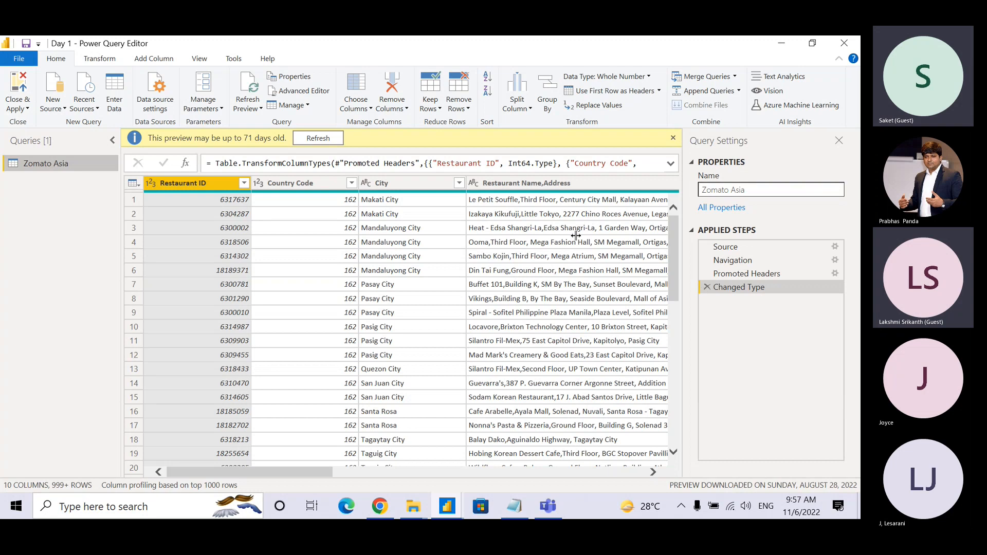
- Refresh the outdated data preview of the Zomato Asia query
{"action": "left_click", "coordinate": [319, 138]}
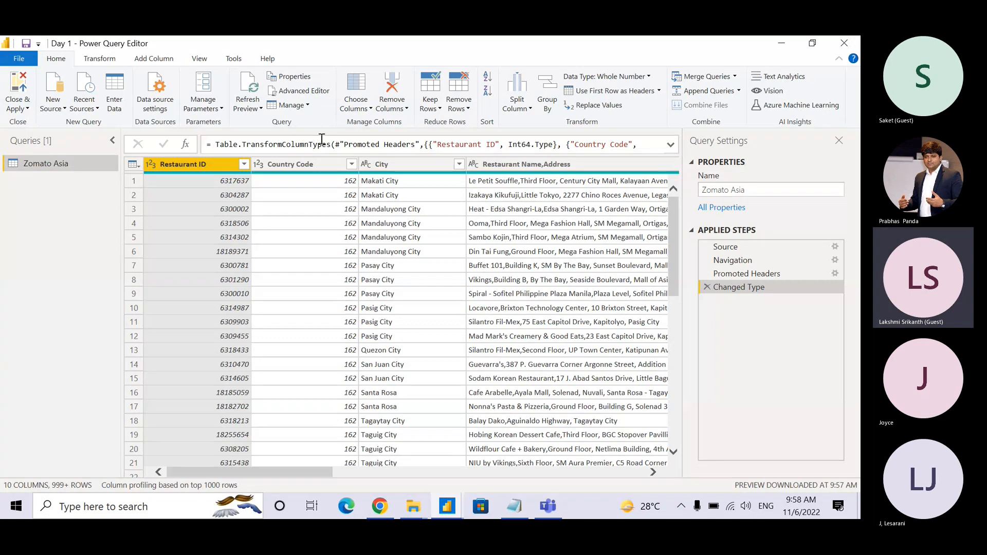
{"action": "key", "text": "ctrl"}
{"action": "key", "text": "ctrl"}
{"action": "key", "text": "ctrl"}
- Examine the layout display options for the formula bar and Query Settings, hiding Query Settings and restoring it
{"action": "left_click", "coordinate": [207, 59]}
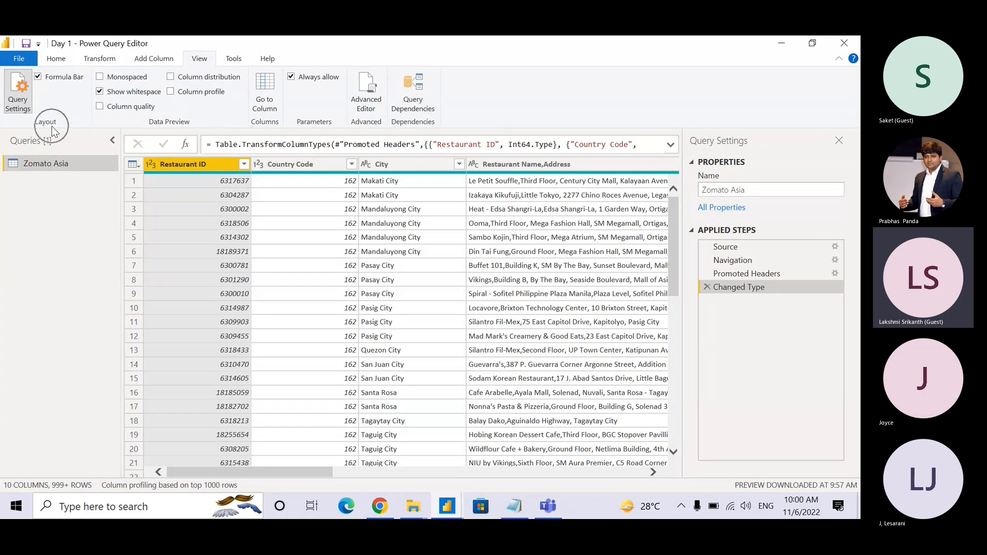
{"action": "left_click", "coordinate": [52, 83]}
{"action": "left_click", "coordinate": [381, 147]}
{"action": "left_click", "coordinate": [741, 143]}
{"action": "left_click", "coordinate": [835, 148]}
{"action": "left_click", "coordinate": [205, 62]}
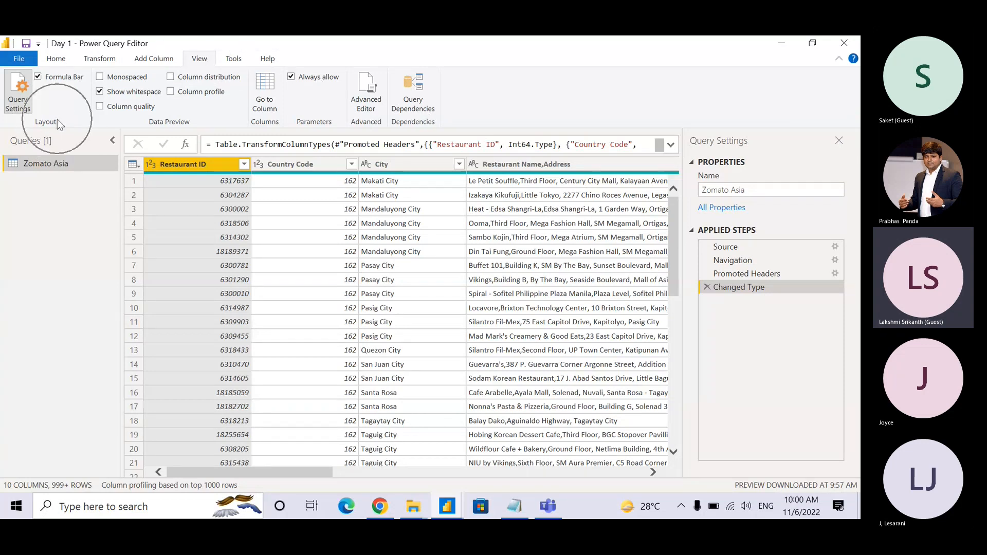
{"action": "left_click", "coordinate": [5, 107]}
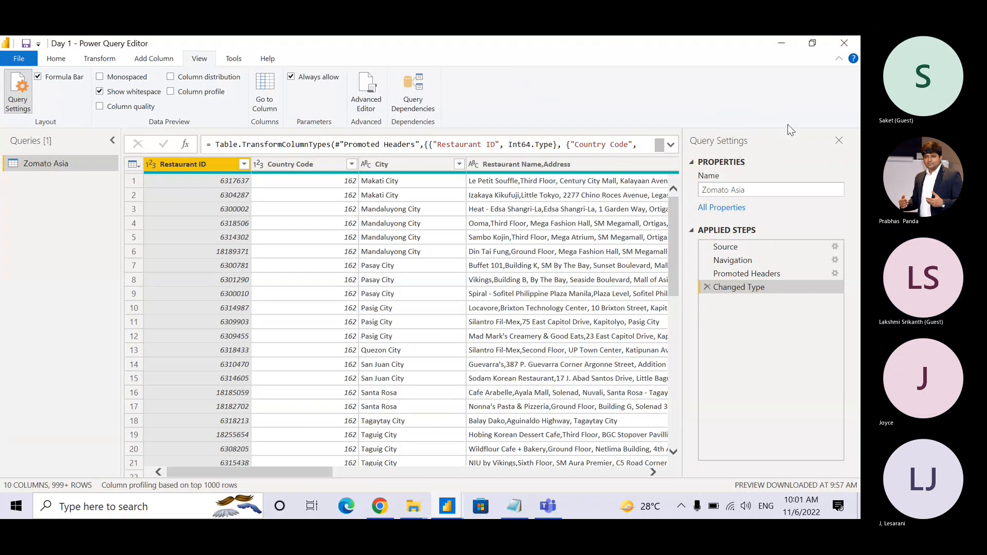
{"action": "left_click", "coordinate": [839, 141]}
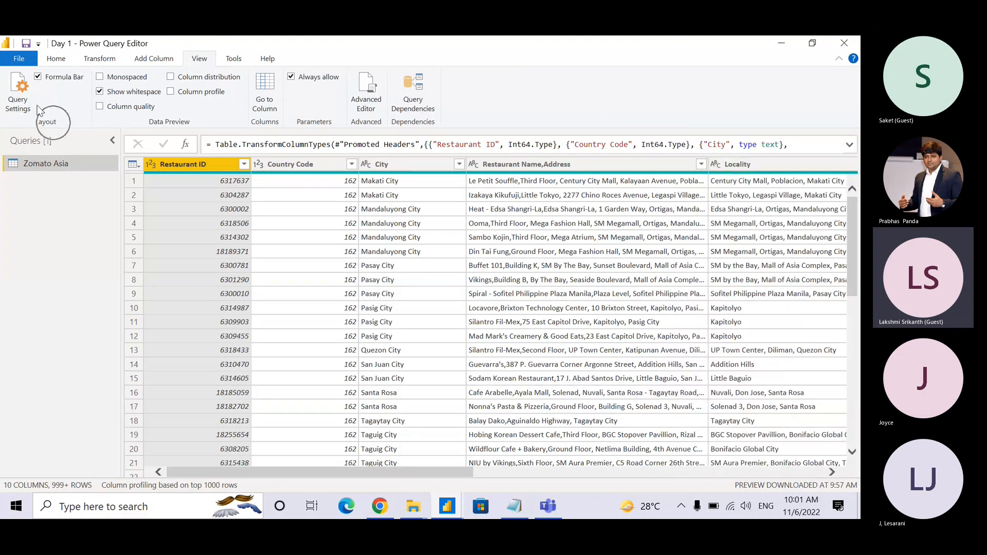
{"action": "left_click", "coordinate": [21, 94]}
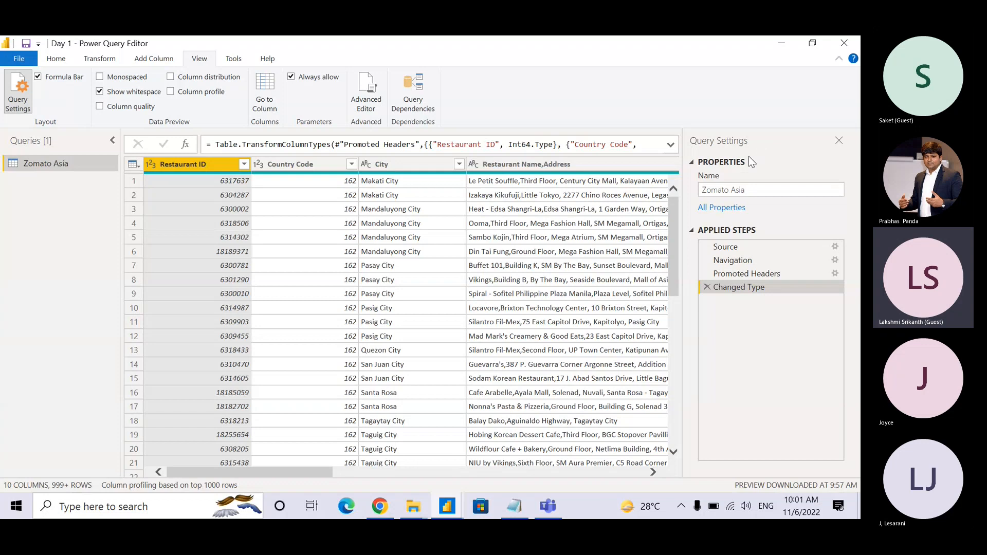
- Rename the Zomato Asia query as "Zomato Asia - First" in its query properties
{"action": "left_click", "coordinate": [735, 190]}
{"action": "left_click", "coordinate": [759, 191]}
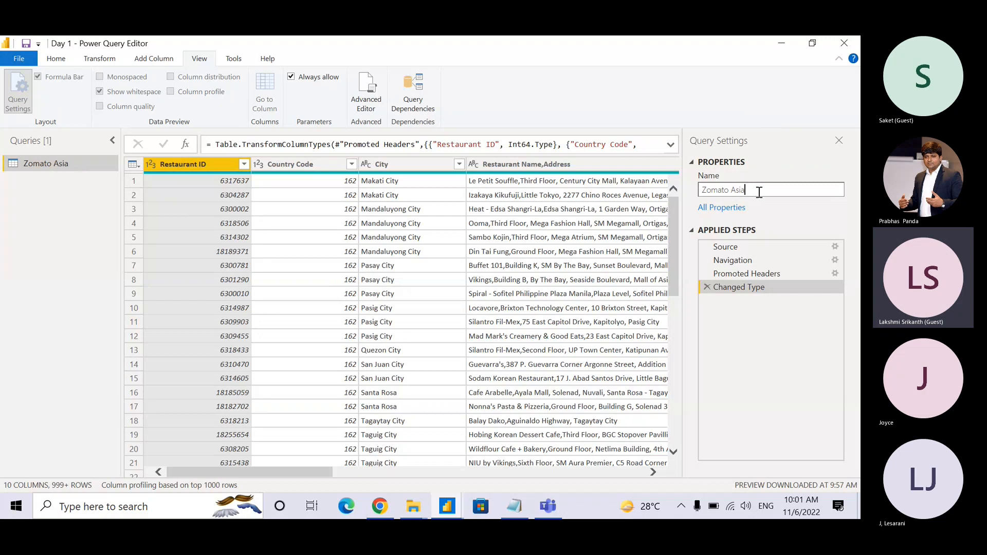
{"action": "left_click", "coordinate": [759, 192]}
{"action": "type", "text": "- First"}
{"action": "key", "text": "Return"}
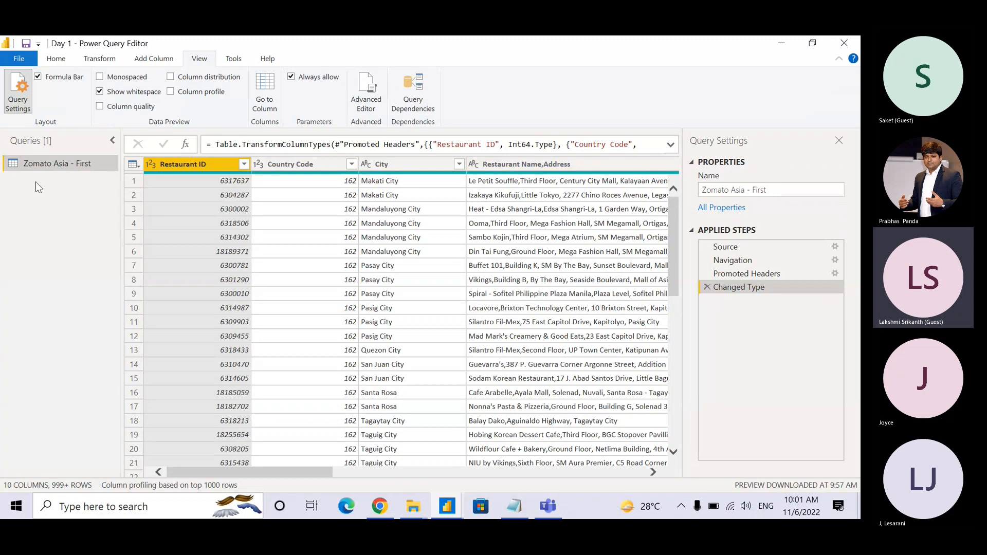
{"action": "left_click", "coordinate": [83, 164]}
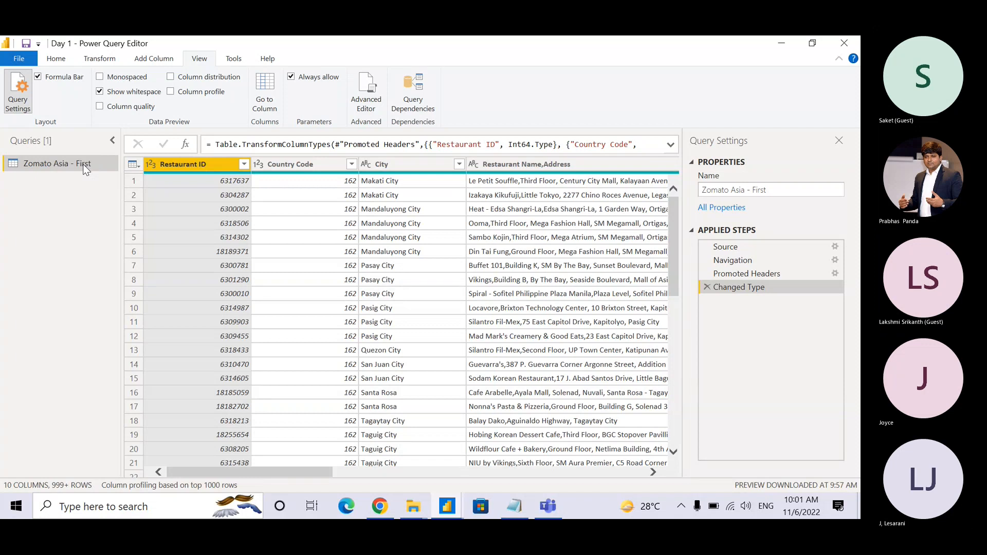
- Rename the query back to "Zomato Asia" by removing the "- First" suffix from its name
{"action": "left_click", "coordinate": [804, 189]}
{"action": "key", "text": "BackSpace"}
{"action": "key", "text": "BackSpace"}
{"action": "key", "text": "BackSpace"}
{"action": "key", "text": "BackSpace"}
{"action": "key", "text": "BackSpace"}
{"action": "key", "text": "BackSpace"}
{"action": "key", "text": "BackSpace"}
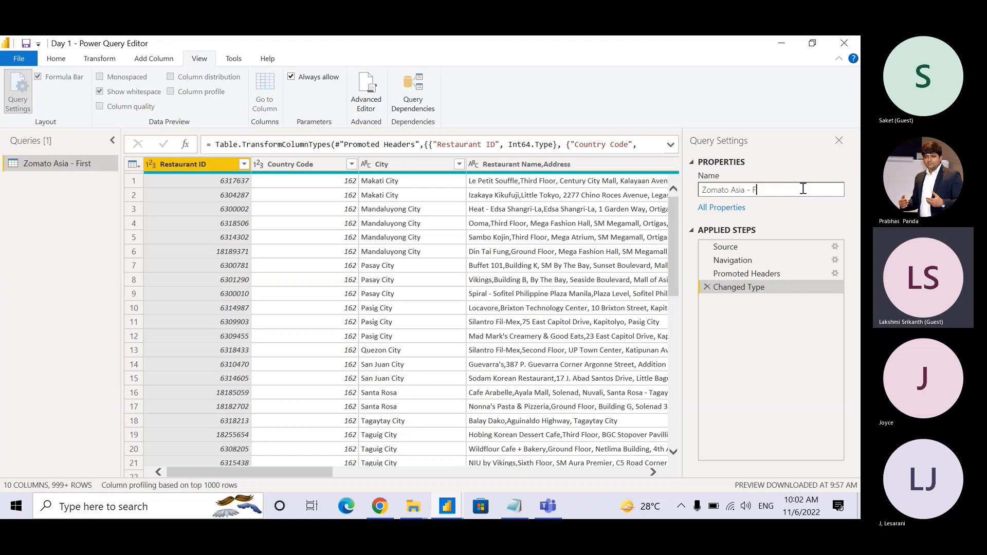
{"action": "key", "text": "Return"}
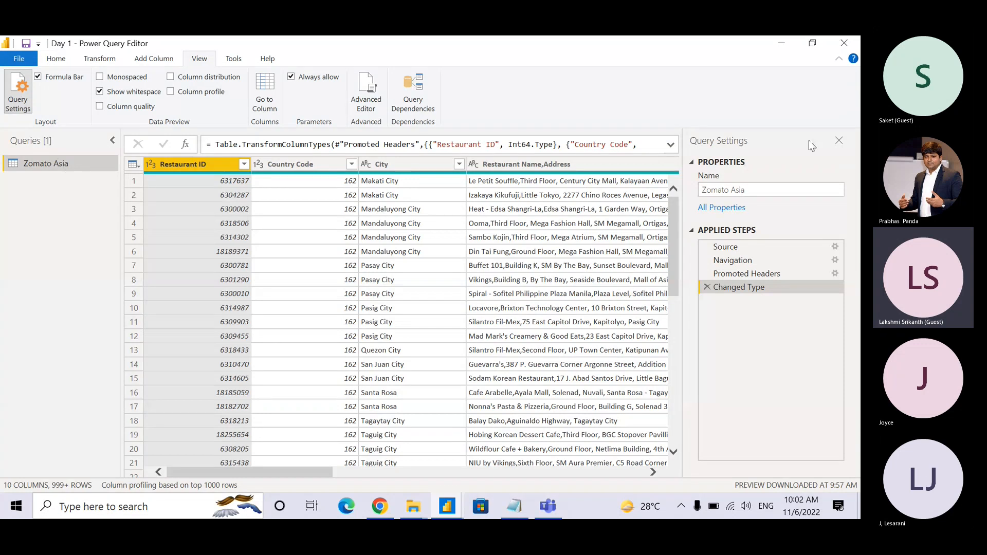
{"action": "left_click", "coordinate": [752, 195]}
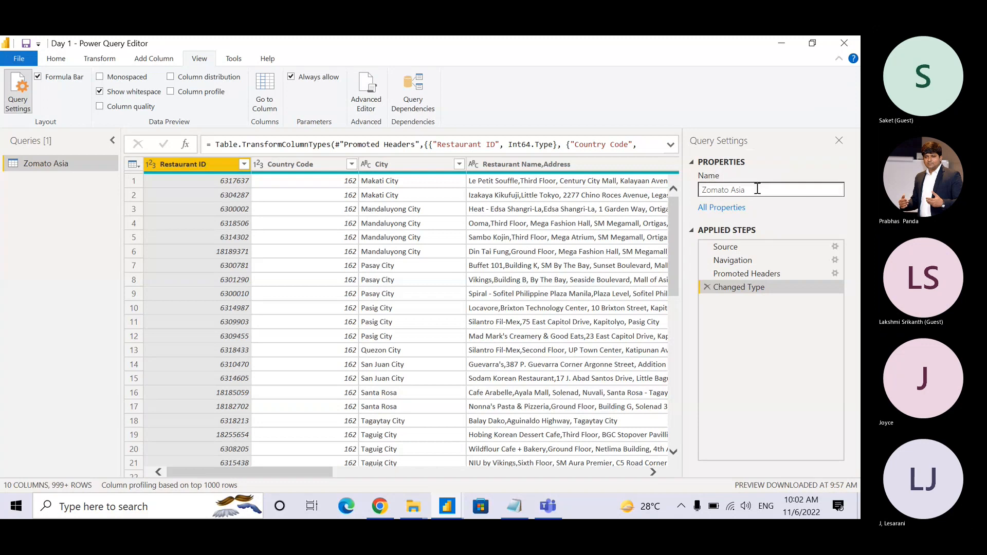
{"action": "left_click", "coordinate": [745, 240]}
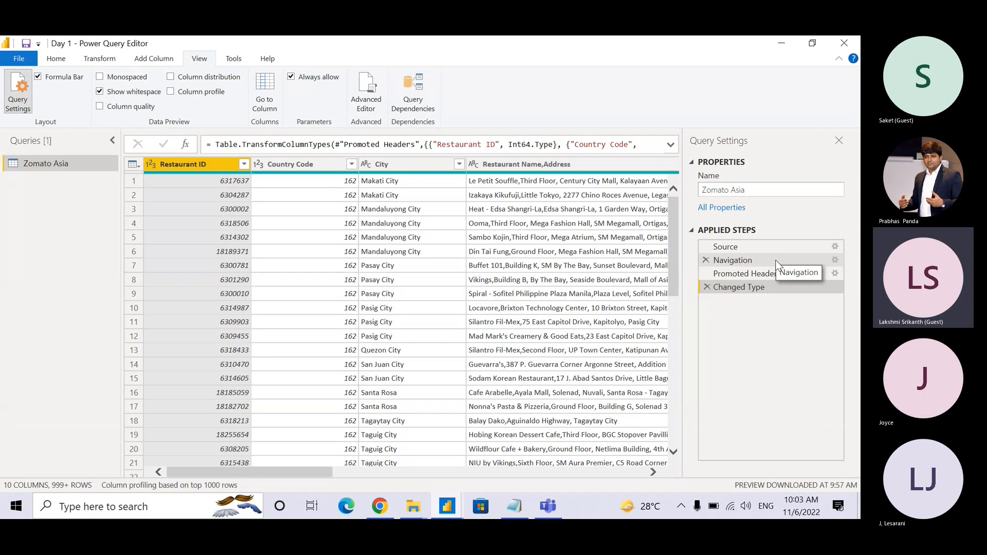
- Examine the Zomato Asia preview and formula at each applied step: Source, Navigation, Promoted Headers and Changed Type
{"action": "left_click", "coordinate": [764, 247]}
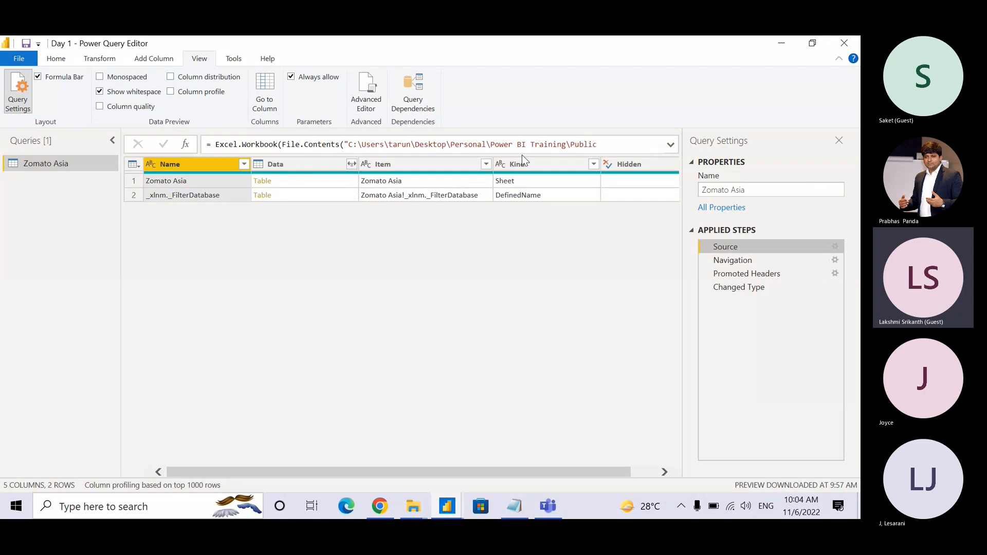
{"action": "key", "text": "ctrl"}
{"action": "left_click", "coordinate": [764, 260]}
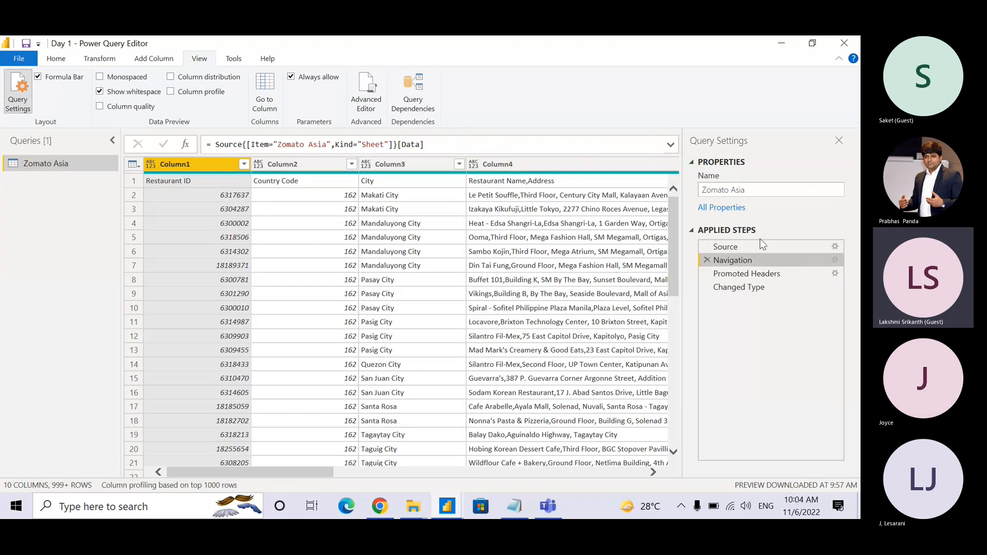
{"action": "left_click", "coordinate": [760, 245]}
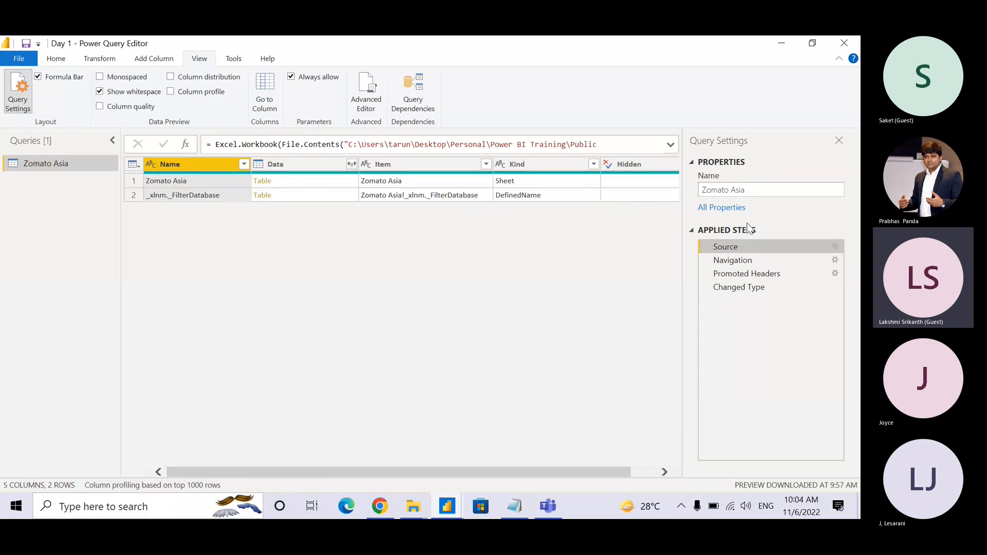
{"action": "left_click", "coordinate": [734, 263]}
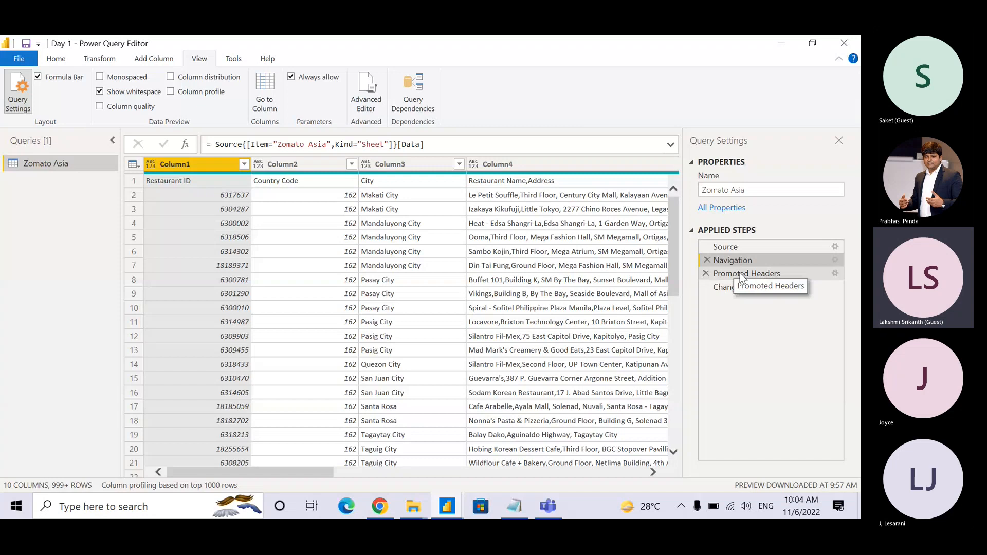
{"action": "left_click", "coordinate": [761, 264]}
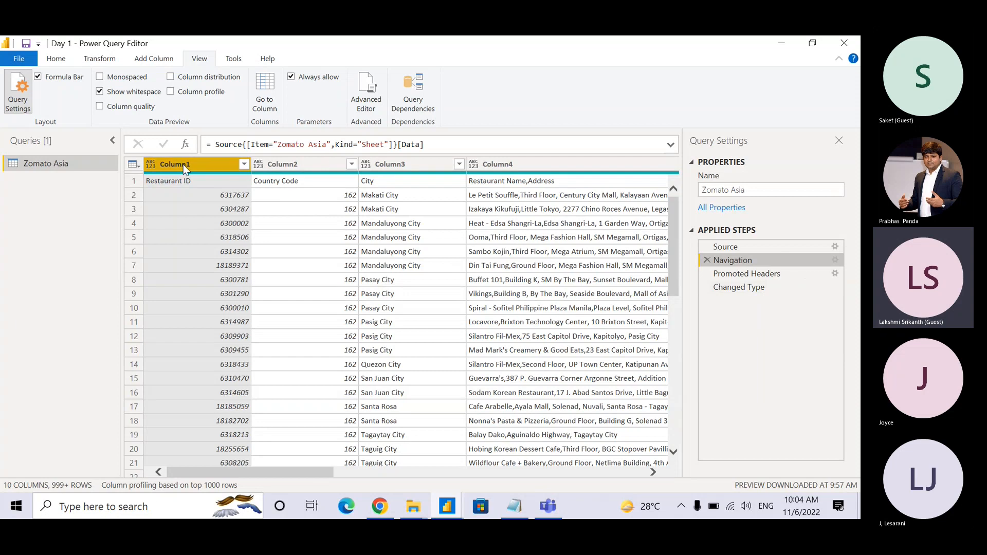
{"action": "left_click", "coordinate": [133, 182]}
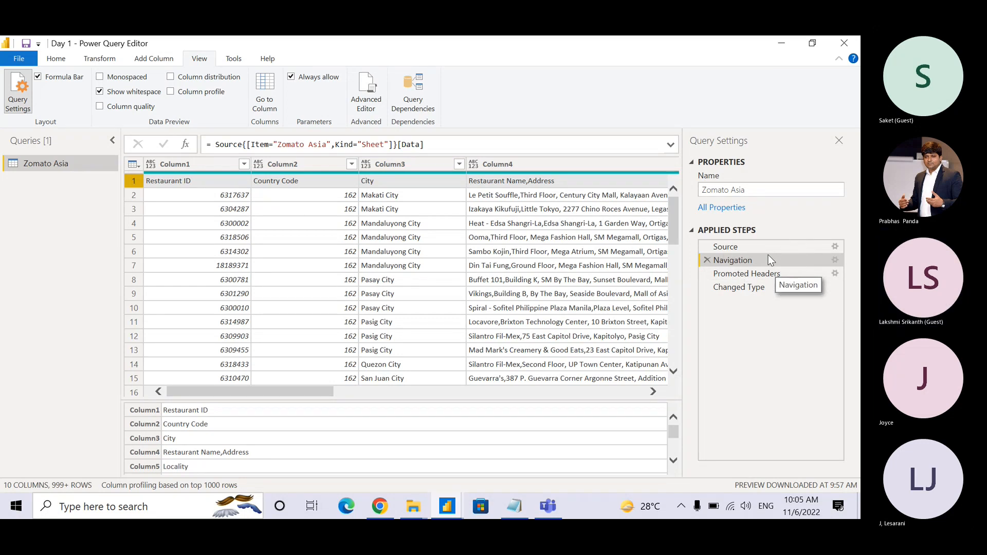
{"action": "left_click", "coordinate": [772, 272]}
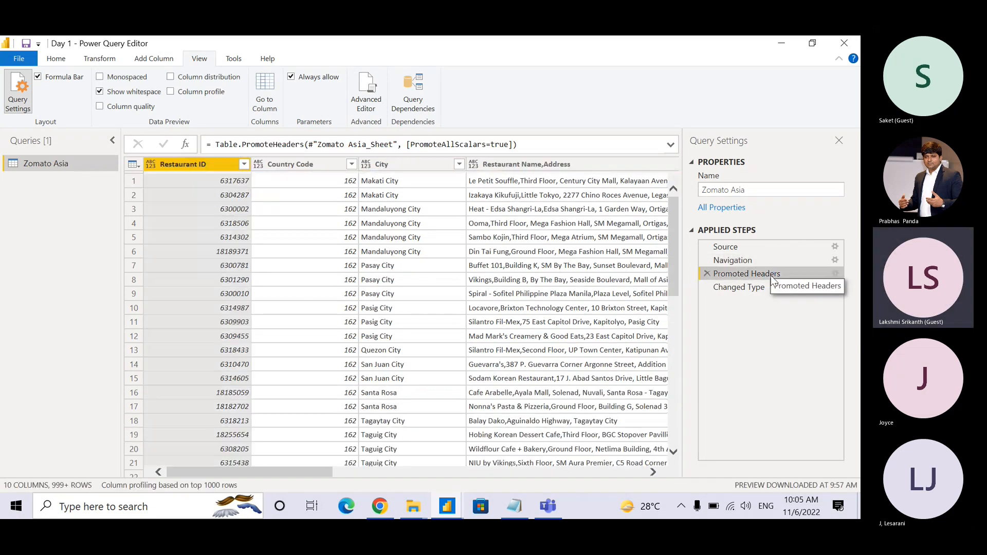
{"action": "key", "text": "ctrl"}
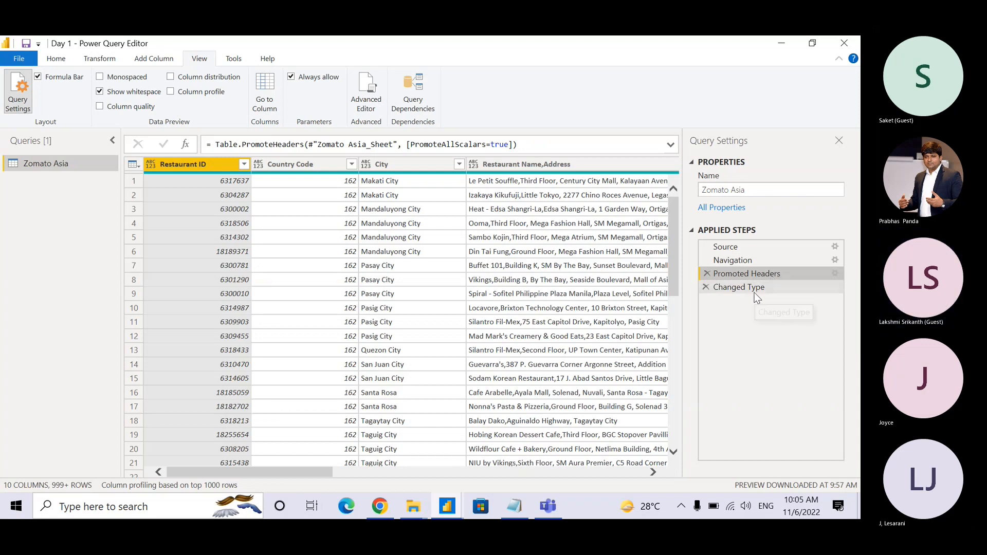
{"action": "left_click", "coordinate": [756, 294]}
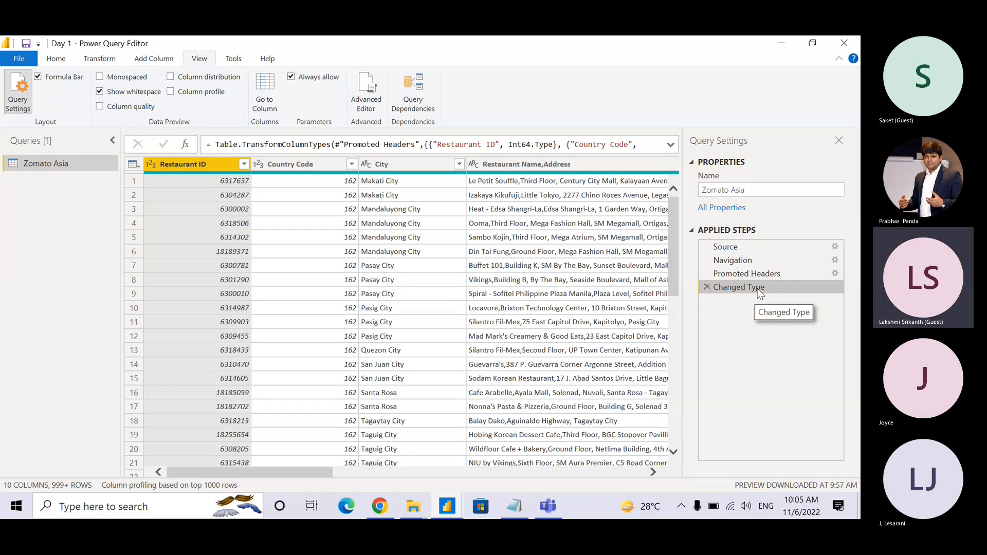
- Compare the data types of the Restaurant ID, Country Code and City columns between the Promoted Headers and Changed Type steps
{"action": "left_click", "coordinate": [785, 273]}
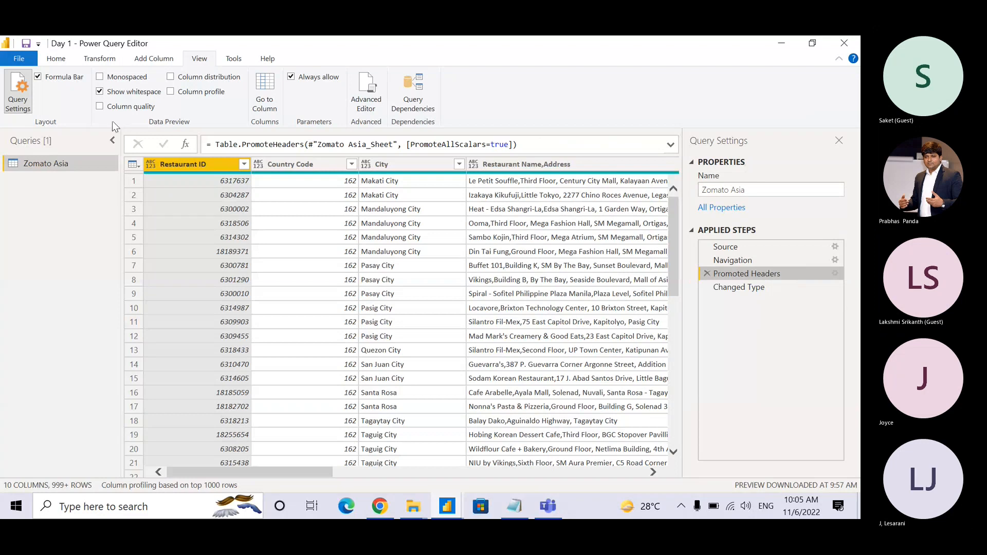
{"action": "mouse_move", "coordinate": [156, 174]}
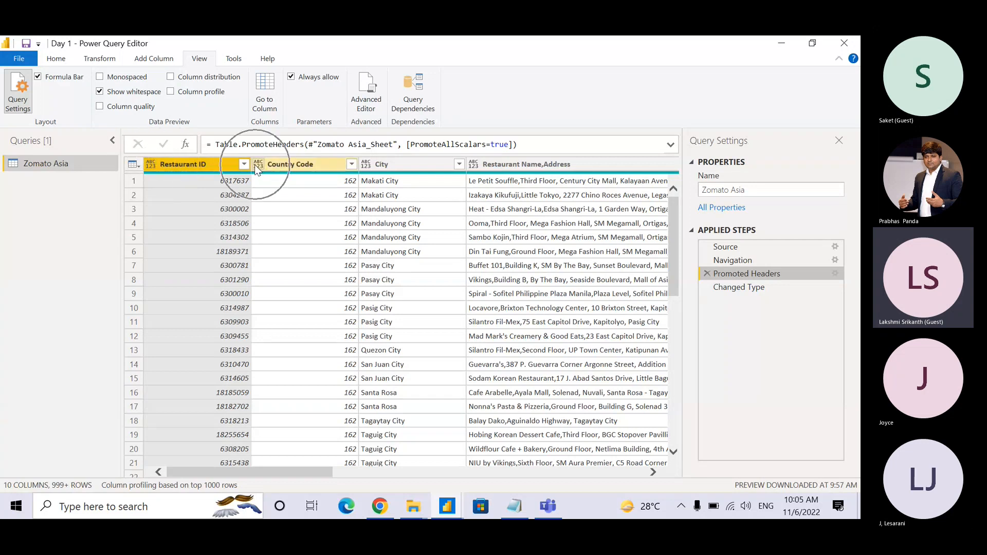
{"action": "left_click", "coordinate": [366, 166], "text": "ctrl"}
{"action": "key", "text": "ctrl"}
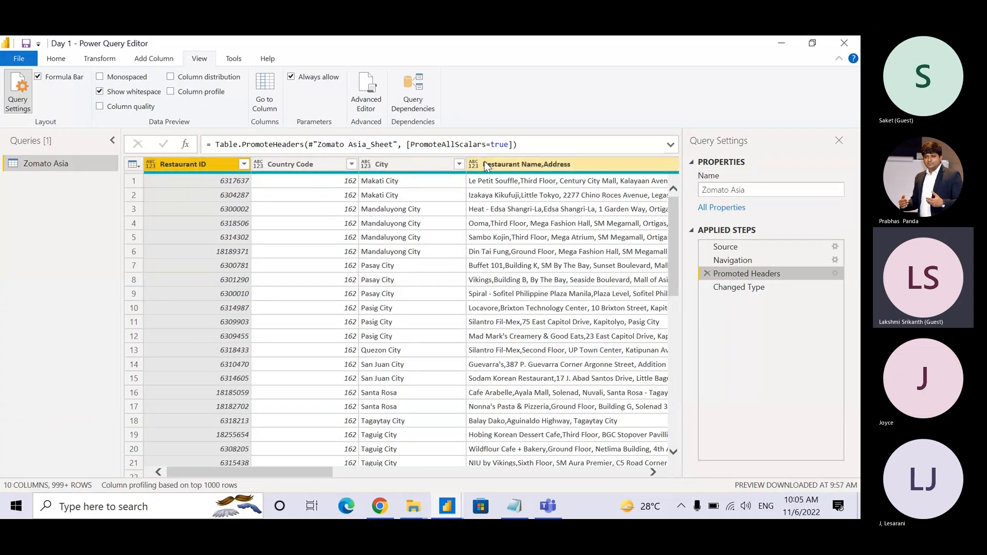
{"action": "key", "text": "ctrl"}
{"action": "left_click", "coordinate": [739, 287]}
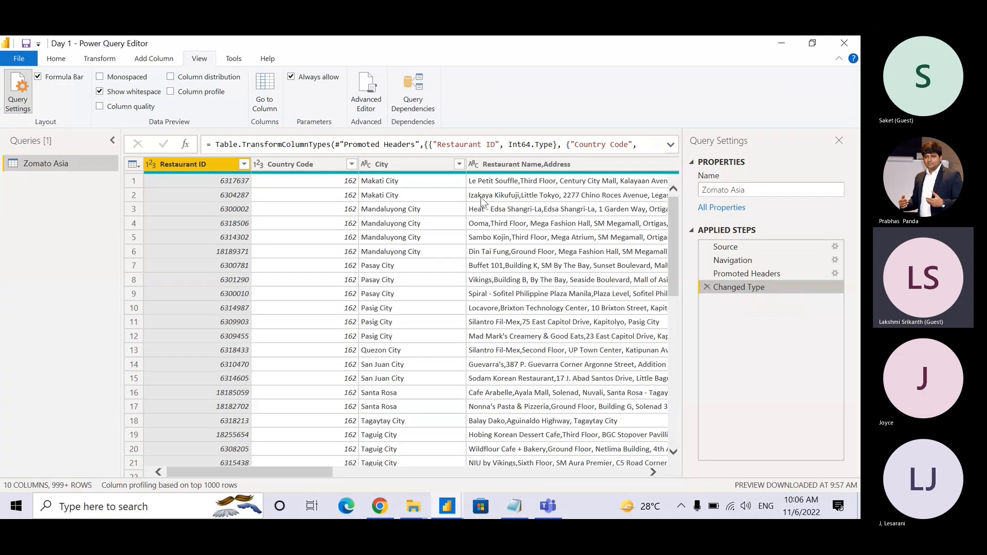
{"action": "left_click", "coordinate": [196, 166]}
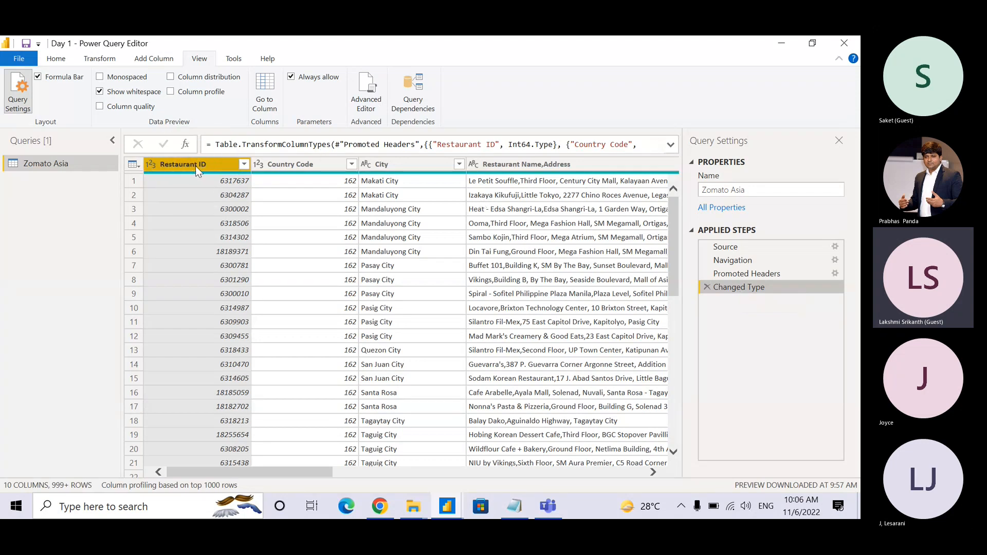
{"action": "left_click", "coordinate": [298, 165], "text": "ctrl"}
{"action": "left_click", "coordinate": [218, 161]}
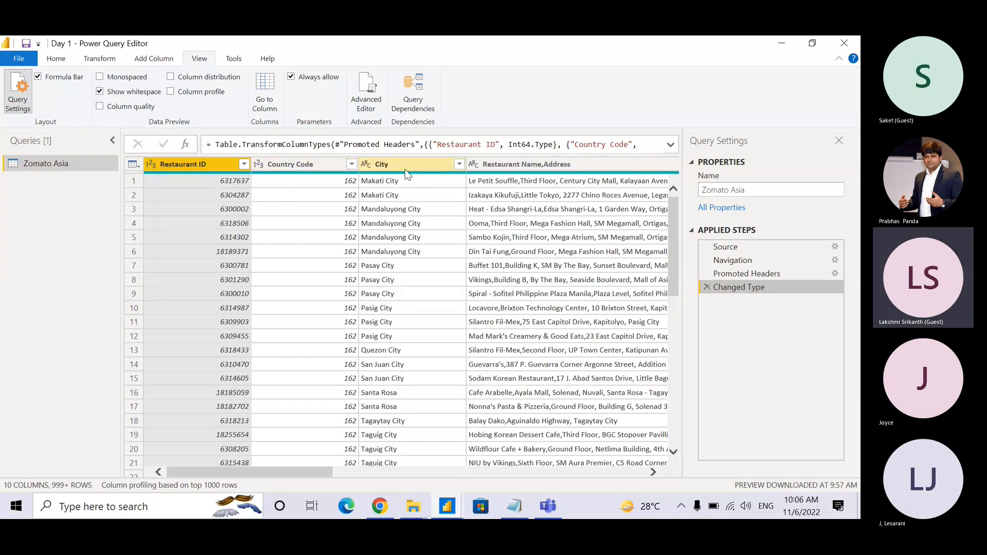
{"action": "left_click", "coordinate": [367, 166], "text": "ctrl"}
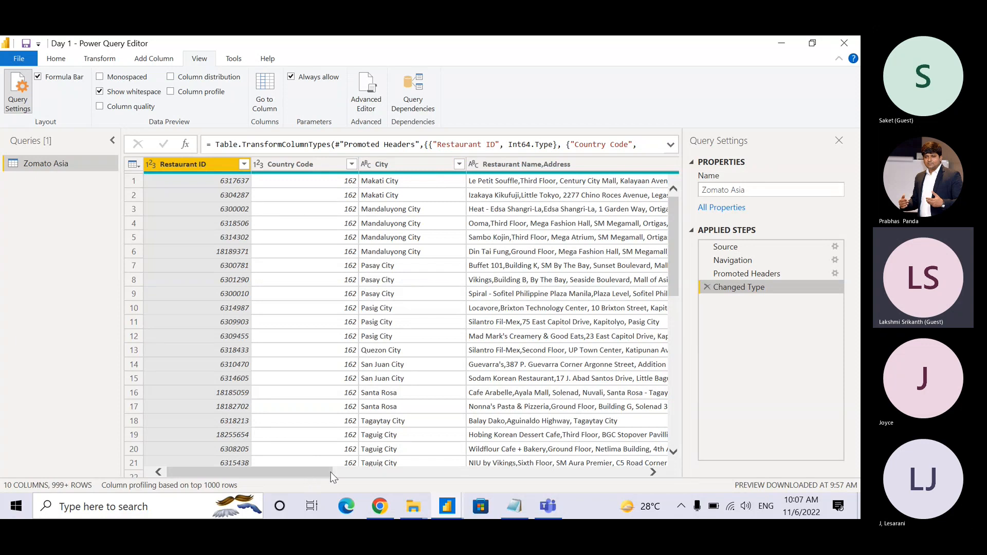
- View the data type options available for the As on column, leaving its type as it is
{"action": "left_click_drag", "start_coordinate": [332, 472], "coordinate": [651, 472]}
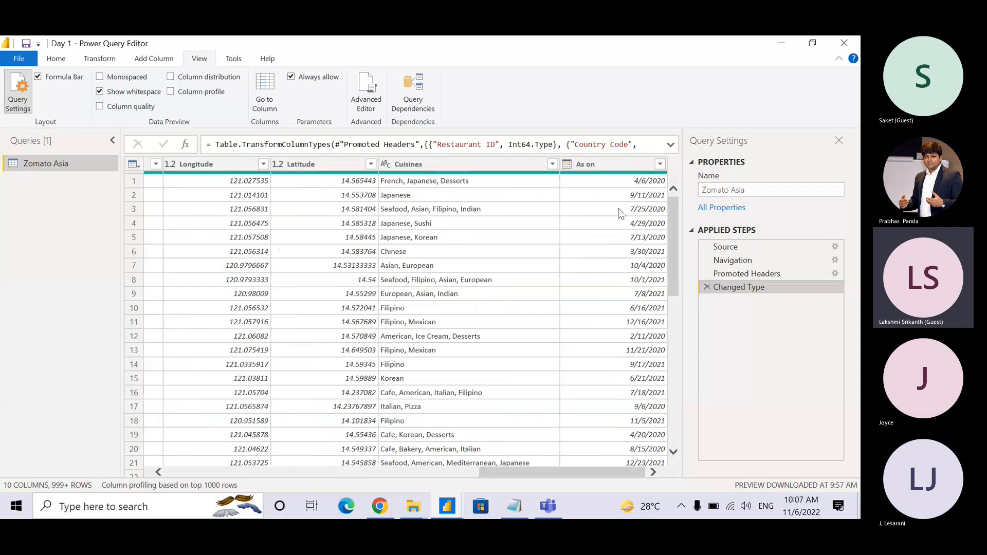
{"action": "left_click", "coordinate": [567, 165]}
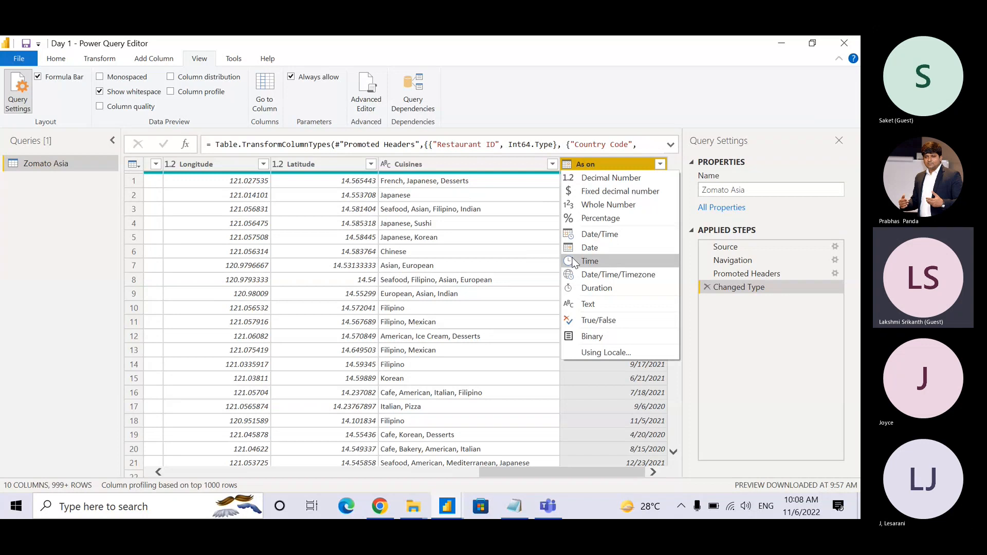
{"action": "left_click", "coordinate": [583, 163]}
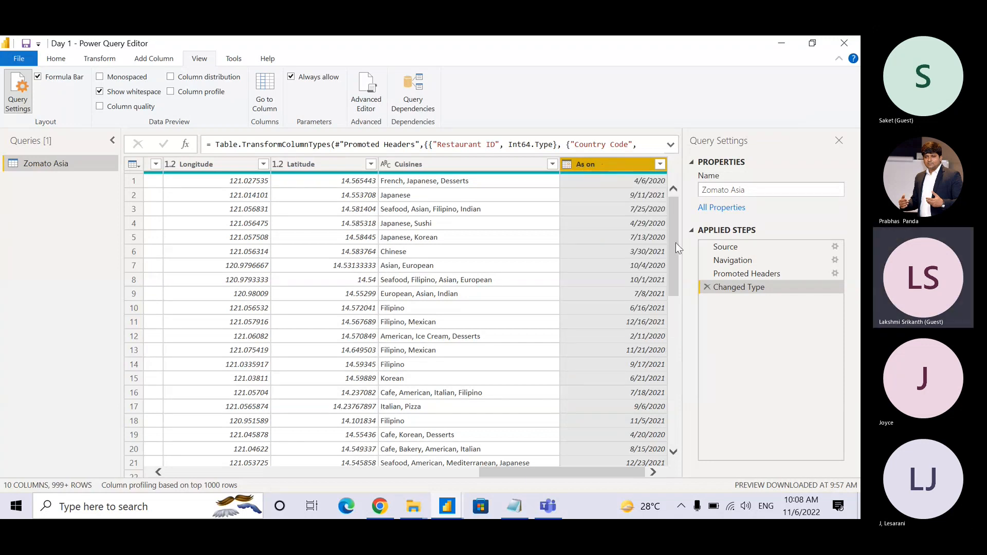
- Delete the Changed Type and Promoted Headers applied steps from the Zomato Asia query
{"action": "left_click", "coordinate": [707, 286]}
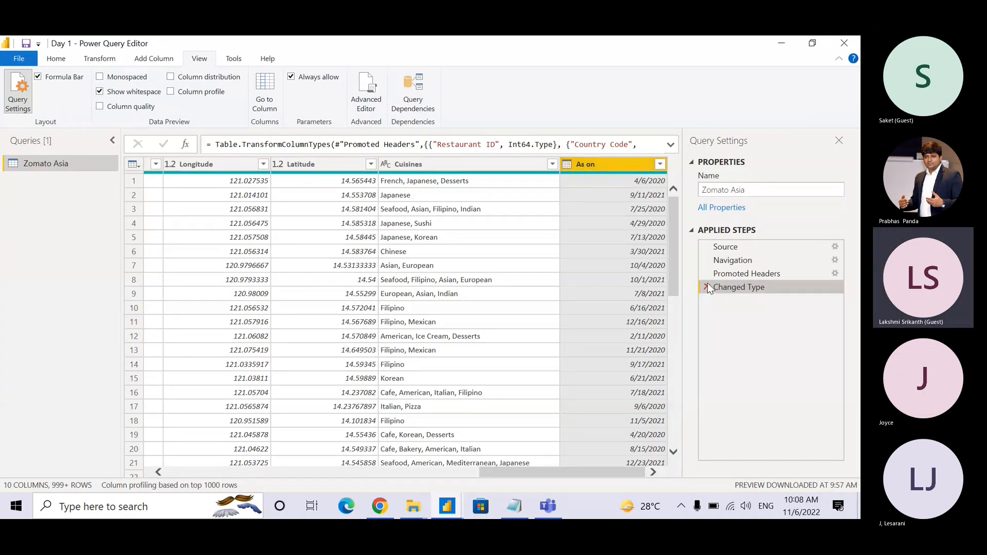
{"action": "left_click", "coordinate": [707, 274]}
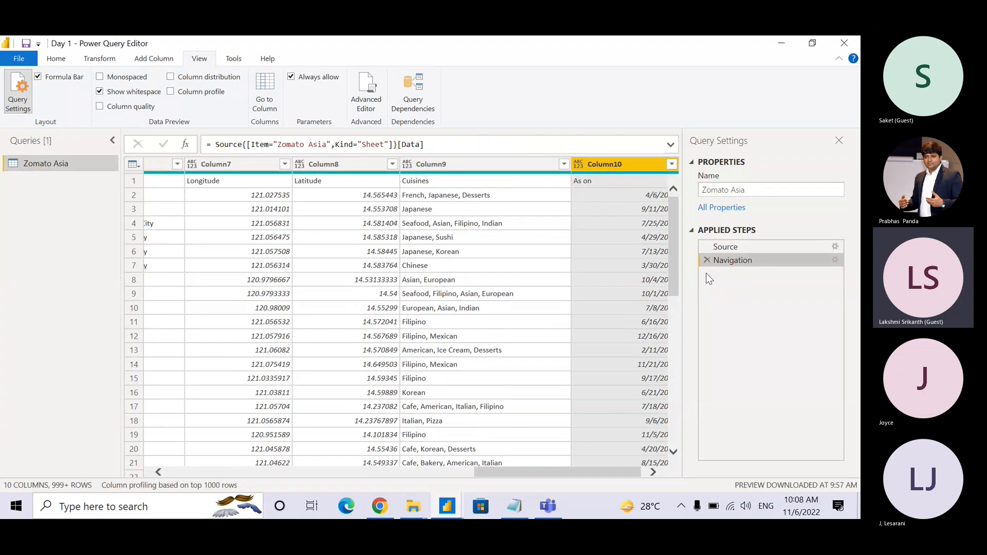
{"action": "left_click", "coordinate": [734, 277]}
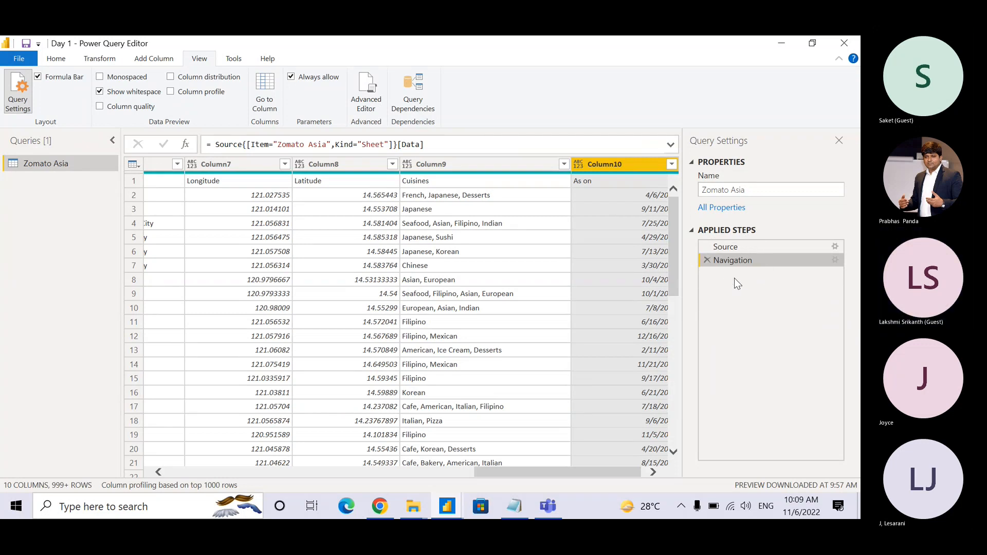
{"action": "key", "text": "ctrl"}
{"action": "key", "text": "ctrl"}
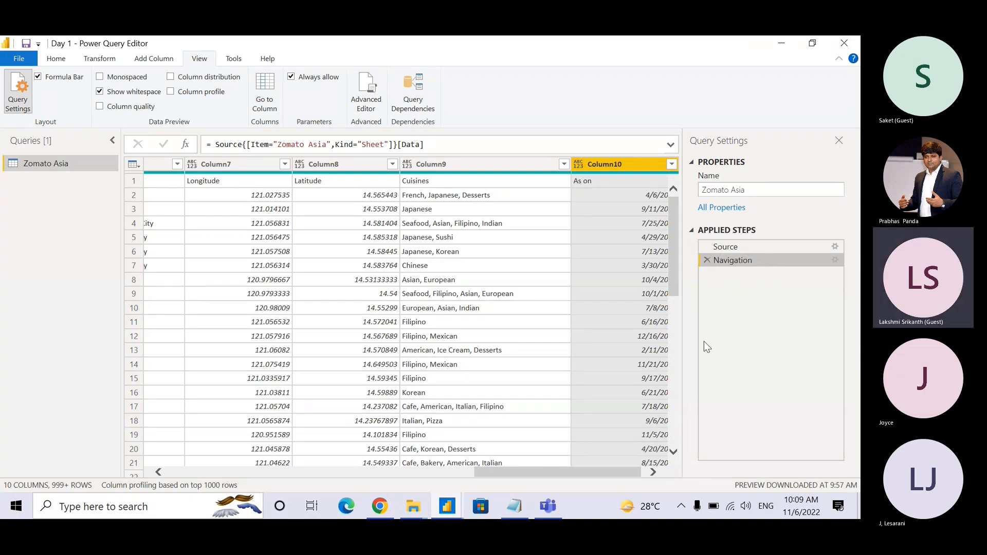
{"action": "key", "text": "ctrl"}
{"action": "key", "text": "ctrl"}
{"action": "left_click_drag", "start_coordinate": [561, 473], "coordinate": [238, 460]}
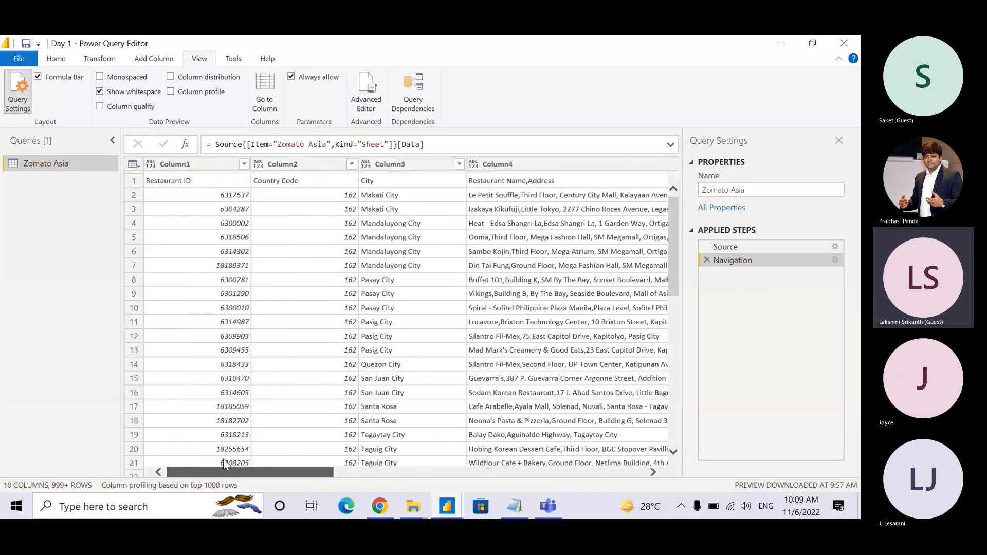
{"action": "key", "text": "ctrl"}
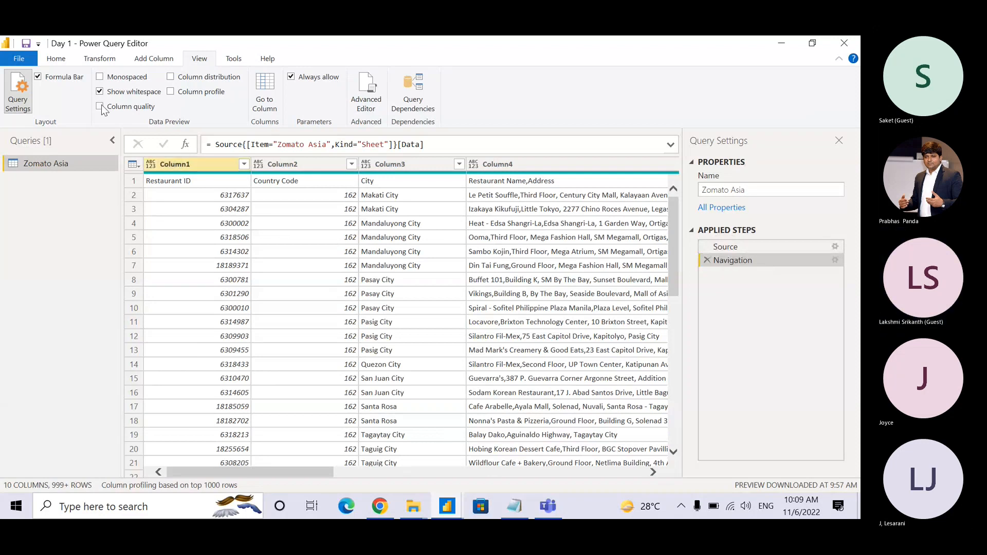
- Promote the first row of the Zomato Asia table to column headers
{"action": "left_click", "coordinate": [51, 60]}
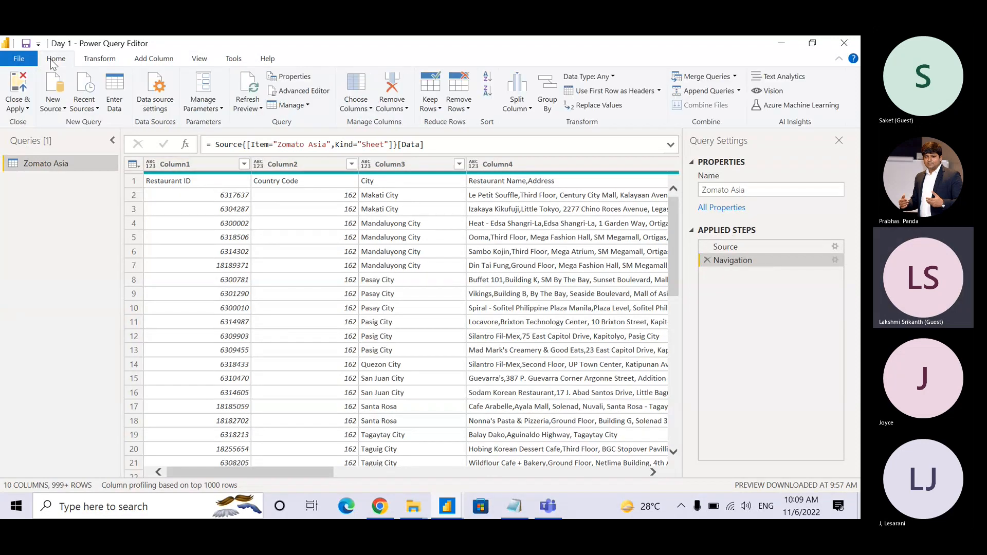
{"action": "key", "text": "ctrl"}
{"action": "key", "text": "ctrl"}
{"action": "key", "text": "ctrl"}
{"action": "key", "text": "ctrl"}
{"action": "key", "text": "ctrl"}
{"action": "key", "text": "ctrl"}
{"action": "key", "text": "ctrl"}
{"action": "key", "text": "ctrl"}
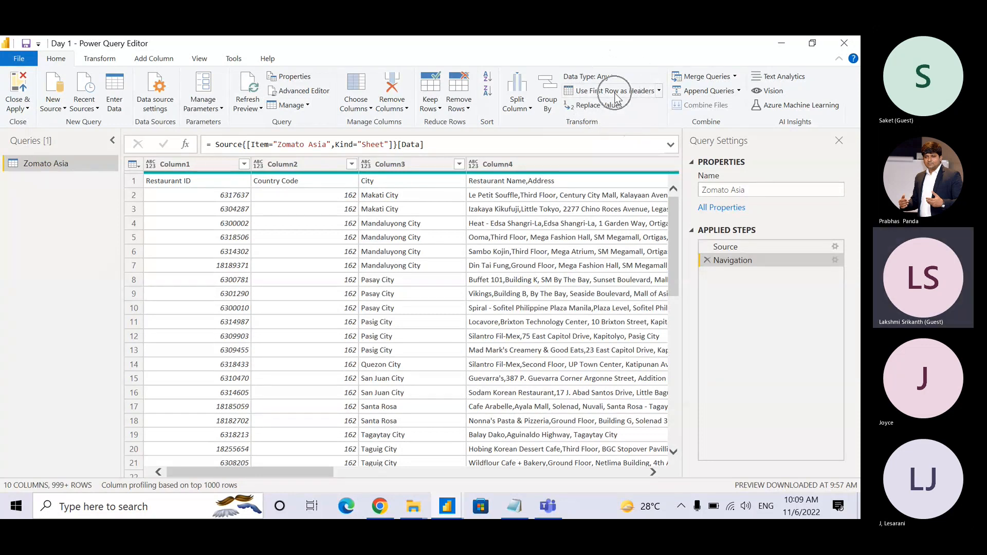
{"action": "key", "text": "ctrl"}
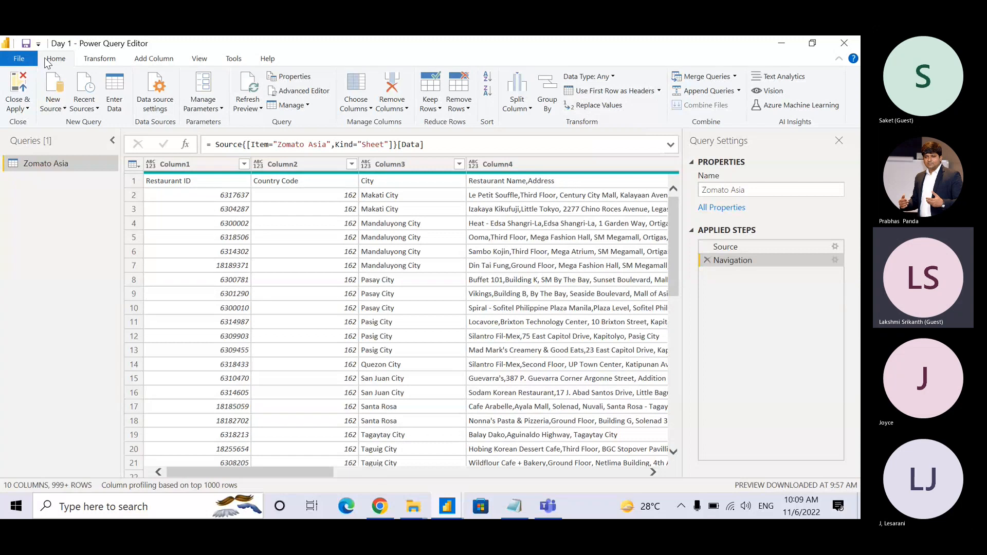
{"action": "key", "text": "ctrl"}
{"action": "key", "text": "ctrl"}
{"action": "key", "text": "ctrl"}
{"action": "left_click", "coordinate": [603, 92]}
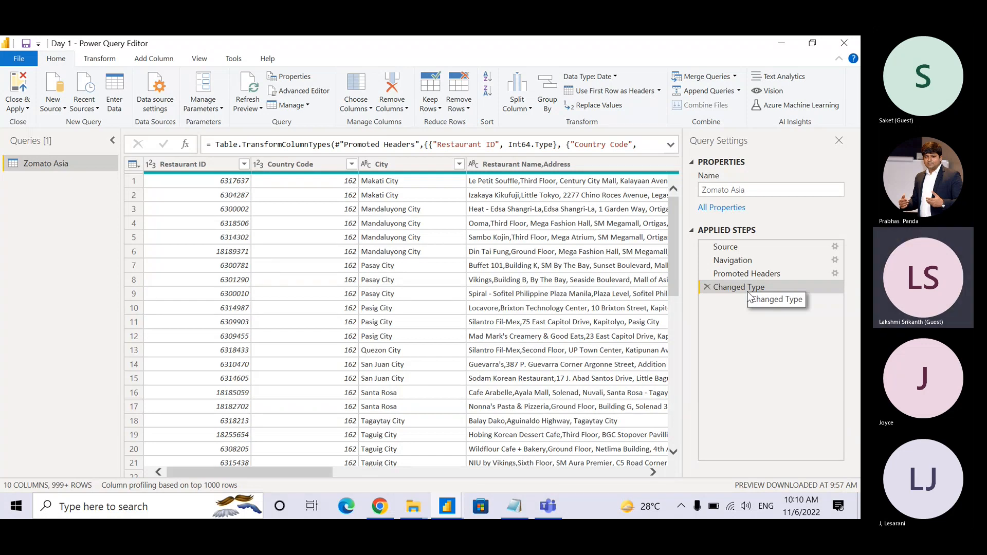
- Delete the automatically added Changed Type step from the Zomato Asia query, keeping Promoted Headers
{"action": "left_click", "coordinate": [708, 289]}
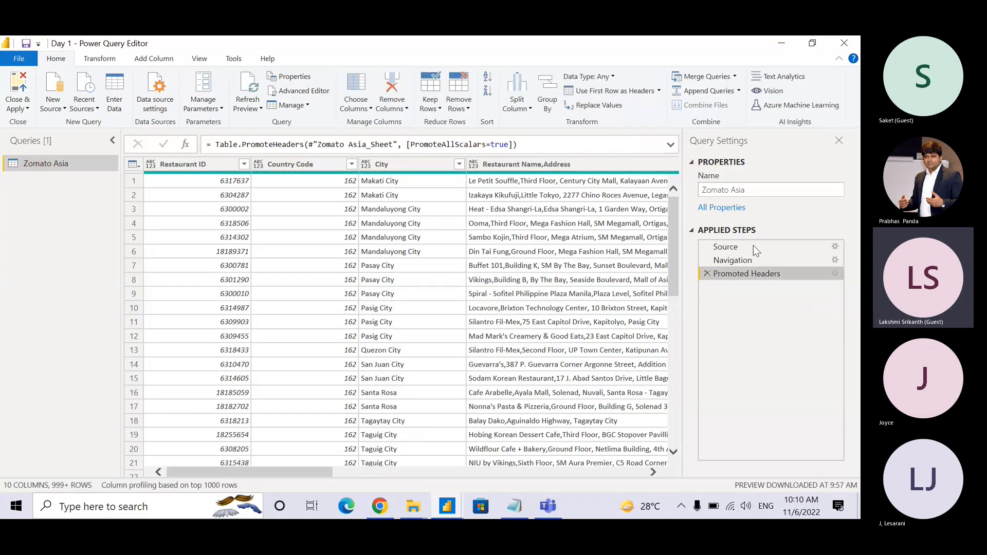
{"action": "key", "text": "ctrl"}
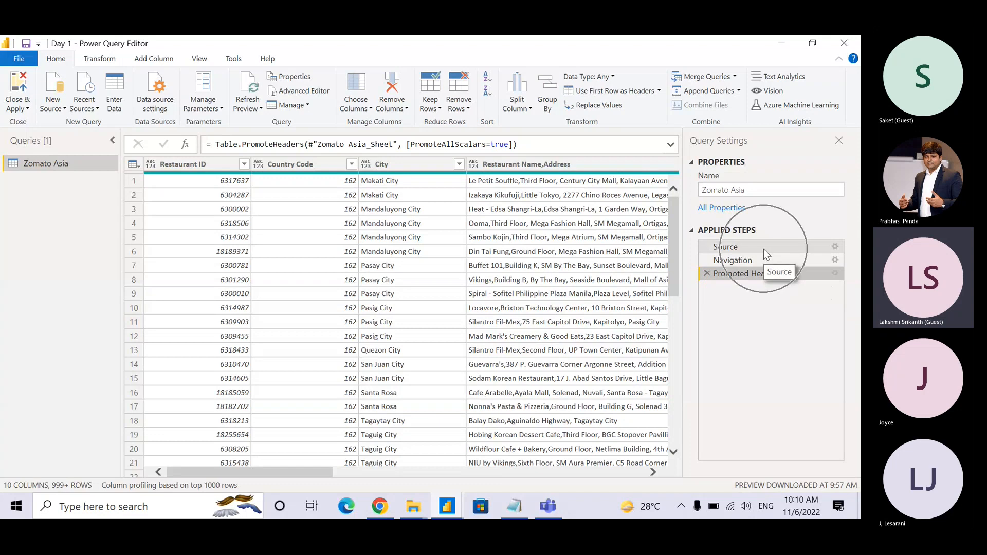
- Look across the Zomato Asia table's columns, from Restaurant ID through to As on
{"action": "key", "text": "ctrl"}
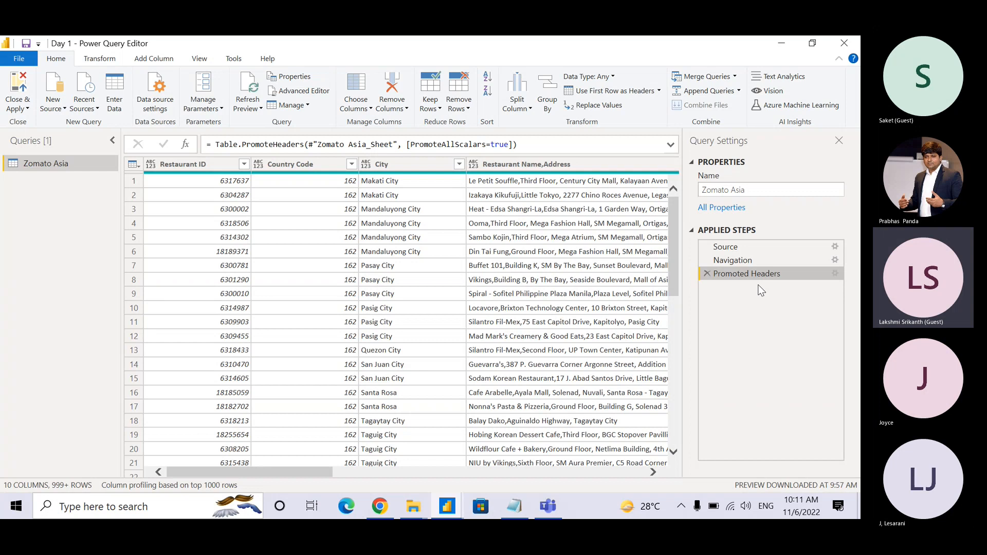
{"action": "mouse_move", "coordinate": [756, 274]}
{"action": "left_mouse_down"}
{"action": "mouse_move", "coordinate": [741, 250]}
{"action": "mouse_move", "coordinate": [741, 276]}
{"action": "left_mouse_up"}
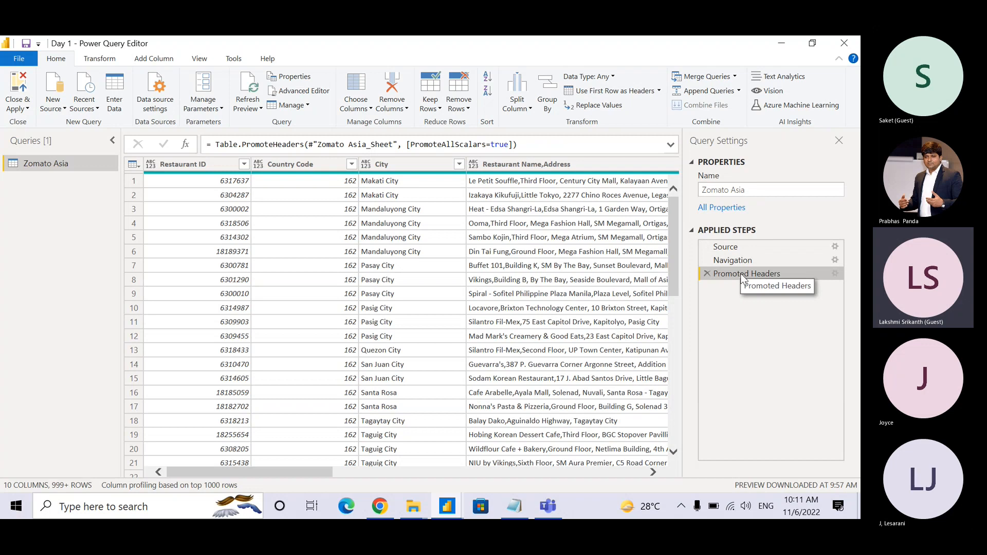
{"action": "left_click_drag", "start_coordinate": [304, 472], "coordinate": [231, 469]}
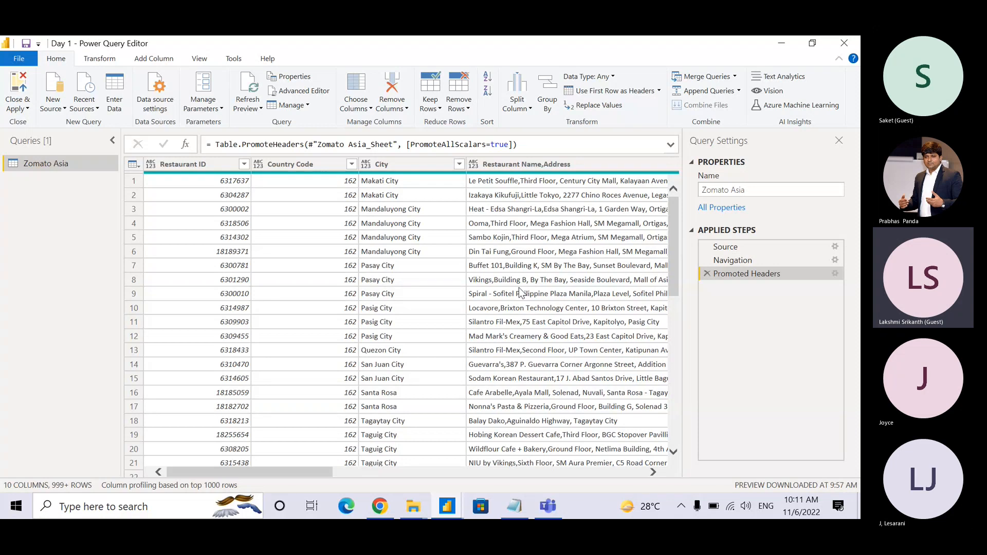
{"action": "scroll", "coordinate": [400, 458], "scroll_direction": "right", "scroll_amount": 1}
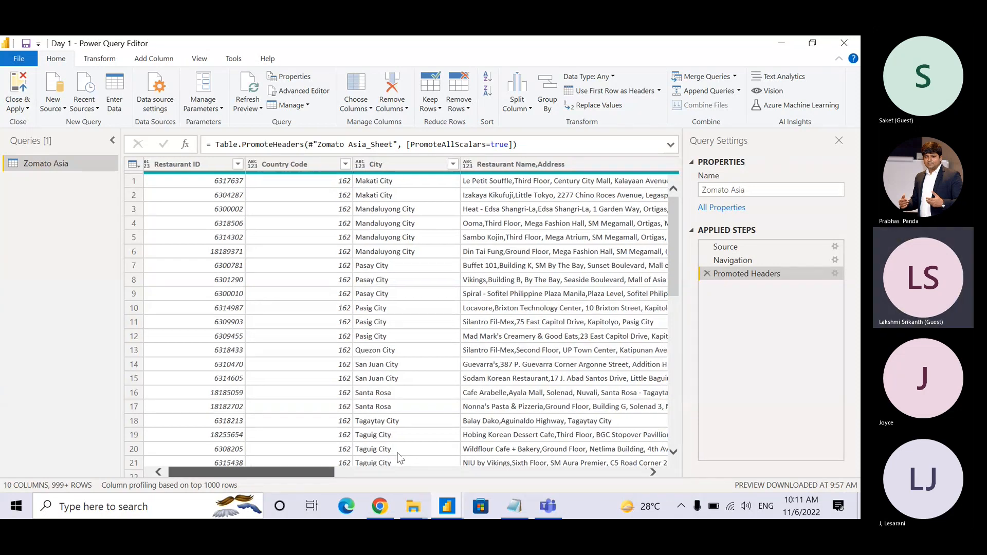
{"action": "left_click", "coordinate": [620, 471]}
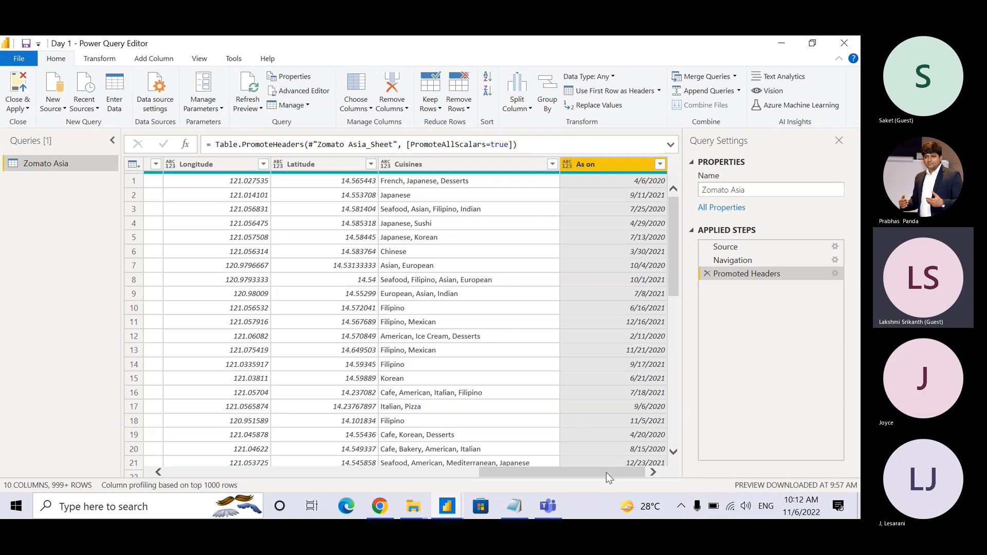
{"action": "left_click_drag", "start_coordinate": [607, 473], "coordinate": [191, 473]}
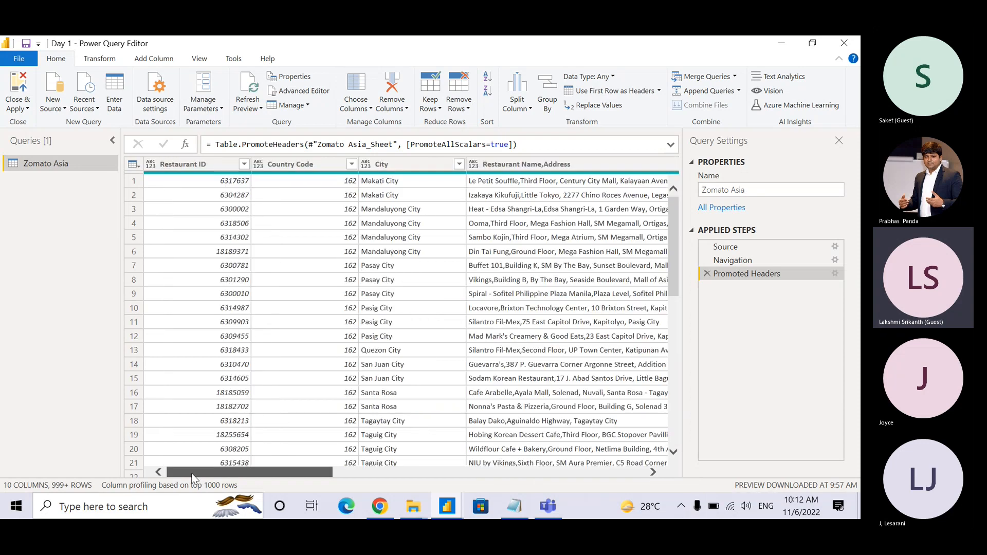
{"action": "left_click_drag", "start_coordinate": [293, 474], "coordinate": [668, 472]}
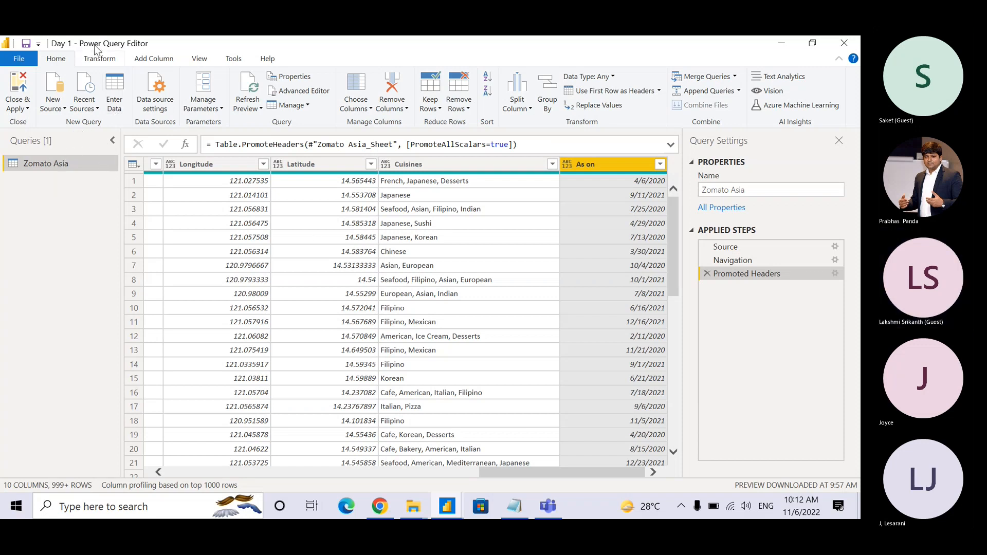
- Start a new custom column in the Zomato Asia query and name it Continent
{"action": "left_click", "coordinate": [149, 61]}
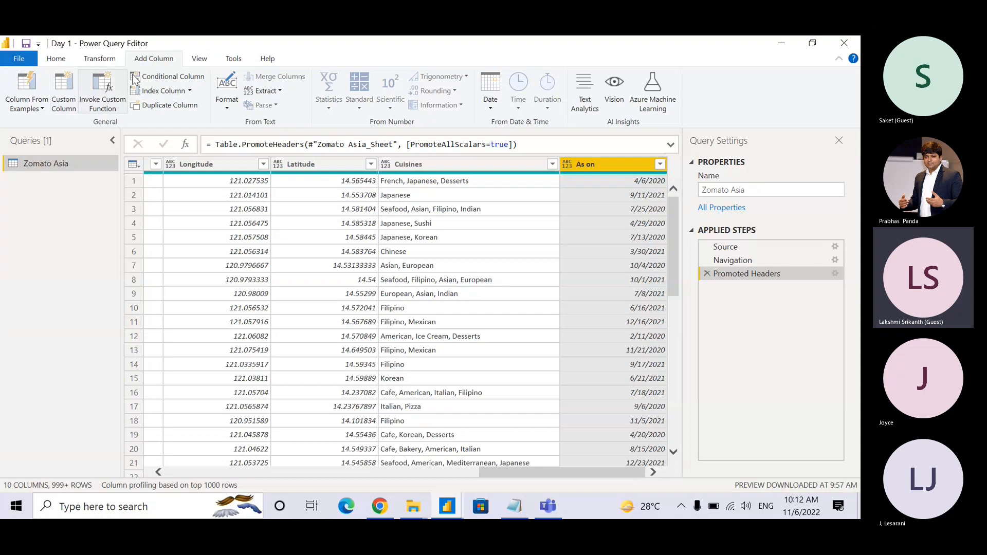
{"action": "key", "text": "ctrl"}
{"action": "key", "text": "ctrl"}
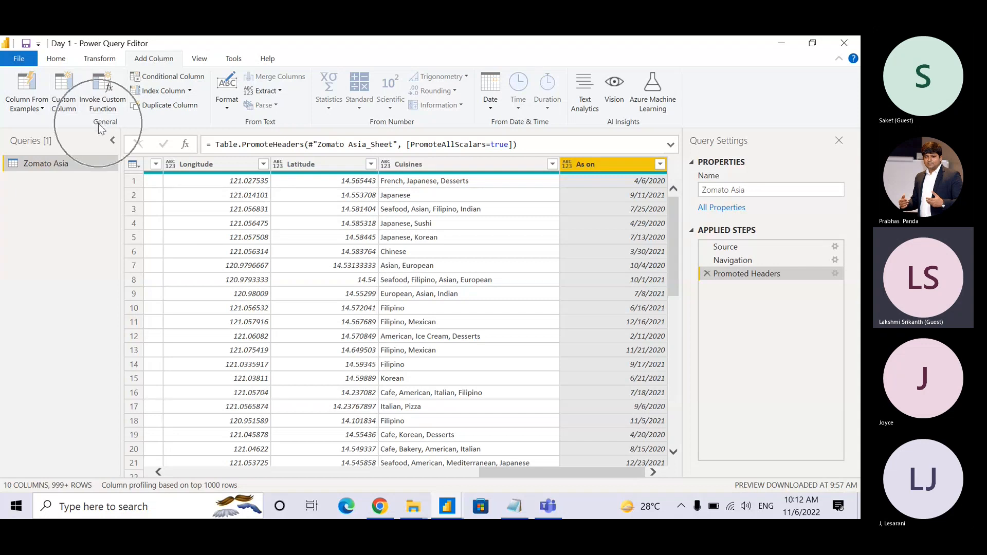
{"action": "left_click", "coordinate": [64, 99]}
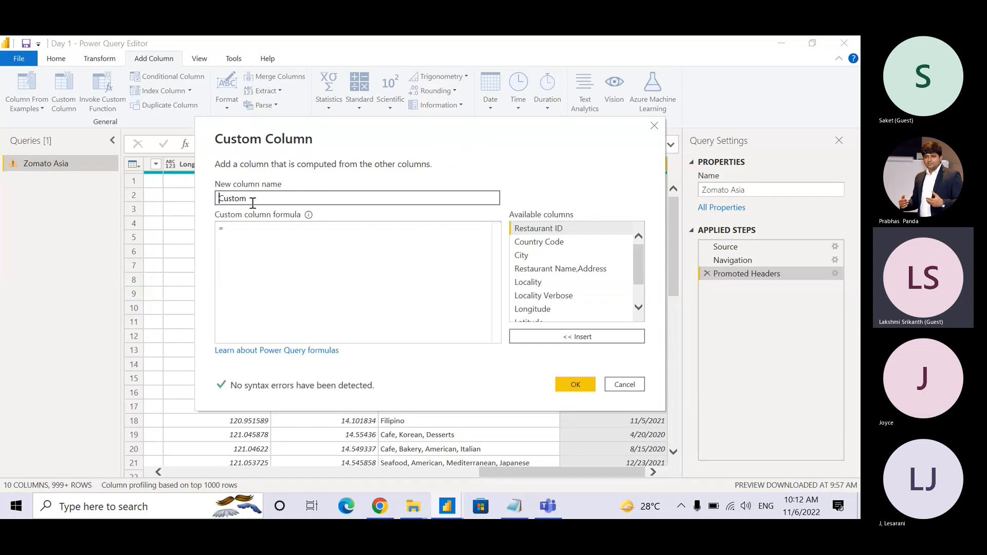
{"action": "left_click_drag", "start_coordinate": [252, 202], "coordinate": [202, 199]}
{"action": "type", "text": "Continent"}
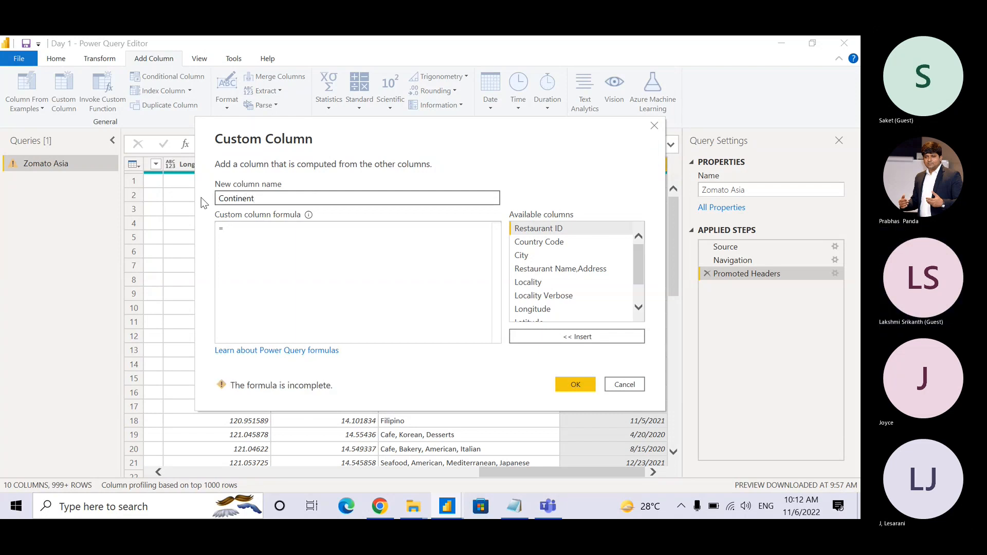
{"action": "key", "text": "ctrl"}
{"action": "key", "text": "ctrl"}
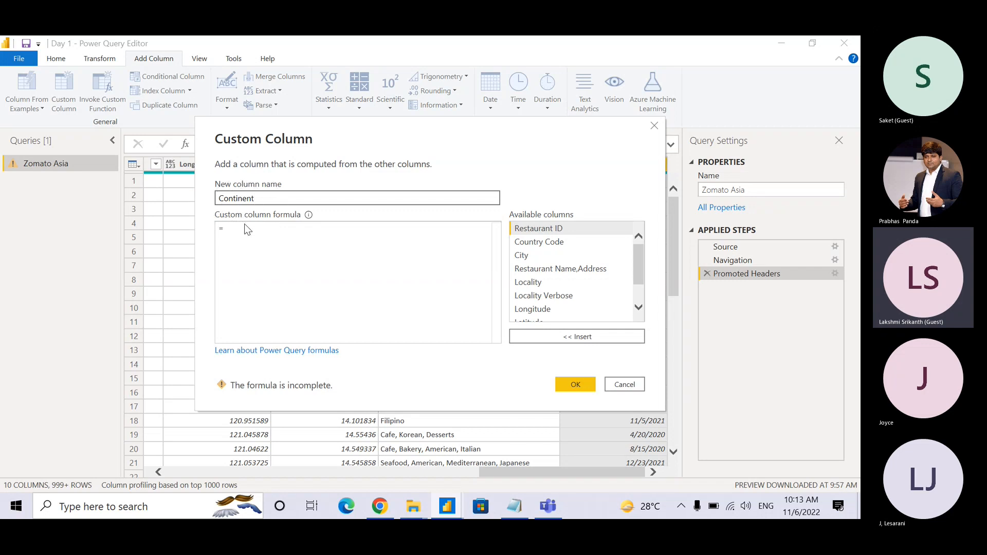
- Set the Continent column's formula to the text value "Asia" and add the column to the table
{"action": "left_click", "coordinate": [245, 225]}
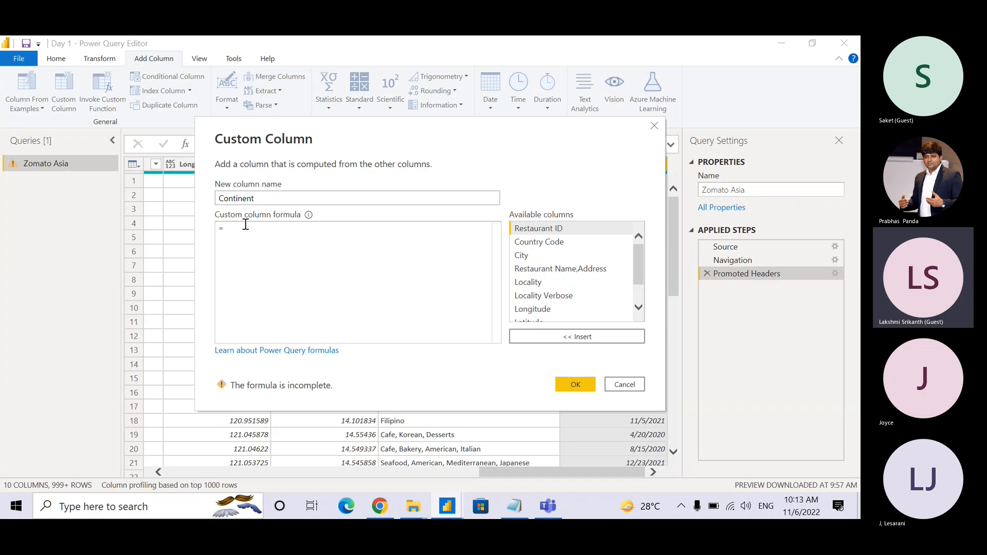
{"action": "type", "text": "\"\""}
{"action": "type", "text": "Asia"}
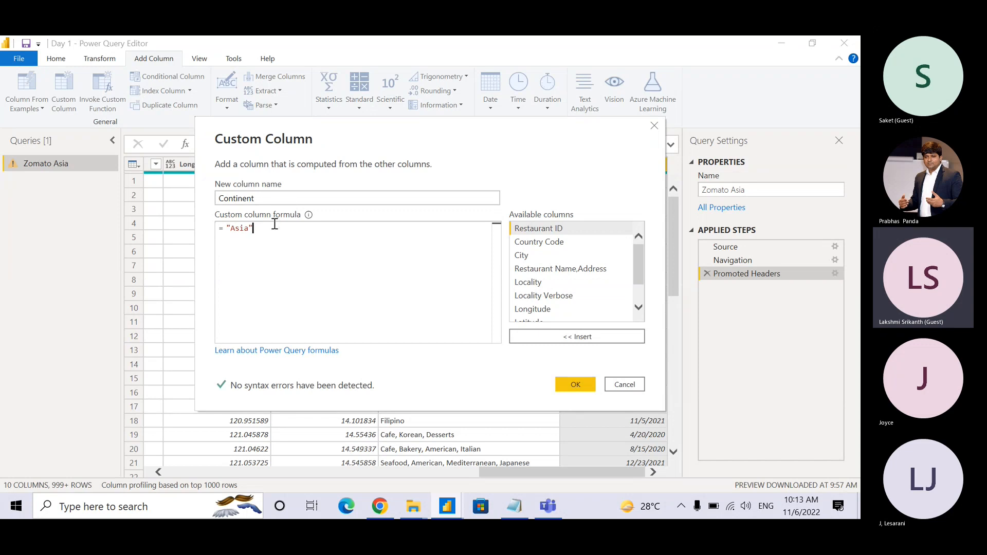
{"action": "left_click", "coordinate": [245, 236]}
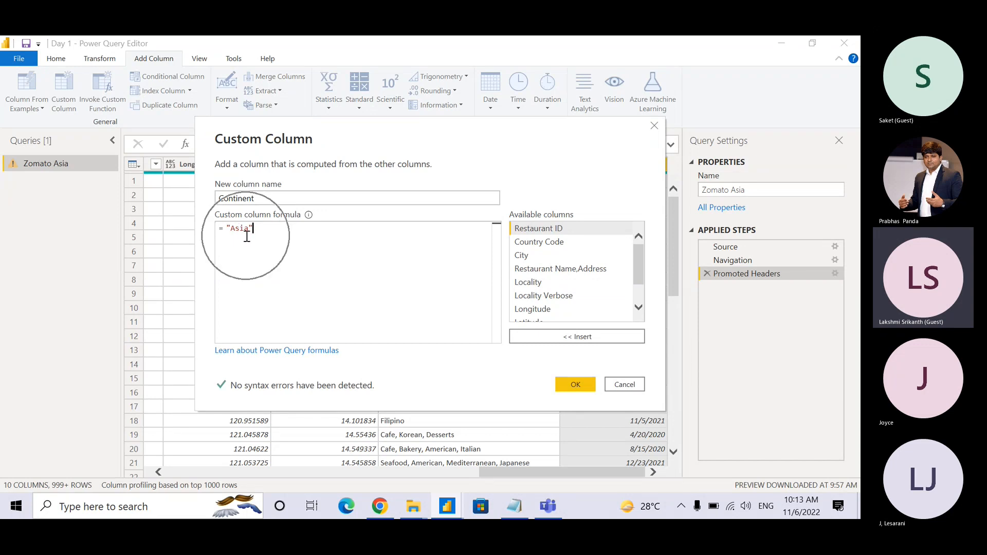
{"action": "left_click", "coordinate": [247, 237]}
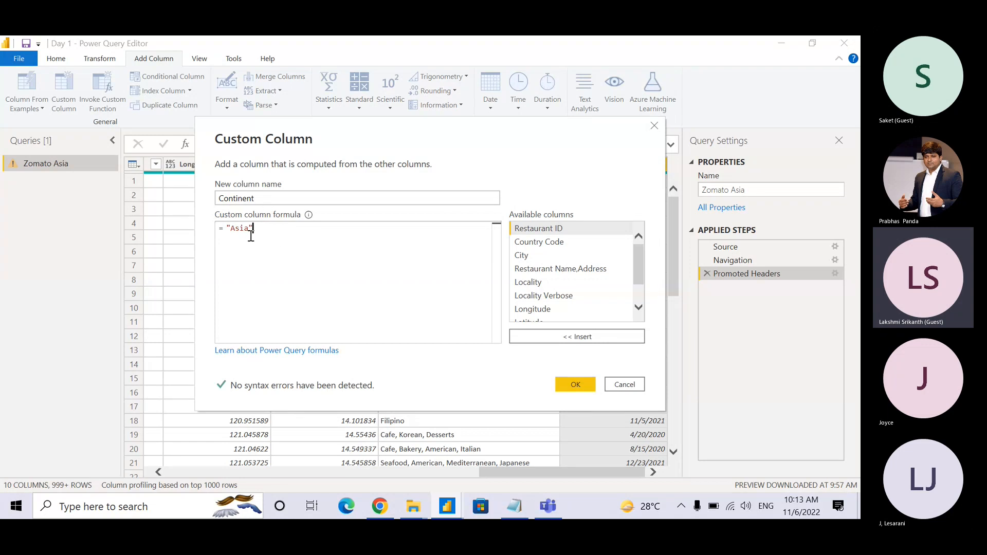
{"action": "left_click", "coordinate": [257, 235]}
{"action": "key", "text": "ctrl"}
{"action": "key", "text": "ctrl"}
{"action": "key", "text": "ctrl"}
{"action": "key", "text": "ctrl"}
{"action": "key", "text": "ctrl"}
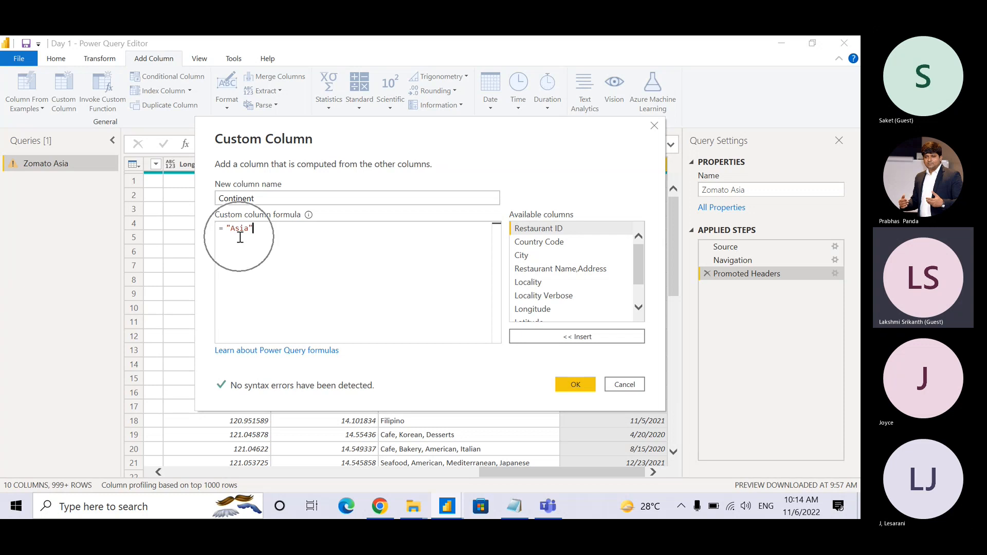
{"action": "key", "text": "ctrl"}
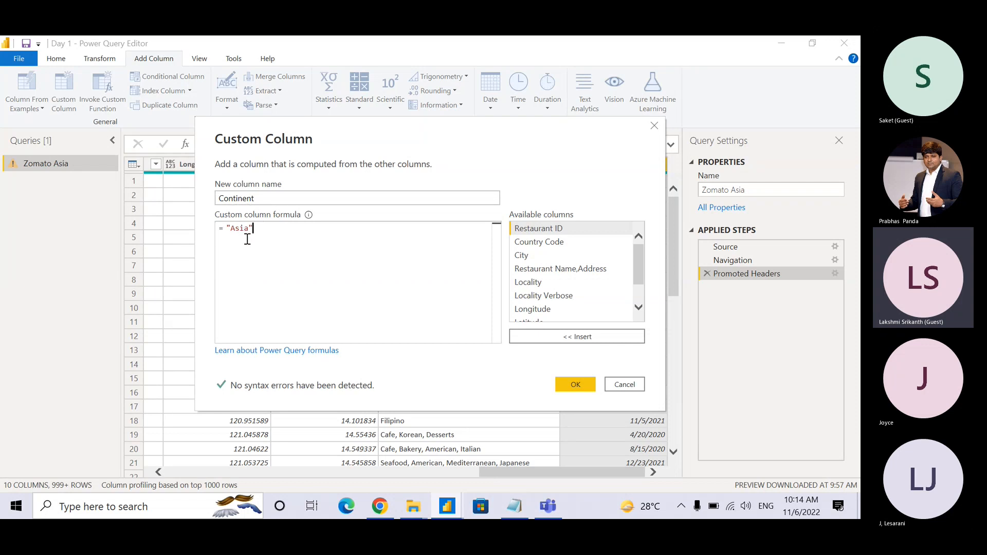
{"action": "left_click", "coordinate": [259, 200]}
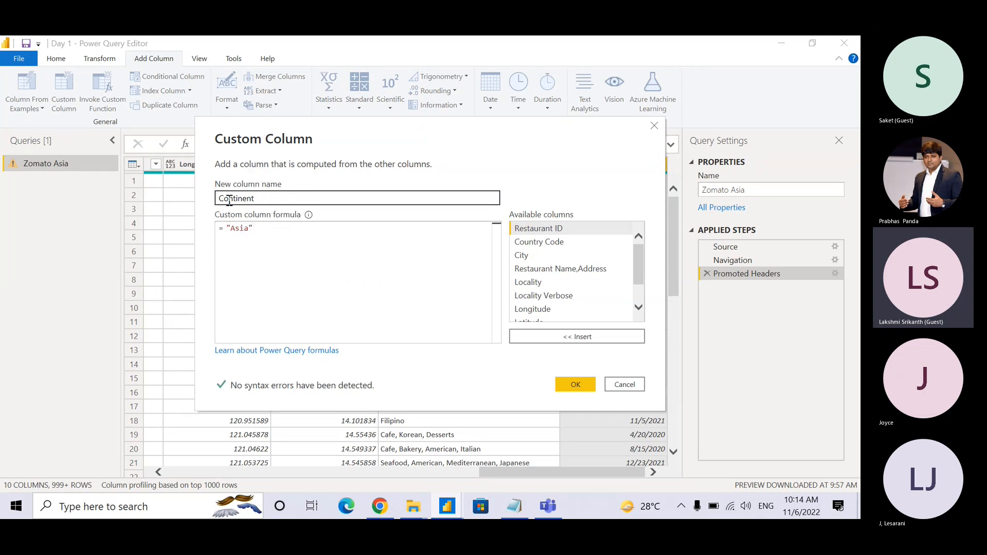
{"action": "left_click", "coordinate": [395, 267]}
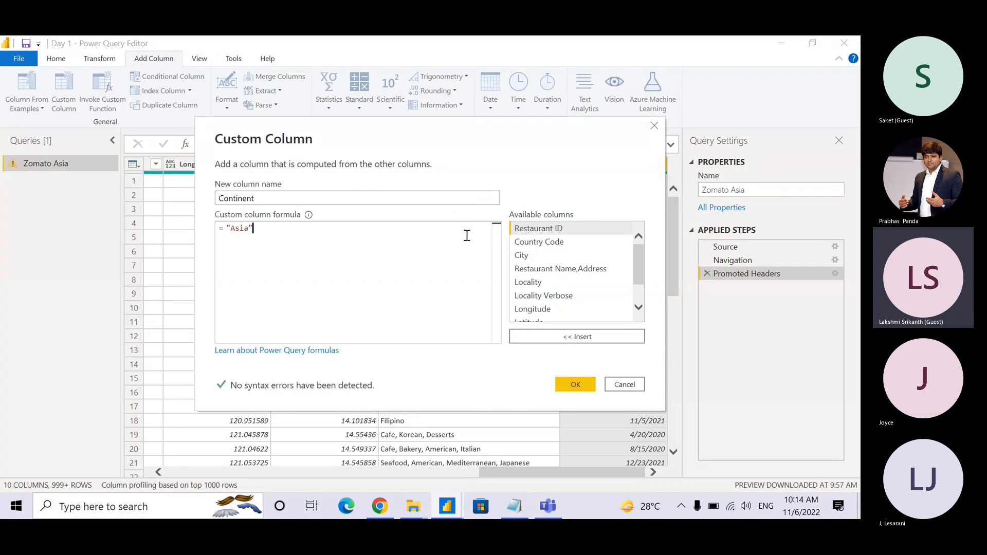
{"action": "left_click", "coordinate": [575, 386]}
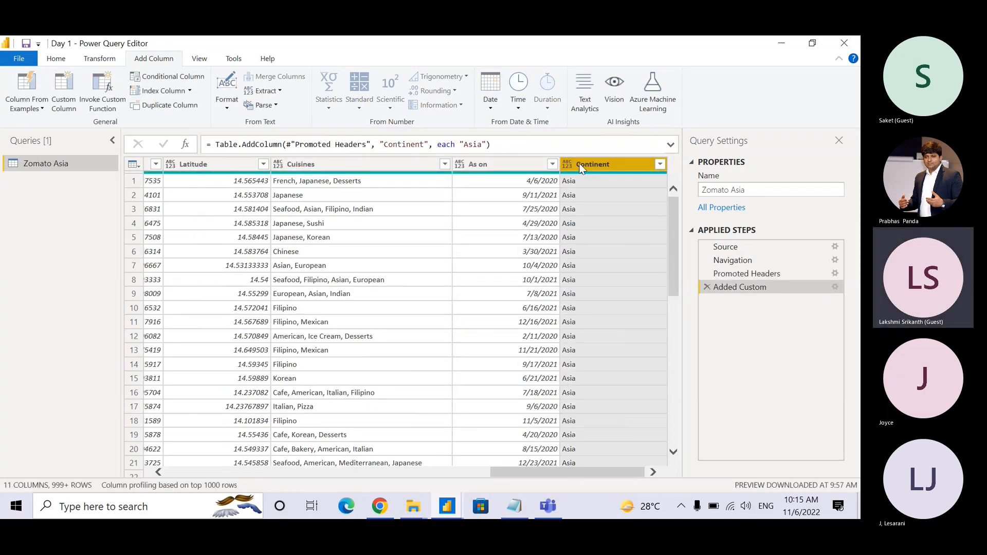
{"action": "key", "text": "ctrl"}
{"action": "key", "text": "ctrl"}
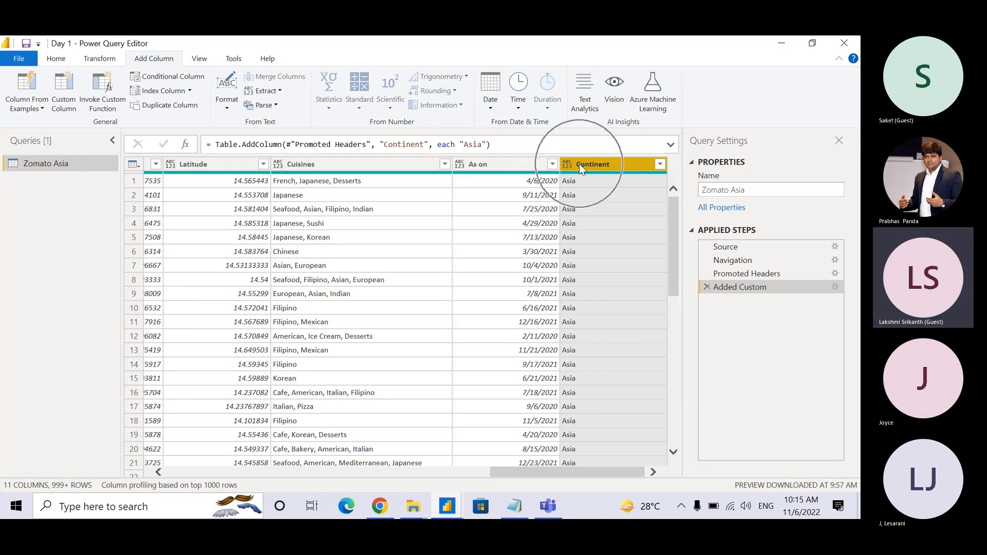
{"action": "key", "text": "ctrl"}
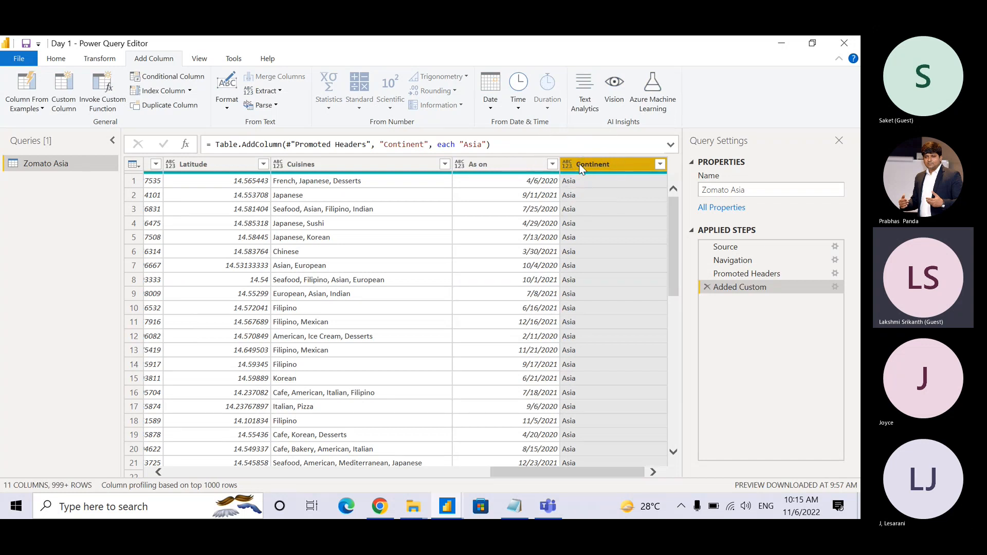
{"action": "key", "text": "ctrl"}
{"action": "key", "text": "ctrl"}
{"action": "key", "text": "ctrl"}
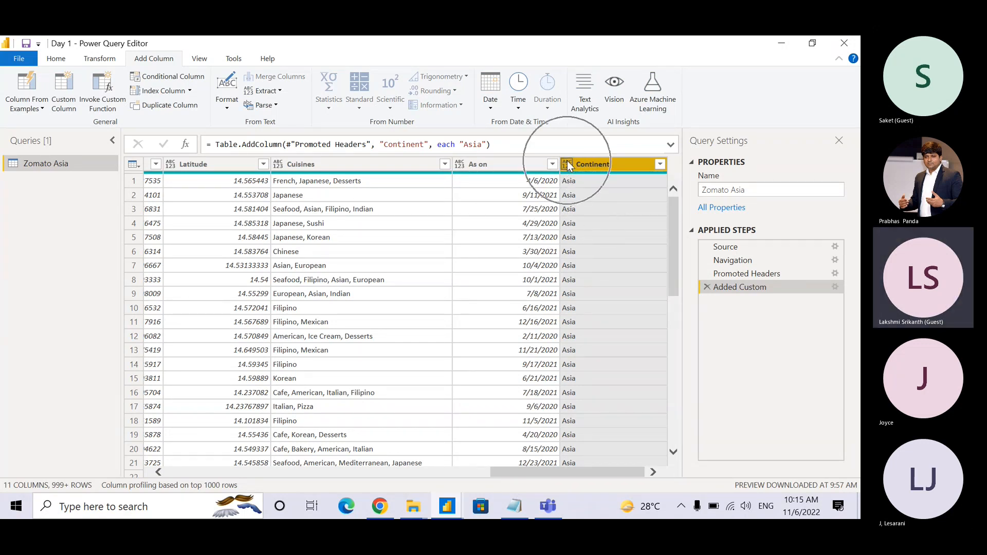
{"action": "key", "text": "ctrl"}
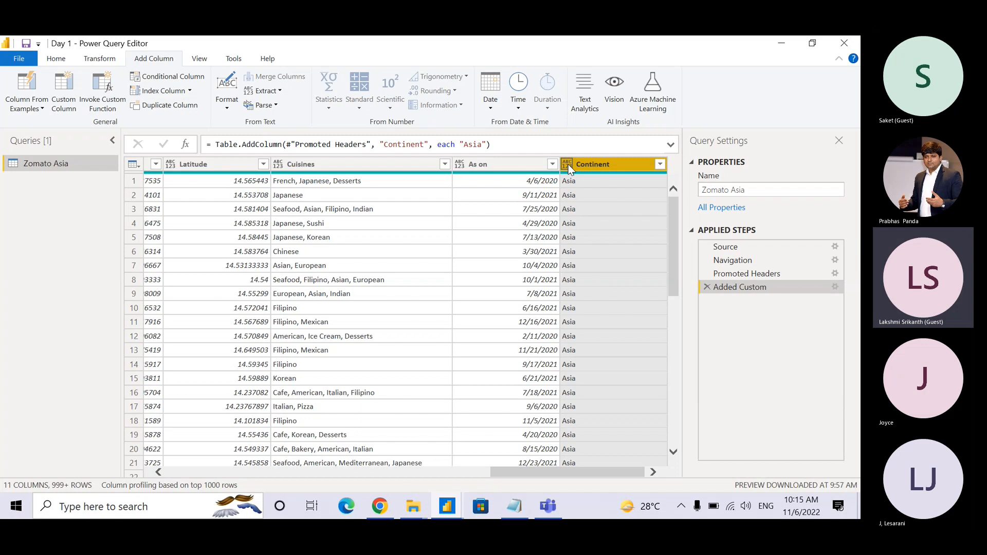
{"action": "left_click", "coordinate": [162, 59]}
{"action": "left_click", "coordinate": [66, 97]}
{"action": "left_click", "coordinate": [597, 163]}
{"action": "left_click", "coordinate": [597, 163]}
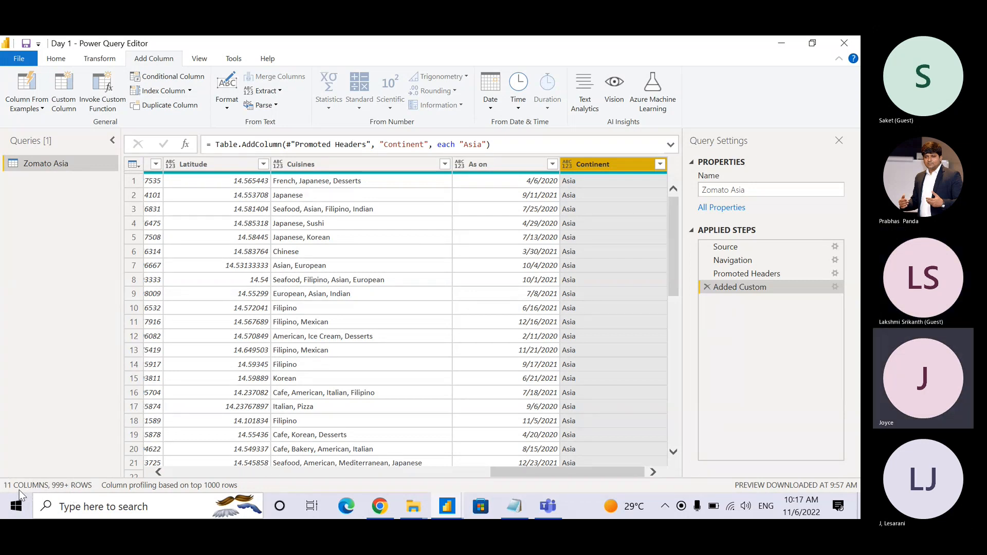
- Check the Zomato Asia preview's column and row counts and how many rows the column profiling is based on
{"action": "left_click", "coordinate": [67, 486]}
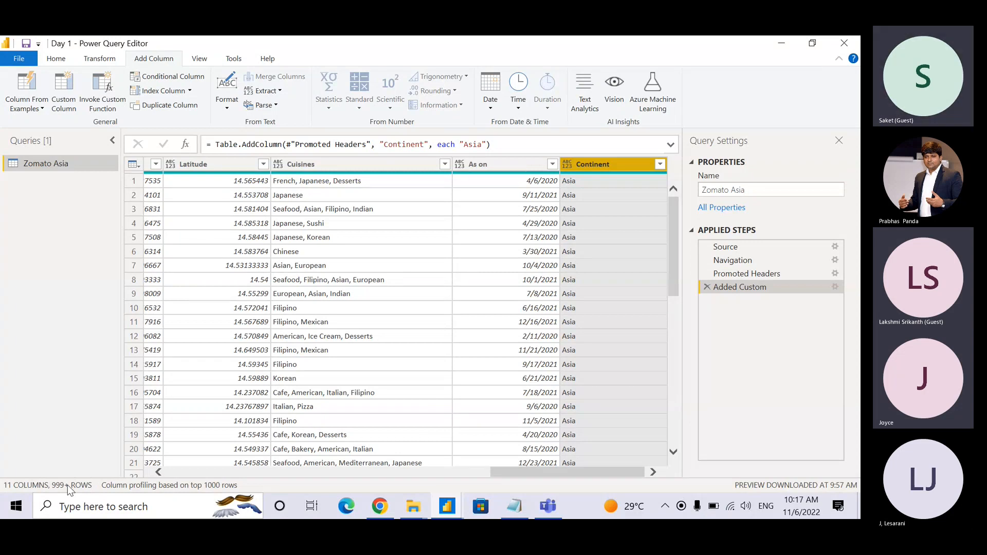
{"action": "left_click", "coordinate": [67, 485]}
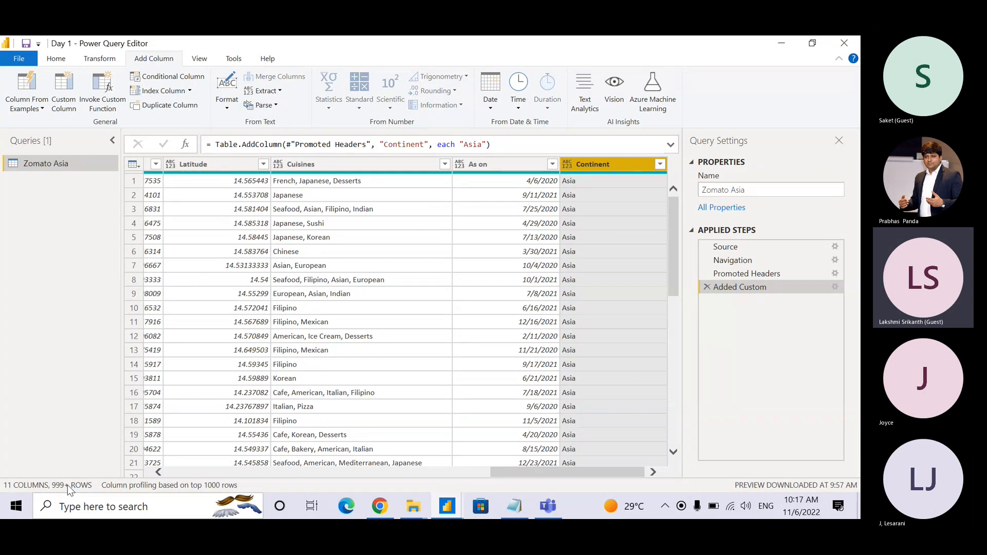
{"action": "left_click", "coordinate": [88, 483]}
{"action": "left_click", "coordinate": [129, 486]}
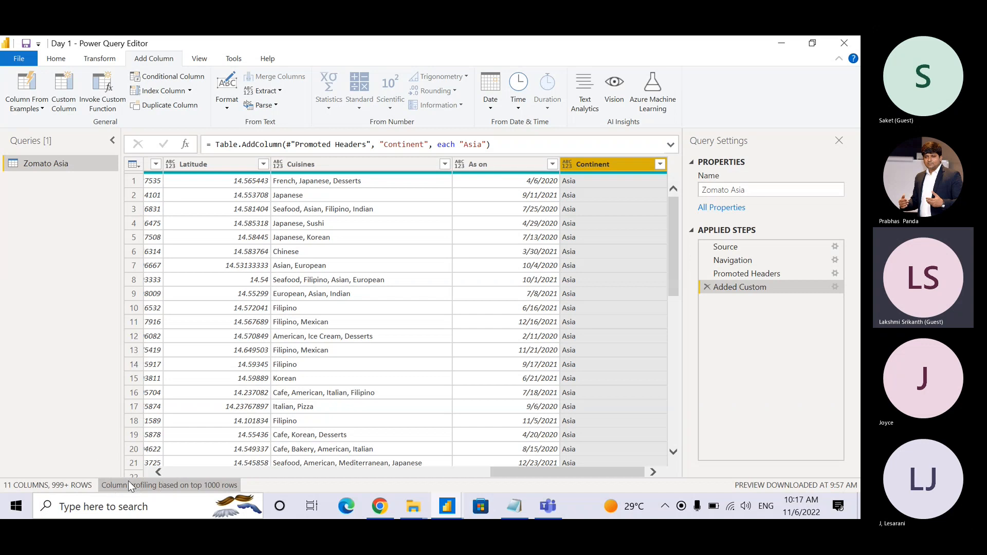
{"action": "left_click", "coordinate": [137, 486]}
{"action": "left_click", "coordinate": [136, 485]}
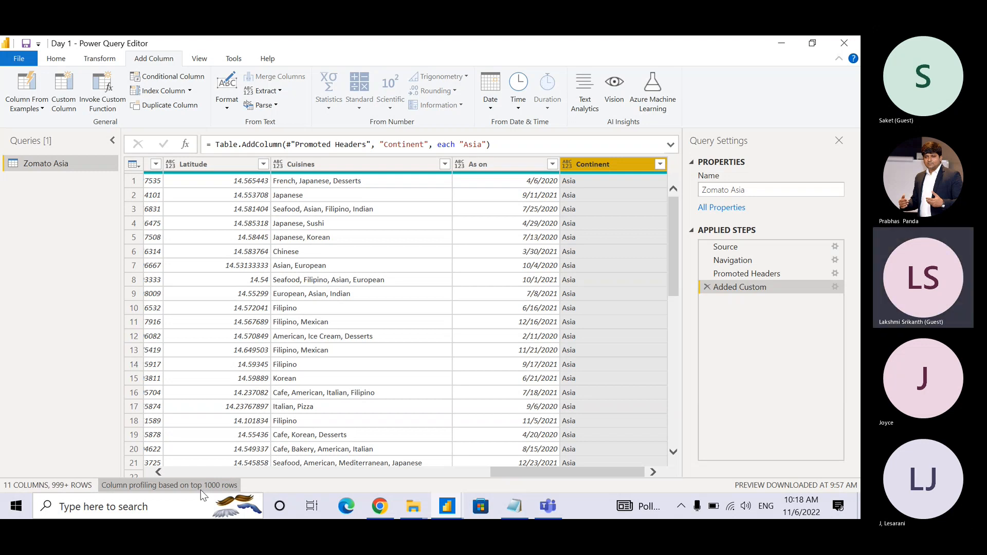
- Examine the valid, error and empty value summaries of the Restaurant Name,Address and Restaurant ID columns
{"action": "left_click_drag", "start_coordinate": [600, 472], "coordinate": [197, 504]}
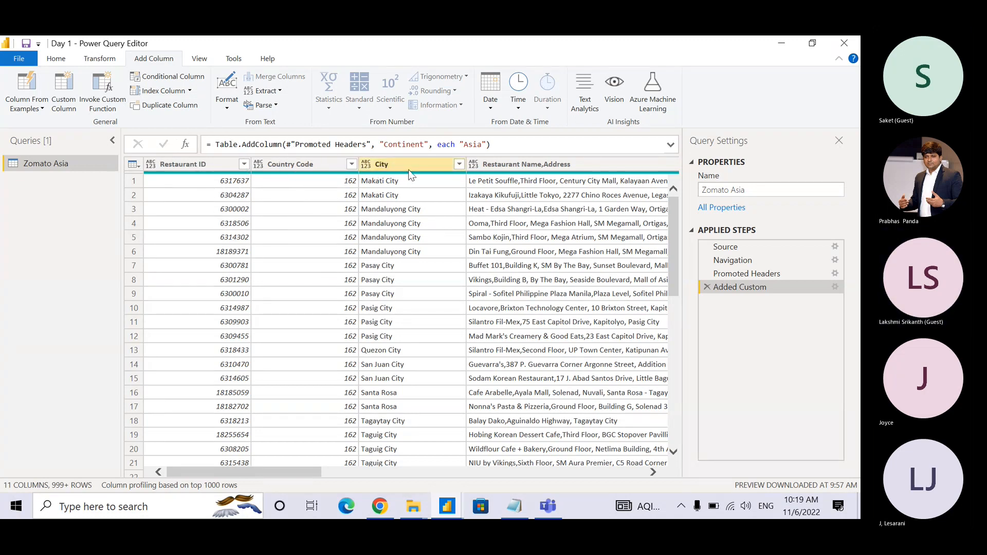
{"action": "mouse_move", "coordinate": [545, 177]}
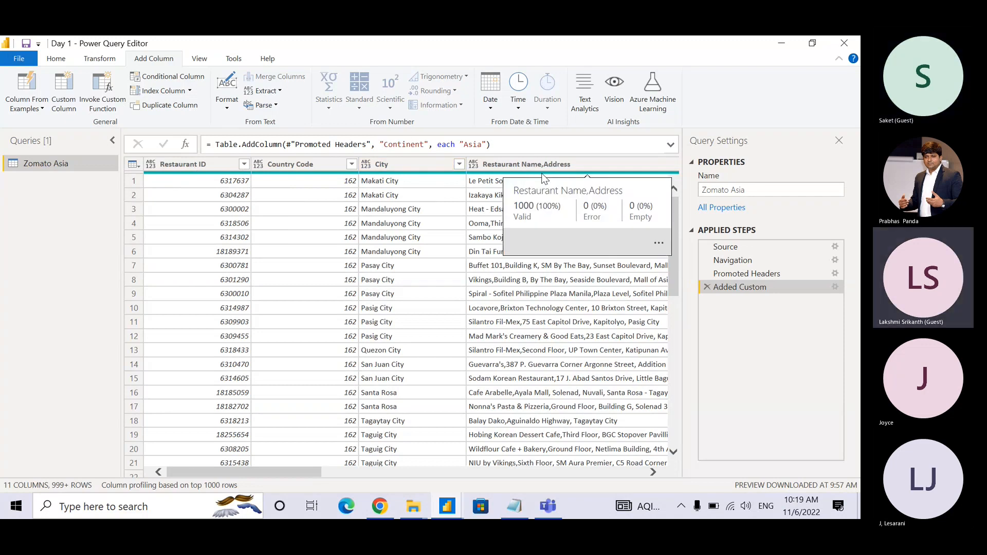
{"action": "mouse_move", "coordinate": [299, 177]}
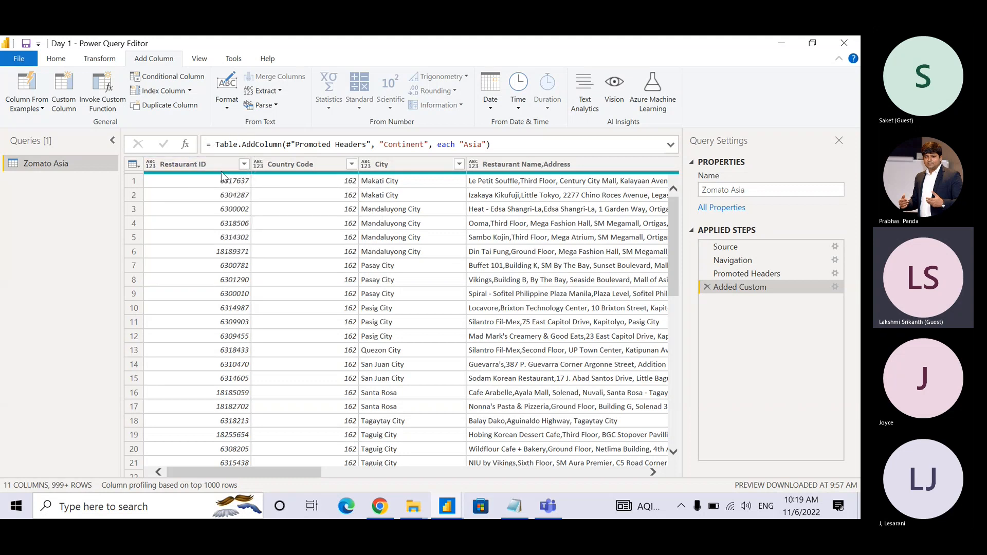
{"action": "mouse_move", "coordinate": [223, 176]}
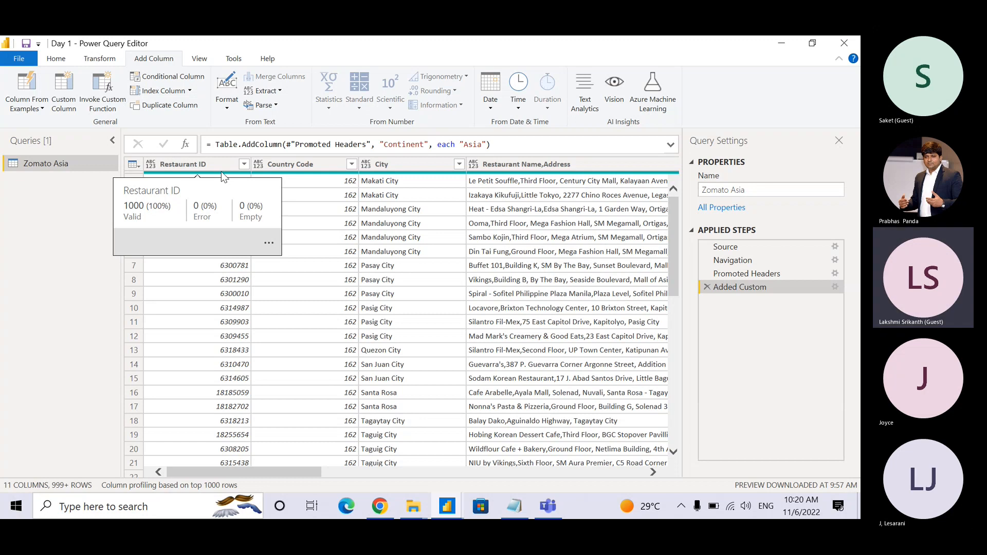
{"action": "key", "text": "ctrl"}
{"action": "key", "text": "ctrl"}
{"action": "key", "text": "ctrl"}
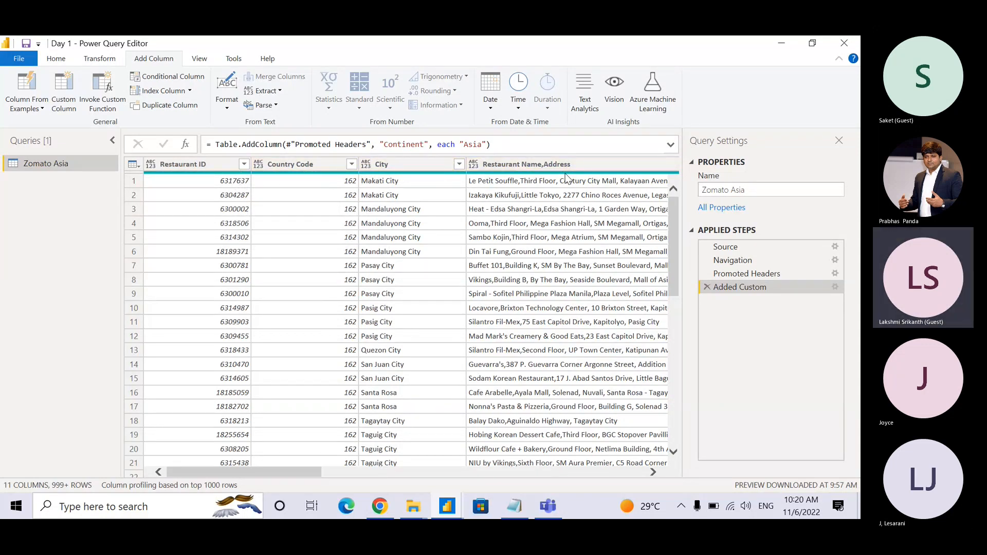
- Base the Zomato Asia column profiling on the entire data set and check the Restaurant ID column's value summary
{"action": "left_click_drag", "start_coordinate": [280, 468], "coordinate": [666, 467]}
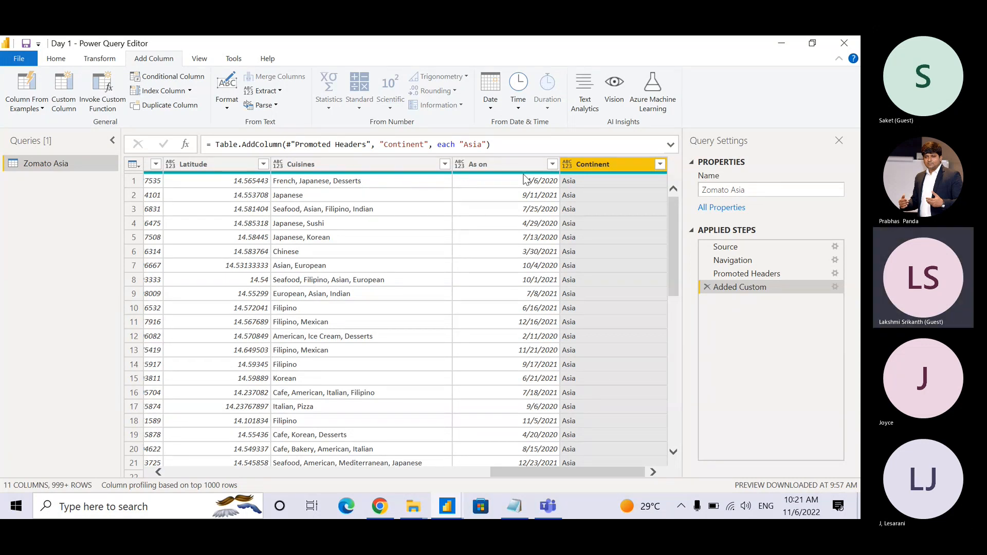
{"action": "left_click", "coordinate": [173, 489]}
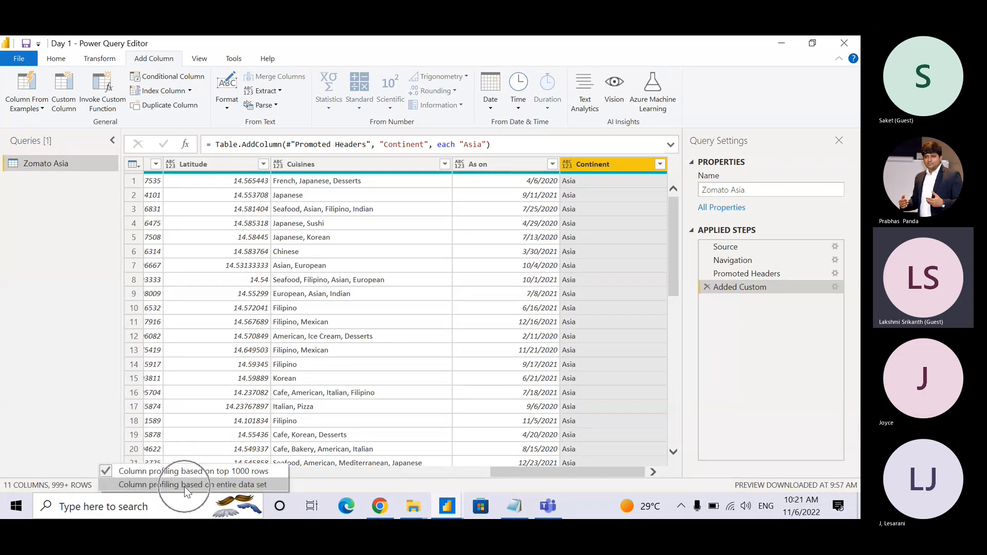
{"action": "left_click", "coordinate": [184, 486]}
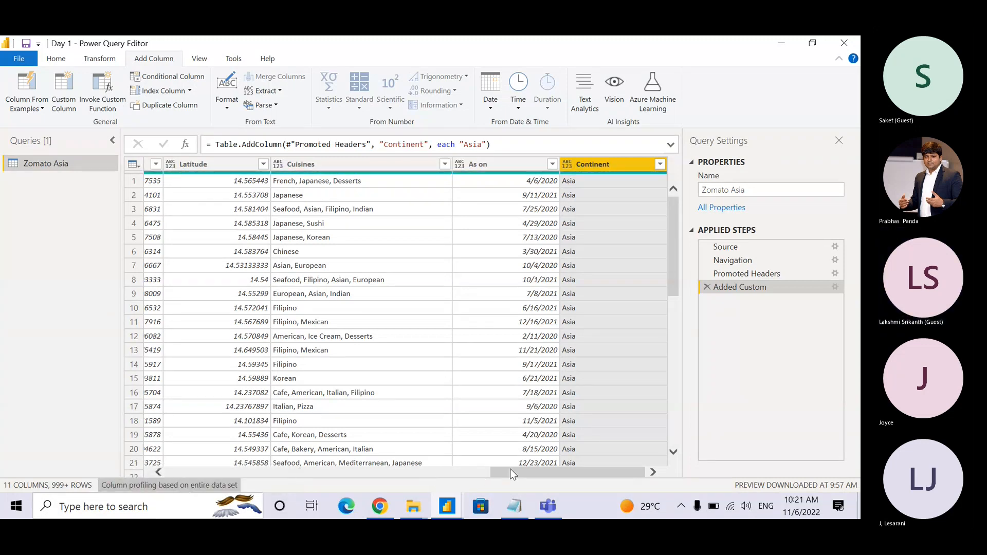
{"action": "left_click_drag", "start_coordinate": [511, 468], "coordinate": [170, 478]}
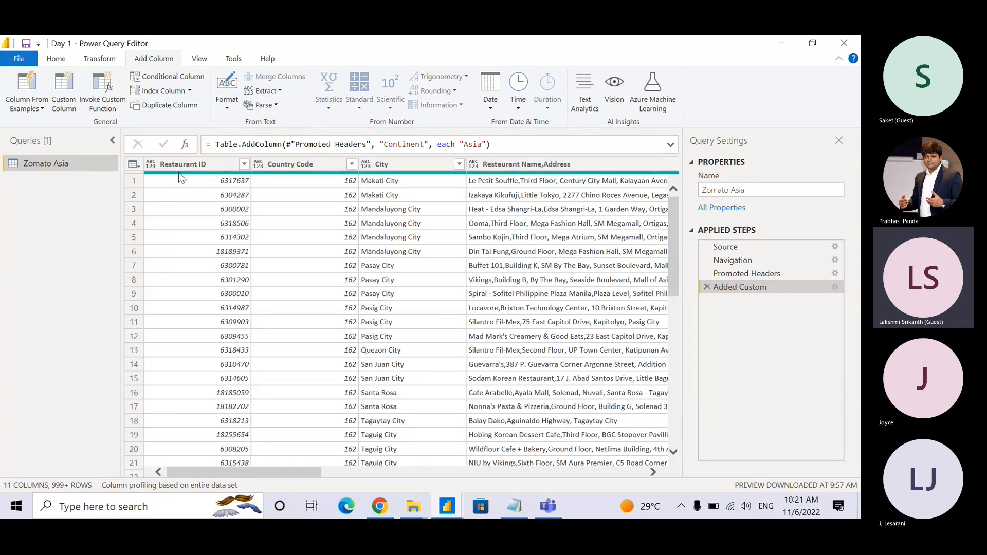
{"action": "mouse_move", "coordinate": [178, 172]}
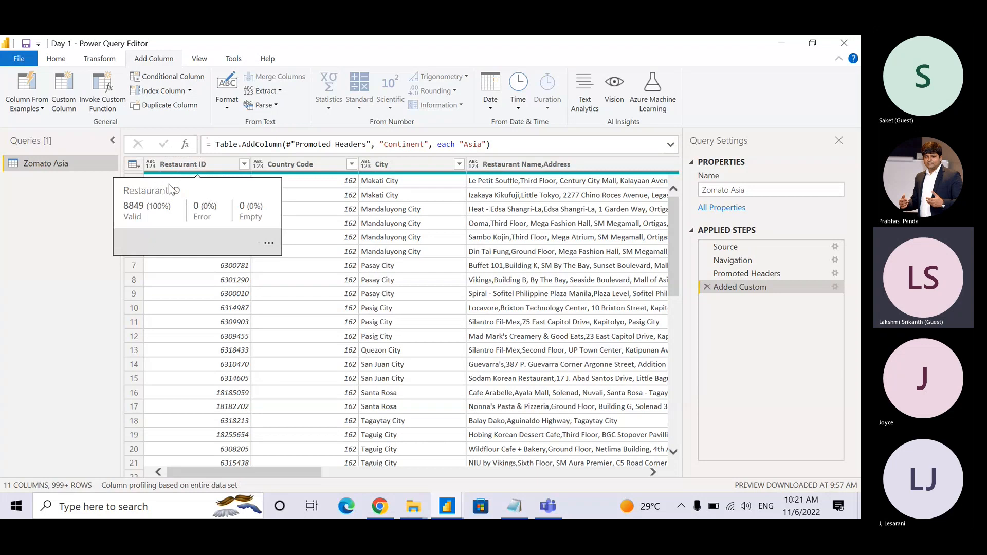
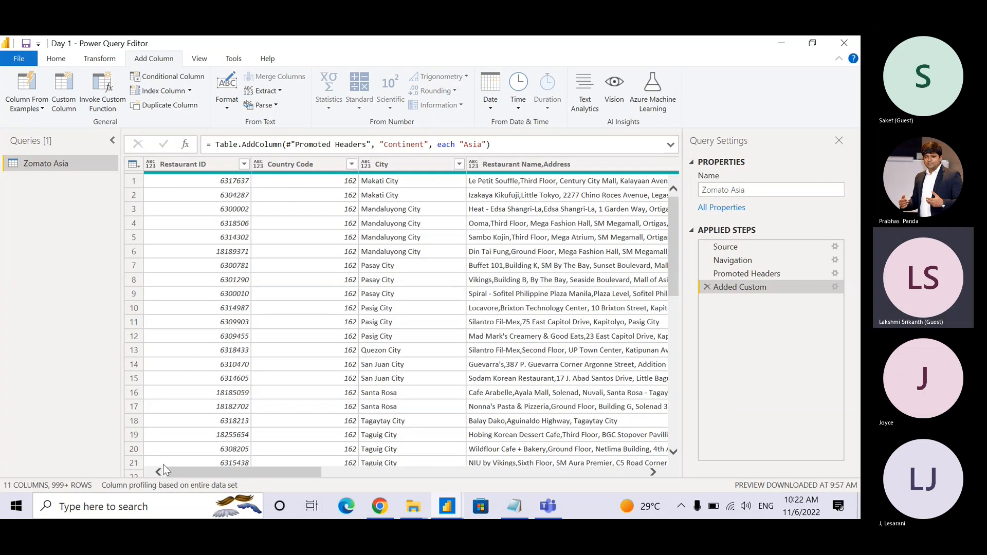
- Set the Zomato Asia column profiling back to the top 1000 rows
{"action": "left_click", "coordinate": [158, 490]}
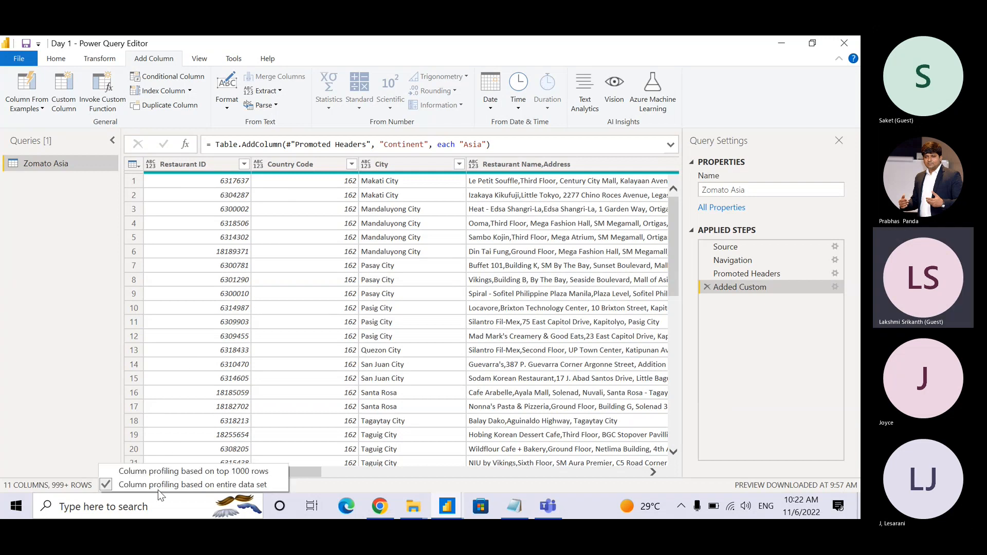
{"action": "left_click", "coordinate": [205, 469]}
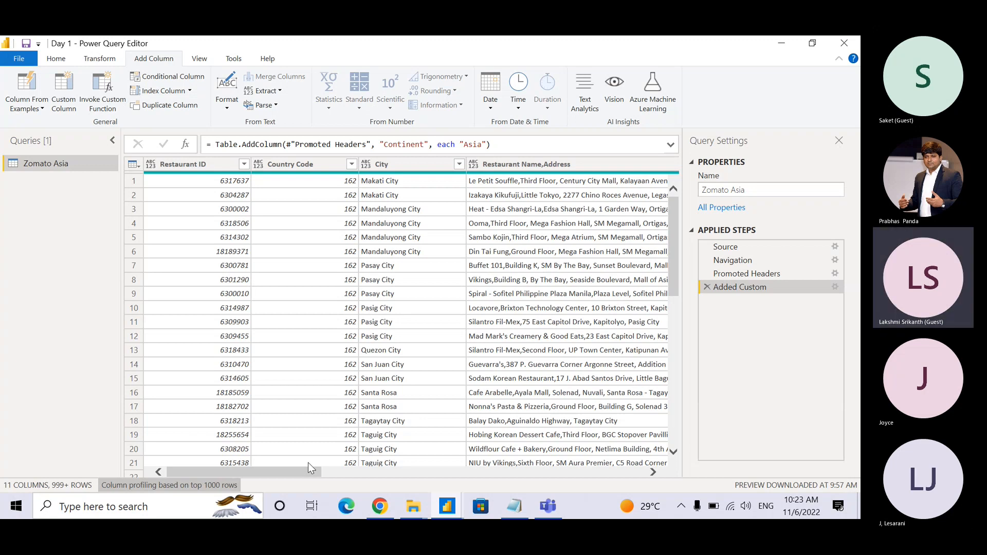
- Import the Zomato Africa sheet from the Africa Excel workbook in the Data Sets folder as a new query
{"action": "left_click", "coordinate": [56, 60]}
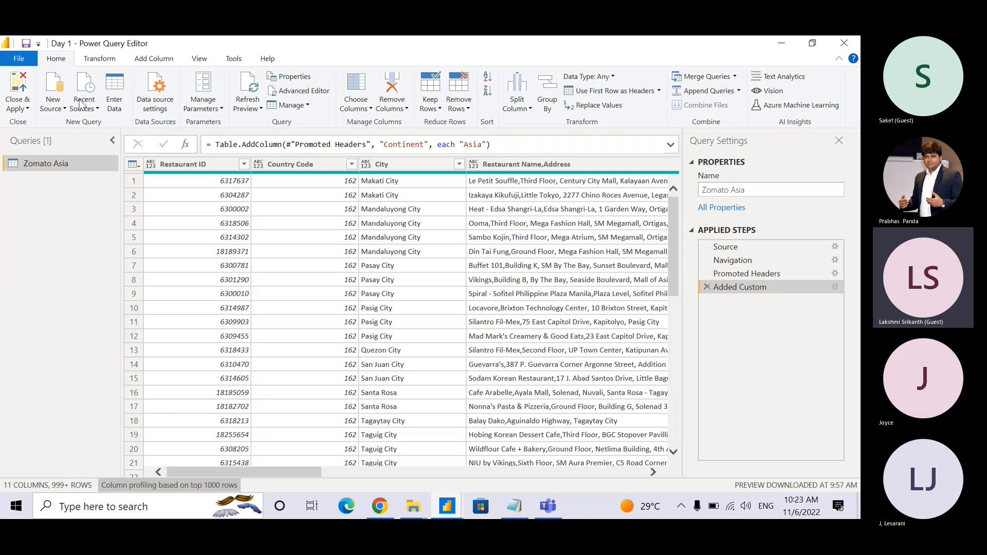
{"action": "key", "text": "ctrl"}
{"action": "key", "text": "ctrl"}
{"action": "key", "text": "ctrl"}
{"action": "left_click", "coordinate": [53, 103]}
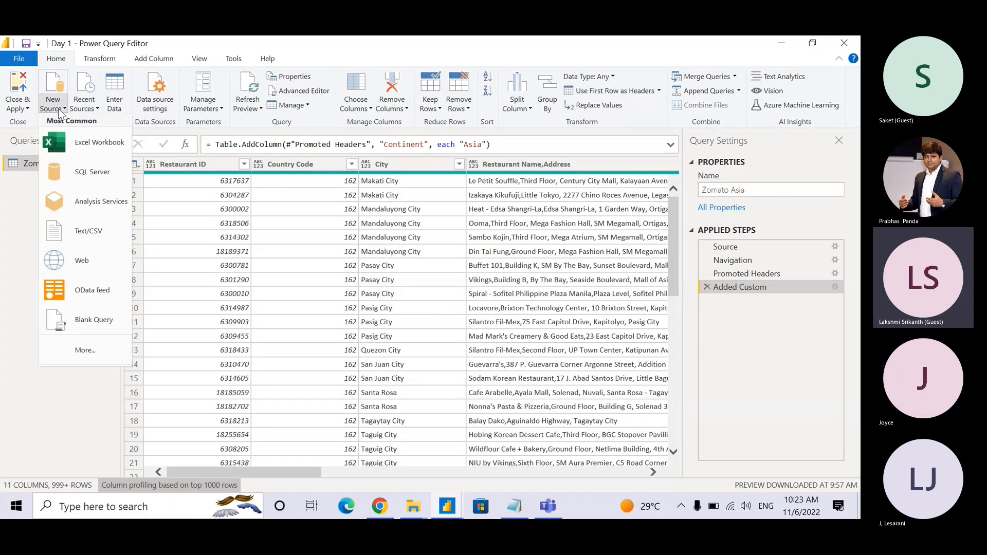
{"action": "left_click", "coordinate": [109, 144]}
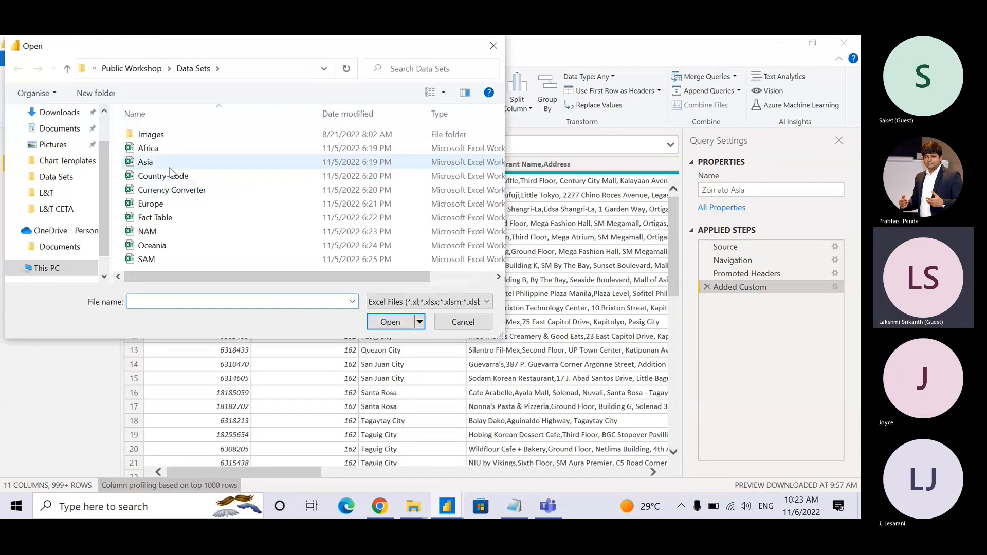
{"action": "left_click", "coordinate": [168, 152]}
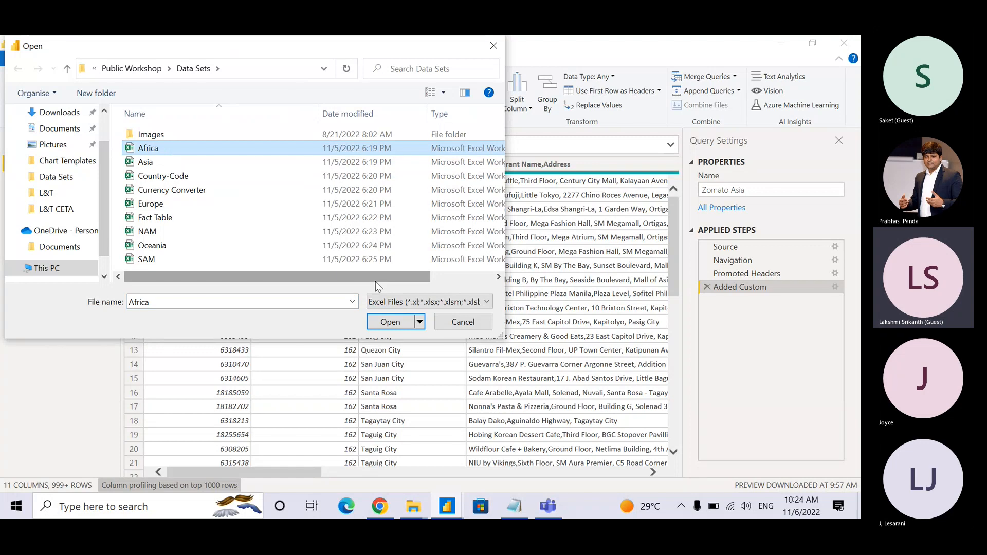
{"action": "left_click", "coordinate": [384, 325]}
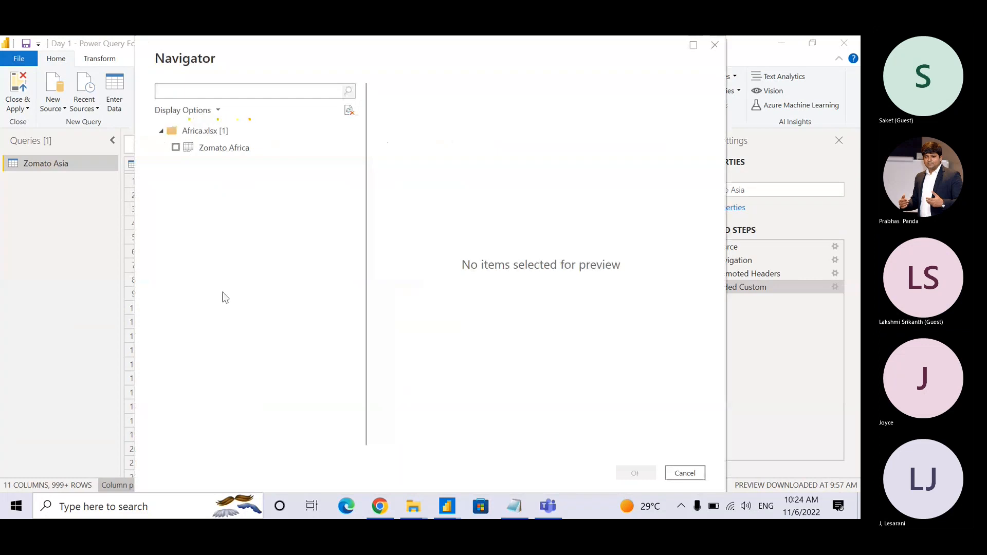
{"action": "left_click", "coordinate": [176, 148]}
{"action": "left_click", "coordinate": [176, 148]}
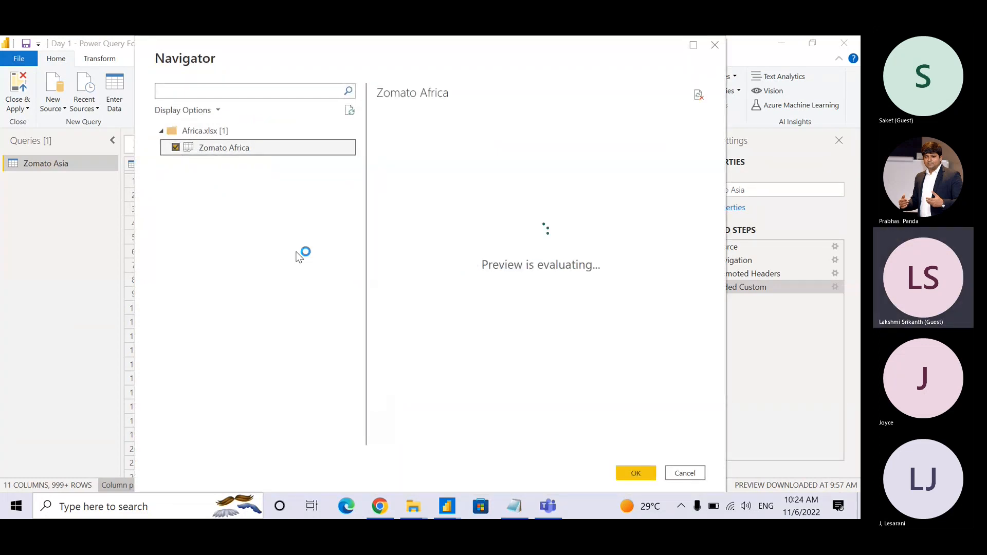
{"action": "left_click", "coordinate": [636, 473]}
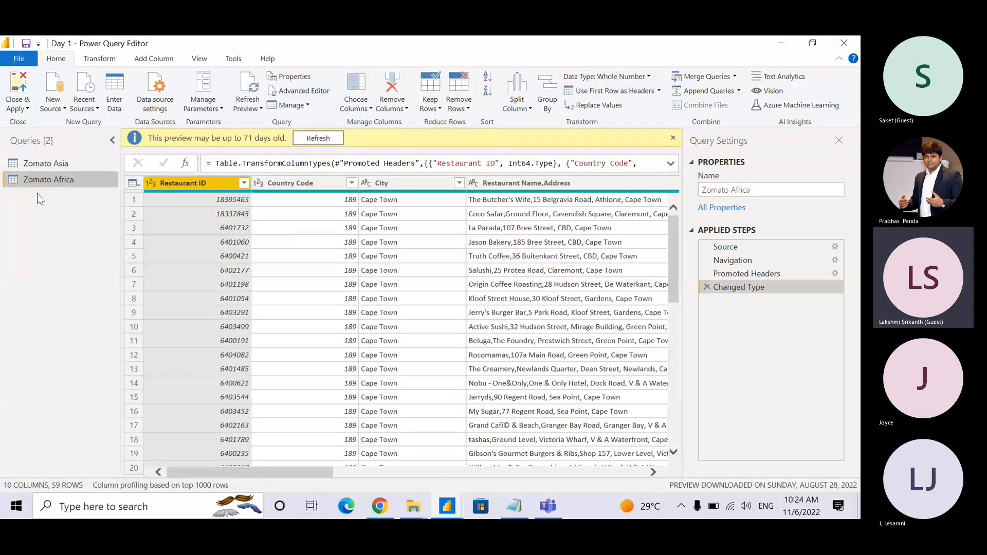
- Delete the Changed Type step from the Zomato Africa query and start a custom column named Continent
{"action": "left_click", "coordinate": [60, 178]}
{"action": "left_click", "coordinate": [707, 286]}
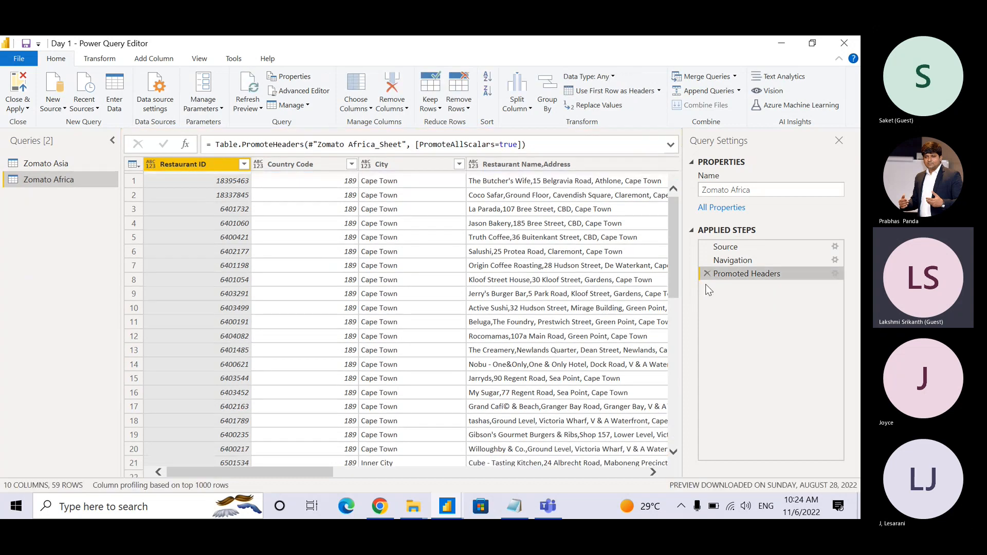
{"action": "left_click", "coordinate": [144, 63]}
{"action": "left_click", "coordinate": [63, 92]}
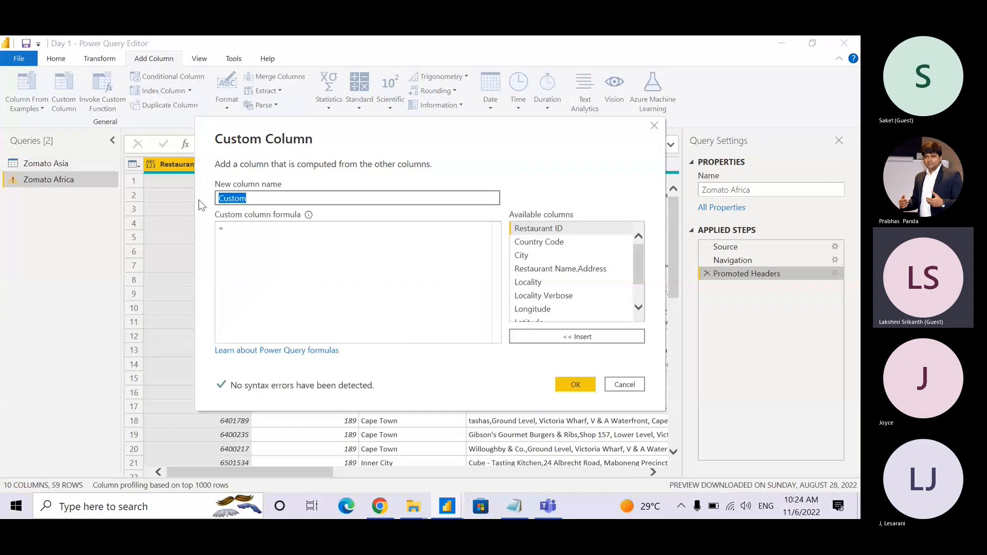
{"action": "type", "text": "Continent"}
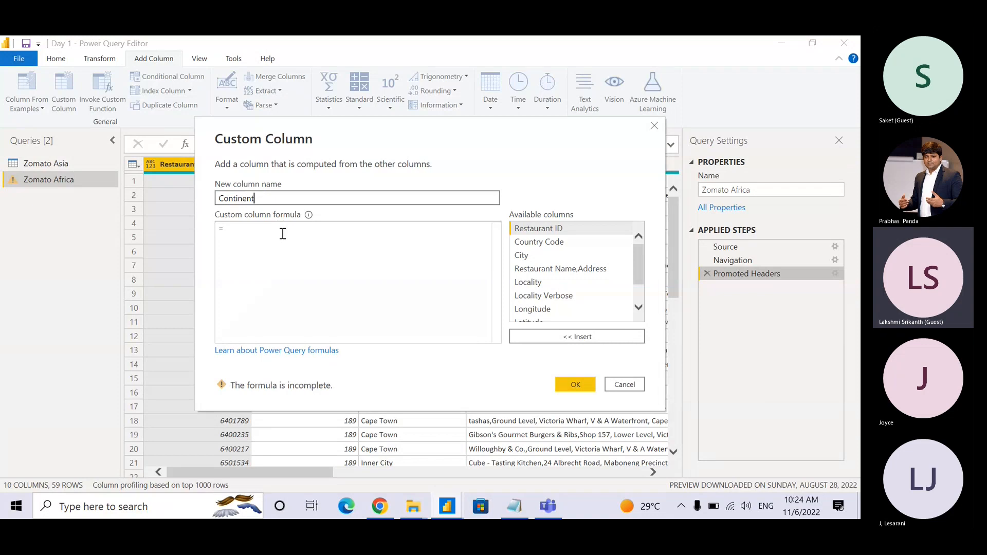
{"action": "left_click", "coordinate": [242, 201]}
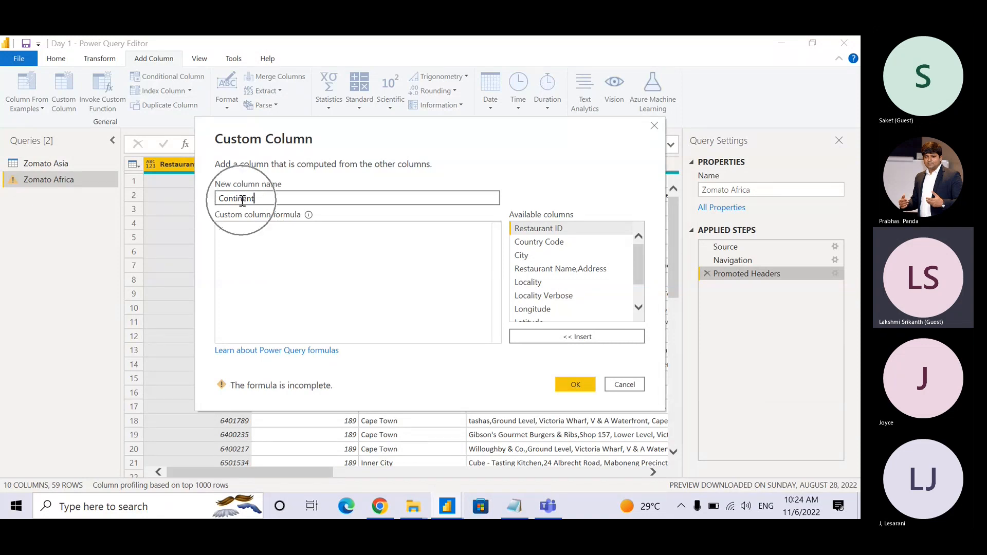
{"action": "key", "text": "ctrl"}
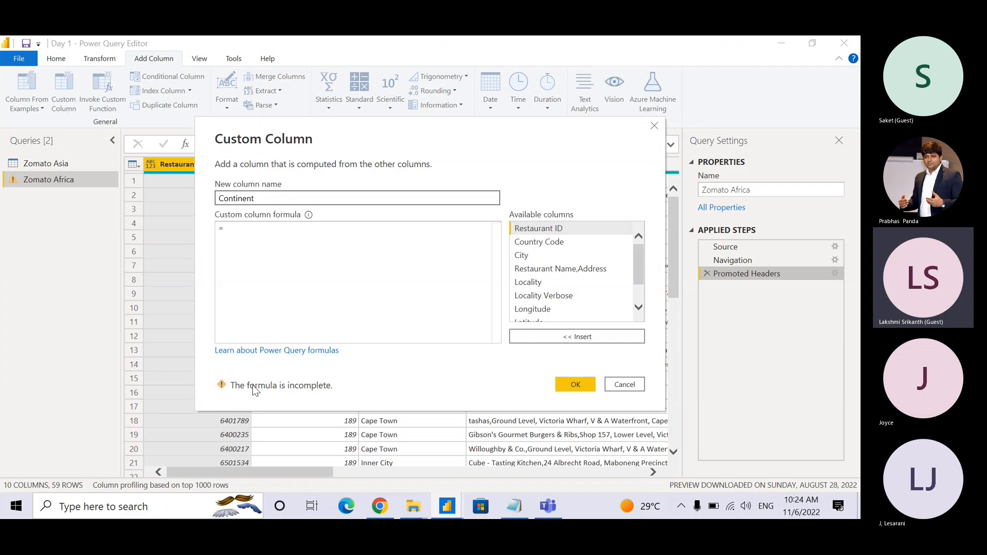
{"action": "key", "text": "ctrl"}
{"action": "key", "text": "ctrl"}
- Set the Continent column's formula to the text value "Africa" and add the column to Zomato Africa
{"action": "left_click", "coordinate": [273, 227]}
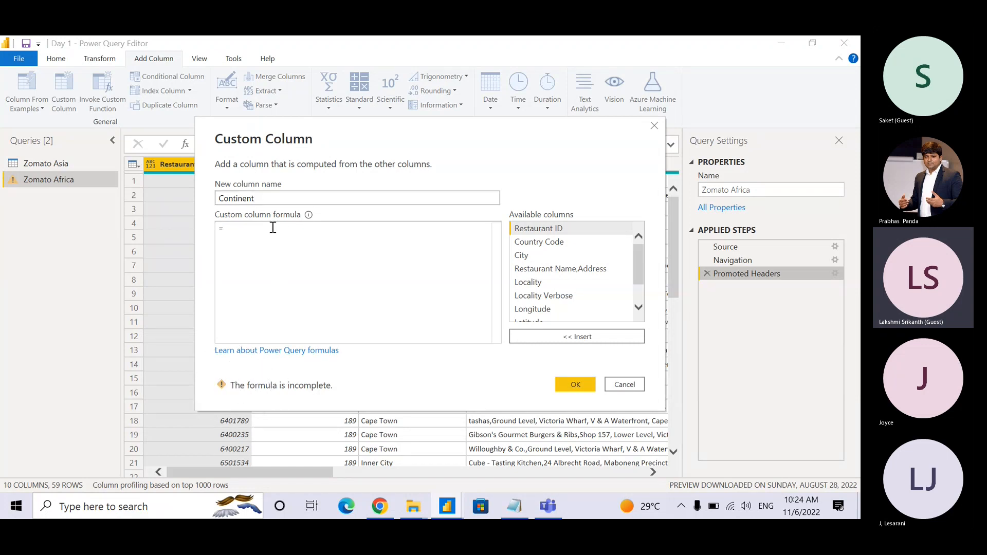
{"action": "type", "text": "\"\""}
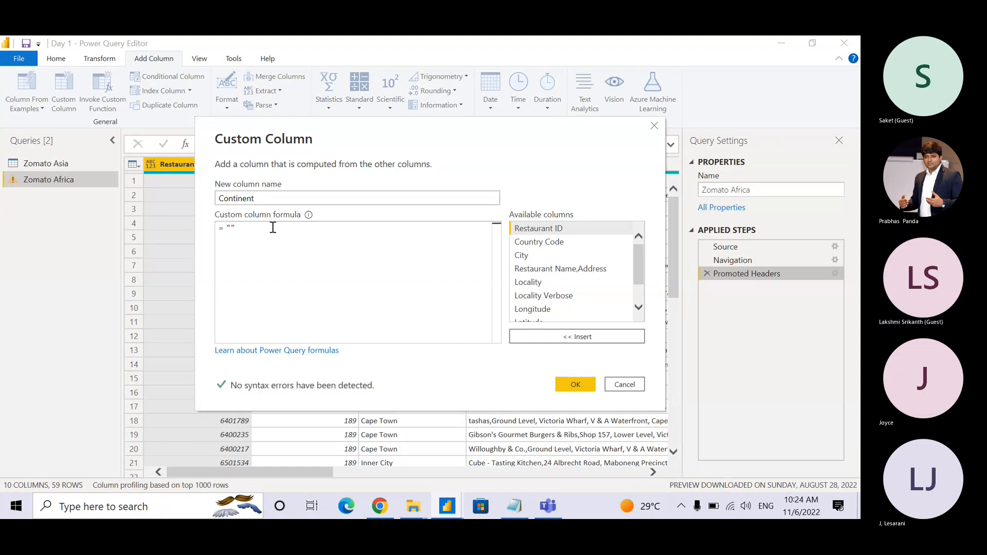
{"action": "type", "text": "Africa"}
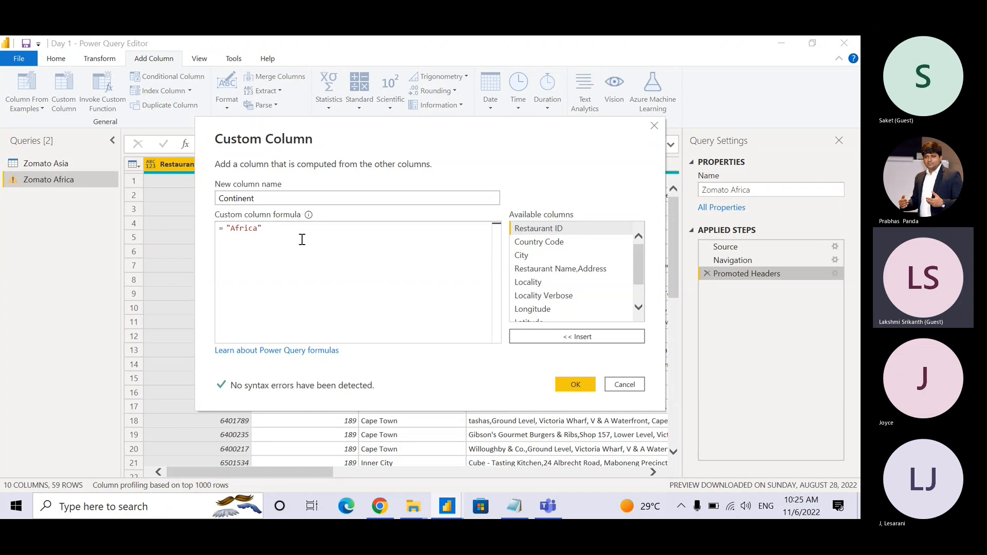
{"action": "left_click", "coordinate": [590, 382]}
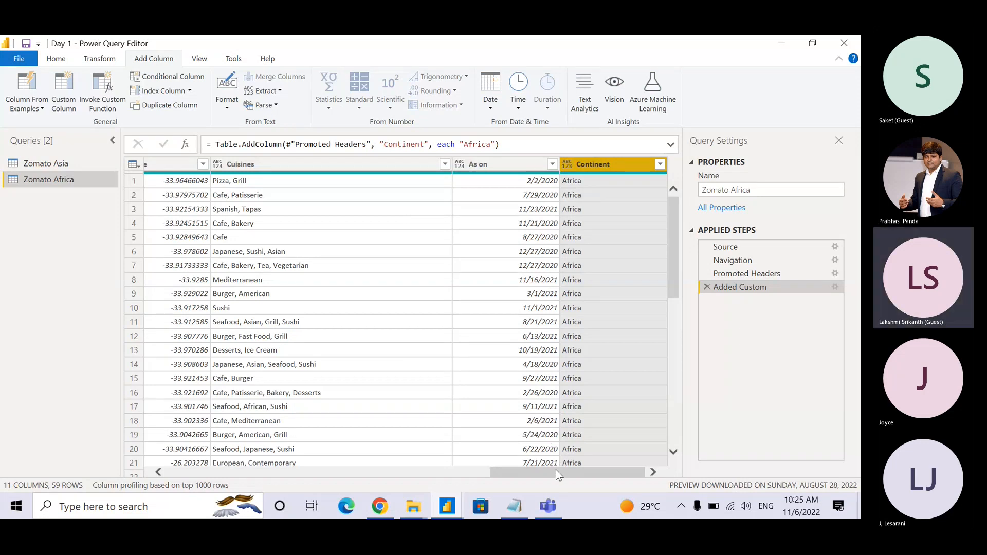
{"action": "left_click_drag", "start_coordinate": [557, 474], "coordinate": [202, 467]}
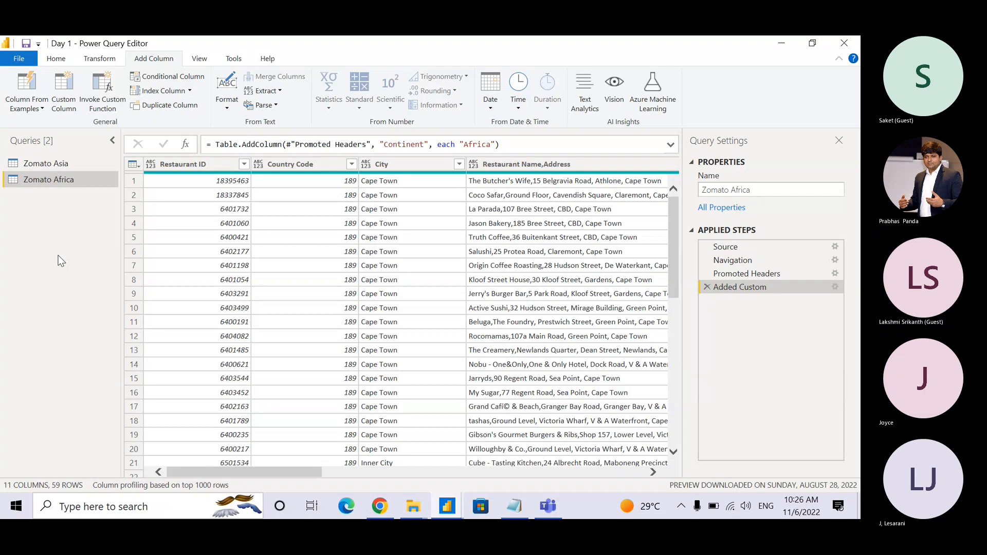
- Switch to the Data Sets folder in File Explorer and look over the workshop's remaining Excel files
{"action": "left_click", "coordinate": [57, 60]}
{"action": "left_click", "coordinate": [419, 495]}
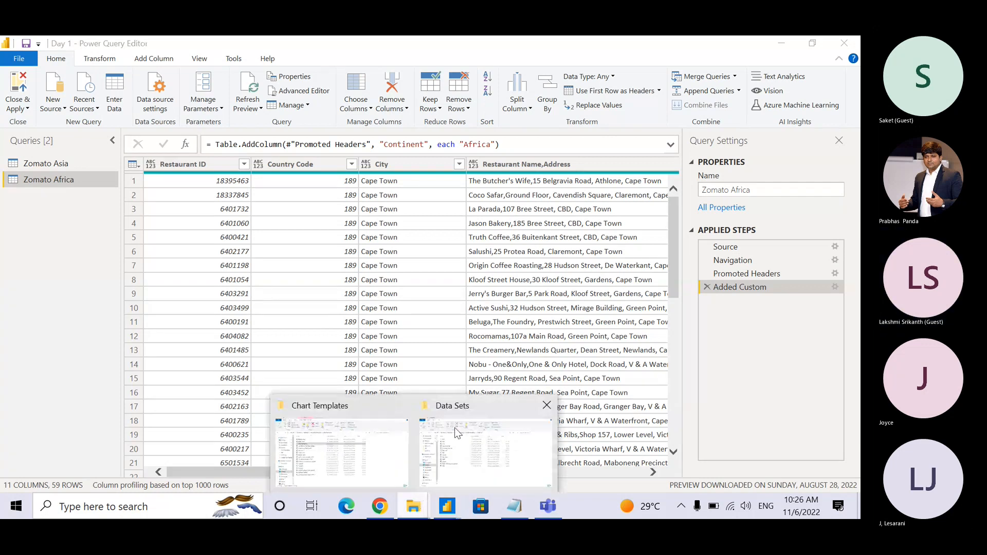
{"action": "left_click", "coordinate": [456, 433]}
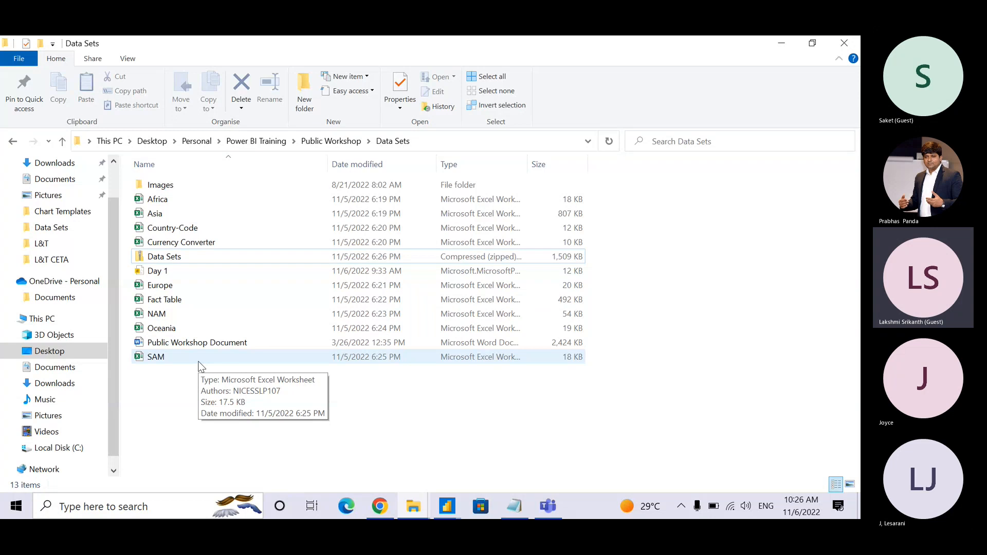
{"action": "key", "text": "alt+Tab"}
- Import the Zomato Europe sheet from the Europe Excel workbook as a new query
{"action": "left_click", "coordinate": [53, 105]}
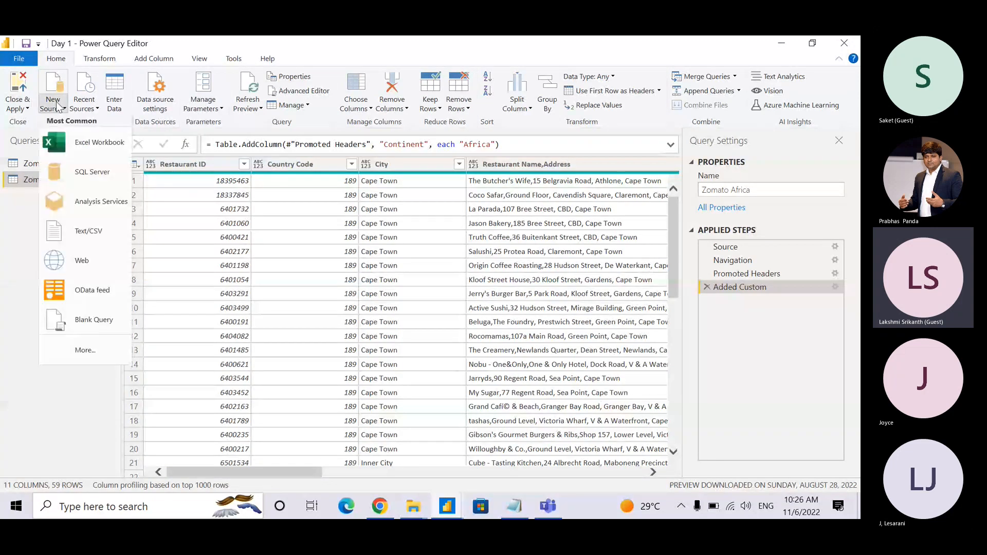
{"action": "left_click", "coordinate": [91, 147]}
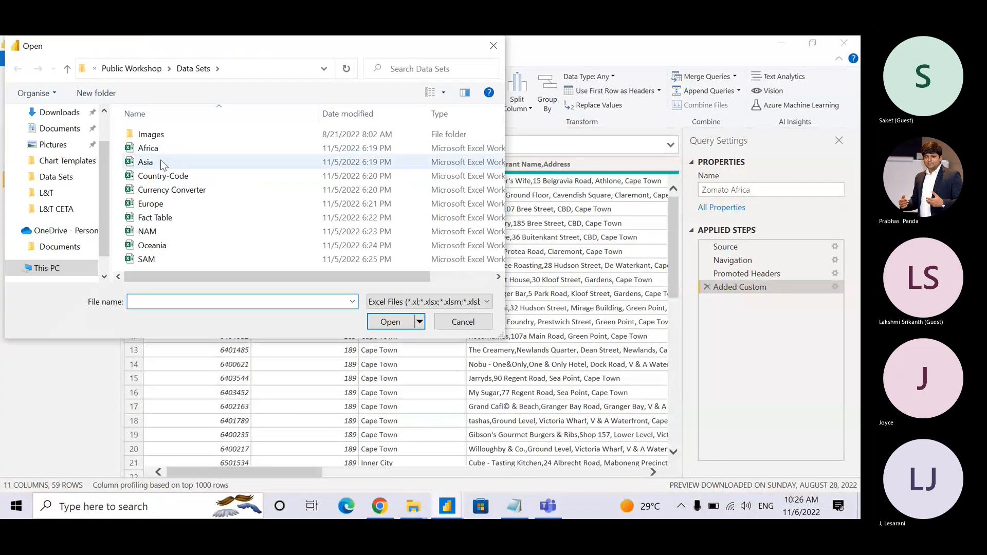
{"action": "double_click", "coordinate": [155, 204]}
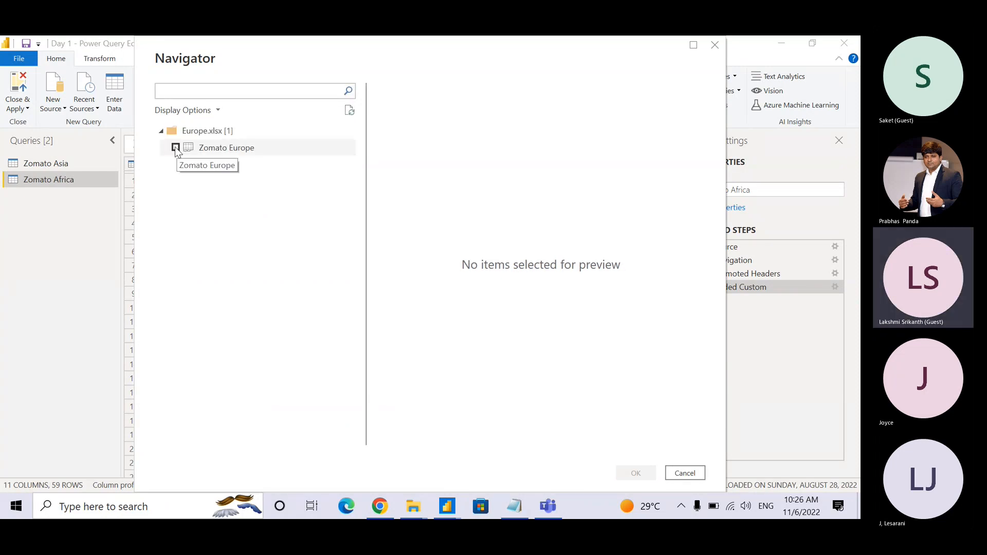
{"action": "left_click", "coordinate": [176, 148]}
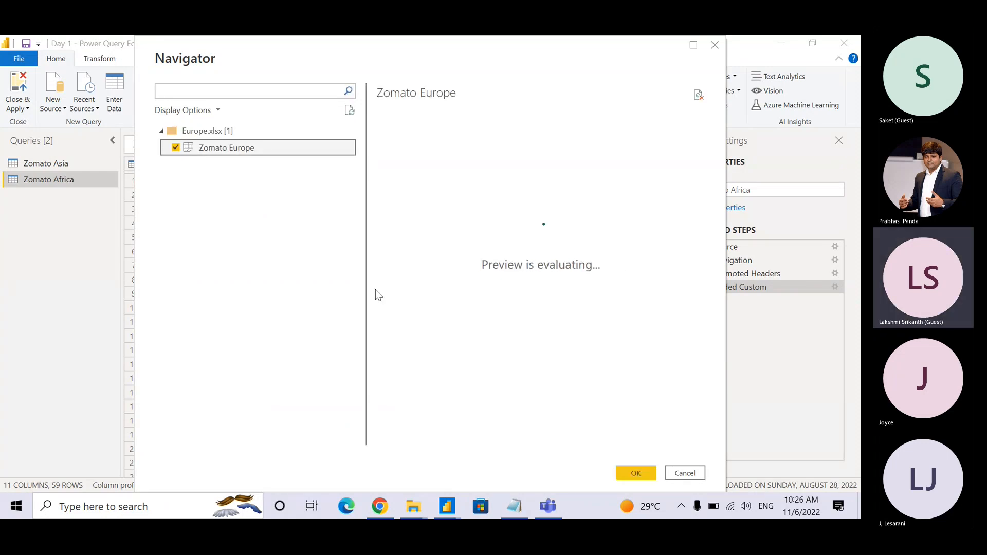
{"action": "left_click", "coordinate": [639, 469]}
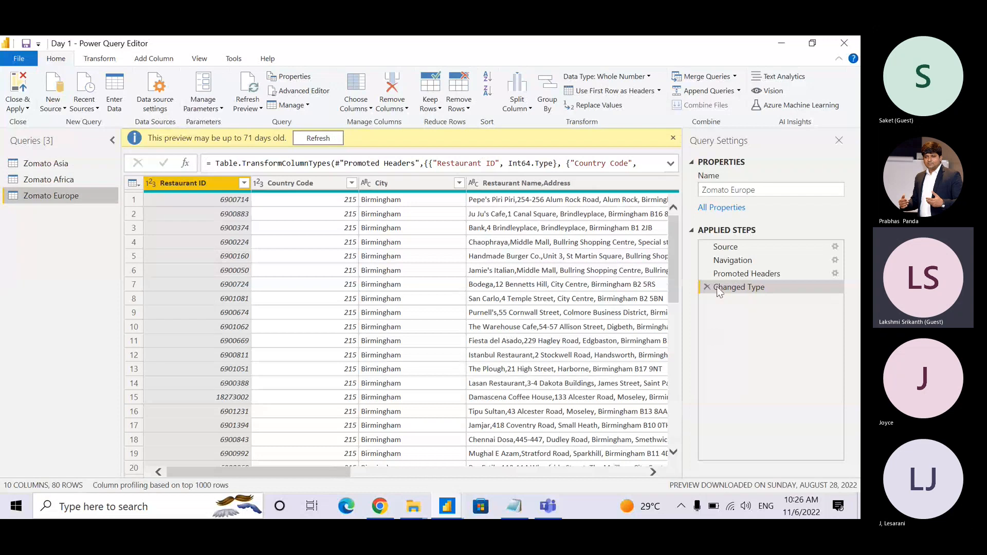
- Delete the Changed Type step from the Zomato Europe query and start a custom column named Continent
{"action": "left_click", "coordinate": [708, 287]}
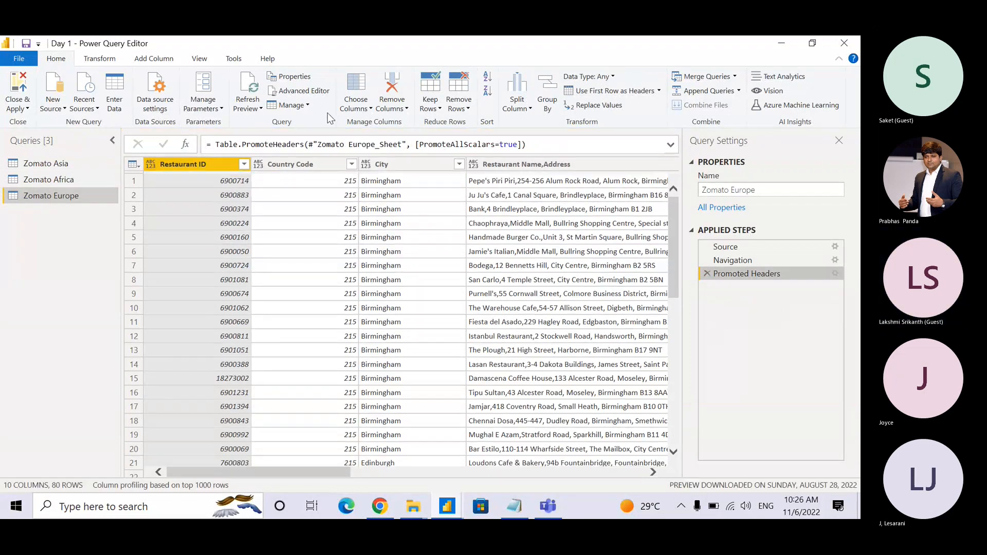
{"action": "left_click", "coordinate": [153, 60]}
{"action": "left_click", "coordinate": [61, 92]}
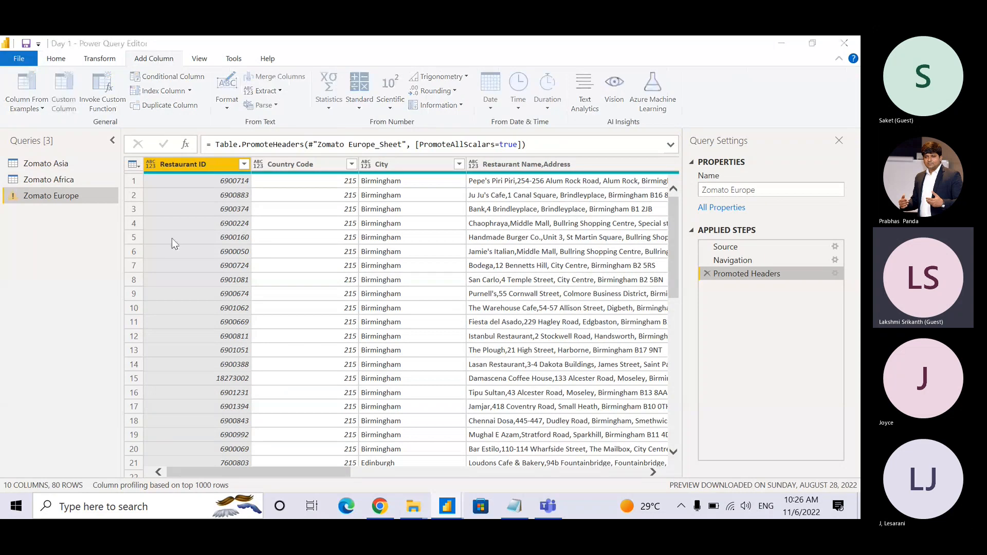
{"action": "key", "text": "shift+Right"}
{"action": "key", "text": "shift+Right"}
{"action": "key", "text": "shift+Right"}
{"action": "key", "text": "shift+Right"}
{"action": "key", "text": "shift+Right"}
{"action": "key", "text": "shift+Right"}
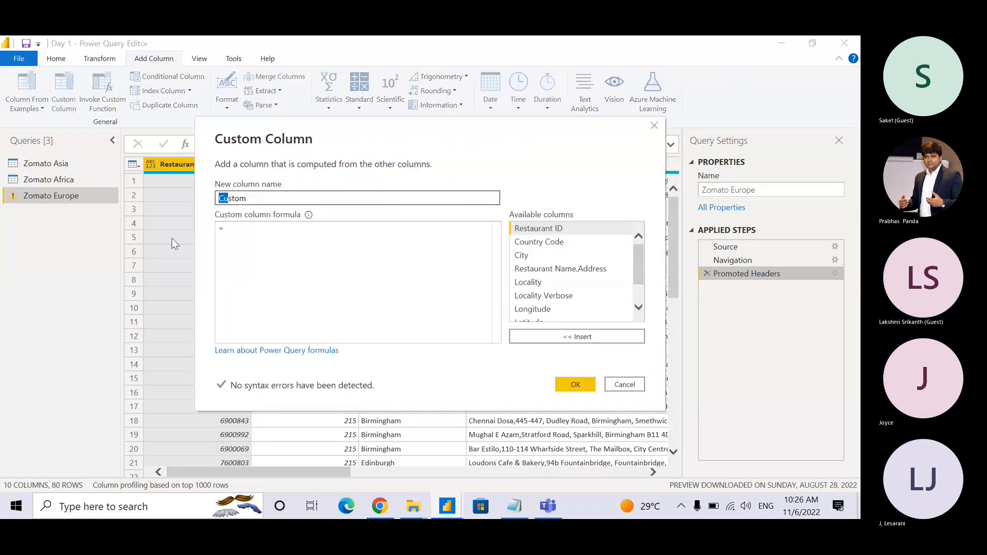
{"action": "type", "text": "Continetn"}
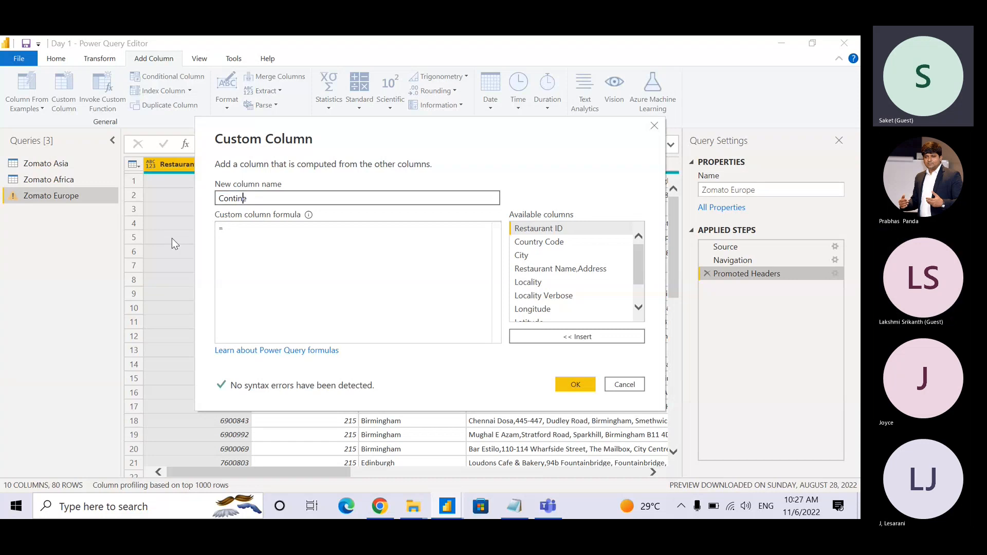
{"action": "key", "text": "BackSpace"}
{"action": "key", "text": "BackSpace"}
{"action": "type", "text": "nt"}
{"action": "key", "text": "Tab"}
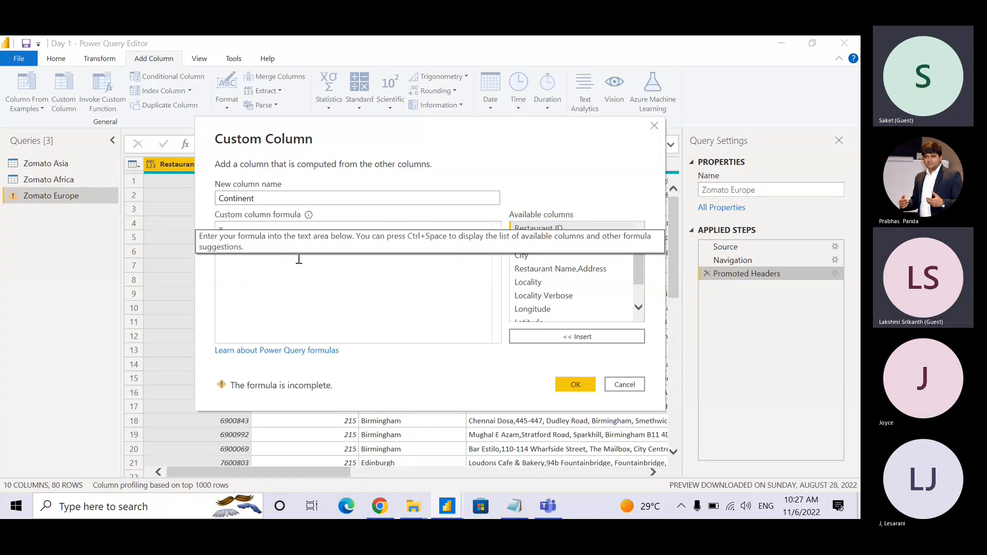
- Set the Continent column's formula to the text value "Europe" and add the column to Zomato Europe
{"action": "type", "text": "\"\""}
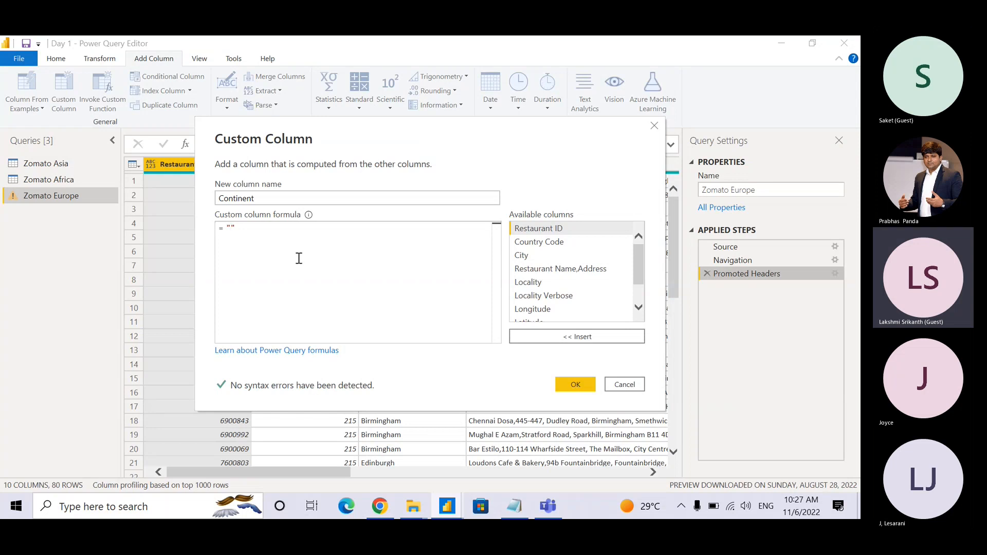
{"action": "type", "text": "Euro"}
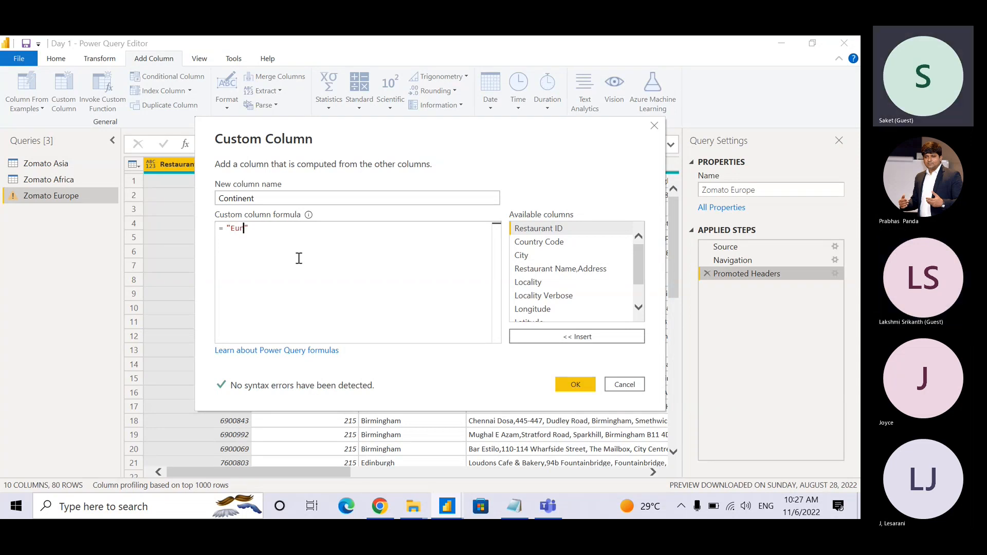
{"action": "type", "text": "pe"}
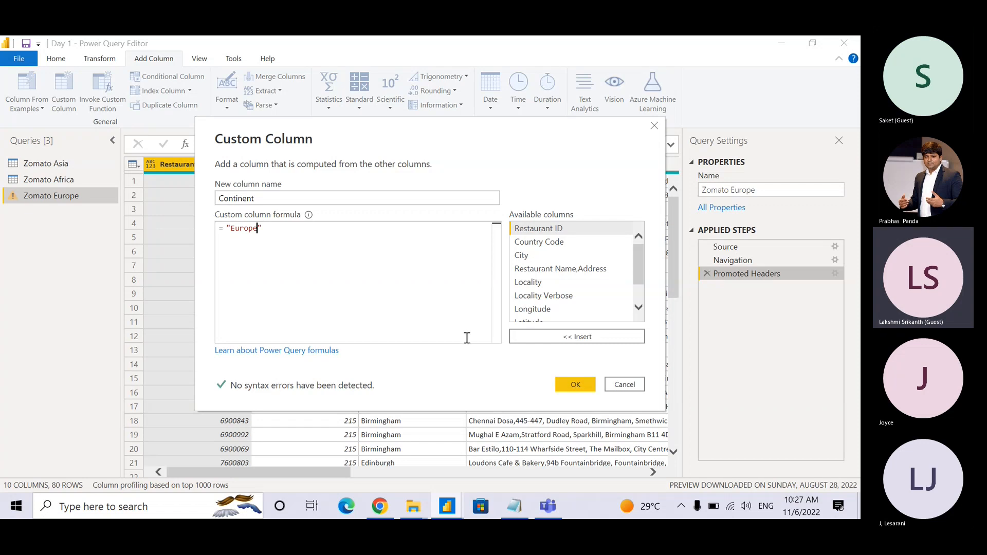
{"action": "left_click", "coordinate": [574, 387]}
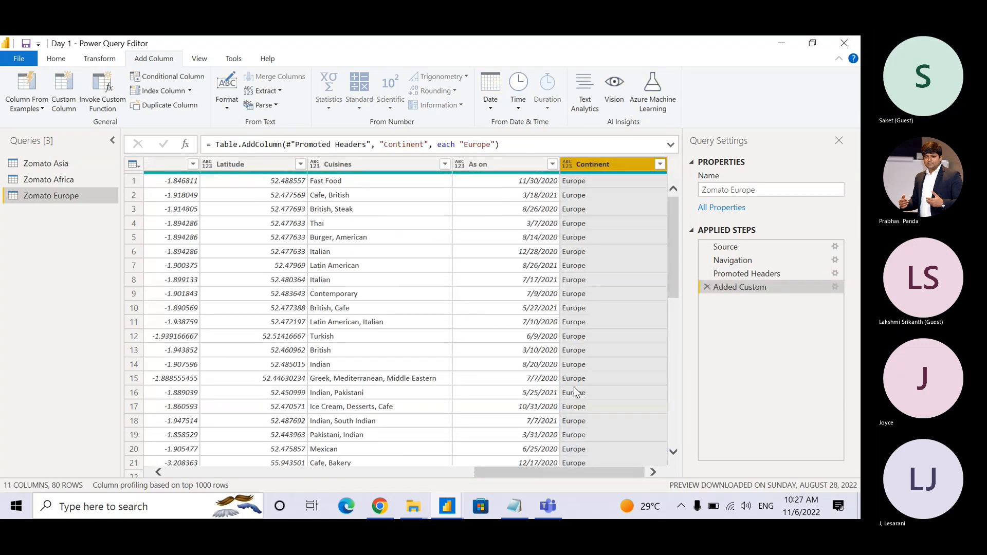
- Import the Zomato Oceania sheet from the Oceania Excel workbook as a new query
{"action": "left_click", "coordinate": [52, 57]}
{"action": "left_click", "coordinate": [50, 108]}
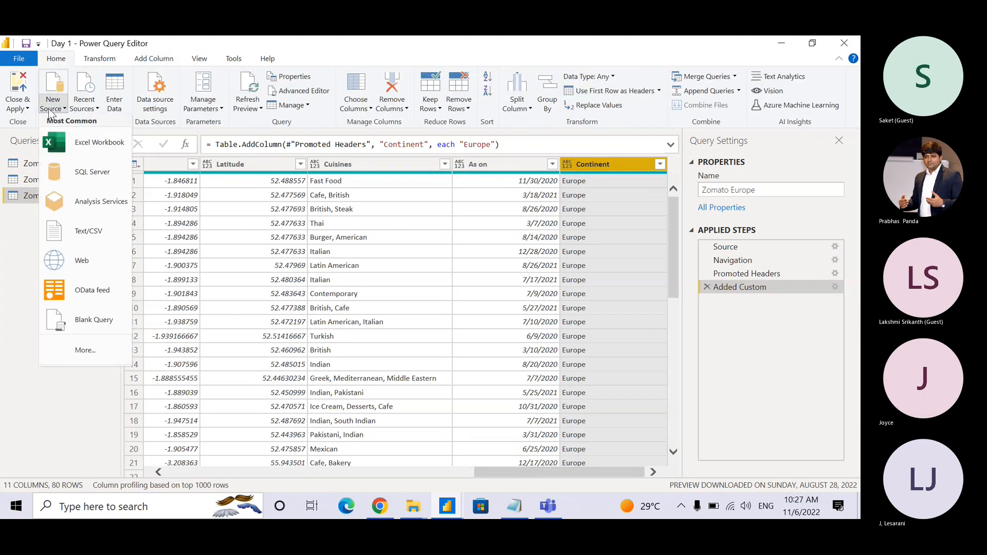
{"action": "left_click", "coordinate": [92, 141]}
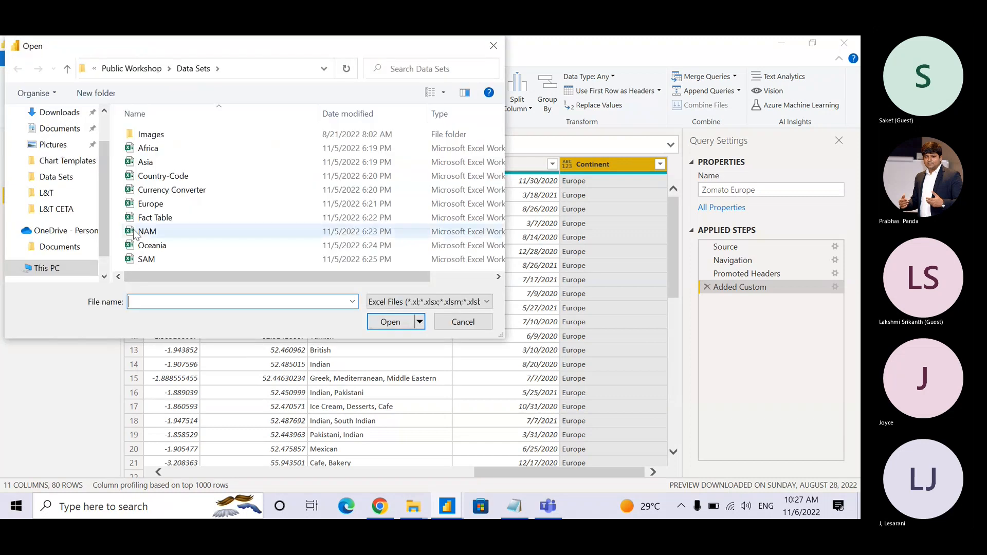
{"action": "left_click", "coordinate": [162, 247]}
{"action": "double_click", "coordinate": [161, 244]}
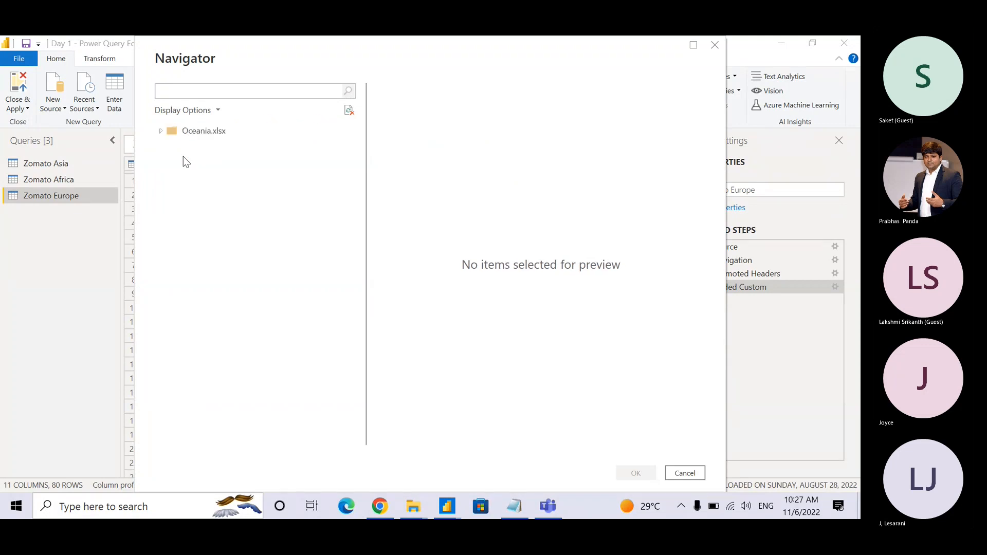
{"action": "left_click", "coordinate": [175, 148]}
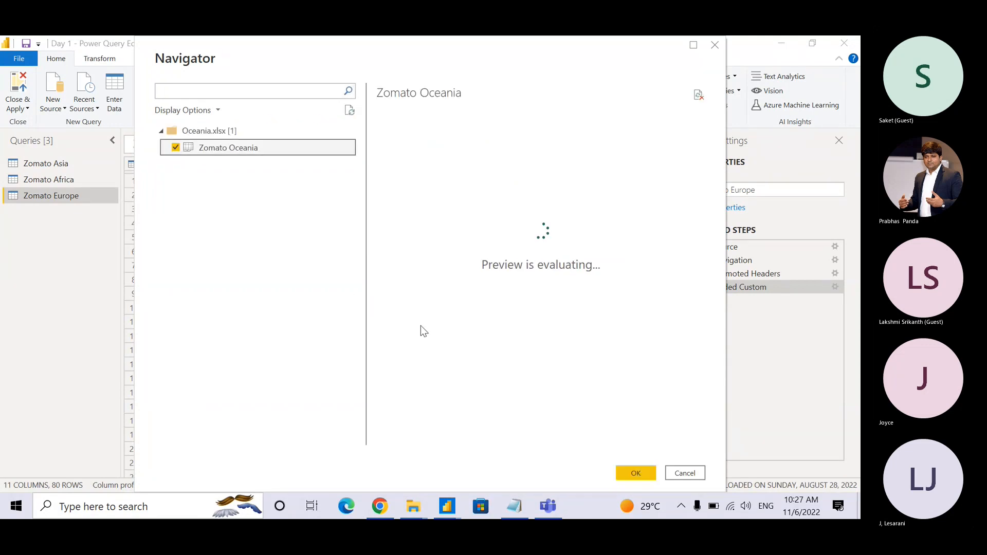
{"action": "left_click", "coordinate": [641, 477]}
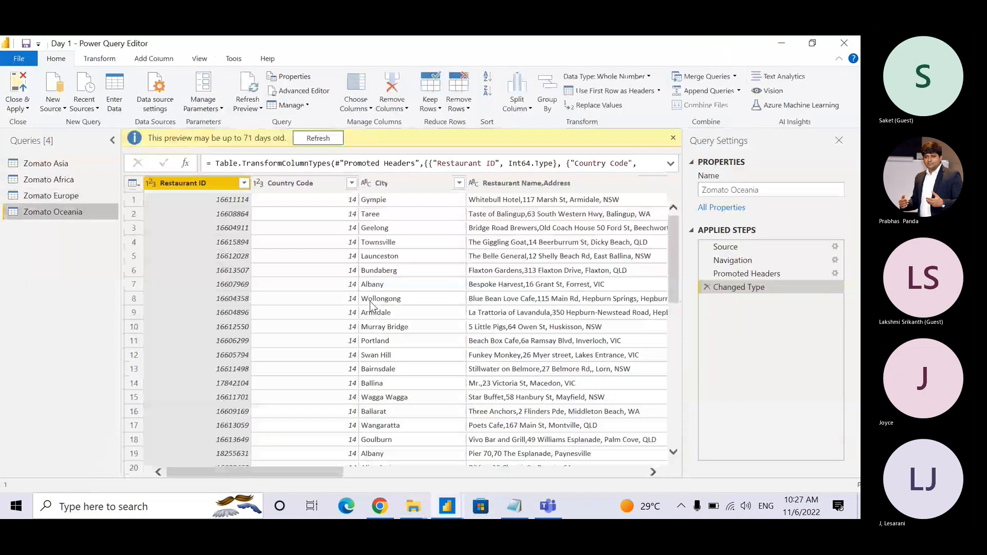
- Delete the Changed Type step from the Zomato Oceania query and start a custom column named Continent
{"action": "left_click", "coordinate": [707, 287]}
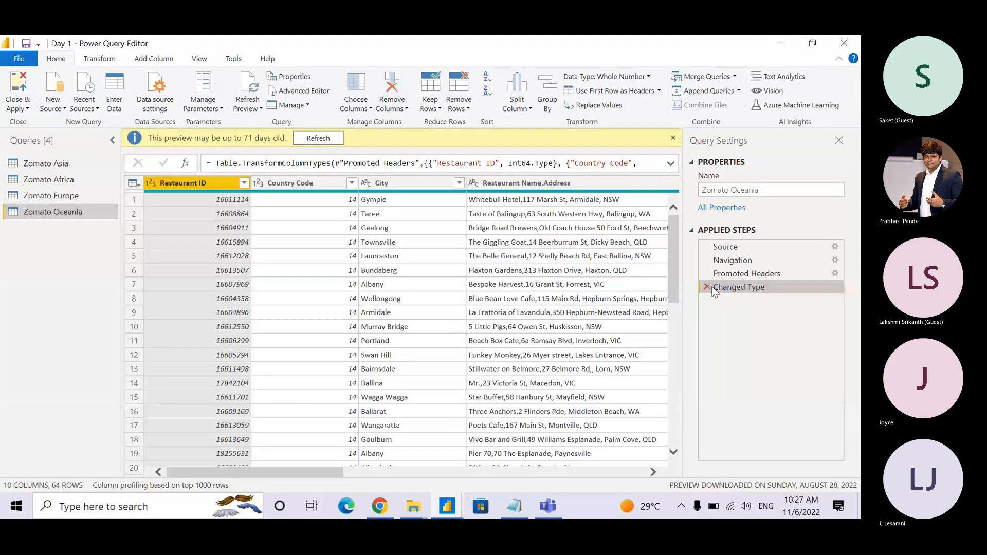
{"action": "left_click", "coordinate": [150, 59]}
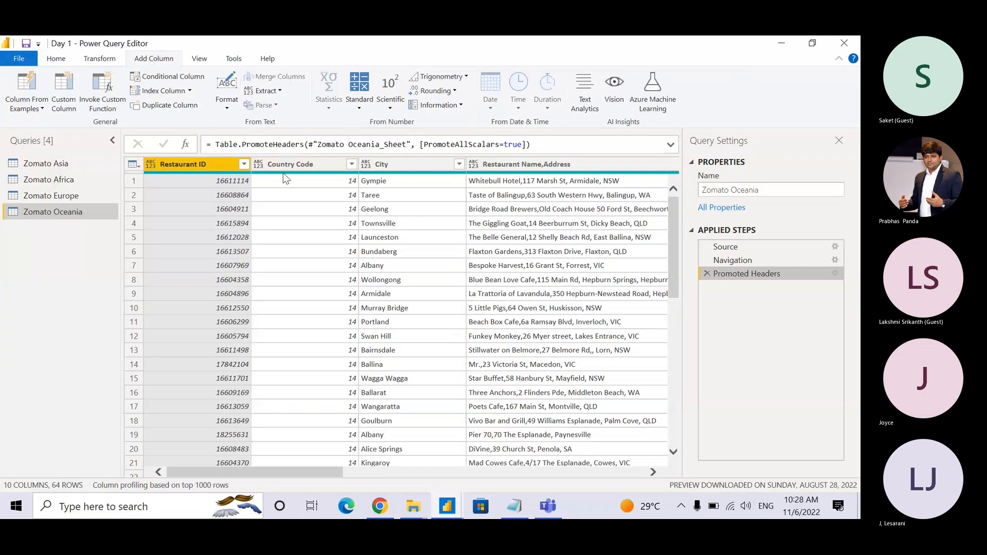
{"action": "left_click", "coordinate": [59, 93]}
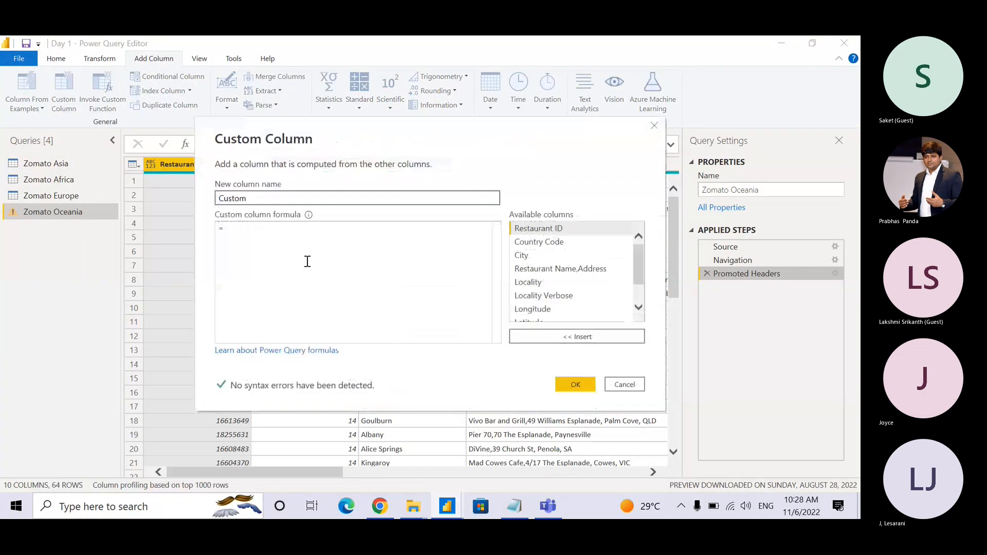
{"action": "type", "text": "Conitnent"}
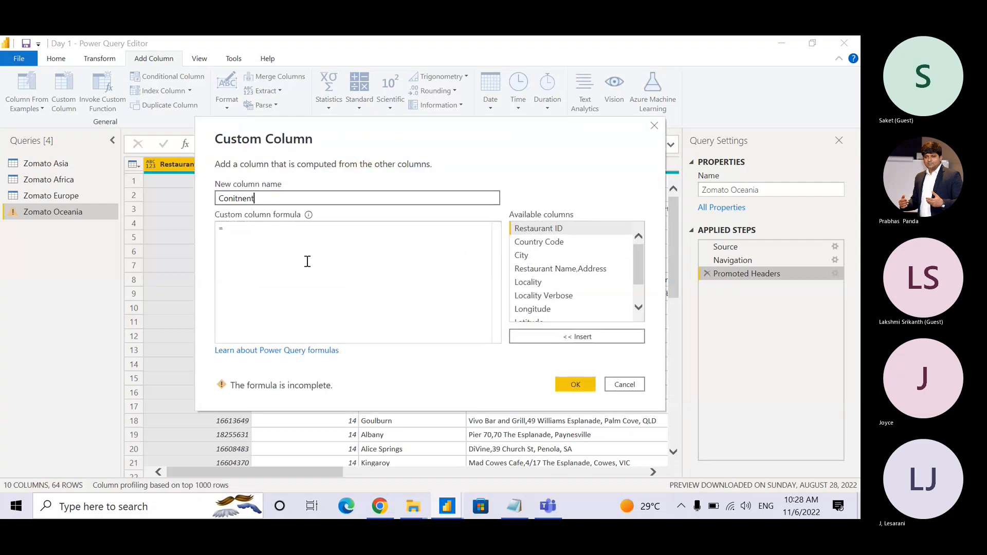
{"action": "key", "text": "Tab"}
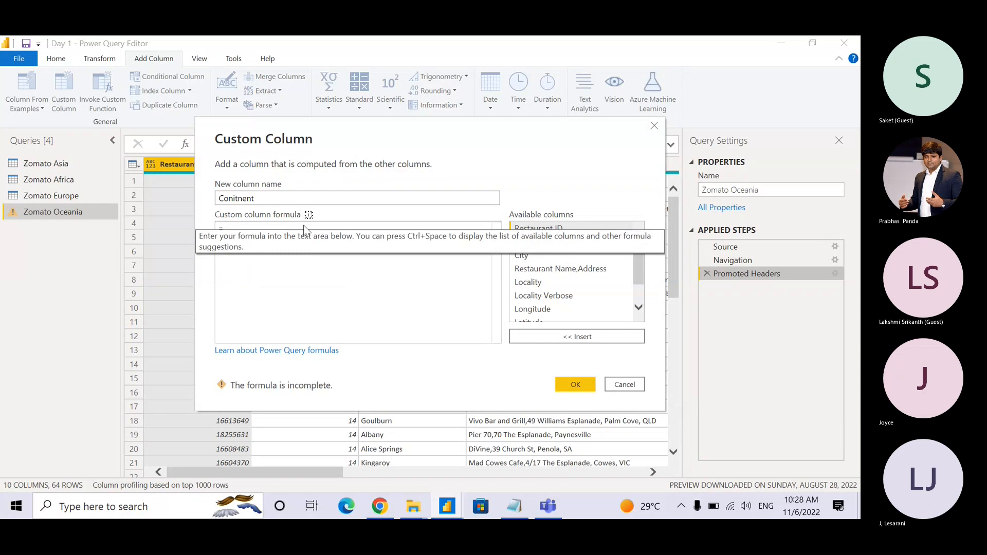
{"action": "double_click", "coordinate": [288, 202]}
{"action": "type", "text": "Continent"}
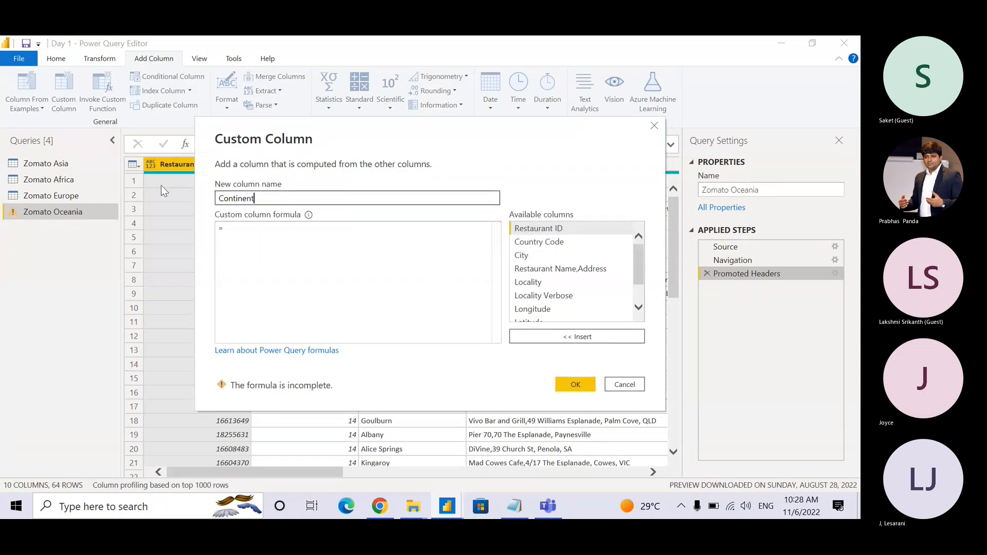
{"action": "key", "text": "Tab"}
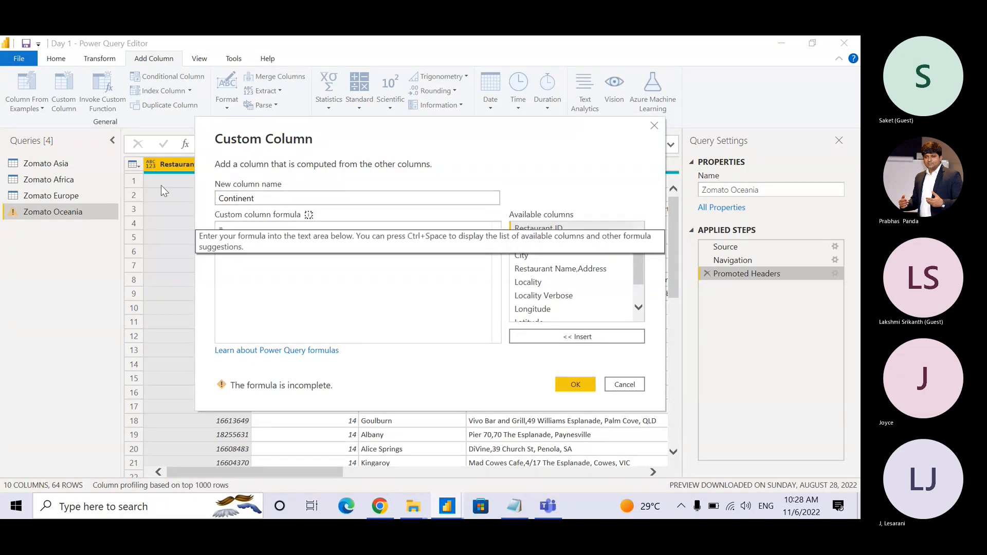
- Set the Continent column's formula to the text value "Oceania" and add the column to Zomato Oceania
{"action": "key", "text": "Tab"}
{"action": "type", "text": "\"\""}
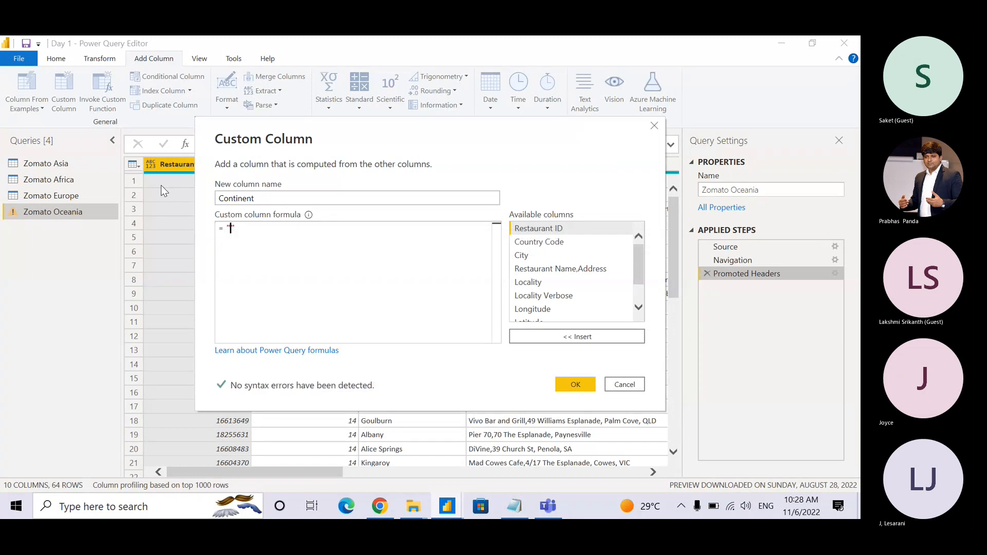
{"action": "type", "text": "Oceanin"}
{"action": "key", "text": "BackSpace"}
{"action": "type", "text": "a"}
{"action": "left_click", "coordinate": [574, 384]}
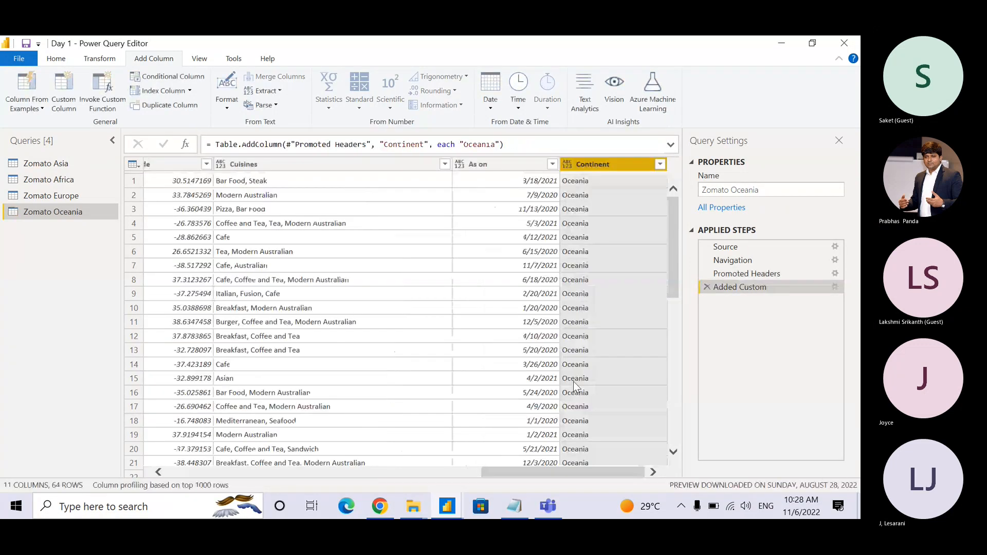
{"action": "left_click", "coordinate": [60, 85]}
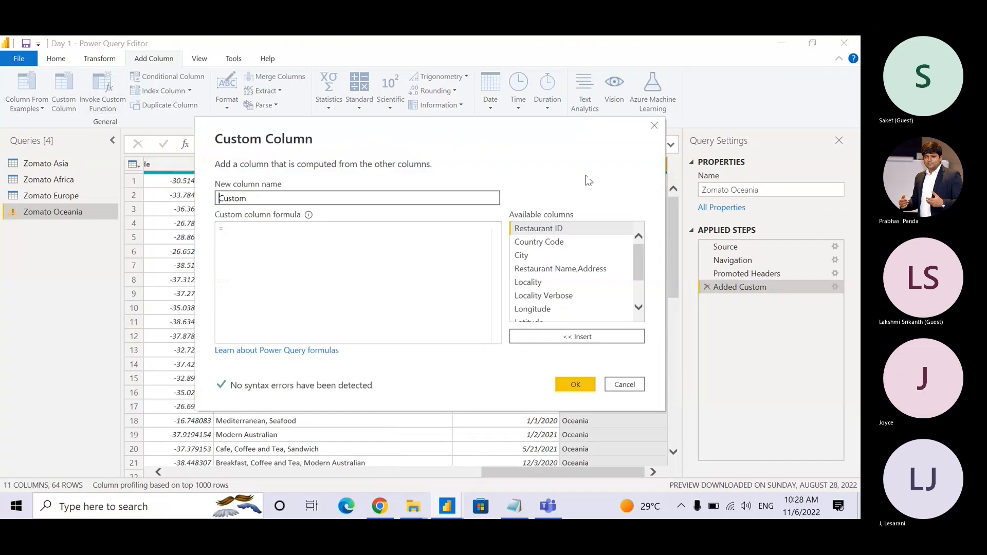
{"action": "left_click", "coordinate": [659, 127]}
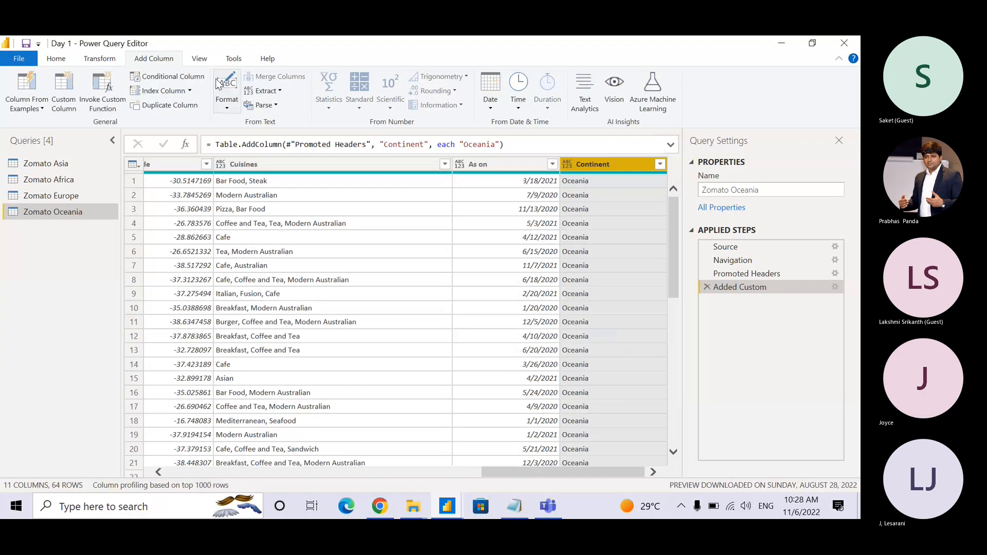
- Import the Zomato NAM sheet from the NAM Excel workbook in the Data Sets folder as a new query
{"action": "left_click", "coordinate": [64, 59]}
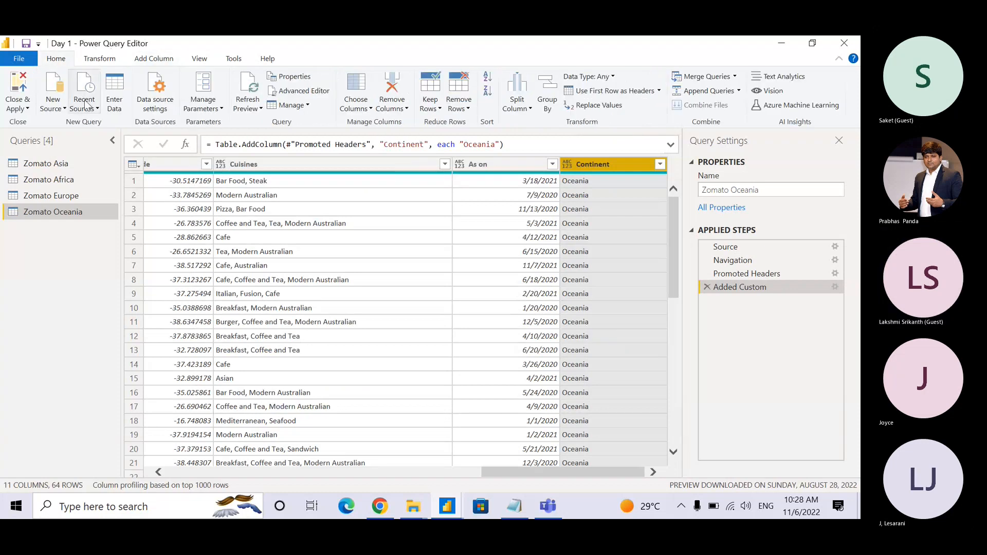
{"action": "left_click", "coordinate": [53, 97]}
{"action": "left_click", "coordinate": [92, 139]}
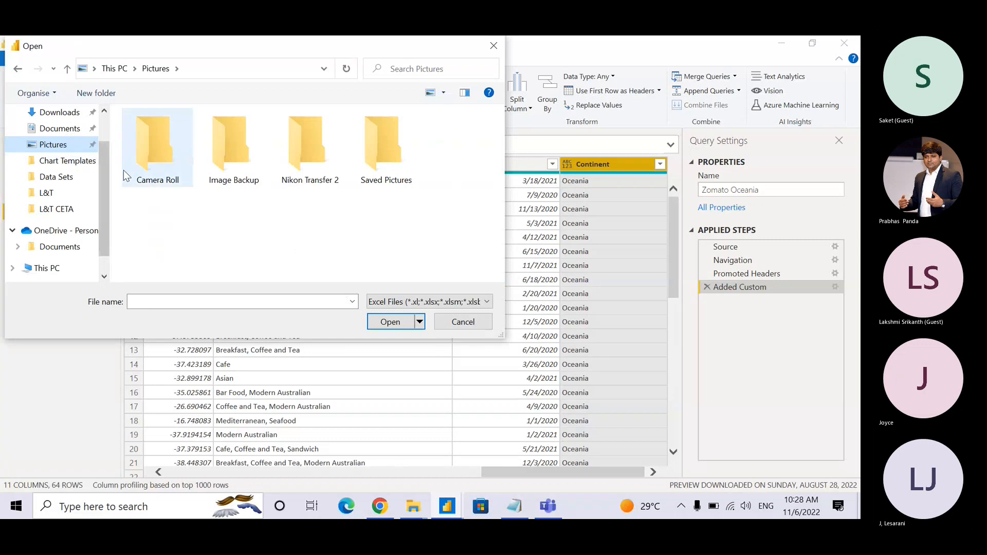
{"action": "left_click", "coordinate": [75, 171]}
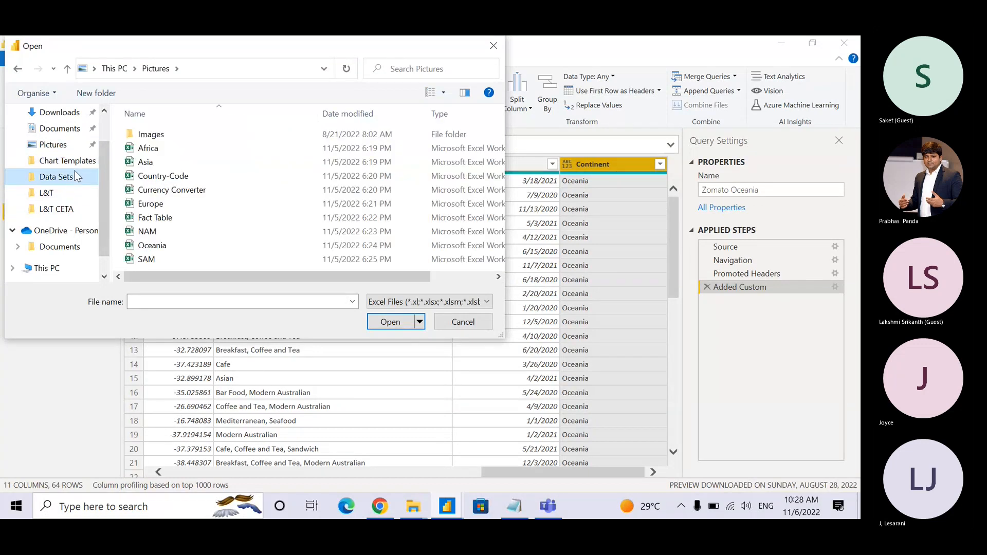
{"action": "double_click", "coordinate": [159, 230]}
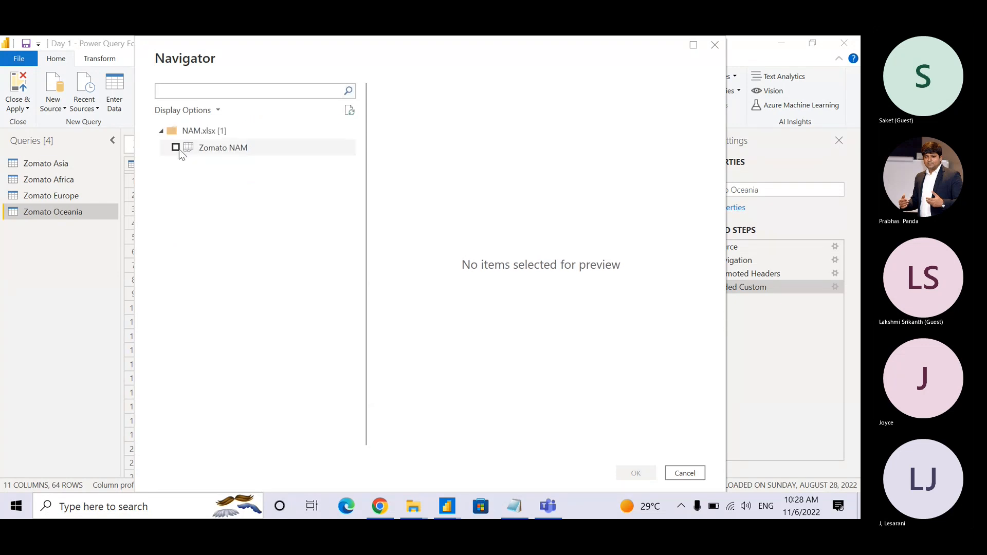
{"action": "left_click", "coordinate": [176, 148]}
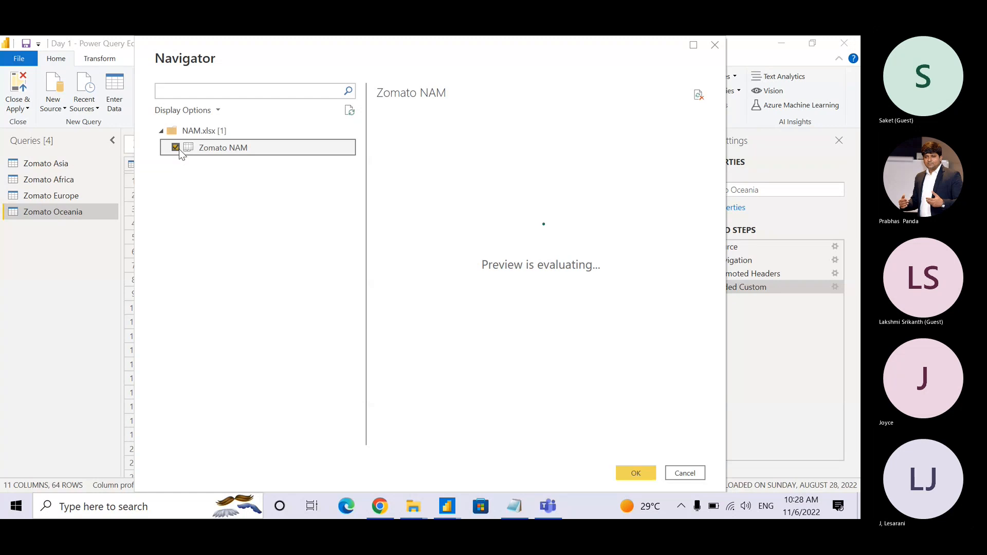
{"action": "left_click", "coordinate": [642, 472]}
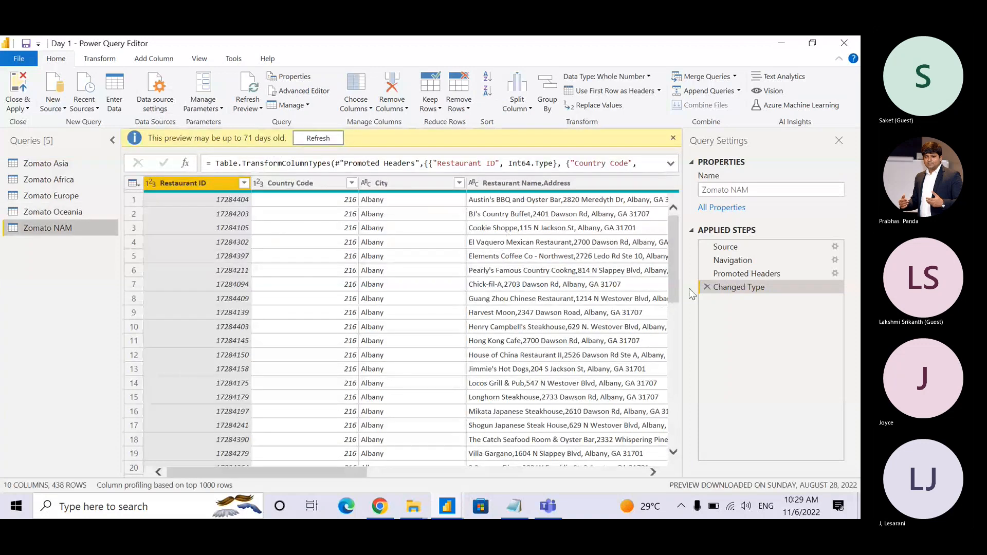
- Delete the Changed Type step from Zomato NAM and add a custom column named Continent containing the text value "NAM"
{"action": "left_click", "coordinate": [706, 287]}
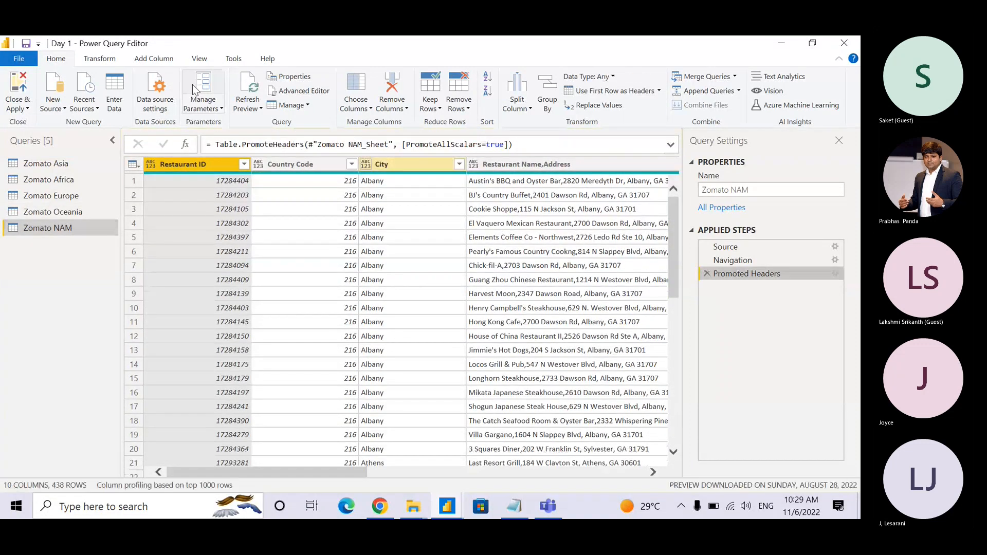
{"action": "left_click", "coordinate": [155, 60]}
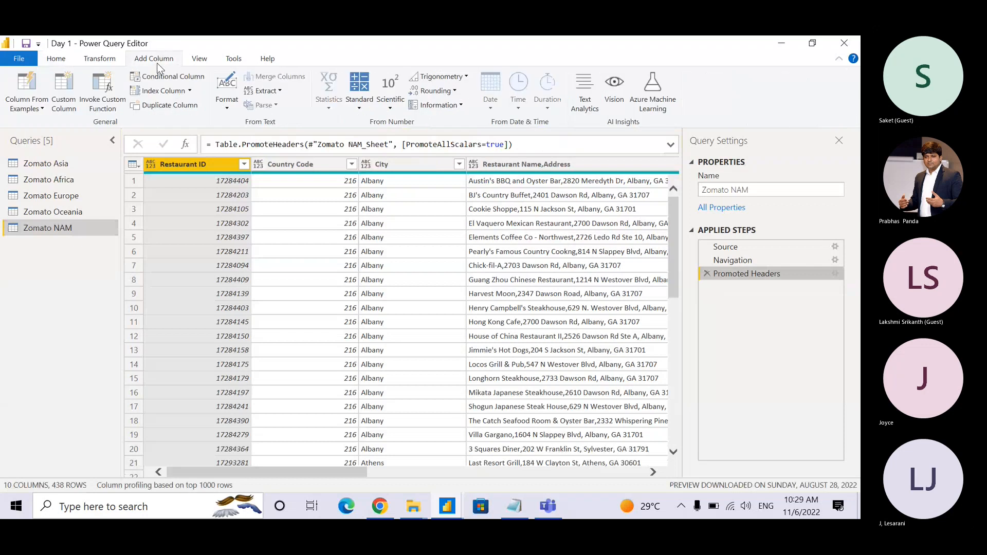
{"action": "left_click", "coordinate": [72, 91]}
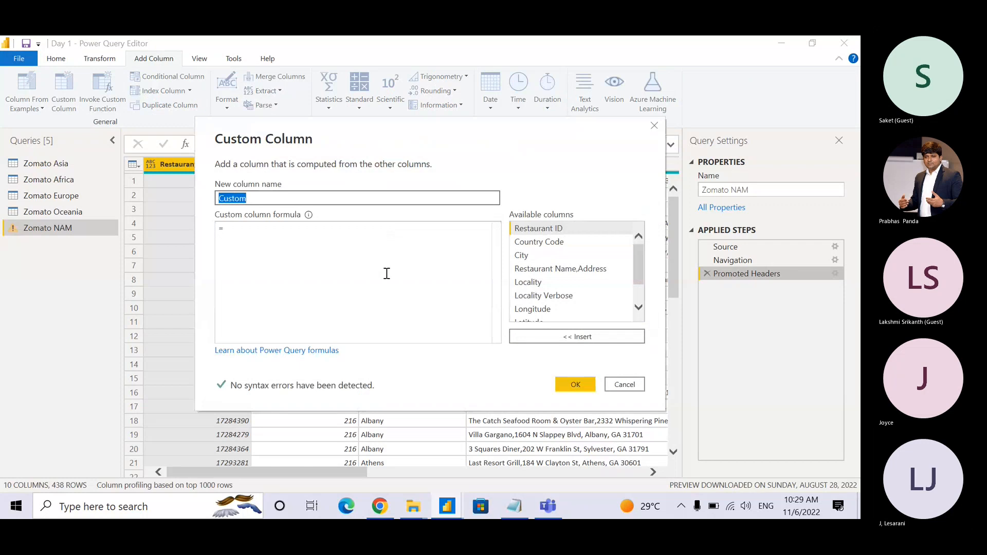
{"action": "type", "text": "Continent"}
{"action": "key", "text": "Tab"}
{"action": "type", "text": "\"NAM\""}
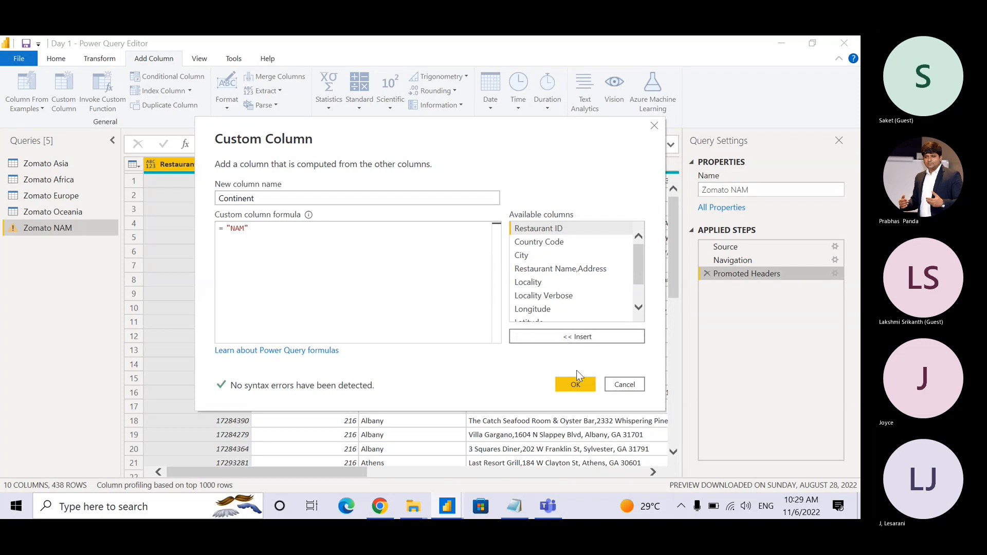
{"action": "left_click", "coordinate": [576, 386]}
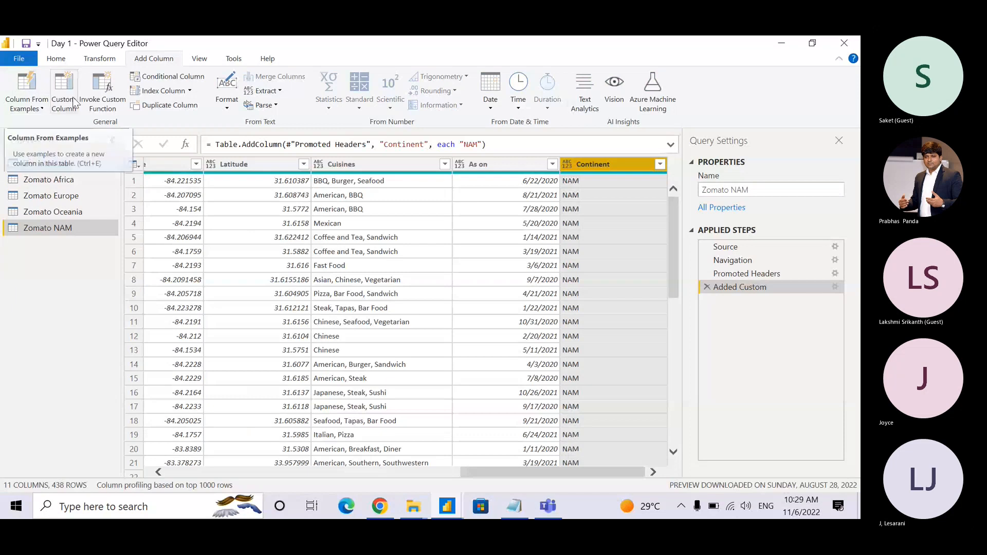
- Import the Zomato SAM sheet from the SAM Excel workbook as a new query
{"action": "left_click", "coordinate": [62, 60]}
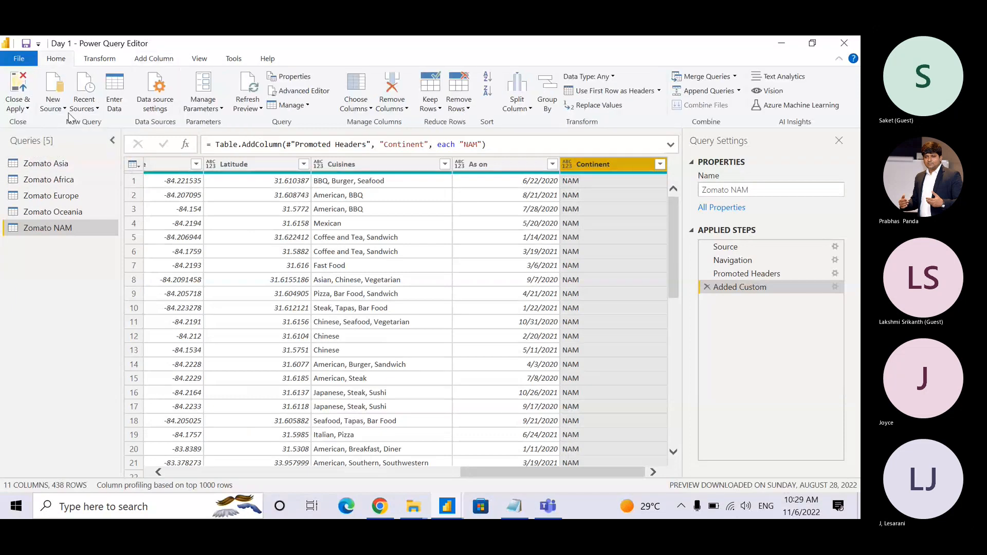
{"action": "left_click", "coordinate": [53, 104]}
{"action": "left_click", "coordinate": [98, 143]}
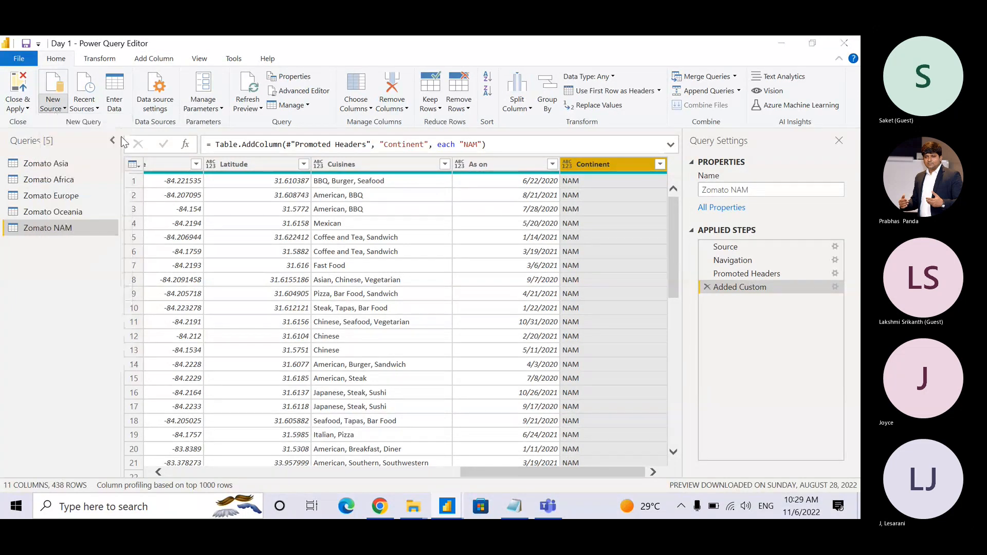
{"action": "double_click", "coordinate": [154, 259]}
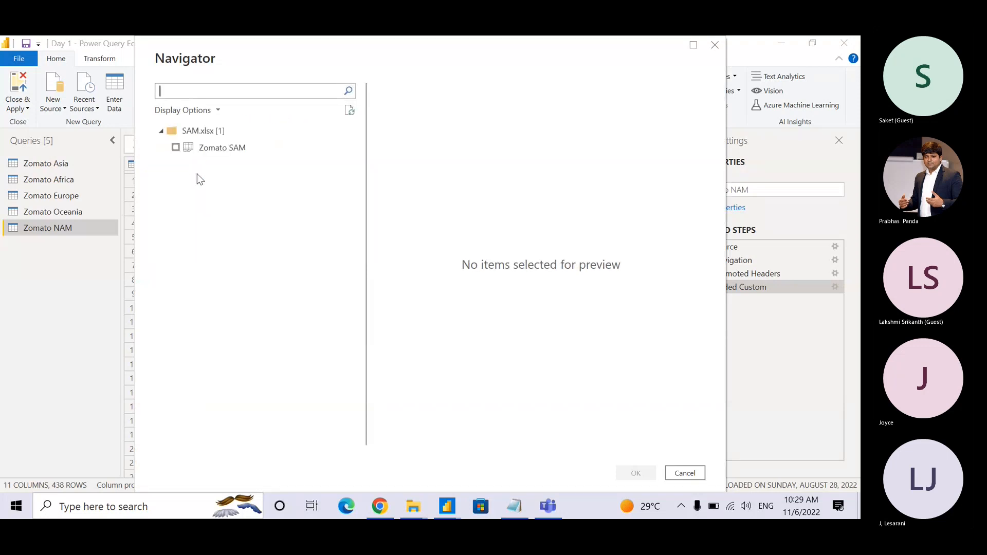
{"action": "left_click", "coordinate": [175, 148]}
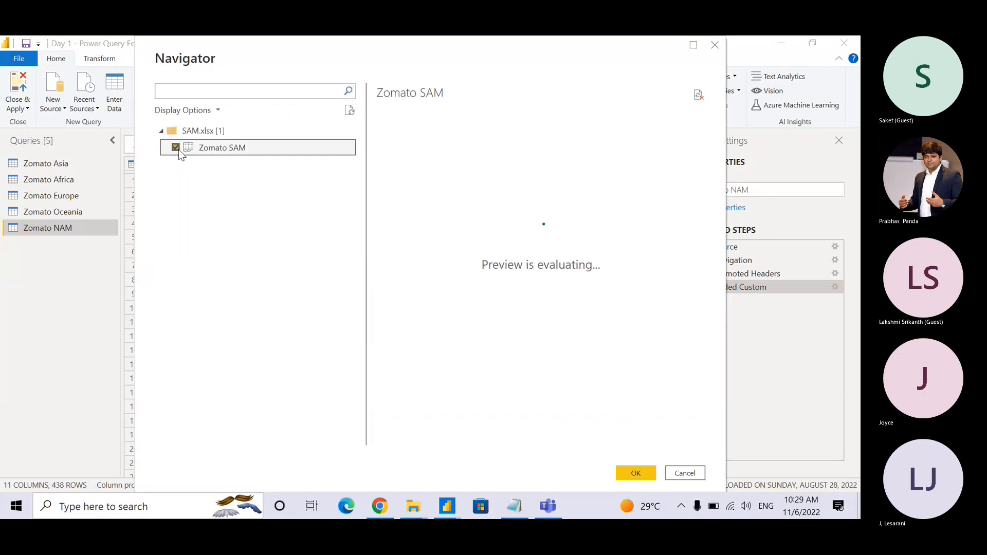
{"action": "left_click", "coordinate": [651, 473]}
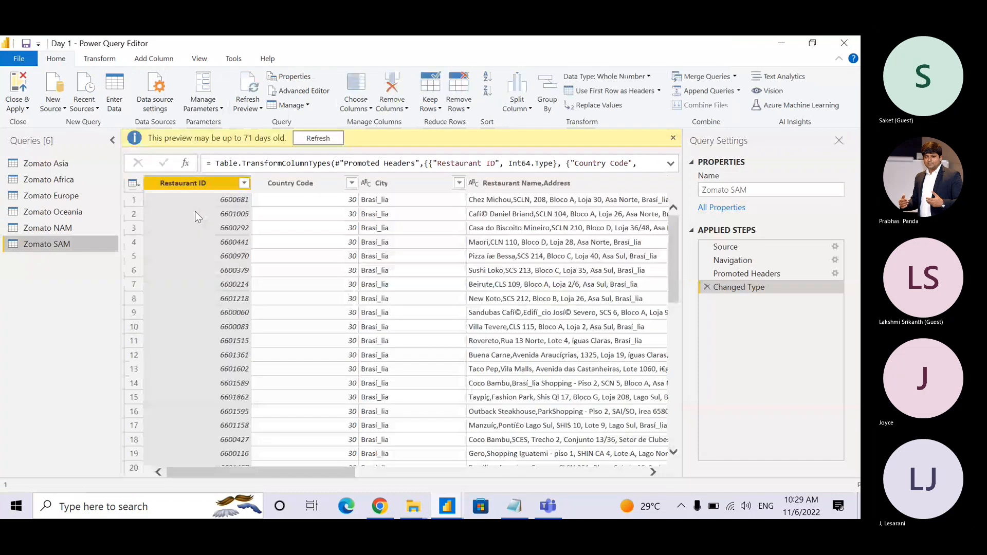
- Delete the Changed Type step from Zomato SAM and add a custom column named Continent containing the text value "SAM"
{"action": "left_click", "coordinate": [707, 286]}
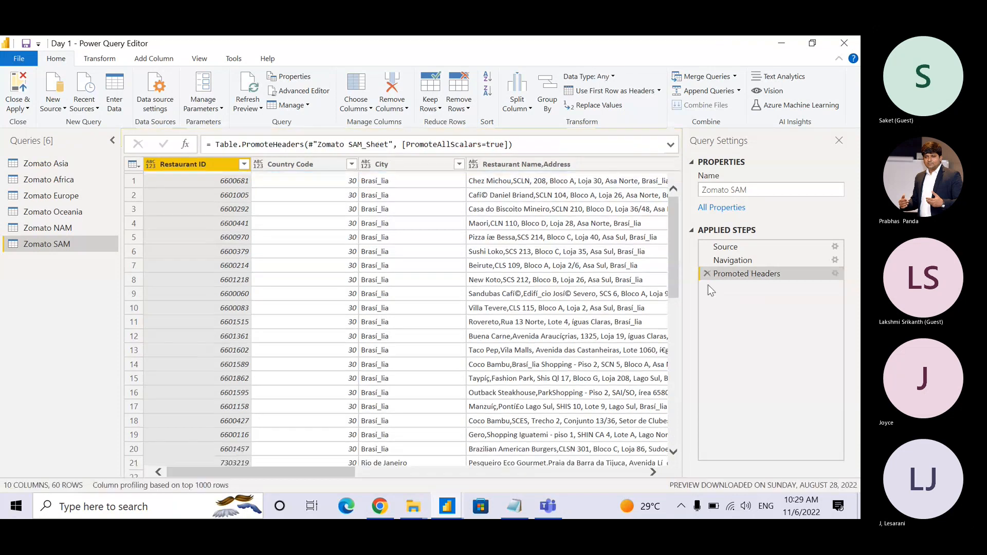
{"action": "left_click", "coordinate": [151, 59]}
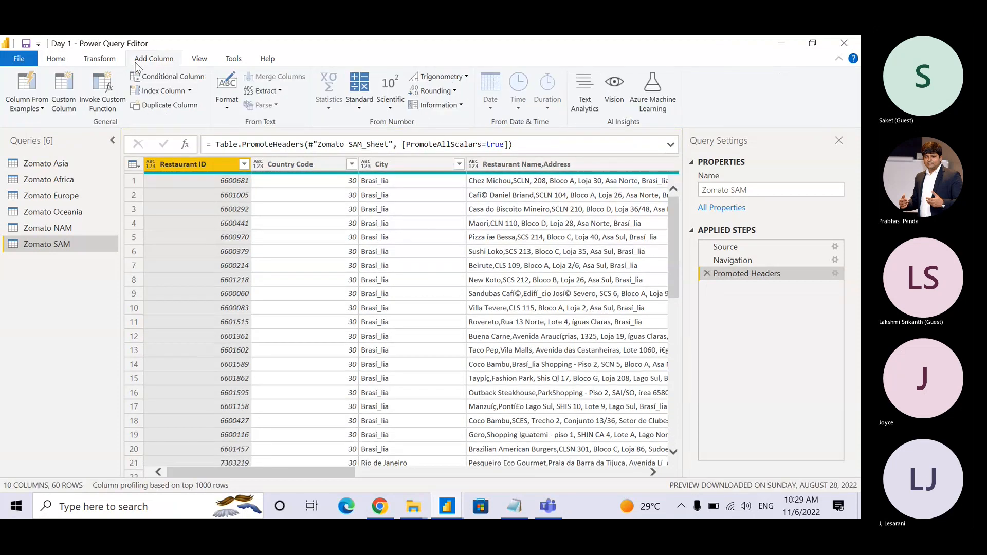
{"action": "left_click", "coordinate": [70, 73]}
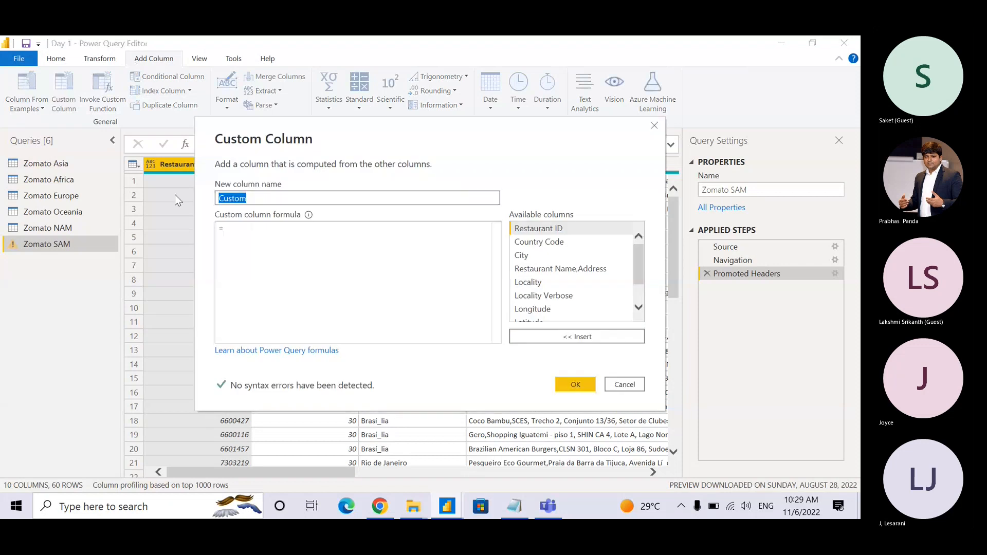
{"action": "type", "text": "Continen"}
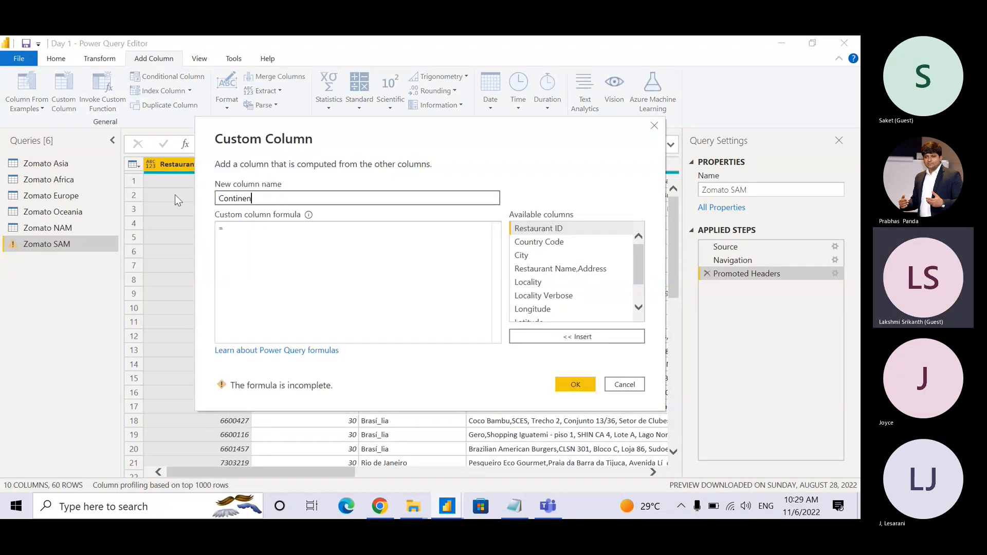
{"action": "type", "text": "t"}
{"action": "key", "text": "Tab"}
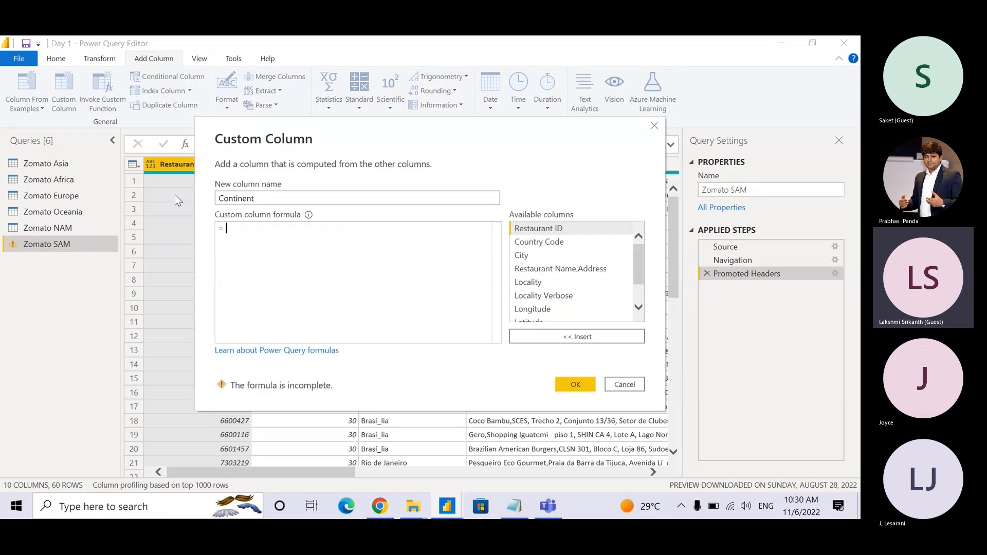
{"action": "type", "text": "\"SAM\""}
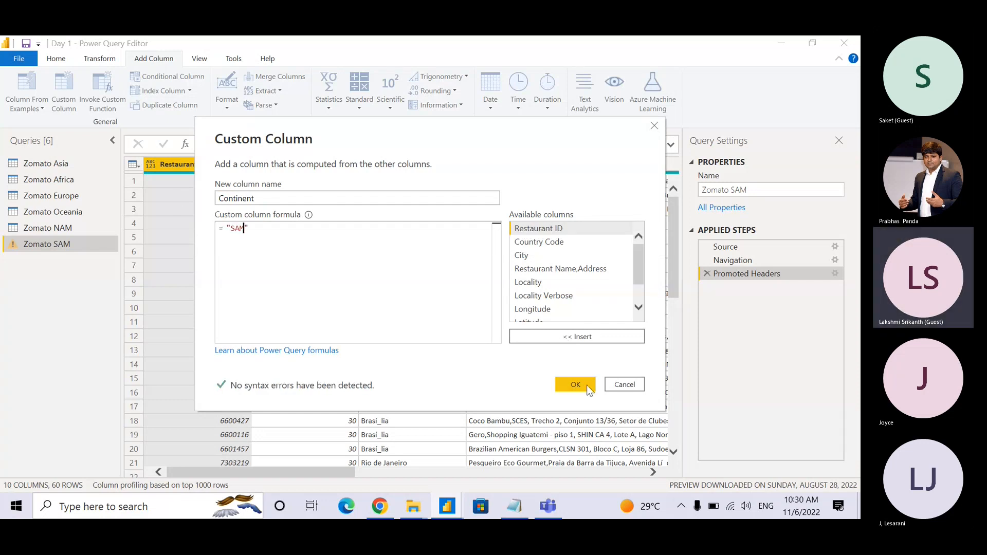
{"action": "left_click", "coordinate": [588, 391]}
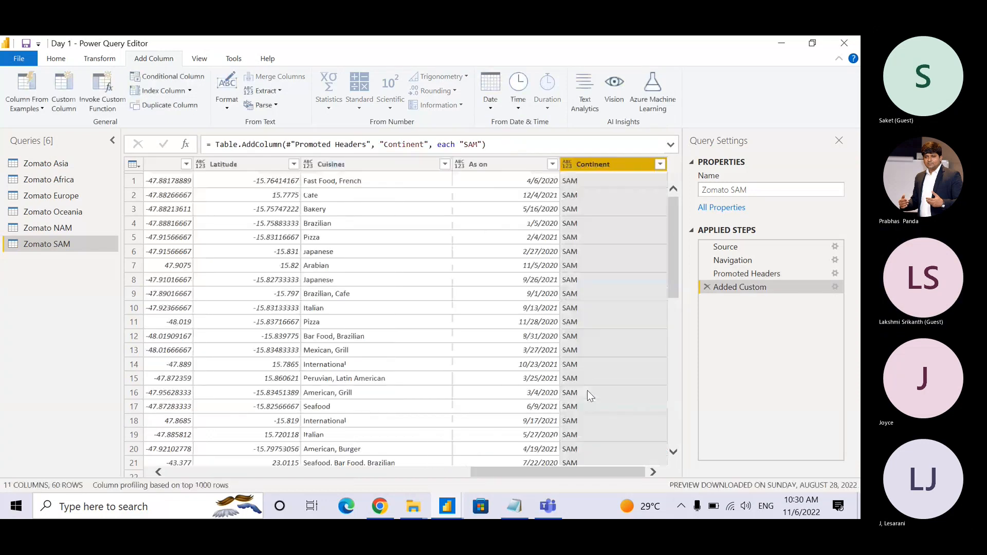
- Refresh the data previews of all queries
{"action": "left_click", "coordinate": [100, 227]}
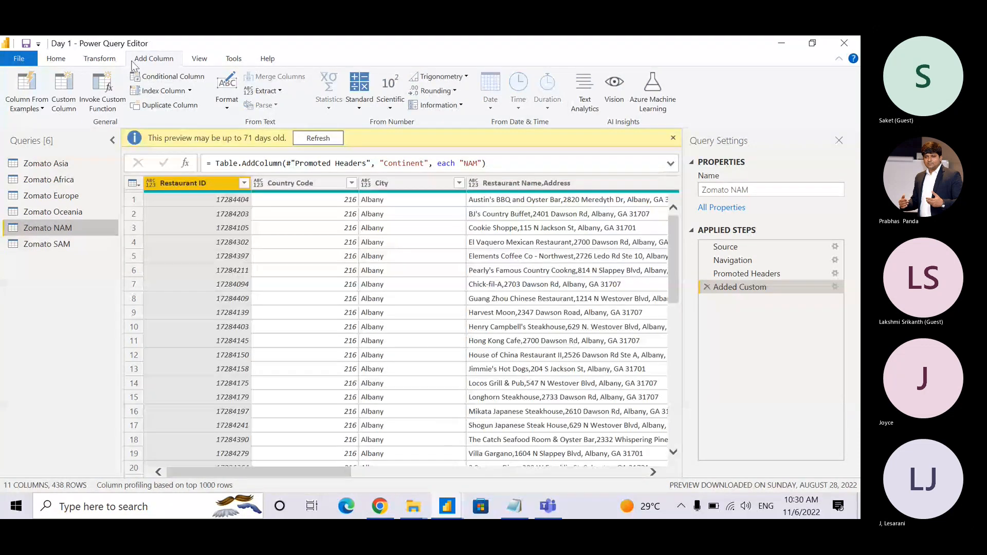
{"action": "left_click", "coordinate": [57, 58]}
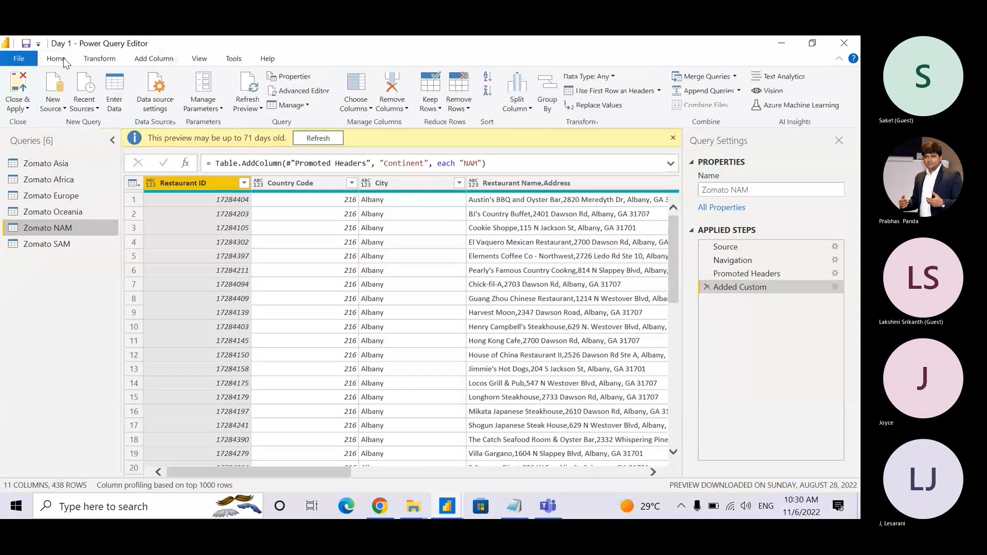
{"action": "left_click", "coordinate": [120, 59]}
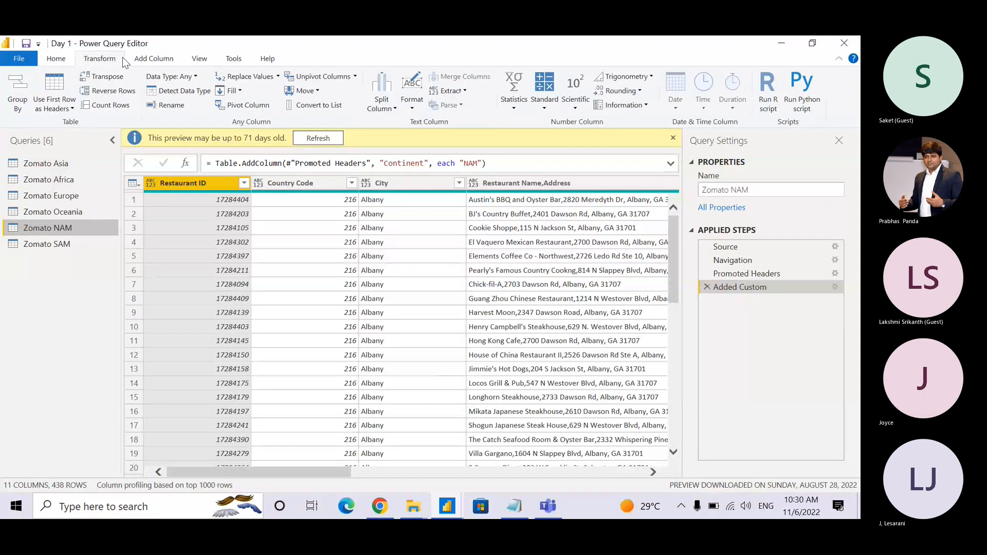
{"action": "left_click", "coordinate": [66, 57]}
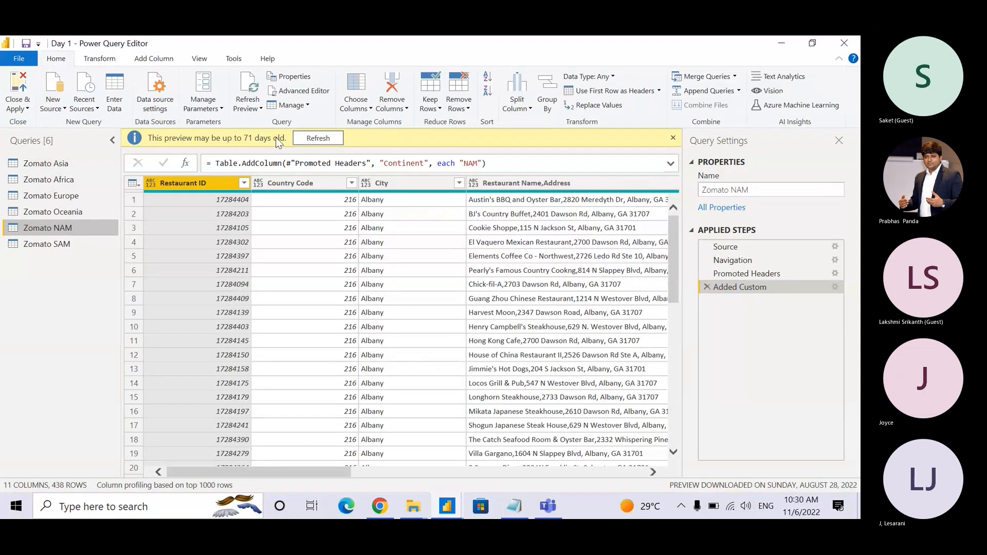
{"action": "left_click", "coordinate": [250, 101]}
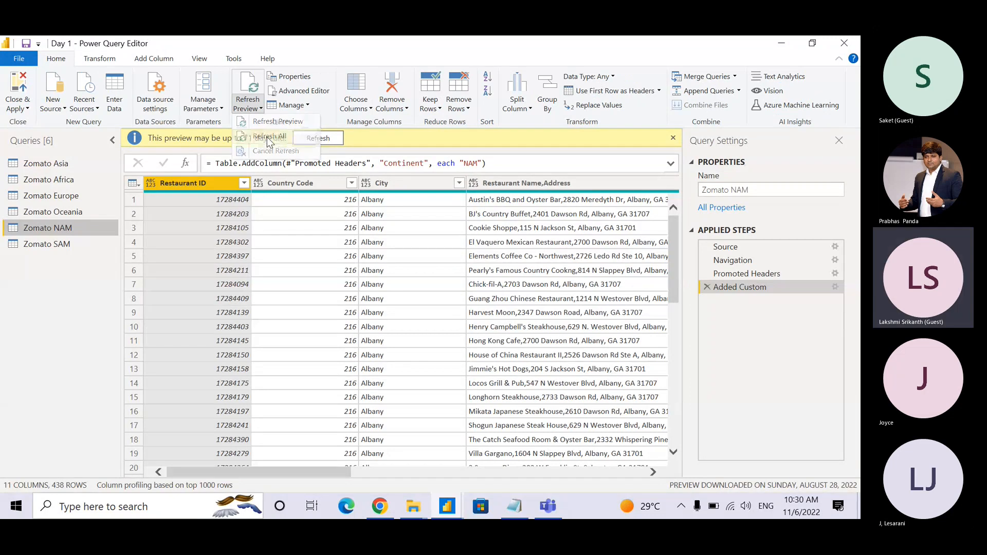
{"action": "left_click", "coordinate": [267, 137]}
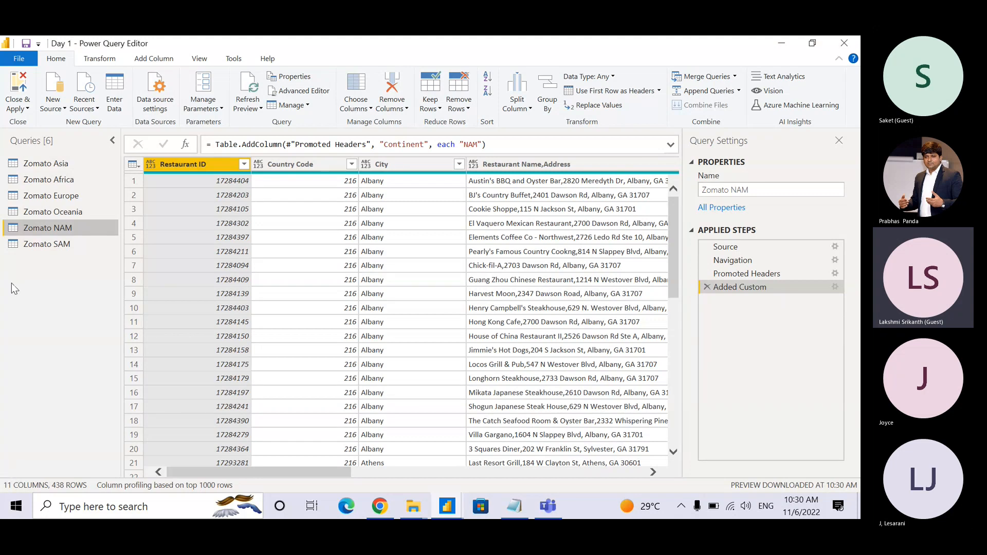
- Review the Zomato Asia, Zomato Africa and Zomato Europe queries one after another
{"action": "left_click", "coordinate": [46, 164]}
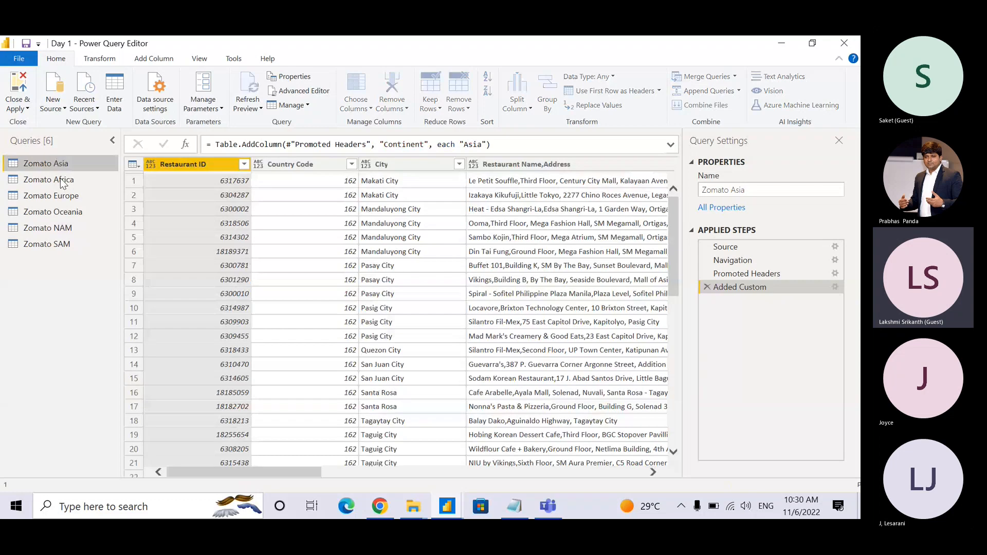
{"action": "left_click", "coordinate": [61, 180]}
{"action": "left_click", "coordinate": [65, 195]}
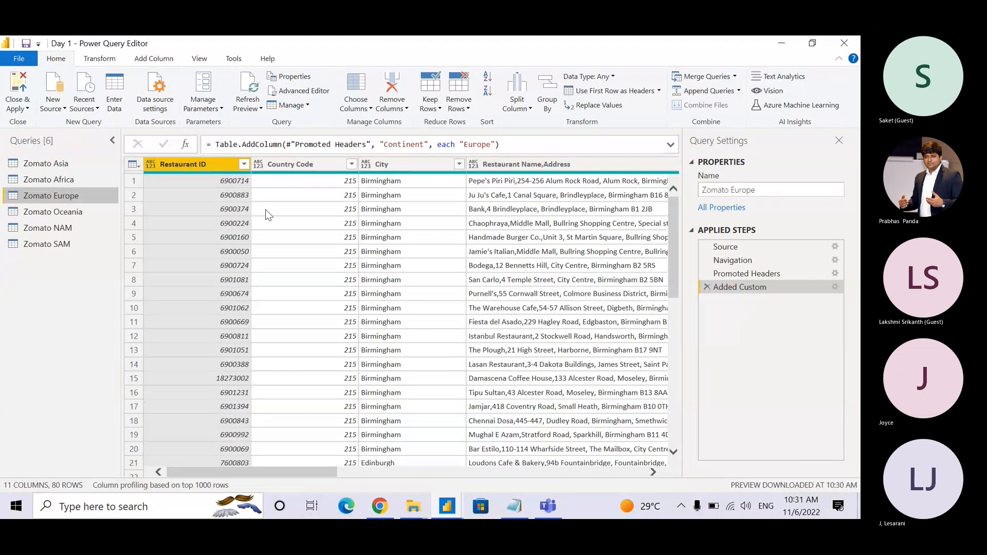
- Switch to the Teams meeting and stop sharing the screen
{"action": "left_click", "coordinate": [549, 507]}
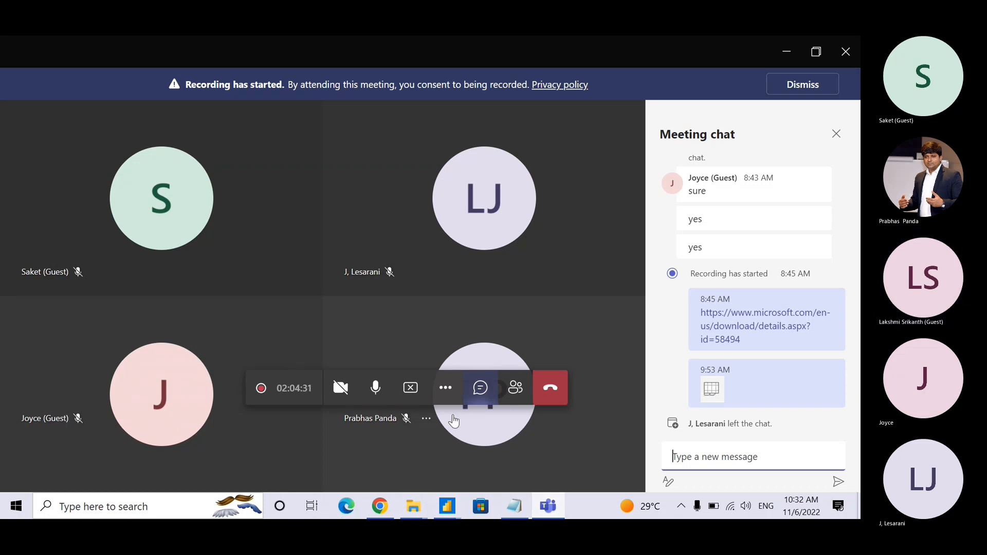
{"action": "left_click", "coordinate": [413, 391]}
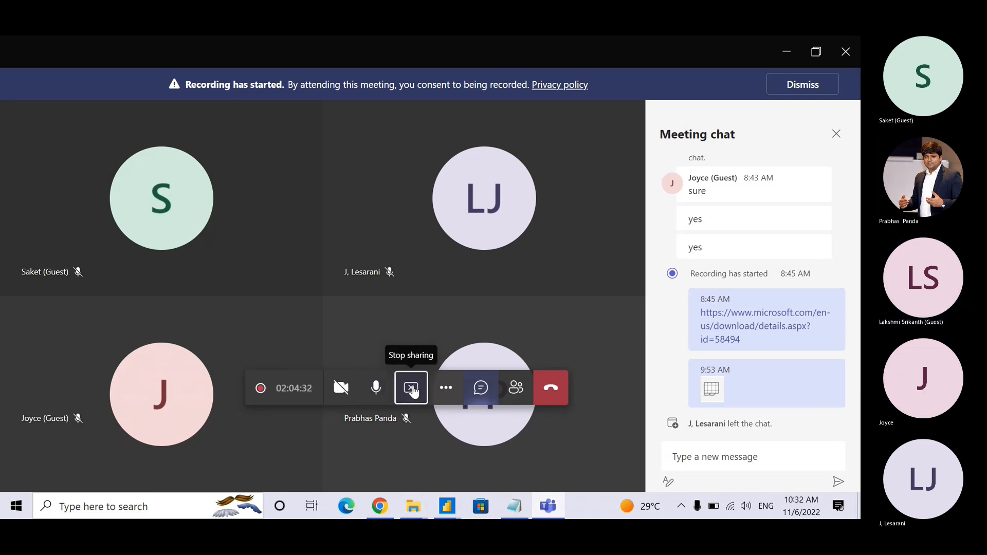
{"action": "left_click", "coordinate": [413, 392]}
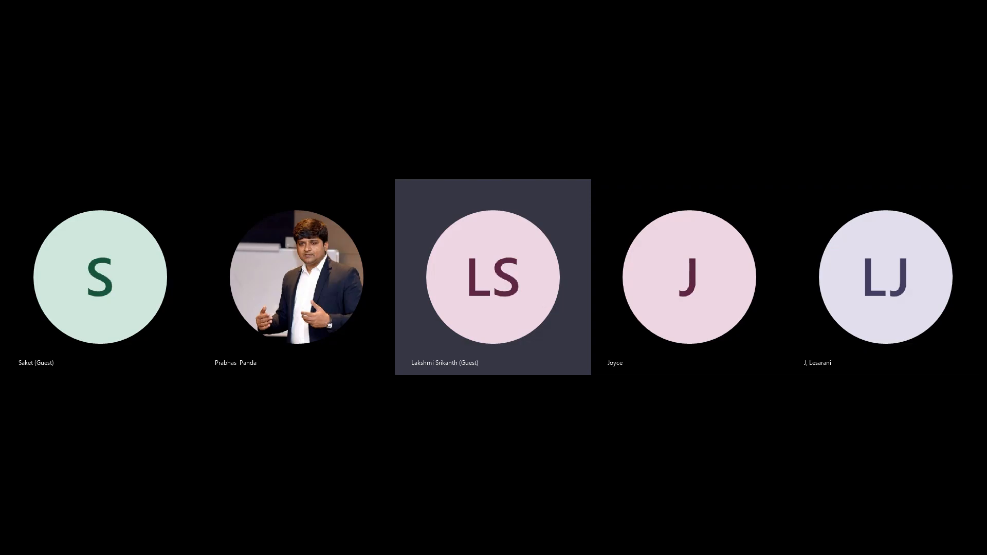
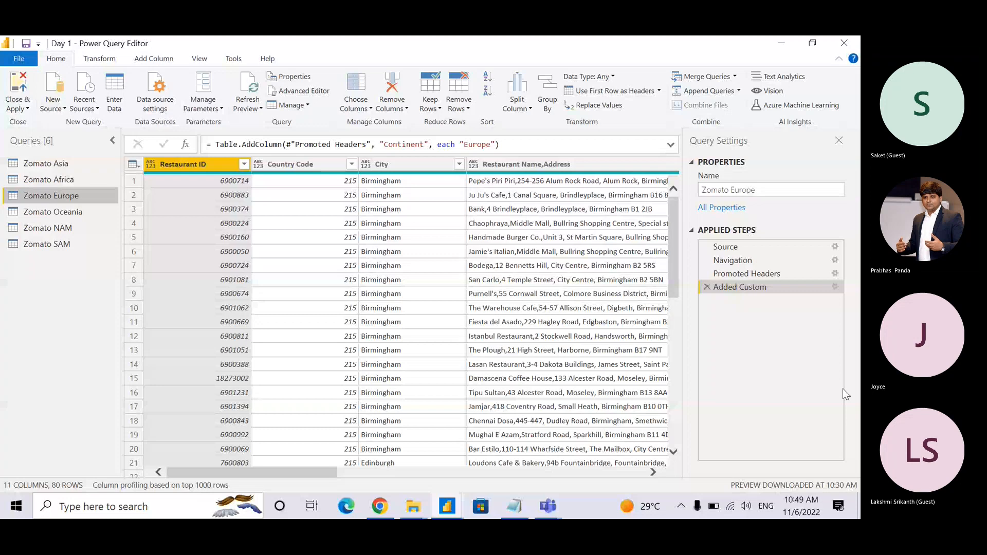
- Check the size of the Zomato Asia query and note "Asia - 11 columns , 999+ row" in Notepad
{"action": "left_click", "coordinate": [45, 164]}
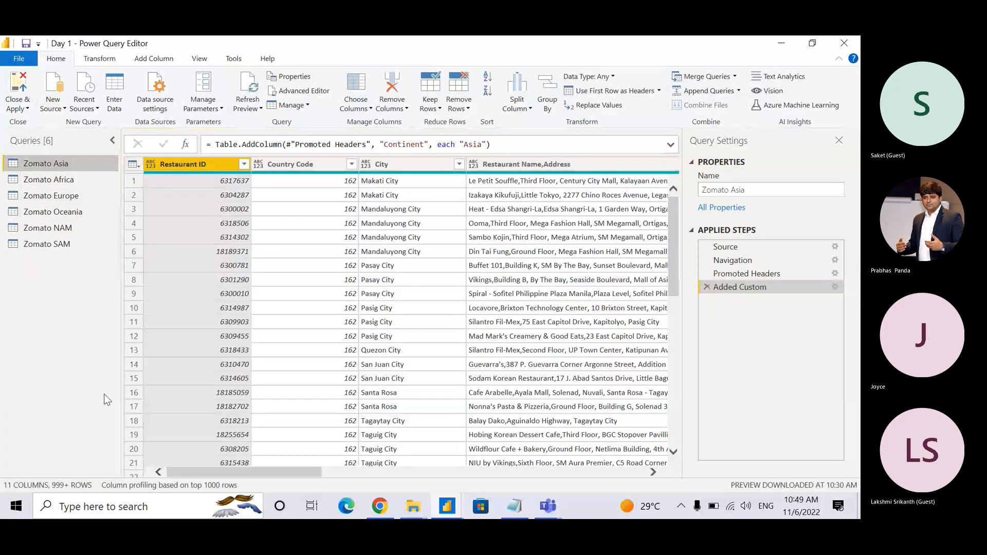
{"action": "left_click", "coordinate": [532, 504]}
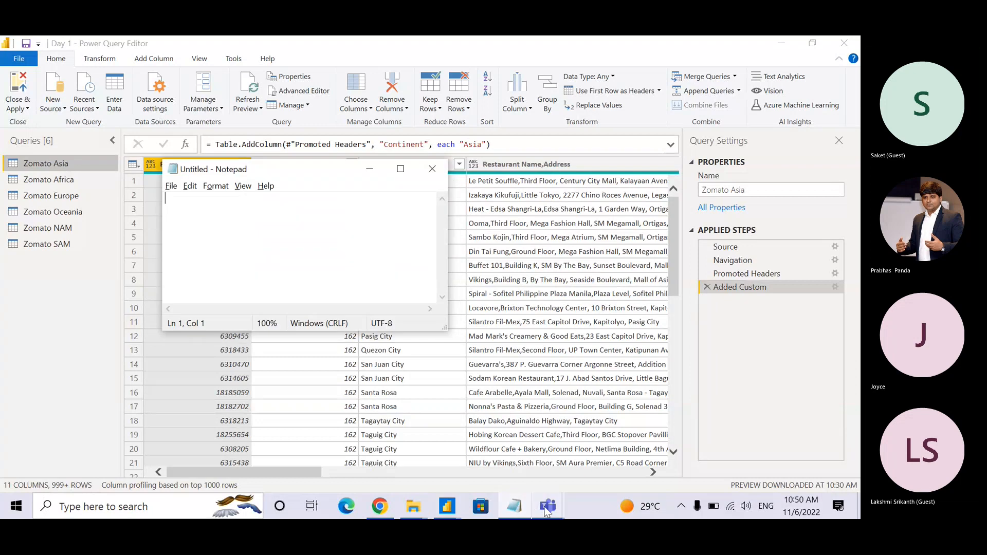
{"action": "type", "text": "As"}
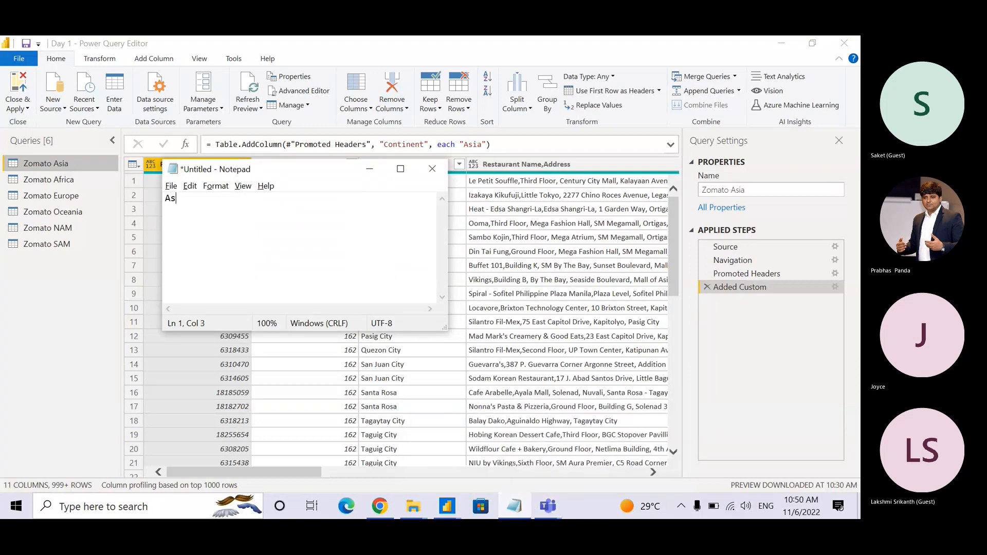
{"action": "type", "text": "ia - 11 columns , 999+ roes"}
{"action": "key", "text": "BackSpace"}
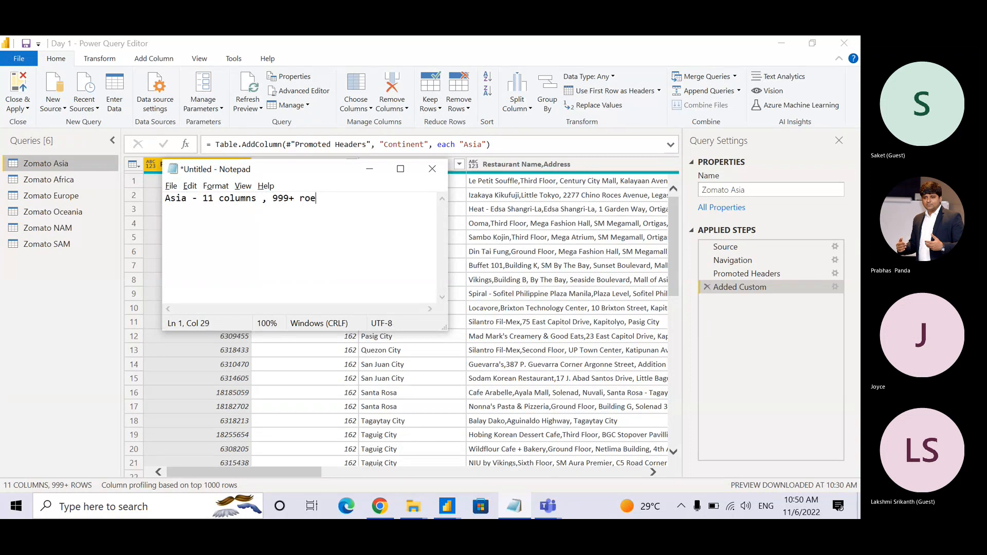
{"action": "key", "text": "BackSpace"}
{"action": "type", "text": "w"}
- Check the size of the Zomato Africa query and note "Africa - 11 columns, 59 rows" on a new line in Notepad
{"action": "key", "text": "alt+Tab"}
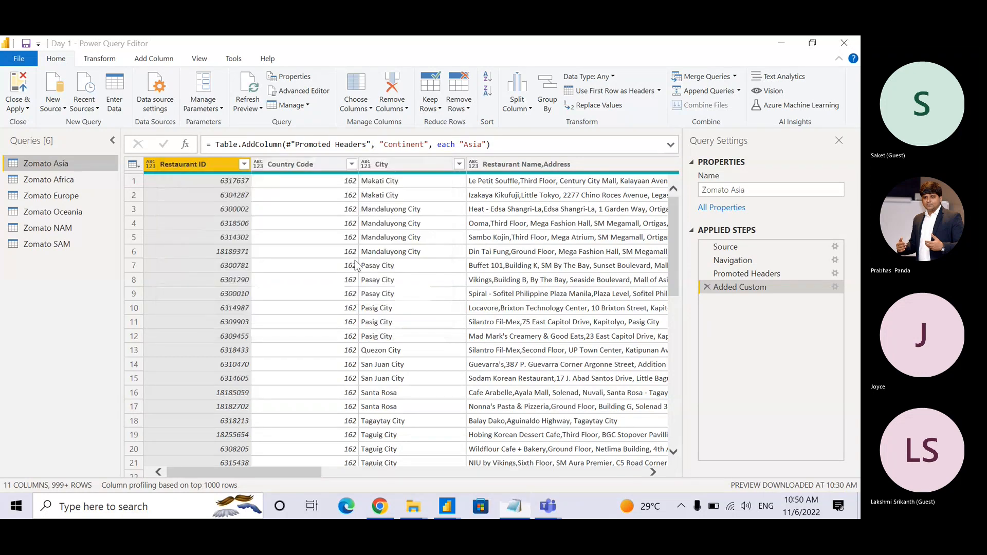
{"action": "left_click", "coordinate": [116, 180]}
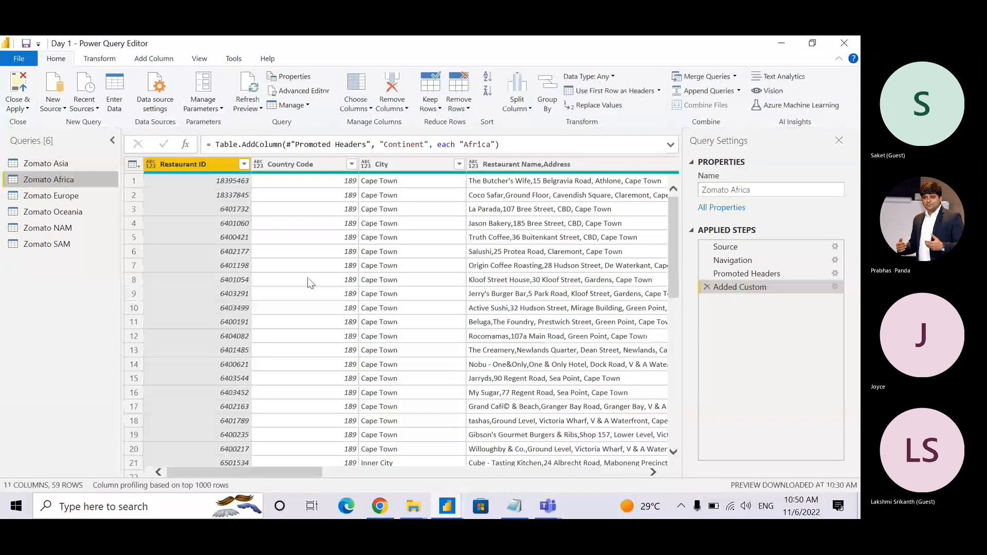
{"action": "key", "text": "alt+Tab"}
{"action": "key", "text": "Return"}
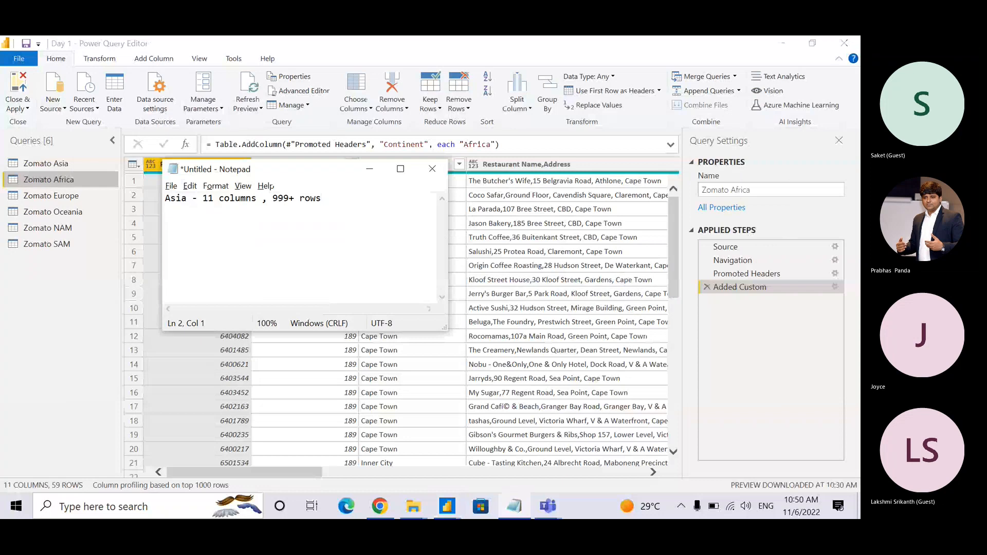
{"action": "type", "text": "Africa - 11 columns, 59 rows"}
{"action": "key", "text": "Return"}
- Check the size of the Zomato Europe query and note "Europe - 11 columns, 80 rows" in Notepad
{"action": "key", "text": "alt+Tab"}
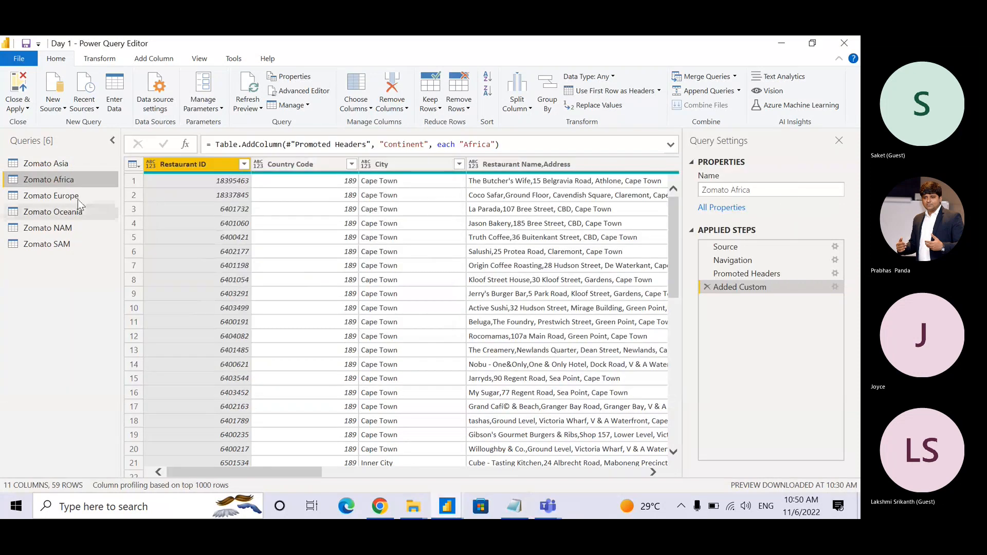
{"action": "left_click", "coordinate": [79, 196]}
{"action": "key", "text": "alt+Tab"}
{"action": "type", "text": "E"}
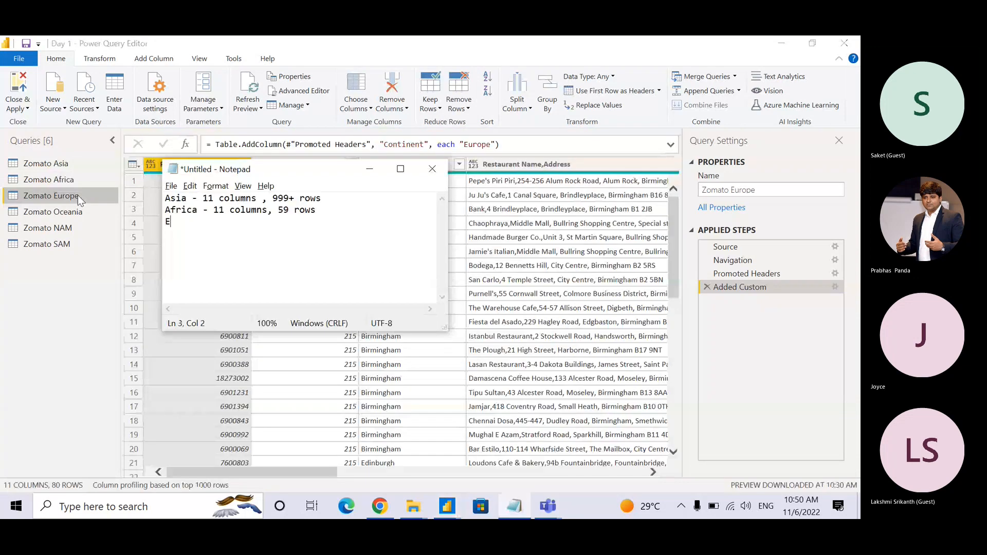
{"action": "type", "text": "urope - 11 columns, 80 rows"}
- Duplicate the Asia, Africa and Europe lines below the existing notes in Notepad
{"action": "key", "text": "shift+Up"}
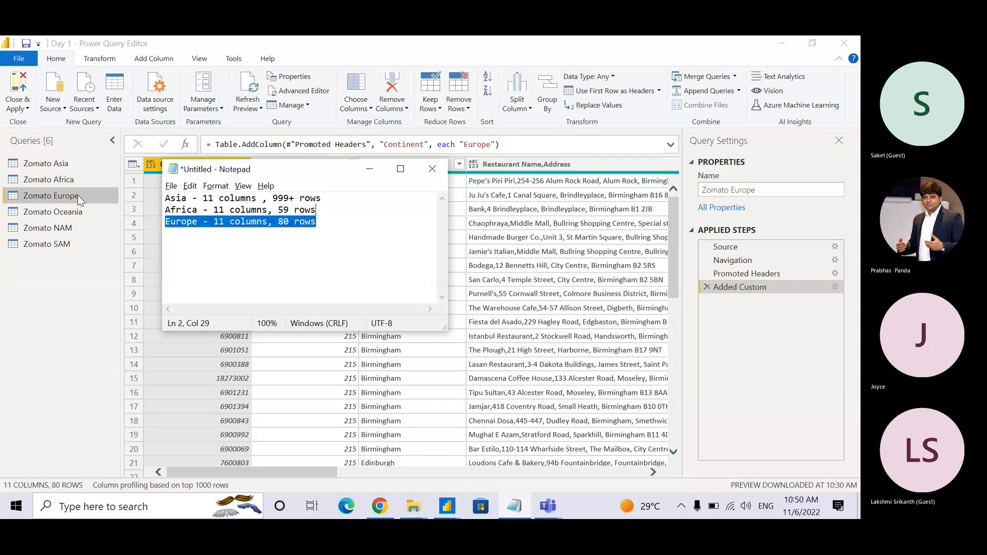
{"action": "key", "text": "shift+Up"}
{"action": "key", "text": "shift+Left"}
{"action": "key", "text": "shift+Left"}
{"action": "key", "text": "shift+Left"}
{"action": "key", "text": "shift+Left"}
{"action": "key", "text": "shift+Left"}
{"action": "key", "text": "shift+Left"}
{"action": "key", "text": "shift+Left"}
{"action": "key", "text": "shift+Left"}
{"action": "key", "text": "shift+Left"}
{"action": "key", "text": "shift+Left"}
{"action": "key", "text": "shift+Left"}
{"action": "key", "text": "shift+Left"}
{"action": "key", "text": "shift+Left"}
{"action": "key", "text": "shift+Left"}
{"action": "key", "text": "shift+Left"}
{"action": "key", "text": "shift+Left"}
{"action": "key", "text": "shift+Left"}
{"action": "key", "text": "shift+Left"}
{"action": "key", "text": "shift+Left"}
{"action": "key", "text": "shift+Left"}
{"action": "key", "text": "shift+Left"}
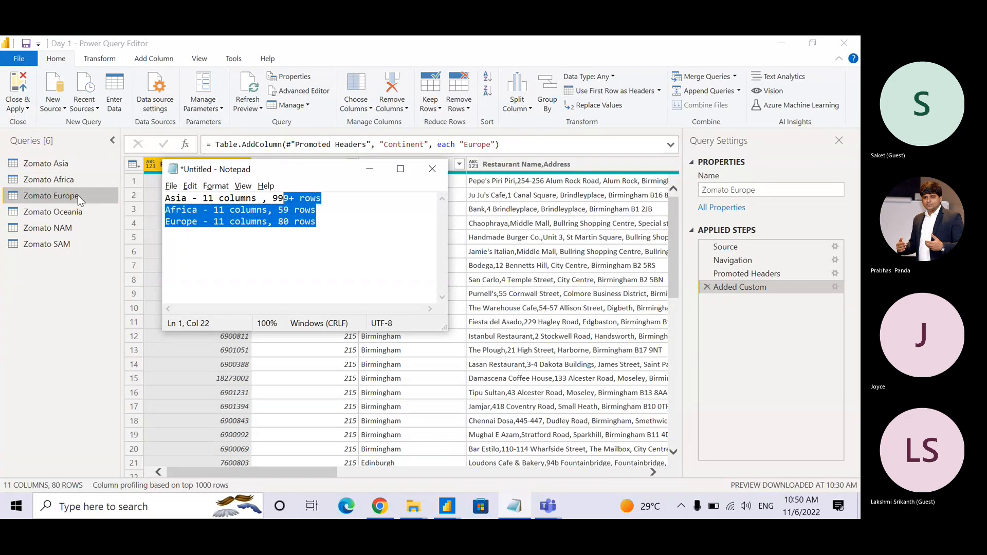
{"action": "key", "text": "ctrl+c"}
{"action": "key", "text": "Right"}
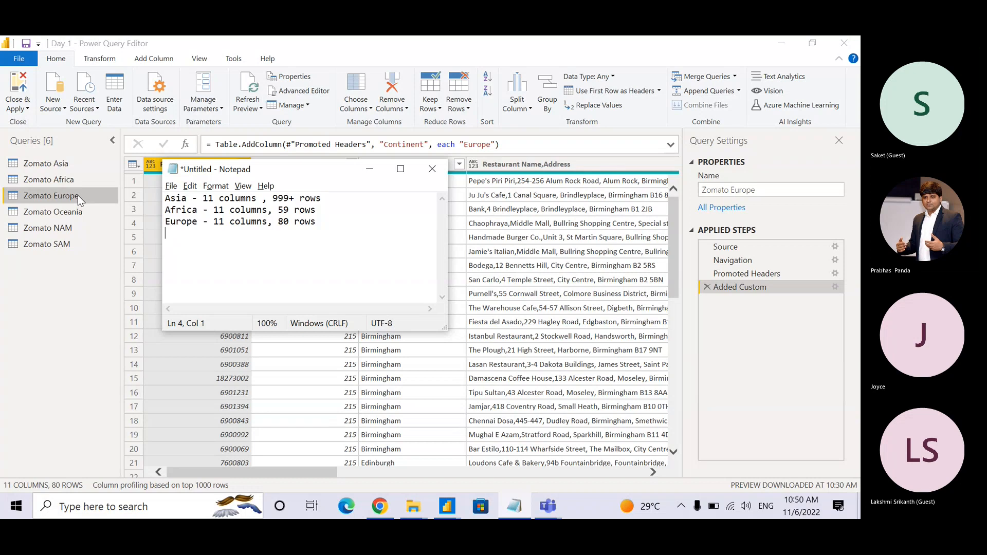
{"action": "key", "text": "Return"}
{"action": "key", "text": "ctrl+v"}
- Check the Zomato Oceania query's size and change the copied Asia line to "Oceania - 11 columns , 64 rows"
{"action": "key", "text": "Left"}
{"action": "key", "text": "Left"}
{"action": "key", "text": "Left"}
{"action": "key", "text": "Left"}
{"action": "key", "text": "Left"}
{"action": "key", "text": "Left"}
{"action": "key", "text": "Left"}
{"action": "key", "text": "Left"}
{"action": "key", "text": "Left"}
{"action": "key", "text": "Left"}
{"action": "key", "text": "Left"}
{"action": "key", "text": "Left"}
{"action": "key", "text": "Left"}
{"action": "key", "text": "Left"}
{"action": "key", "text": "Left"}
{"action": "key", "text": "Left"}
{"action": "key", "text": "Left"}
{"action": "key", "text": "Left"}
{"action": "key", "text": "Left"}
{"action": "key", "text": "Left"}
{"action": "key", "text": "Up"}
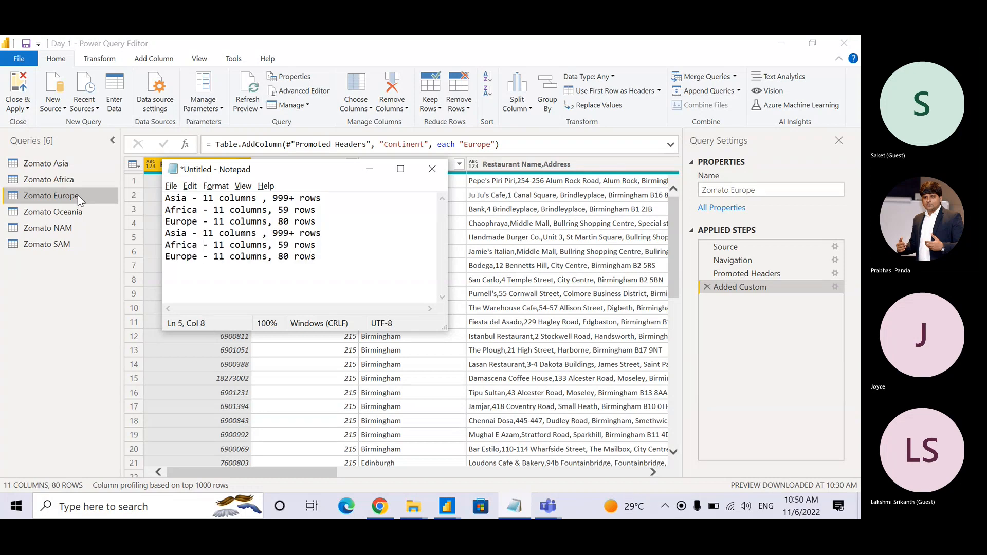
{"action": "key", "text": "Left"}
{"action": "key", "text": "Up"}
{"action": "key", "text": "Left"}
{"action": "key", "text": "Left"}
{"action": "key", "text": "BackSpace"}
{"action": "key", "text": "BackSpace"}
{"action": "key", "text": "BackSpace"}
{"action": "key", "text": "BackSpace"}
{"action": "type", "text": "Oceania"}
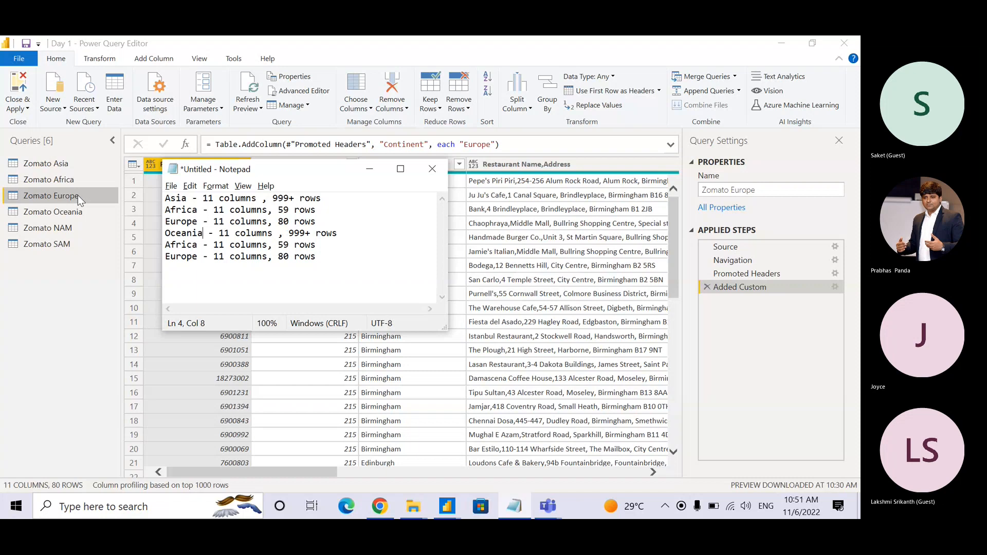
{"action": "left_click", "coordinate": [74, 212]}
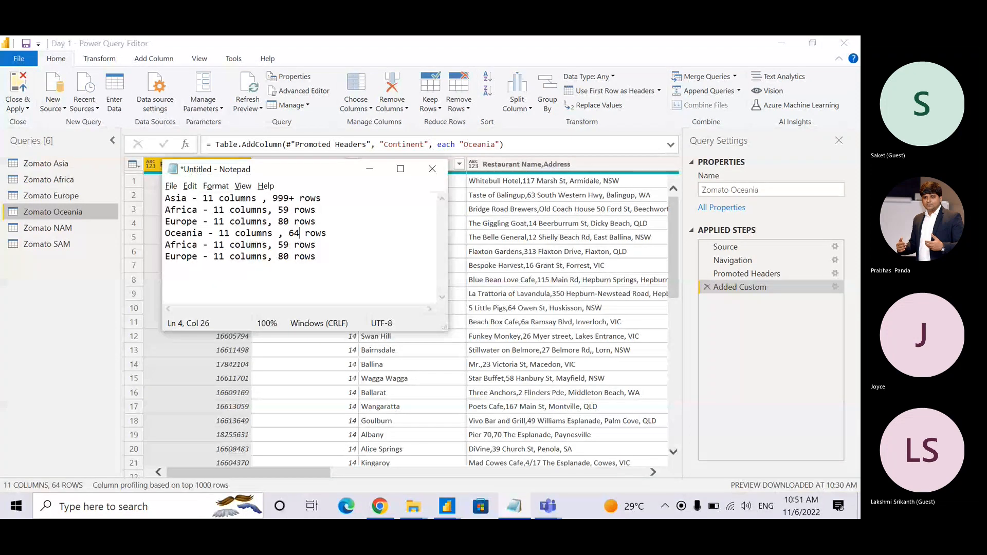
- Check the Zomato NAM query's size and change the copied Africa line to "NAM - 11 columns, 438 rows"
{"action": "left_click", "coordinate": [100, 232]}
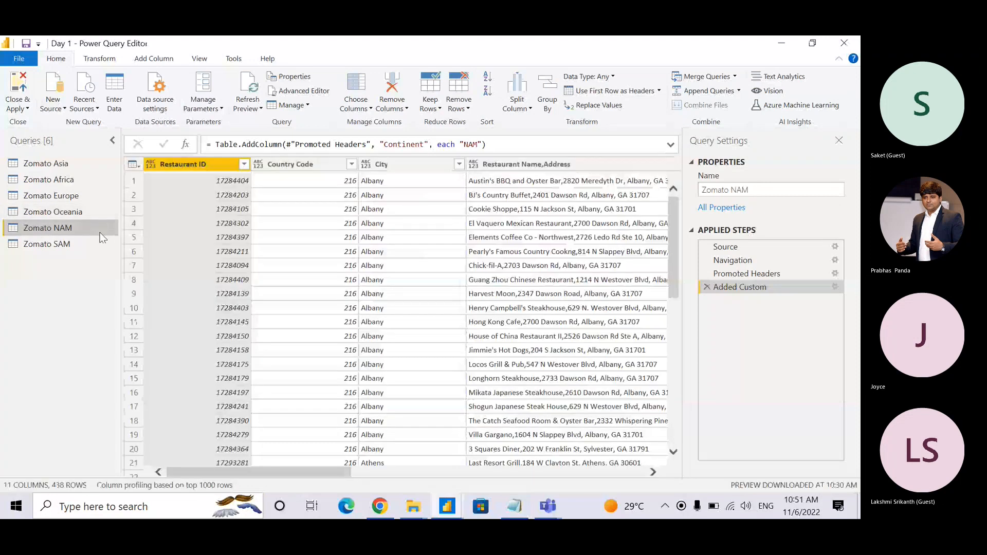
{"action": "key", "text": "alt+Tab"}
{"action": "key", "text": "shift+Right"}
{"action": "key", "text": "shift+Right"}
{"action": "type", "text": "438"}
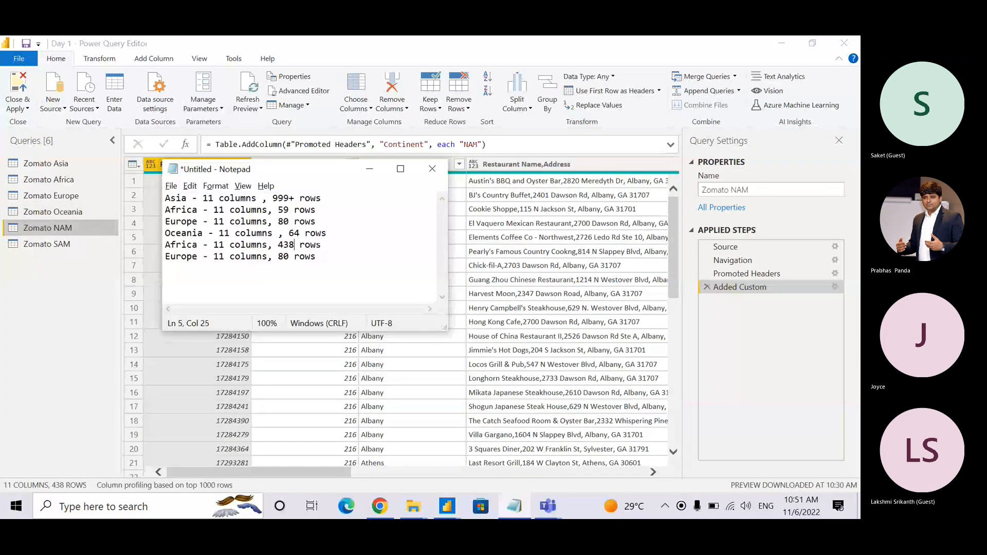
{"action": "key", "text": "Left"}
{"action": "key", "text": "Left"}
{"action": "key", "text": "Left"}
{"action": "key", "text": "Left"}
{"action": "key", "text": "Left"}
{"action": "key", "text": "Left"}
{"action": "key", "text": "Left"}
{"action": "key", "text": "Left"}
{"action": "key", "text": "Left"}
{"action": "key", "text": "Left"}
{"action": "key", "text": "Left"}
{"action": "key", "text": "Left"}
{"action": "key", "text": "Left"}
{"action": "key", "text": "Left"}
{"action": "key", "text": "Left"}
{"action": "key", "text": "Left"}
{"action": "key", "text": "Left"}
{"action": "key", "text": "Left"}
{"action": "key", "text": "Left"}
{"action": "key", "text": "Left"}
{"action": "key", "text": "Right"}
{"action": "key", "text": "Right"}
{"action": "key", "text": "shift+Left"}
{"action": "key", "text": "shift+Left"}
{"action": "key", "text": "shift+Left"}
{"action": "key", "text": "shift+Left"}
{"action": "key", "text": "shift+Left"}
{"action": "key", "text": "shift+Left"}
{"action": "type", "text": "NAM"}
- Check the Zomato SAM query's size and change the copied Europe line to "SAM - 11 columns, 60 rows"
{"action": "key", "text": "Down"}
{"action": "key", "text": "Right"}
{"action": "key", "text": "Right"}
{"action": "key", "text": "Right"}
{"action": "key", "text": "shift+Left"}
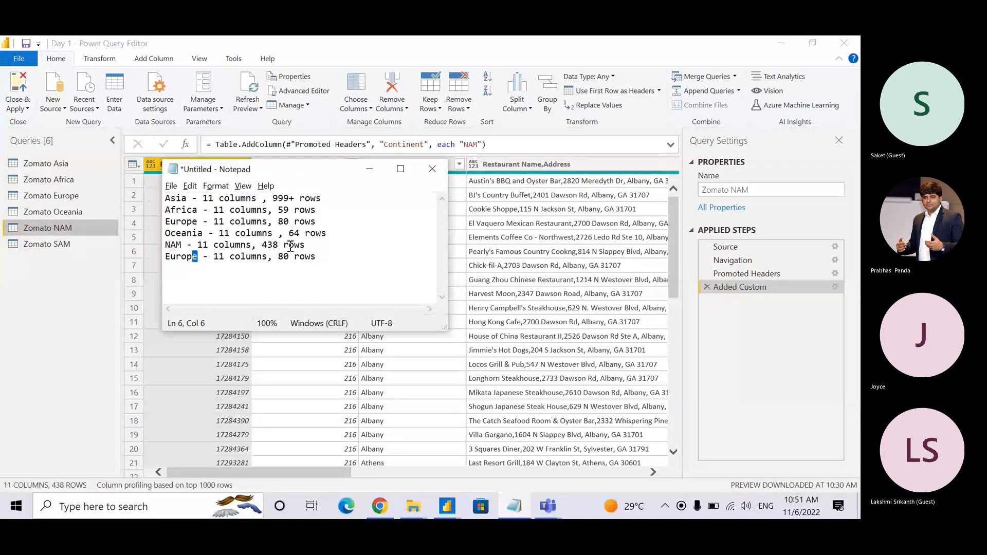
{"action": "key", "text": "shift+Left"}
{"action": "key", "text": "shift+Left"}
{"action": "key", "text": "shift+Left"}
{"action": "key", "text": "shift+Left"}
{"action": "key", "text": "shift+Left"}
{"action": "type", "text": "SAM"}
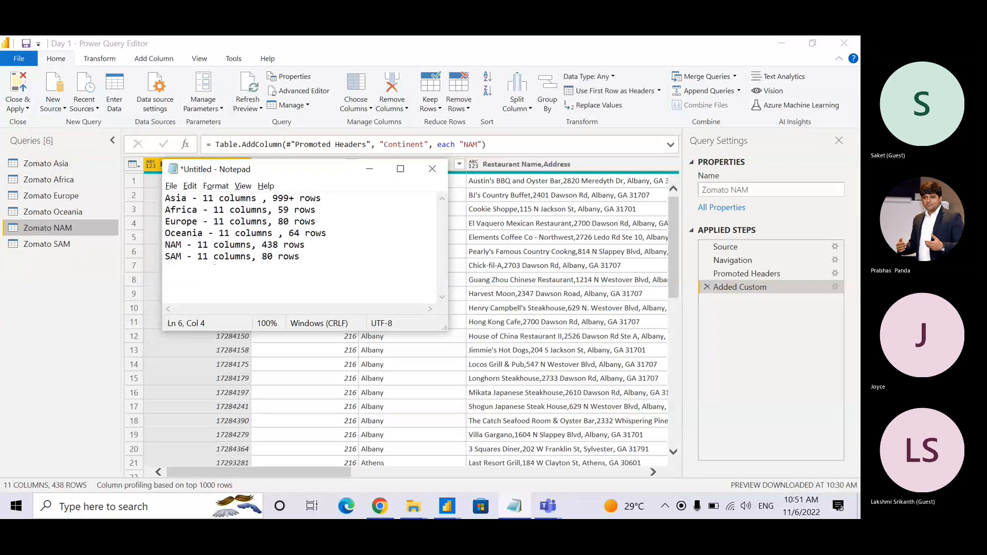
{"action": "left_click", "coordinate": [43, 243]}
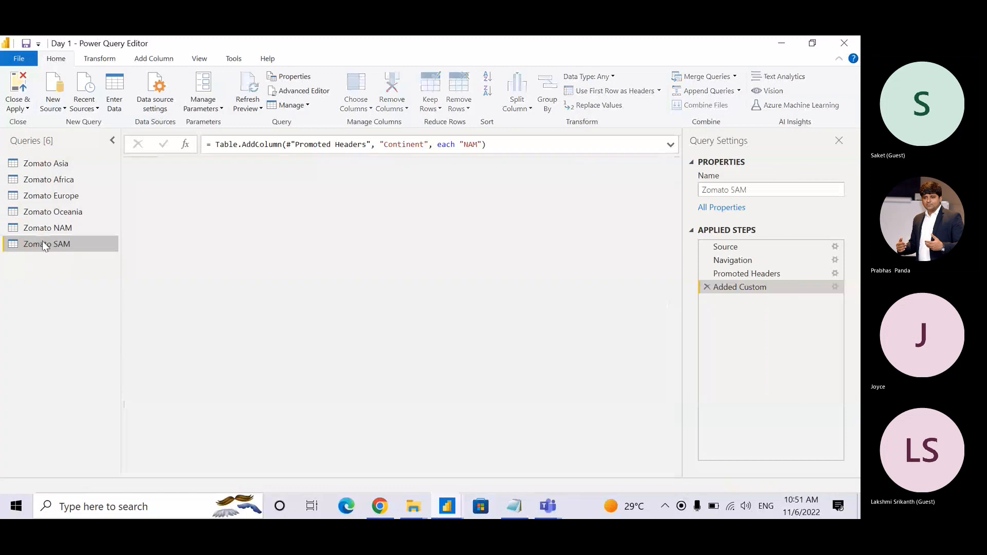
{"action": "key", "text": "alt+Tab"}
{"action": "double_click", "coordinate": [267, 256]}
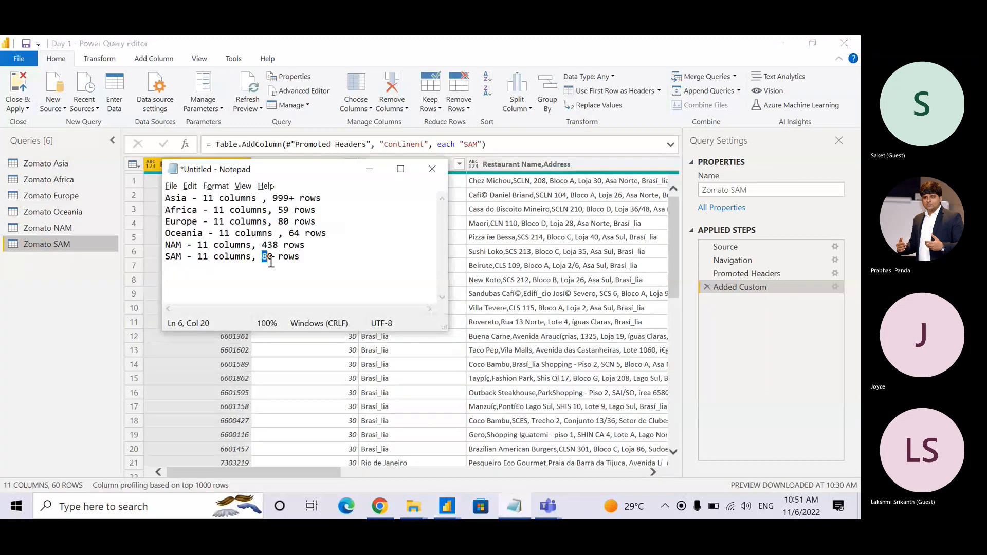
{"action": "type", "text": "60"}
- Copy all the query size notes from Notepad and send them in the Teams meeting chat
{"action": "key", "text": "ctrl+a"}
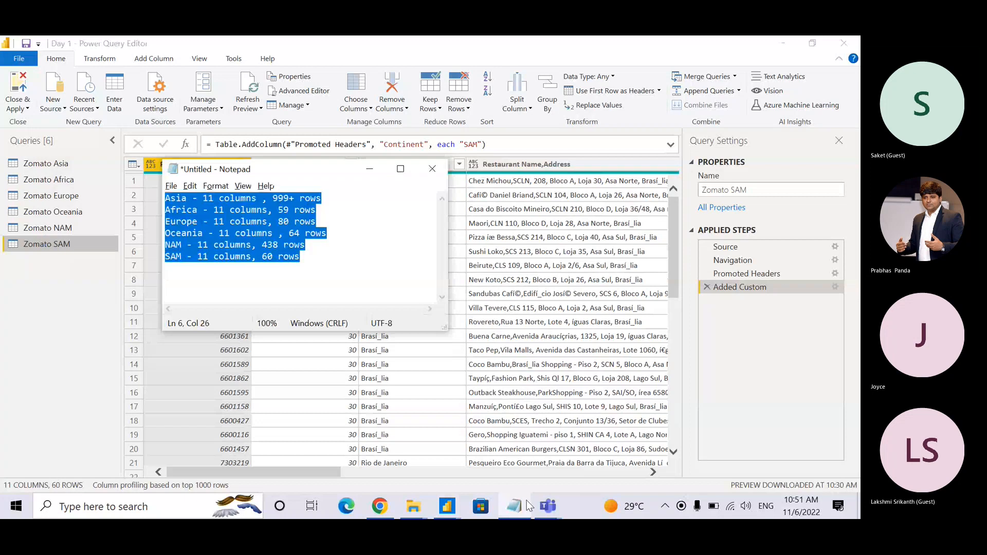
{"action": "mouse_move", "coordinate": [546, 506]}
{"action": "left_click", "coordinate": [622, 448]}
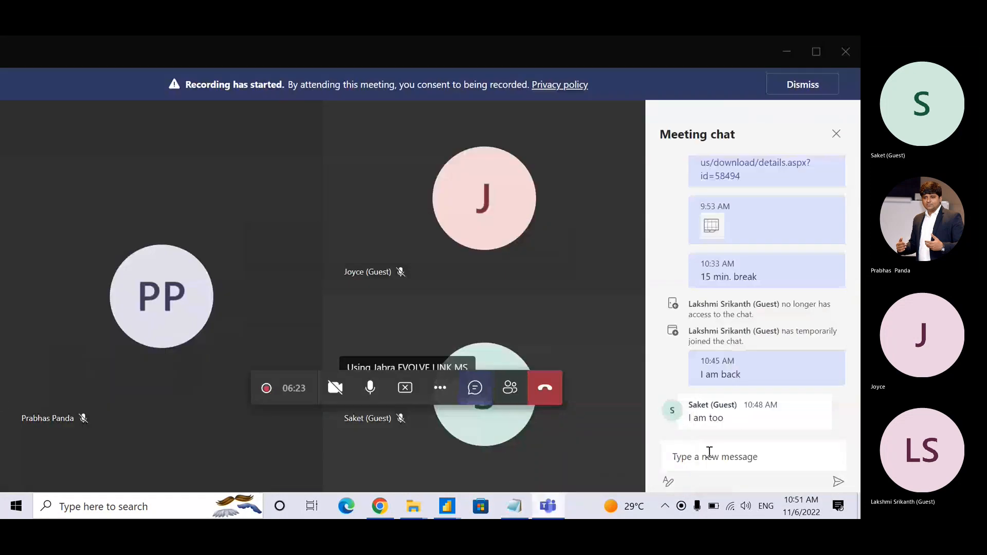
{"action": "left_click", "coordinate": [712, 452]}
{"action": "key", "text": "ctrl+v"}
{"action": "key", "text": "Return"}
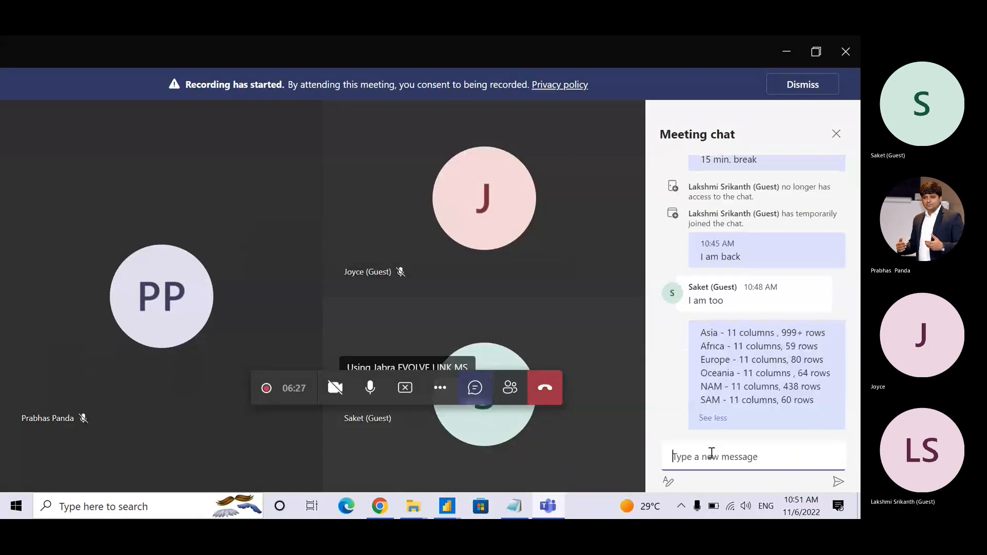
- Minimize the Notepad notes and switch back to the Power Query Editor
{"action": "key", "text": "alt+Tab"}
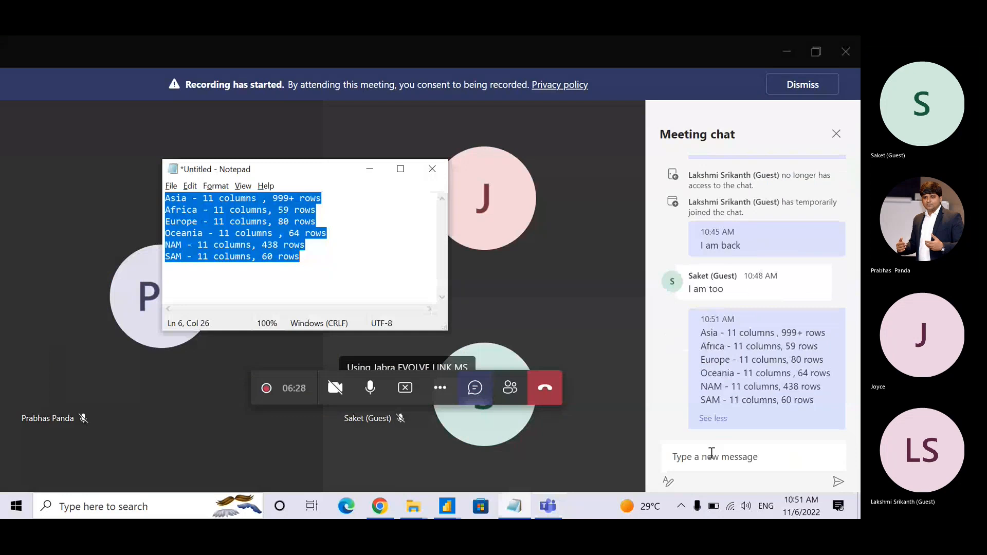
{"action": "left_click", "coordinate": [368, 178]}
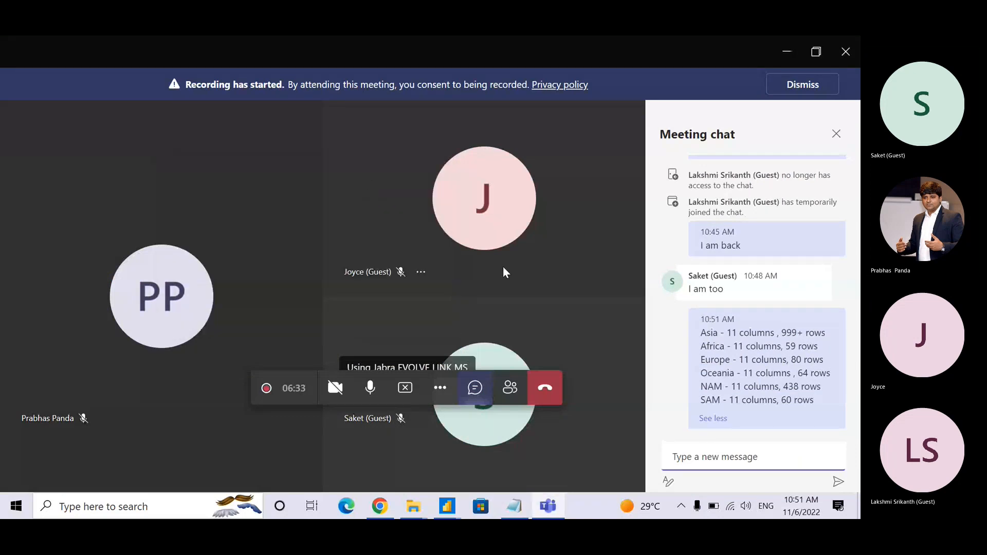
{"action": "key", "text": "alt+Tab"}
{"action": "key", "text": "alt+Tab"}
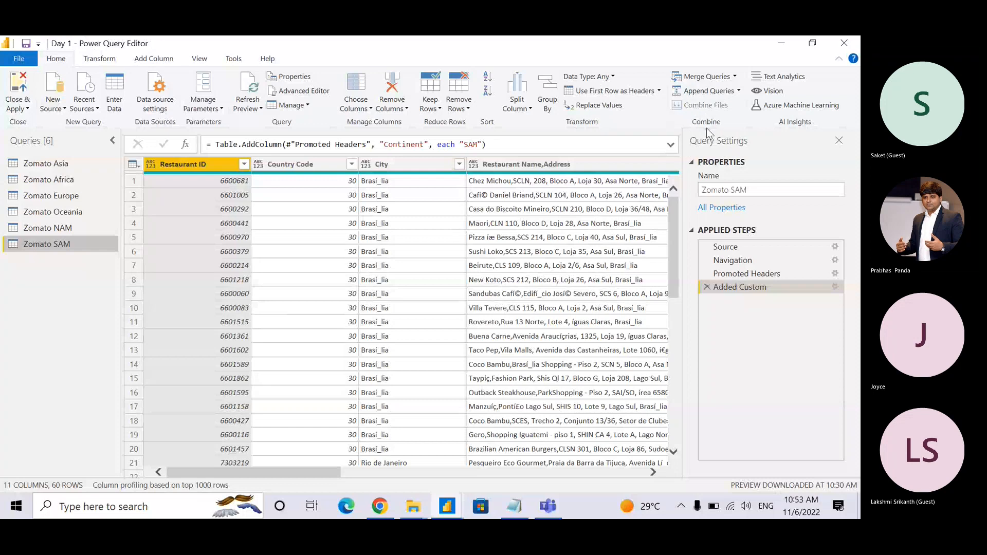
{"action": "key", "text": "ctrl"}
{"action": "left_click", "coordinate": [698, 94]}
{"action": "left_click", "coordinate": [708, 94]}
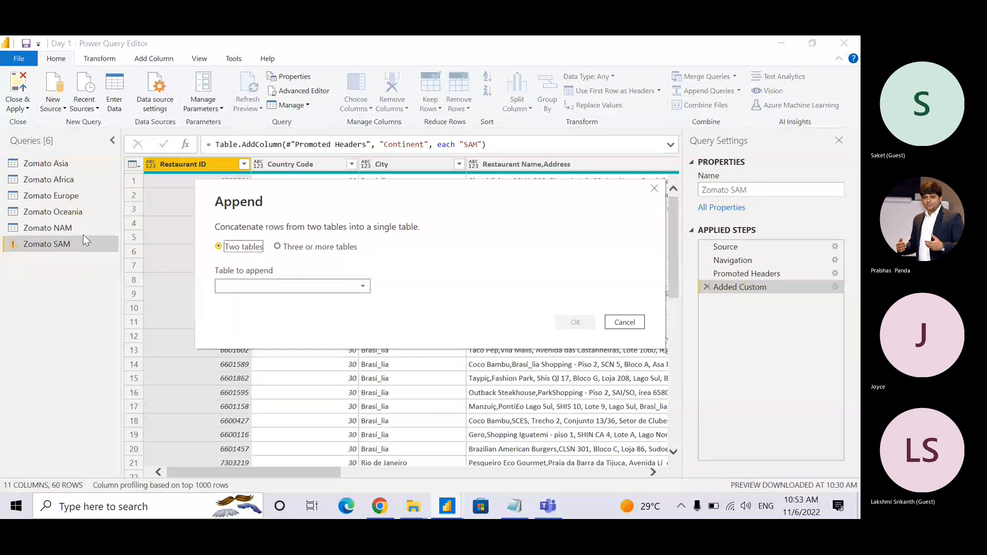
{"action": "left_click", "coordinate": [14, 249]}
{"action": "left_click", "coordinate": [13, 250]}
{"action": "key", "text": "Escape"}
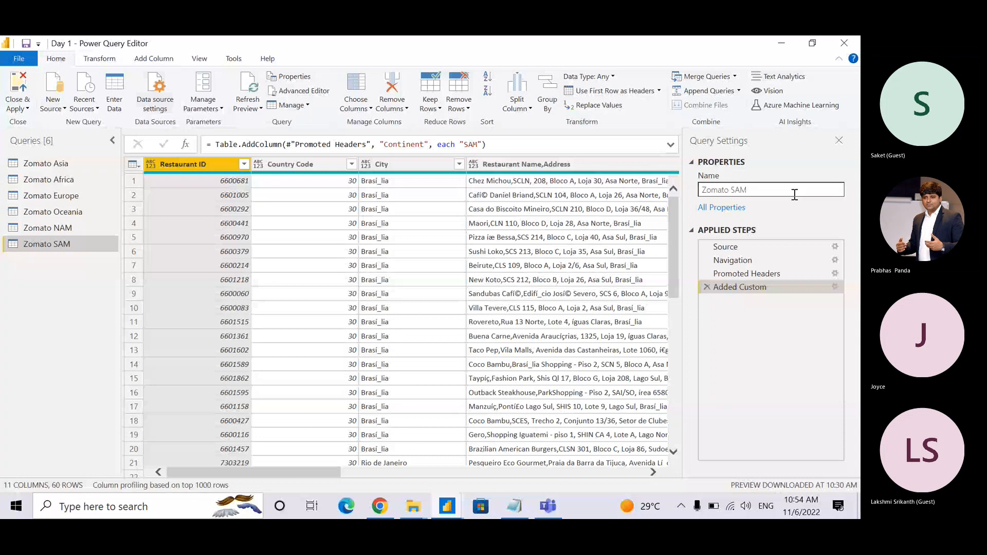
- Start Append Queries as New and choose to combine three or more tables
{"action": "left_click", "coordinate": [739, 91]}
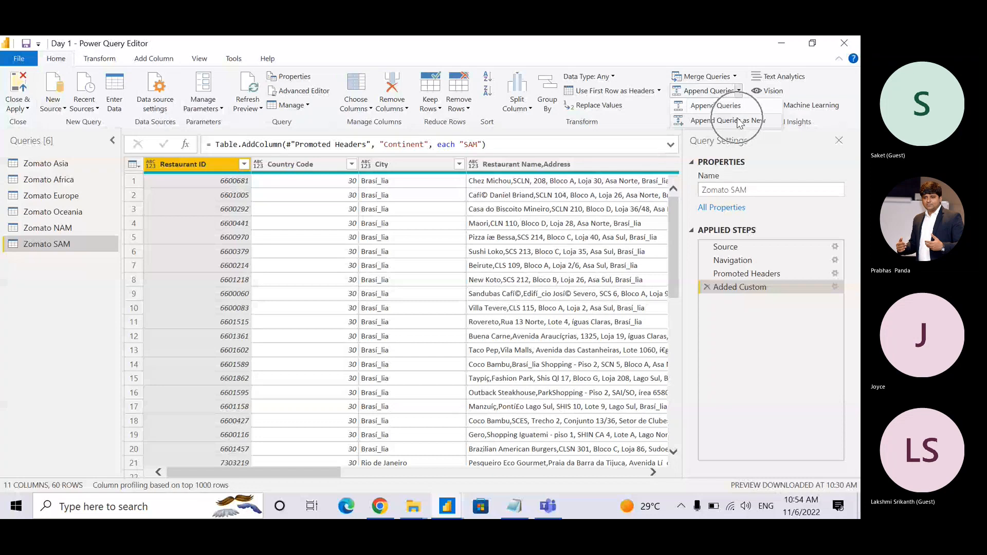
{"action": "left_click", "coordinate": [739, 121]}
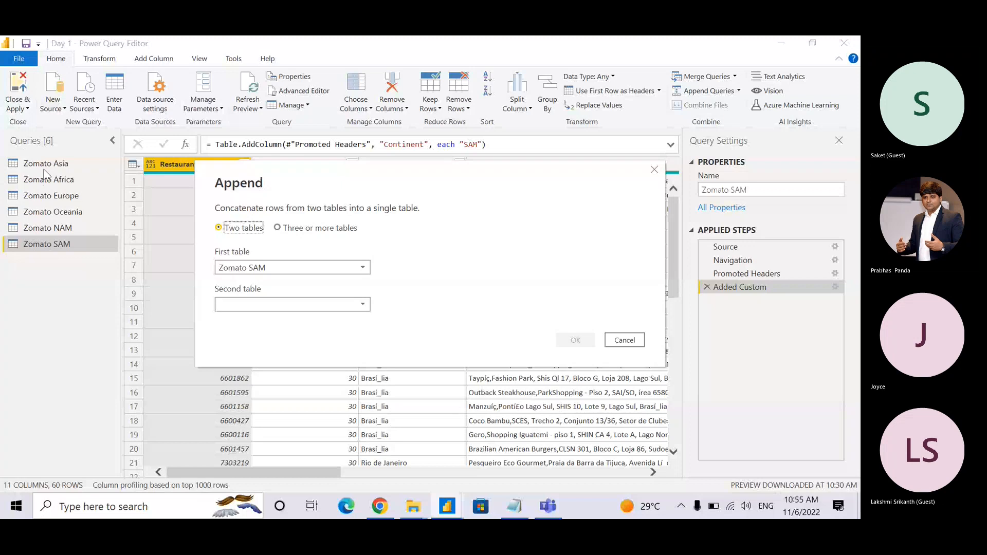
{"action": "left_click", "coordinate": [245, 229]}
{"action": "left_click", "coordinate": [293, 229]}
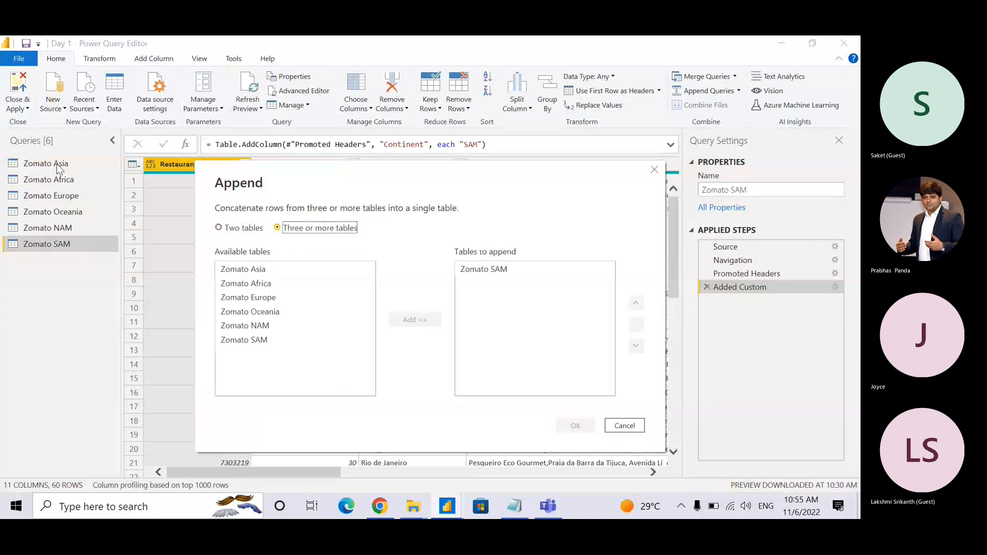
{"action": "left_click", "coordinate": [332, 227]}
{"action": "left_click", "coordinate": [333, 228]}
- Remove the preselected Zomato SAM from the tables to append
{"action": "left_click", "coordinate": [487, 271]}
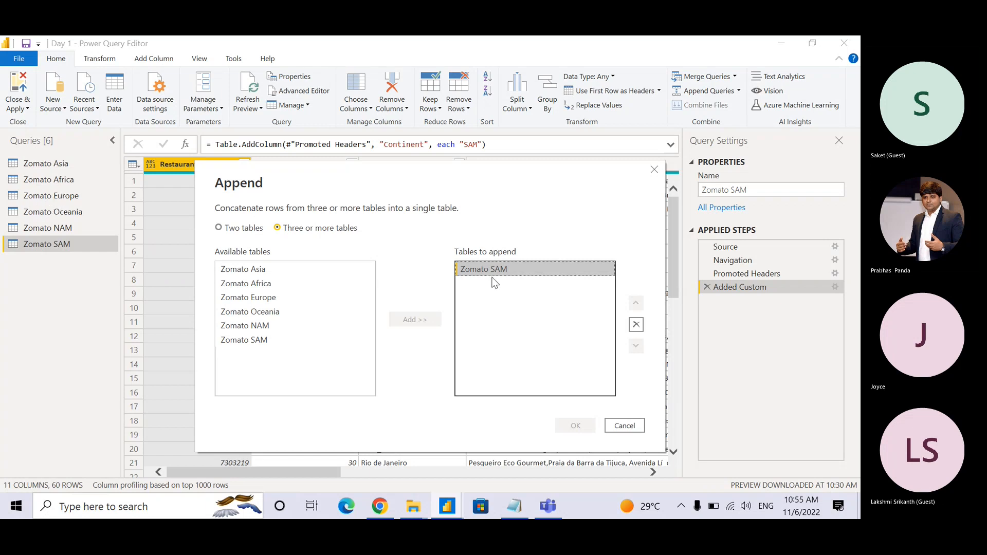
{"action": "left_click", "coordinate": [636, 326]}
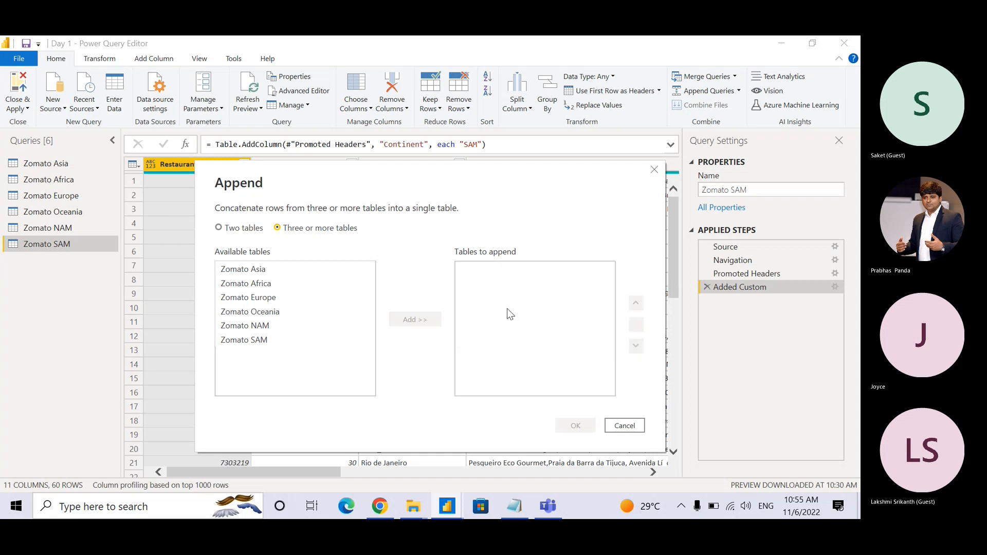
{"action": "key", "text": "ctrl"}
{"action": "key", "text": "ctrl"}
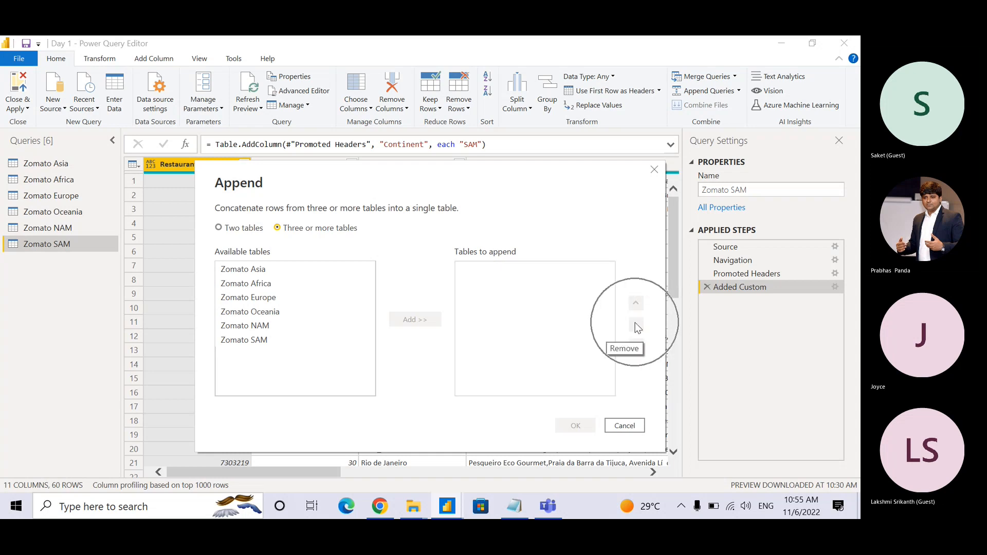
- Append all six tables, Zomato Asia, Africa, Europe, Oceania, NAM and SAM, into a new query
{"action": "left_click", "coordinate": [304, 269]}
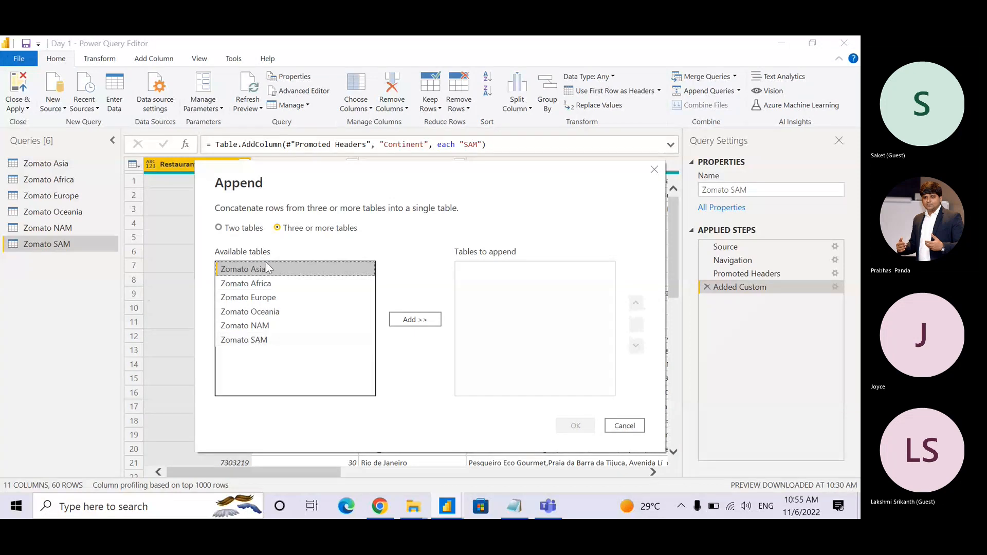
{"action": "left_click", "coordinate": [261, 341], "text": "shift"}
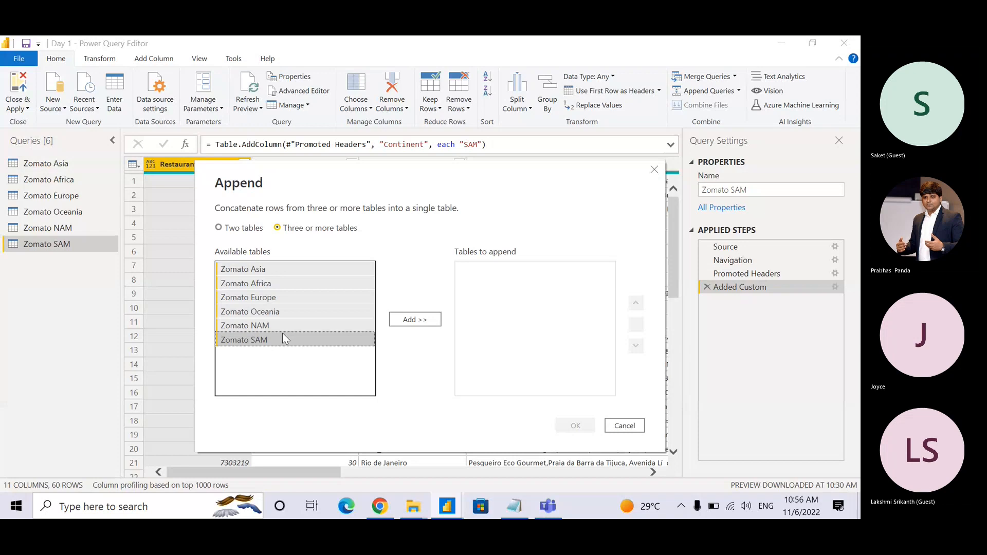
{"action": "left_click", "coordinate": [411, 322]}
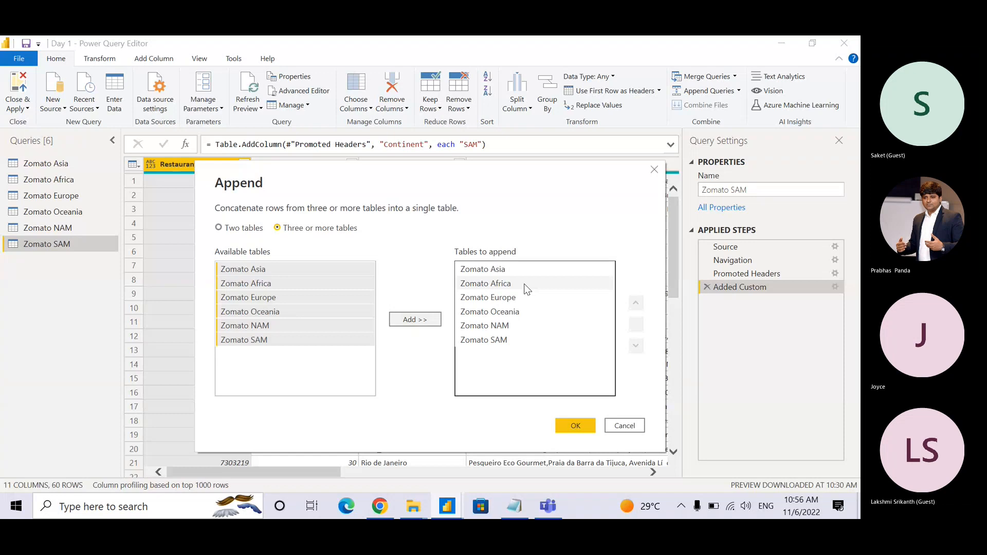
{"action": "left_click", "coordinate": [591, 429]}
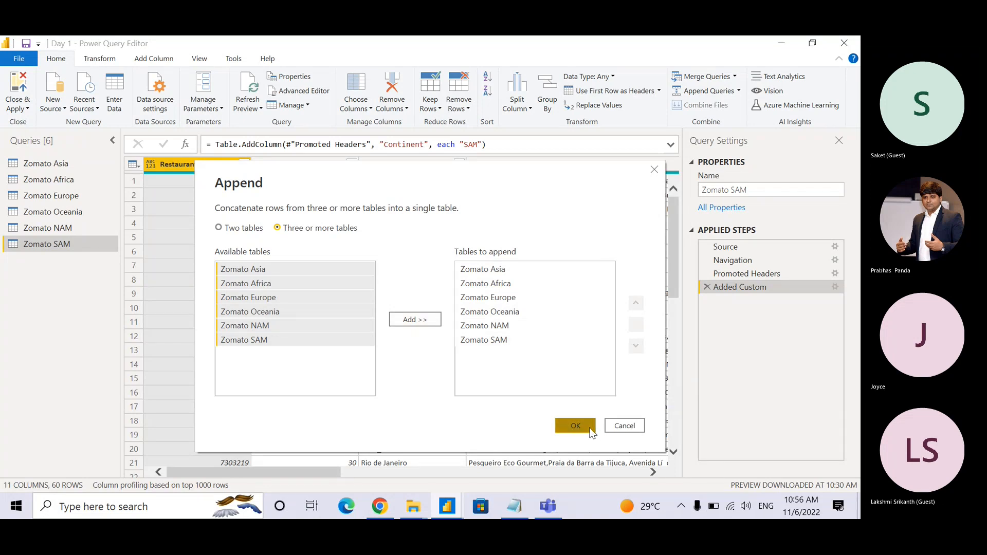
- Confirm the append of the six Zomato tables and rename the resulting query as Consolidated
{"action": "left_click", "coordinate": [591, 430]}
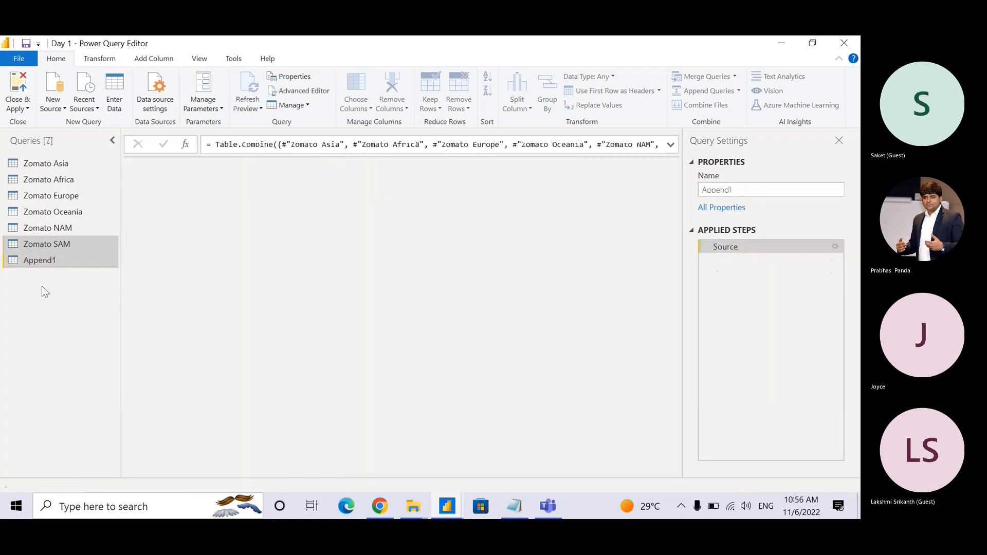
{"action": "left_click", "coordinate": [42, 261]}
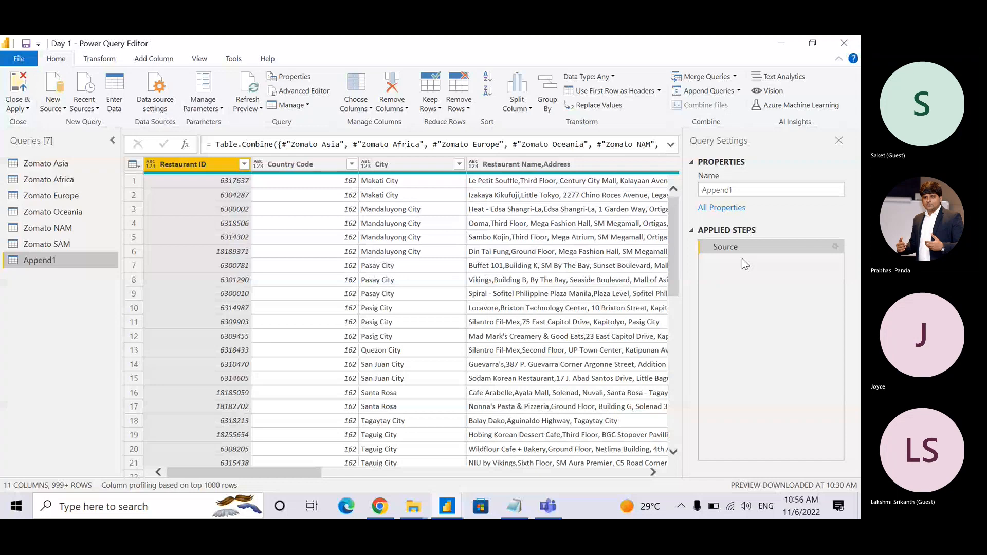
{"action": "type", "text": "Consolidated"}
{"action": "key", "text": "Return"}
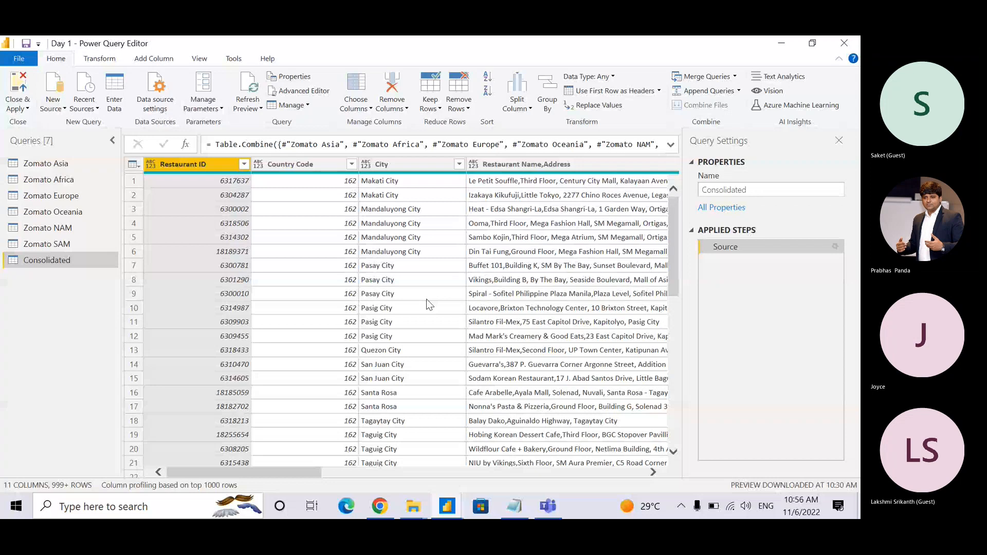
- Review the append settings behind the Consolidated query's Source step, including the available tables and tables to append, and cancel without changes
{"action": "left_click", "coordinate": [739, 91]}
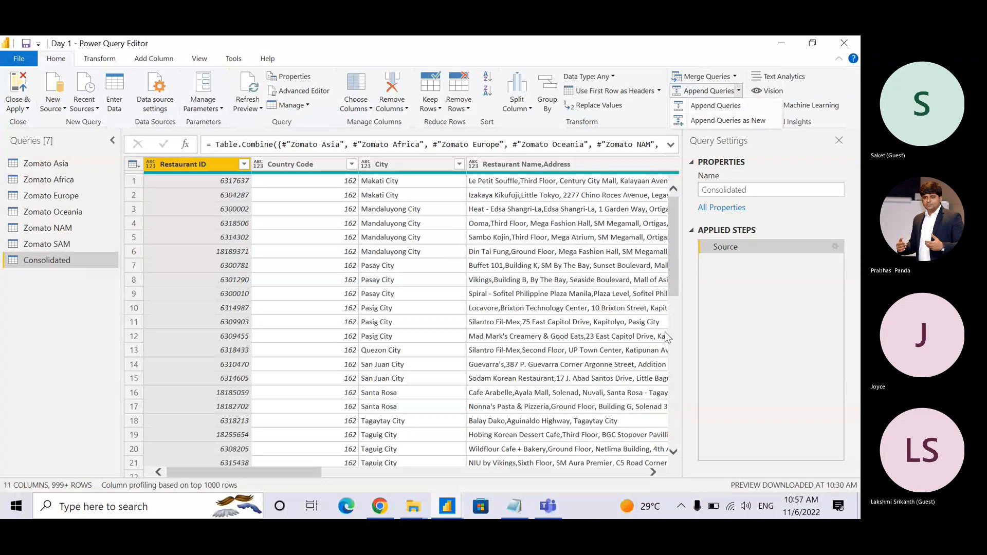
{"action": "left_click", "coordinate": [844, 280]}
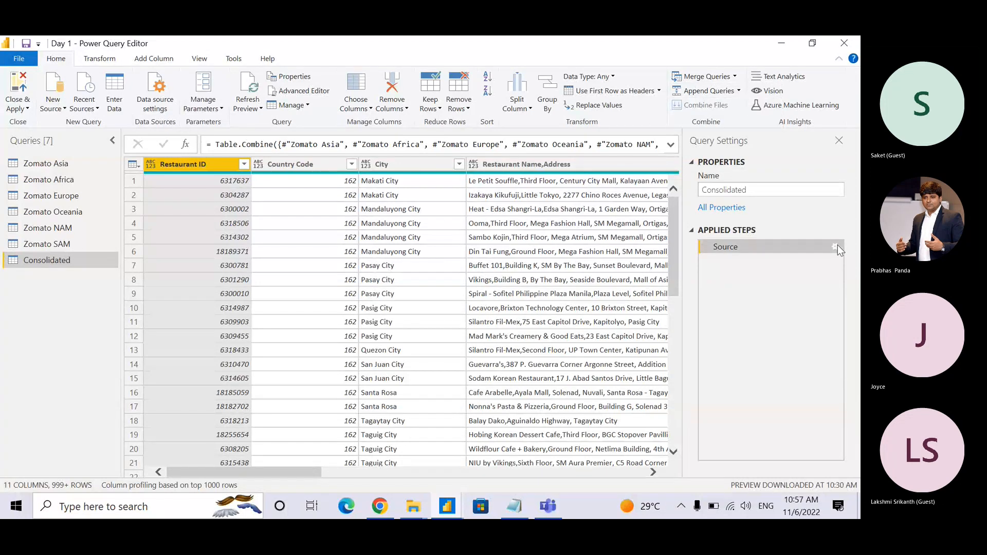
{"action": "left_click", "coordinate": [837, 248]}
{"action": "left_click", "coordinate": [307, 186]}
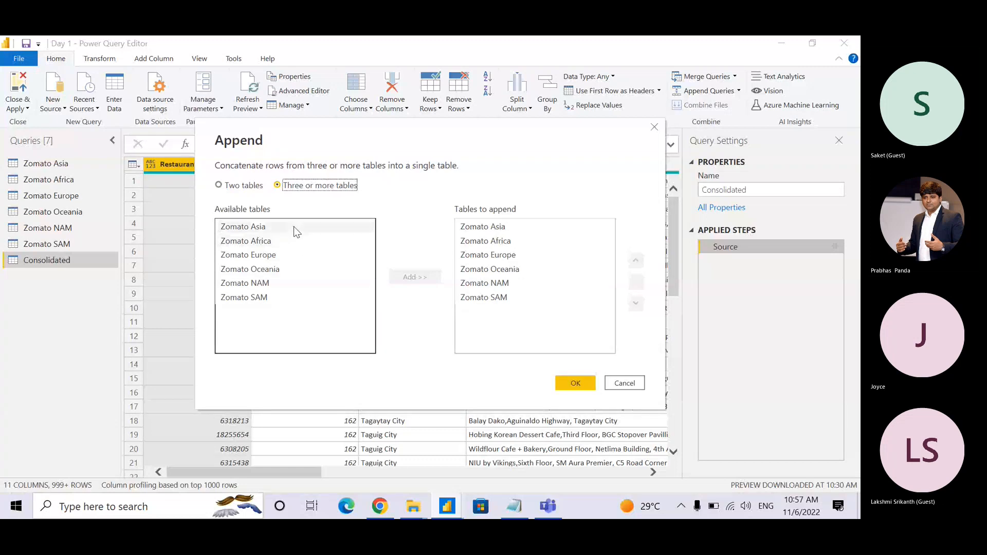
{"action": "key", "text": "Tab"}
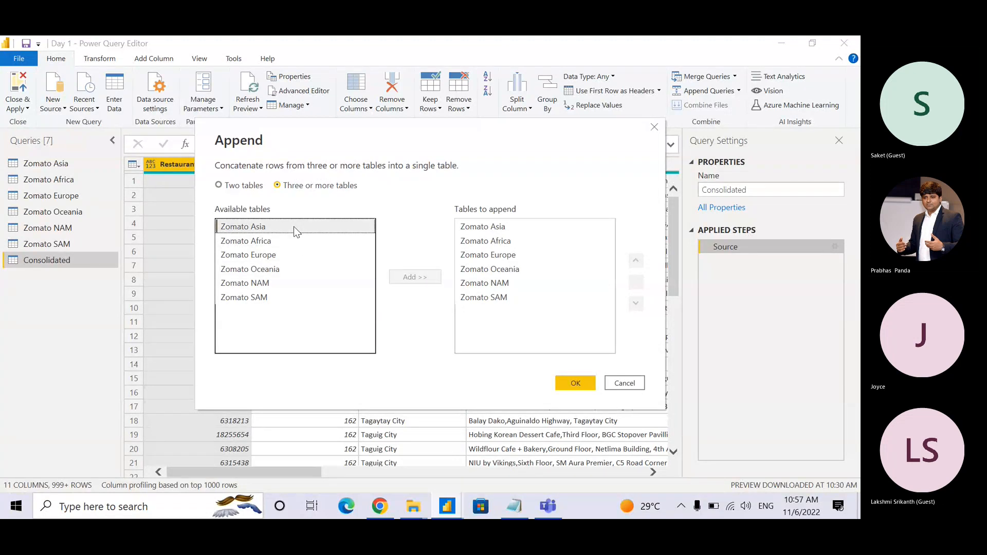
{"action": "left_click", "coordinate": [294, 227]}
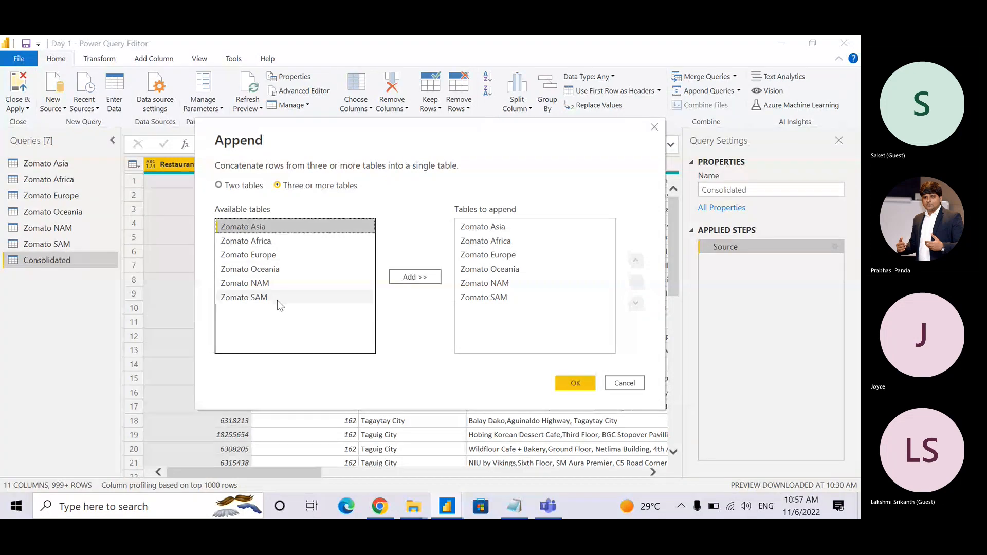
{"action": "left_click", "coordinate": [277, 299], "text": "shift"}
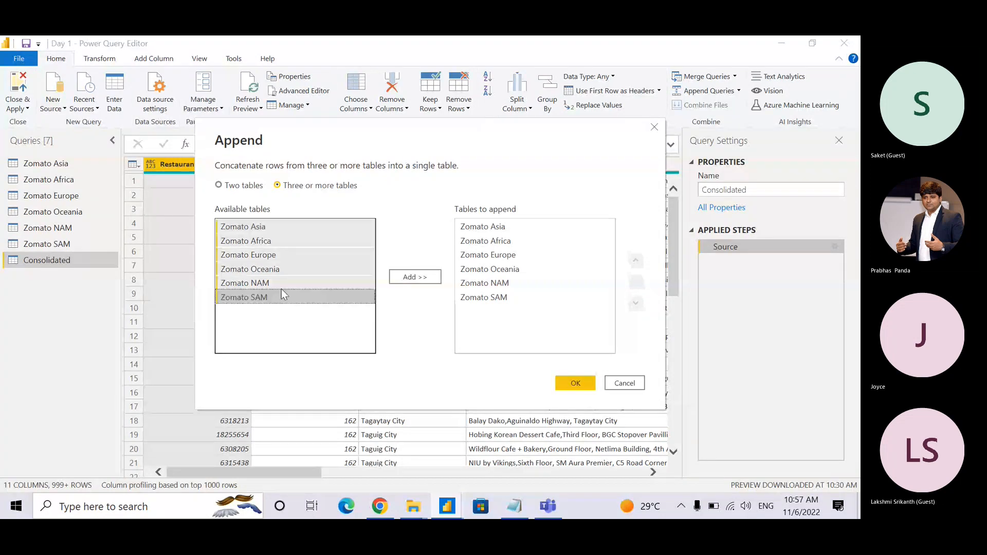
{"action": "left_click", "coordinate": [416, 280]}
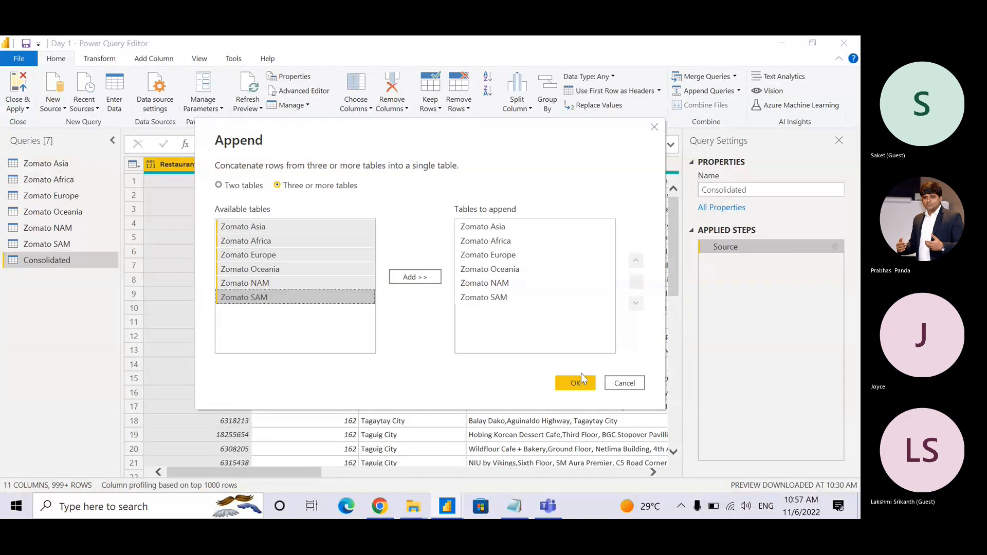
{"action": "left_click", "coordinate": [641, 385]}
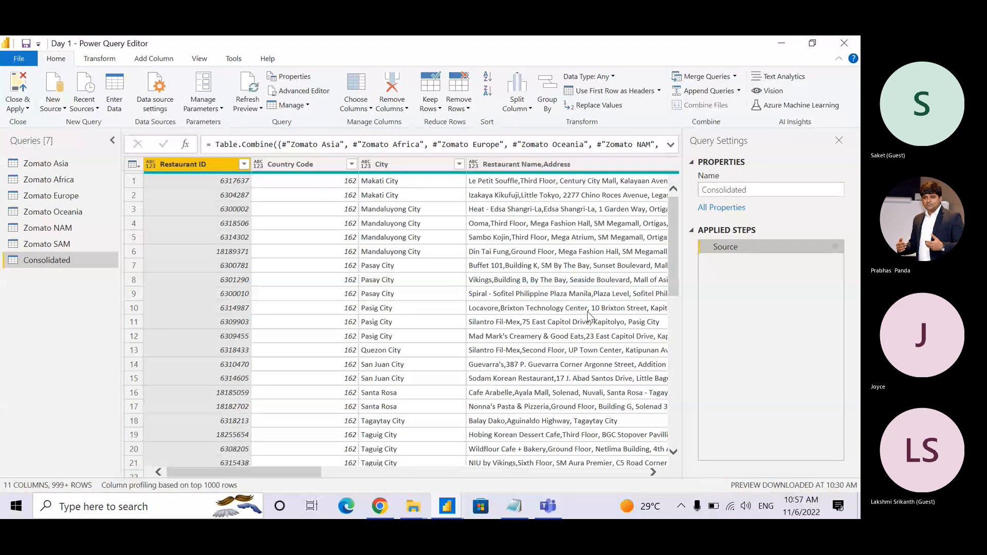
{"action": "key", "text": "alt+Tab"}
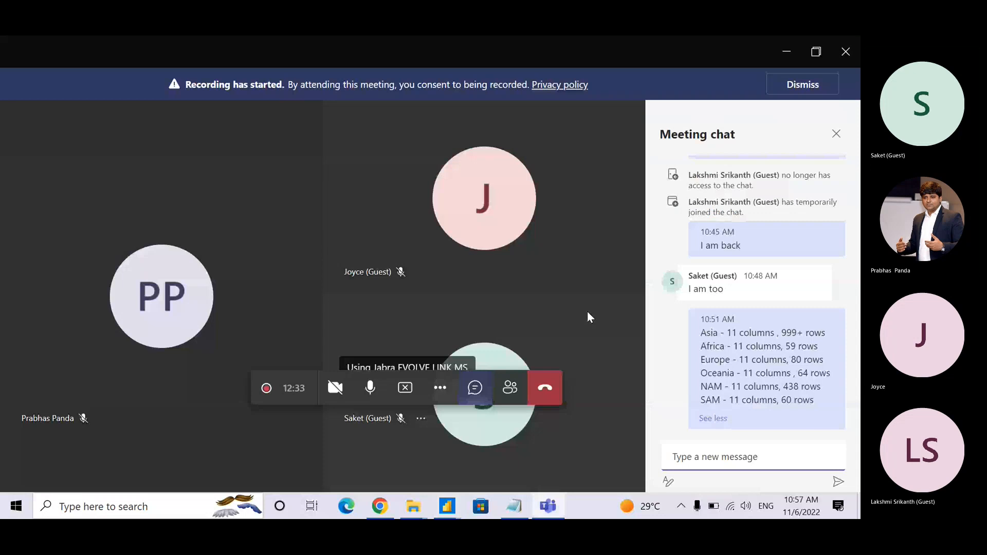
{"action": "key", "text": "alt+Tab"}
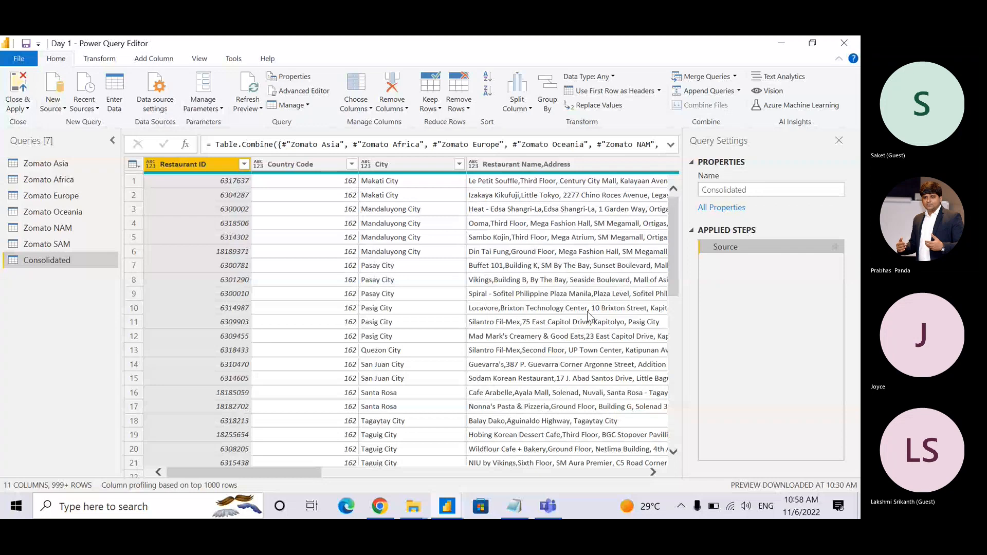
{"action": "left_click", "coordinate": [587, 312]}
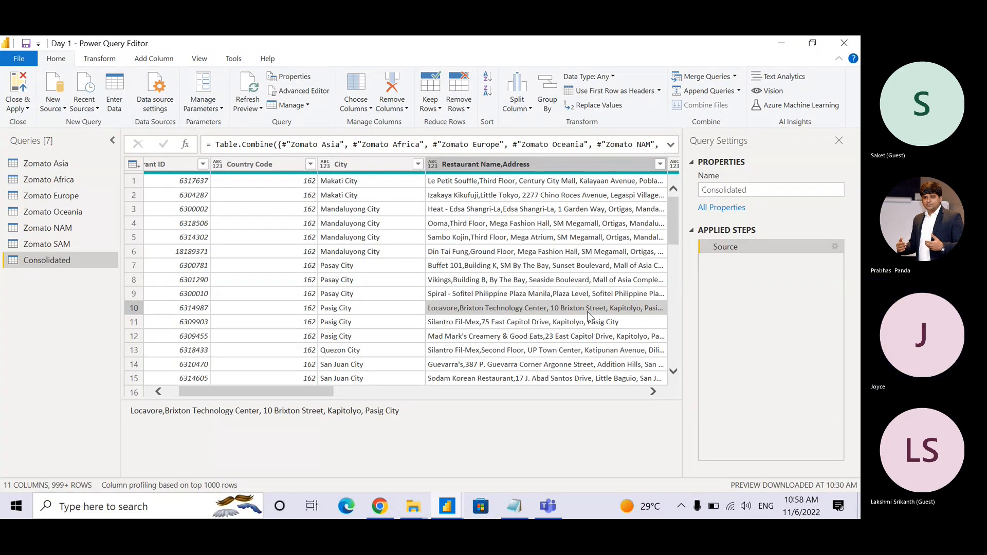
{"action": "key", "text": "alt+Tab"}
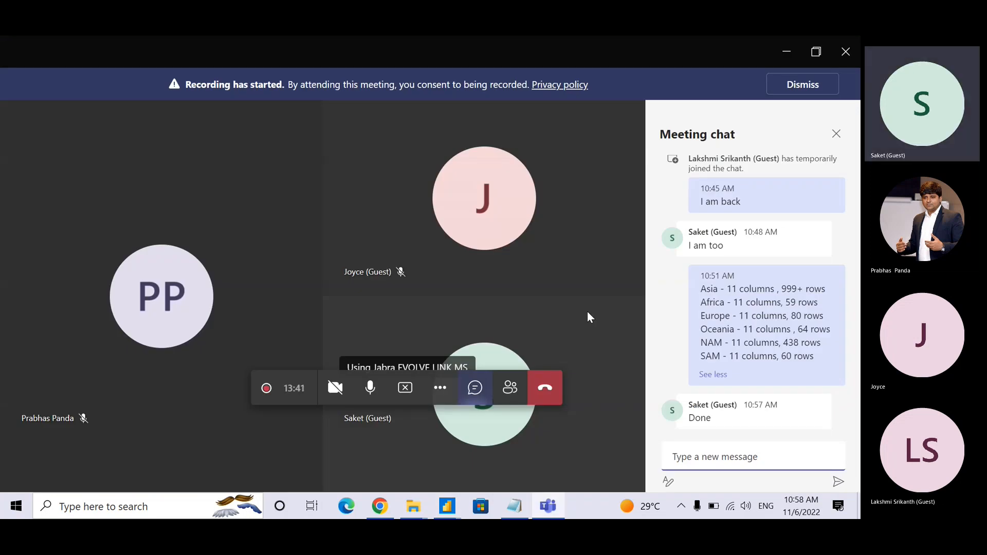
{"action": "key", "text": "alt+Tab"}
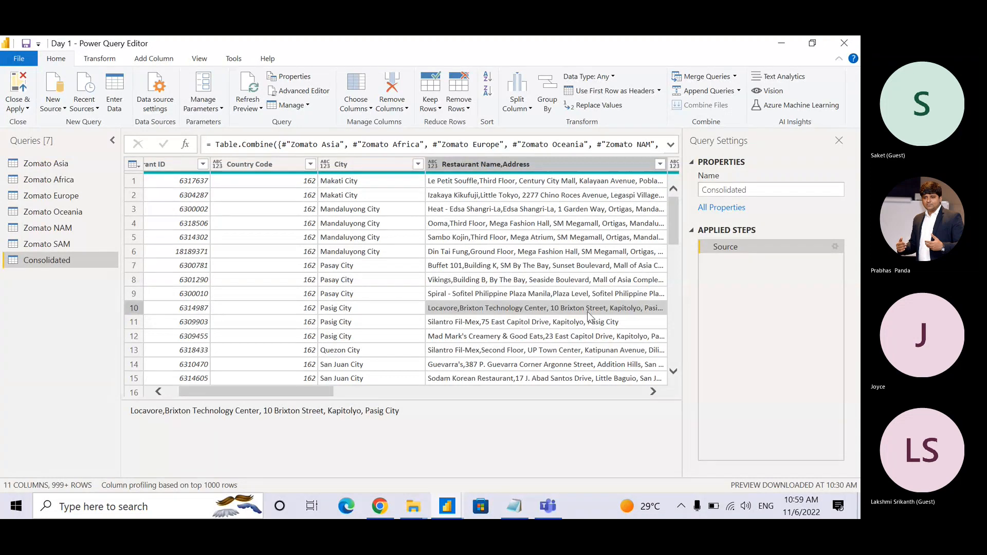
{"action": "key", "text": "alt+Tab"}
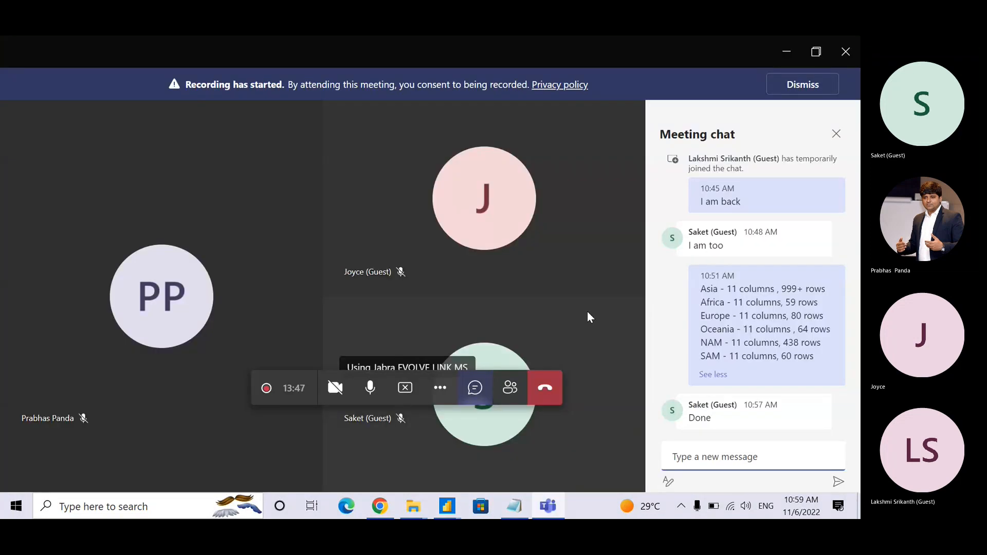
{"action": "key", "text": "alt+Tab"}
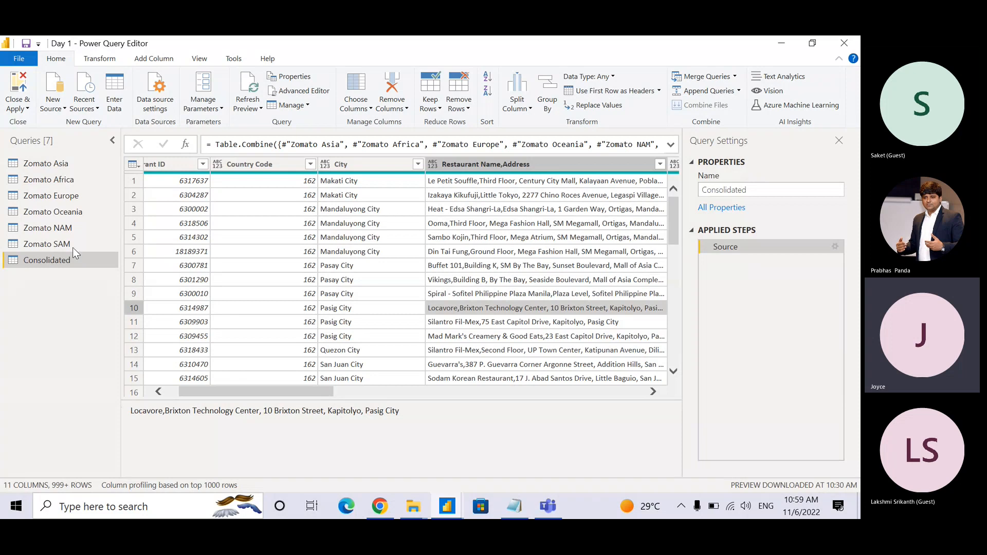
- Examine the Continent columns of the Zomato Asia and Zomato Oceania queries and compare them with the Continent column in Consolidated
{"action": "left_click", "coordinate": [79, 161]}
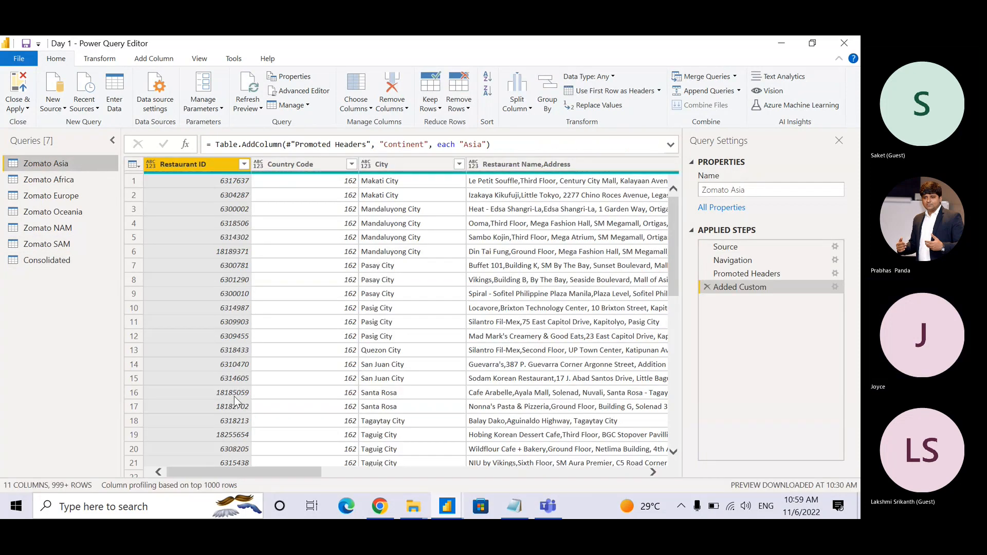
{"action": "left_click_drag", "start_coordinate": [314, 472], "coordinate": [637, 493]}
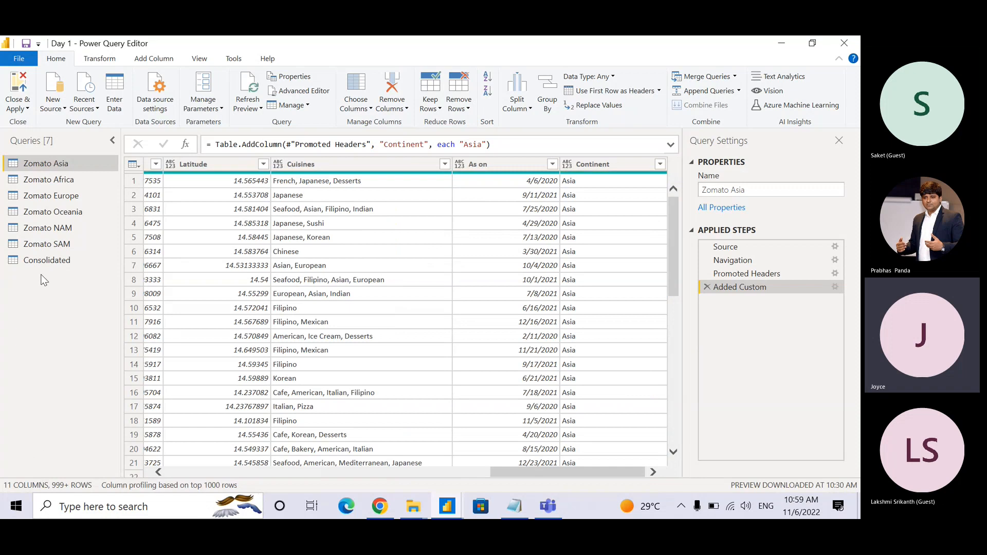
{"action": "left_click", "coordinate": [45, 260]}
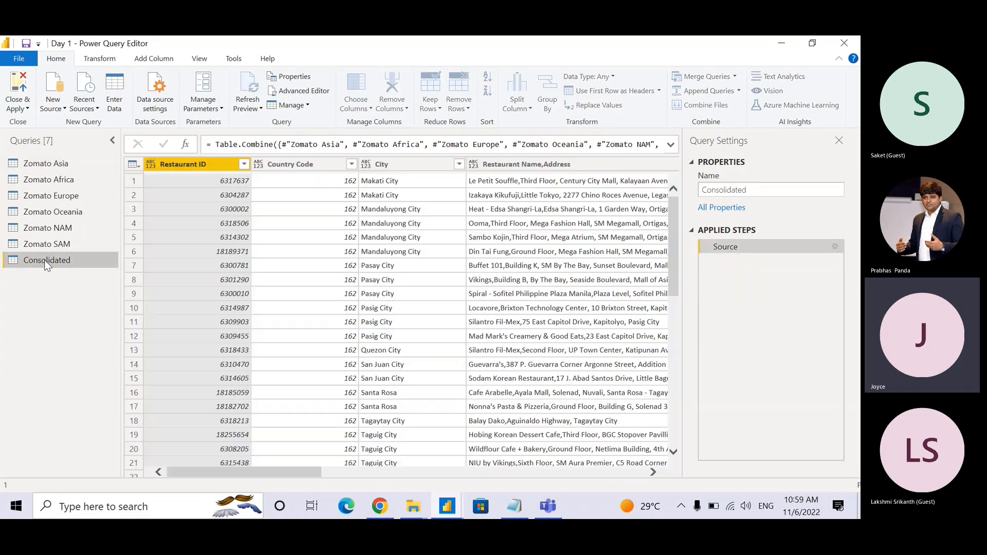
{"action": "key", "text": "alt+Tab"}
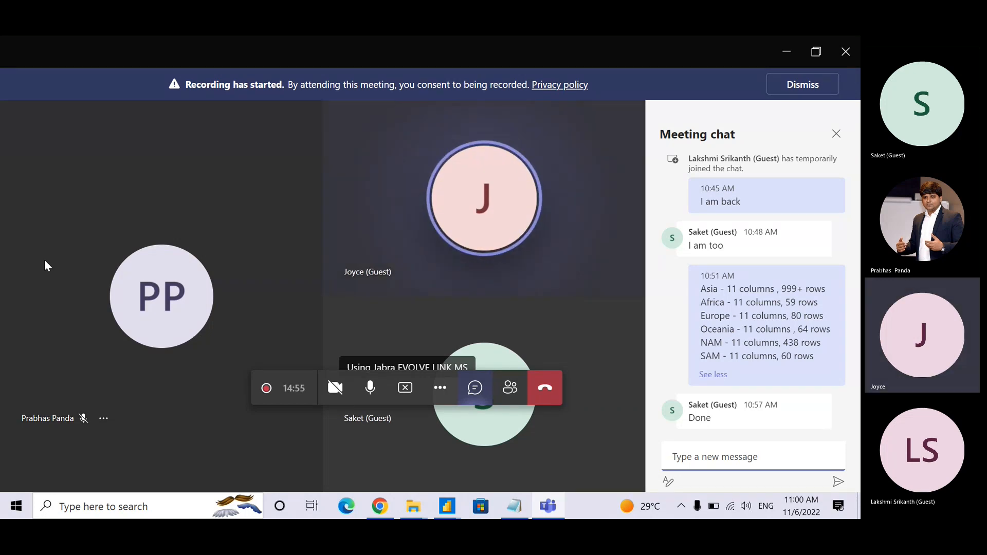
{"action": "key", "text": "alt+Tab"}
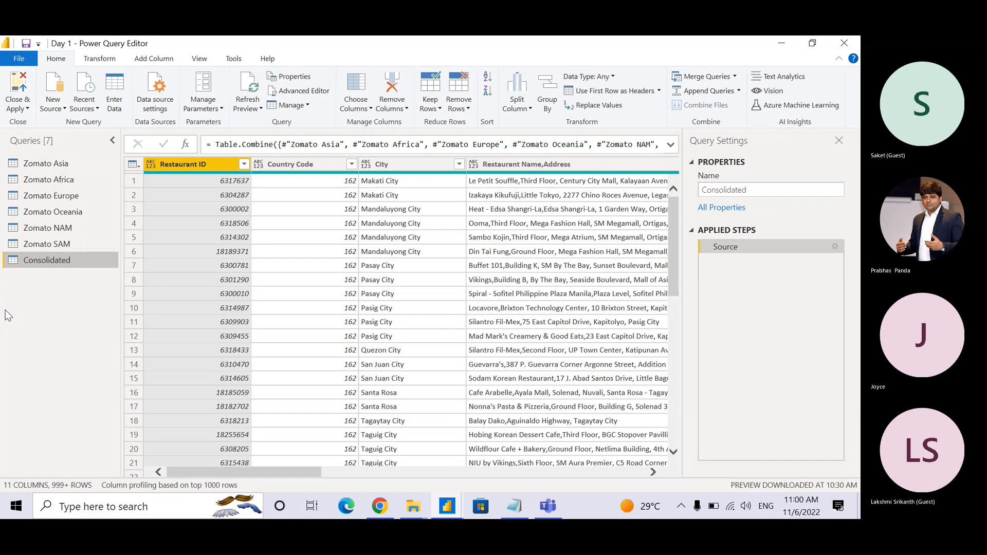
{"action": "left_click", "coordinate": [54, 165]}
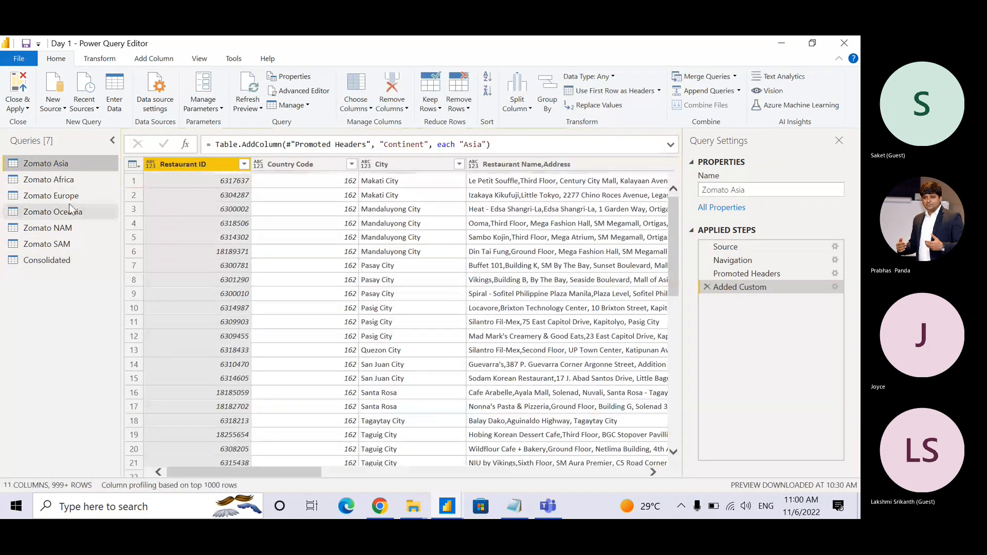
{"action": "left_click", "coordinate": [51, 212]}
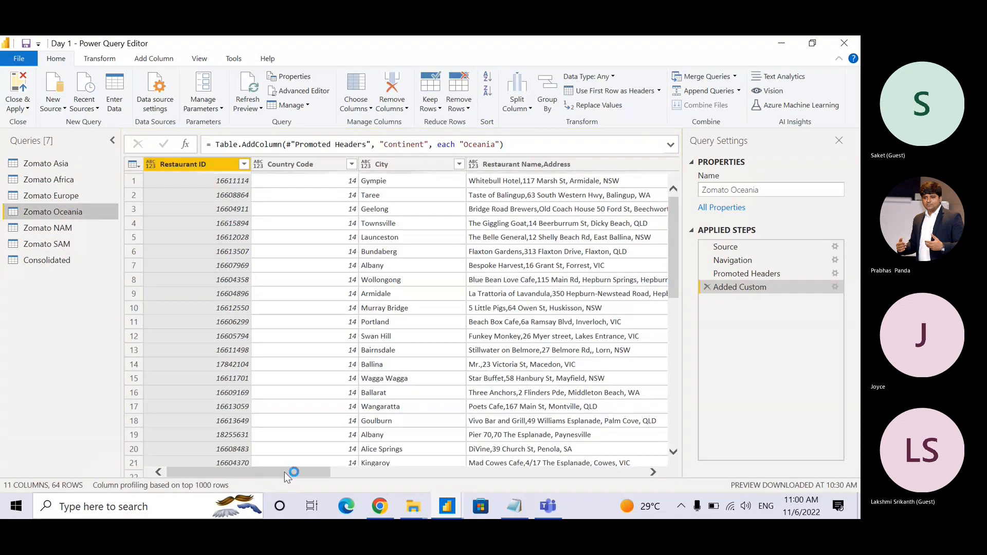
{"action": "left_click_drag", "start_coordinate": [285, 472], "coordinate": [614, 472]}
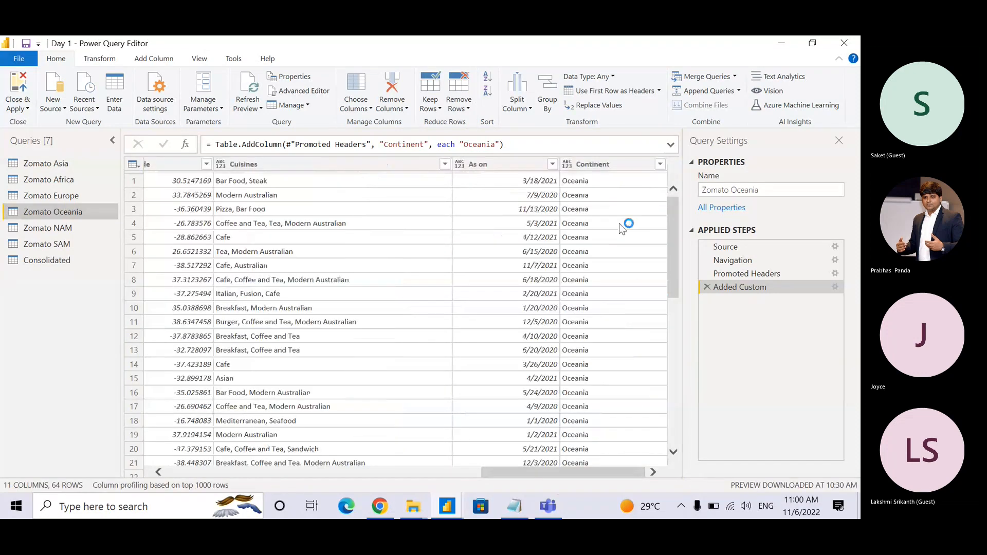
{"action": "left_click", "coordinate": [606, 168]}
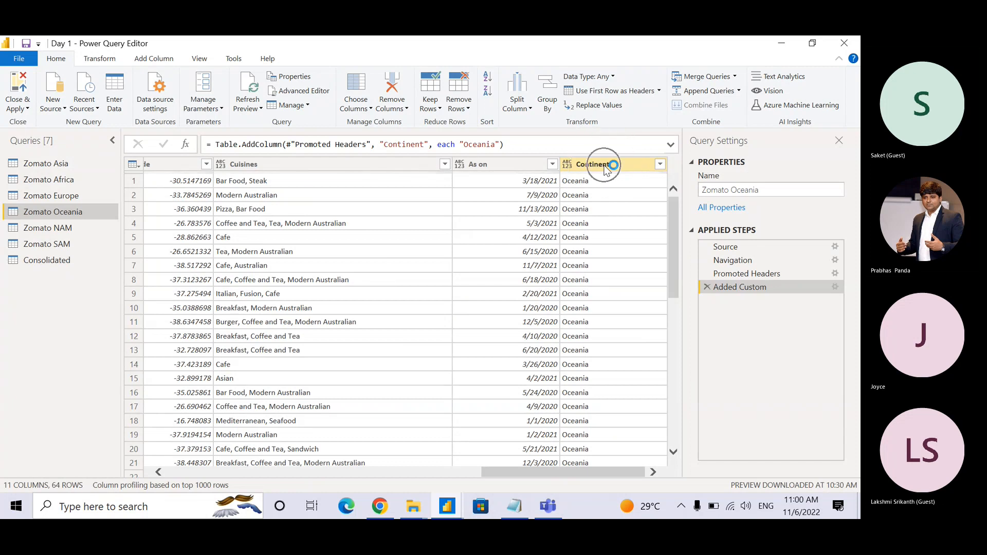
{"action": "left_click", "coordinate": [606, 167]}
{"action": "left_click", "coordinate": [587, 165]}
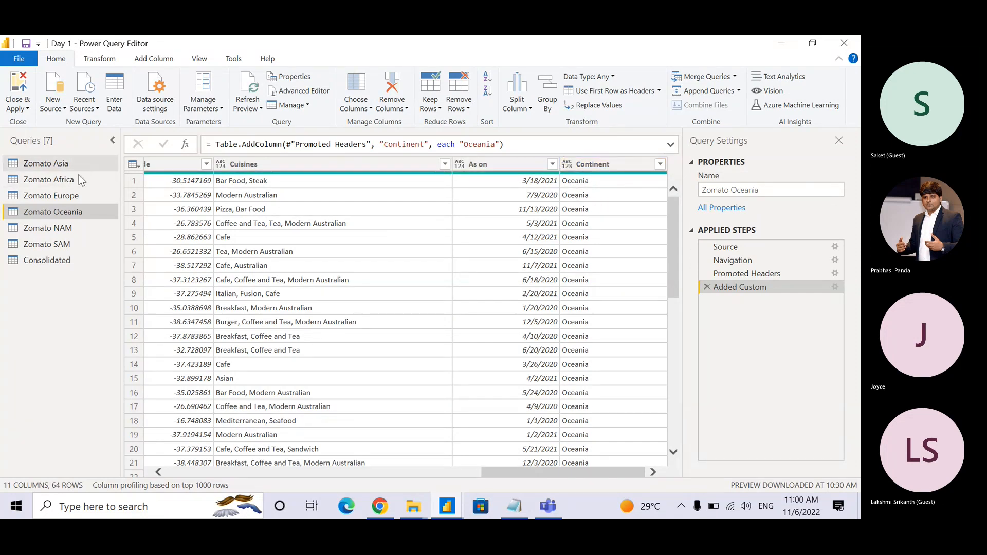
{"action": "left_click", "coordinate": [60, 260]}
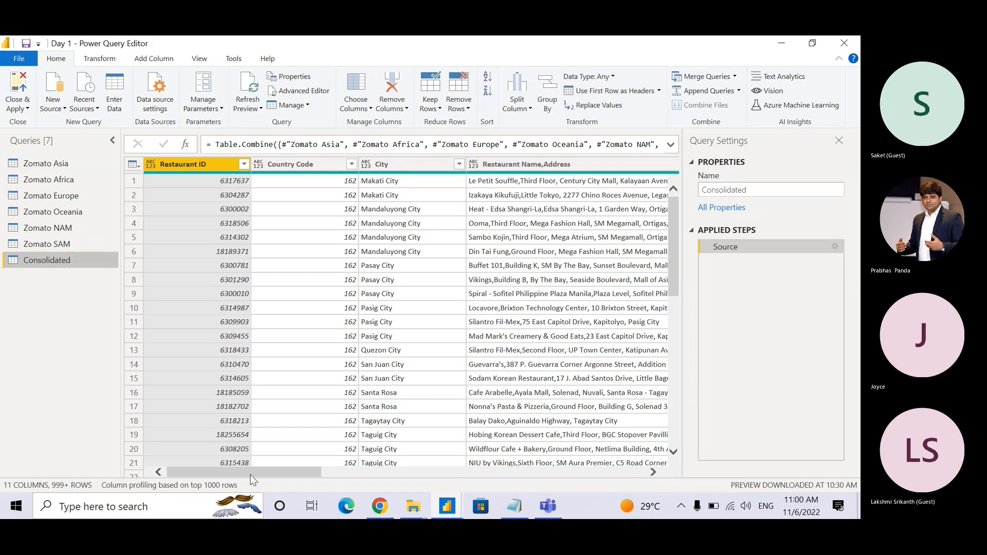
{"action": "left_click_drag", "start_coordinate": [253, 476], "coordinate": [577, 473]}
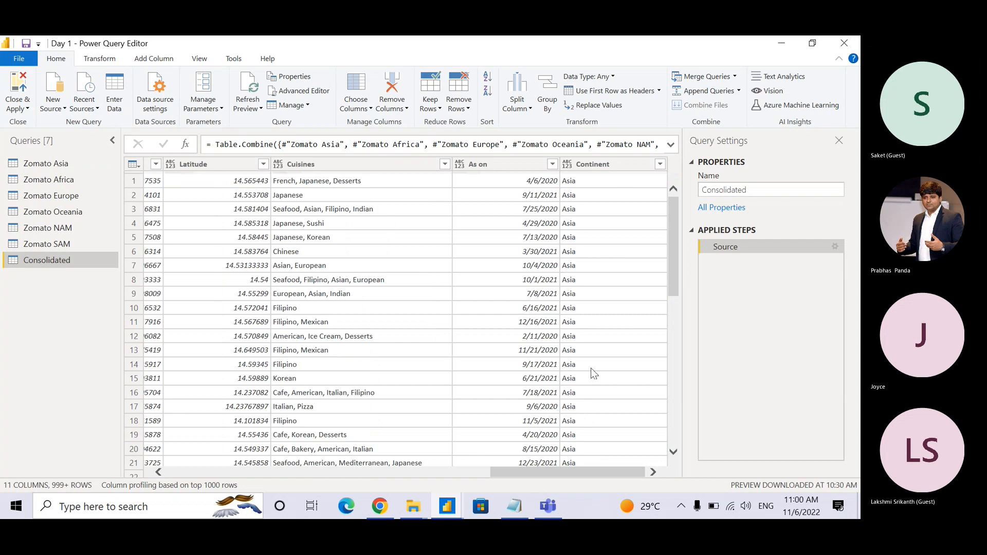
{"action": "left_click", "coordinate": [596, 167]}
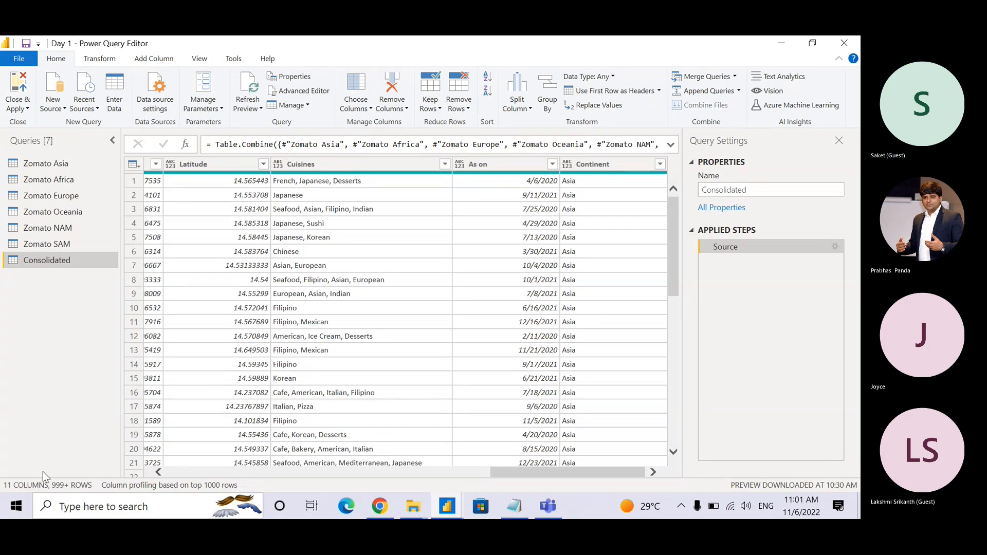
{"action": "key", "text": "alt+Tab"}
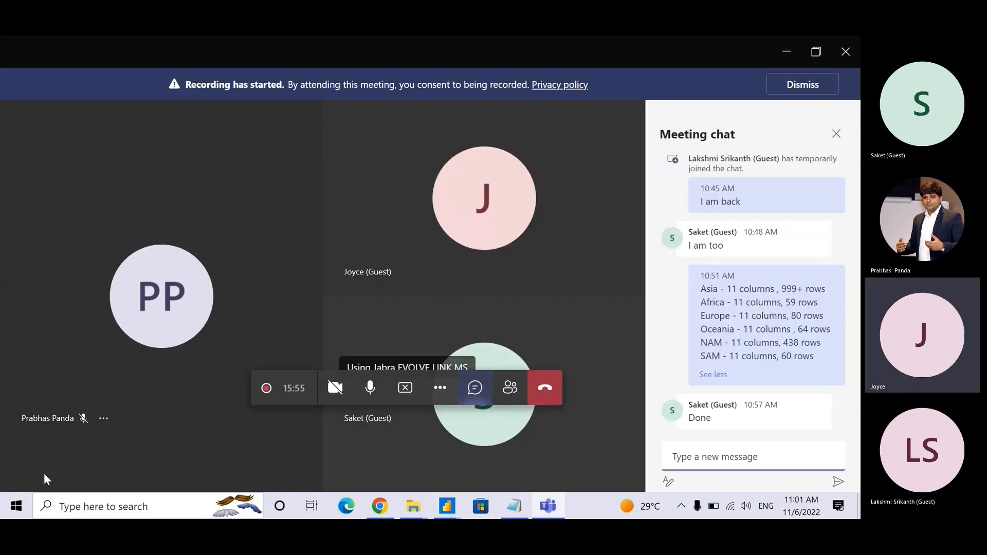
{"action": "key", "text": "alt+Tab"}
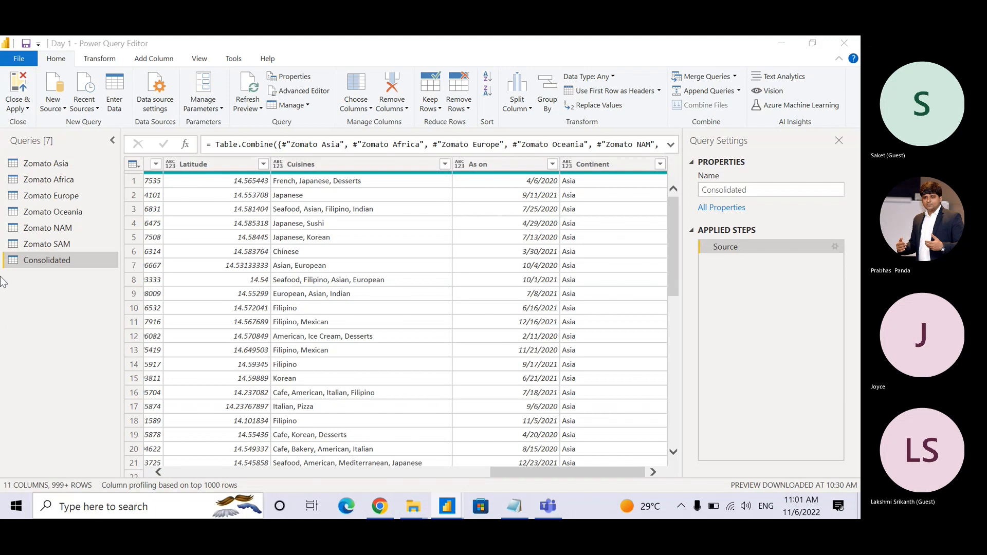
{"action": "left_click", "coordinate": [99, 60]}
{"action": "left_click", "coordinate": [69, 62]}
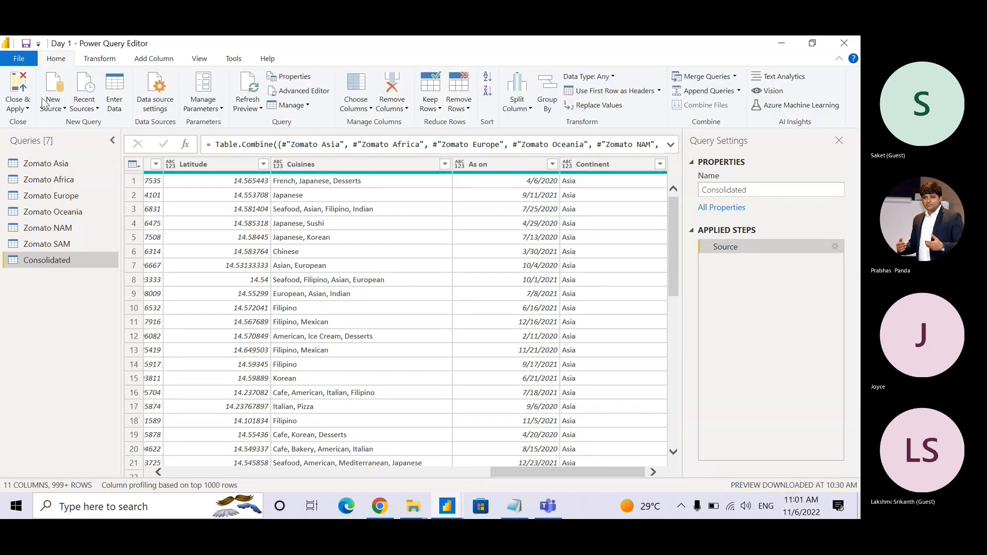
- Import the Country Master sheet from the Country-Code Excel workbook and delete its Changed Type step
{"action": "left_click", "coordinate": [53, 106]}
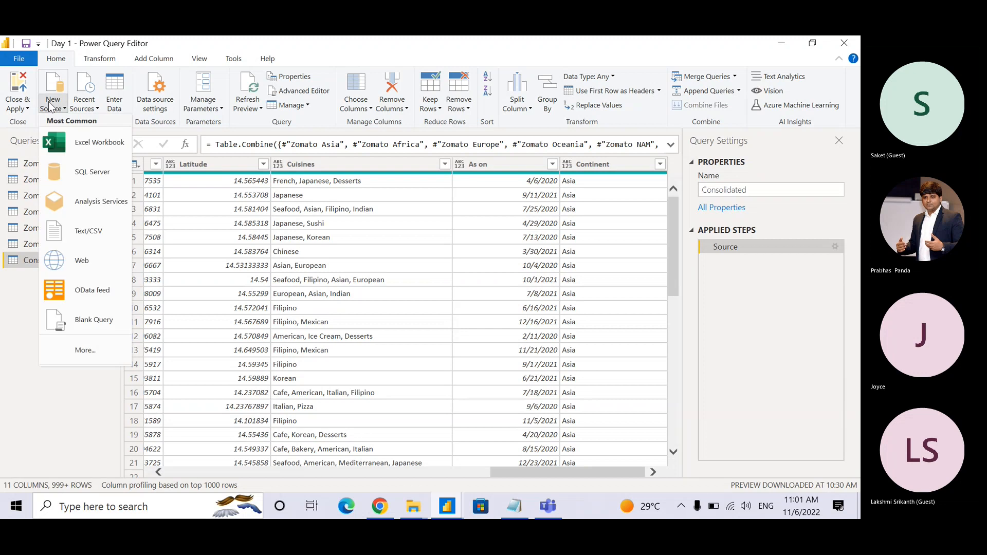
{"action": "left_click", "coordinate": [92, 146]}
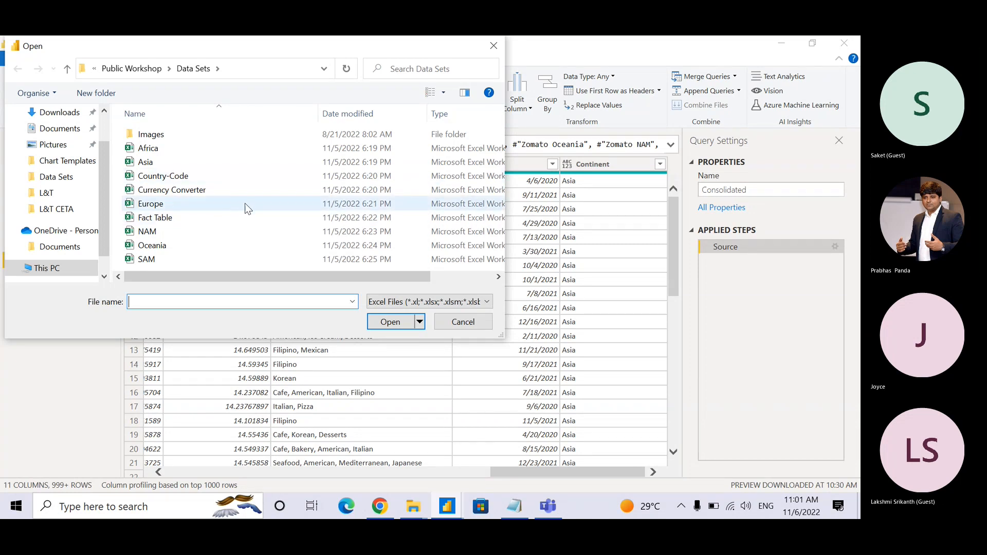
{"action": "double_click", "coordinate": [203, 177]}
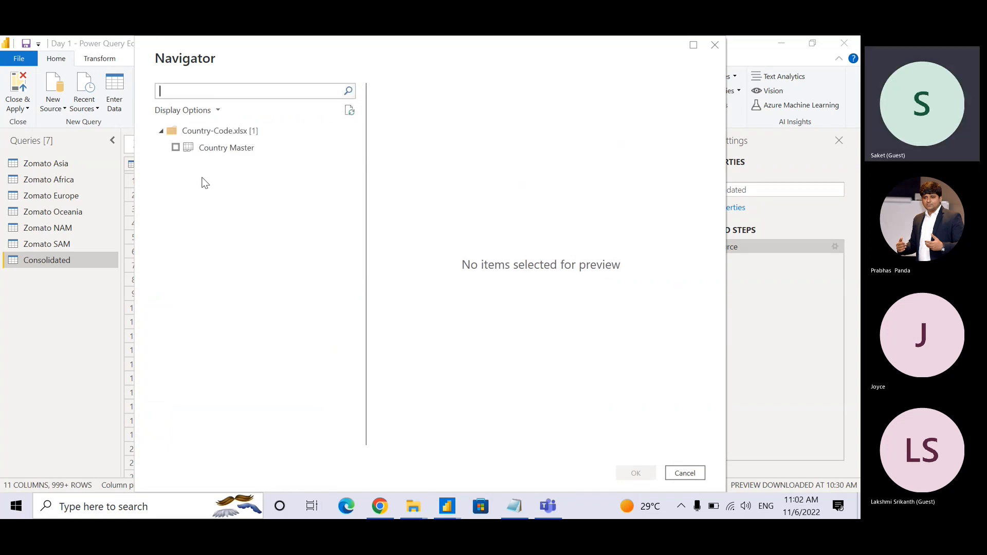
{"action": "left_click", "coordinate": [175, 147]}
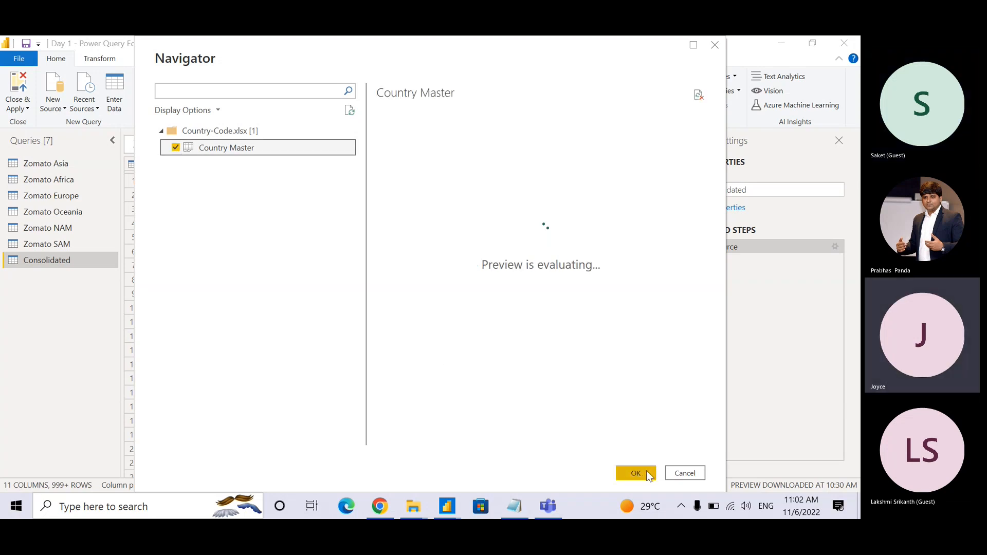
{"action": "key", "text": "alt+Tab"}
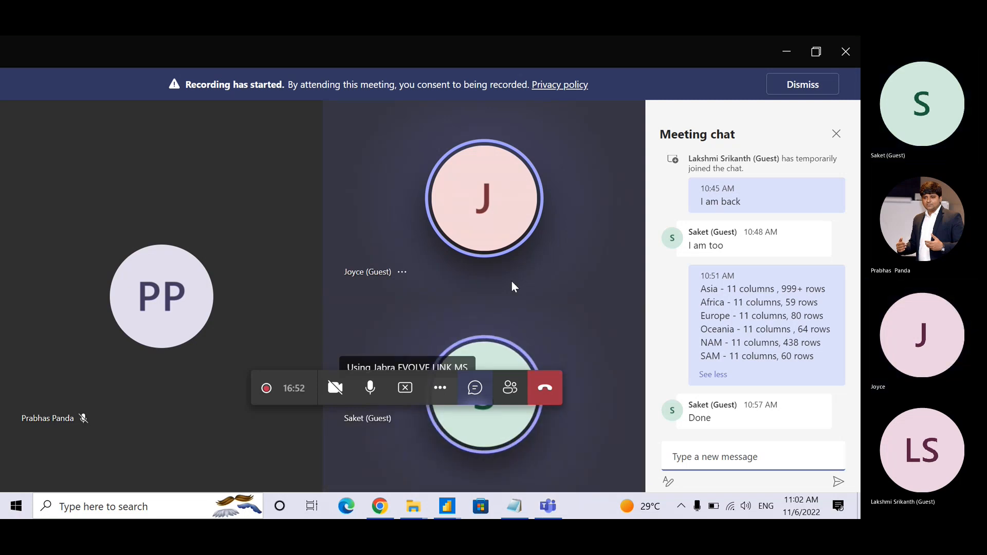
{"action": "key", "text": "alt+Tab"}
{"action": "key", "text": "alt+Tab"}
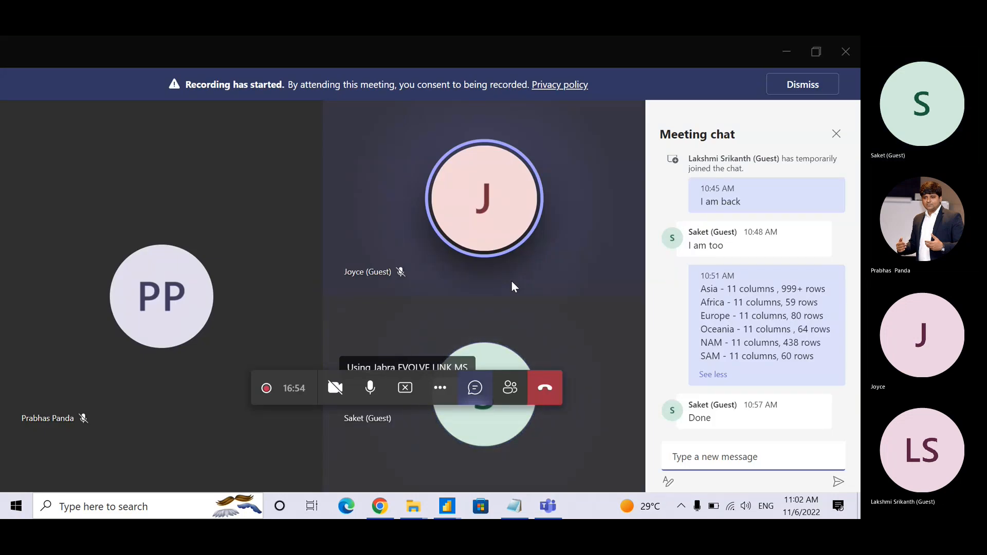
{"action": "key", "text": "alt+Tab"}
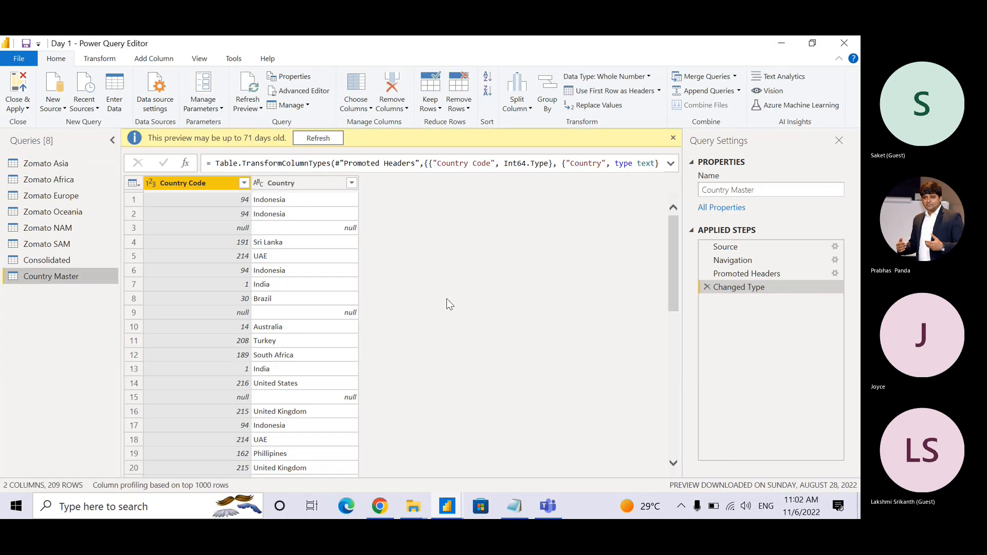
{"action": "left_click", "coordinate": [707, 288]}
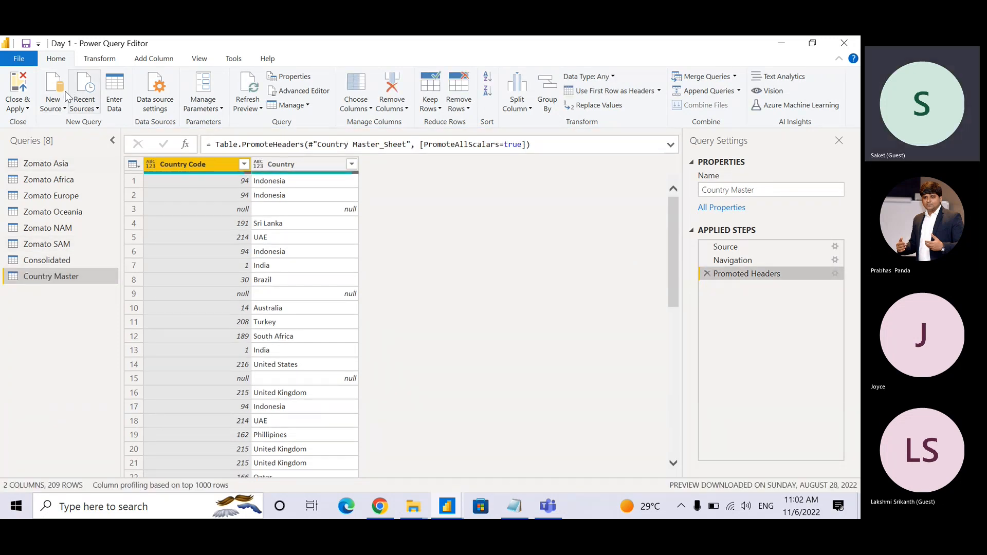
- Import the USD Converter sheet from the Currency Converter Excel workbook as a new query
{"action": "left_click", "coordinate": [50, 108]}
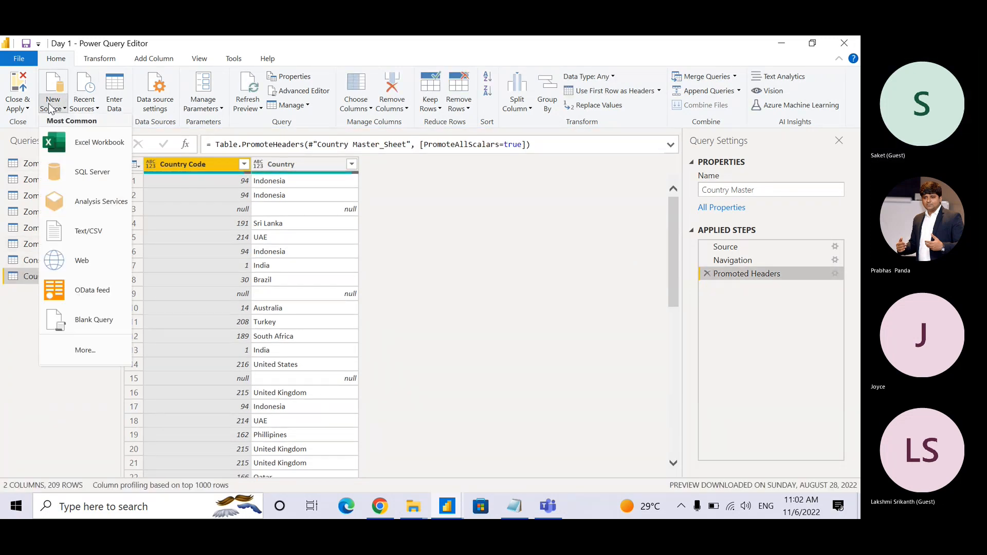
{"action": "left_click", "coordinate": [83, 143]}
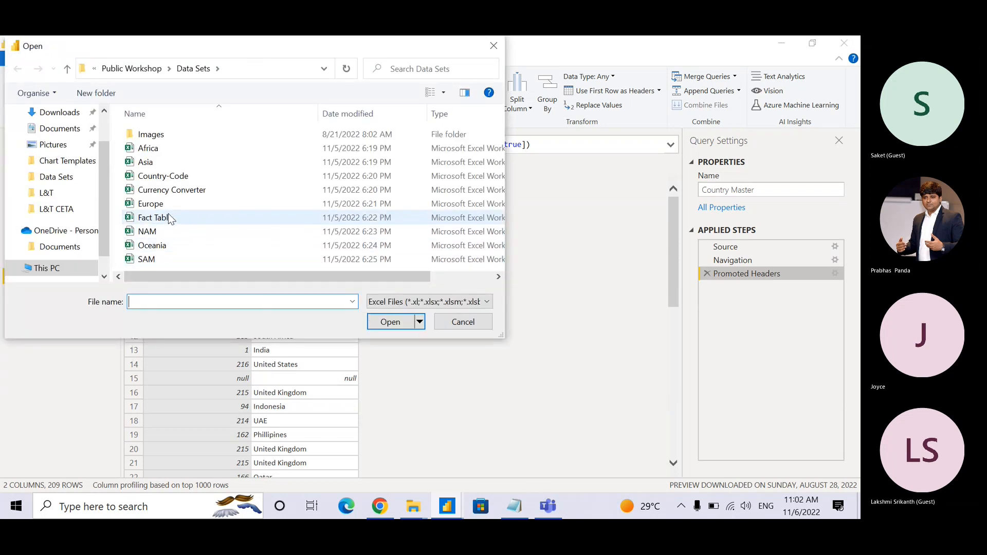
{"action": "left_click", "coordinate": [177, 193]}
{"action": "double_click", "coordinate": [175, 193]}
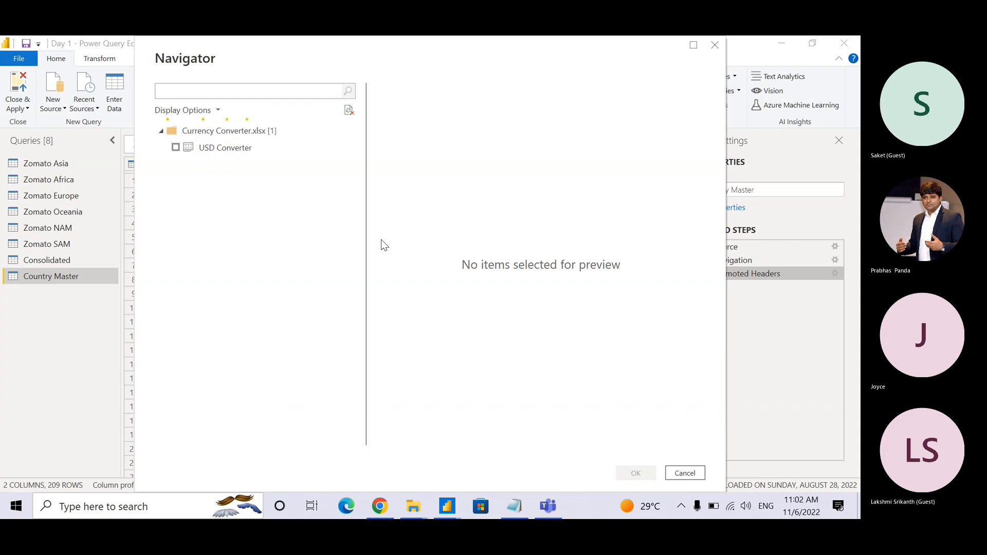
{"action": "left_click", "coordinate": [176, 147]}
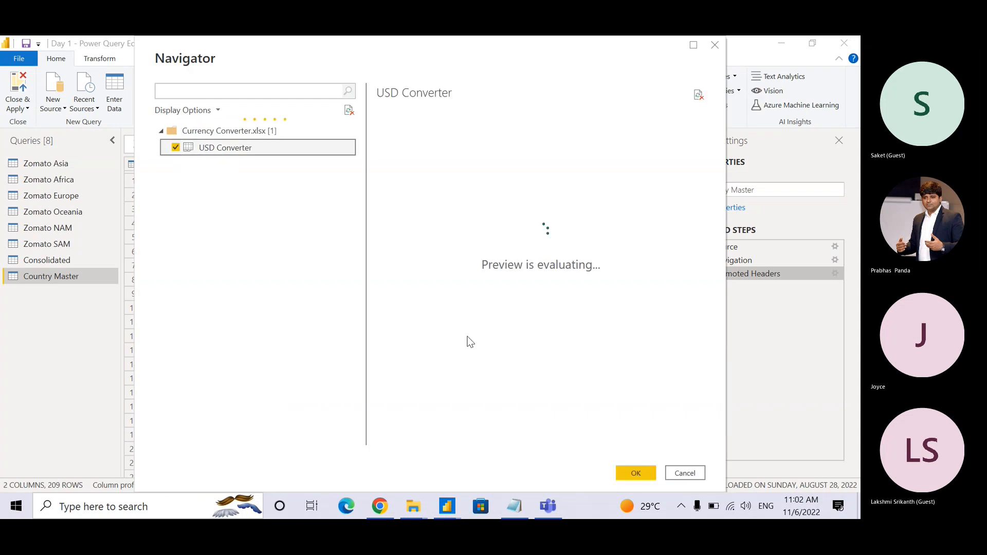
{"action": "left_click", "coordinate": [634, 473]}
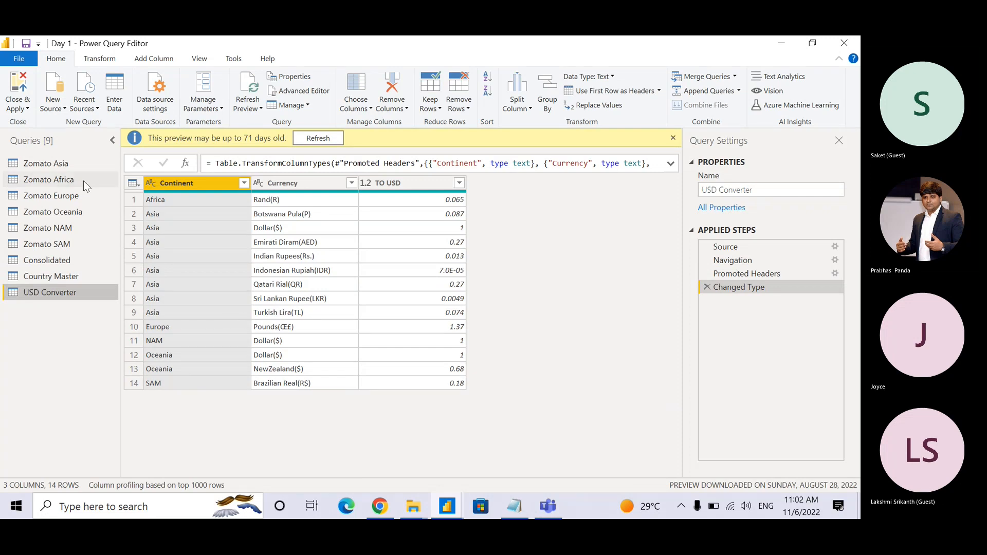
- Import the KPIs sheet from the Fact Table Excel workbook as a new query
{"action": "left_click", "coordinate": [52, 105]}
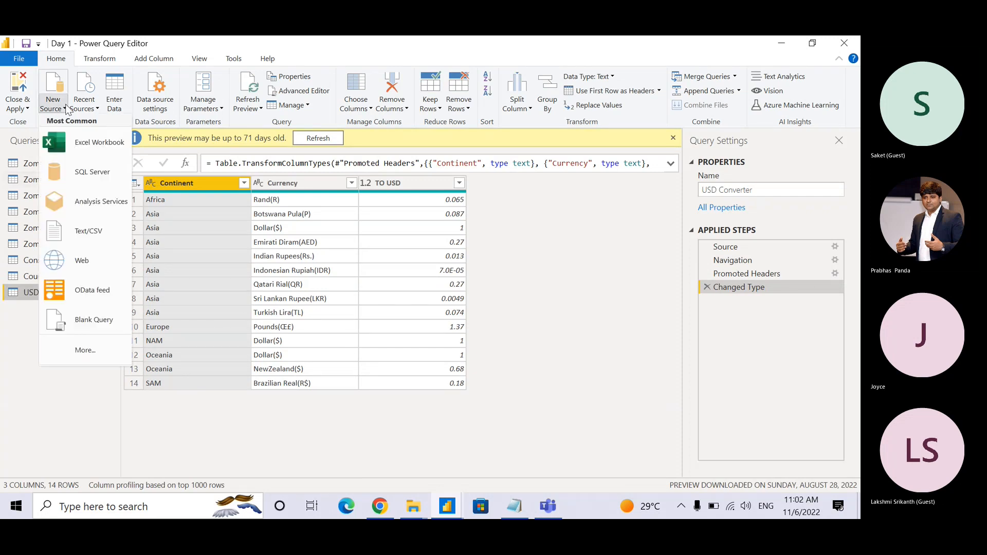
{"action": "left_click", "coordinate": [86, 142]}
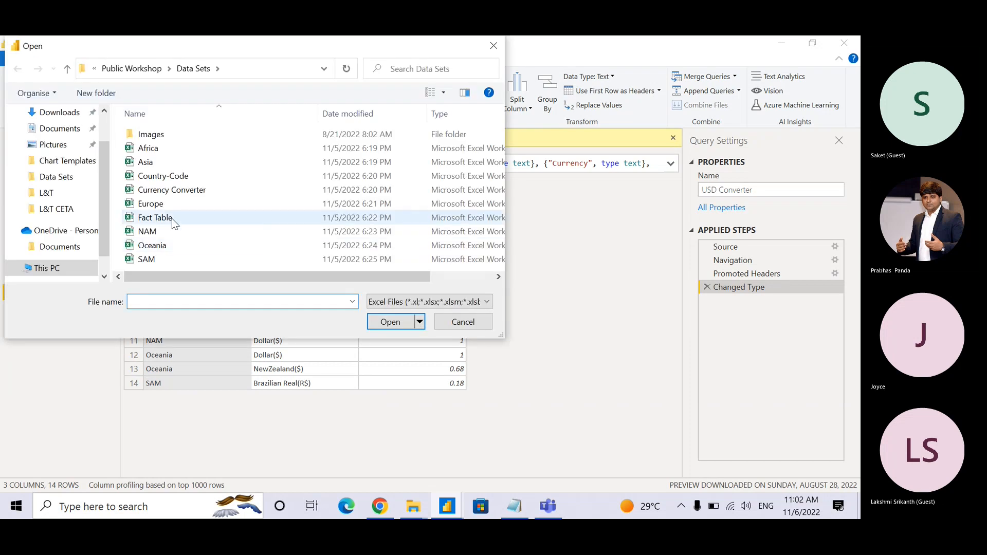
{"action": "double_click", "coordinate": [170, 217]}
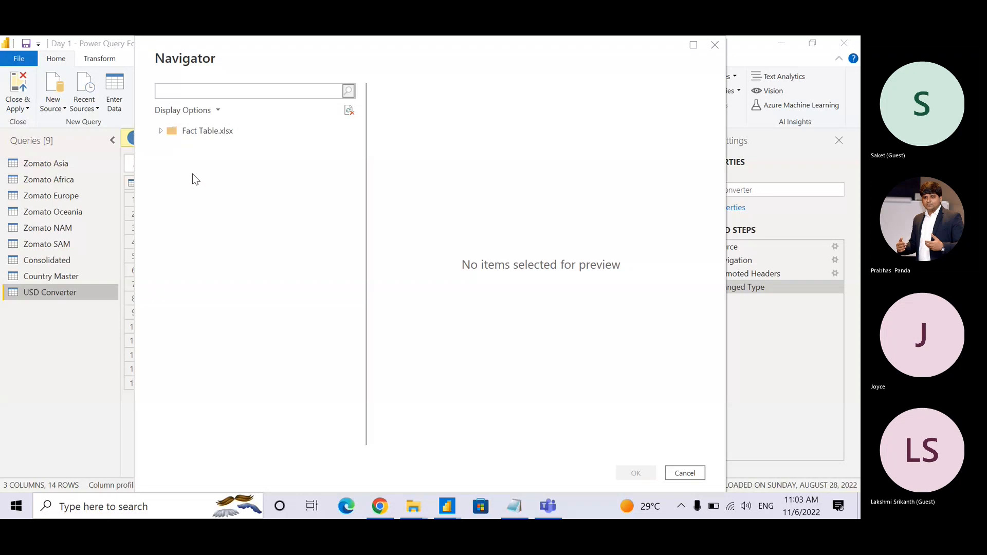
{"action": "left_click", "coordinate": [161, 131]}
{"action": "left_click", "coordinate": [175, 148]}
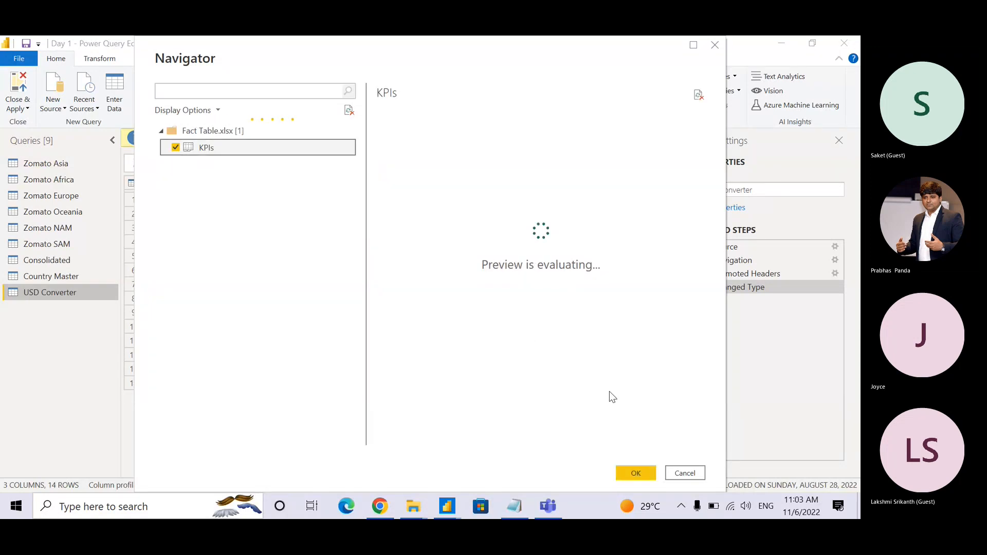
{"action": "left_click", "coordinate": [636, 473]}
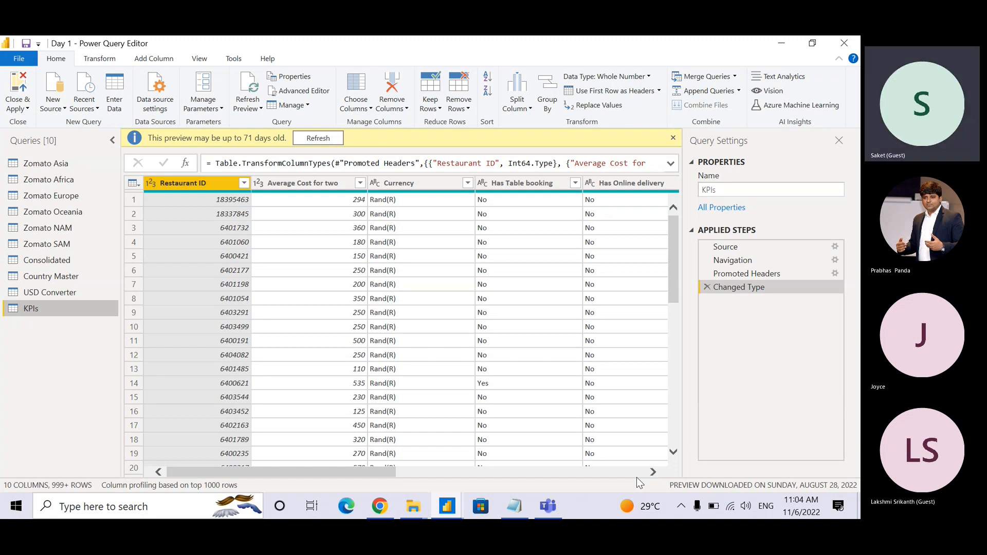
{"action": "key", "text": "alt+Tab"}
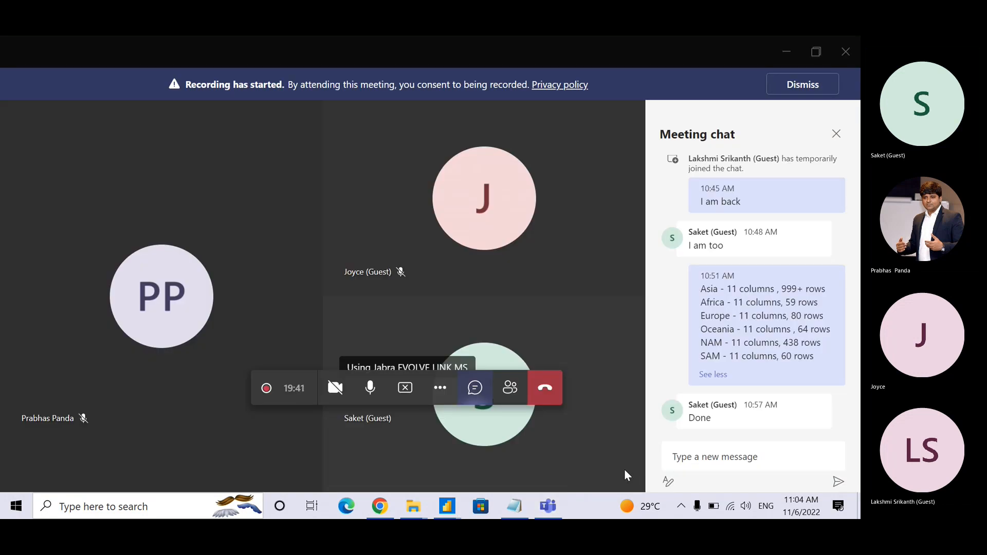
{"action": "key", "text": "alt+Tab"}
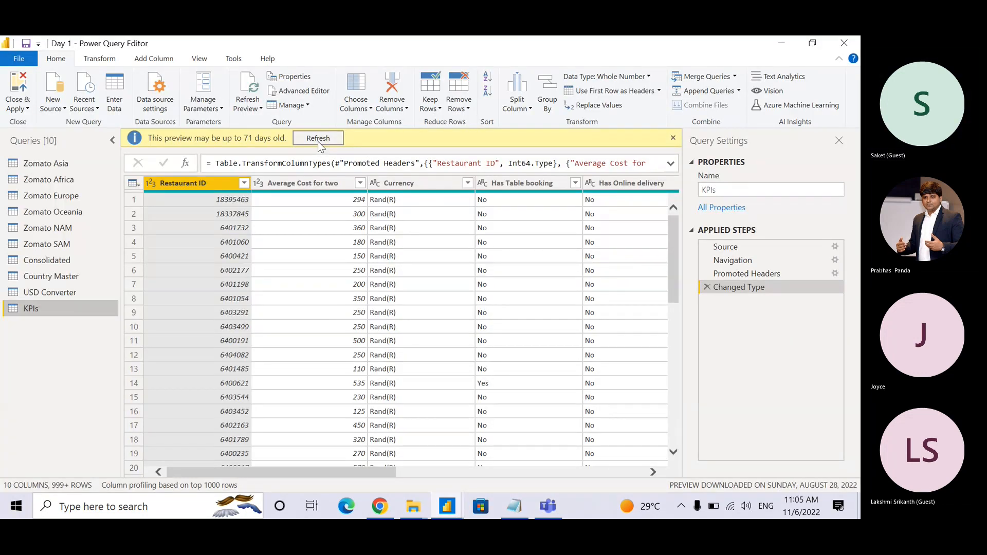
- Refresh the outdated preview of the KPIs query and refresh the previews of all queries
{"action": "left_click", "coordinate": [318, 138]}
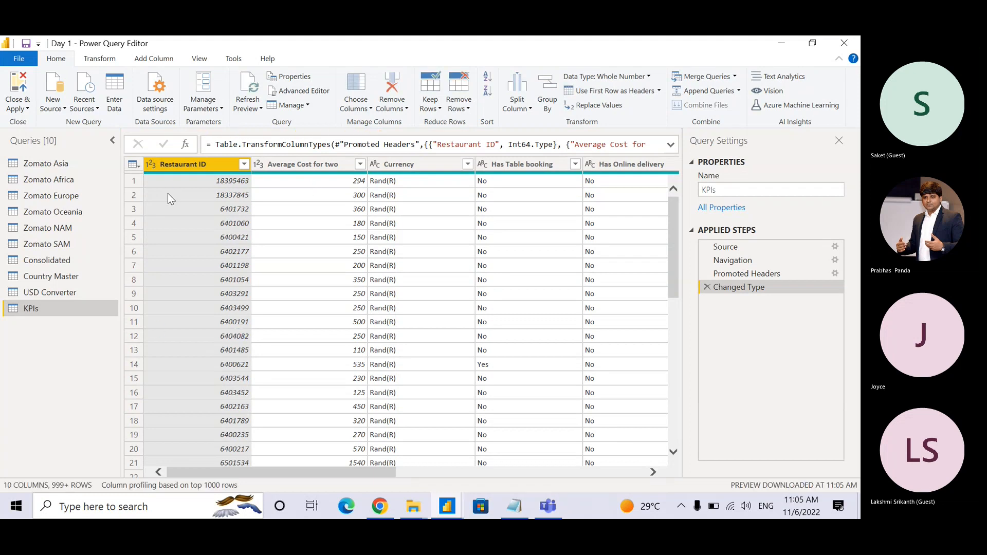
{"action": "left_click", "coordinate": [76, 292]}
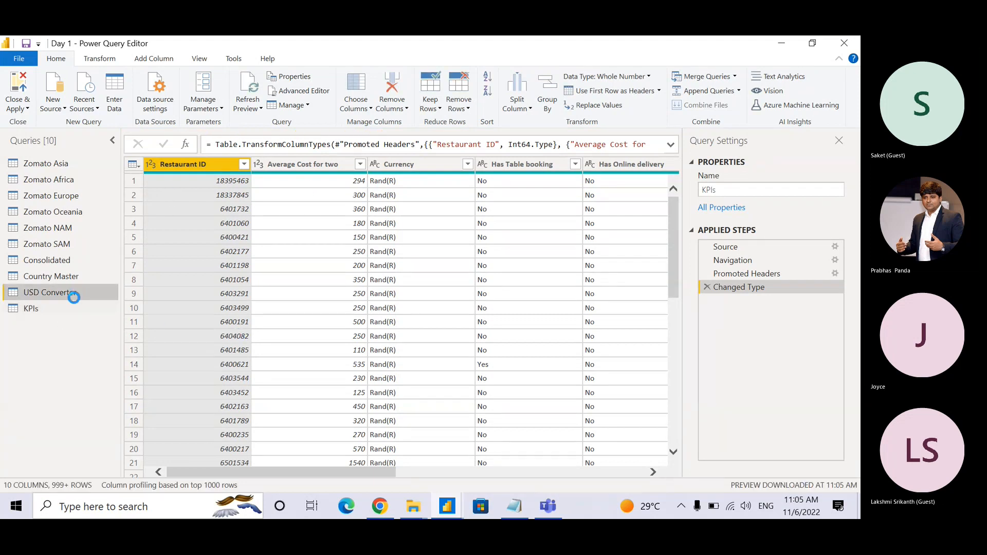
{"action": "left_click", "coordinate": [73, 307]}
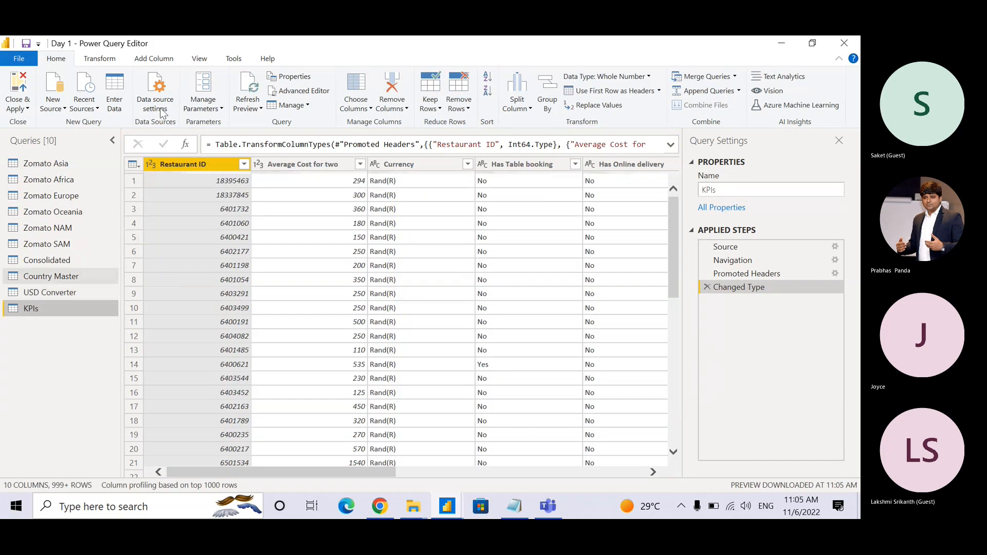
{"action": "left_click", "coordinate": [102, 60]}
{"action": "left_click", "coordinate": [58, 59]}
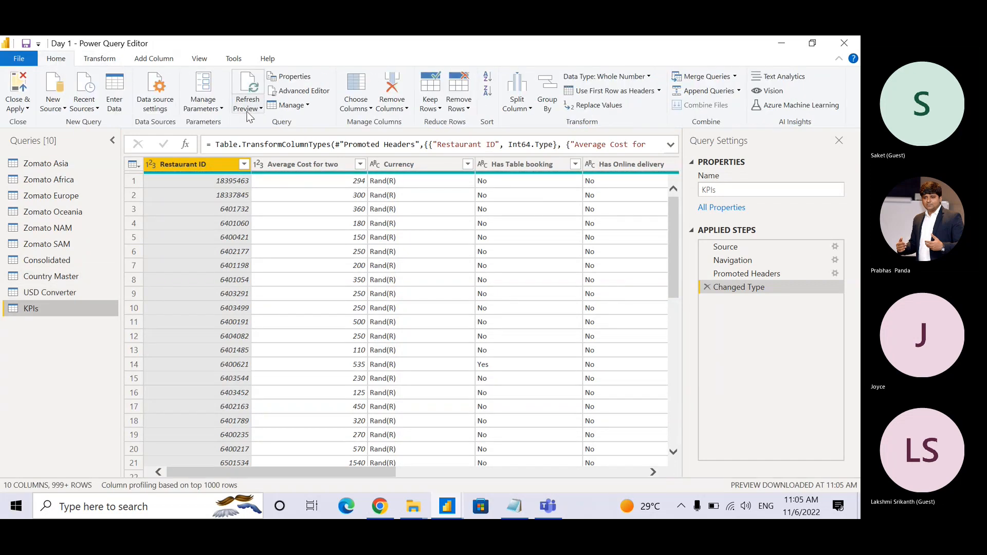
{"action": "left_click", "coordinate": [249, 116]}
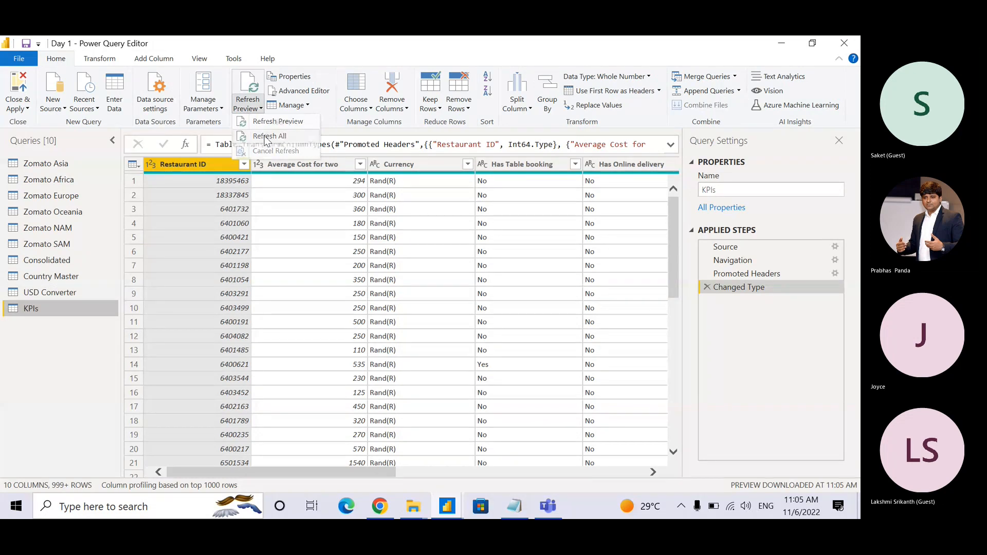
{"action": "left_click", "coordinate": [265, 138]}
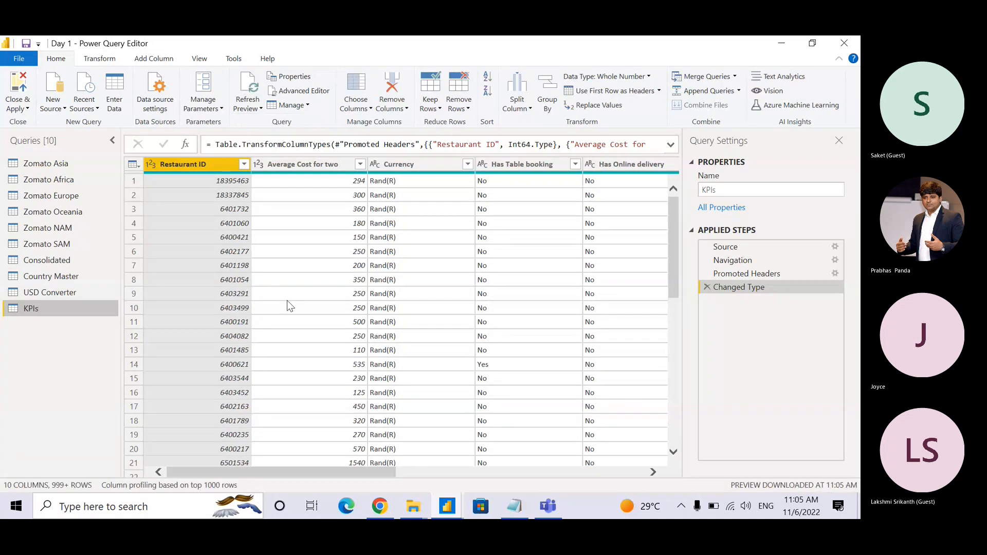
- Delete the Changed Type step from the KPIs and USD Converter queries and check the applied steps of Country Master
{"action": "left_click", "coordinate": [708, 288]}
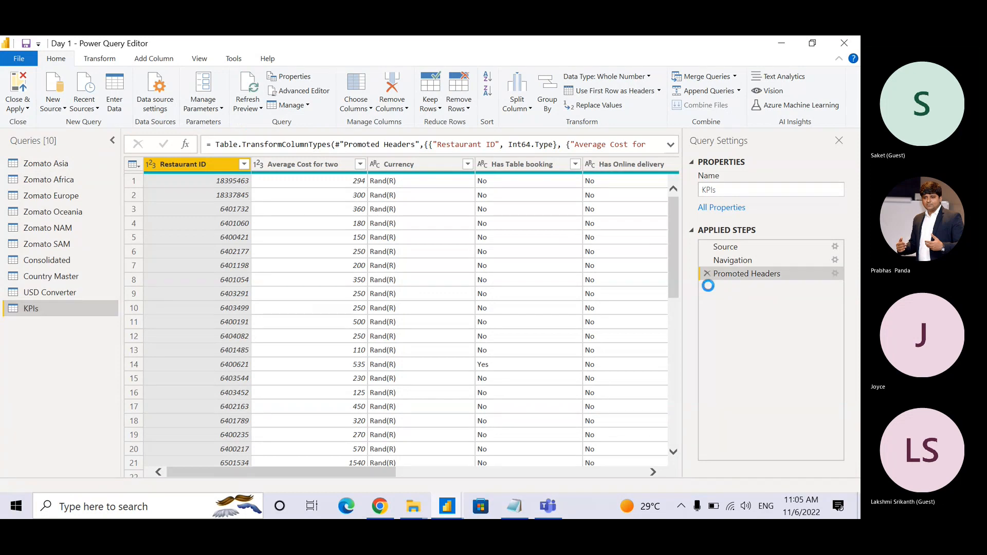
{"action": "left_click", "coordinate": [56, 292]}
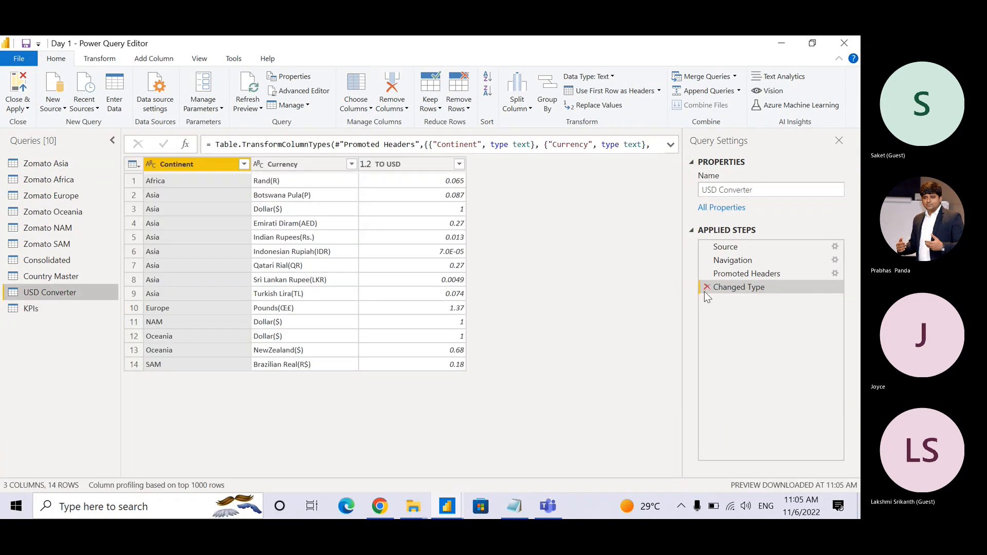
{"action": "left_click", "coordinate": [708, 287]}
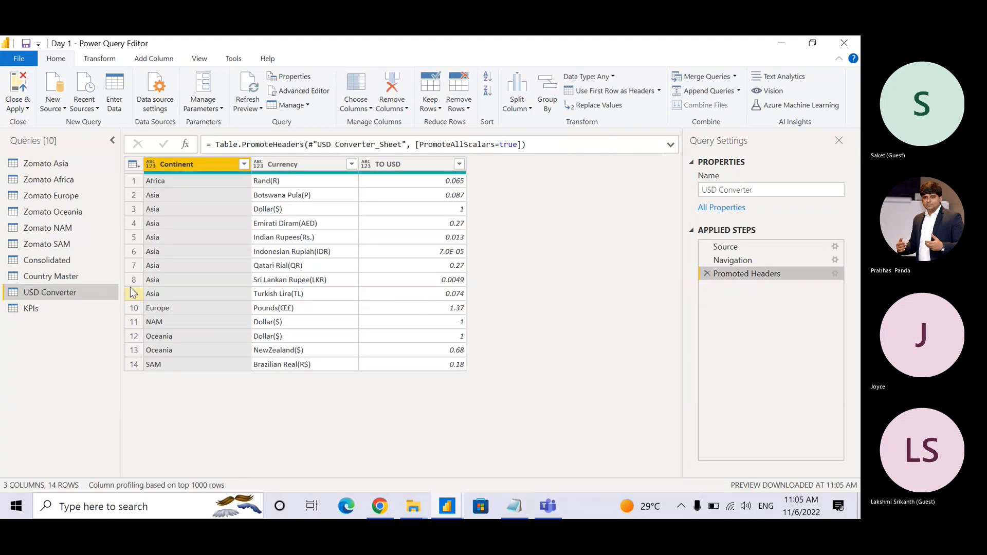
{"action": "left_click", "coordinate": [65, 278]}
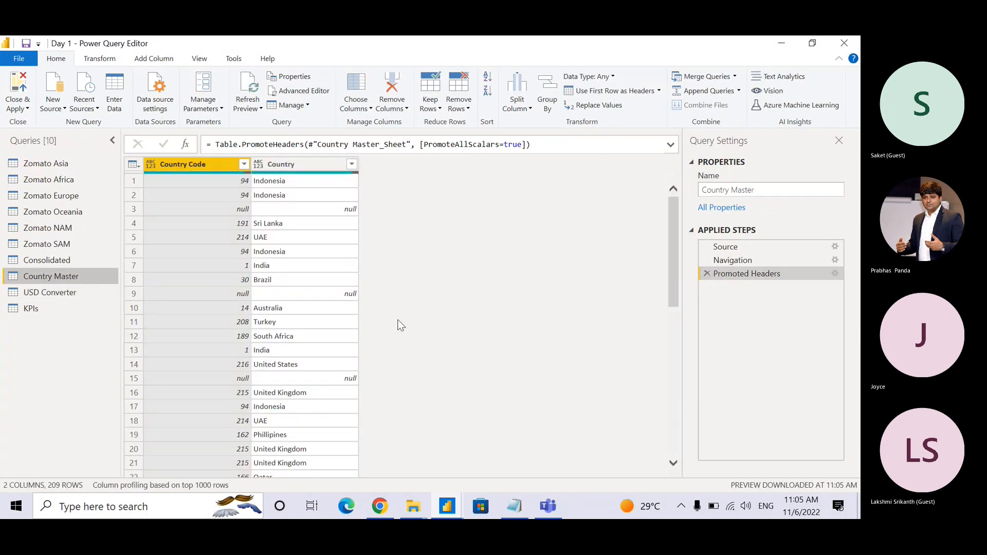
{"action": "key", "text": "alt+Tab"}
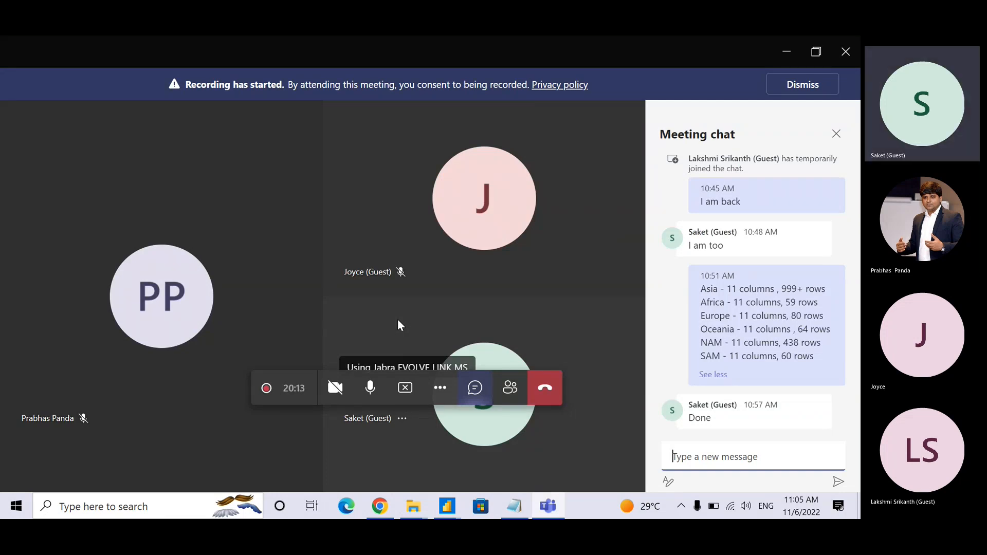
{"action": "key", "text": "alt+Tab"}
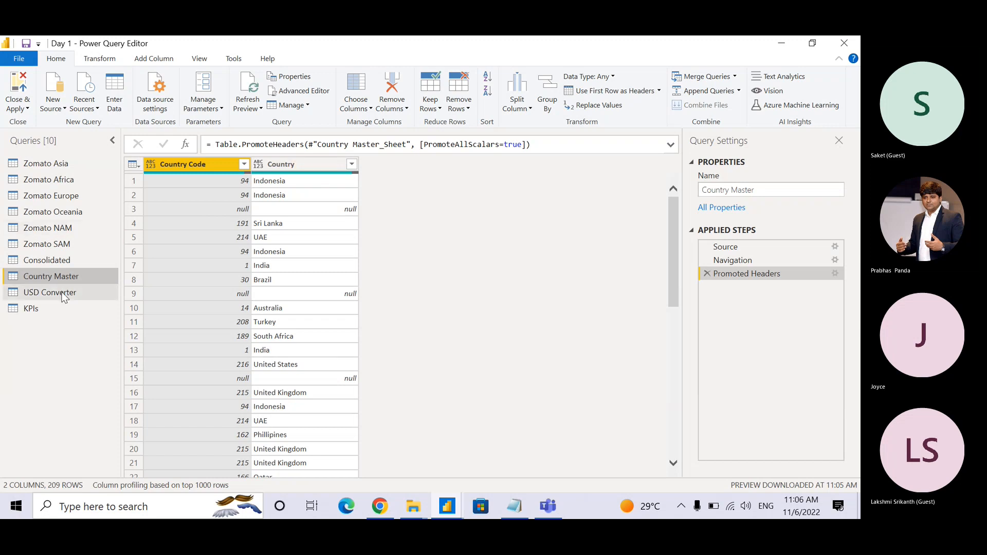
{"action": "double_click", "coordinate": [76, 274]}
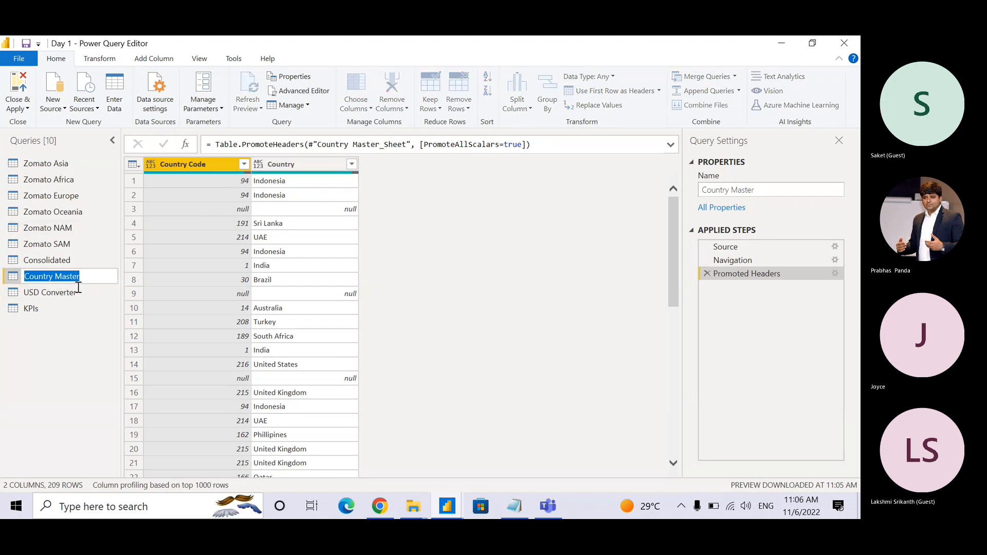
{"action": "left_click", "coordinate": [82, 310]}
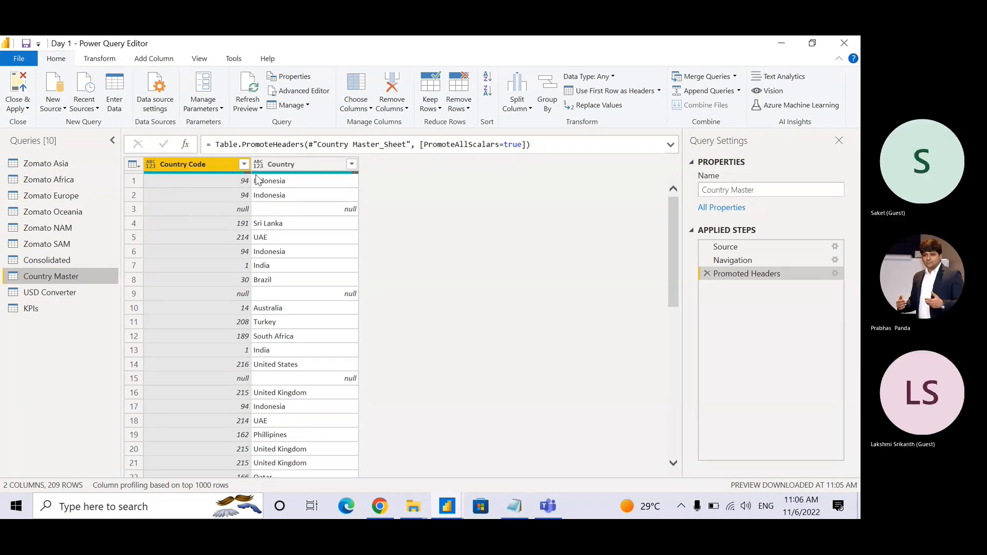
{"action": "key", "text": "ctrl"}
{"action": "key", "text": "ctrl"}
{"action": "key", "text": "ctrl"}
{"action": "key", "text": "ctrl"}
{"action": "key", "text": "ctrl"}
{"action": "key", "text": "ctrl"}
- Capture a screenshot of the Country Code column's quality summary and post it in the Teams meeting chat
{"action": "mouse_move", "coordinate": [175, 174]}
{"action": "key", "text": "super+shift+s"}
{"action": "left_click_drag", "start_coordinate": [107, 167], "coordinate": [289, 264]}
{"action": "left_click", "coordinate": [545, 501]}
{"action": "left_click", "coordinate": [688, 456]}
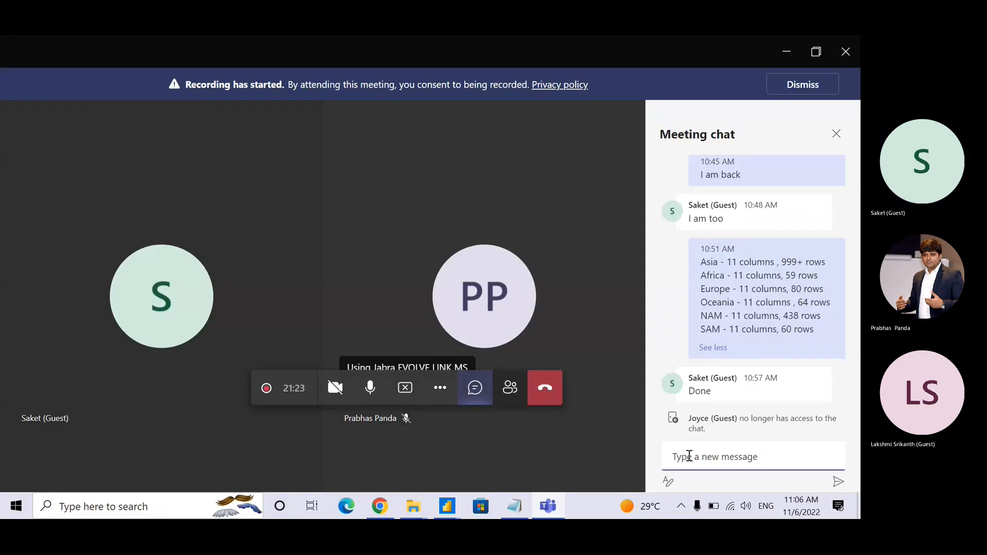
{"action": "key", "text": "ctrl+v"}
{"action": "key", "text": "Return"}
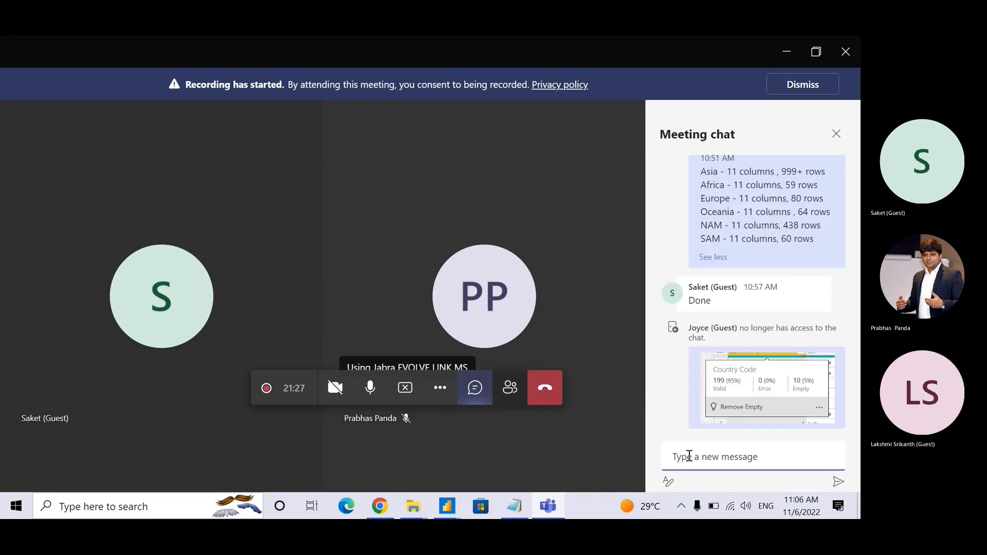
- Switch back to Power Query Editor and remove the empty rows from the Country Code column of Country Master
{"action": "key", "text": "alt+Tab"}
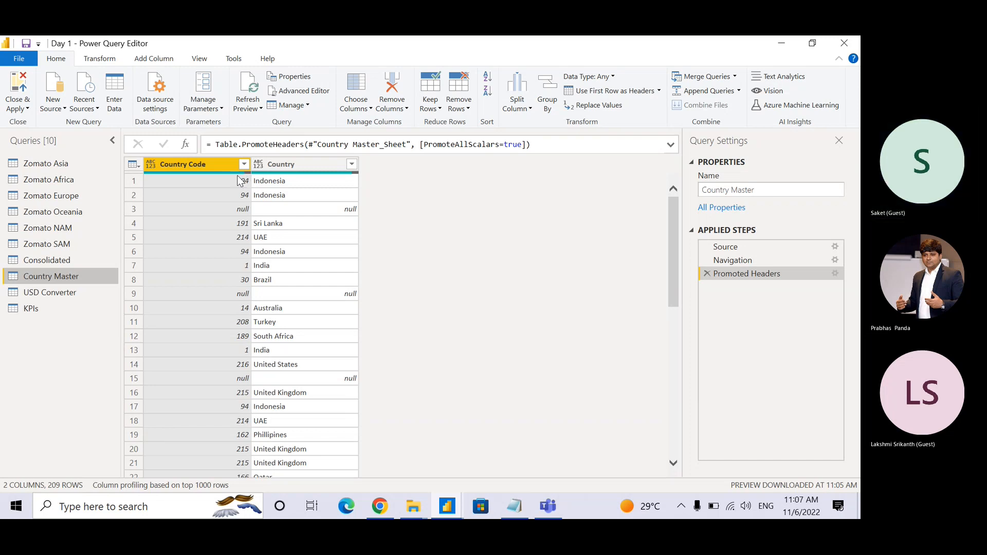
{"action": "mouse_move", "coordinate": [236, 173]}
{"action": "left_click", "coordinate": [250, 176]}
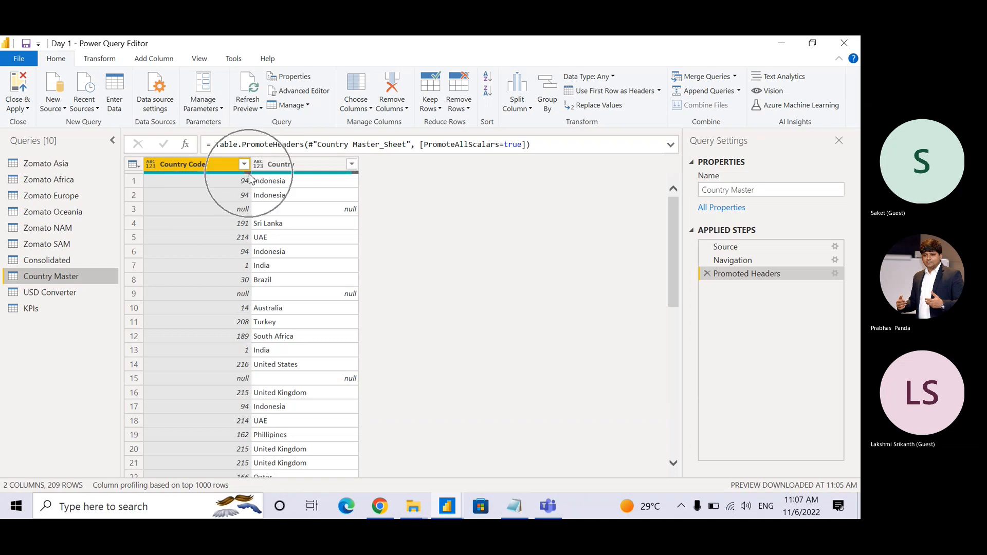
{"action": "mouse_move", "coordinate": [249, 174]}
{"action": "key", "text": "ctrl"}
{"action": "key", "text": "ctrl"}
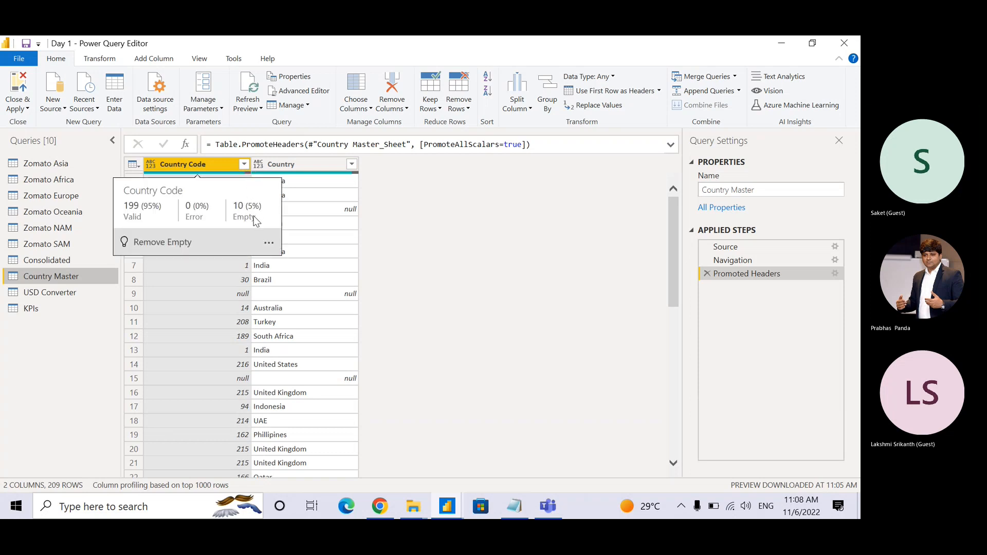
{"action": "left_click", "coordinate": [162, 244]}
{"action": "left_click", "coordinate": [161, 243]}
{"action": "left_click", "coordinate": [162, 243]}
{"action": "left_click", "coordinate": [162, 243]}
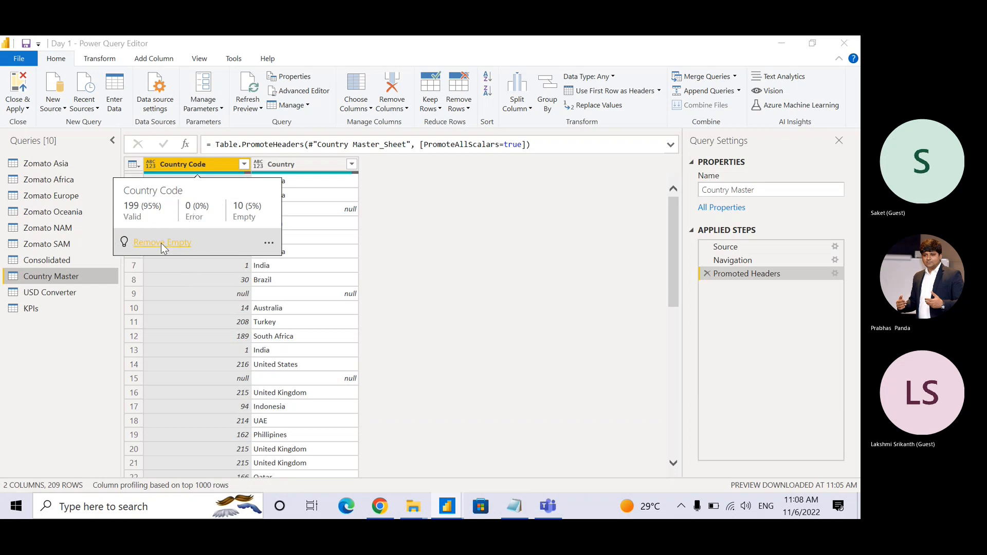
{"action": "left_click", "coordinate": [162, 243]}
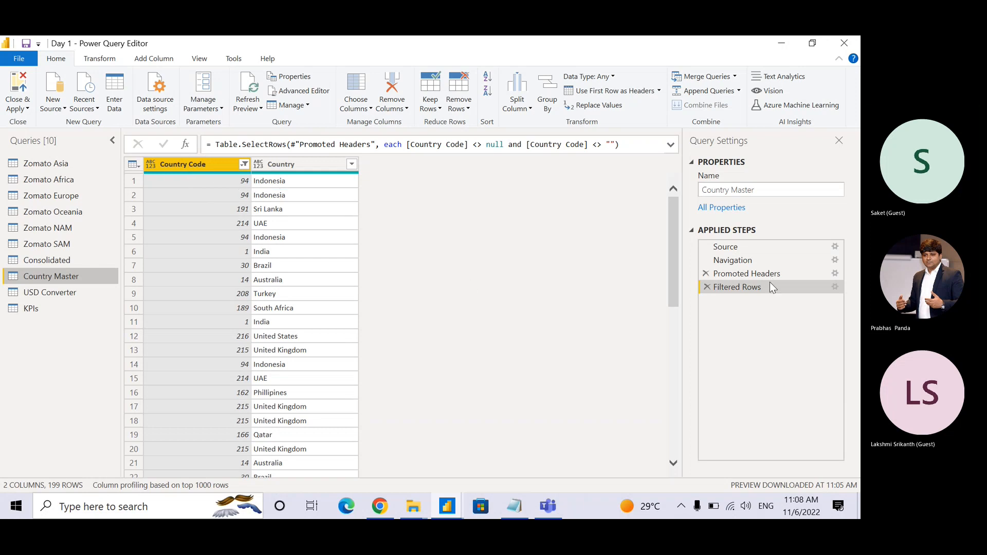
{"action": "key", "text": "ctrl"}
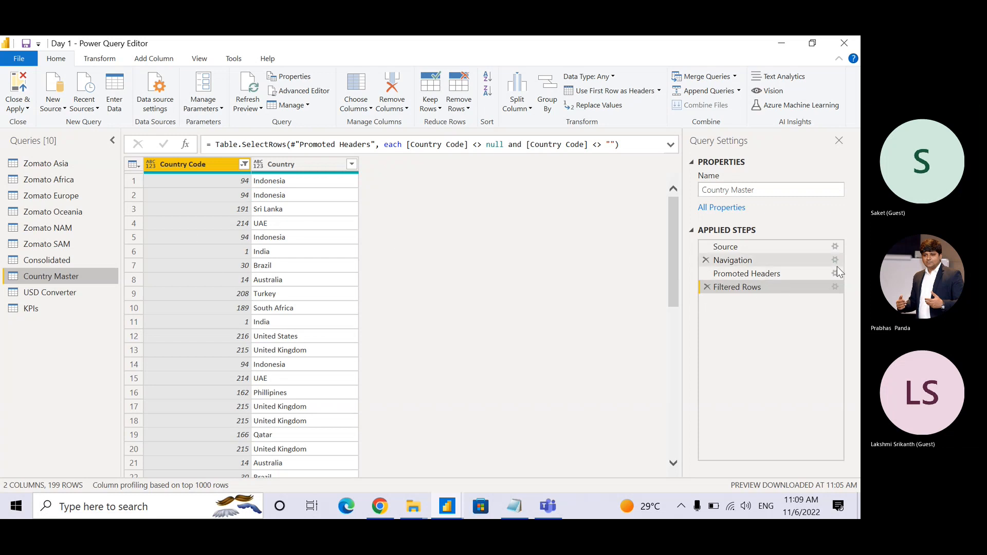
- Review Country Master's applied steps from Promoted Headers back to Source, return to Filtered Rows and check the Country Code column's quality summary
{"action": "left_click", "coordinate": [735, 275]}
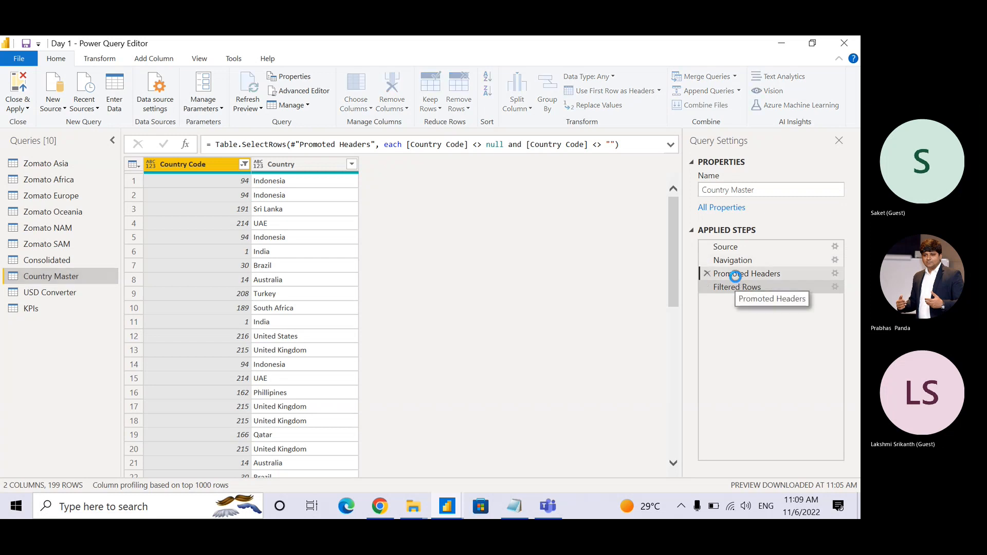
{"action": "left_click", "coordinate": [735, 260]}
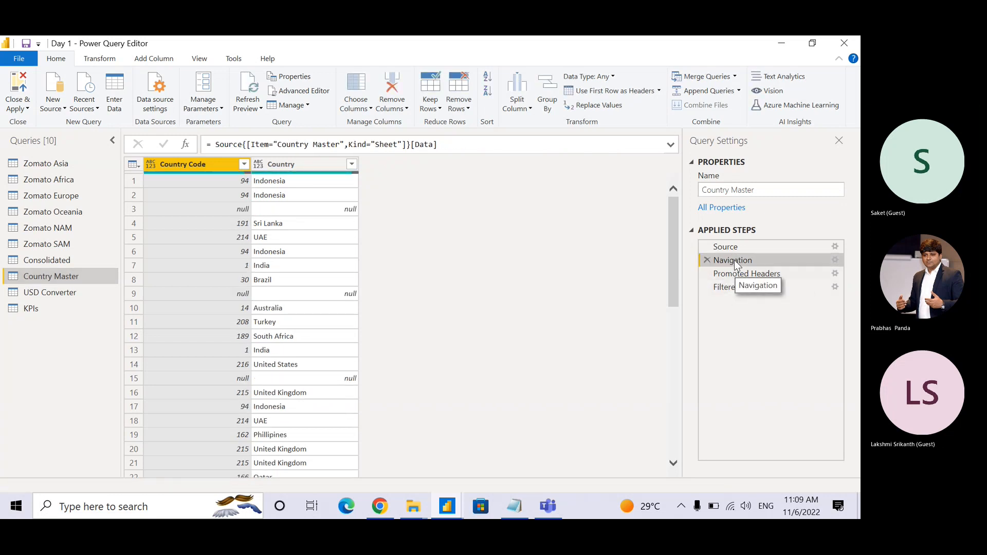
{"action": "left_click", "coordinate": [733, 248]}
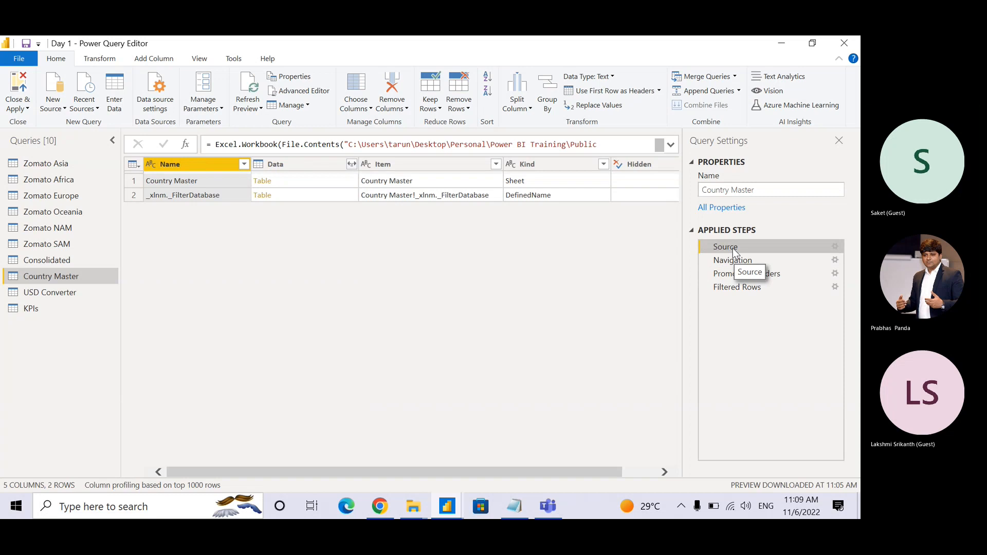
{"action": "left_click", "coordinate": [735, 286]}
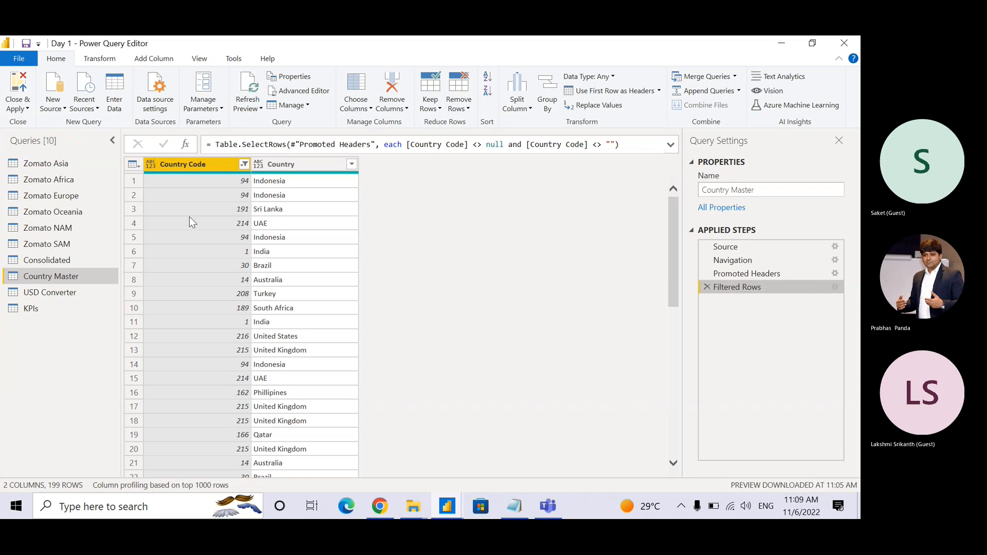
{"action": "left_click", "coordinate": [247, 177]}
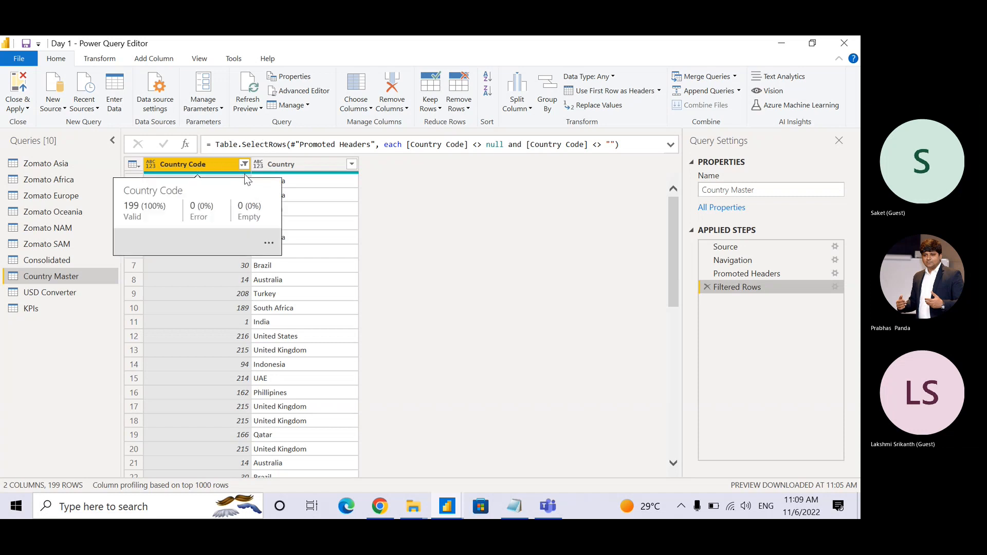
{"action": "left_click", "coordinate": [291, 284]}
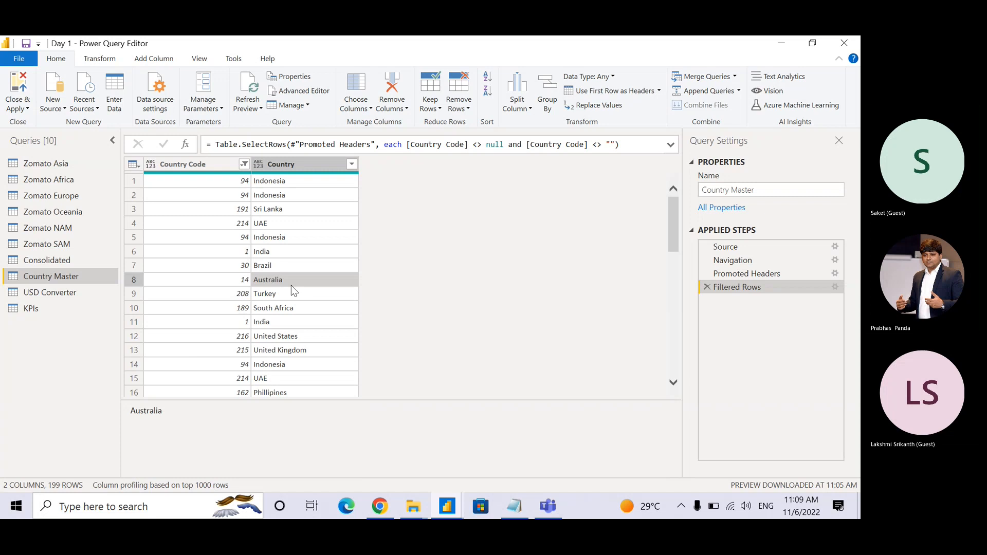
{"action": "left_click", "coordinate": [216, 207]}
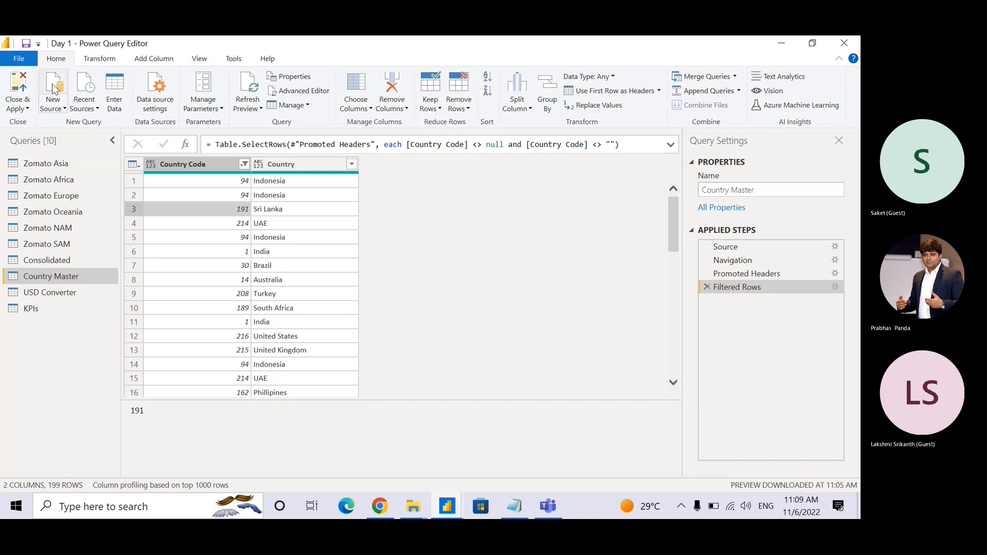
- Examine the available Remove Rows options for the Country Master query, including removing blank rows
{"action": "left_click", "coordinate": [462, 109]}
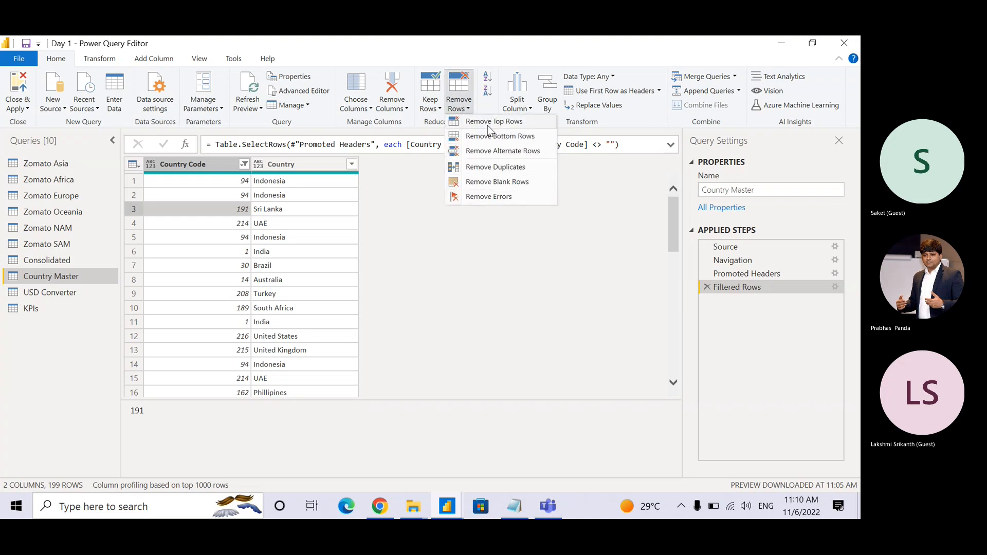
{"action": "key", "text": "ctrl"}
{"action": "key", "text": "ctrl"}
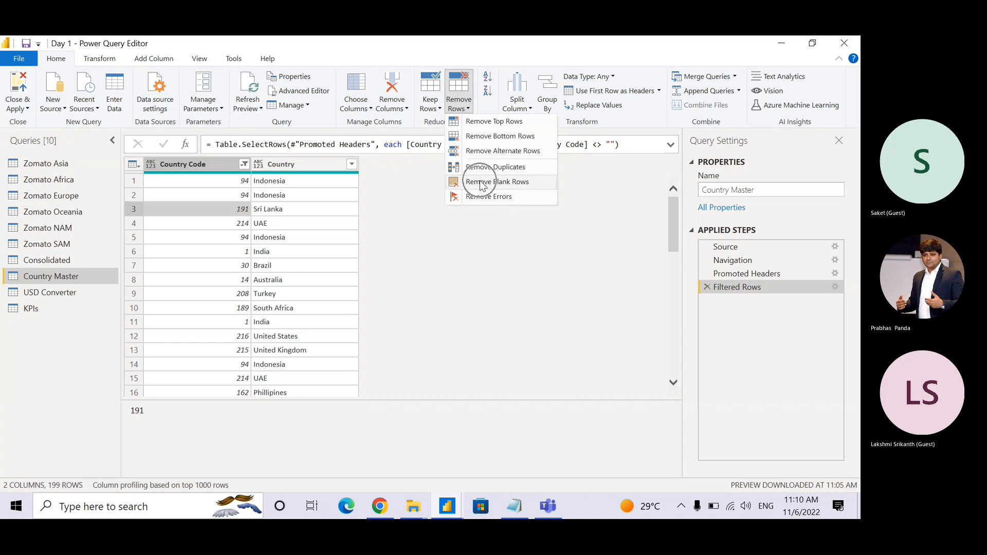
{"action": "key", "text": "ctrl"}
{"action": "key", "text": "ctrl"}
{"action": "key", "text": "ctrl"}
{"action": "key", "text": "ctrl"}
{"action": "key", "text": "ctrl"}
{"action": "key", "text": "ctrl"}
{"action": "key", "text": "ctrl"}
{"action": "key", "text": "ctrl"}
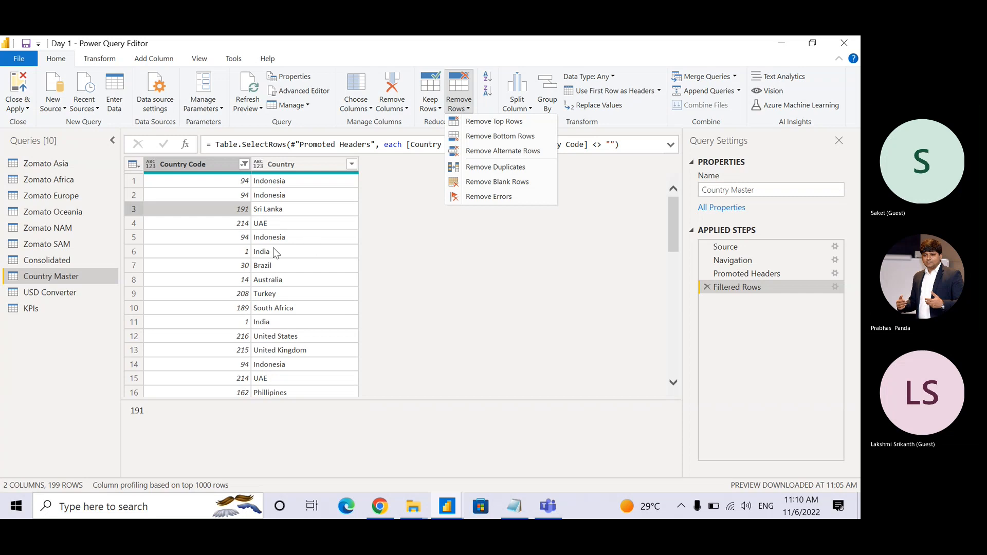
{"action": "left_click", "coordinate": [409, 231]}
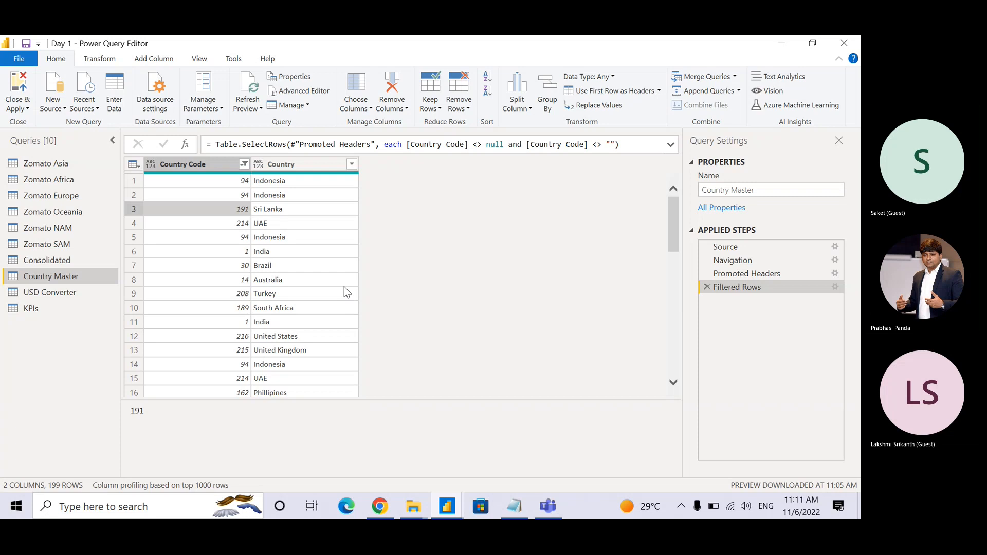
{"action": "key", "text": "alt+Tab"}
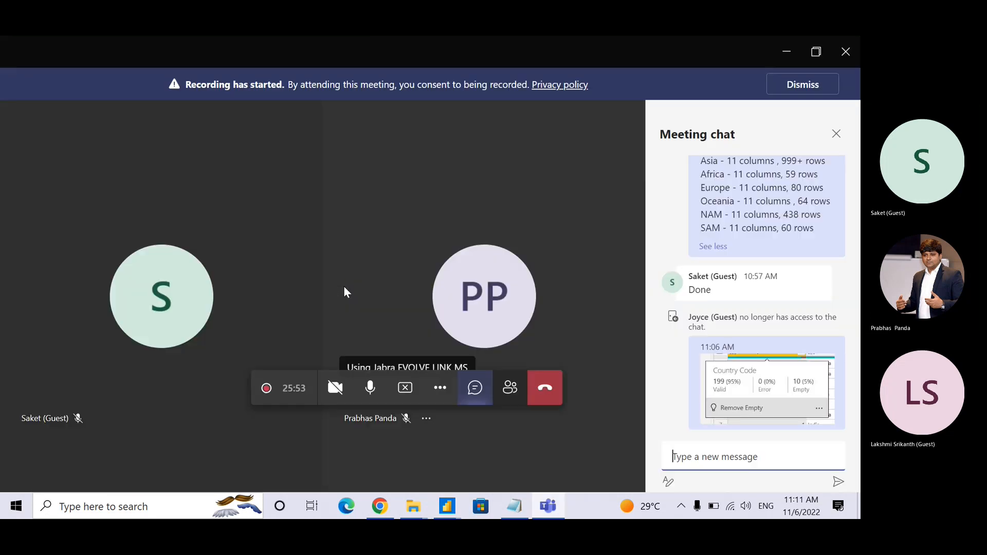
{"action": "key", "text": "alt+Tab"}
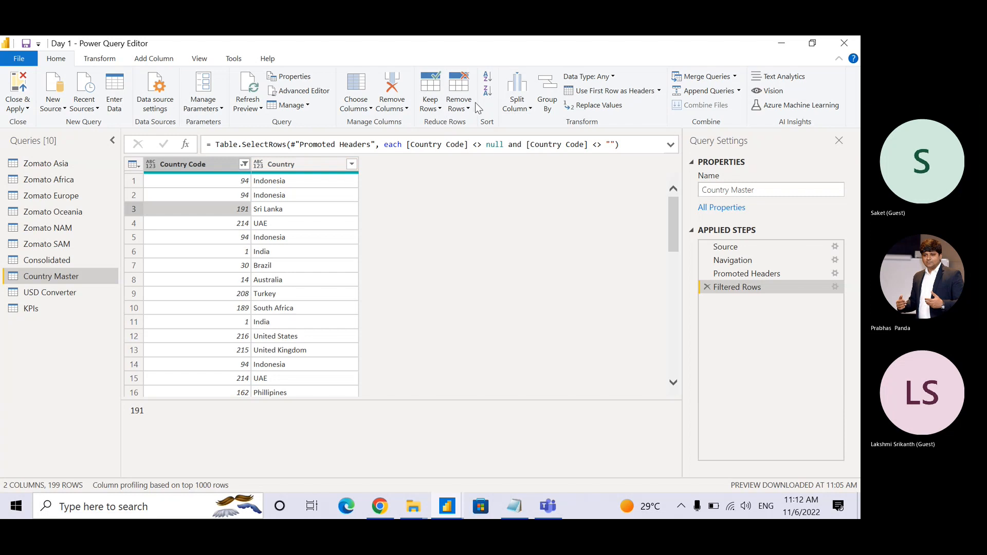
{"action": "left_click", "coordinate": [460, 103]}
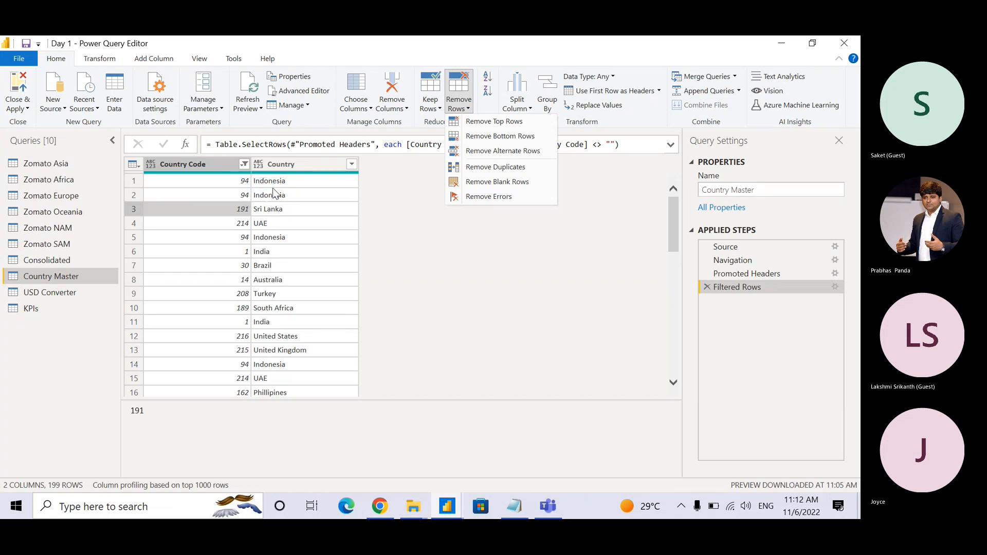
{"action": "left_click", "coordinate": [490, 209]}
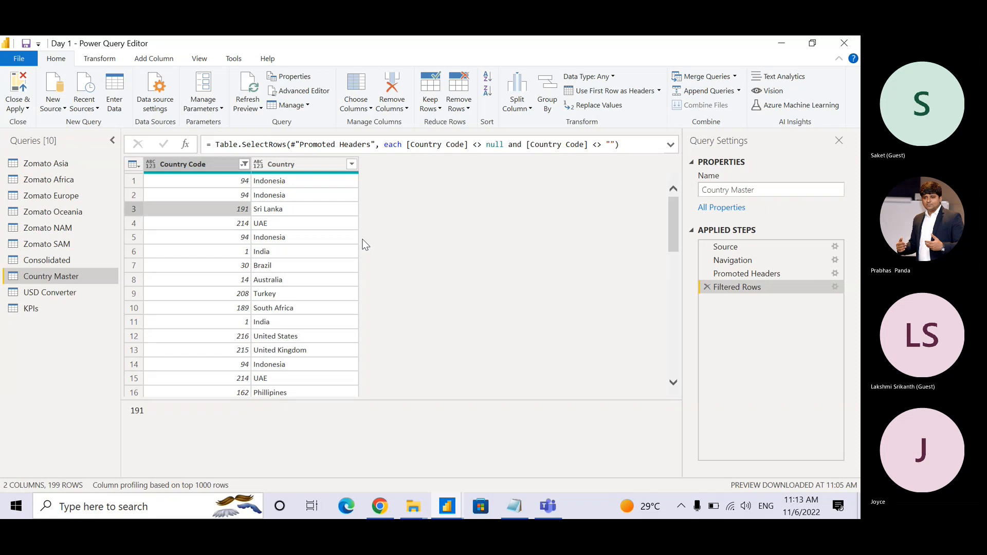
{"action": "left_click", "coordinate": [215, 240]}
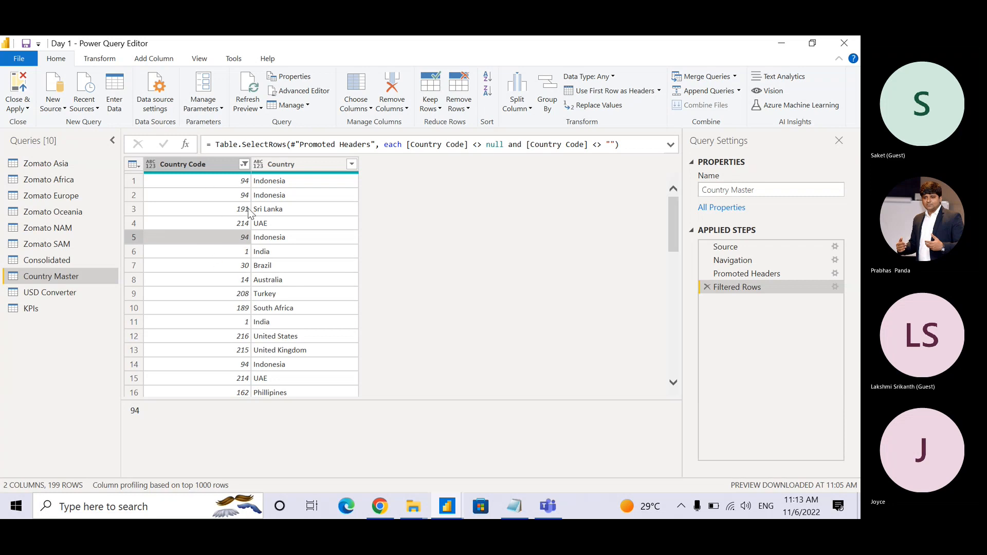
- Remove duplicate rows from the Country Master query across both the Country Code and Country columns
{"action": "key", "text": "ctrl+a"}
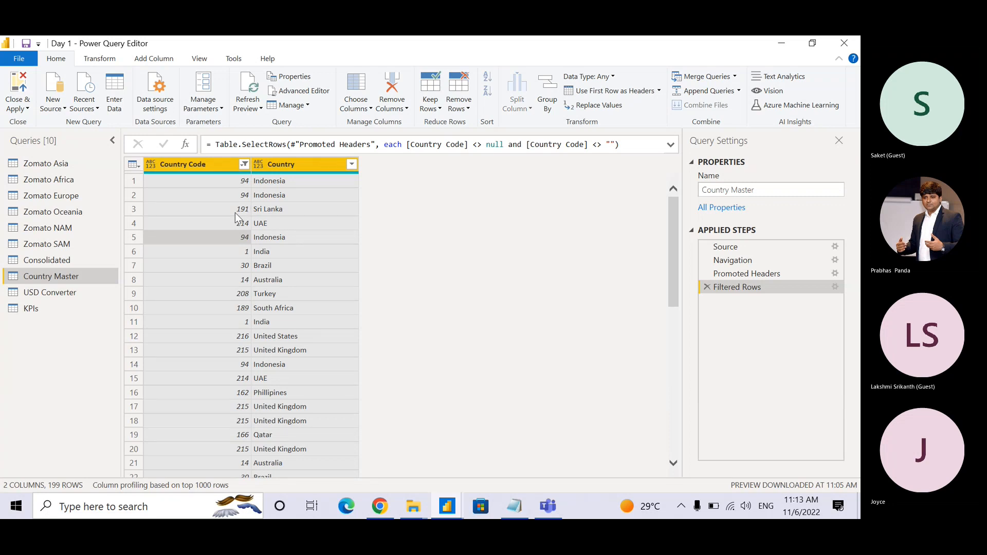
{"action": "key", "text": "ctrl"}
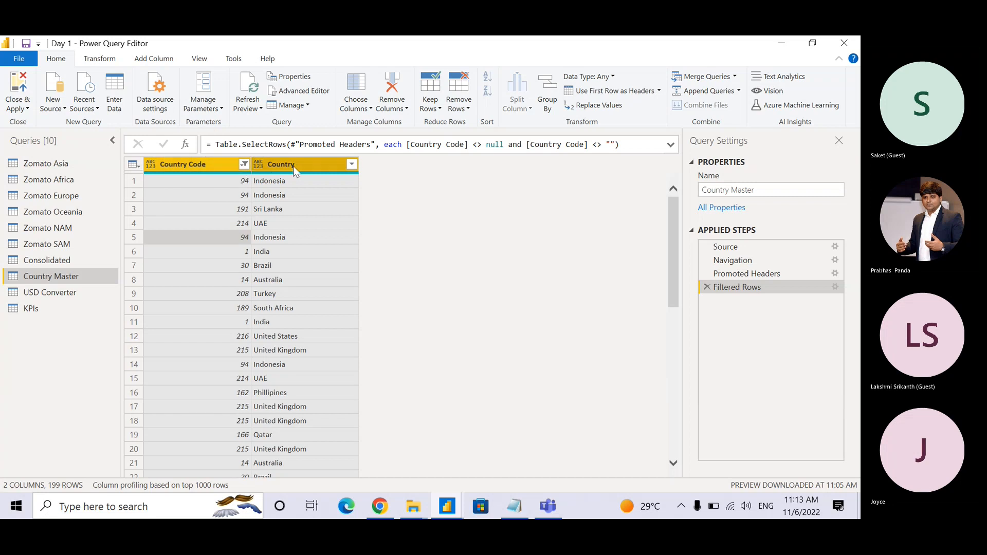
{"action": "key", "text": "ctrl"}
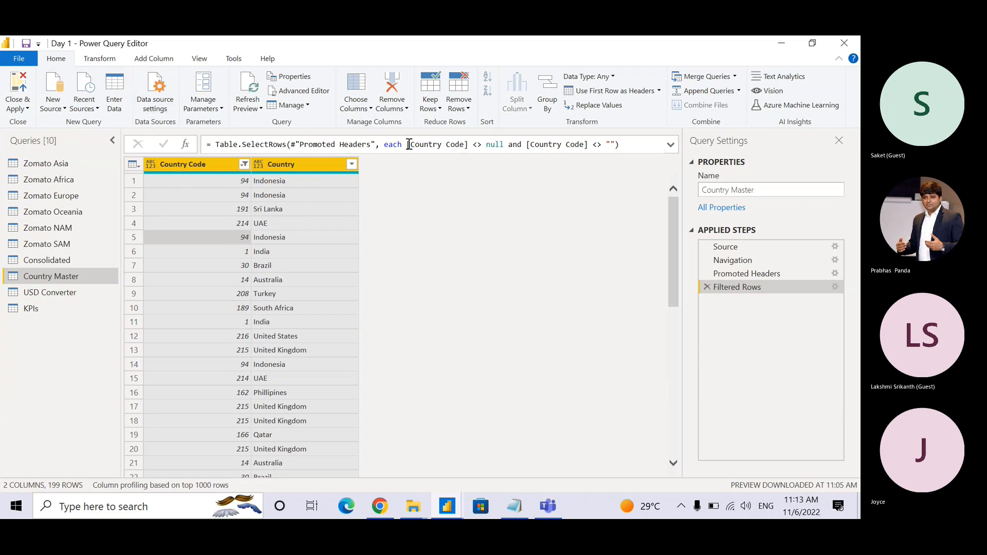
{"action": "left_click", "coordinate": [468, 106]}
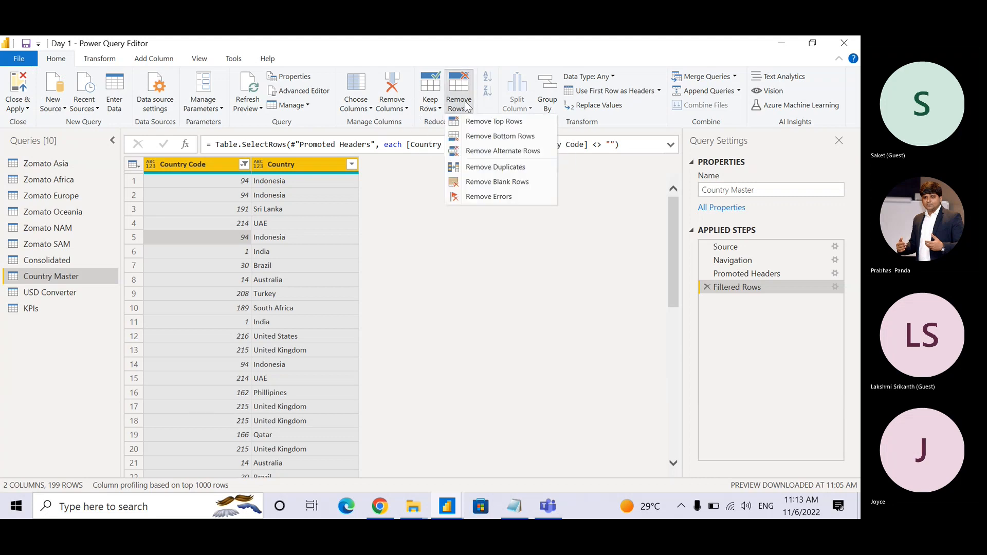
{"action": "left_click", "coordinate": [480, 166]}
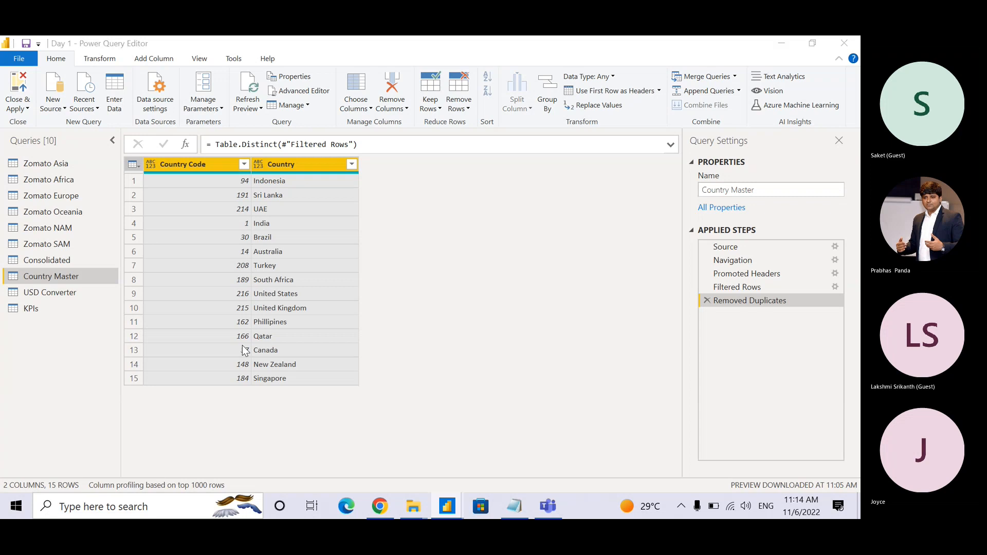
{"action": "key", "text": "alt+Tab"}
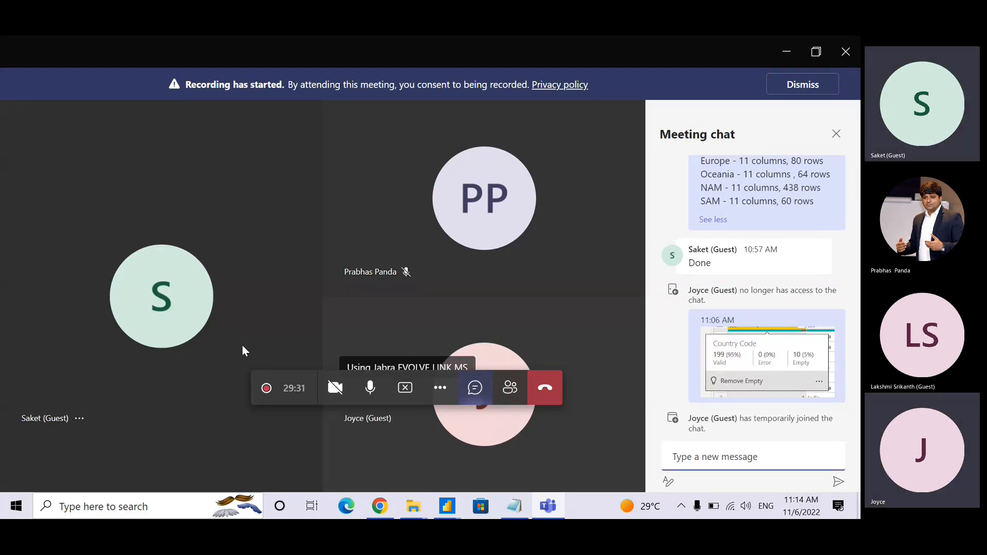
{"action": "key", "text": "alt+Tab"}
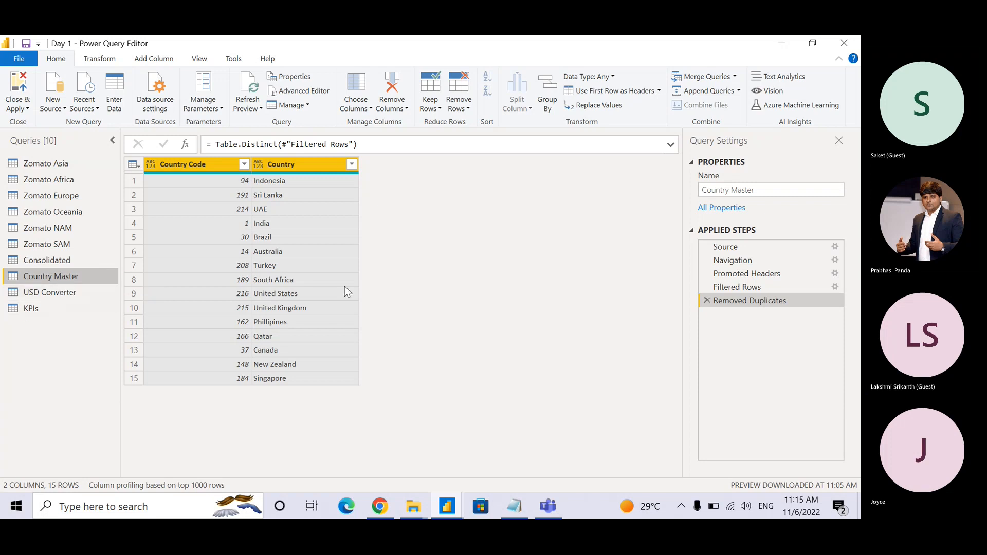
- Review the Source, Navigation and Promoted Headers steps of Country Master, check the KPIs query, and return to Country Master
{"action": "left_click", "coordinate": [746, 263]}
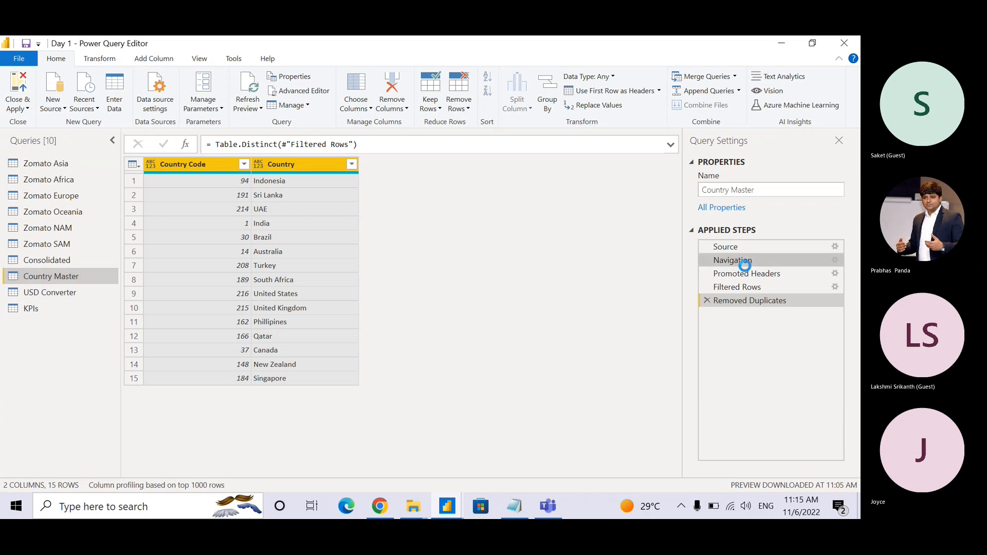
{"action": "left_click", "coordinate": [746, 274]}
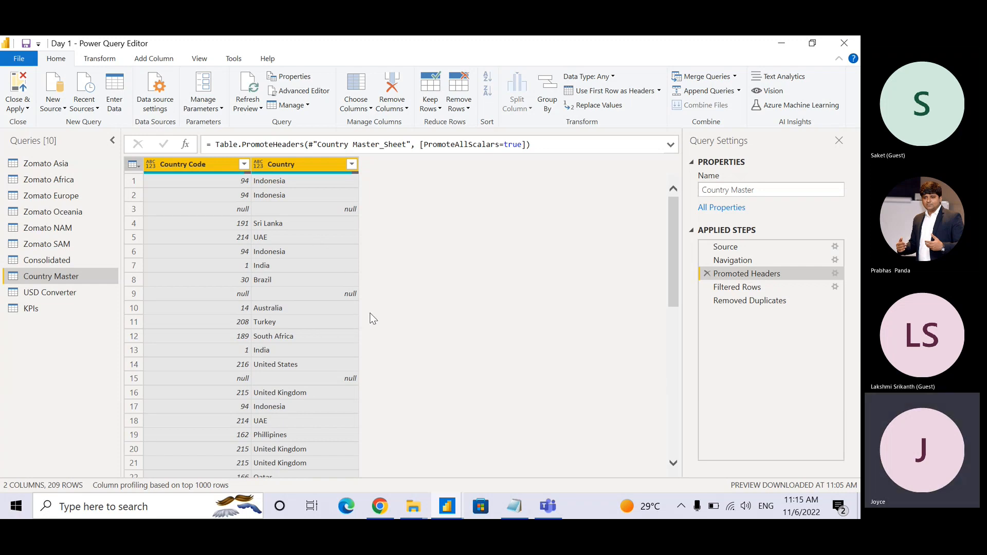
{"action": "left_click", "coordinate": [752, 251]}
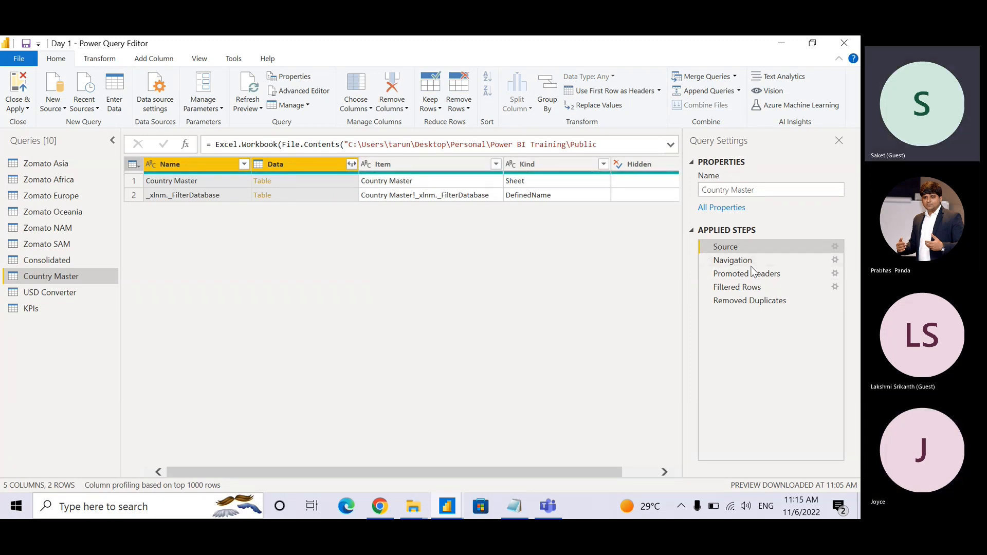
{"action": "left_click", "coordinate": [751, 273]}
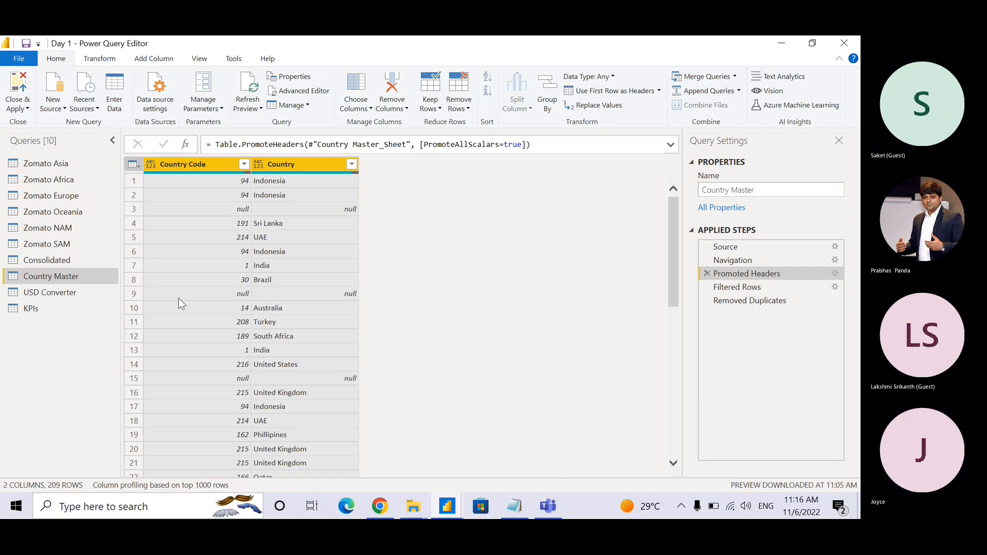
{"action": "left_click", "coordinate": [20, 311]}
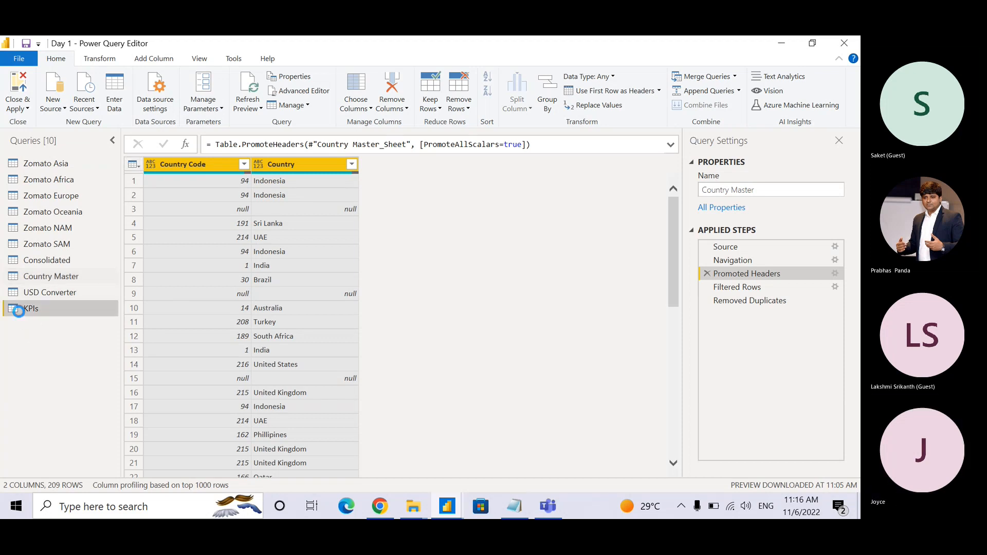
{"action": "left_click", "coordinate": [40, 309]}
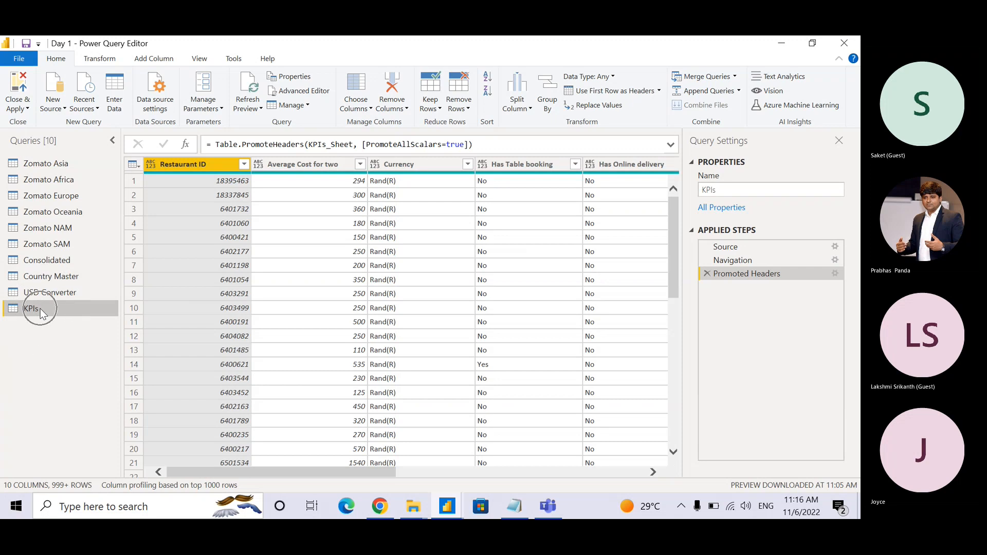
{"action": "left_click_drag", "start_coordinate": [40, 308], "coordinate": [76, 279]}
{"action": "double_click", "coordinate": [76, 279]}
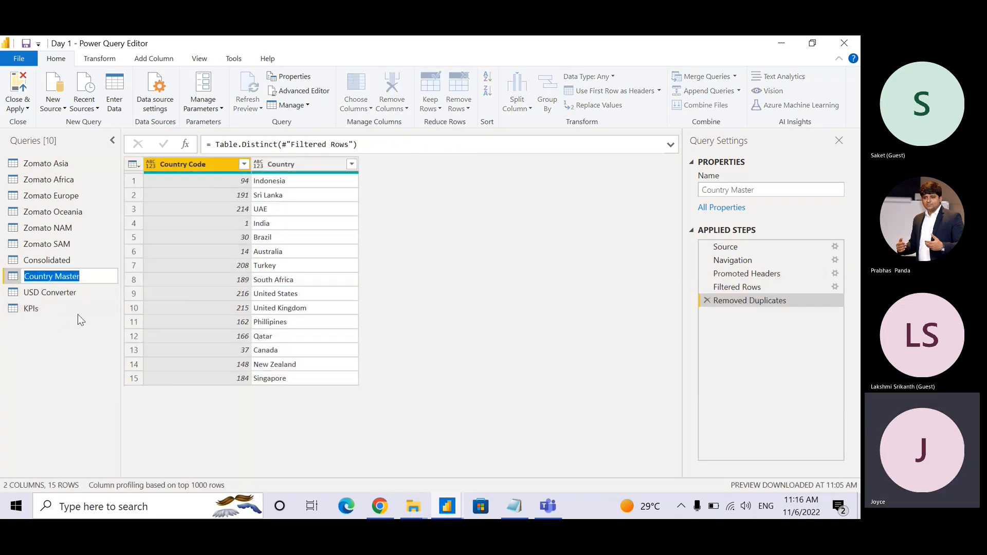
{"action": "left_click", "coordinate": [78, 313]}
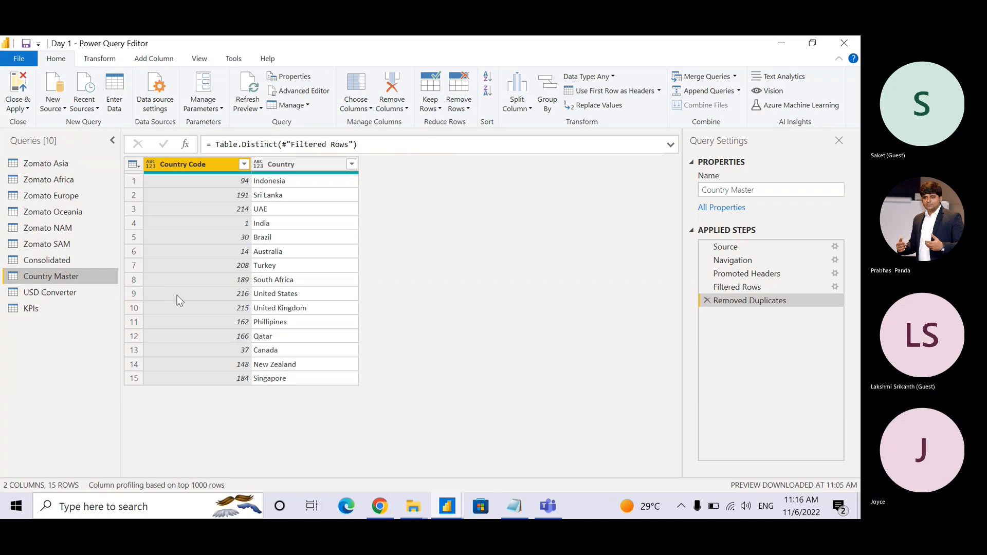
- Examine the column quality of Country Code and Country at the Promoted Headers and Filtered Rows steps
{"action": "left_click", "coordinate": [780, 277]}
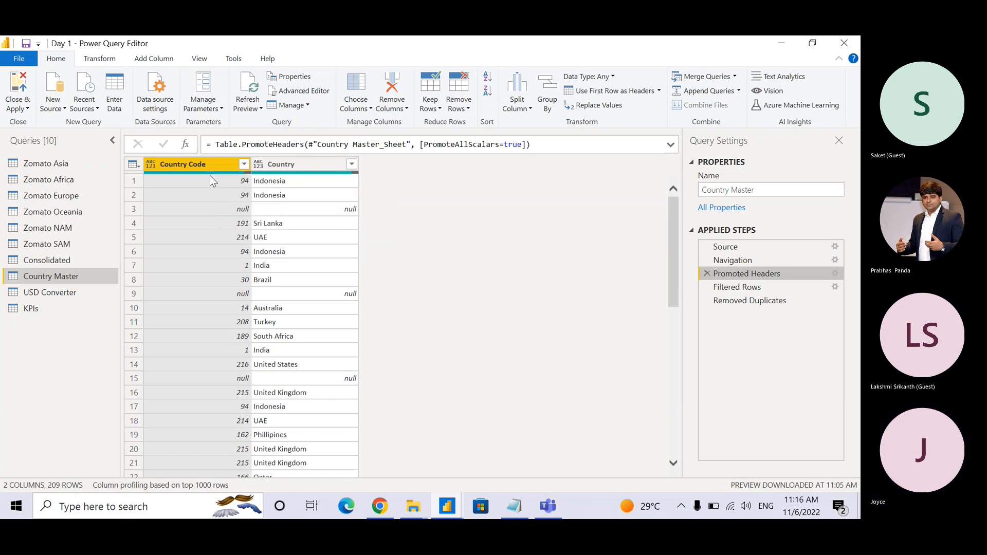
{"action": "mouse_move", "coordinate": [210, 174]}
{"action": "mouse_move", "coordinate": [344, 175]}
{"action": "mouse_move", "coordinate": [249, 178]}
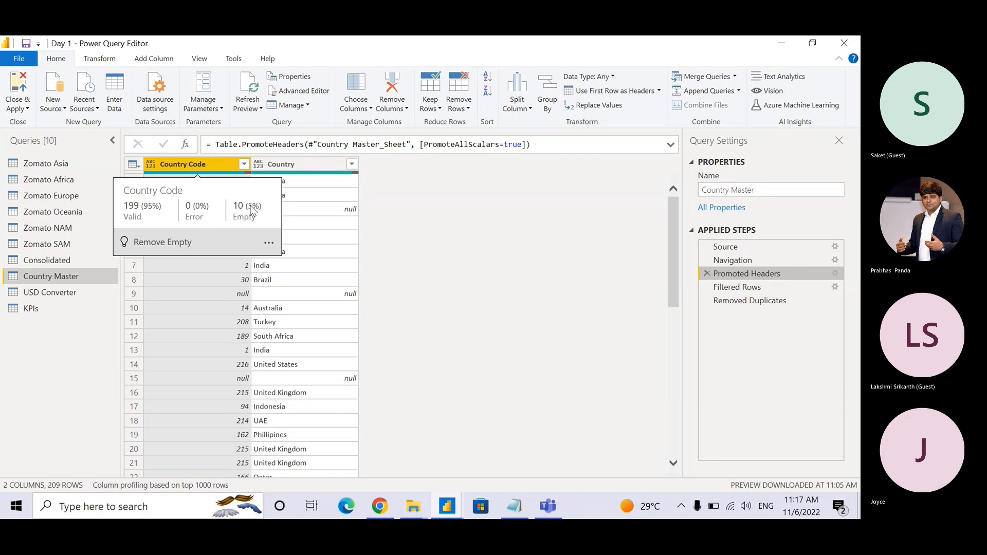
{"action": "left_click", "coordinate": [170, 247]}
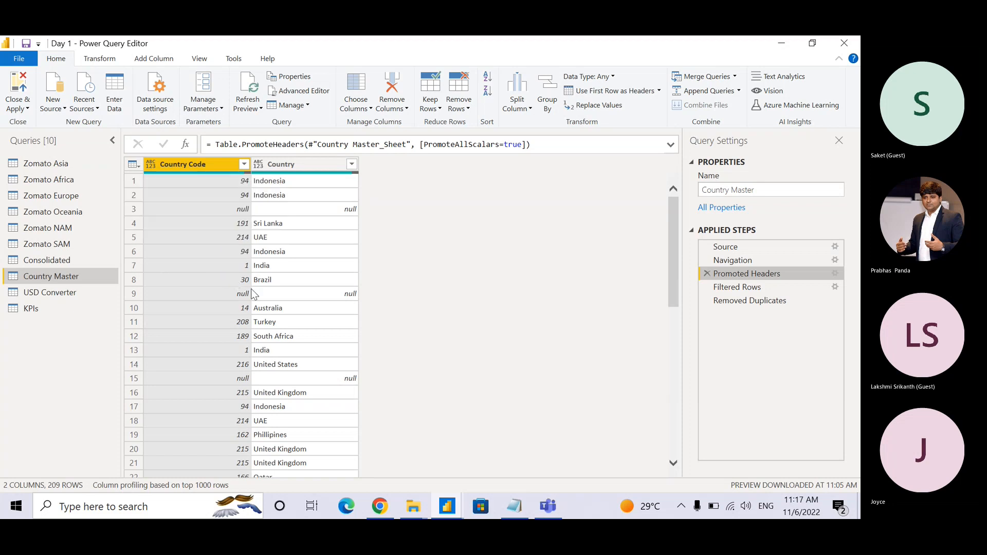
{"action": "left_click", "coordinate": [799, 289]}
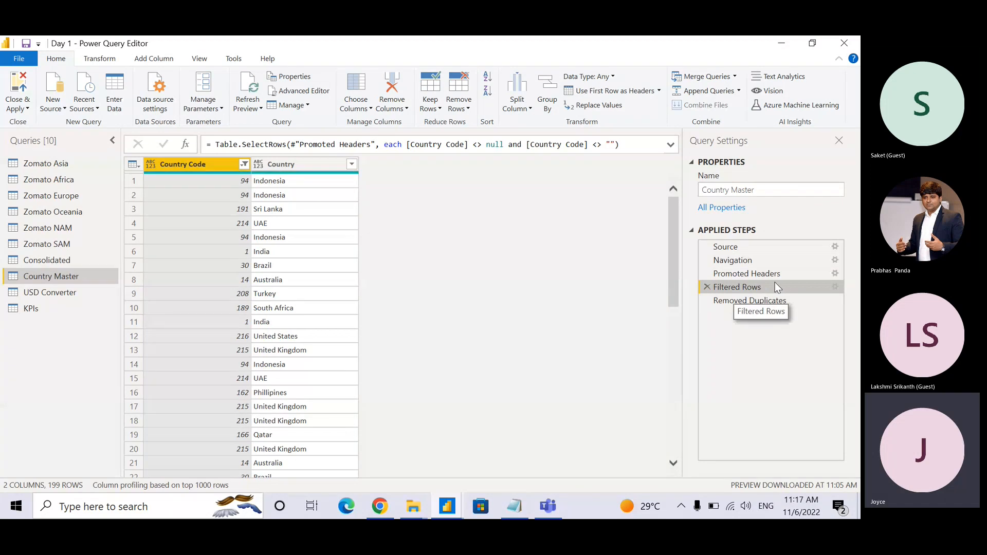
{"action": "left_click", "coordinate": [228, 192]}
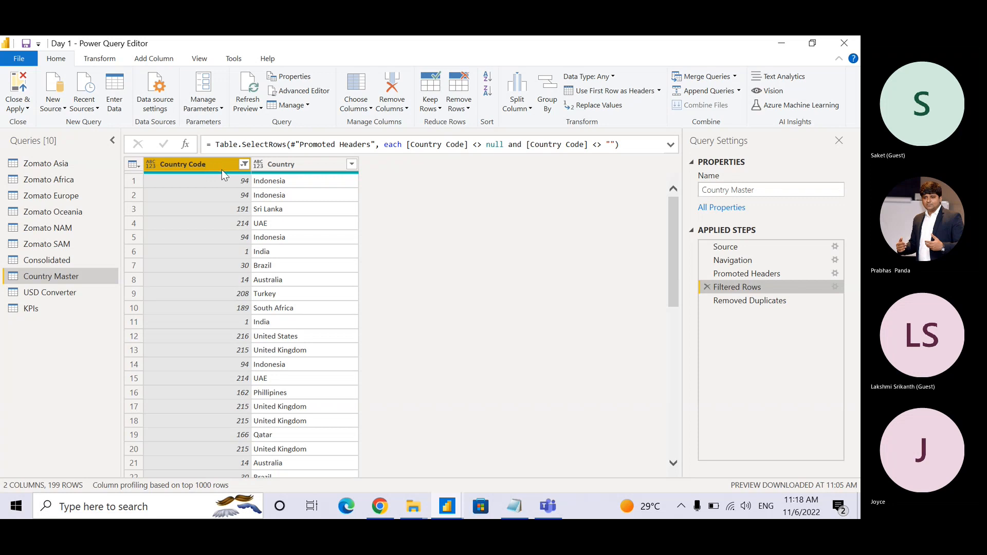
{"action": "mouse_move", "coordinate": [235, 178]}
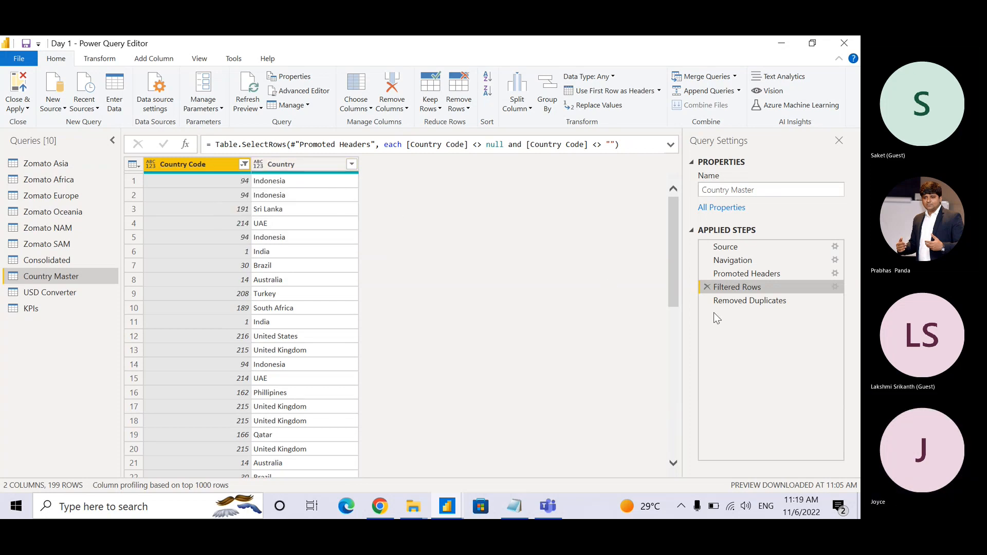
- Delete the Removed Duplicates and Filtered Rows steps from the Country Master query
{"action": "left_click", "coordinate": [705, 302]}
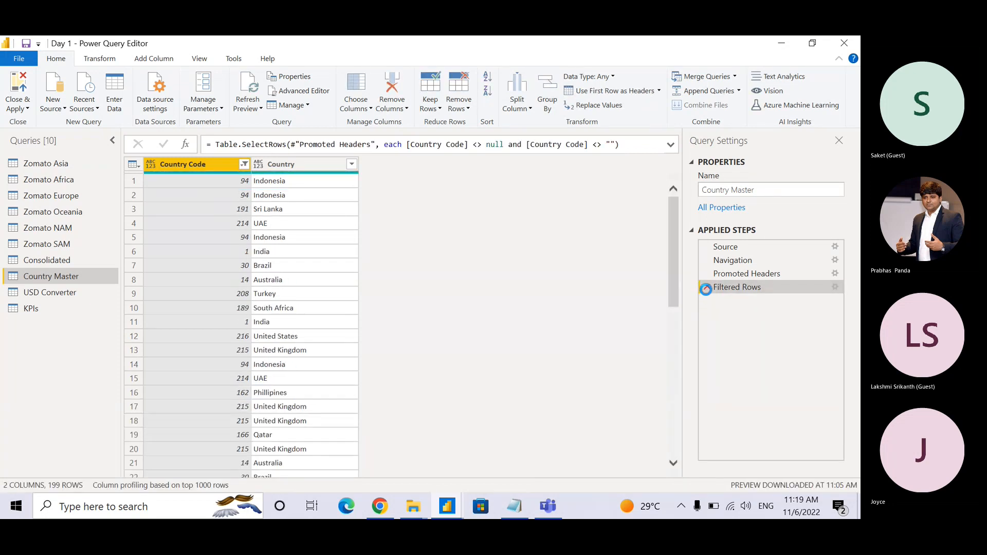
{"action": "left_click", "coordinate": [706, 288]}
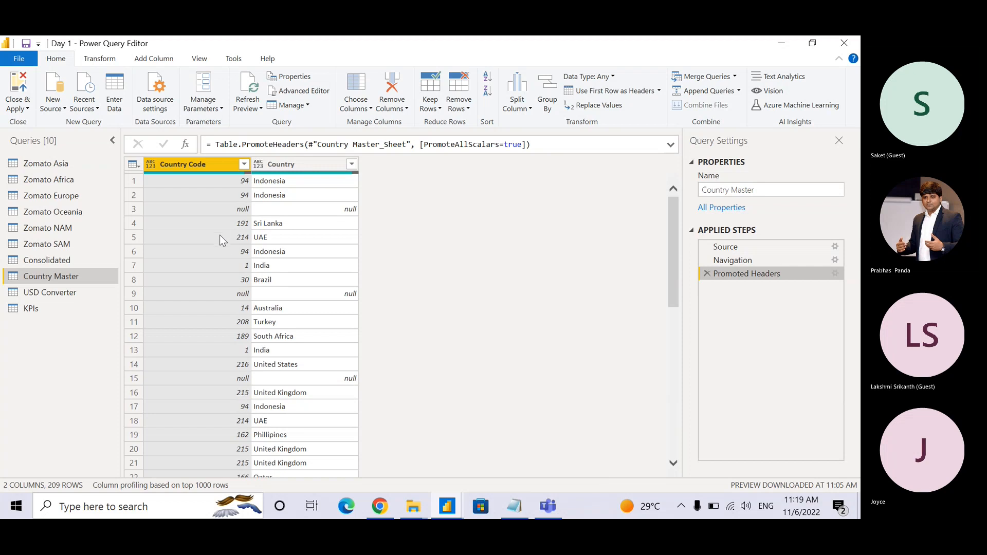
- Remove the blank rows from the whole Country Master table, covering both columns
{"action": "left_click", "coordinate": [219, 234]}
{"action": "left_click", "coordinate": [219, 233]}
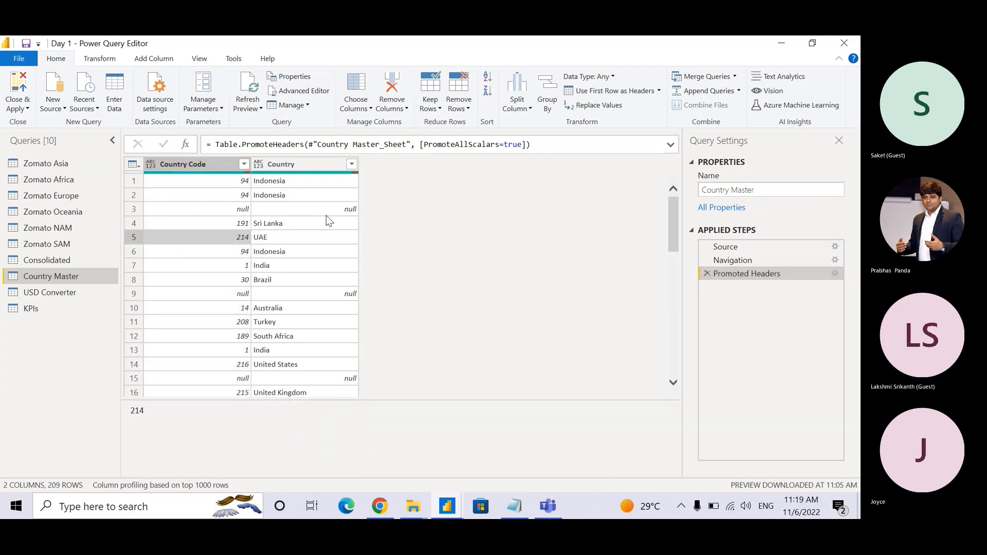
{"action": "key", "text": "ctrl+a"}
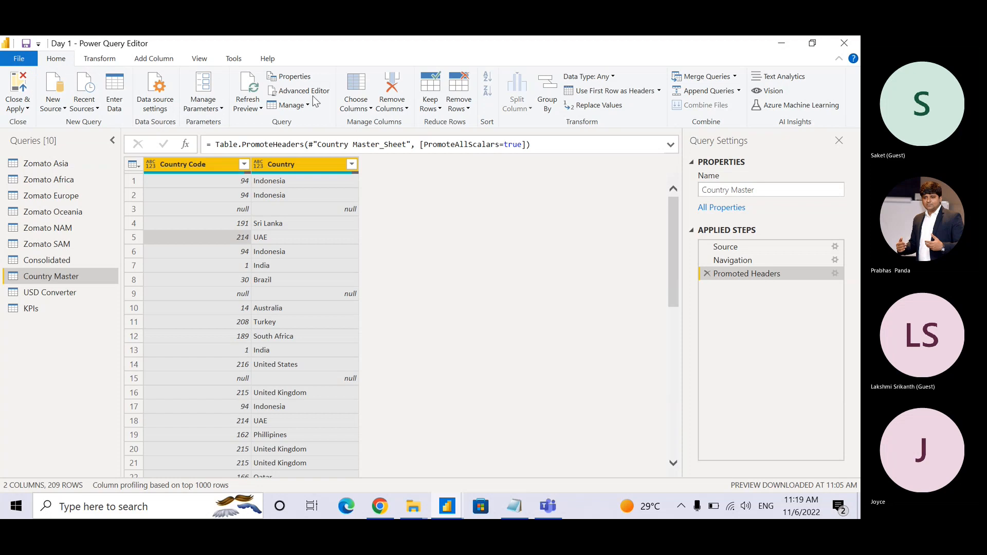
{"action": "left_click", "coordinate": [462, 107]}
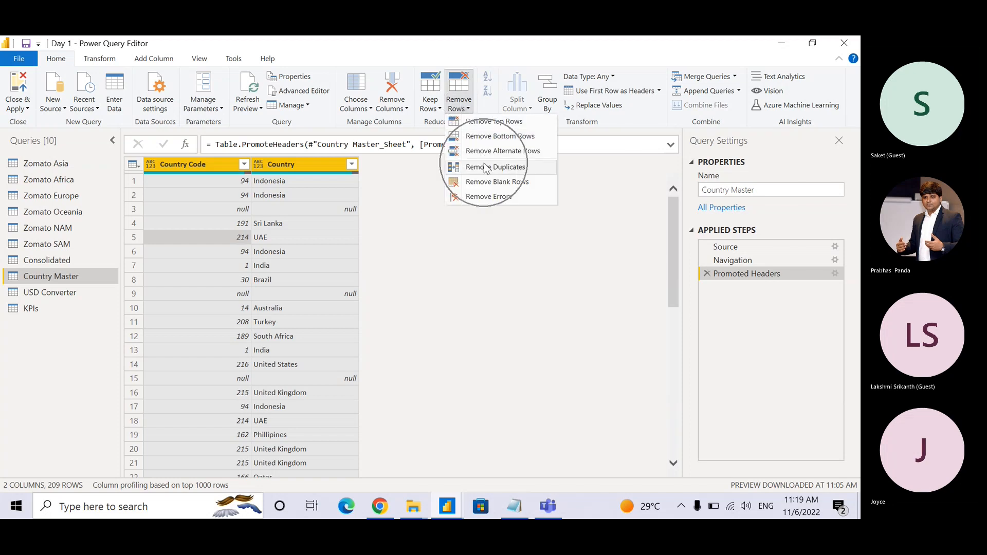
{"action": "left_click", "coordinate": [491, 188]}
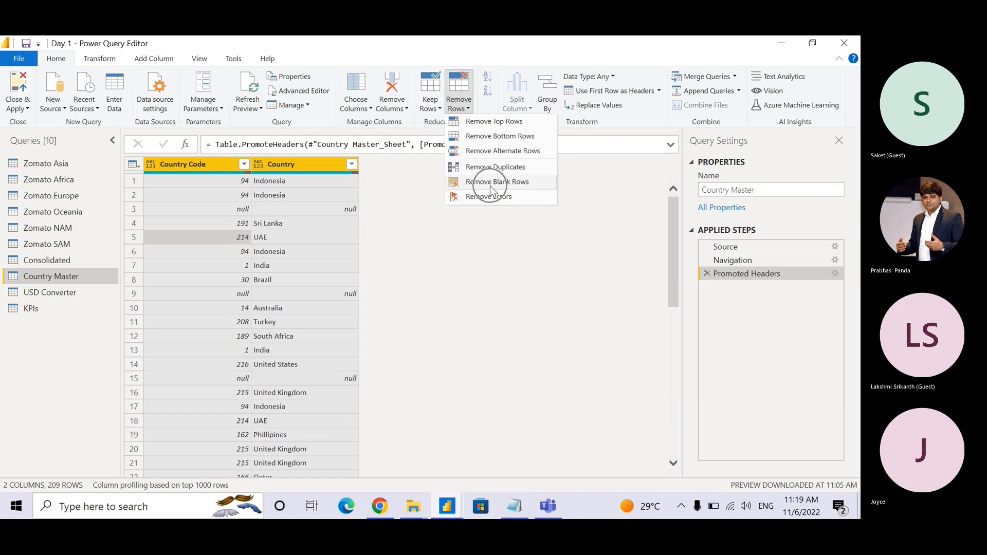
{"action": "left_click", "coordinate": [490, 187]}
{"action": "left_click", "coordinate": [490, 186]}
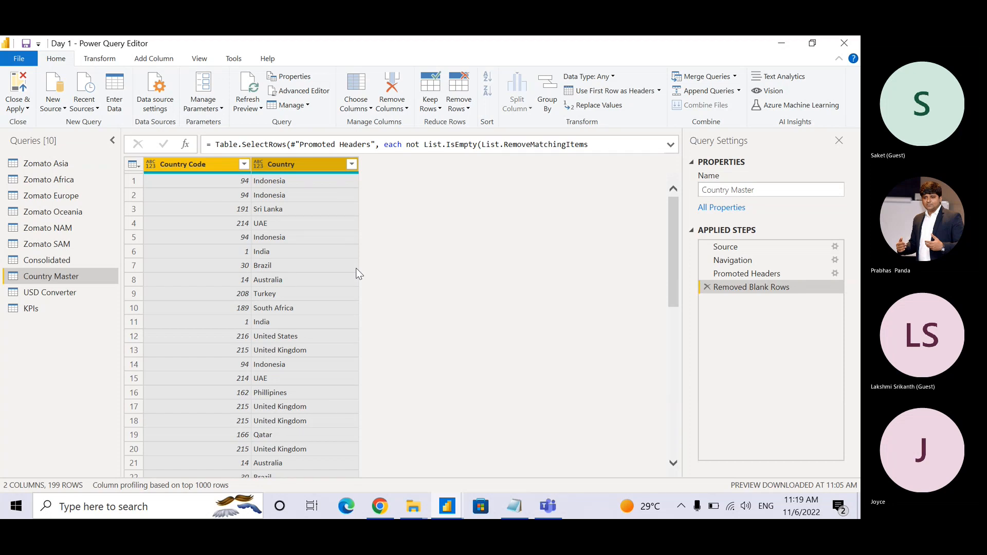
- Inspect the Country Code filter values, the available row-removal options and individual Country Code cells in Country Master
{"action": "left_click", "coordinate": [286, 166]}
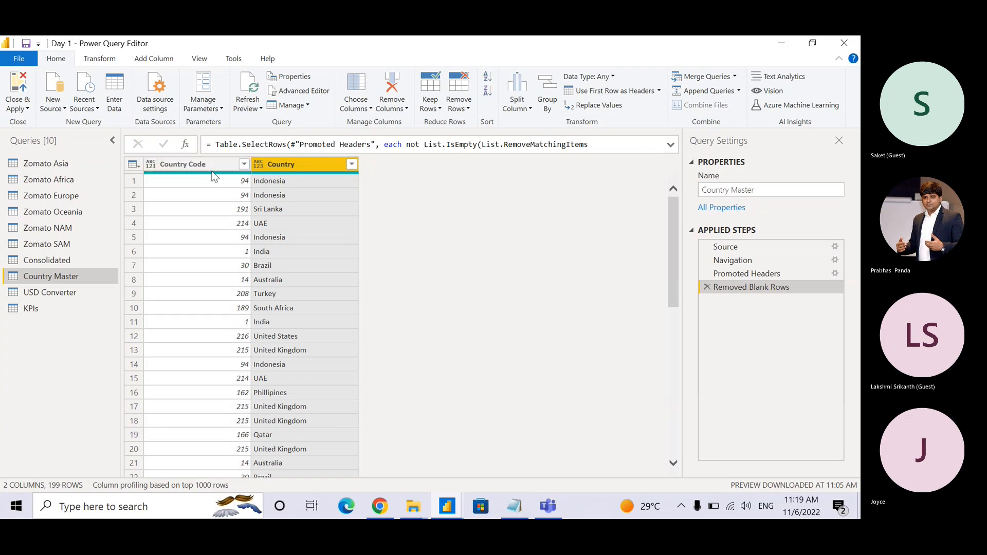
{"action": "left_click", "coordinate": [211, 165]}
{"action": "left_click", "coordinate": [243, 164]}
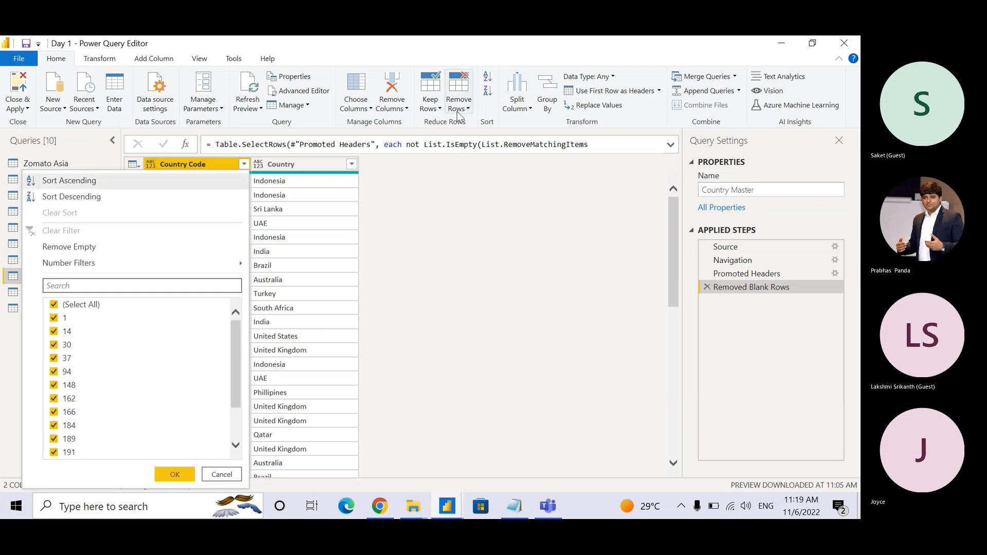
{"action": "left_click", "coordinate": [442, 271]}
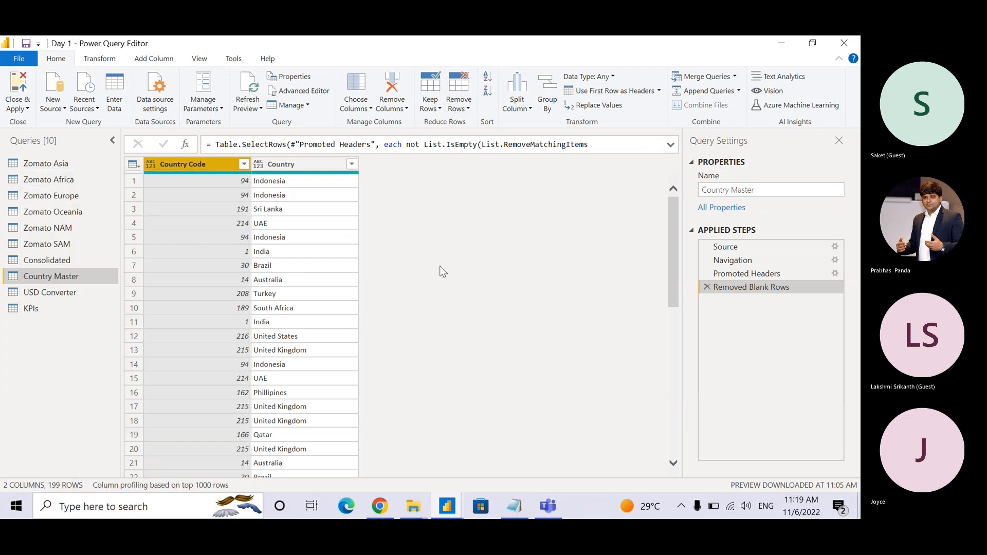
{"action": "left_click", "coordinate": [459, 103]}
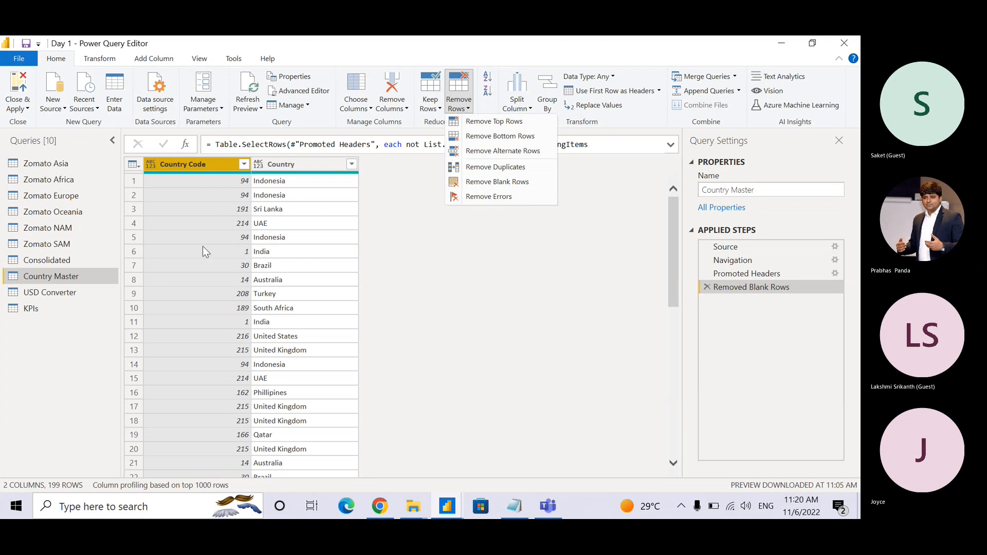
{"action": "left_click", "coordinate": [278, 288]}
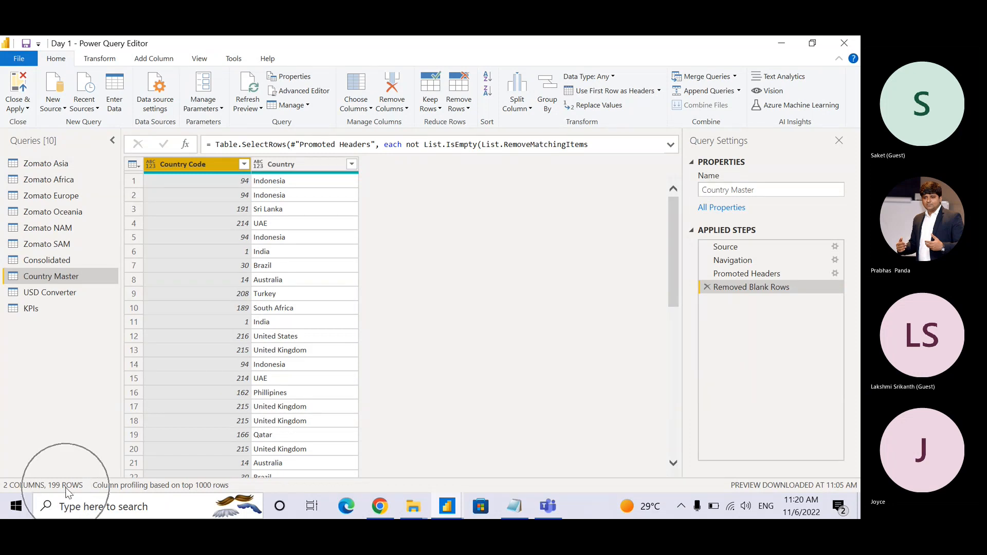
{"action": "left_click", "coordinate": [238, 195]}
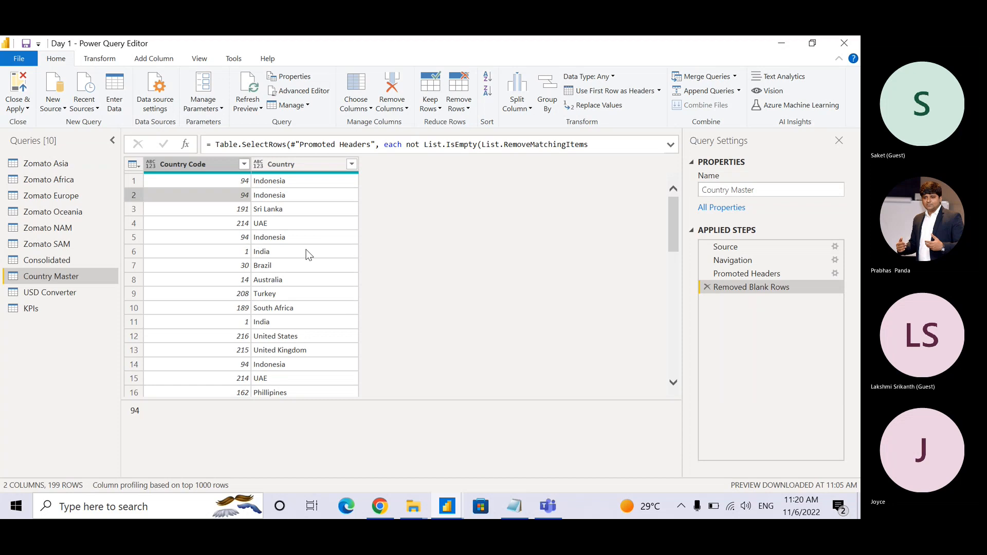
{"action": "left_click", "coordinate": [216, 257]}
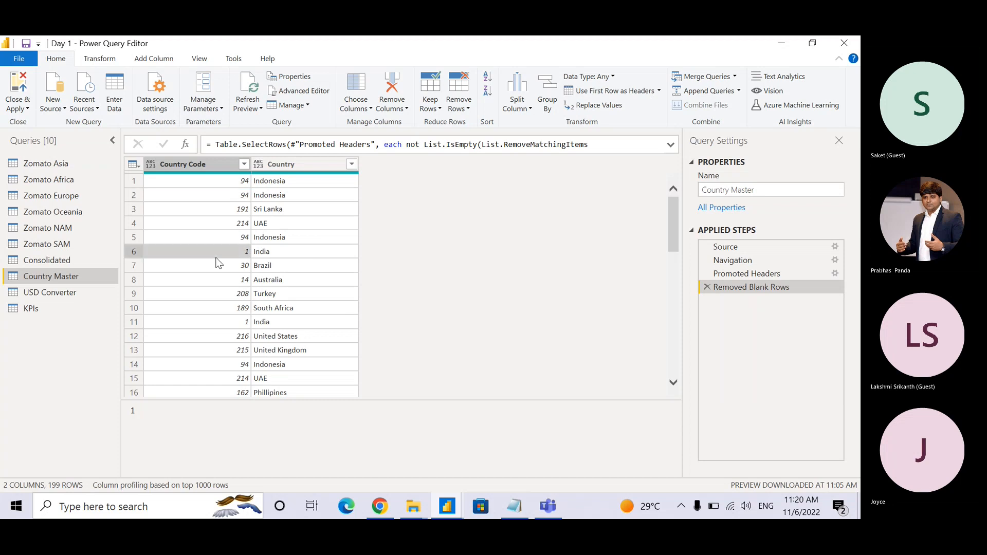
- Remove the duplicate rows from the whole Country Master table, comparing both the Country Code and Country columns
{"action": "key", "text": "ctrl+a"}
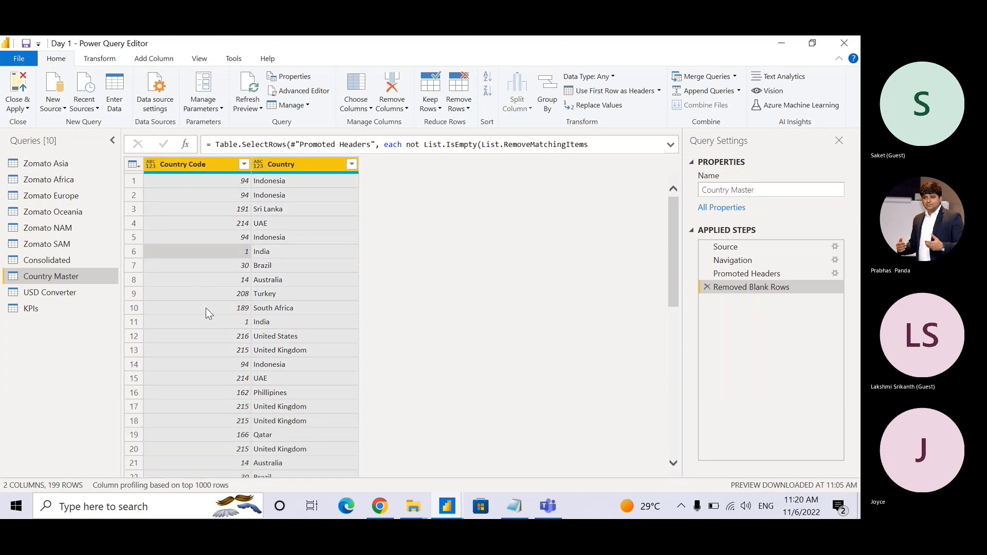
{"action": "left_click", "coordinate": [249, 254]}
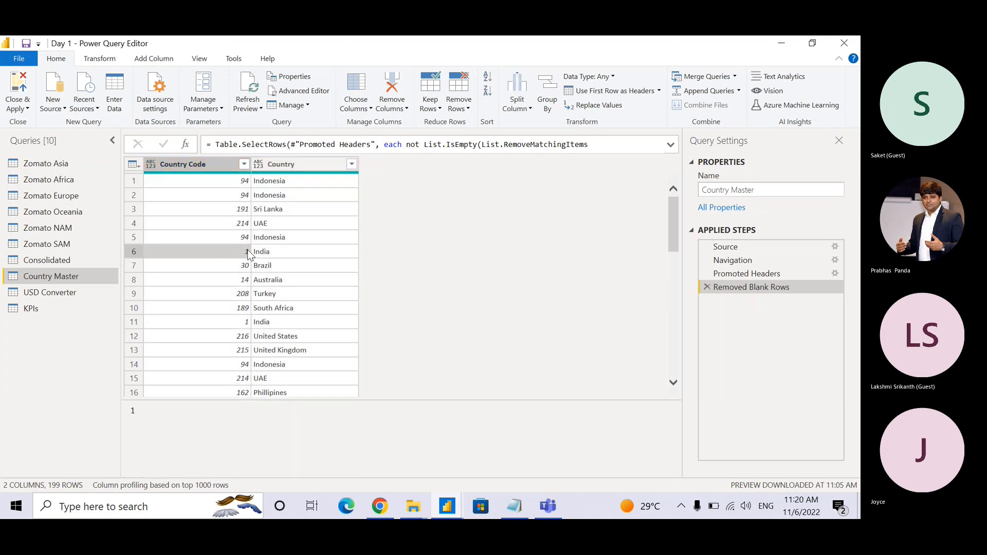
{"action": "left_click", "coordinate": [135, 166]}
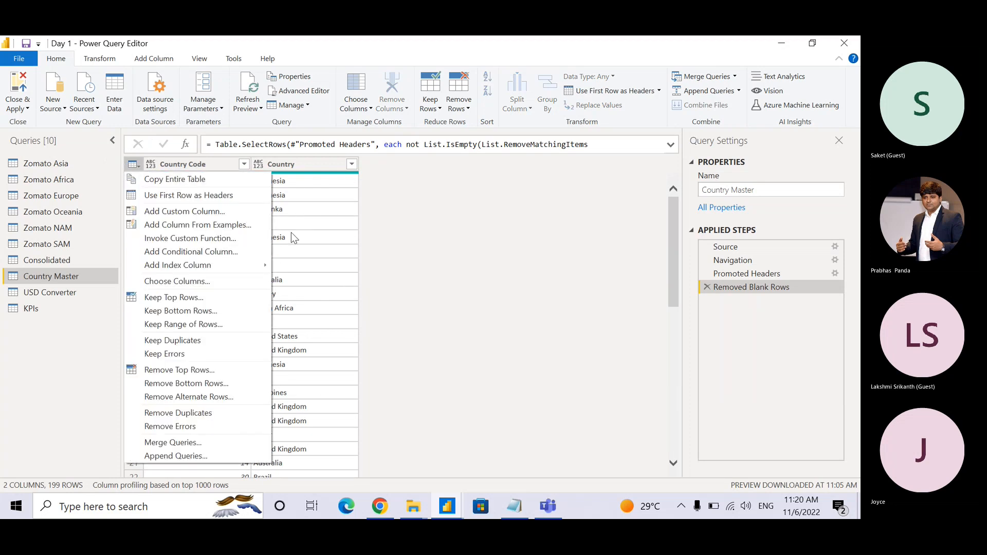
{"action": "left_click", "coordinate": [349, 228]}
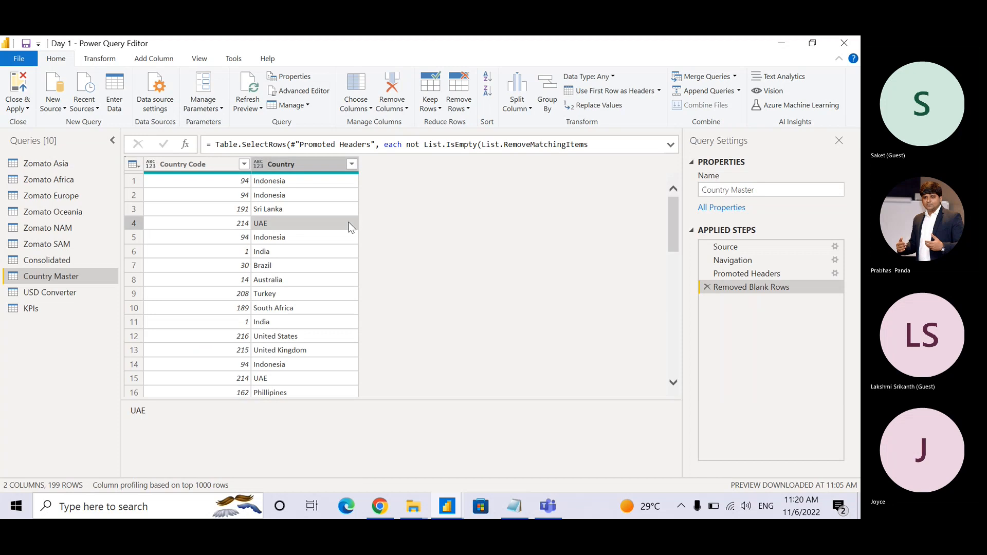
{"action": "key", "text": "ctrl+a"}
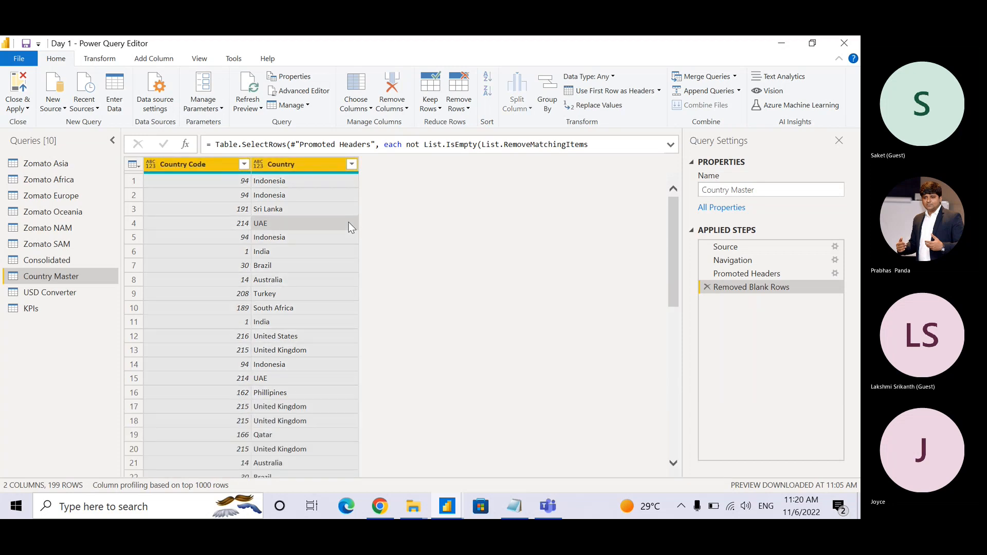
{"action": "left_click", "coordinate": [458, 109]}
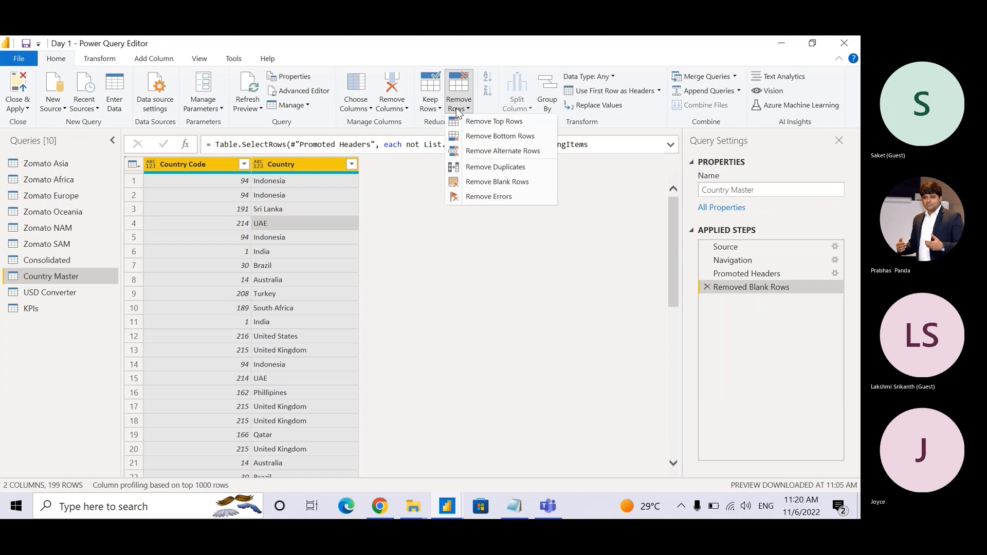
{"action": "left_click", "coordinate": [467, 171]}
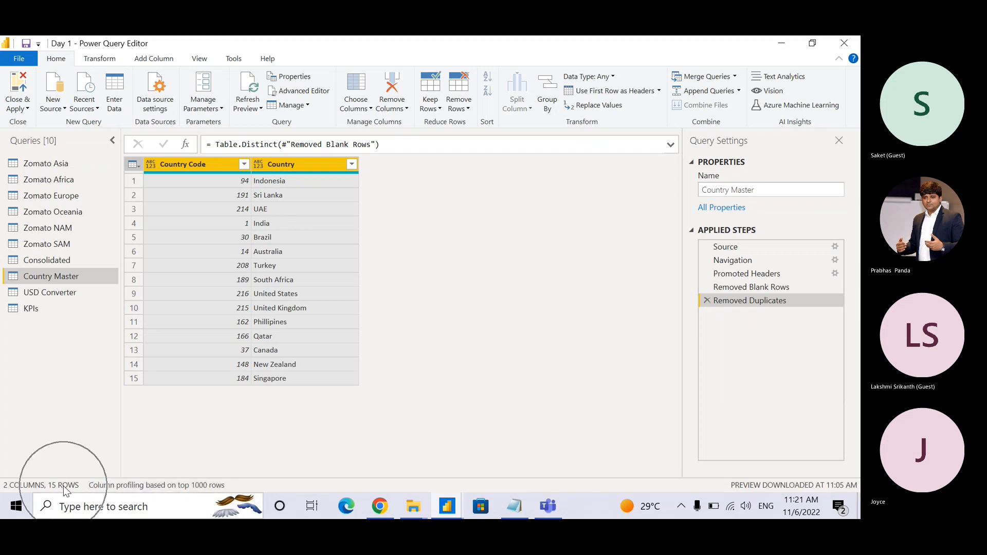
{"action": "key", "text": "ctrl"}
{"action": "key", "text": "ctrl"}
{"action": "key", "text": "ctrl"}
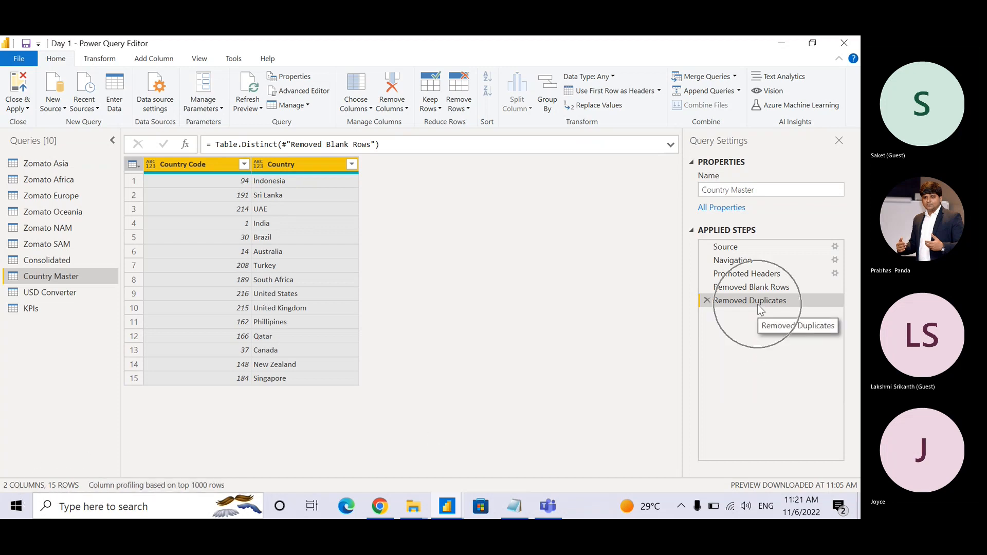
{"action": "key", "text": "ctrl"}
{"action": "key", "text": "ctrl"}
{"action": "key", "text": "ctrl"}
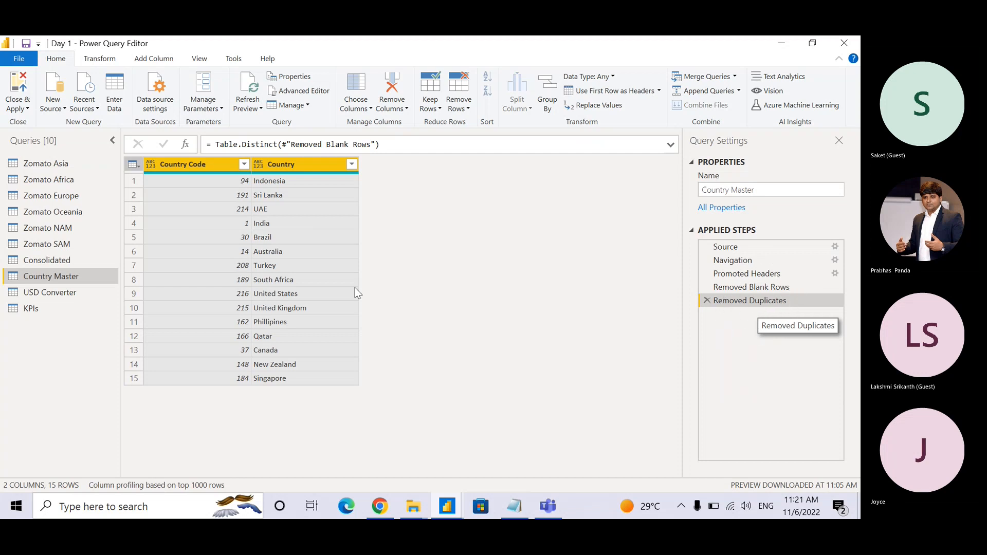
{"action": "key", "text": "ctrl"}
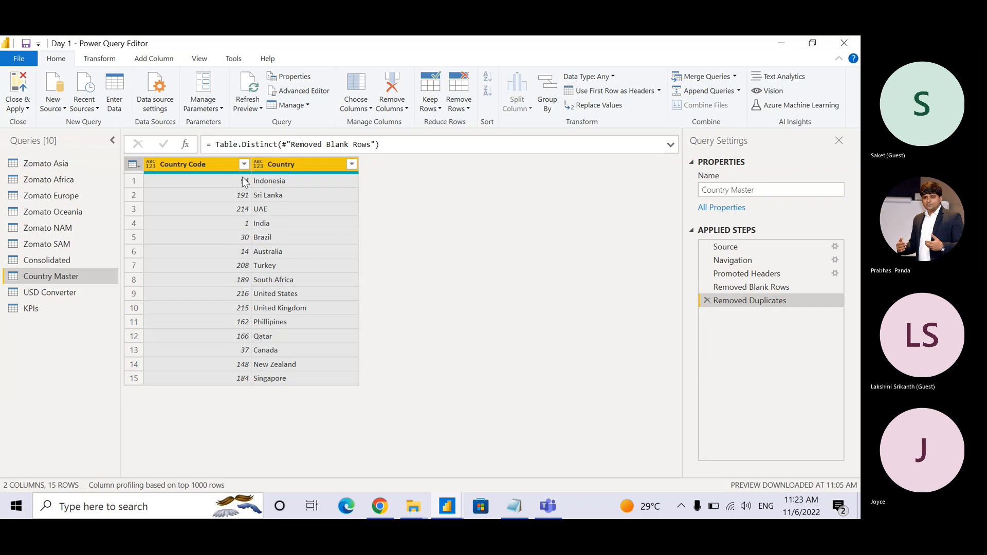
- Compare selecting only the Country Code column with selecting all columns of Country Master, and check which commands each selection allows
{"action": "left_click", "coordinate": [219, 165]}
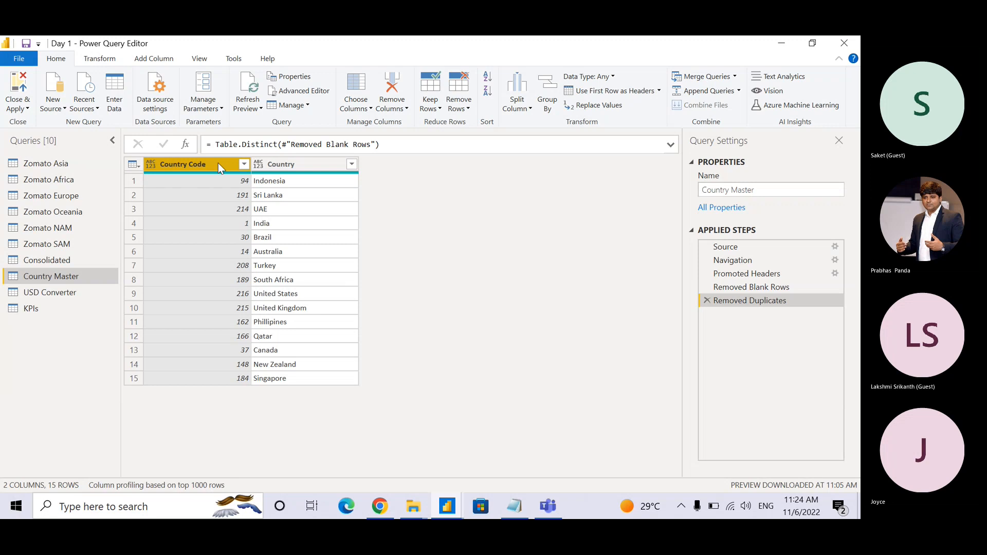
{"action": "key", "text": "ctrl+a"}
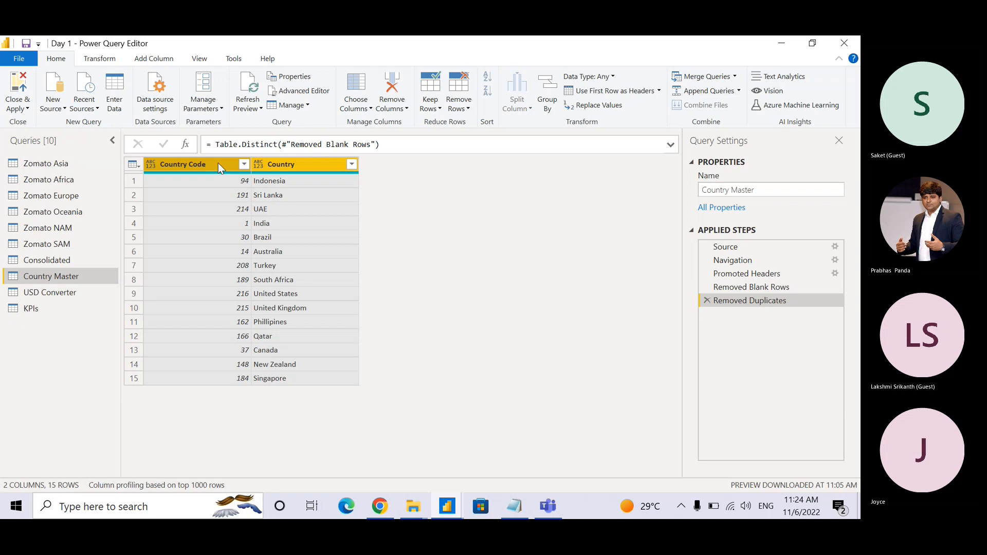
{"action": "left_click", "coordinate": [218, 163]}
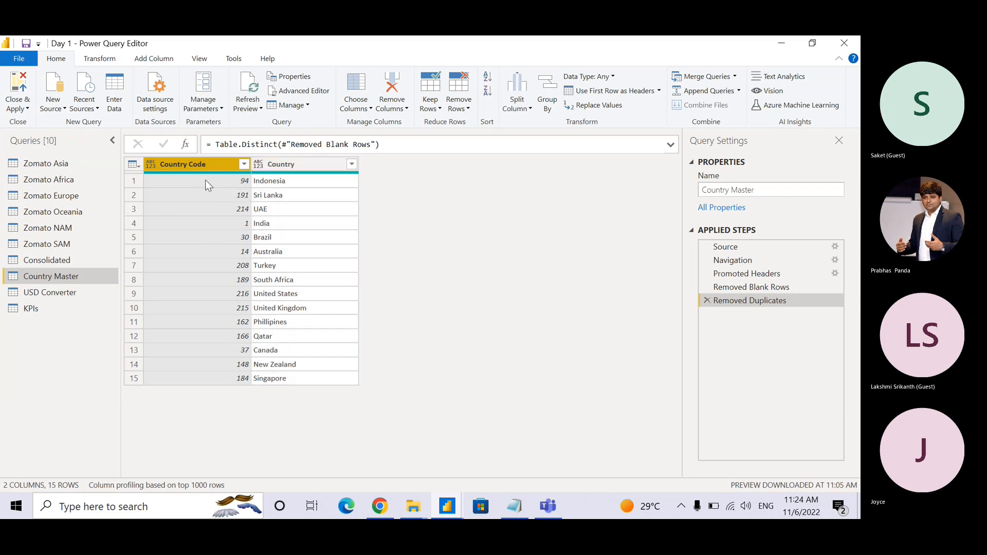
{"action": "key", "text": "ctrl+a"}
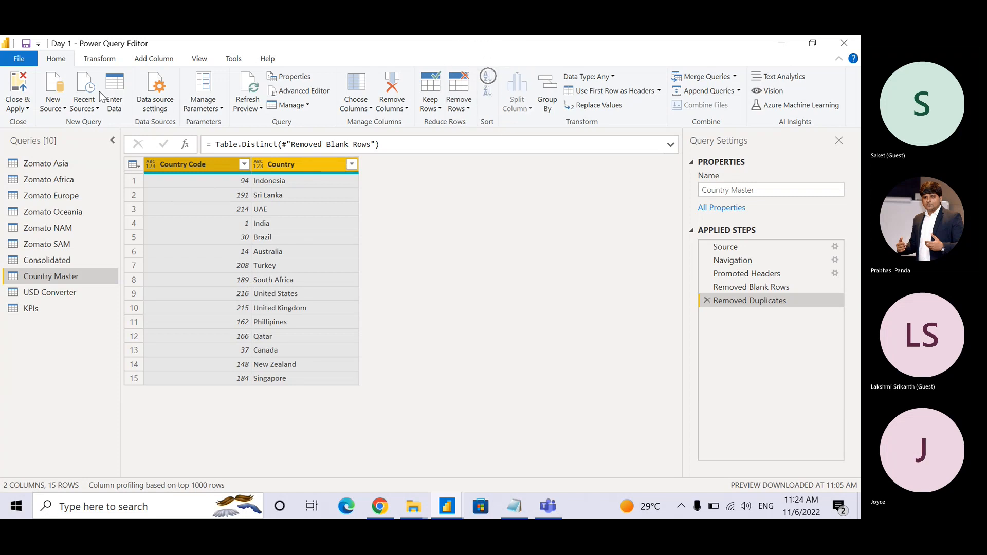
{"action": "left_click", "coordinate": [67, 62]}
{"action": "left_click", "coordinate": [543, 112]}
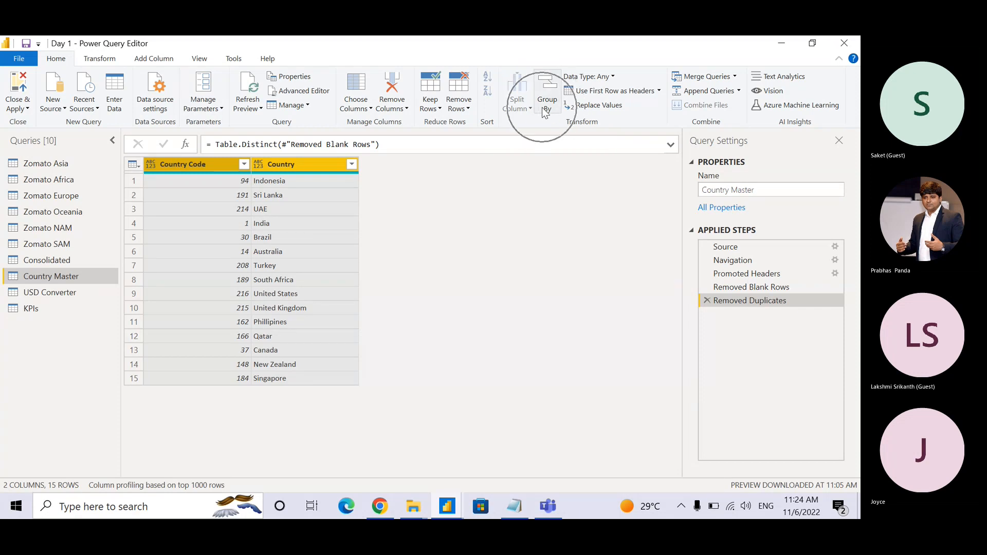
{"action": "left_click", "coordinate": [544, 112]}
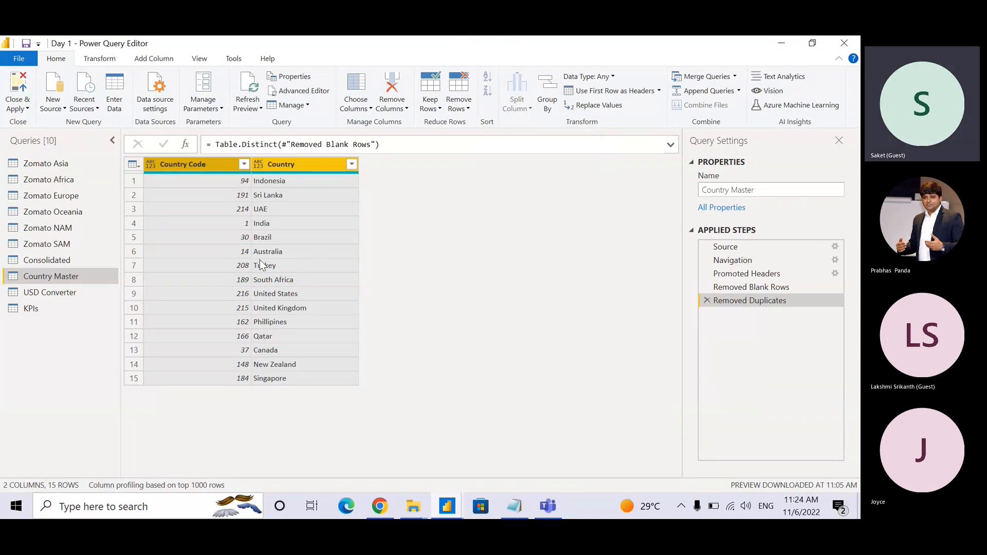
{"action": "left_click", "coordinate": [238, 230]}
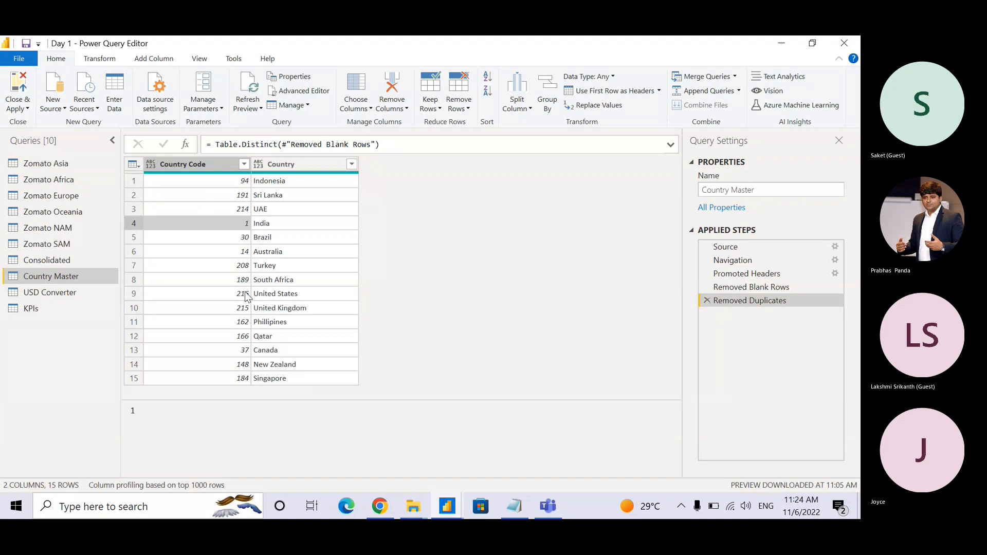
- Sort the Country Master table by Country Code in ascending order
{"action": "left_click", "coordinate": [219, 167]}
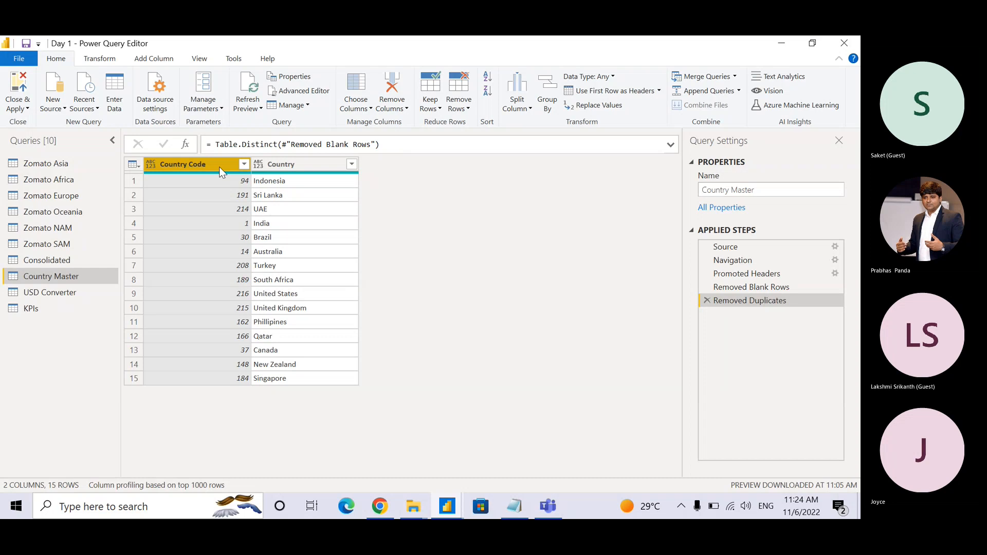
{"action": "left_click", "coordinate": [219, 167]}
{"action": "left_click", "coordinate": [245, 166]}
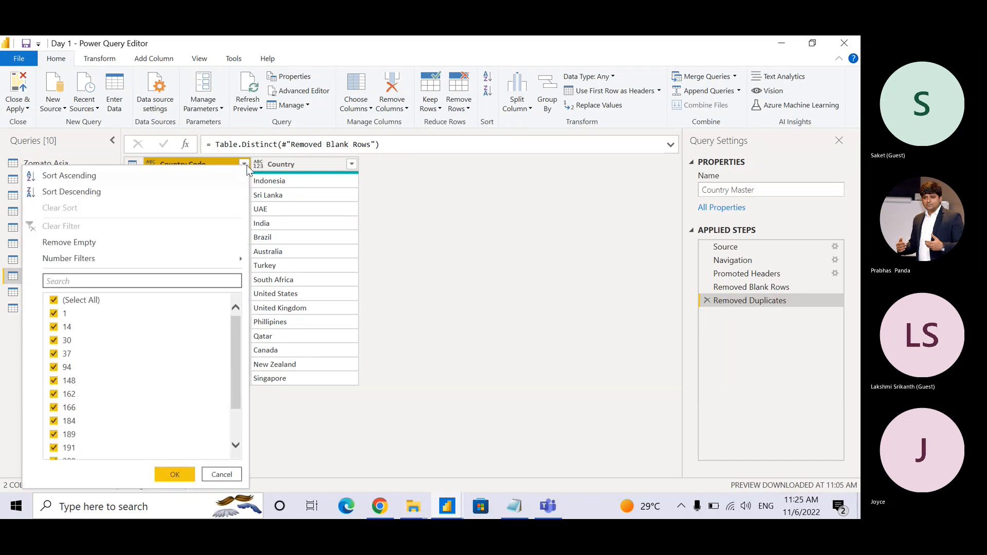
{"action": "left_click", "coordinate": [206, 181]}
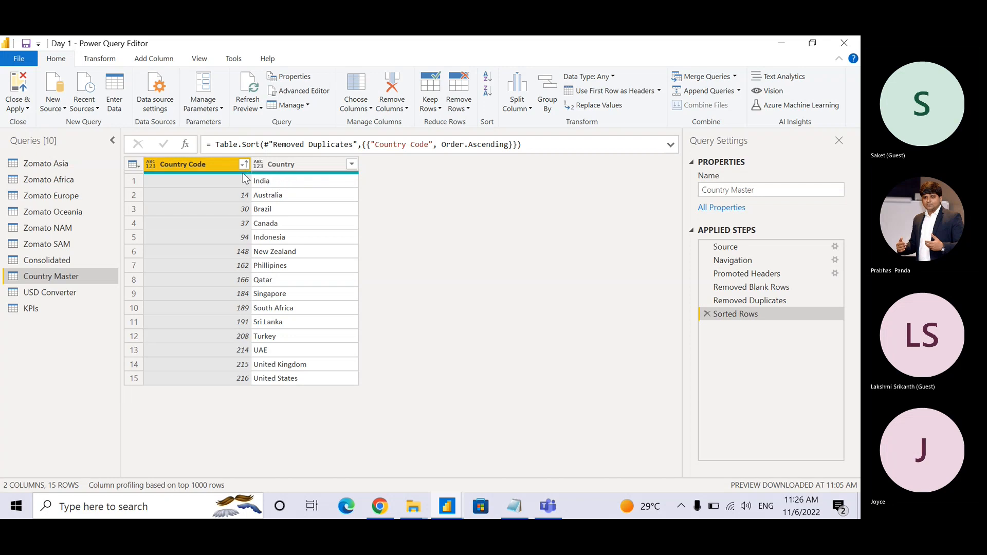
- Add an ascending sort on the Country column as the second sort level in Country Master
{"action": "left_click", "coordinate": [316, 172]}
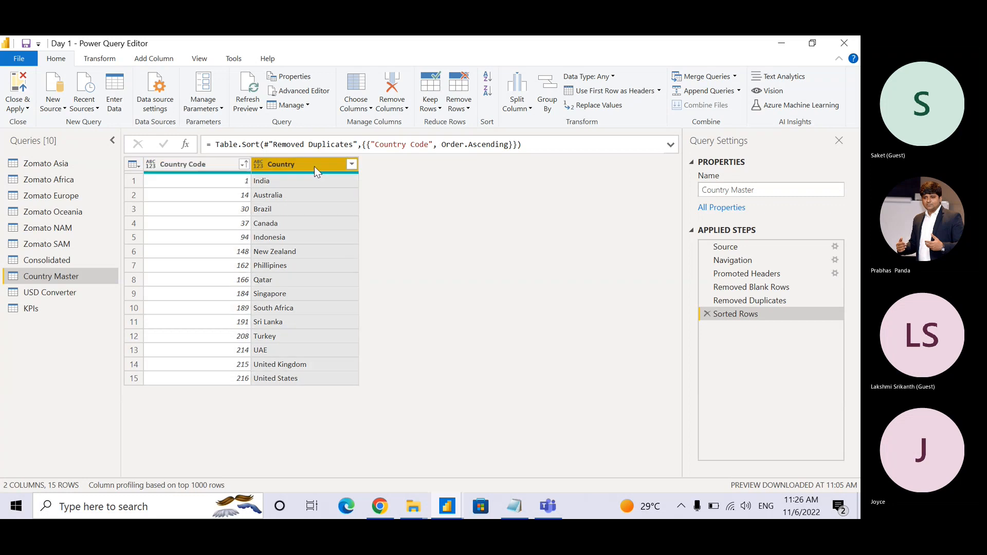
{"action": "left_click", "coordinate": [352, 165]}
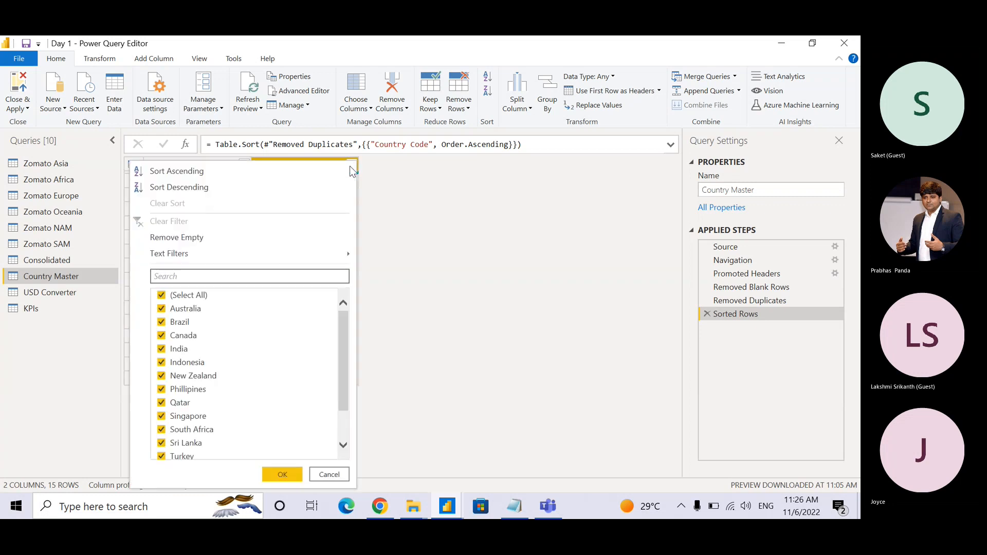
{"action": "left_click", "coordinate": [311, 172]}
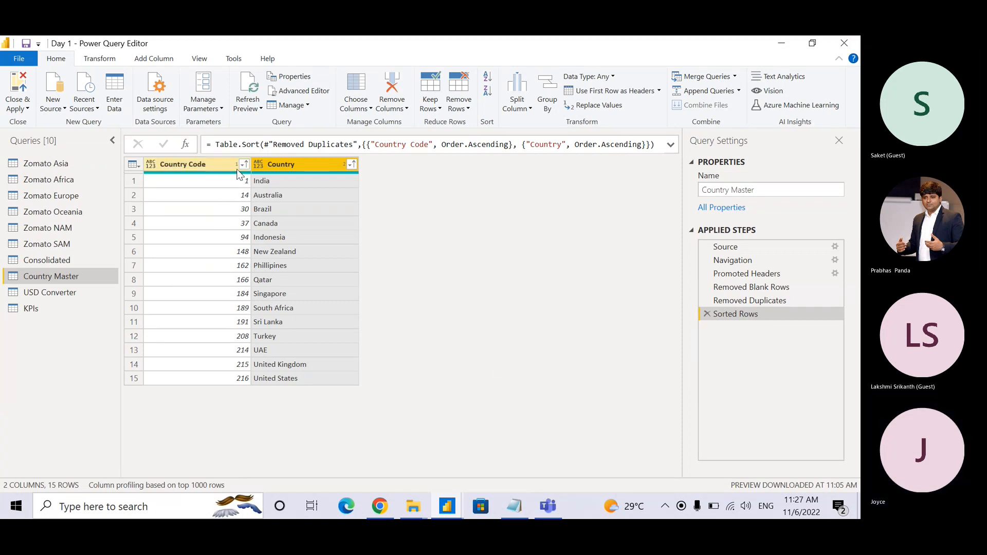
{"action": "key", "text": "ctrl"}
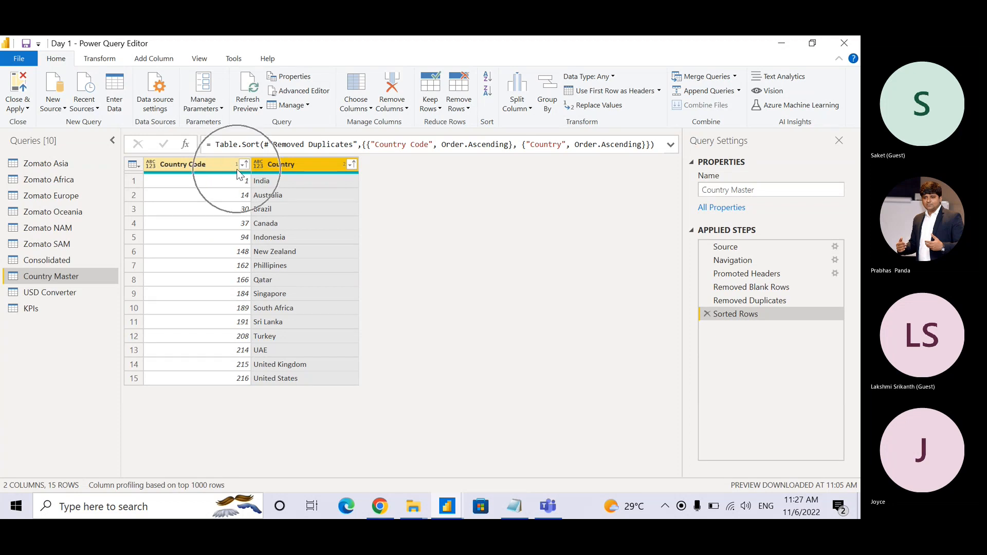
{"action": "key", "text": "ctrl"}
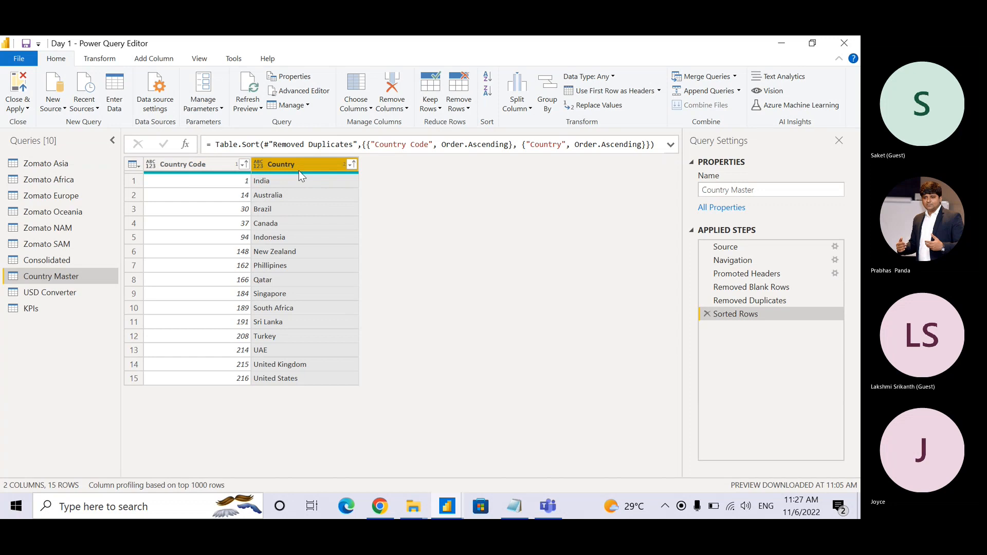
{"action": "key", "text": "ctrl"}
{"action": "key", "text": "ctrl"}
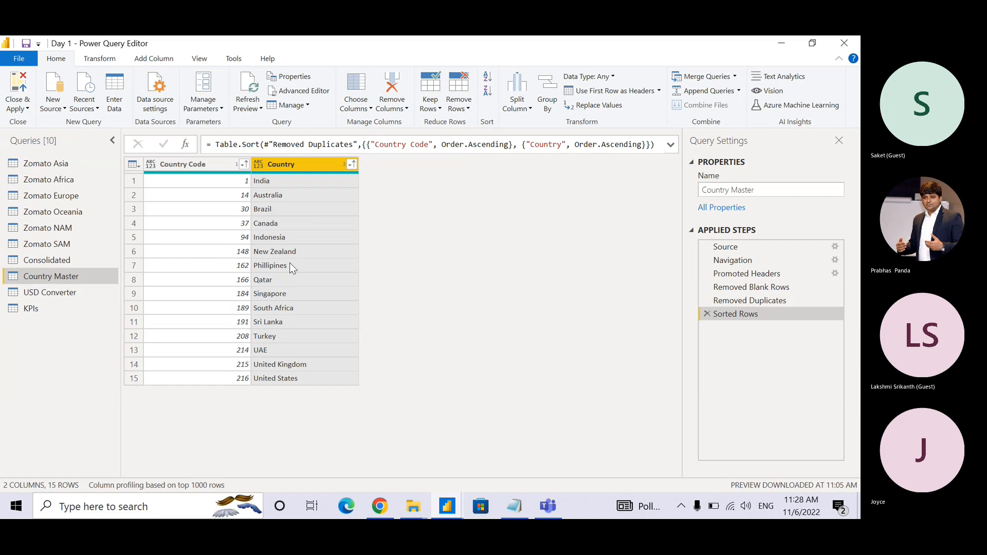
- Review the data in the USD Converter, KPIs, Country Master and Consolidated queries, including the last columns of KPIs
{"action": "left_click", "coordinate": [68, 289]}
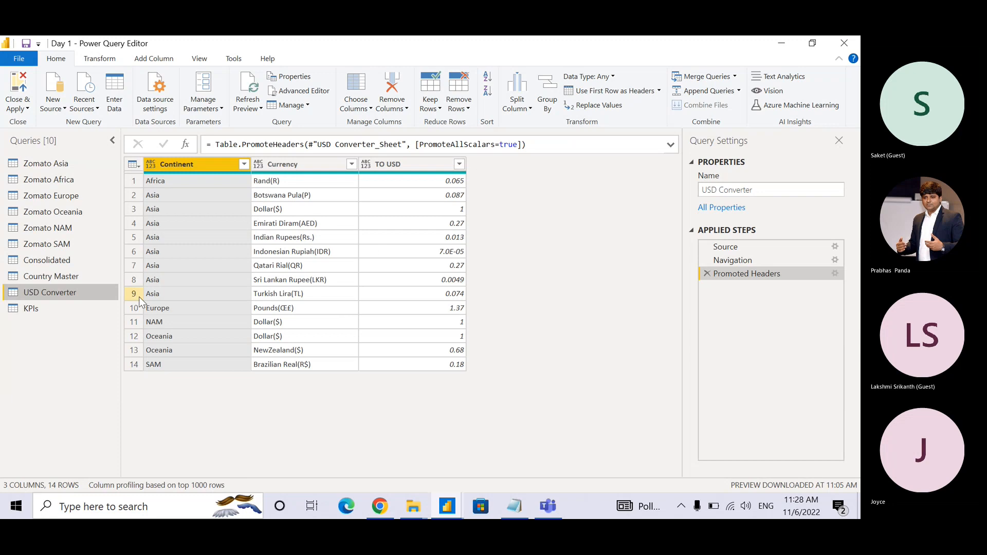
{"action": "left_click", "coordinate": [60, 309]}
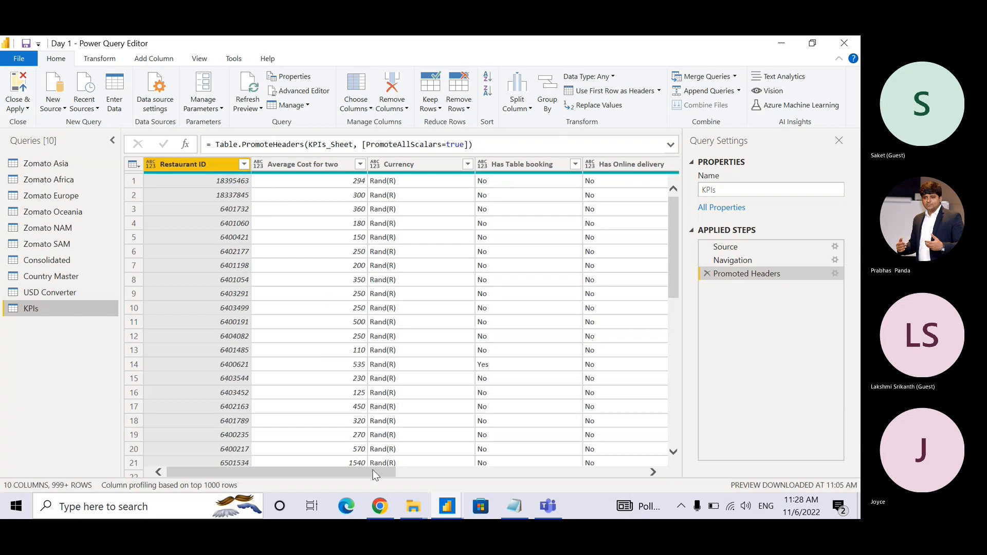
{"action": "left_click_drag", "start_coordinate": [374, 476], "coordinate": [645, 489]}
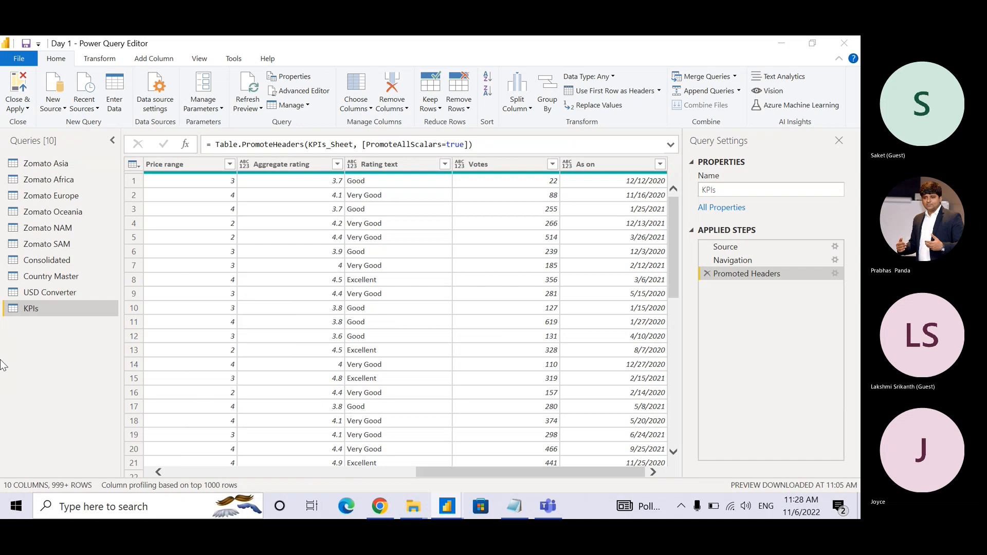
{"action": "left_click", "coordinate": [46, 292]}
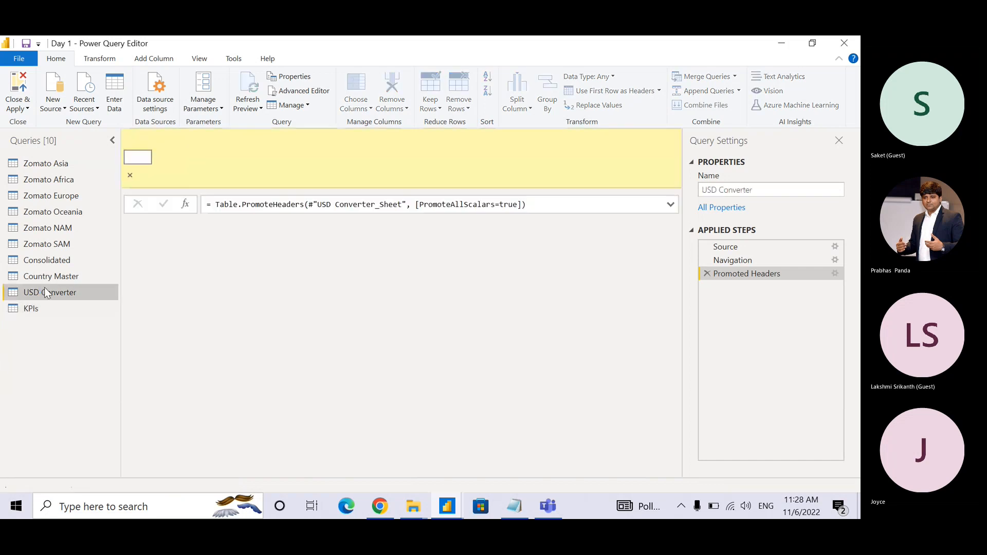
{"action": "left_click", "coordinate": [70, 277]}
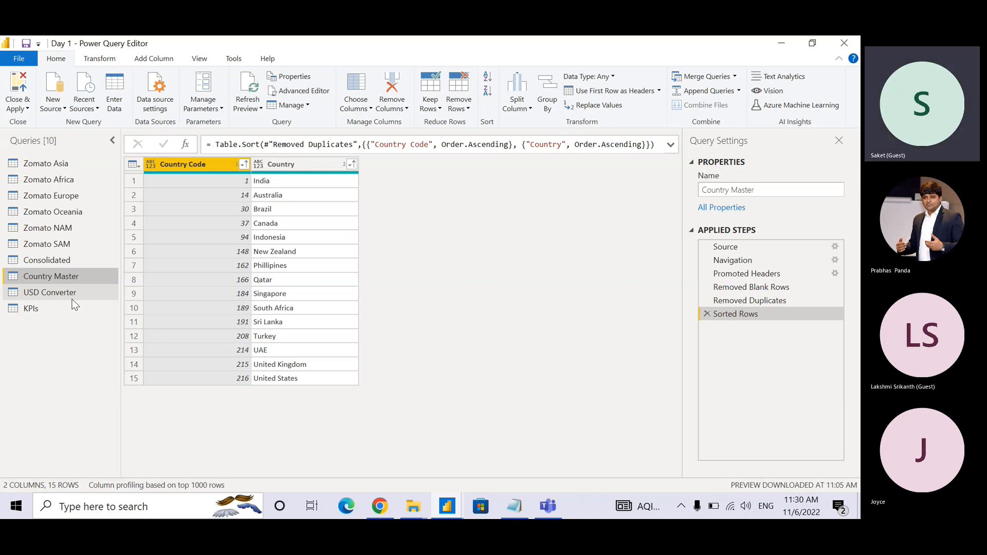
{"action": "left_click", "coordinate": [43, 260]}
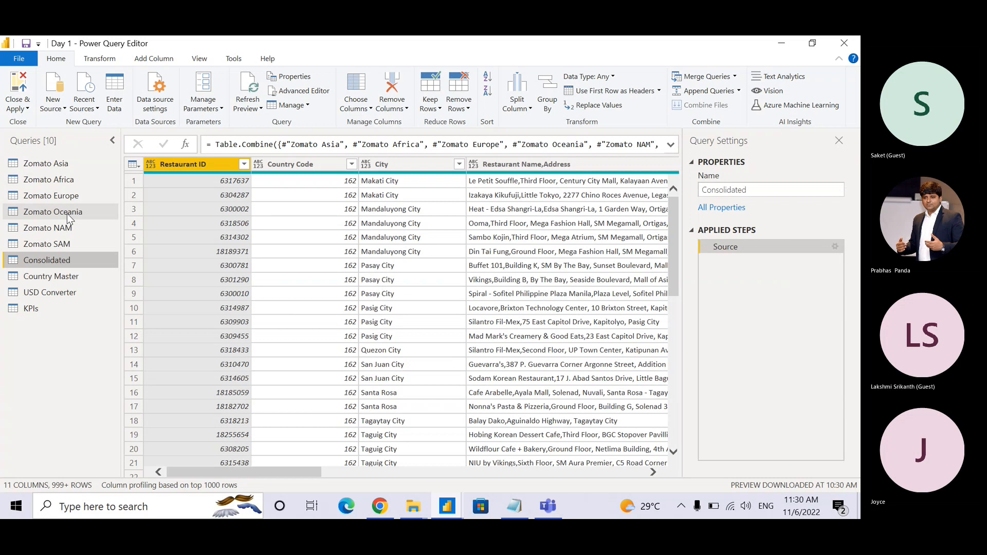
- Move the six continent-level Zomato queries, Country Master, USD Converter and KPIs into a new query group named Input Files
{"action": "left_click", "coordinate": [79, 167]}
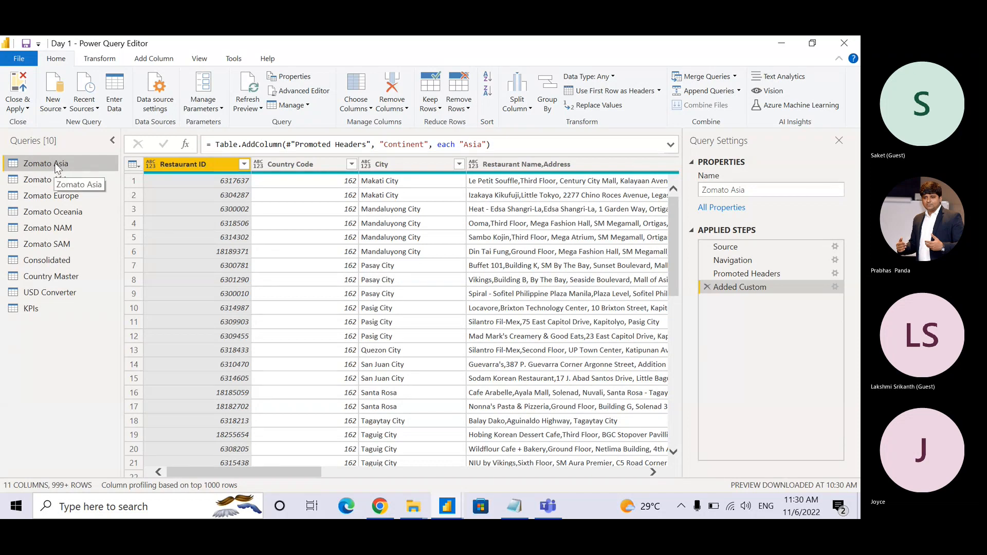
{"action": "left_click", "coordinate": [57, 180]}
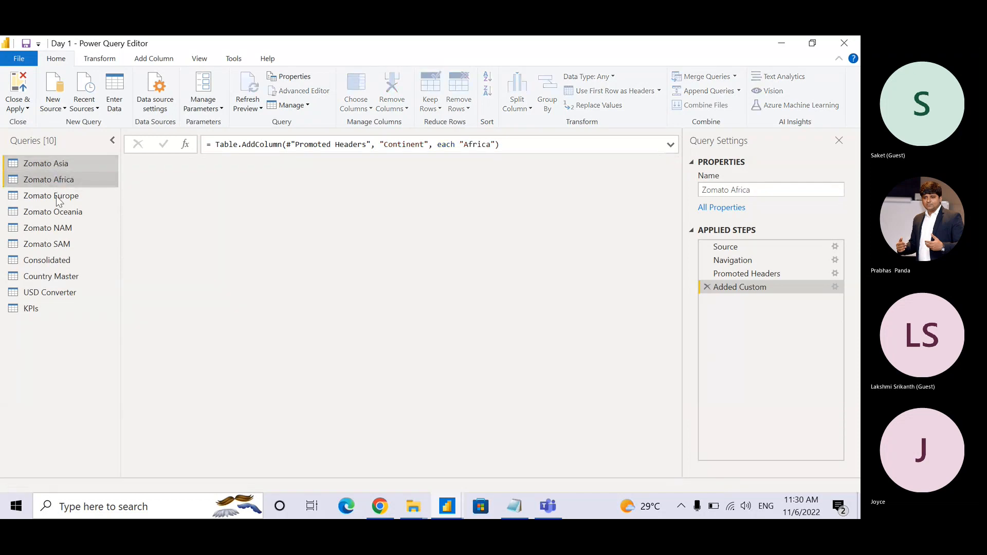
{"action": "left_click", "coordinate": [57, 197]}
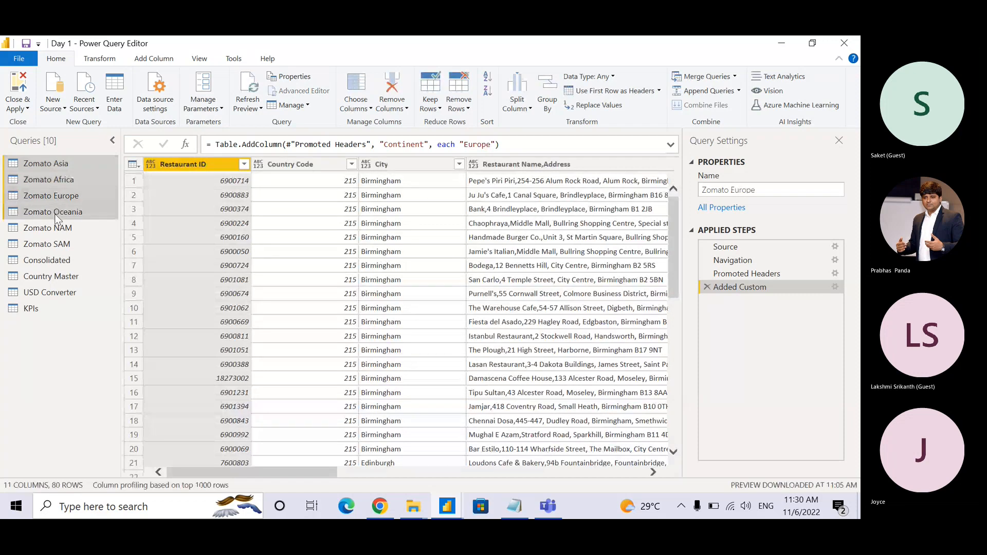
{"action": "left_click", "coordinate": [56, 229], "text": "ctrl"}
{"action": "left_click", "coordinate": [51, 246], "text": "ctrl"}
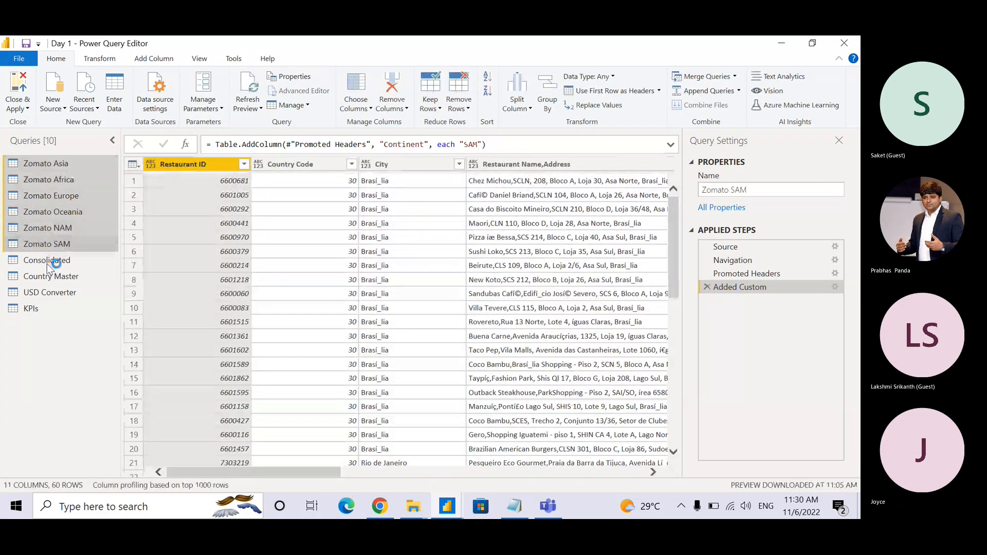
{"action": "left_click", "coordinate": [49, 277], "text": "ctrl"}
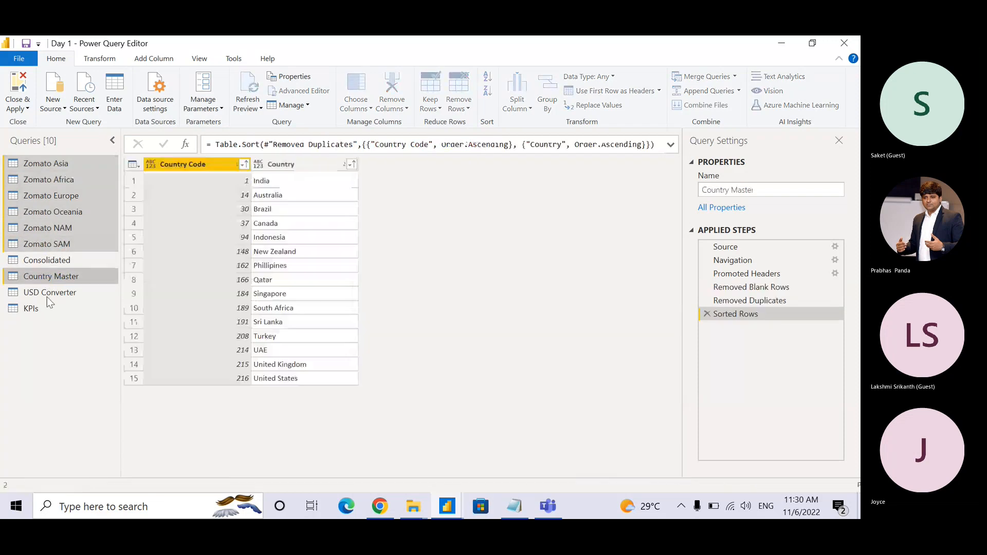
{"action": "left_click", "coordinate": [47, 297], "text": "ctrl"}
{"action": "left_click", "coordinate": [44, 312], "text": "ctrl"}
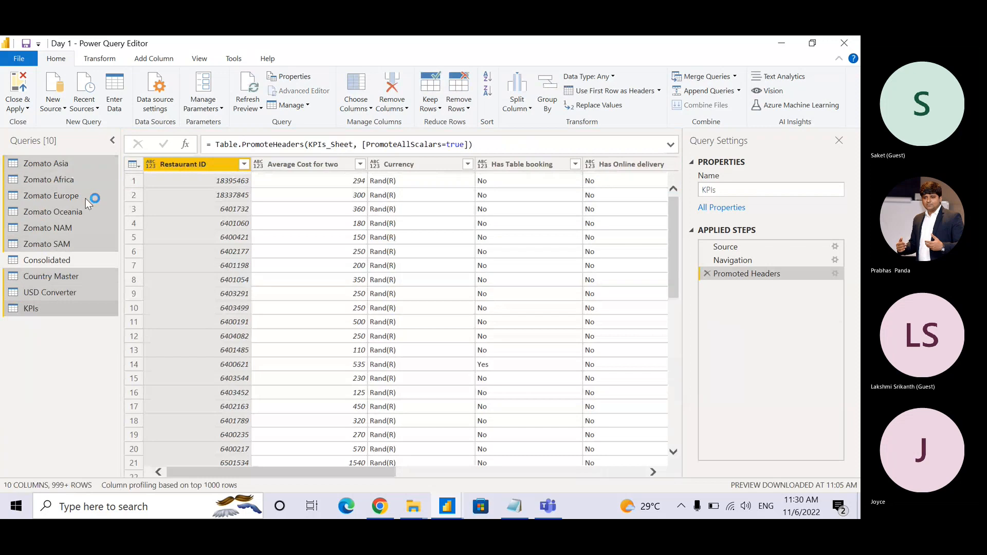
{"action": "right_click", "coordinate": [86, 200]}
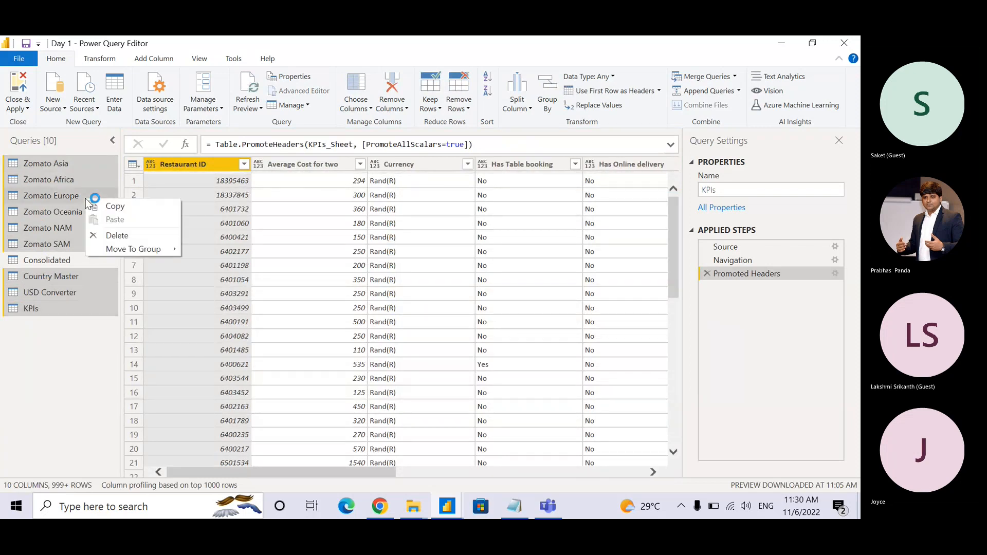
{"action": "left_click", "coordinate": [132, 248]}
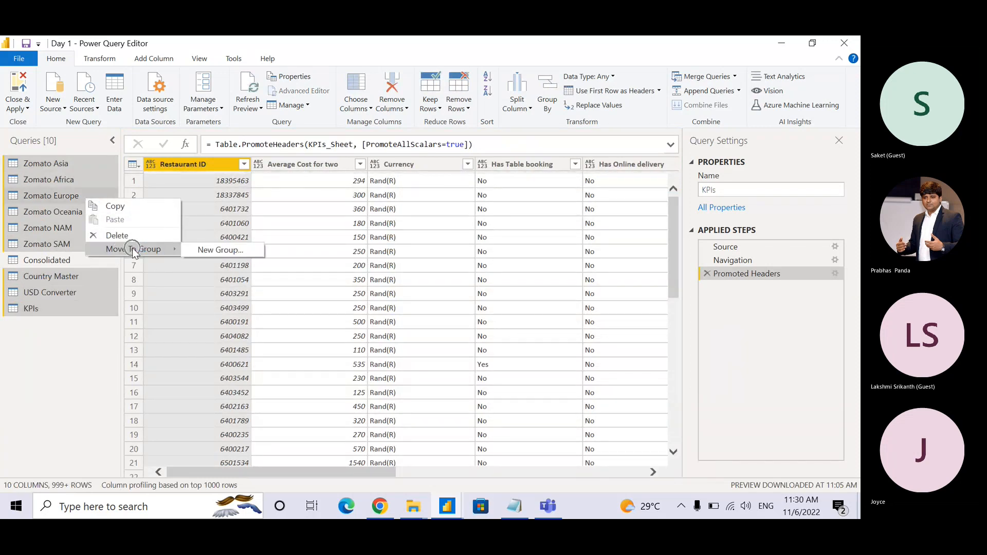
{"action": "left_click", "coordinate": [233, 250]}
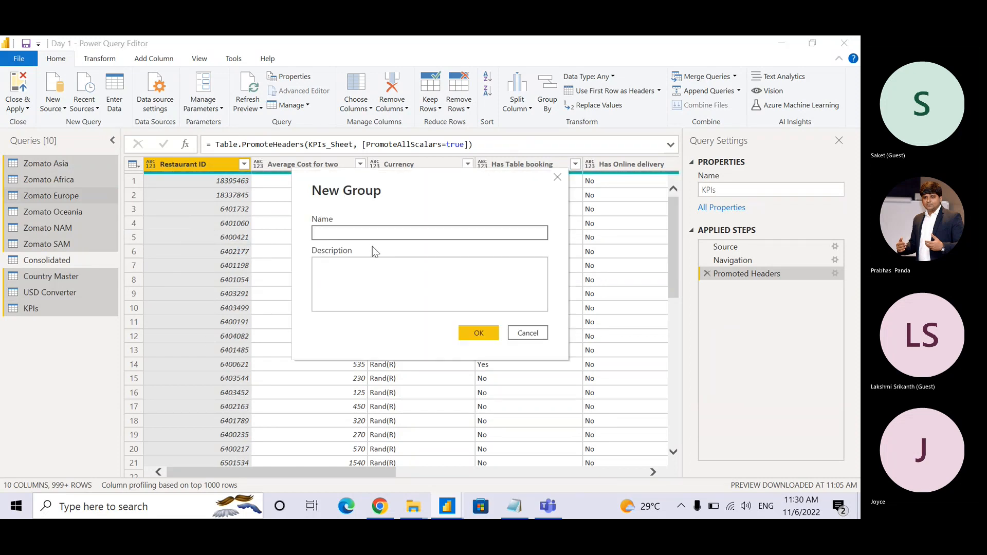
{"action": "type", "text": "Inout"}
{"action": "key", "text": "BackSpace"}
{"action": "key", "text": "BackSpace"}
{"action": "key", "text": "BackSpace"}
{"action": "type", "text": "put Files"}
{"action": "key", "text": "Return"}
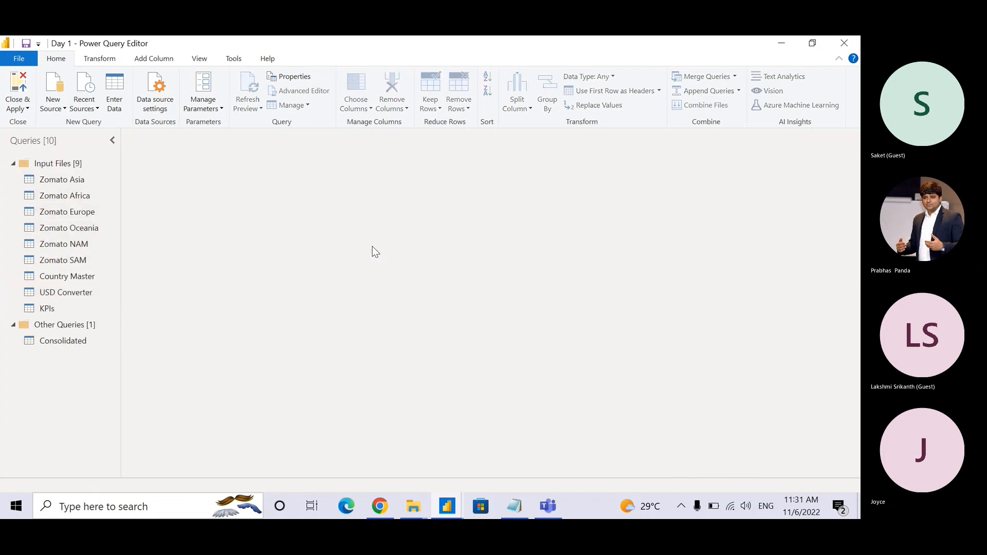
- Move the Consolidated query into a new query group named Output
{"action": "left_click", "coordinate": [68, 345]}
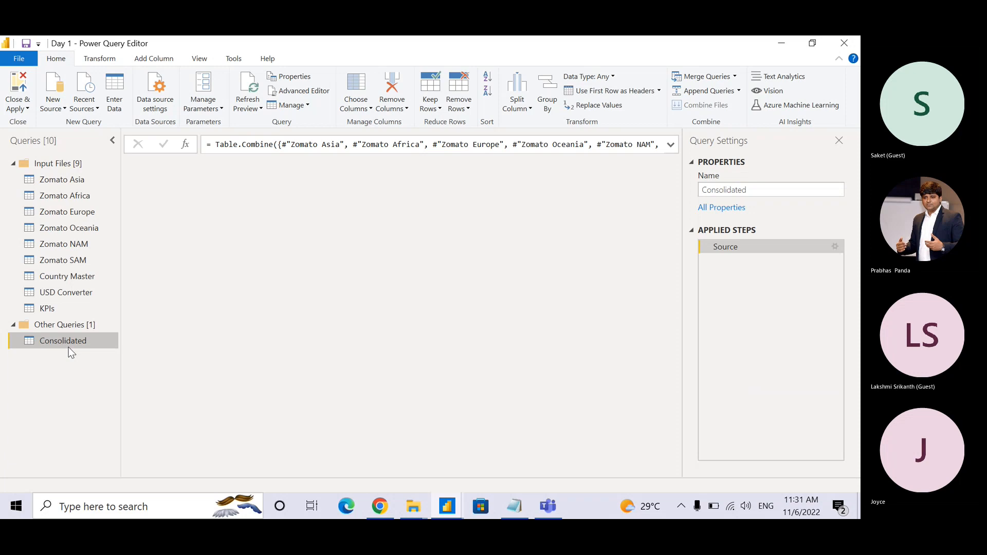
{"action": "right_click", "coordinate": [72, 349]}
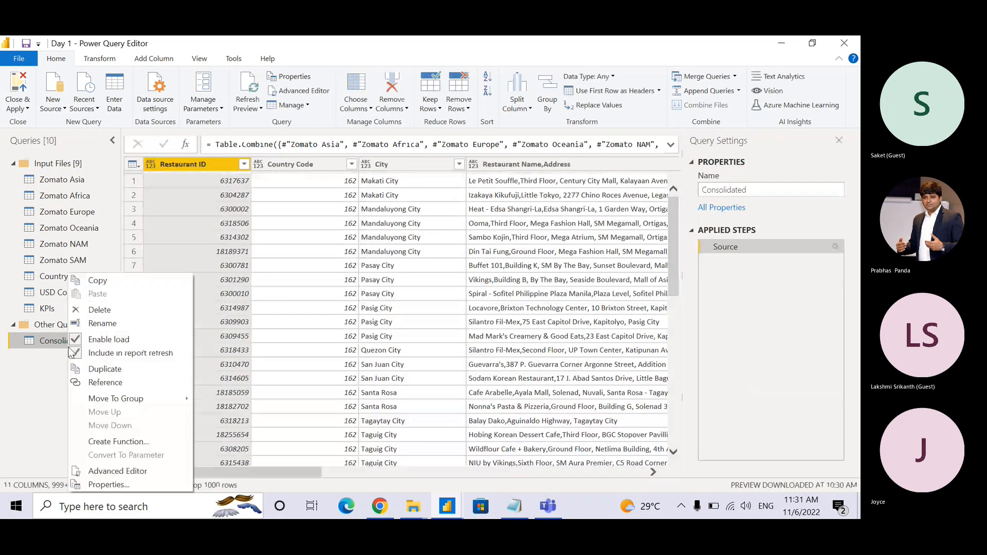
{"action": "left_click", "coordinate": [172, 407]}
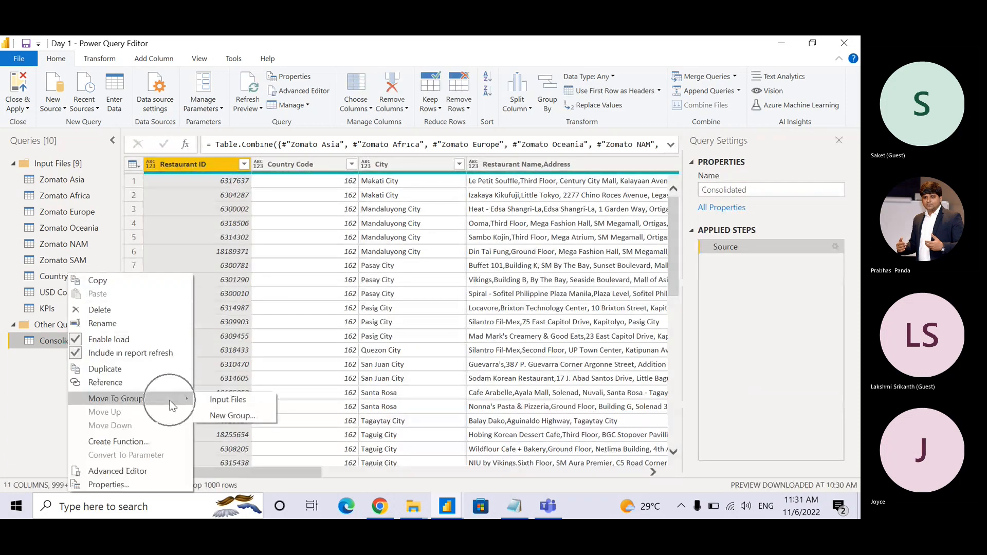
{"action": "left_click", "coordinate": [227, 415]}
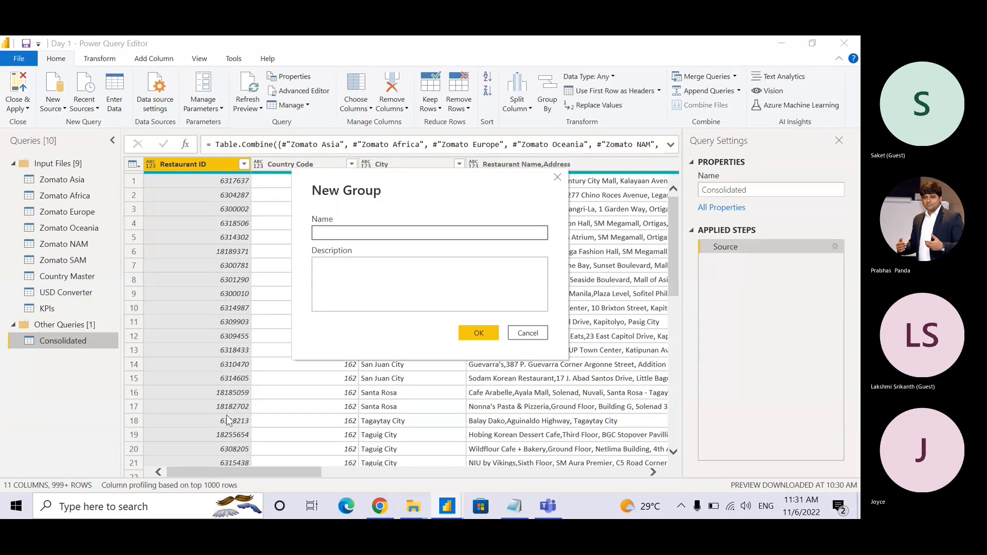
{"action": "type", "text": "Output"}
{"action": "key", "text": "Return"}
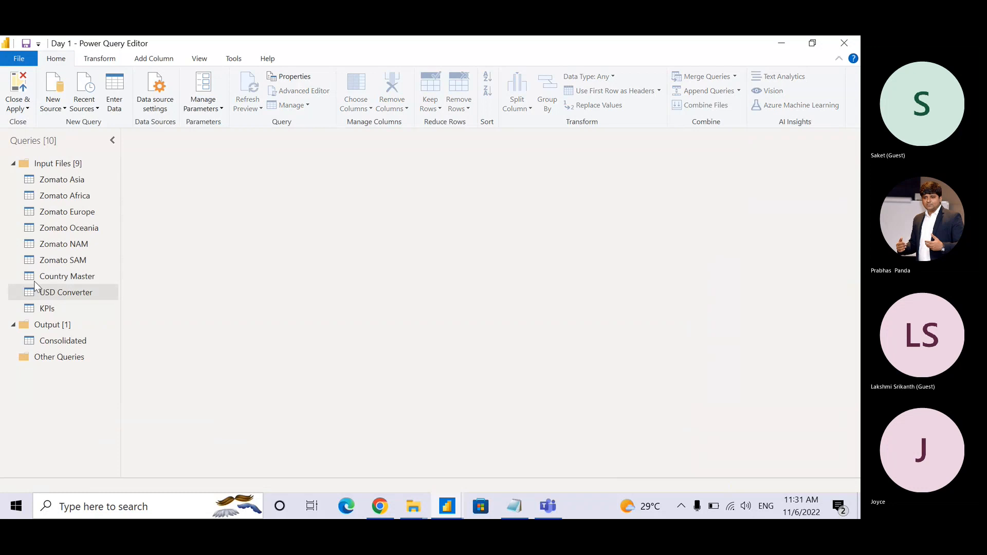
- Review the Consolidated, Country Master, USD Converter and KPIs queries, comparing the Country Code column in Consolidated and Country Master
{"action": "left_click", "coordinate": [94, 292]}
{"action": "left_click", "coordinate": [82, 339]}
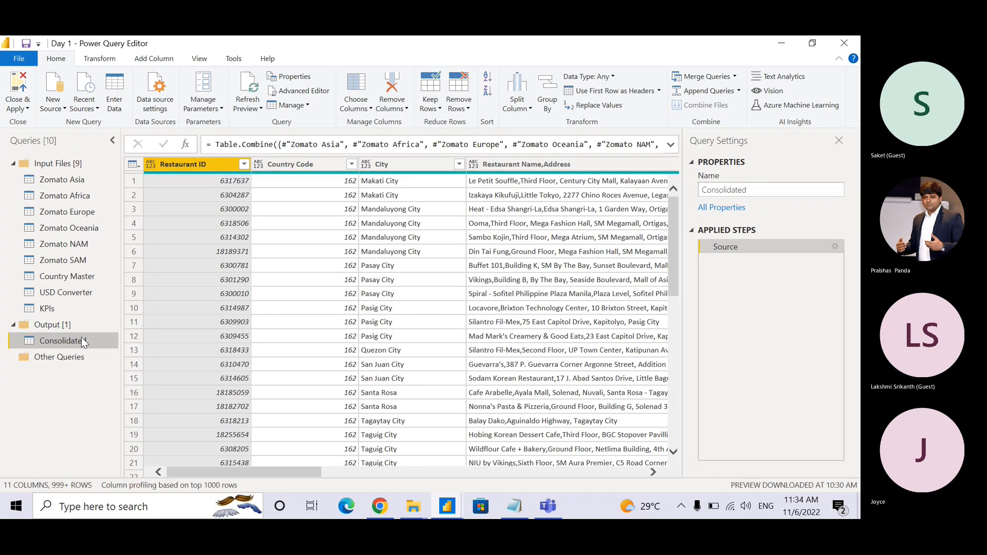
{"action": "key", "text": "ctrl"}
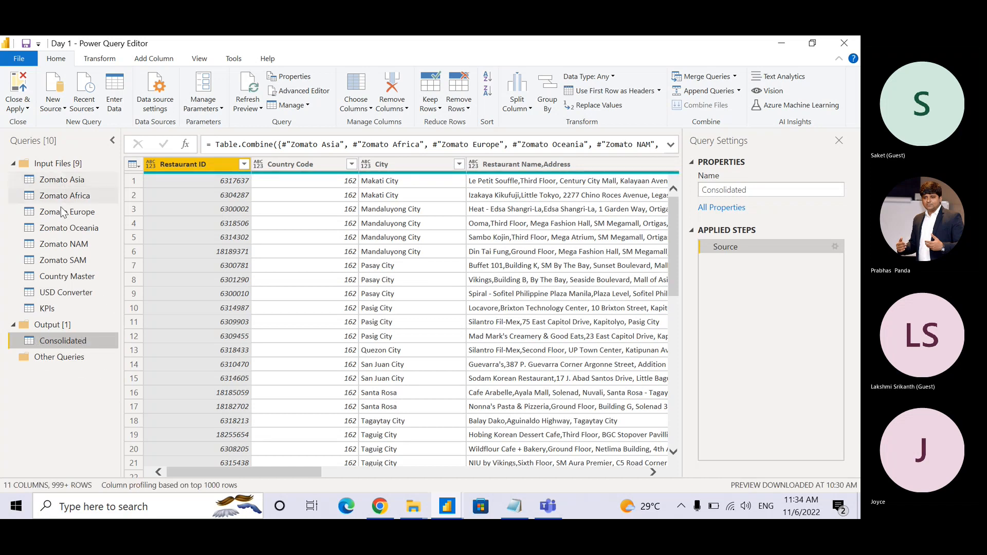
{"action": "left_click", "coordinate": [79, 293]}
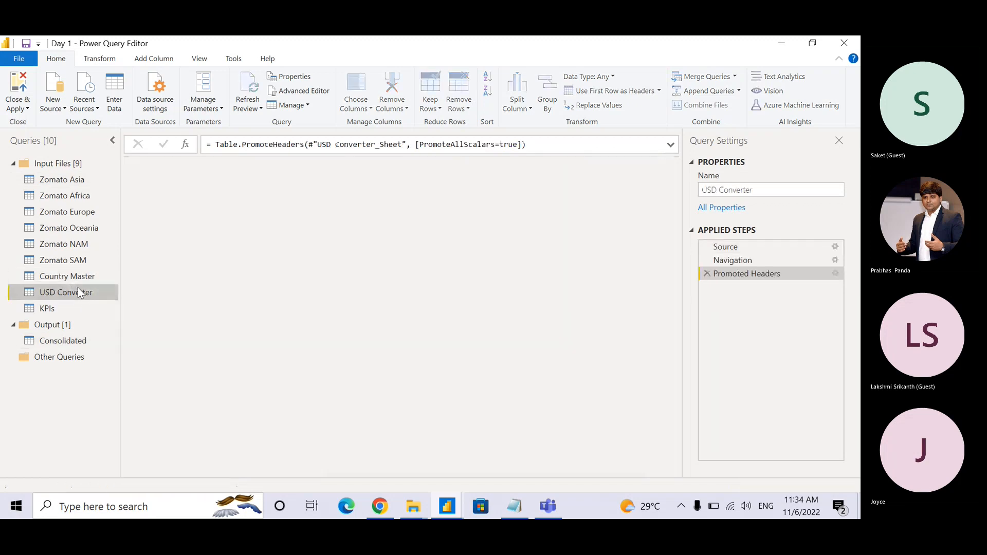
{"action": "left_click", "coordinate": [85, 279]}
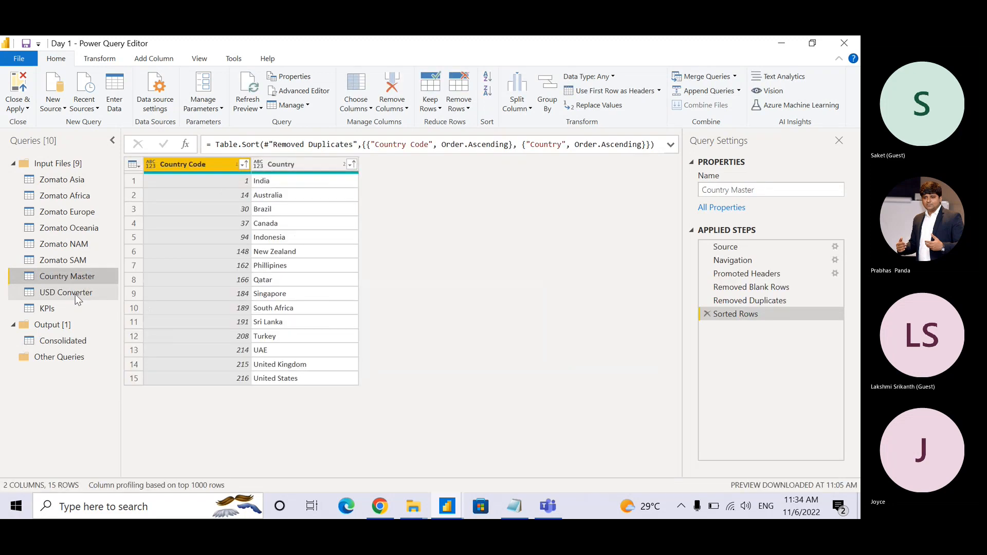
{"action": "left_click", "coordinate": [75, 294]}
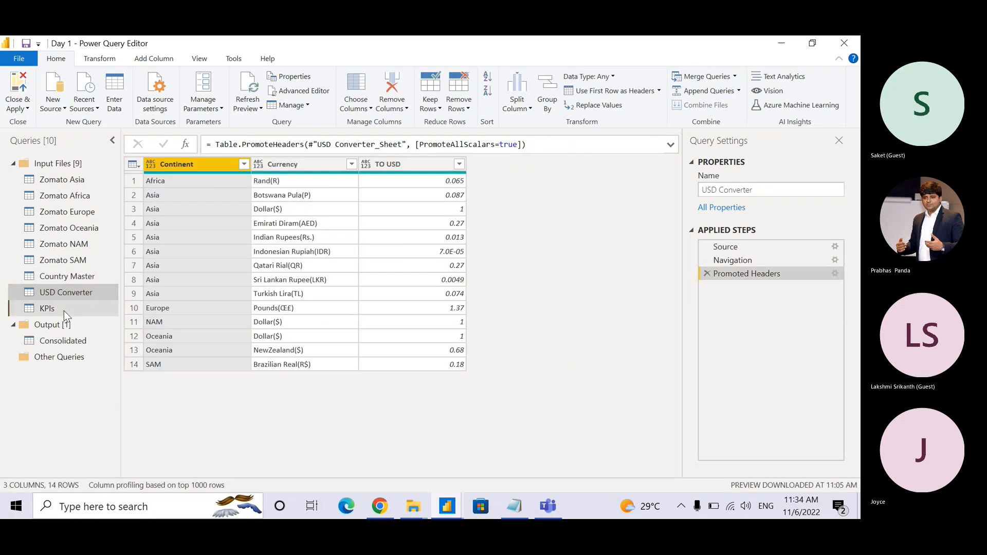
{"action": "left_click", "coordinate": [64, 311]}
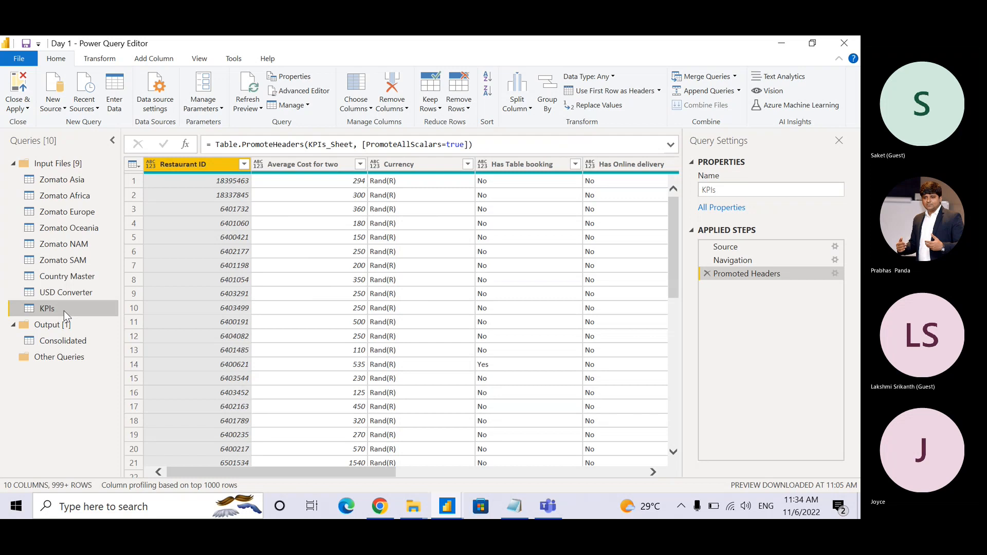
{"action": "left_click", "coordinate": [75, 345]}
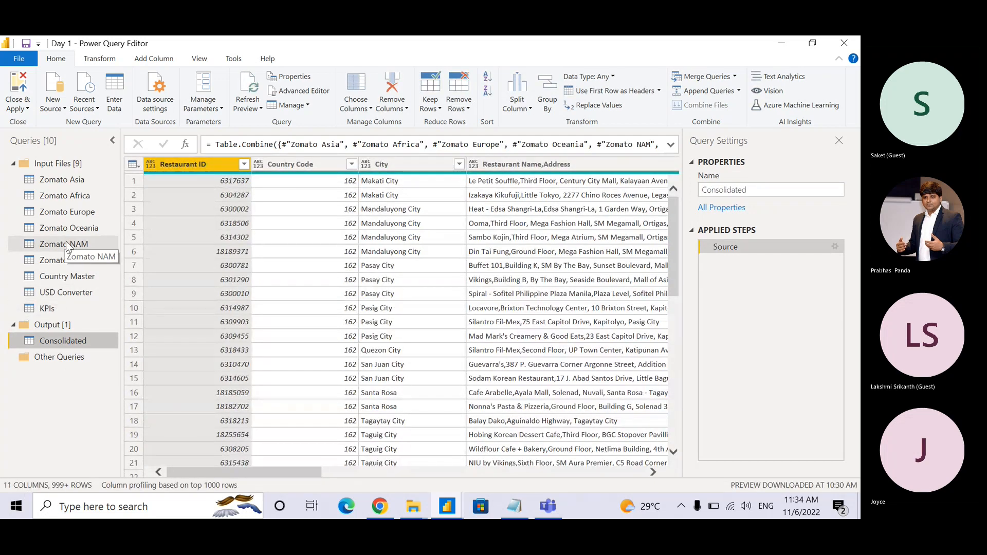
{"action": "left_click", "coordinate": [80, 281]}
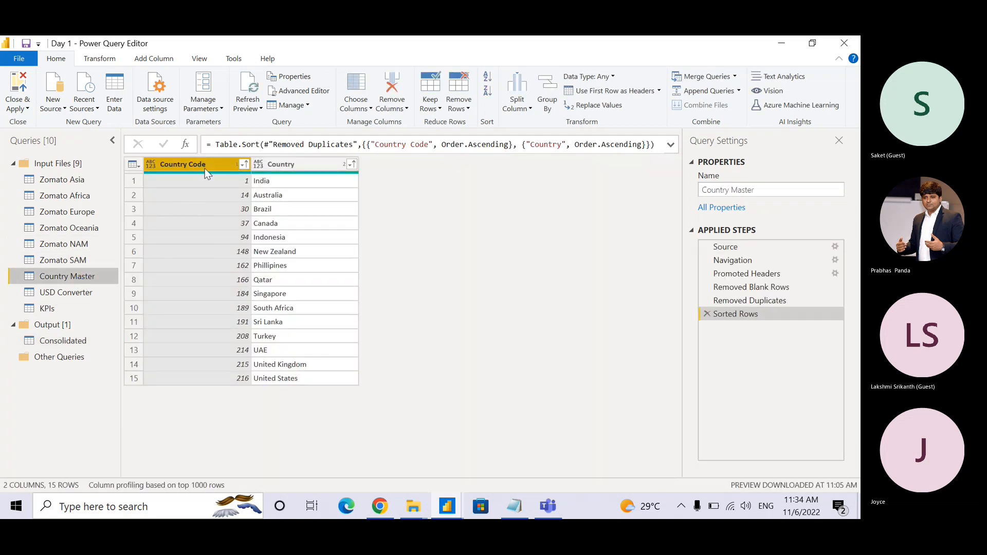
{"action": "left_click", "coordinate": [69, 344]}
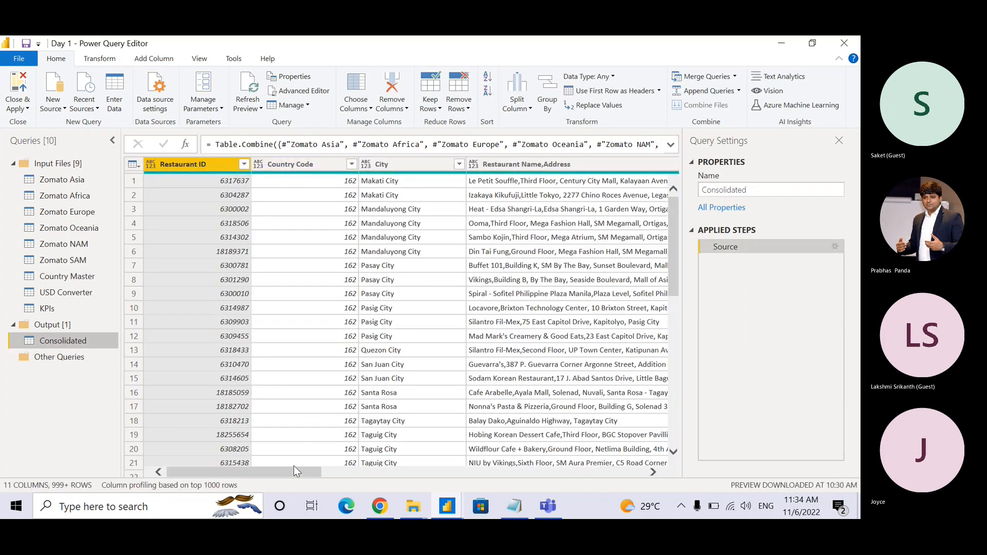
{"action": "left_click_drag", "start_coordinate": [297, 472], "coordinate": [177, 456]}
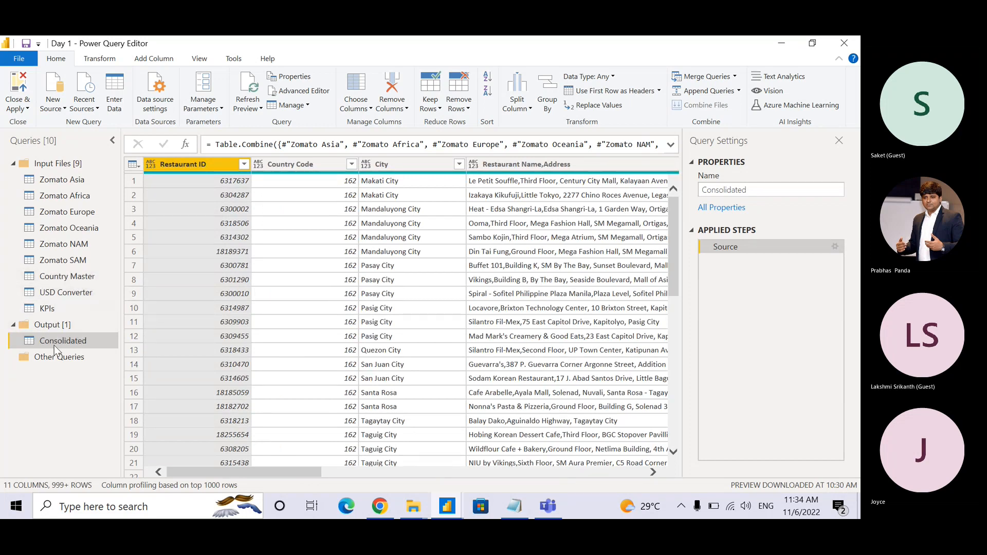
{"action": "left_click", "coordinate": [70, 279]}
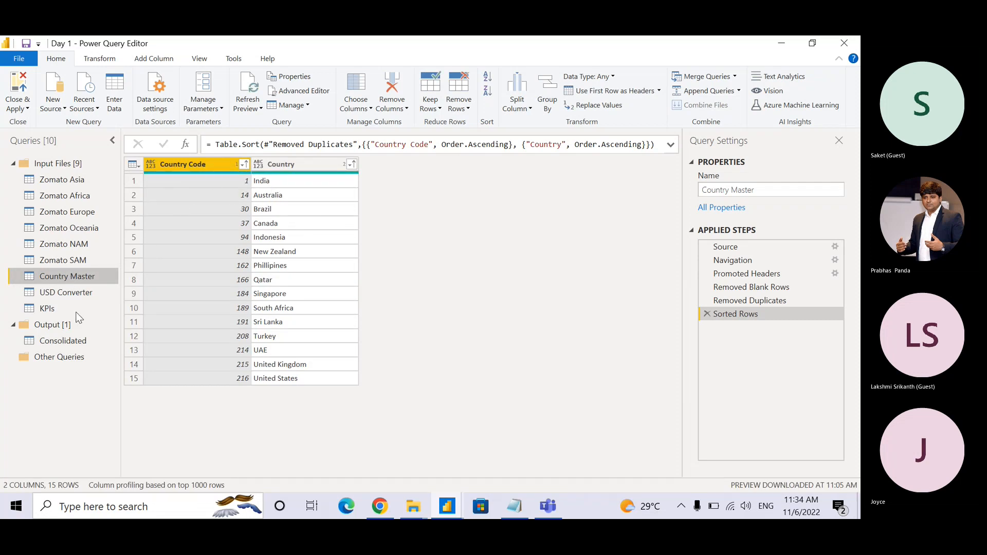
{"action": "left_click", "coordinate": [69, 342]}
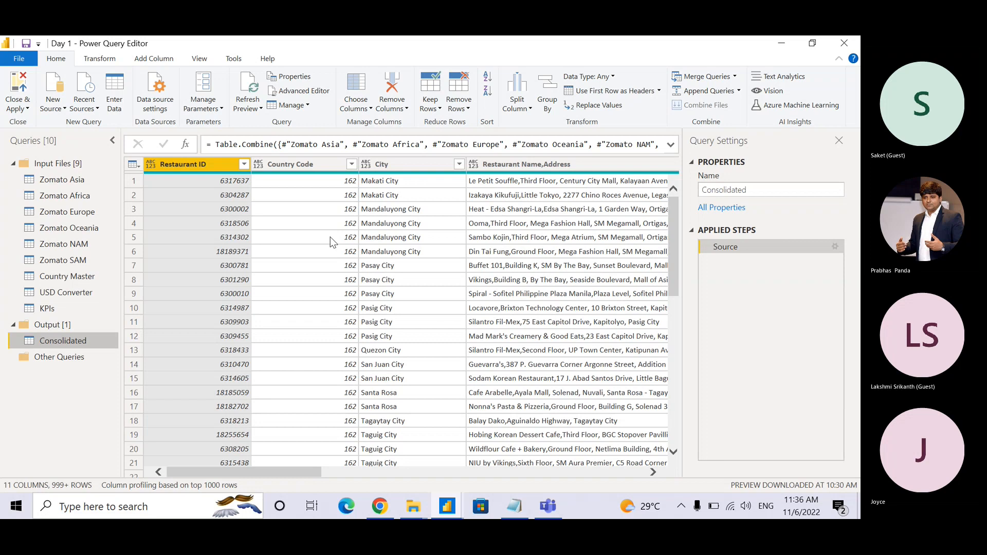
- Apply the pending query changes to the data model and close the Power Query Editor
{"action": "left_click", "coordinate": [16, 106]}
{"action": "key", "text": "ctrl"}
{"action": "key", "text": "ctrl"}
{"action": "key", "text": "ctrl"}
{"action": "left_click", "coordinate": [16, 106]}
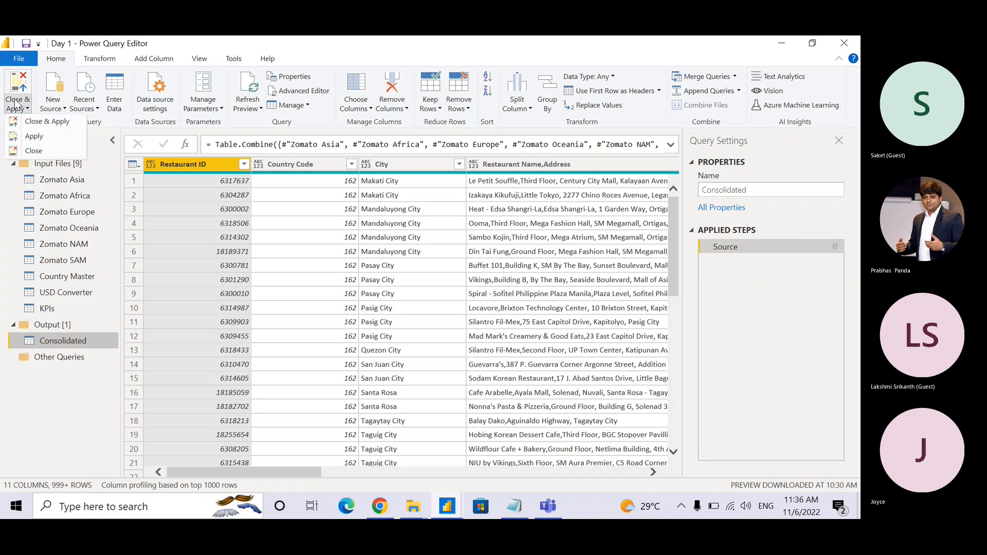
{"action": "left_click", "coordinate": [26, 85]}
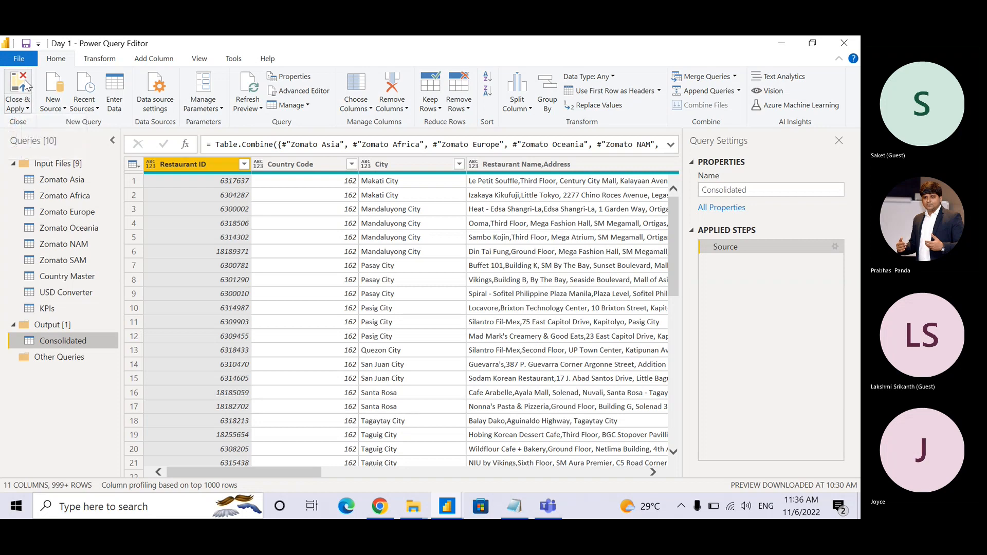
{"action": "left_click", "coordinate": [26, 85]}
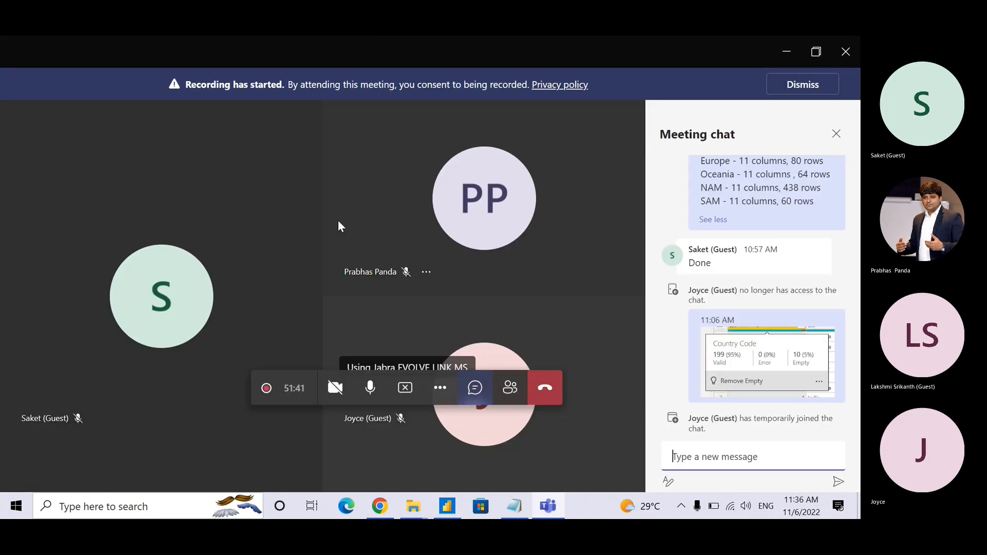
- Return to Power BI Desktop and examine the loaded tables and the commands available for the Consolidated table
{"action": "left_click", "coordinate": [796, 56]}
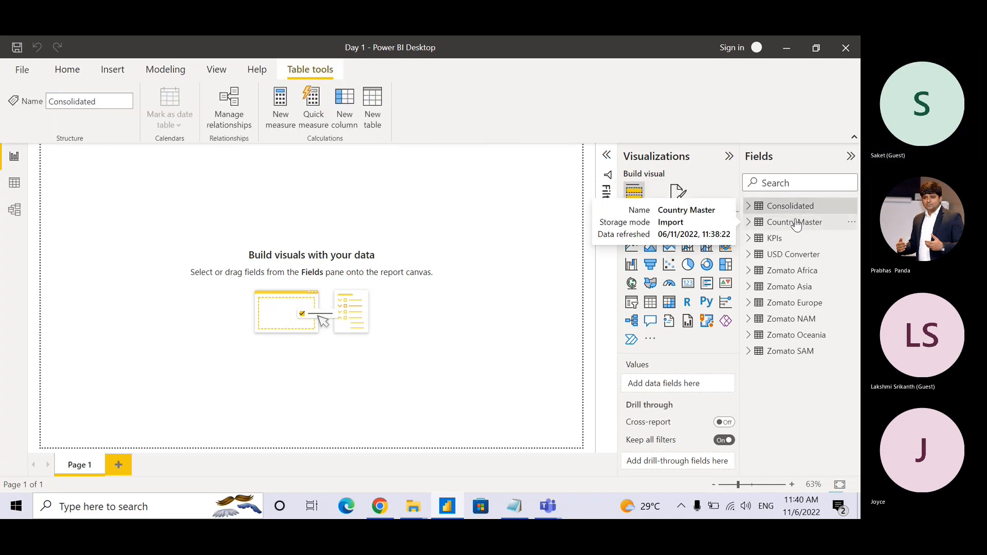
{"action": "left_click", "coordinate": [797, 224]}
{"action": "left_click", "coordinate": [797, 224], "text": "ctrl"}
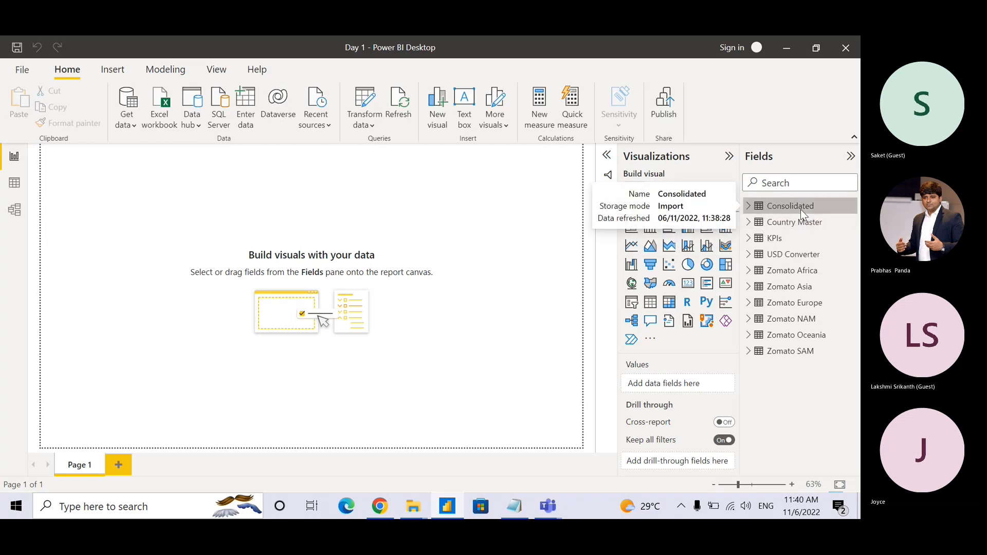
{"action": "right_click", "coordinate": [801, 209]}
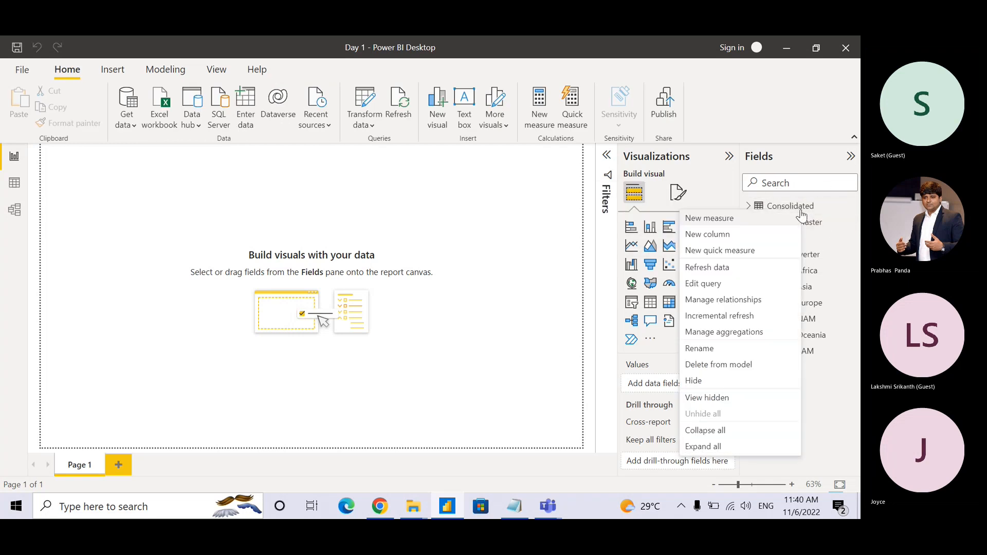
{"action": "left_click", "coordinate": [837, 395]}
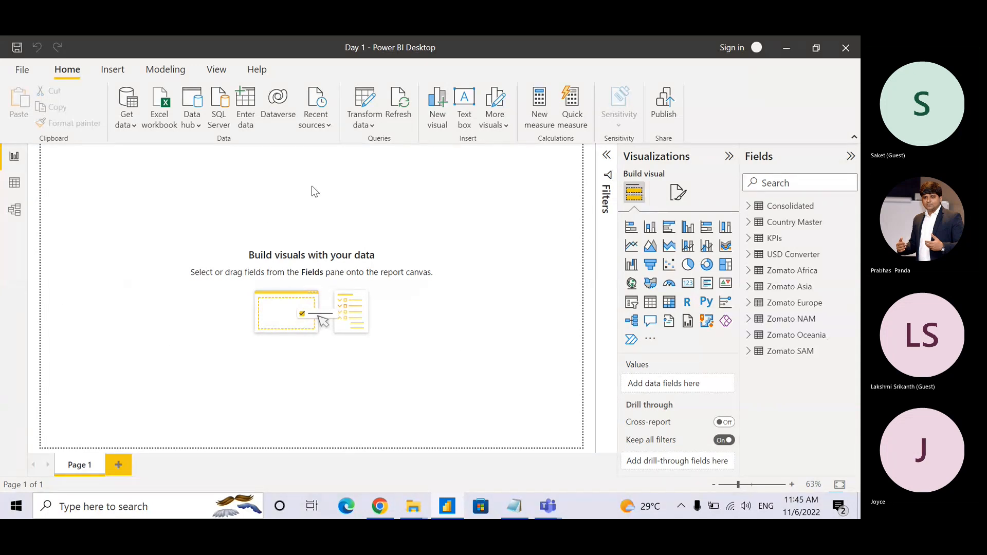
{"action": "left_click", "coordinate": [338, 246]}
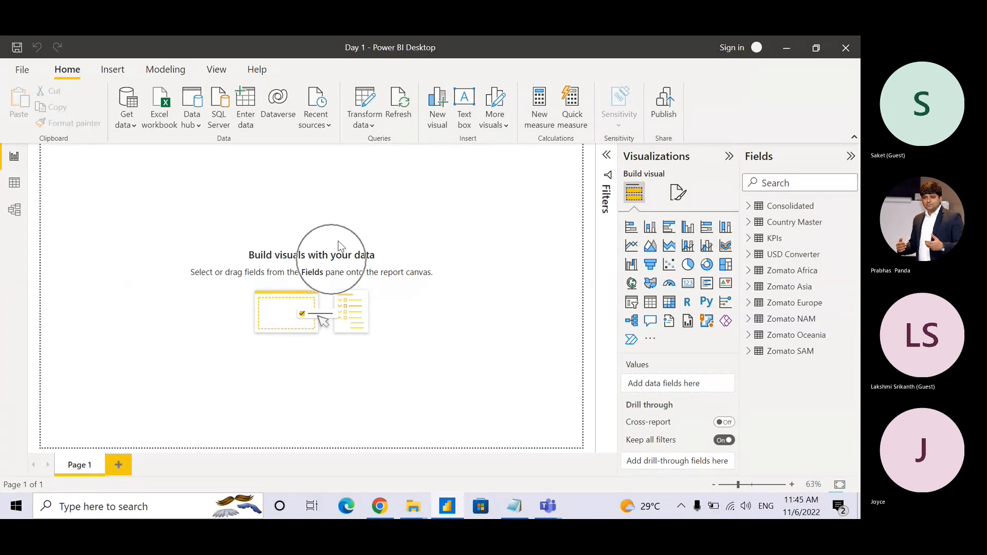
{"action": "key", "text": "ctrl"}
{"action": "key", "text": "ctrl"}
{"action": "key", "text": "ctrl"}
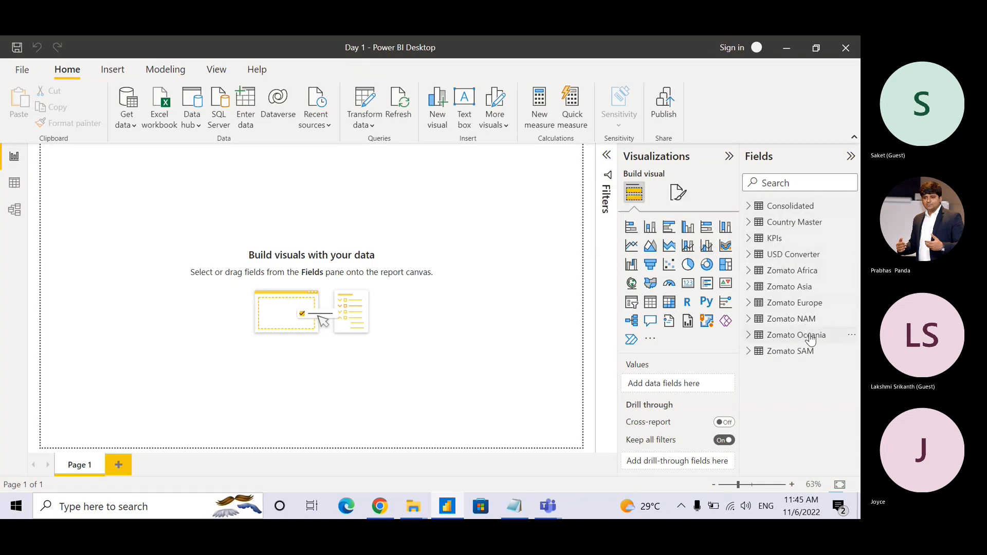
- Switch to the data model's relationship diagram and collapse the Fields and Properties panes to enlarge the canvas
{"action": "mouse_move", "coordinate": [811, 340]}
{"action": "left_click", "coordinate": [15, 176]}
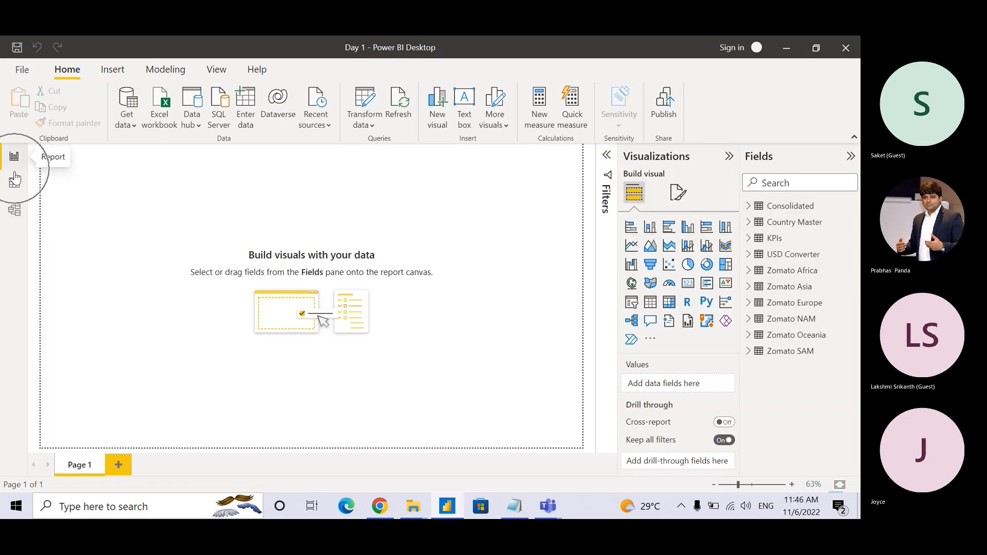
{"action": "left_click", "coordinate": [16, 211]}
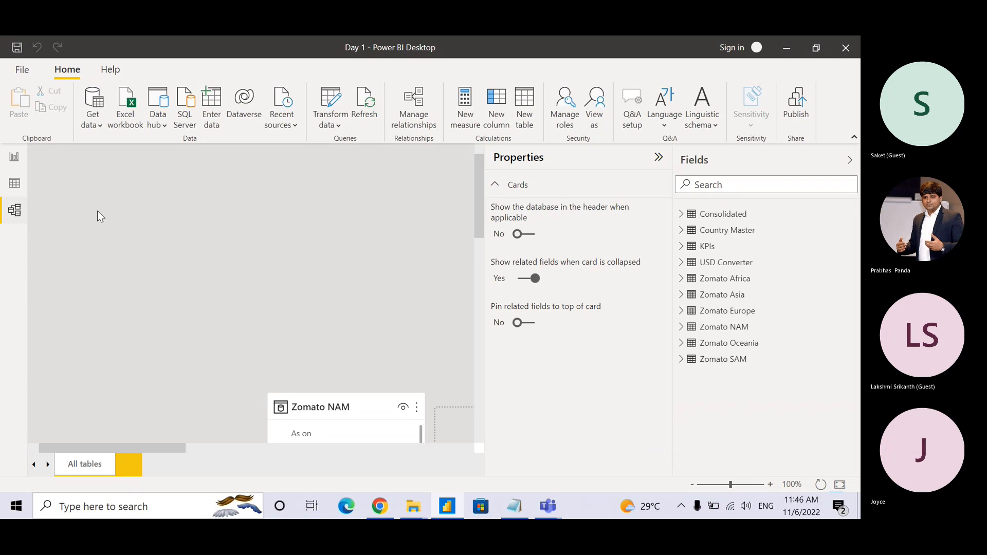
{"action": "left_click", "coordinate": [852, 159]}
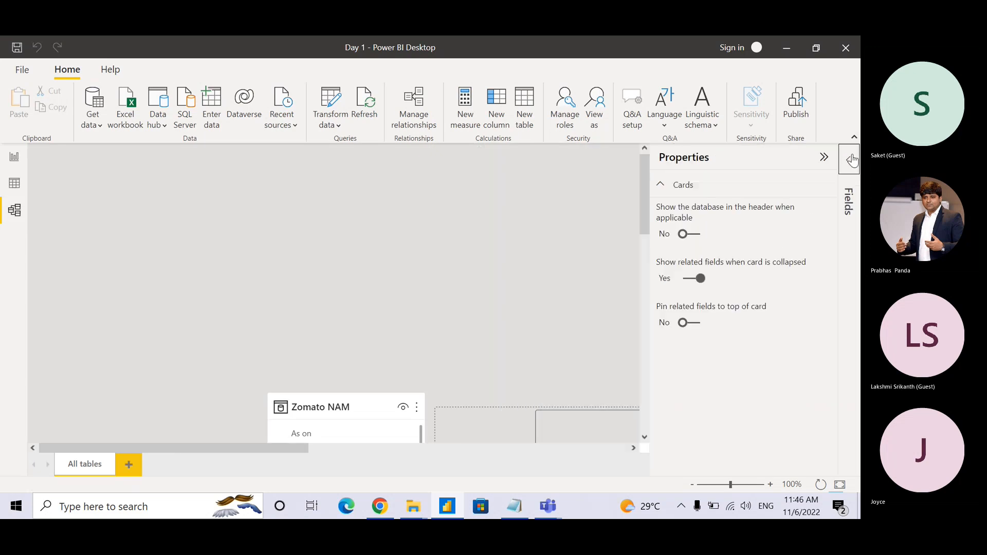
{"action": "left_click", "coordinate": [826, 158]}
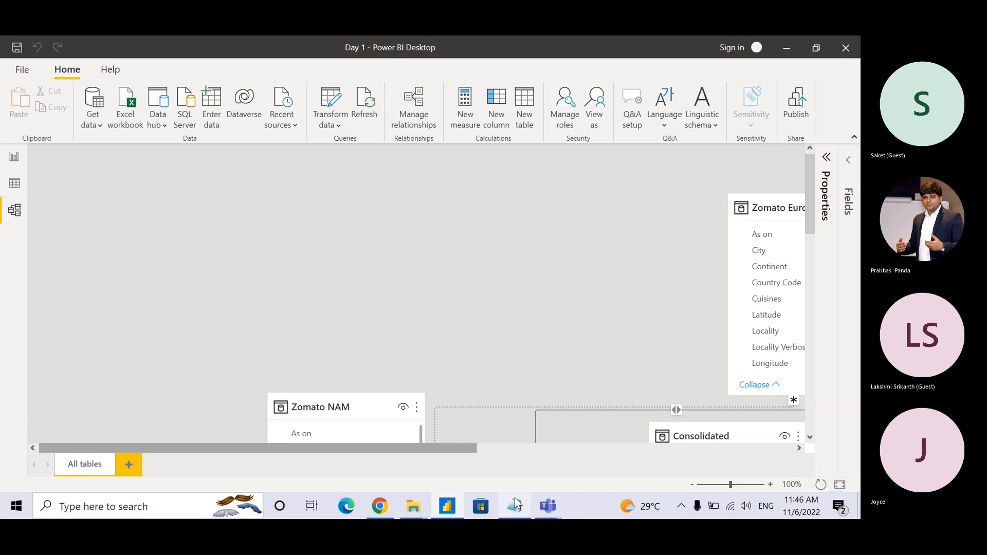
- Switch to Microsoft Teams to check the meeting chat, and return to Power BI Desktop
{"action": "mouse_move", "coordinate": [546, 509]}
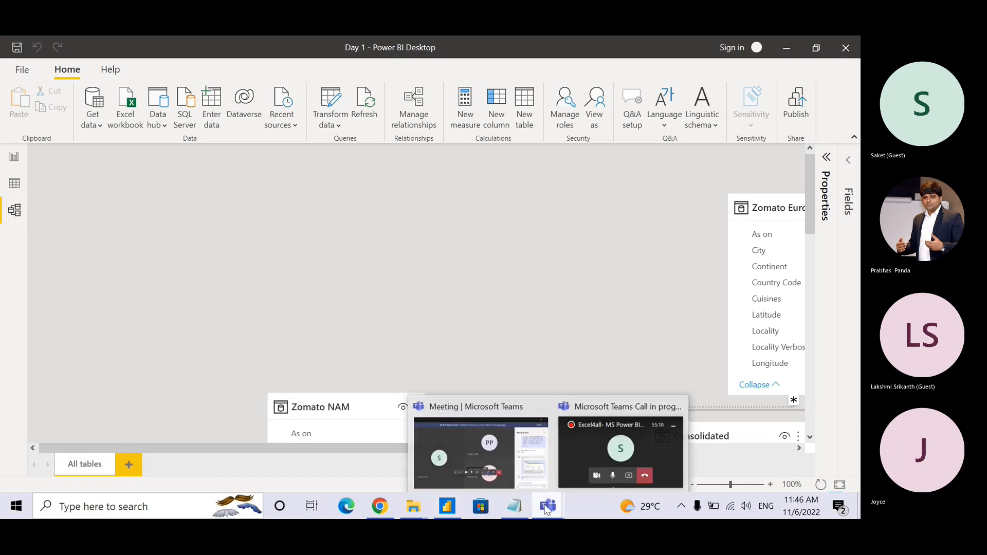
{"action": "left_click", "coordinate": [498, 452]}
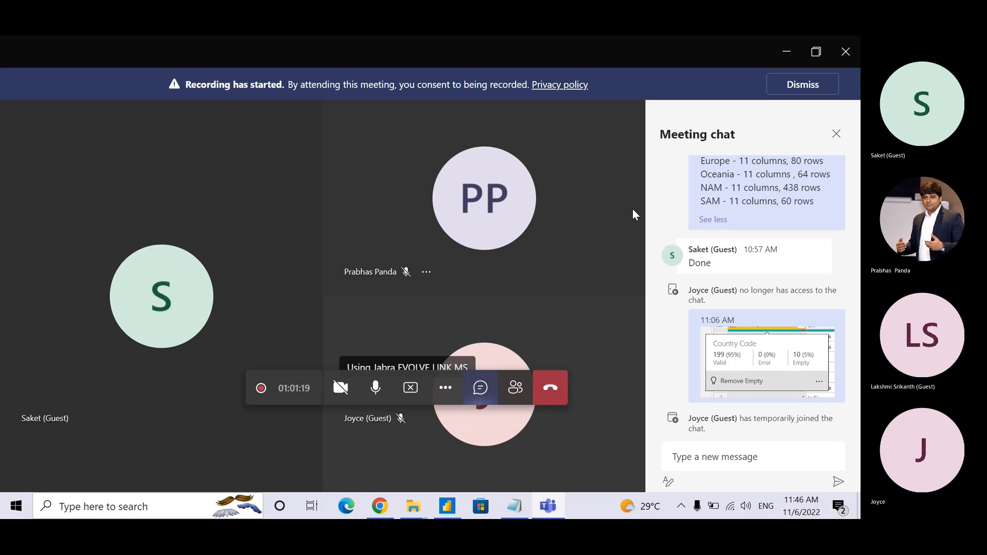
{"action": "left_click", "coordinate": [778, 56]}
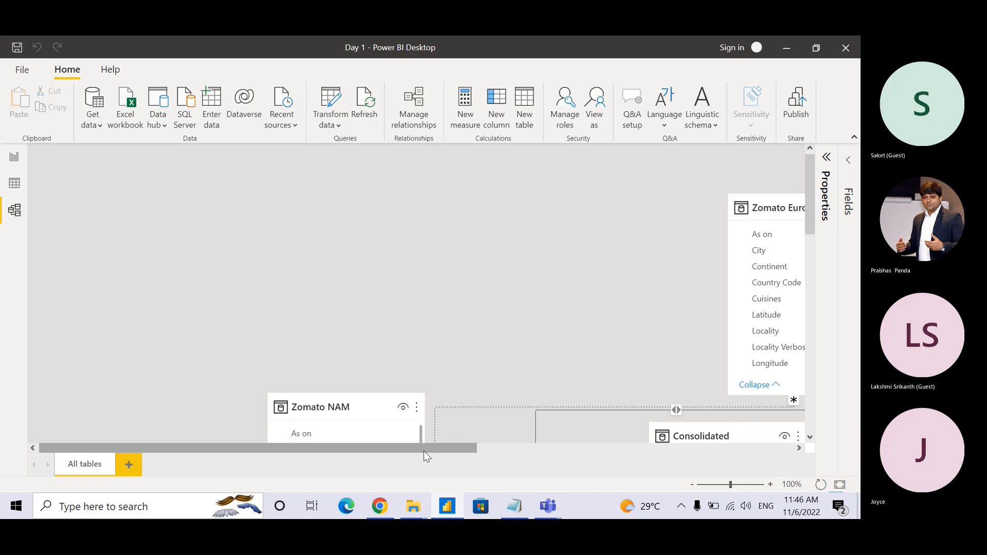
- Look over the list of model tables and select all tables in the relationship diagram
{"action": "left_click_drag", "start_coordinate": [422, 448], "coordinate": [324, 467]}
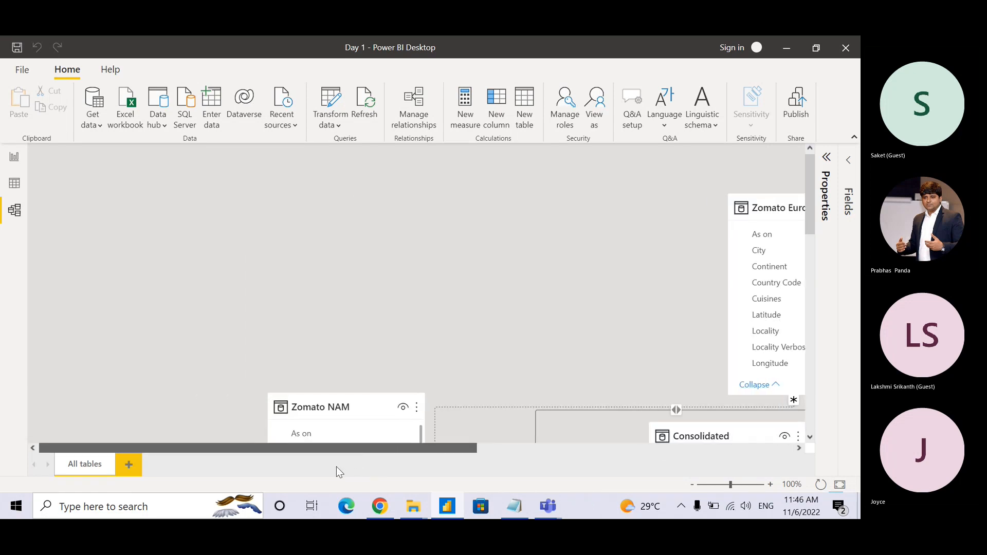
{"action": "left_click", "coordinate": [848, 169]}
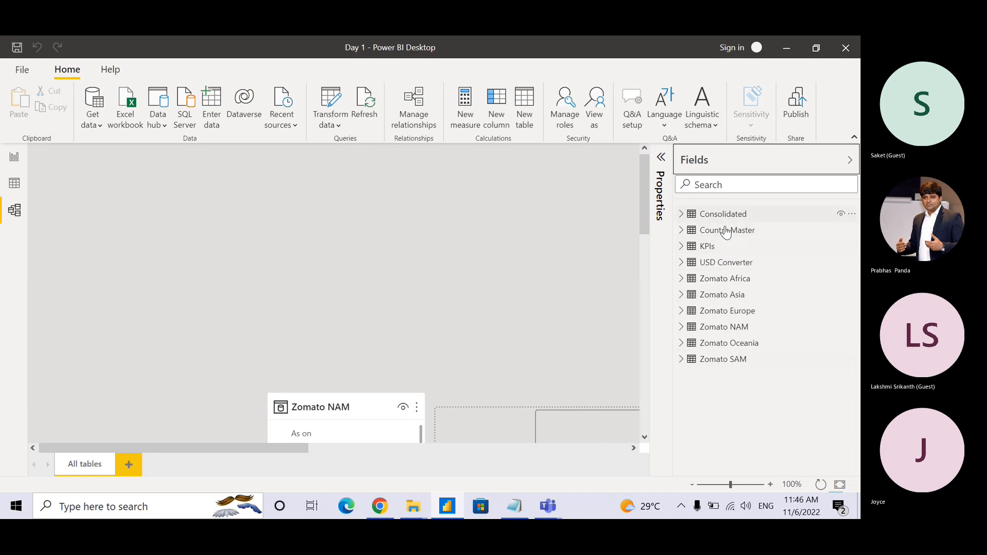
{"action": "left_click", "coordinate": [850, 161]}
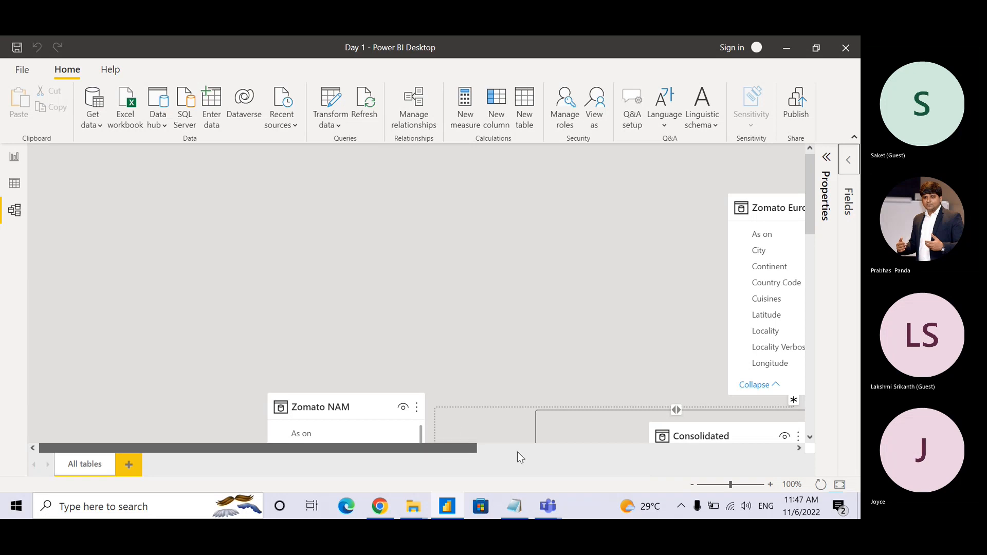
{"action": "left_click_drag", "start_coordinate": [517, 452], "coordinate": [204, 438]}
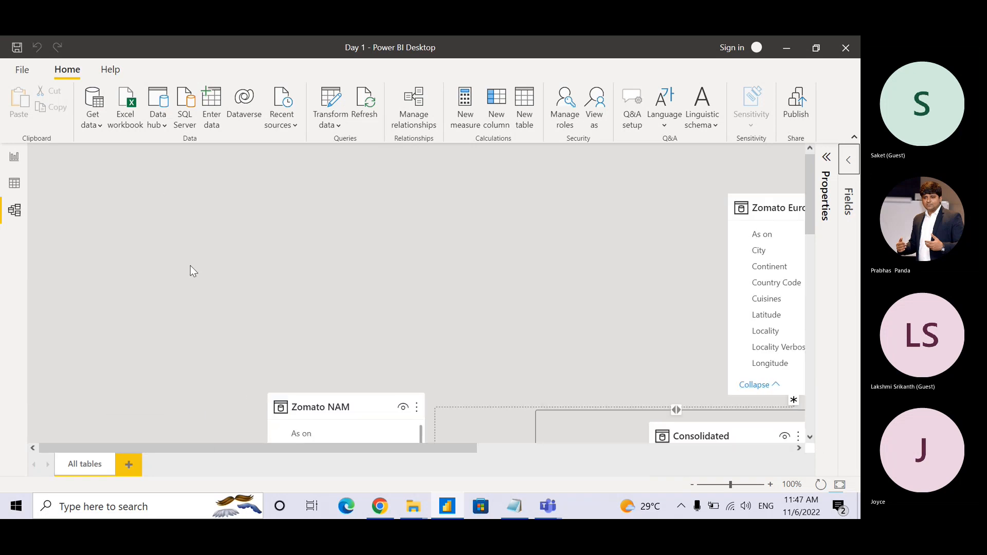
{"action": "left_click", "coordinate": [764, 196]}
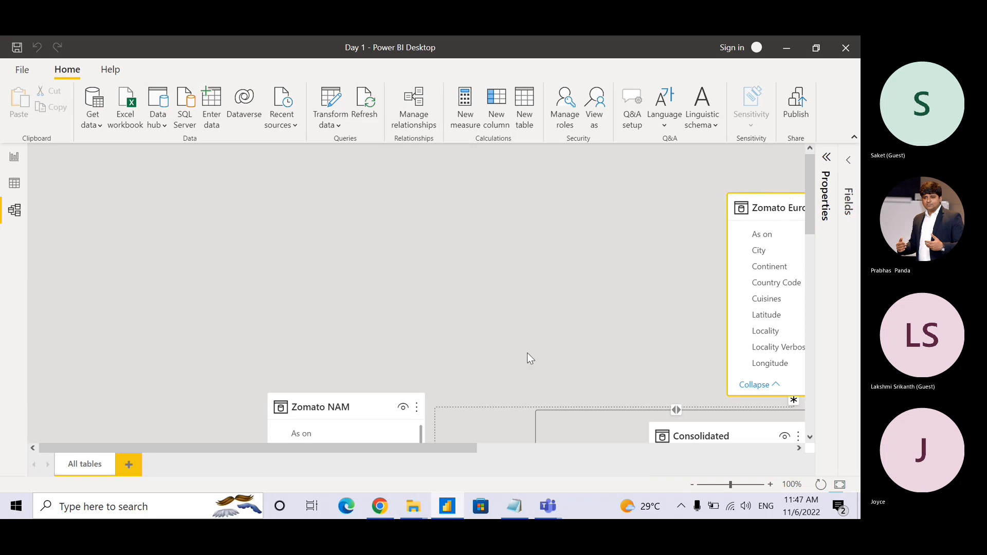
{"action": "left_click", "coordinate": [362, 409]}
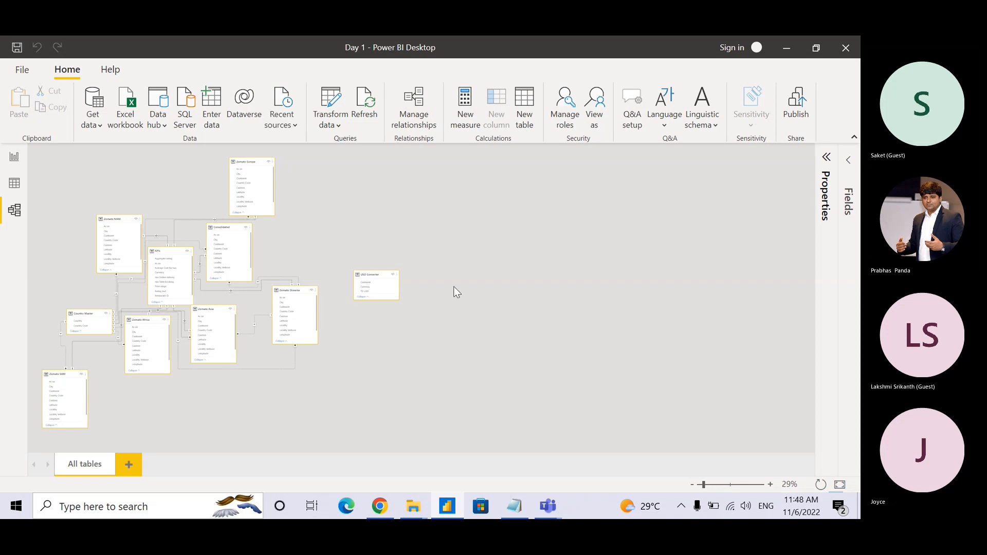
- Examine the relationships between the KPIs, Zomato Africa, Zomato Asia and Zomato Oceania tables, and close the Q&A setup dialog
{"action": "scroll", "coordinate": [454, 287], "scroll_direction": "up", "scroll_amount": 6}
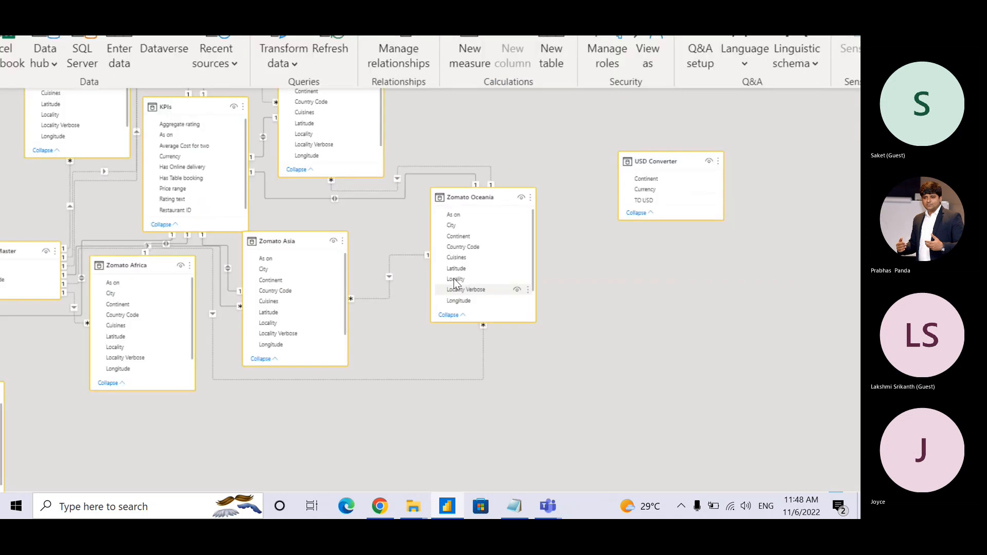
{"action": "left_click", "coordinate": [463, 289]}
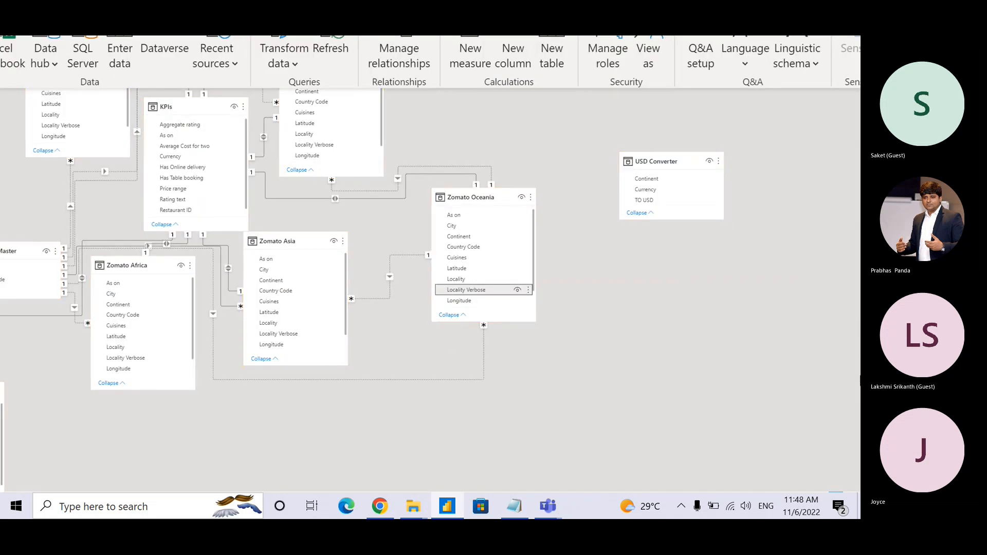
{"action": "scroll", "coordinate": [833, 155], "scroll_direction": "down", "scroll_amount": 1}
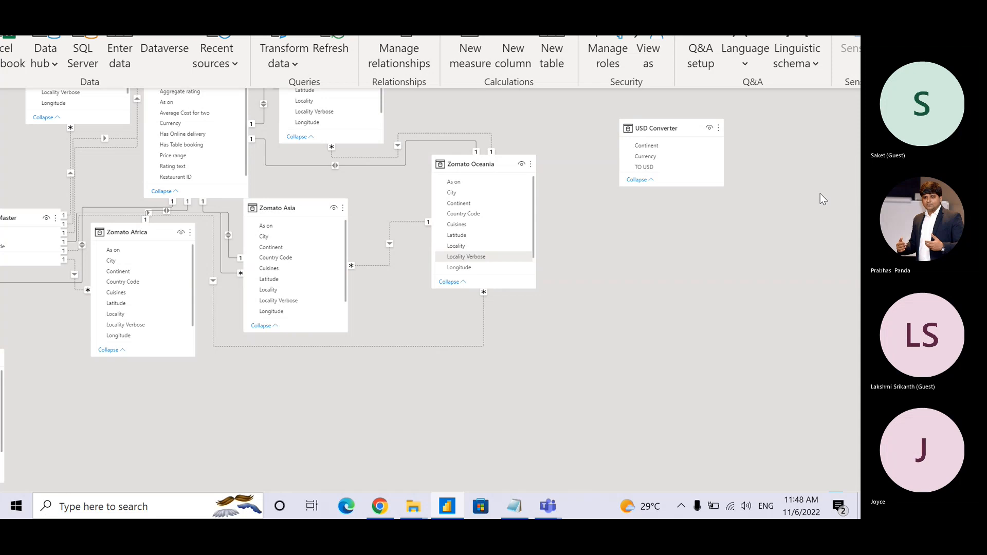
{"action": "scroll", "coordinate": [821, 196], "scroll_direction": "down", "scroll_amount": 6}
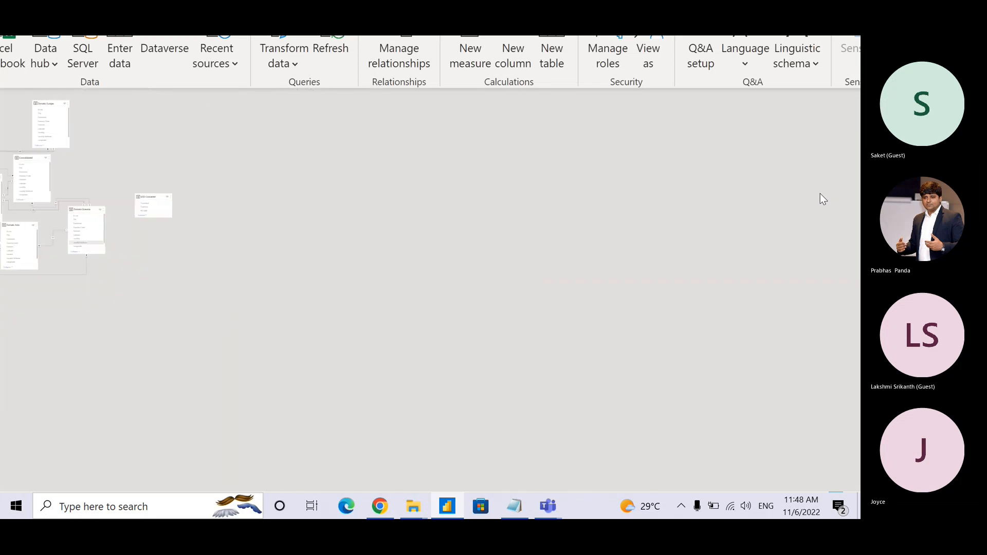
{"action": "scroll", "coordinate": [821, 193], "scroll_direction": "down", "scroll_amount": 4}
{"action": "scroll", "coordinate": [820, 194], "scroll_direction": "up", "scroll_amount": 2}
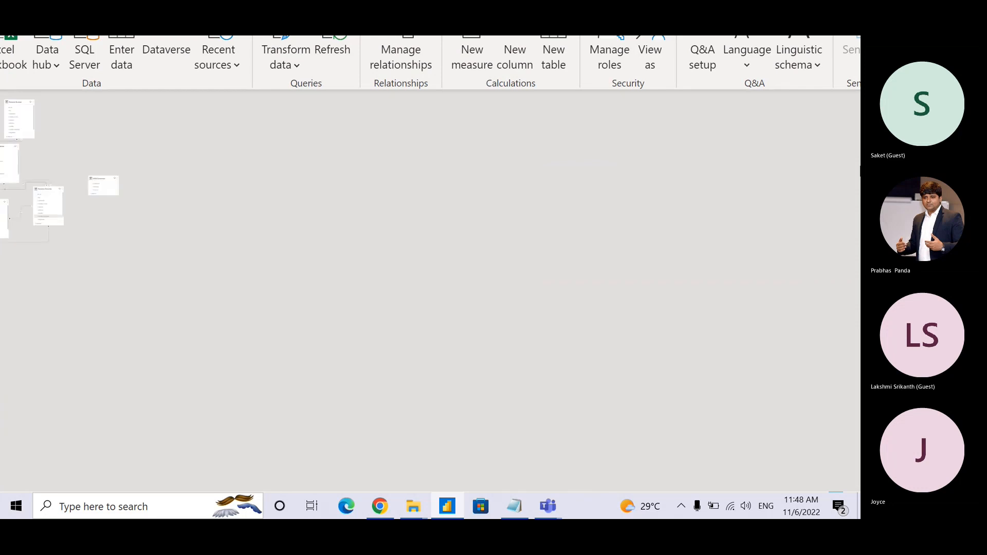
{"action": "scroll", "coordinate": [820, 194], "scroll_direction": "down", "scroll_amount": 3}
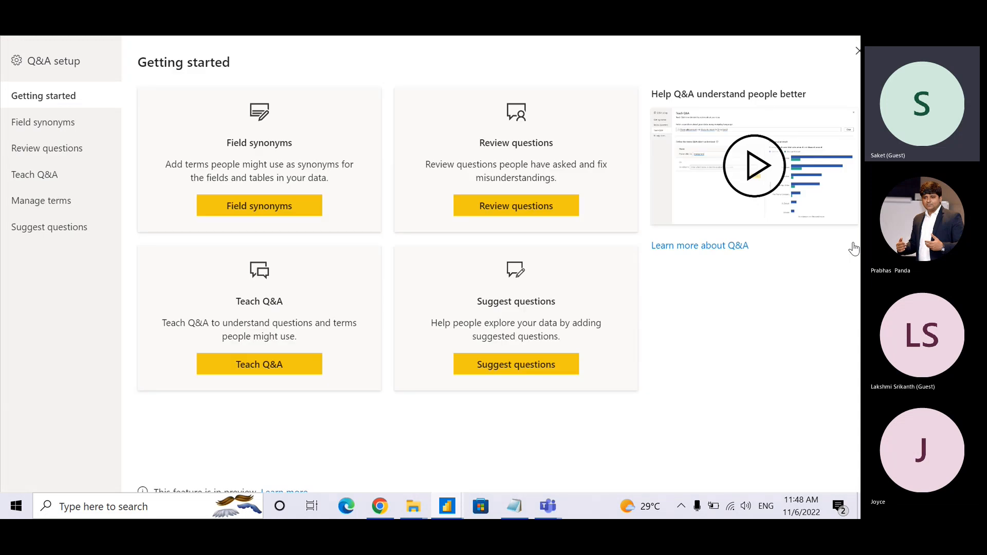
{"action": "left_click", "coordinate": [858, 53]}
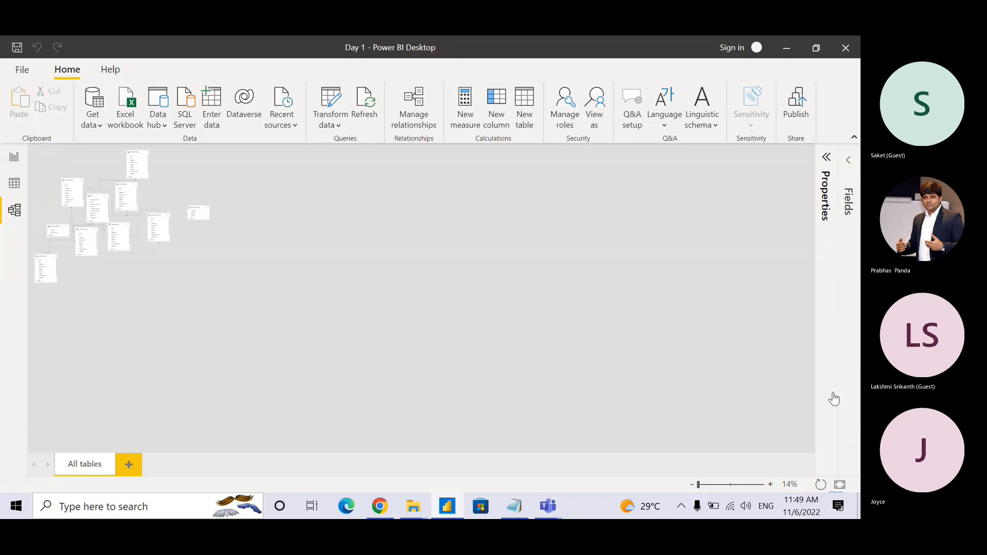
- Select all tables in the relationship diagram and collapse their cards
{"action": "left_click", "coordinate": [705, 485]}
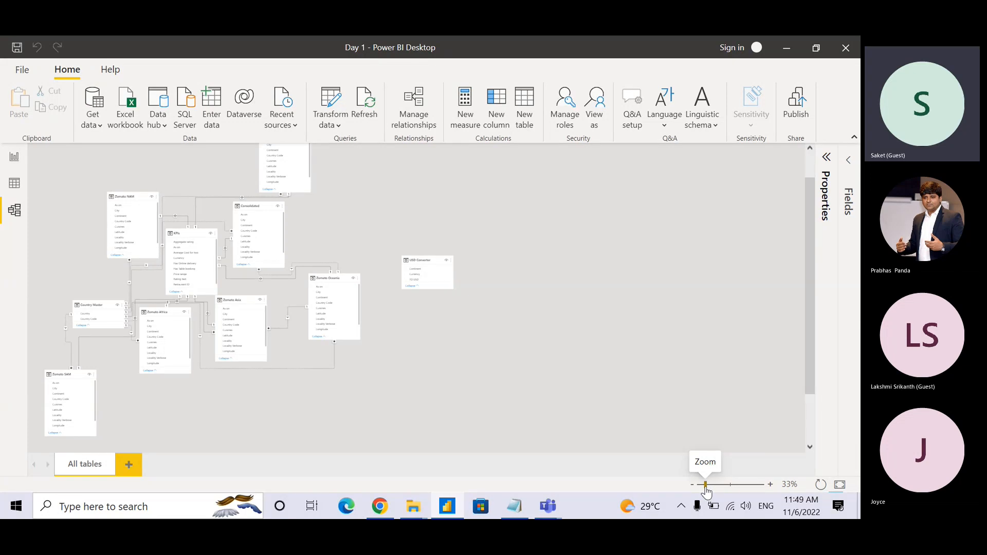
{"action": "left_click_drag", "start_coordinate": [705, 485], "coordinate": [716, 485]}
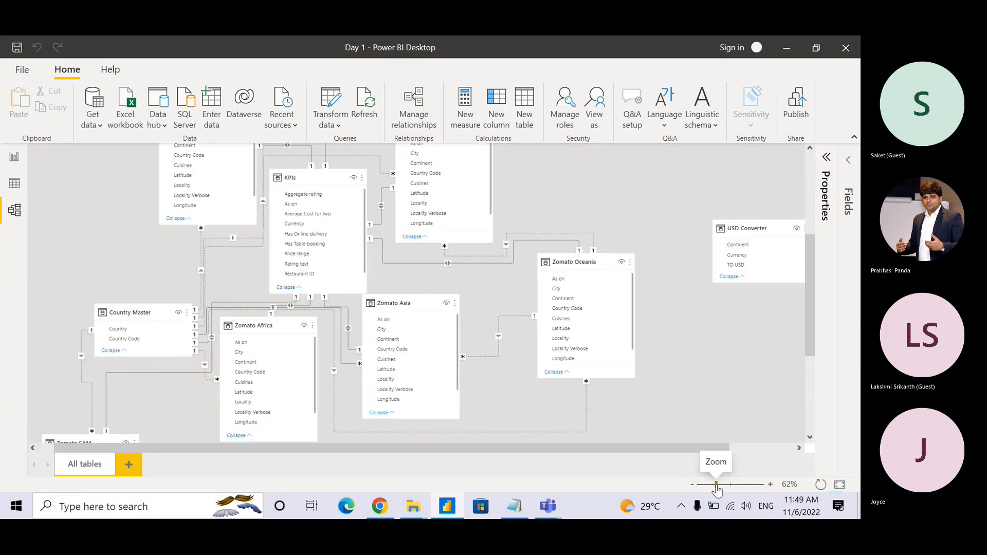
{"action": "left_click_drag", "start_coordinate": [810, 329], "coordinate": [803, 187]}
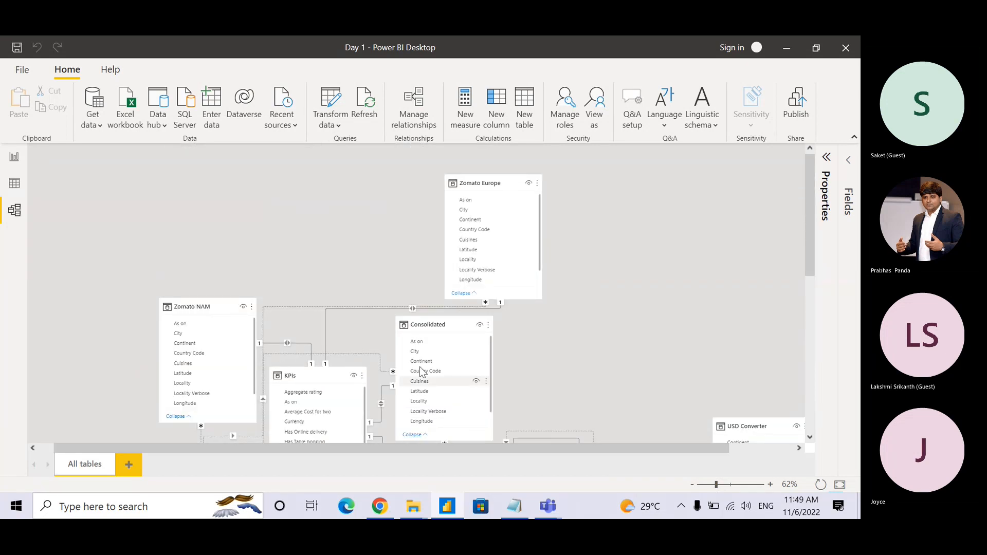
{"action": "mouse_move", "coordinate": [809, 193]}
{"action": "left_mouse_down"}
{"action": "mouse_move", "coordinate": [800, 306]}
{"action": "mouse_move", "coordinate": [801, 180]}
{"action": "left_mouse_up"}
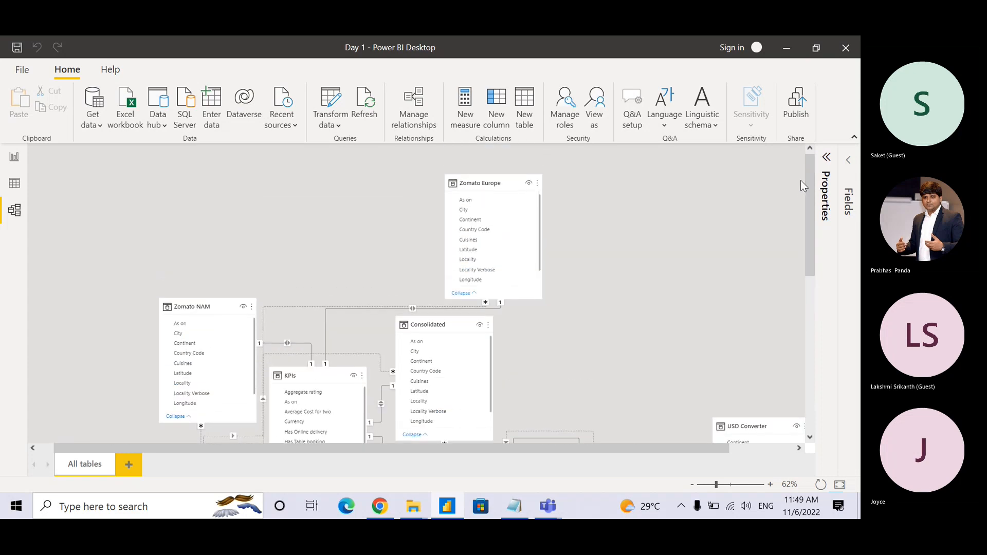
{"action": "left_click", "coordinate": [495, 184]}
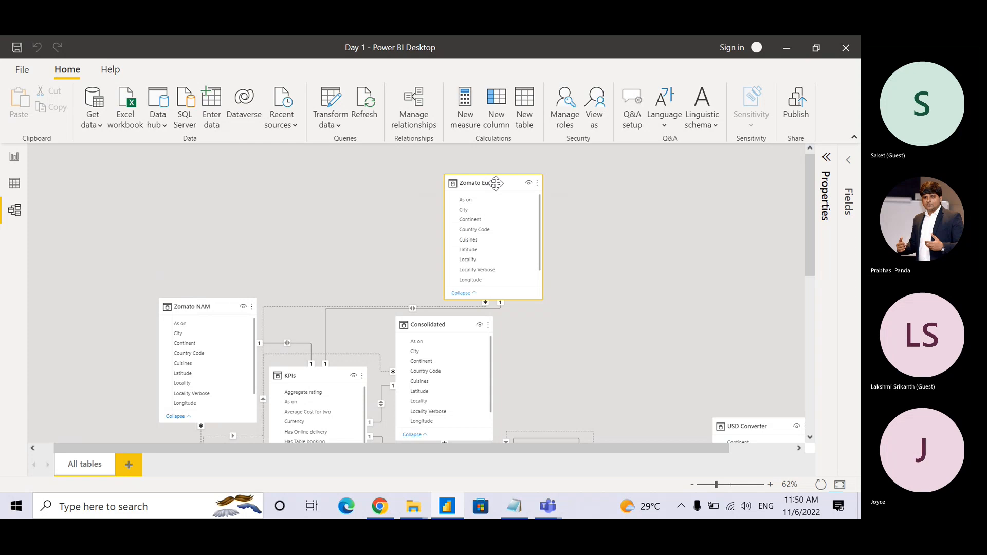
{"action": "key", "text": "ctrl+a"}
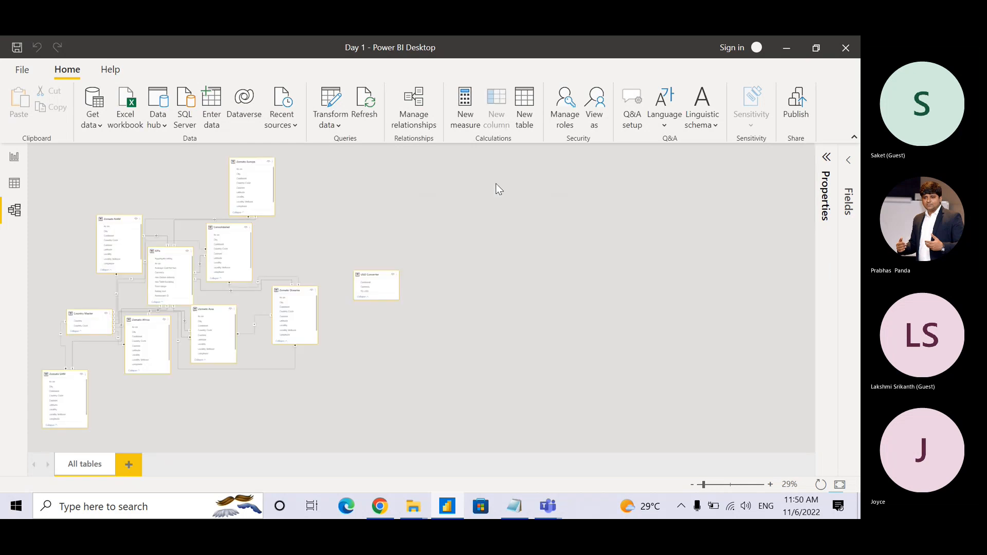
{"action": "right_click", "coordinate": [244, 160]}
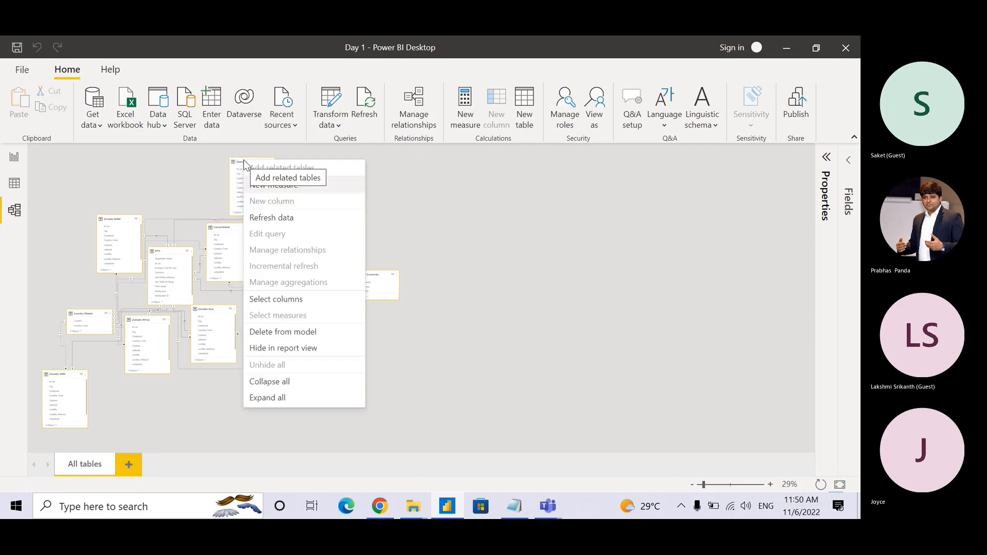
{"action": "left_click", "coordinate": [287, 386]}
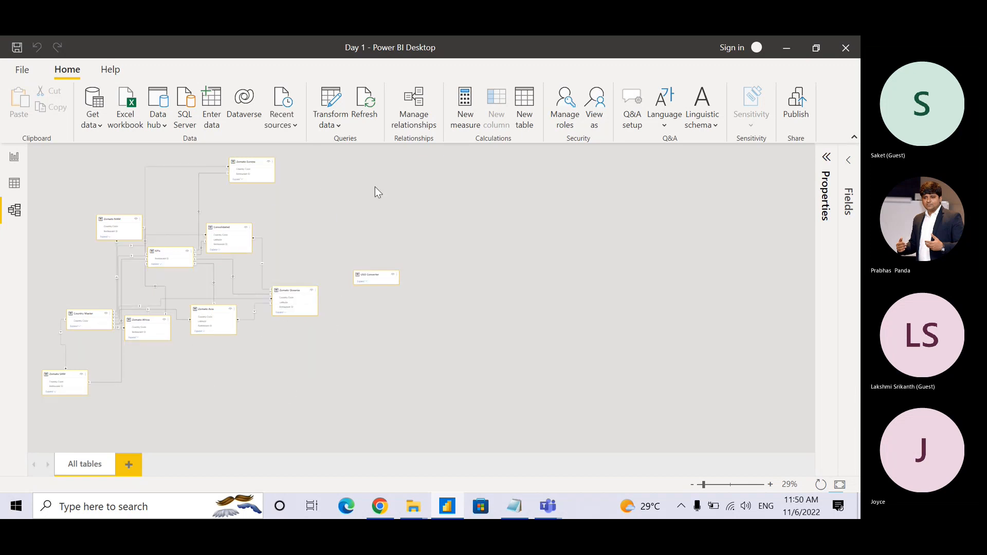
- Arrange the Zomato Asia, Zomato Africa, Zomato Europe and Zomato Oceania tables side by side in the diagram's top row
{"action": "left_click", "coordinate": [709, 485]}
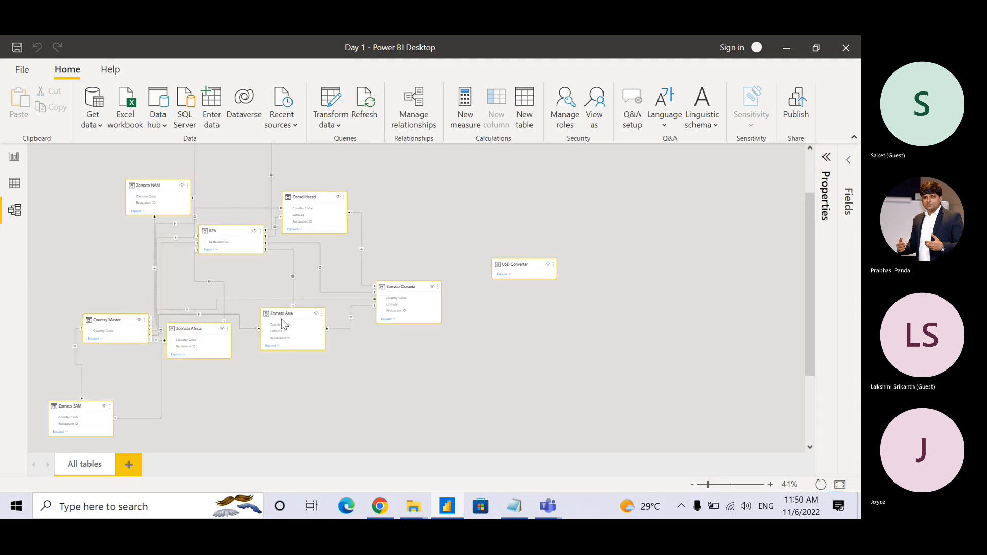
{"action": "left_click_drag", "start_coordinate": [282, 312], "coordinate": [406, 369]}
{"action": "left_click", "coordinate": [594, 252]}
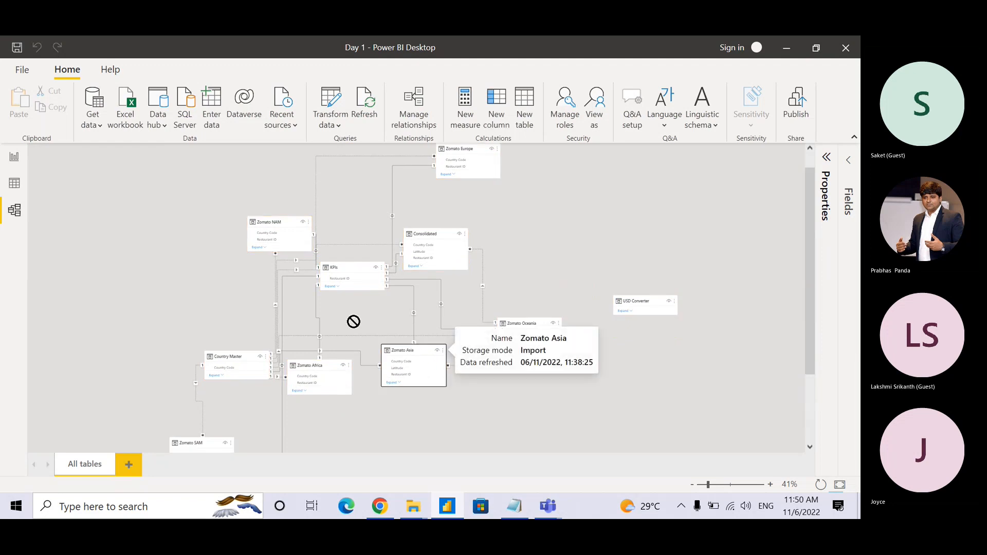
{"action": "left_click_drag", "start_coordinate": [353, 321], "coordinate": [67, 155]}
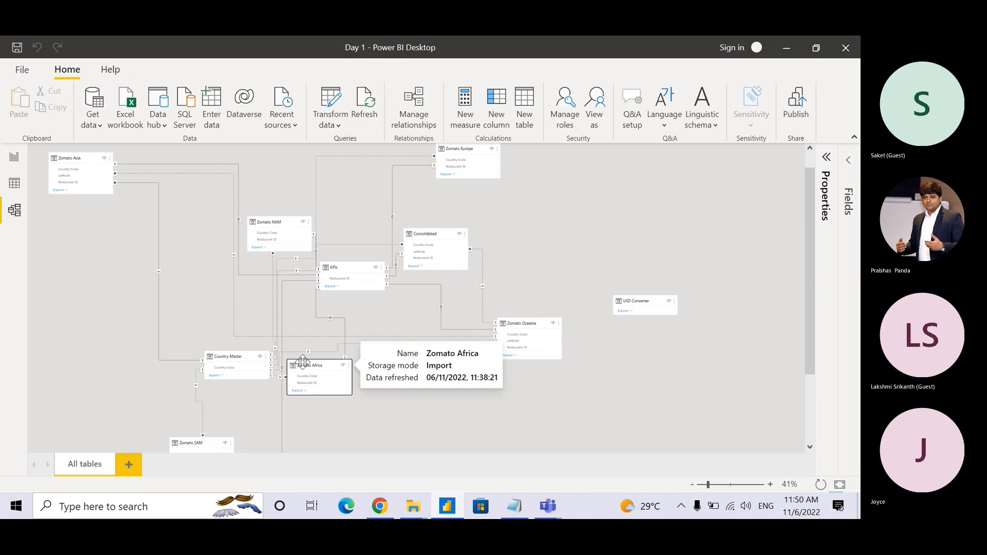
{"action": "left_click_drag", "start_coordinate": [301, 362], "coordinate": [167, 177]}
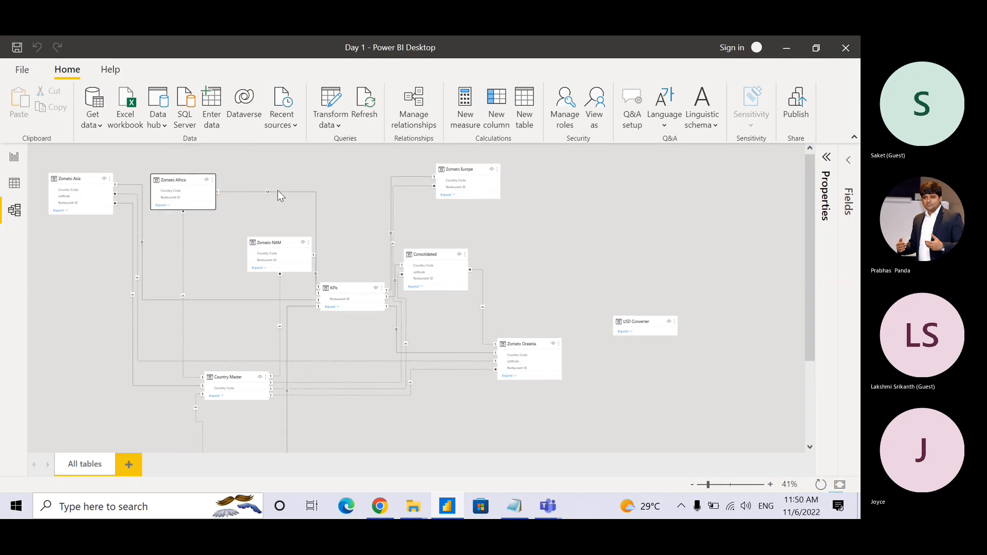
{"action": "left_click_drag", "start_coordinate": [463, 169], "coordinate": [282, 176]}
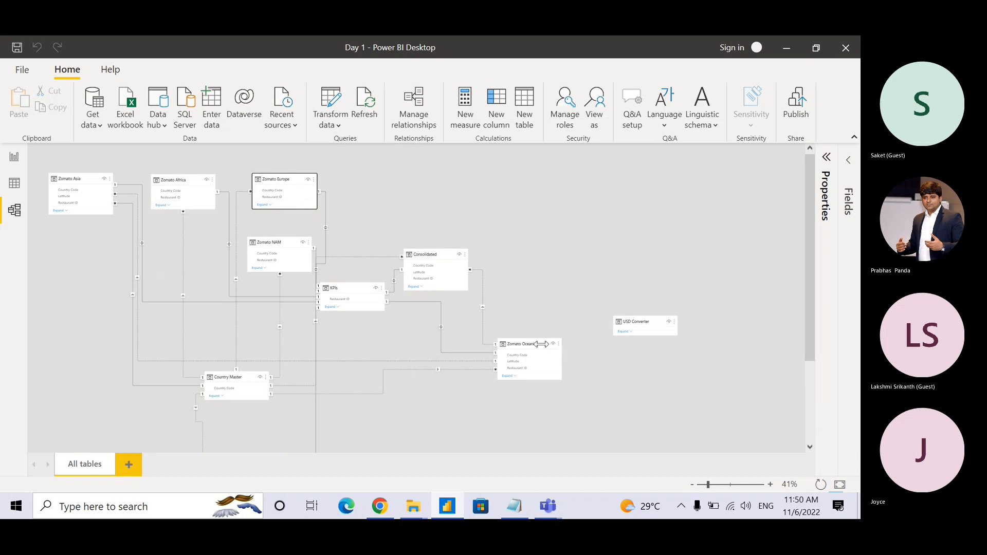
{"action": "left_click_drag", "start_coordinate": [539, 343], "coordinate": [401, 181]}
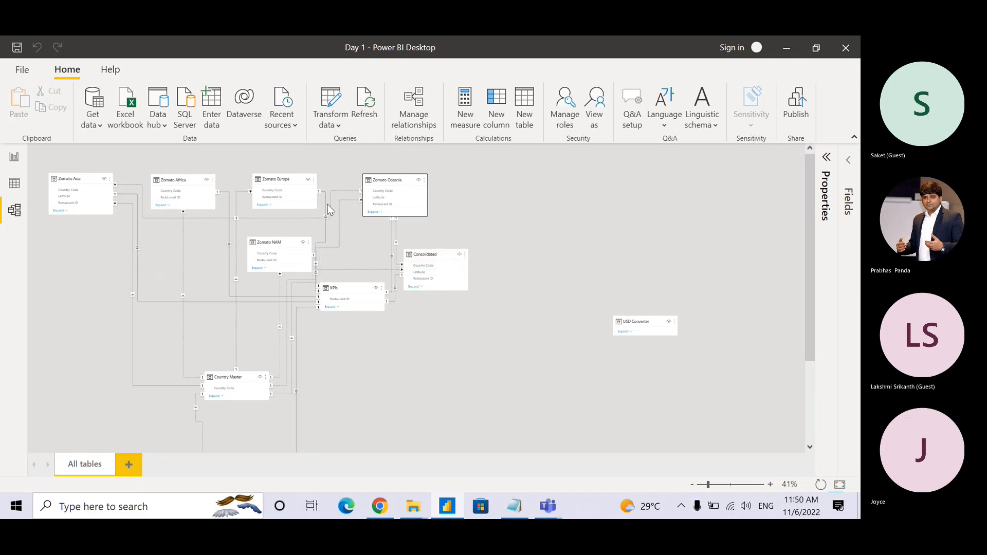
- Place the Zomato NAM and Zomato SAM tables at the end of the top row, after Zomato Oceania
{"action": "left_click", "coordinate": [278, 244]}
{"action": "left_click_drag", "start_coordinate": [278, 243], "coordinate": [522, 181]}
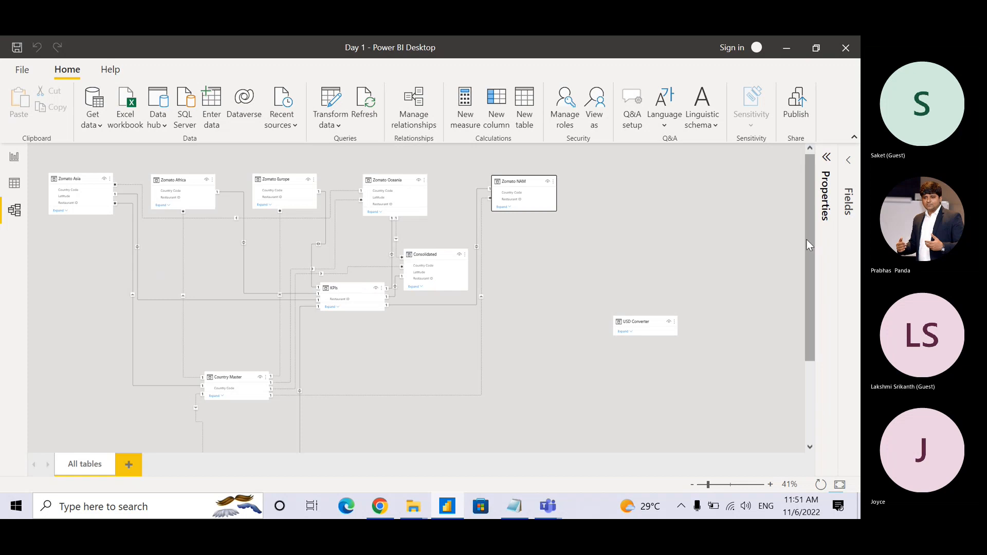
{"action": "left_click_drag", "start_coordinate": [807, 238], "coordinate": [801, 292]}
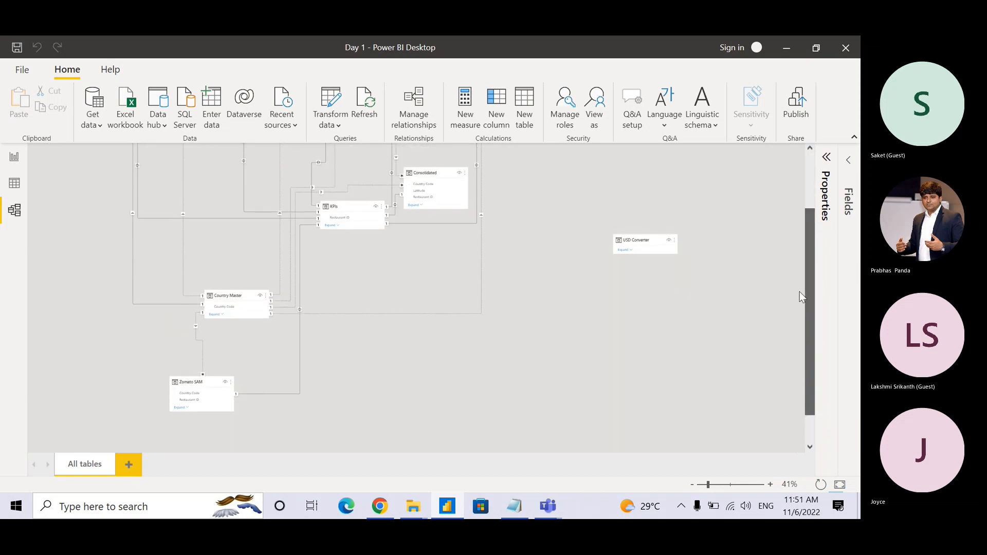
{"action": "left_click_drag", "start_coordinate": [203, 381], "coordinate": [651, 177]}
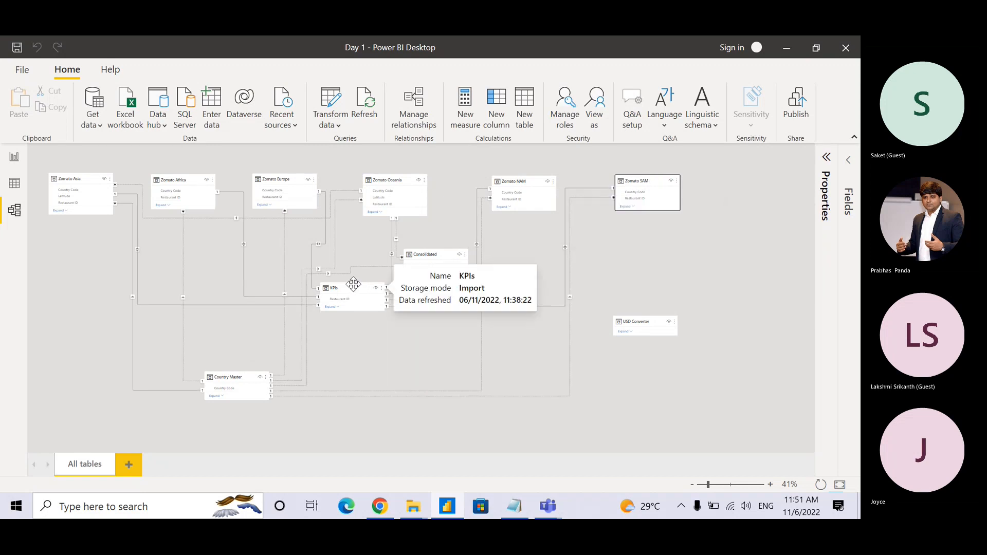
- Line up KPIs, Country Master and USD Converter in a lower row, and place Consolidated between the two rows
{"action": "left_click_drag", "start_coordinate": [353, 286], "coordinate": [138, 325]}
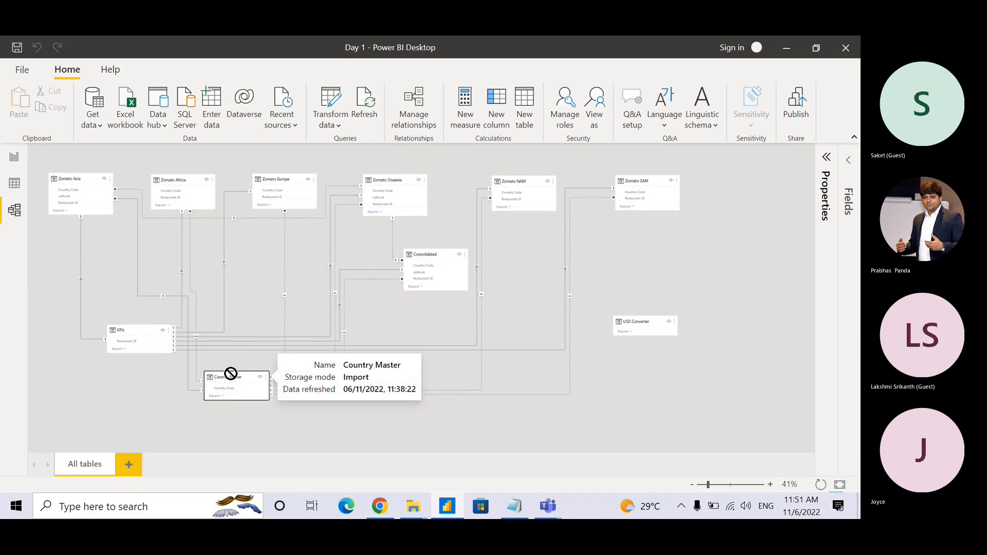
{"action": "left_click_drag", "start_coordinate": [231, 378], "coordinate": [240, 333]}
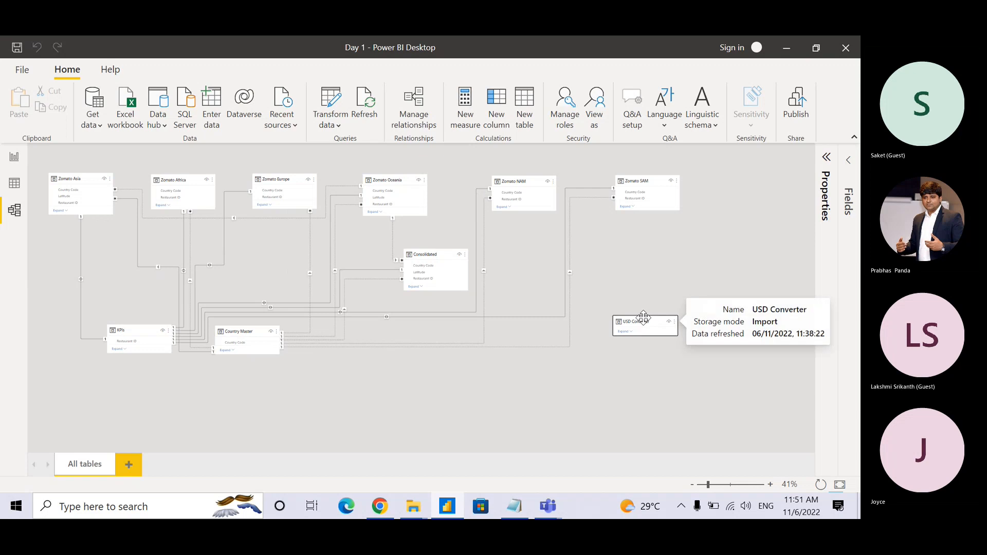
{"action": "left_click_drag", "start_coordinate": [643, 319], "coordinate": [351, 331]}
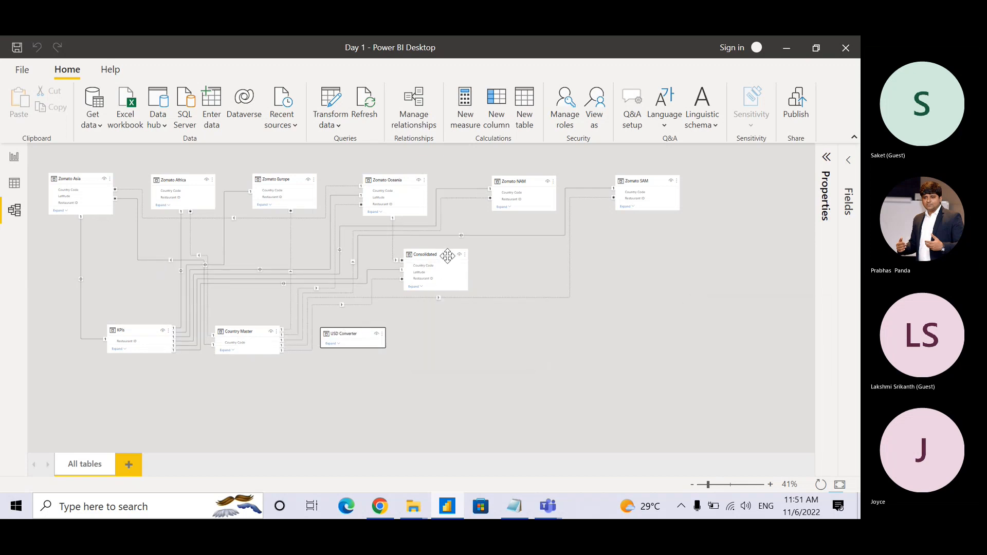
{"action": "left_click_drag", "start_coordinate": [446, 254], "coordinate": [353, 251]}
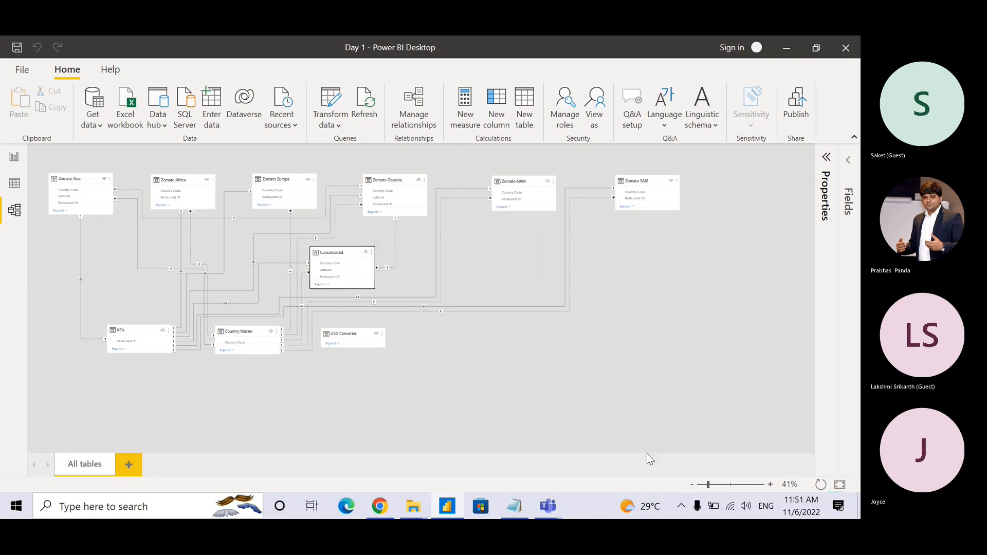
- Move the USD Converter table slightly closer to Country Master in the relationship diagram
{"action": "left_click", "coordinate": [731, 485]}
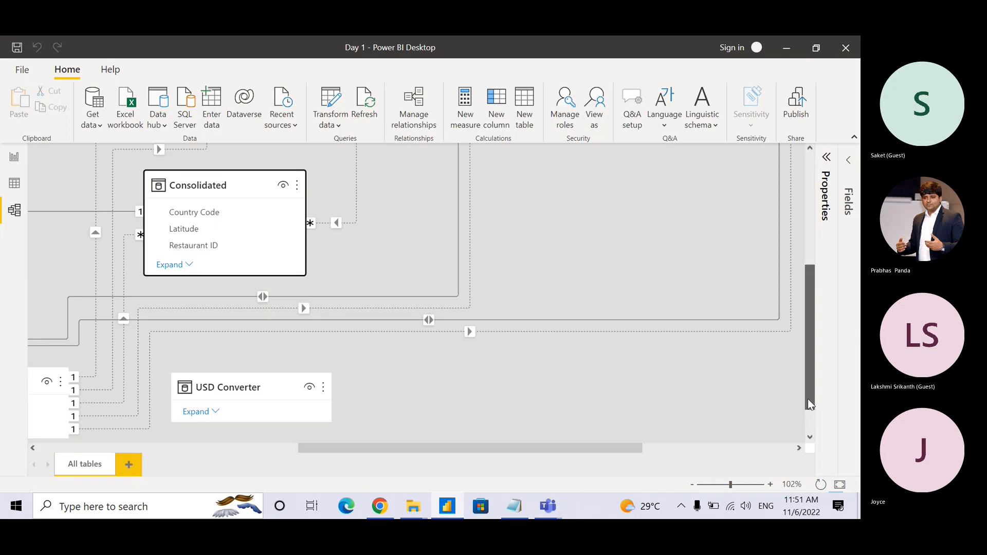
{"action": "left_click_drag", "start_coordinate": [808, 399], "coordinate": [807, 287]}
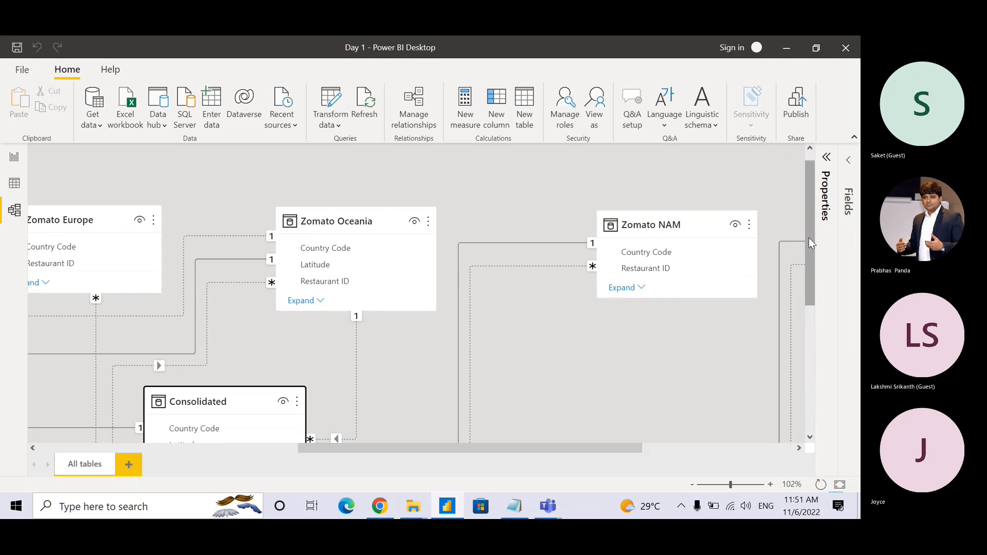
{"action": "left_click_drag", "start_coordinate": [810, 242], "coordinate": [802, 379]}
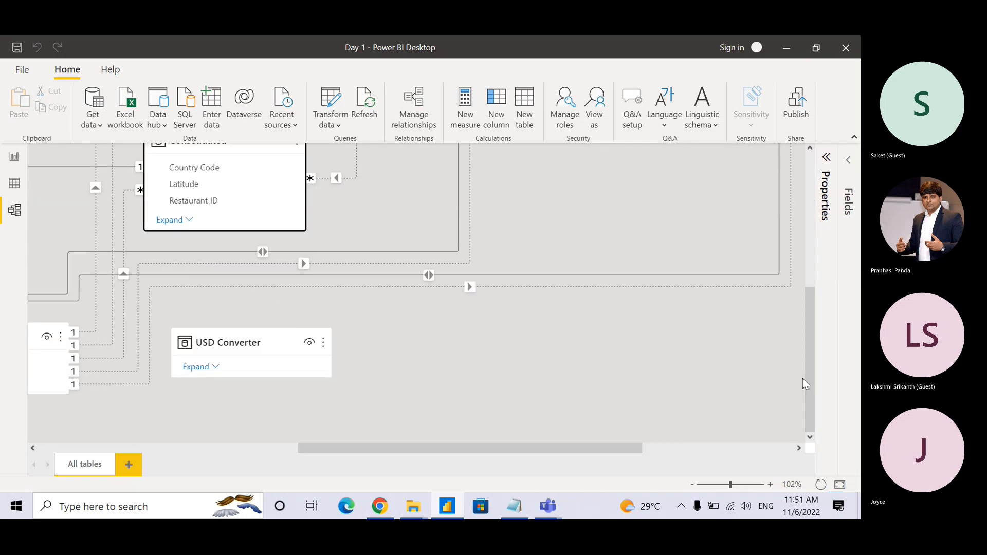
{"action": "left_click_drag", "start_coordinate": [587, 450], "coordinate": [459, 448]}
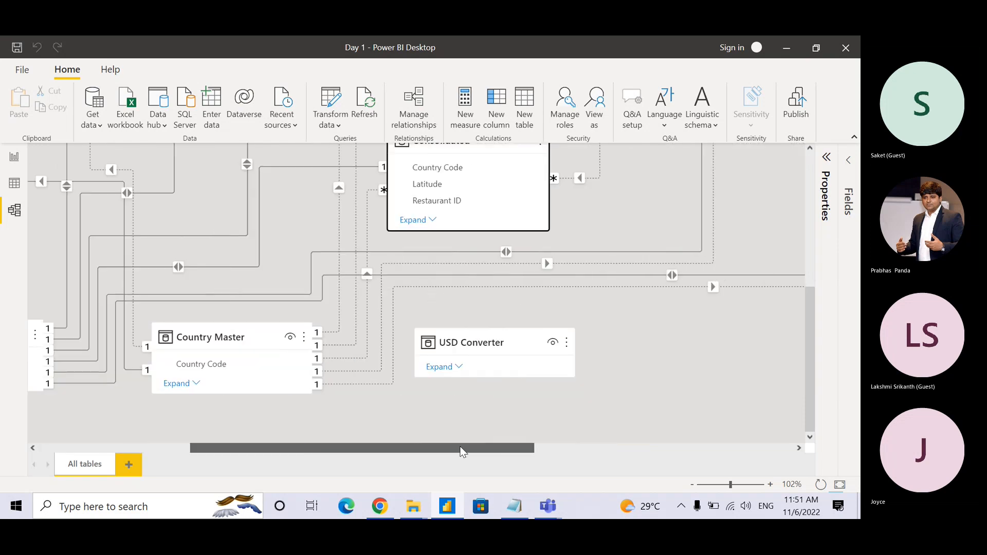
{"action": "left_click_drag", "start_coordinate": [468, 332], "coordinate": [457, 328]}
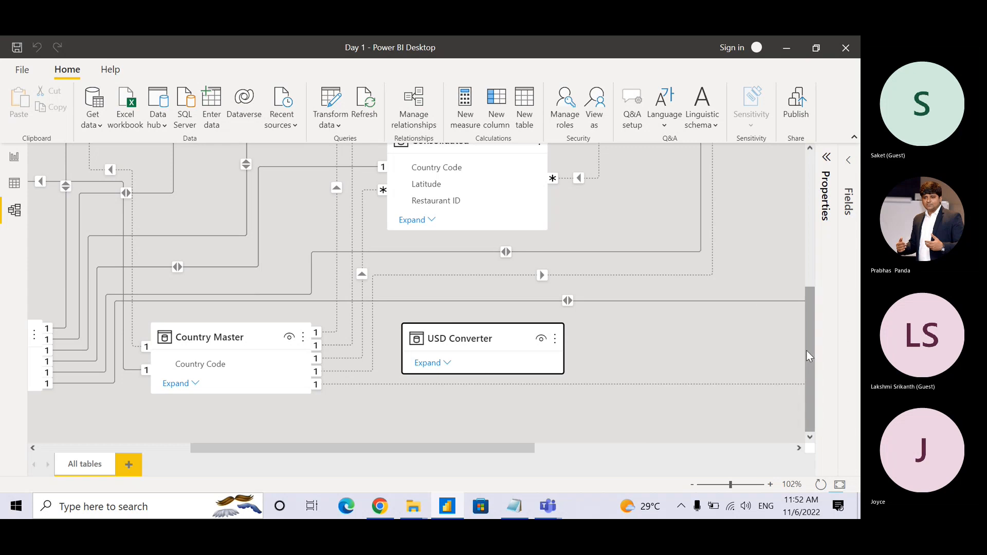
- Examine the relationship lines linking the regional Zomato tables with Consolidated, KPIs and Country Master
{"action": "left_click_drag", "start_coordinate": [806, 350], "coordinate": [810, 202]}
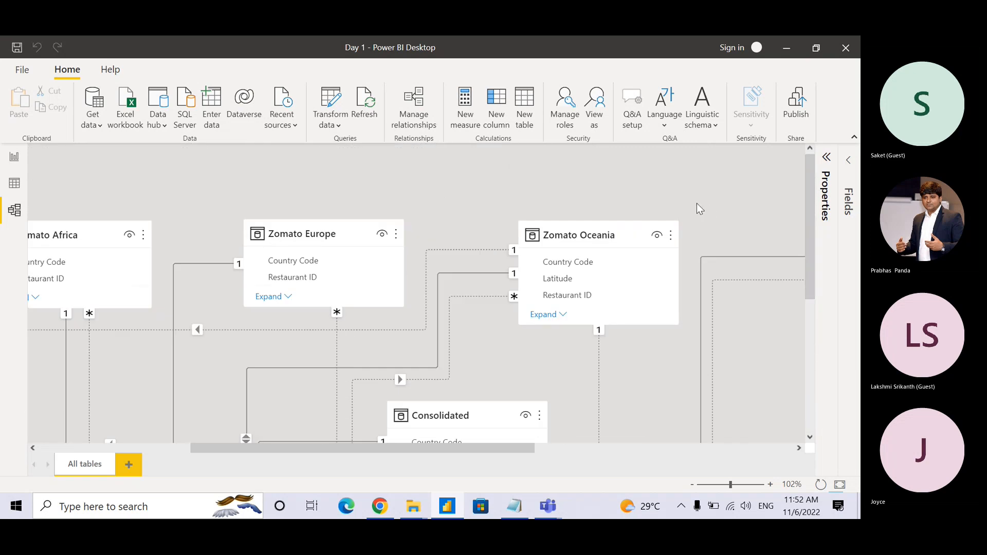
{"action": "left_click", "coordinate": [692, 486]}
{"action": "left_click", "coordinate": [693, 486]}
{"action": "left_click", "coordinate": [692, 486]}
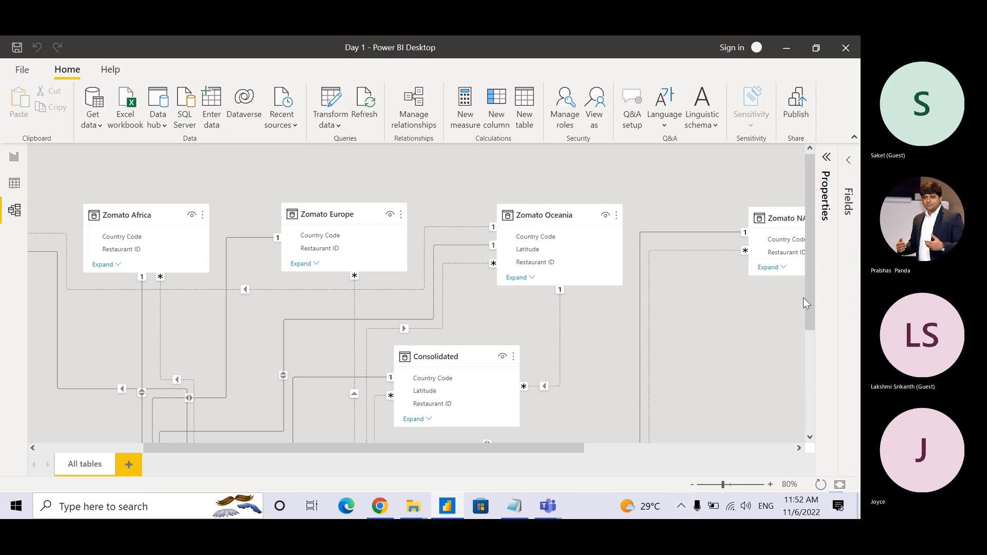
{"action": "left_click_drag", "start_coordinate": [809, 325], "coordinate": [812, 278]}
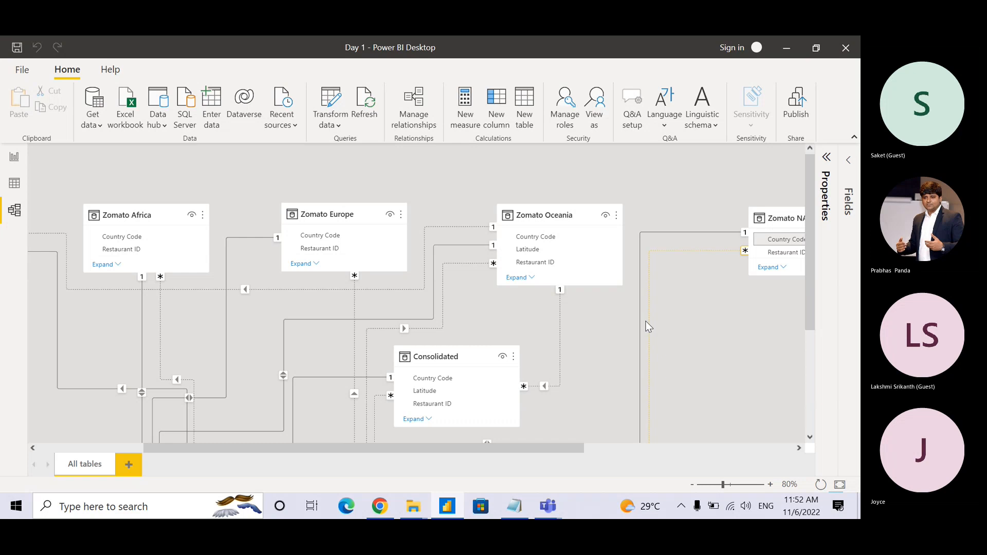
{"action": "left_click_drag", "start_coordinate": [541, 449], "coordinate": [349, 448]}
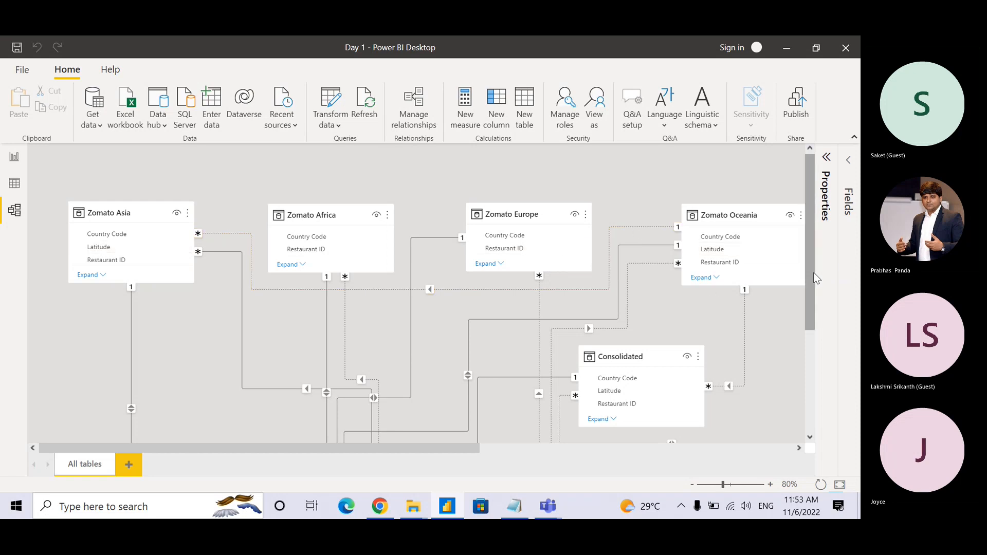
{"action": "left_click_drag", "start_coordinate": [812, 273], "coordinate": [803, 358]}
{"action": "scroll", "coordinate": [800, 375], "scroll_direction": "up", "scroll_amount": 5}
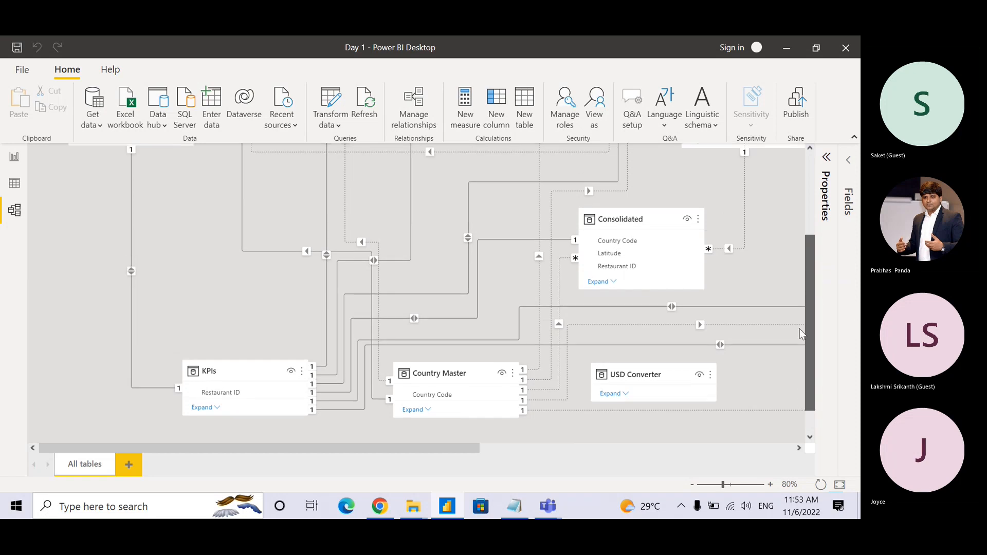
{"action": "left_click_drag", "start_coordinate": [810, 259], "coordinate": [812, 194]}
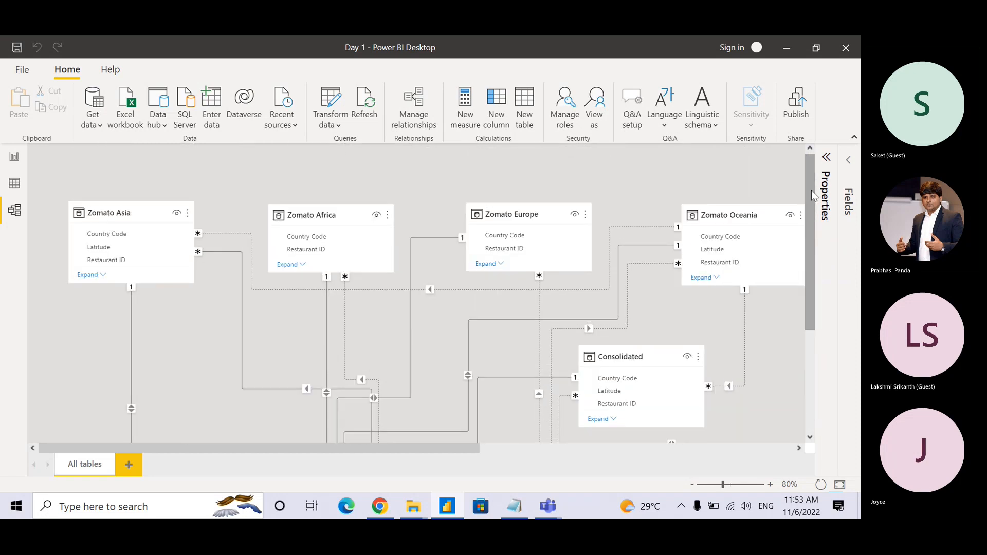
- Switch to the Microsoft Teams meeting to check its chat, and return to the model diagram in Power BI Desktop
{"action": "mouse_move", "coordinate": [552, 509]}
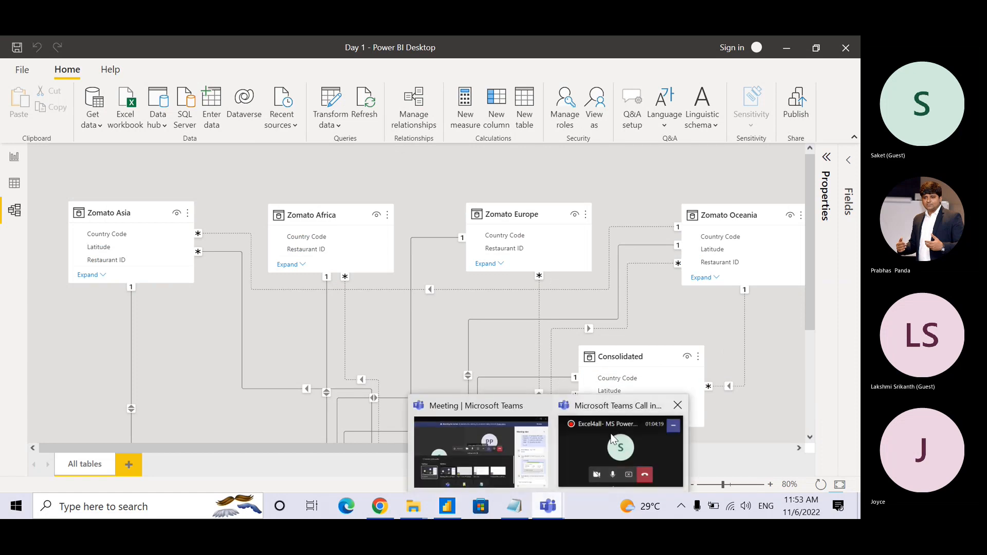
{"action": "left_click", "coordinate": [497, 456]}
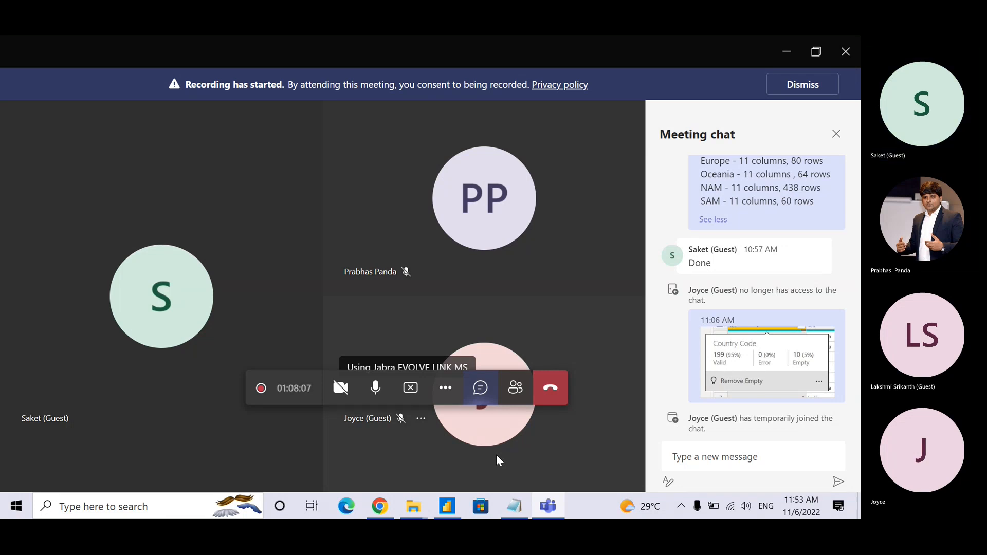
{"action": "left_click", "coordinate": [780, 56]}
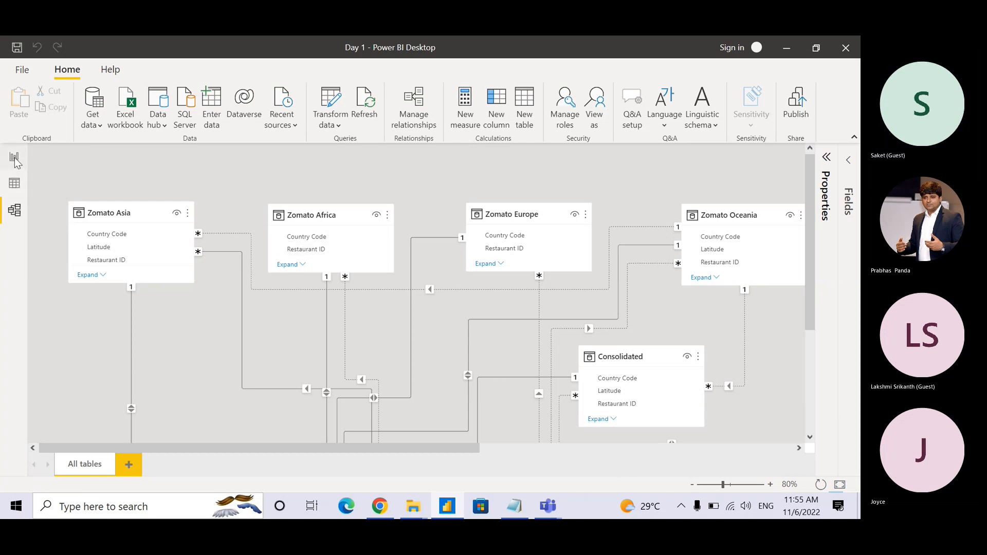
- Show the loaded table data and compare the records and row counts of the Zomato Asia and Consolidated tables
{"action": "left_click", "coordinate": [18, 183]}
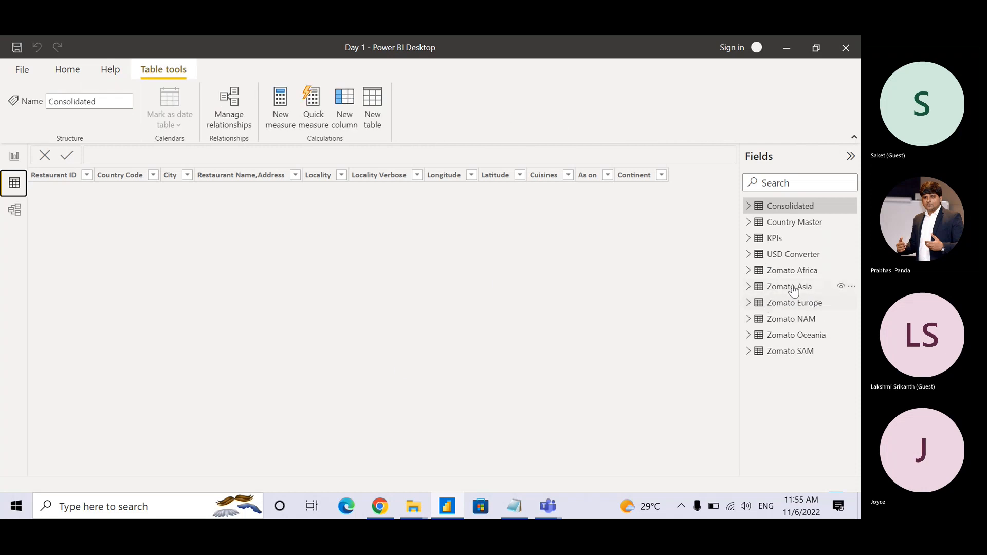
{"action": "left_click", "coordinate": [805, 287]}
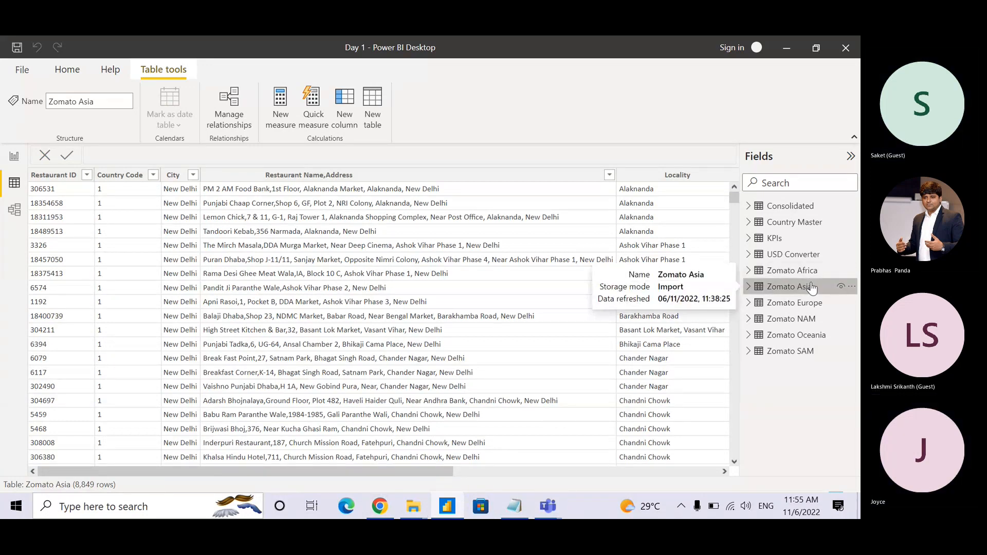
{"action": "left_click", "coordinate": [813, 210]}
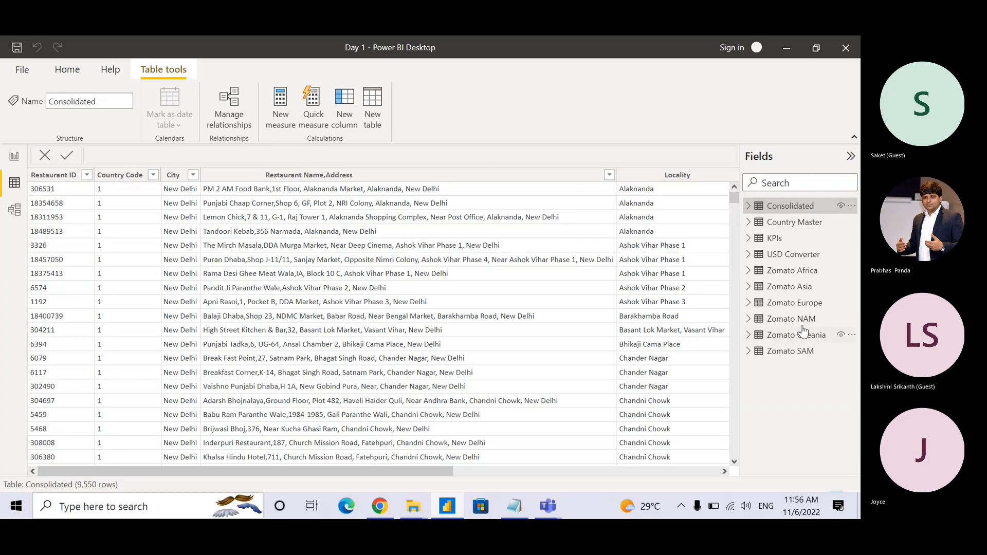
{"action": "left_click", "coordinate": [806, 286]}
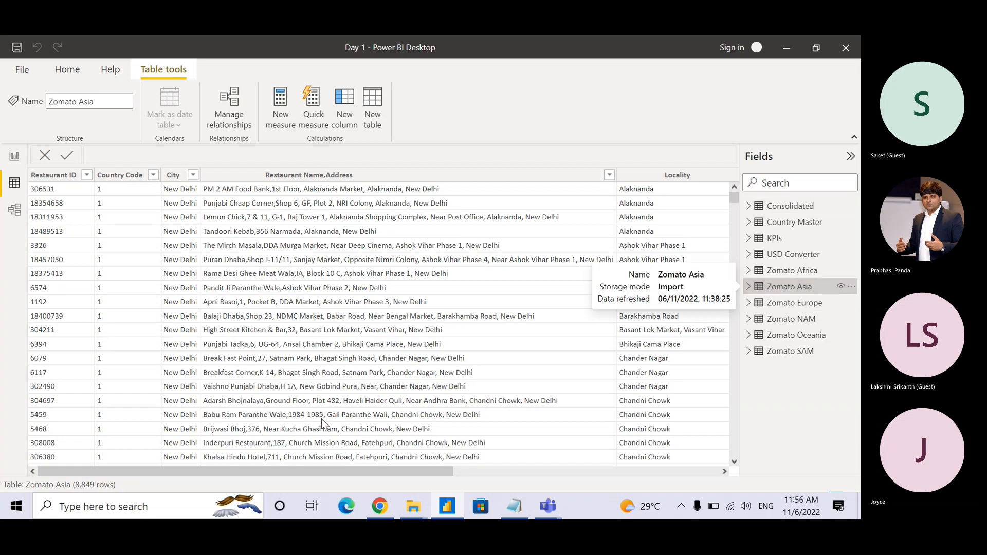
{"action": "left_click", "coordinate": [100, 486]}
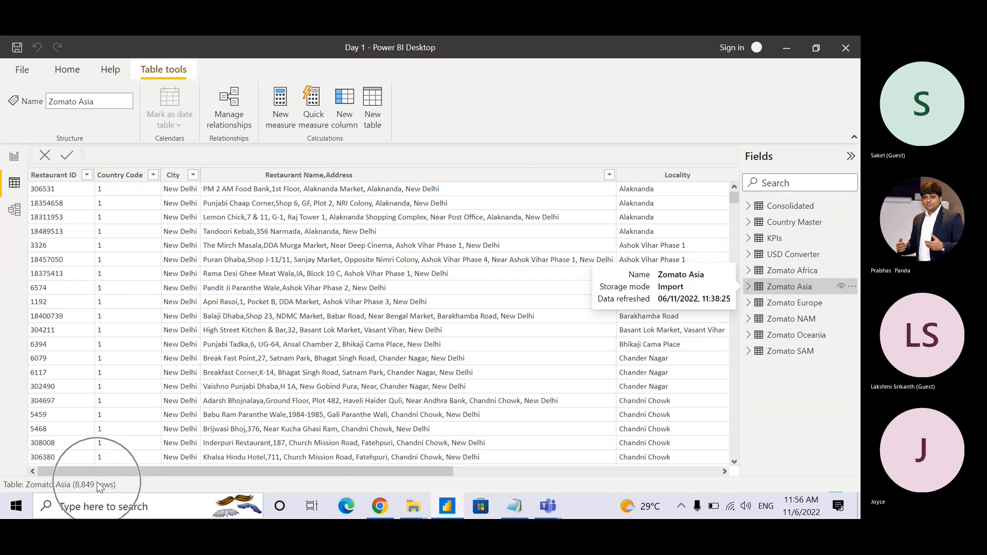
{"action": "left_click", "coordinate": [101, 486]}
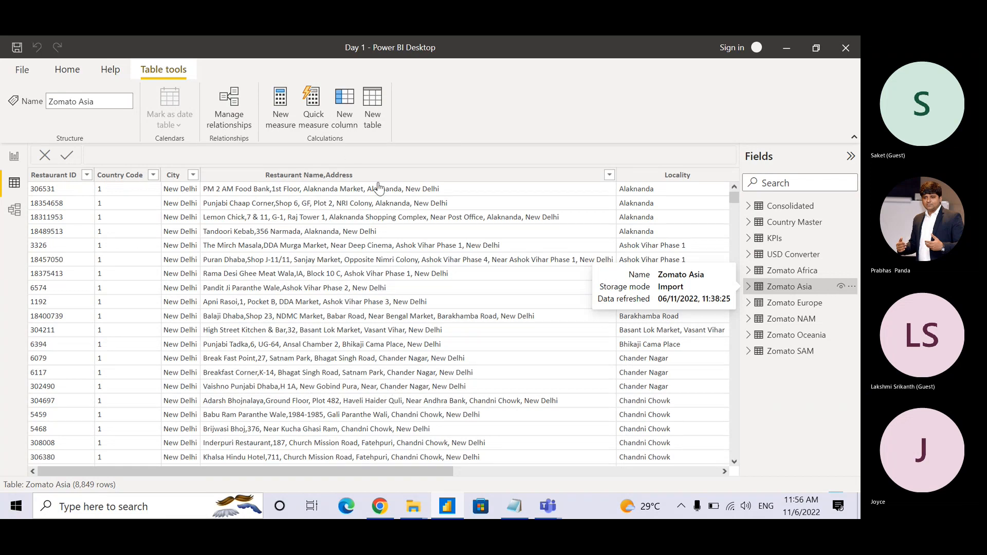
- Show the Consolidated table's data and list the filter values of its Restaurant ID column
{"action": "left_click", "coordinate": [812, 212]}
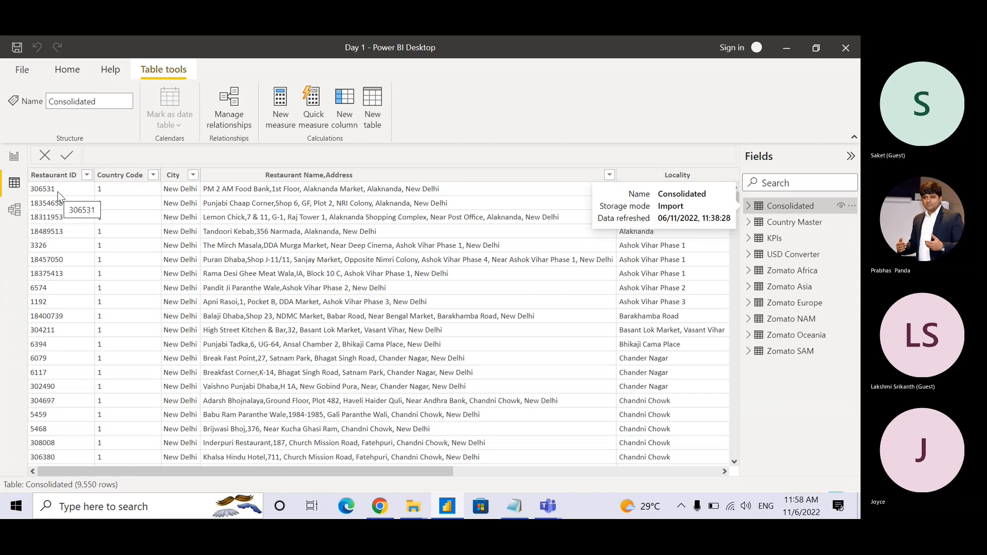
{"action": "left_click", "coordinate": [78, 175]}
{"action": "left_click", "coordinate": [86, 175]}
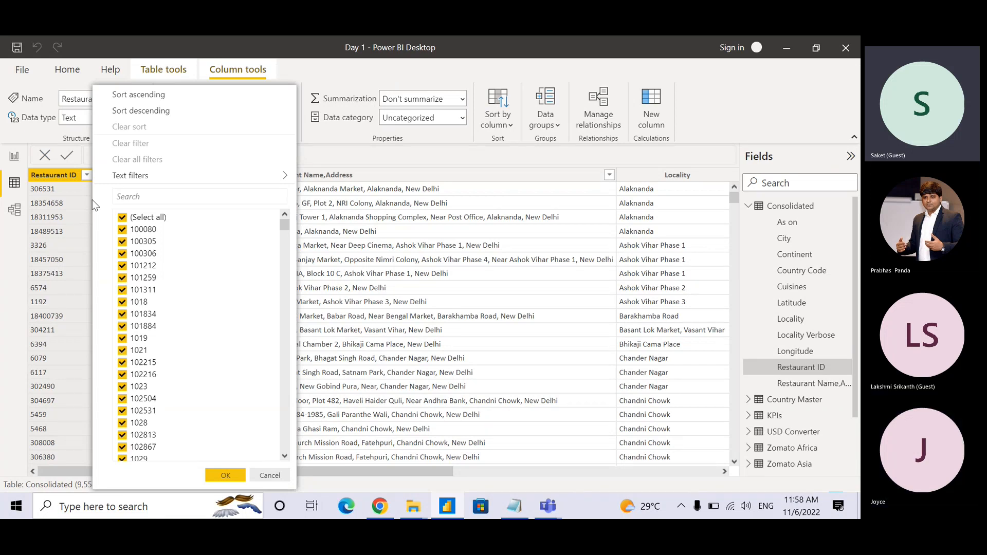
- Filter the Restaurant ID column of the Zomato Africa table to show only 18136493
{"action": "left_click", "coordinate": [92, 200]}
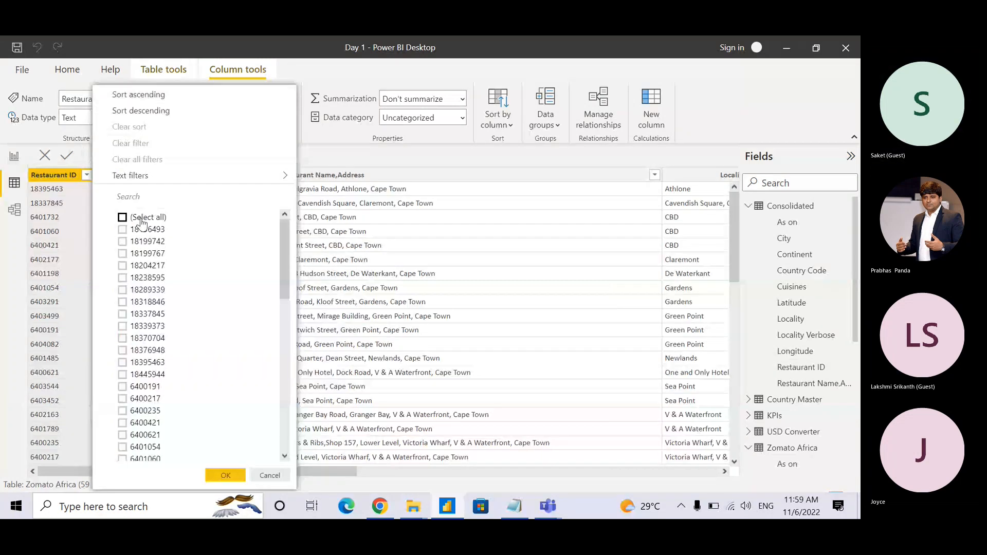
{"action": "left_click", "coordinate": [142, 228]}
{"action": "left_click", "coordinate": [226, 475]}
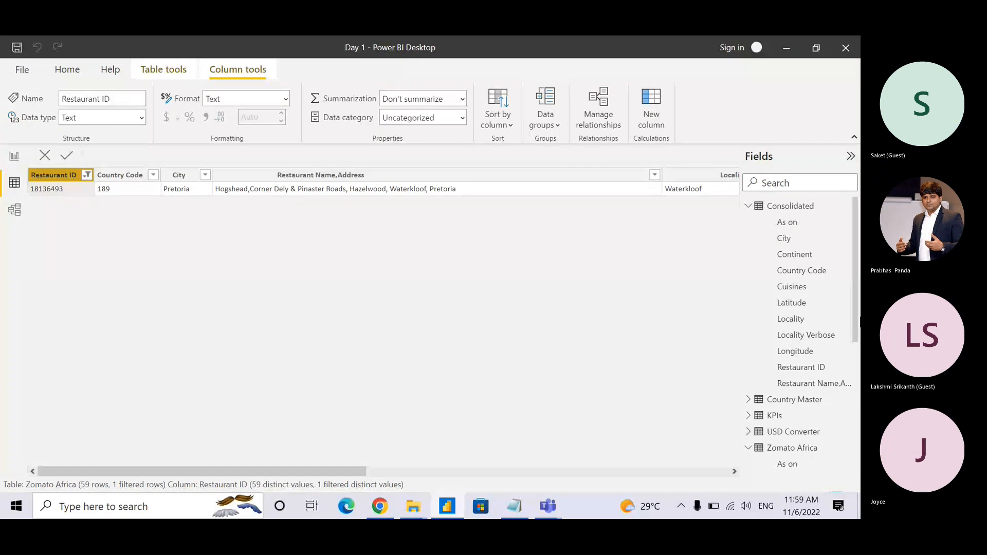
- Search the Consolidated table's Restaurant ID filter for 181364 and show only restaurant 18136493
{"action": "left_click", "coordinate": [813, 212]}
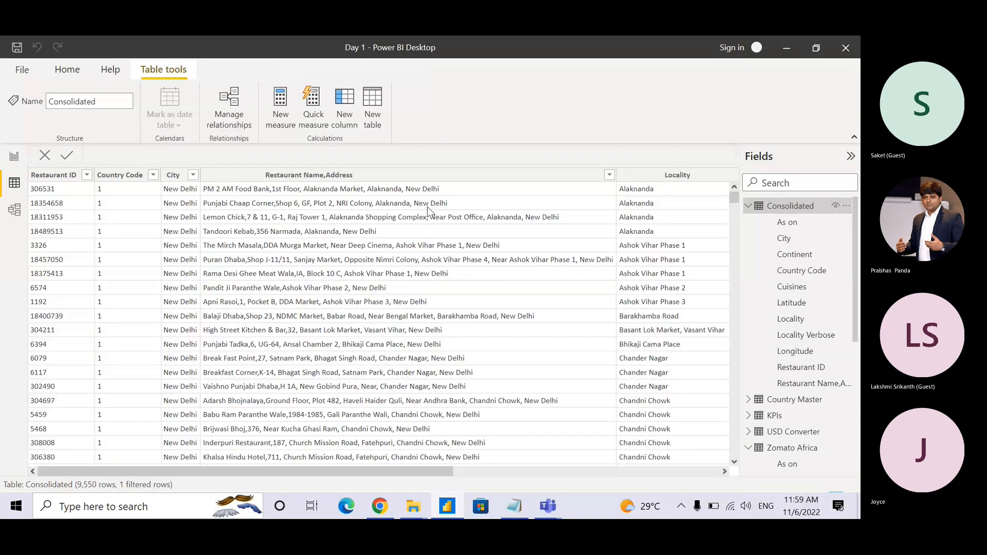
{"action": "left_click", "coordinate": [86, 176]}
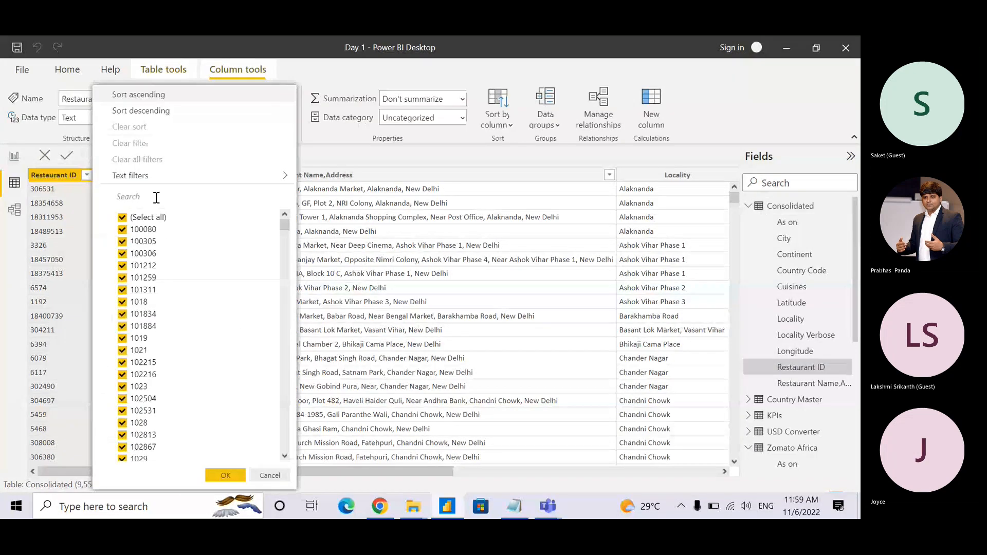
{"action": "left_click", "coordinate": [156, 198]}
{"action": "type", "text": "1813"}
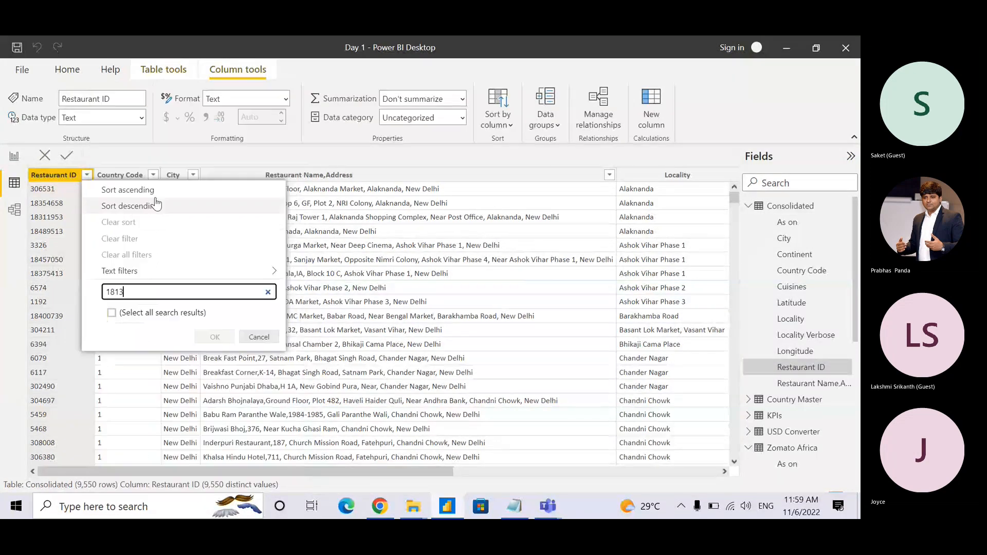
{"action": "type", "text": "64"}
{"action": "key", "text": "BackSpace"}
{"action": "type", "text": "3"}
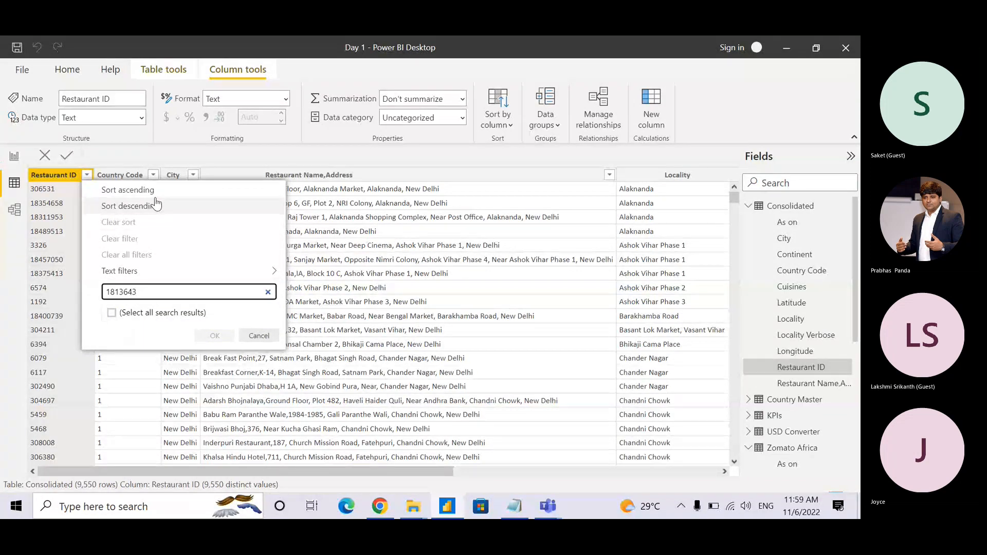
{"action": "key", "text": "BackSpace"}
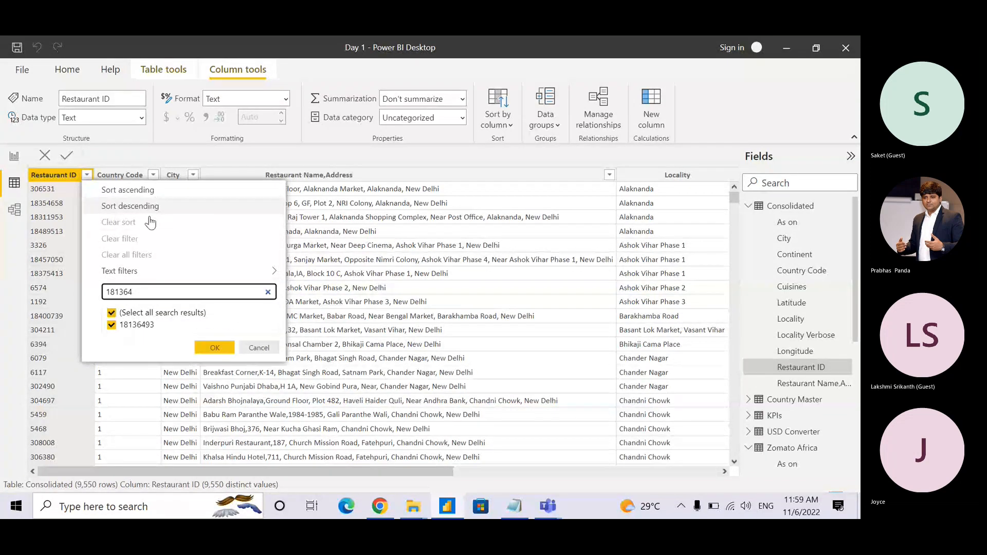
{"action": "left_click", "coordinate": [215, 350]}
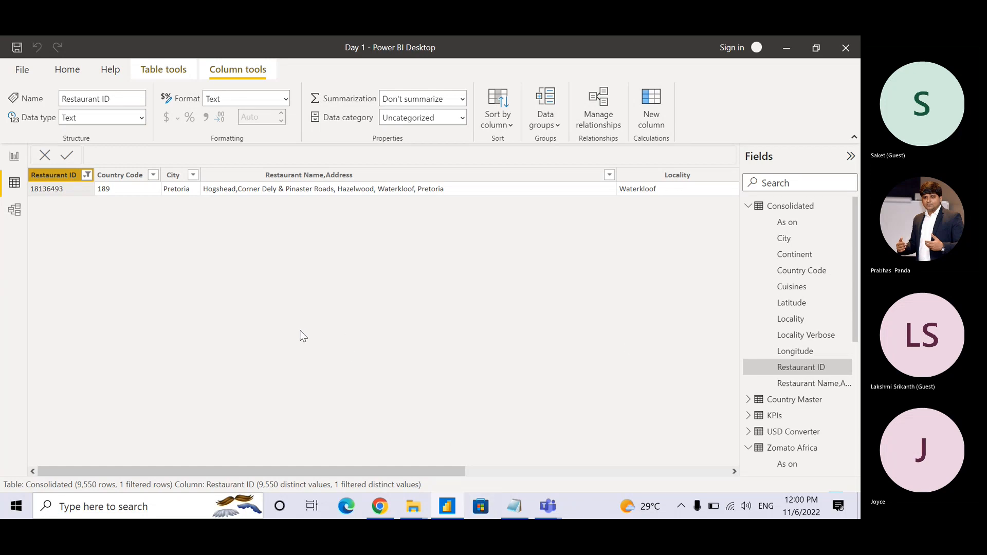
- Clear the Restaurant ID filters from the Consolidated and Zomato Africa tables
{"action": "left_click", "coordinate": [86, 177]}
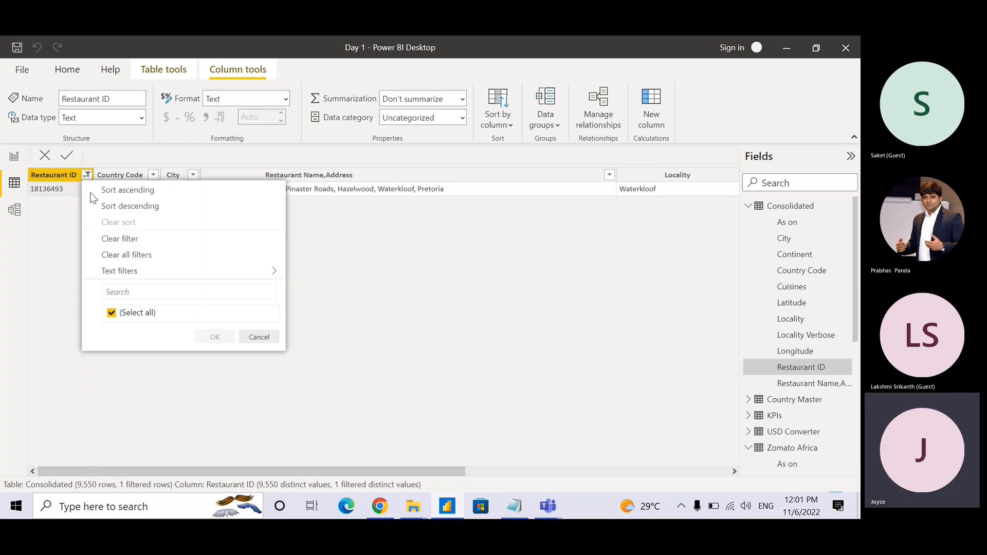
{"action": "left_click", "coordinate": [123, 243]}
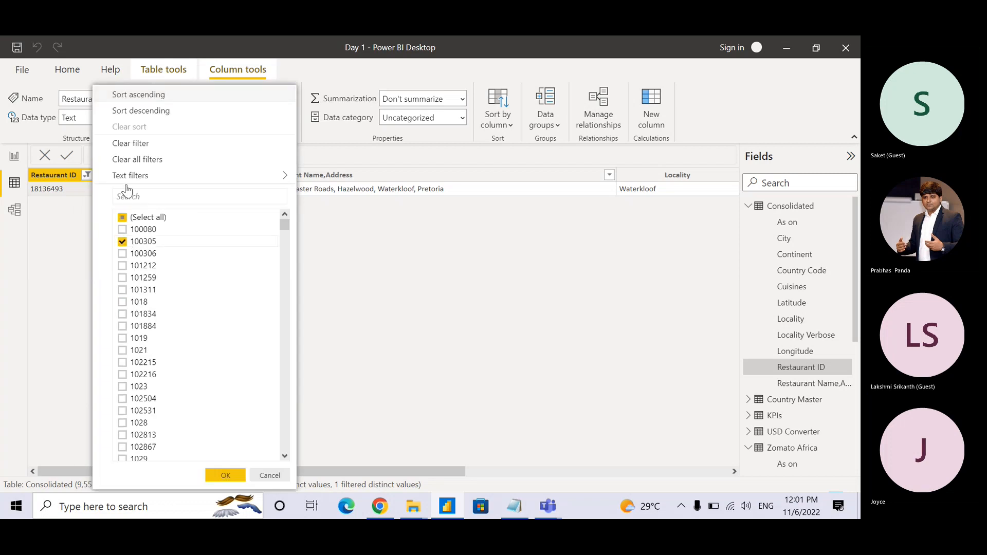
{"action": "left_click", "coordinate": [135, 144]}
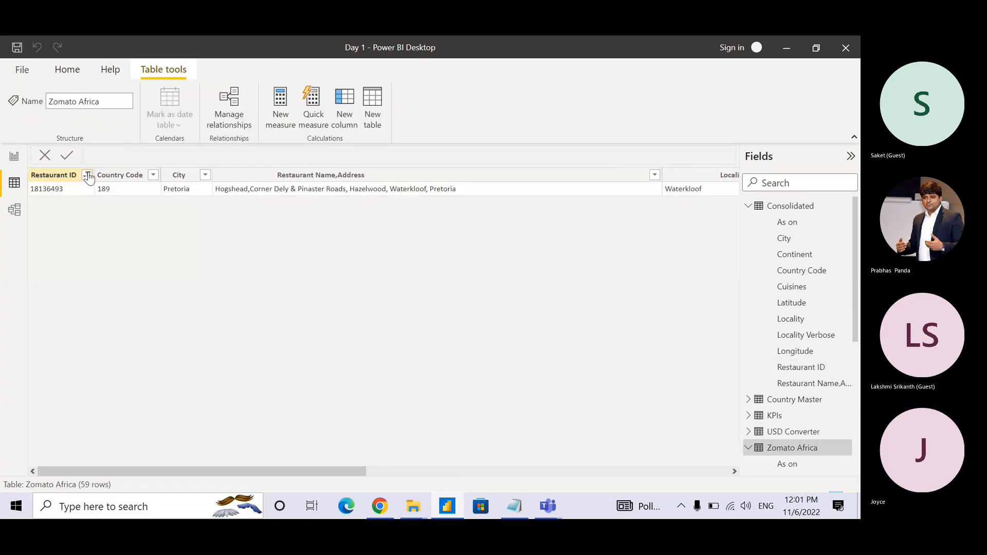
{"action": "left_click", "coordinate": [87, 175]}
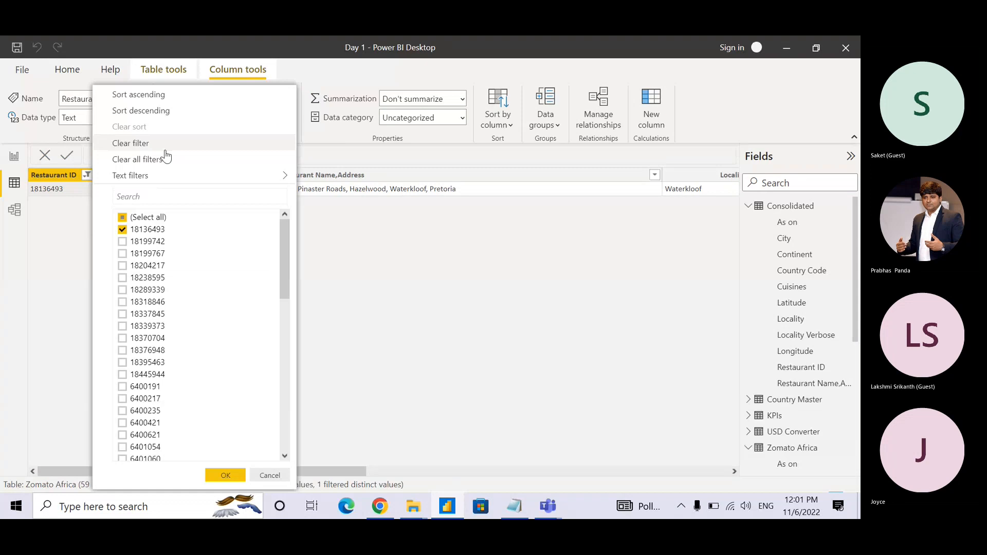
{"action": "left_click", "coordinate": [166, 151]}
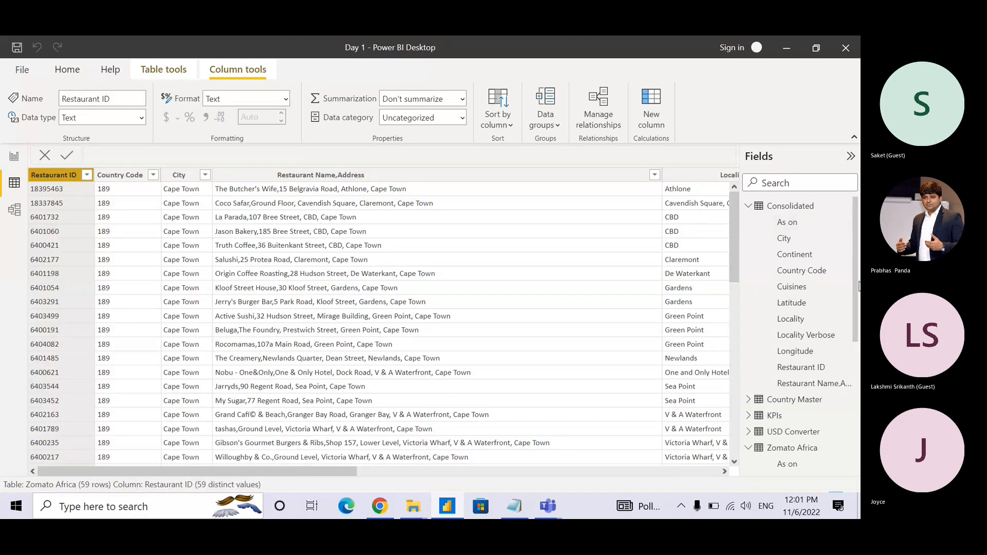
- Show the Zomato Europe table and filter its Restaurant ID column to only 6101881
{"action": "scroll", "coordinate": [853, 387], "scroll_direction": "down", "scroll_amount": 5}
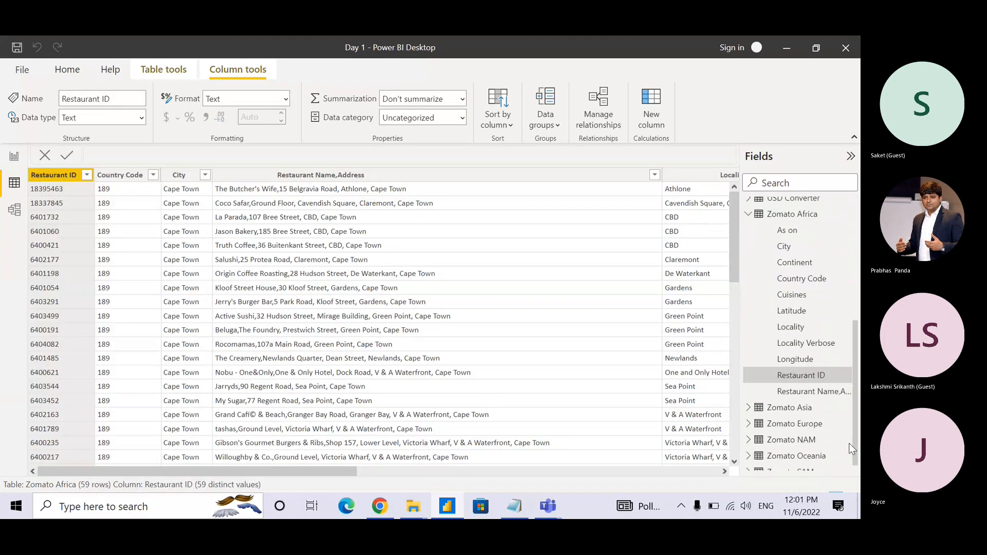
{"action": "scroll", "coordinate": [851, 449], "scroll_direction": "down", "scroll_amount": 1}
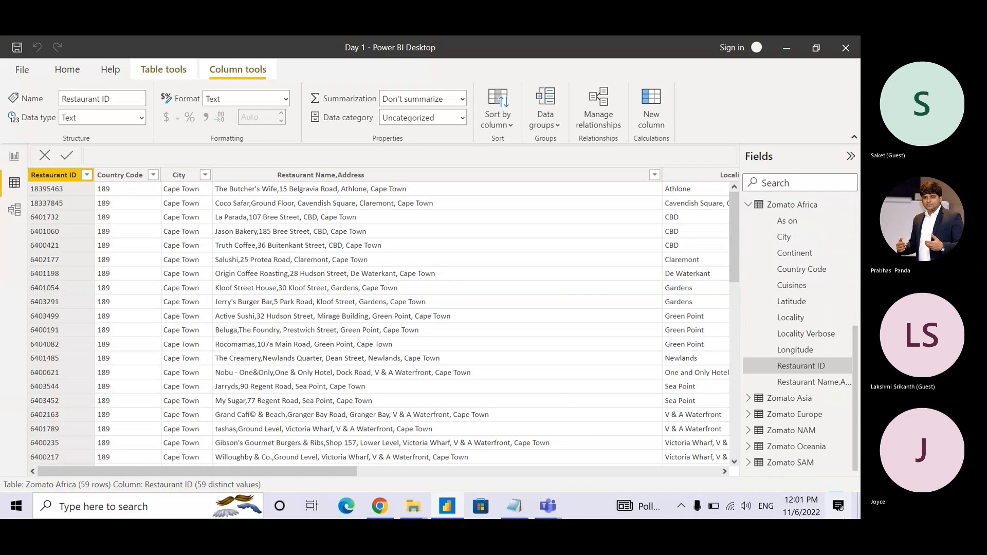
{"action": "left_click", "coordinate": [792, 421]}
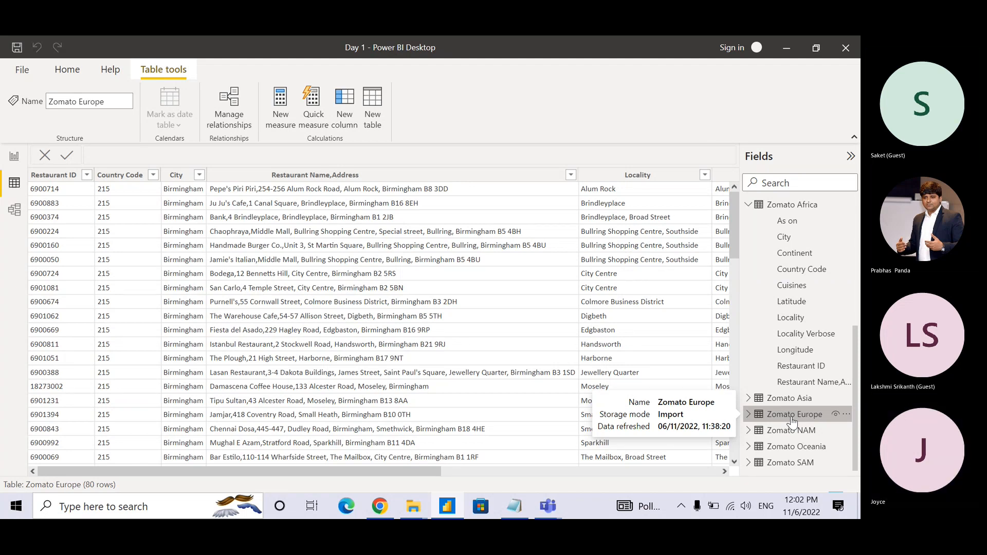
{"action": "left_click", "coordinate": [82, 178]}
{"action": "left_click", "coordinate": [86, 176]}
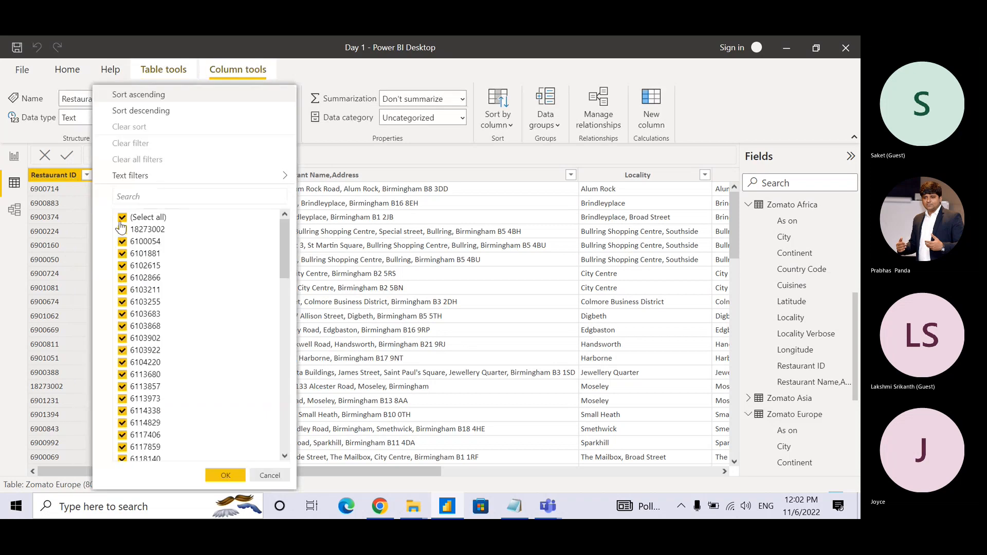
{"action": "left_click", "coordinate": [146, 219]}
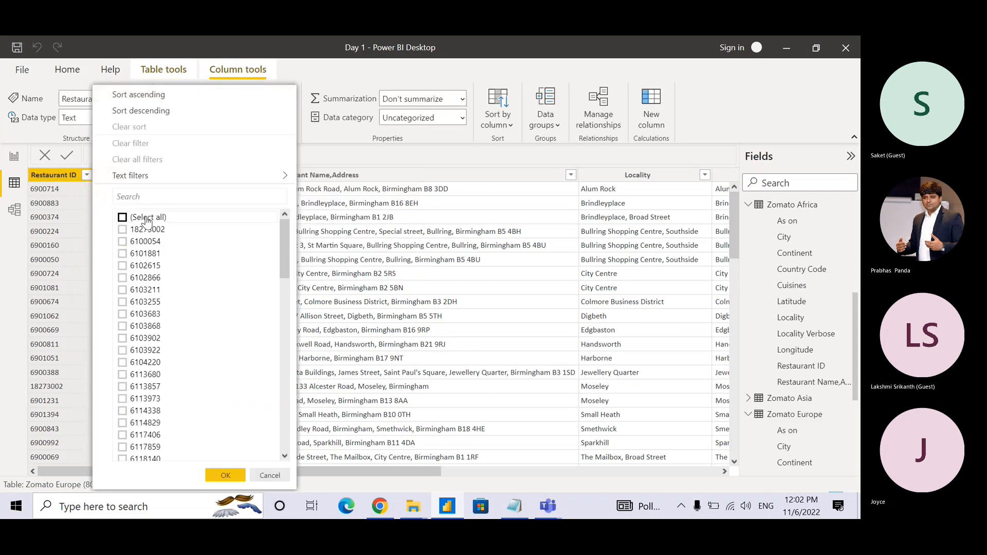
{"action": "left_click", "coordinate": [146, 255]}
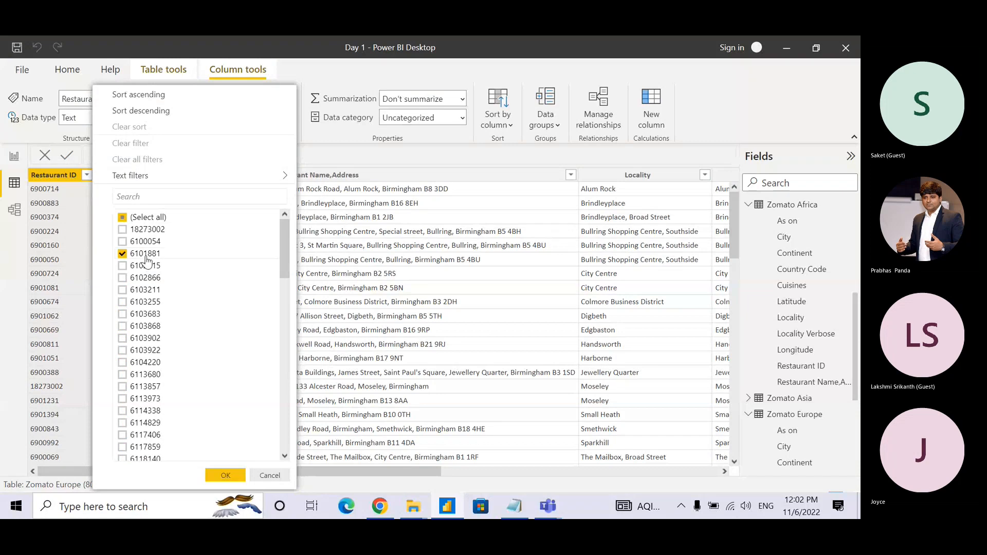
{"action": "left_click", "coordinate": [220, 471]}
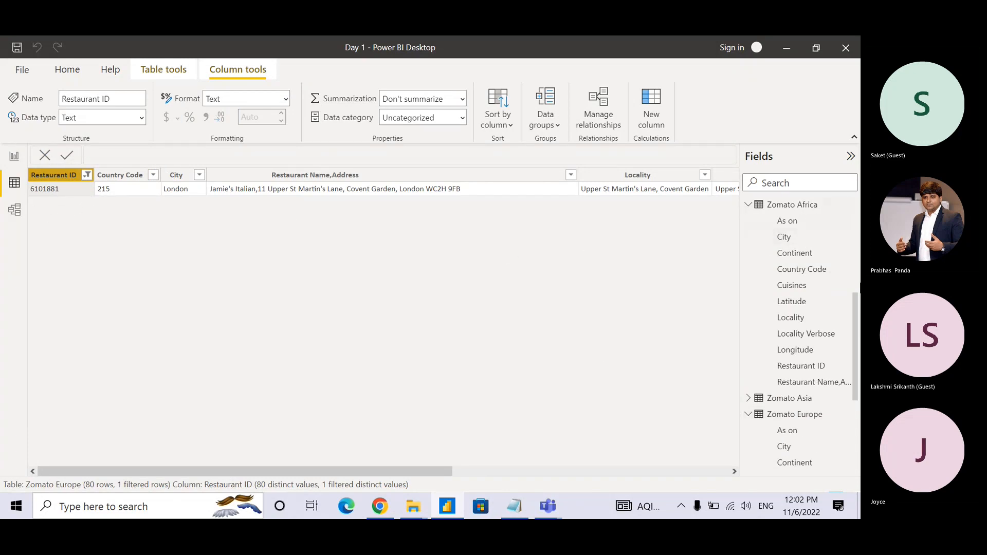
- Filter the Consolidated table's Restaurant ID column to restaurant 6101881 for comparison with the Zomato Europe record
{"action": "left_click_drag", "start_coordinate": [858, 308], "coordinate": [858, 208]}
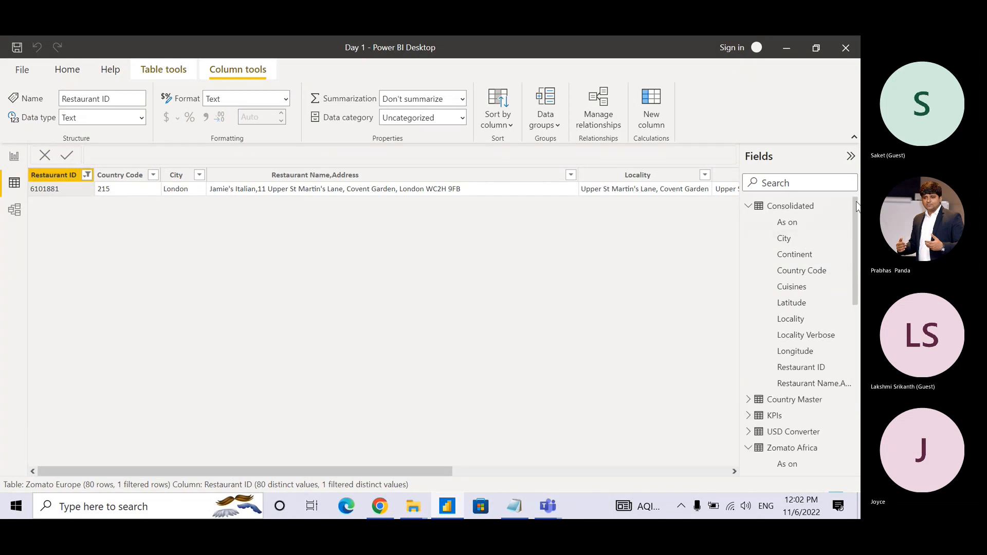
{"action": "left_click", "coordinate": [773, 207]}
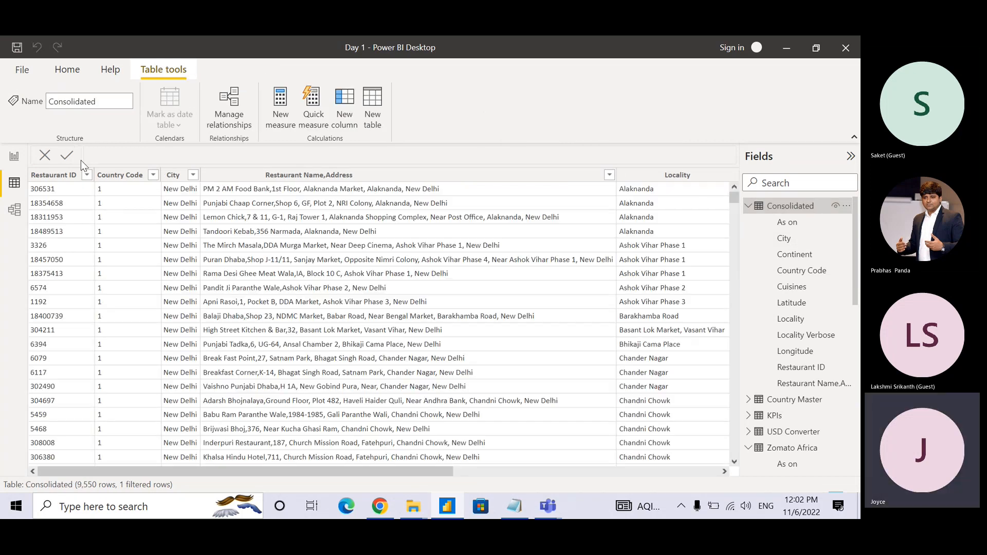
{"action": "left_click", "coordinate": [53, 175]}
{"action": "left_click", "coordinate": [87, 175]}
{"action": "left_click", "coordinate": [154, 197]}
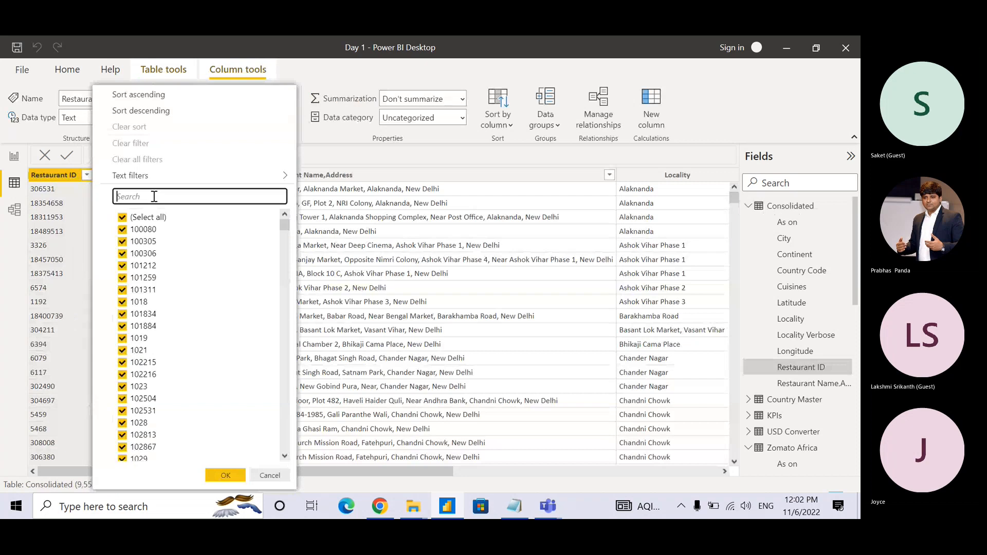
{"action": "type", "text": "6101881"}
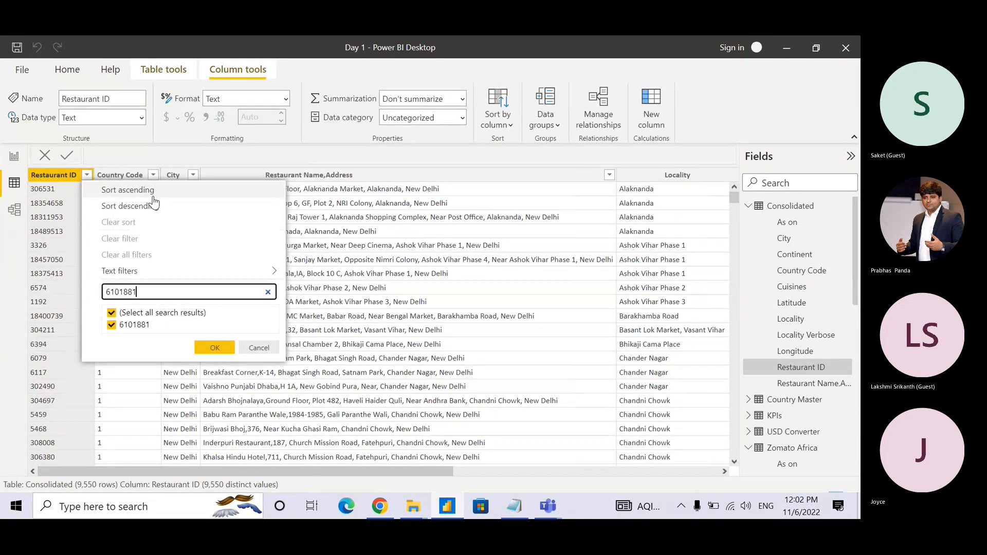
{"action": "left_click", "coordinate": [214, 345]}
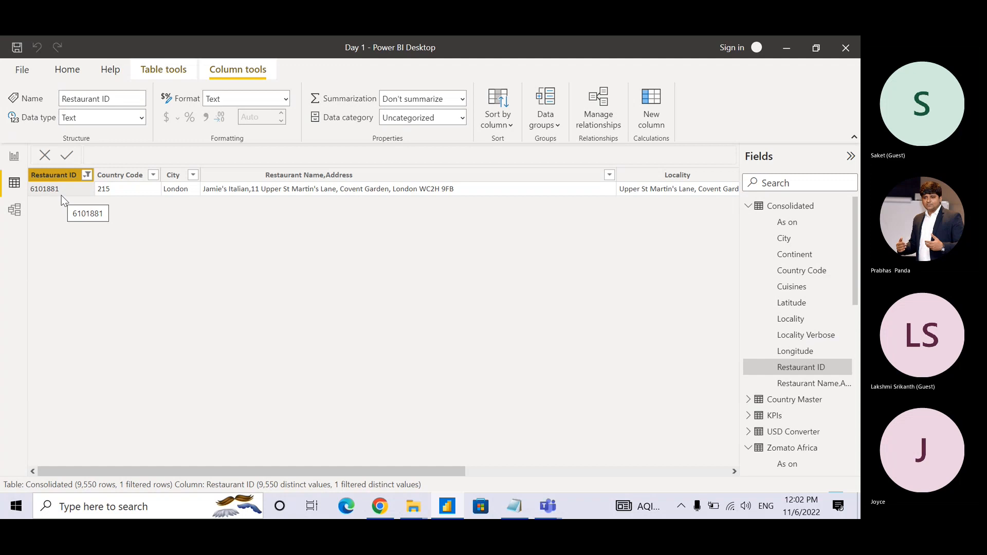
- Clear the Consolidated table's Restaurant ID filter, then show the Zomato Africa data and collapse that table's field list
{"action": "left_click", "coordinate": [770, 212]}
{"action": "left_click", "coordinate": [87, 176]}
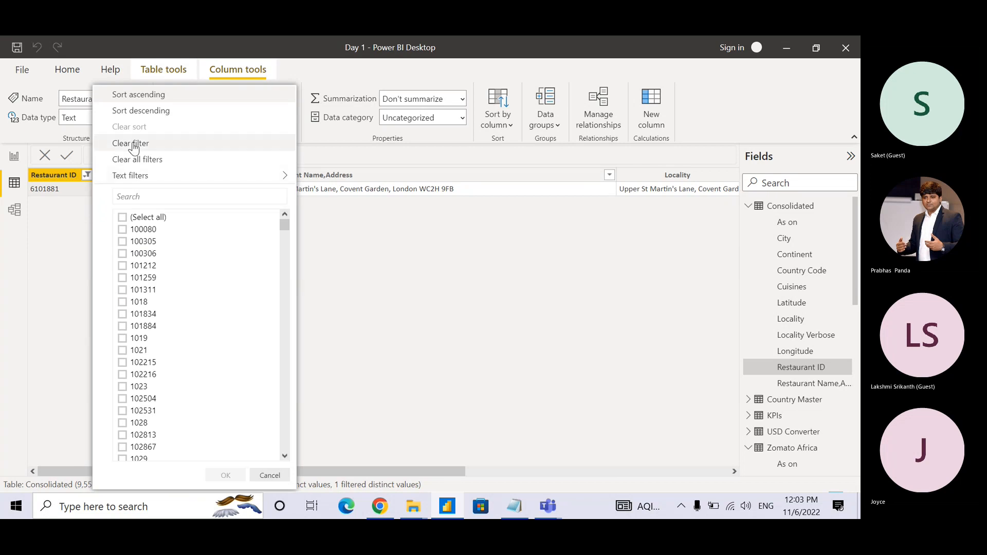
{"action": "left_click", "coordinate": [133, 144]}
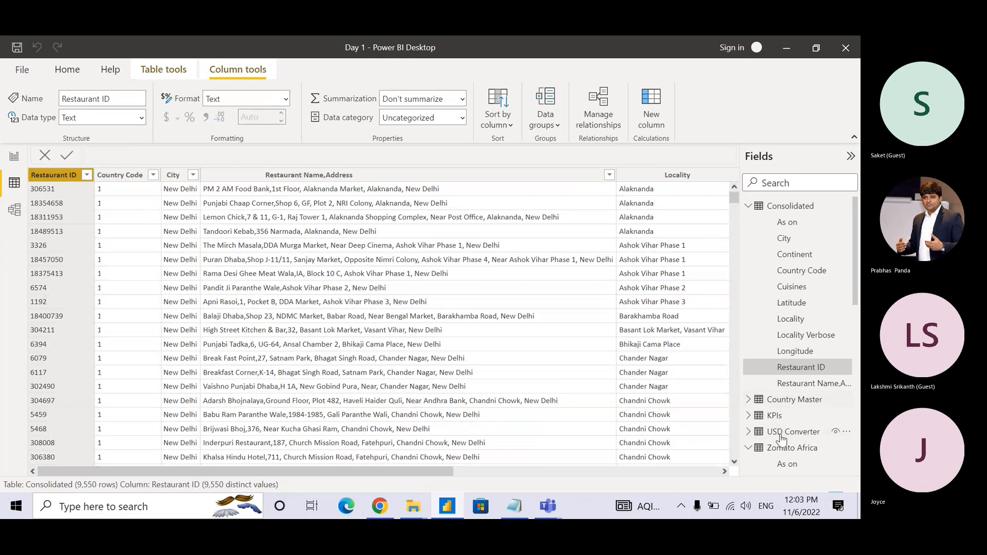
{"action": "left_click", "coordinate": [792, 448]}
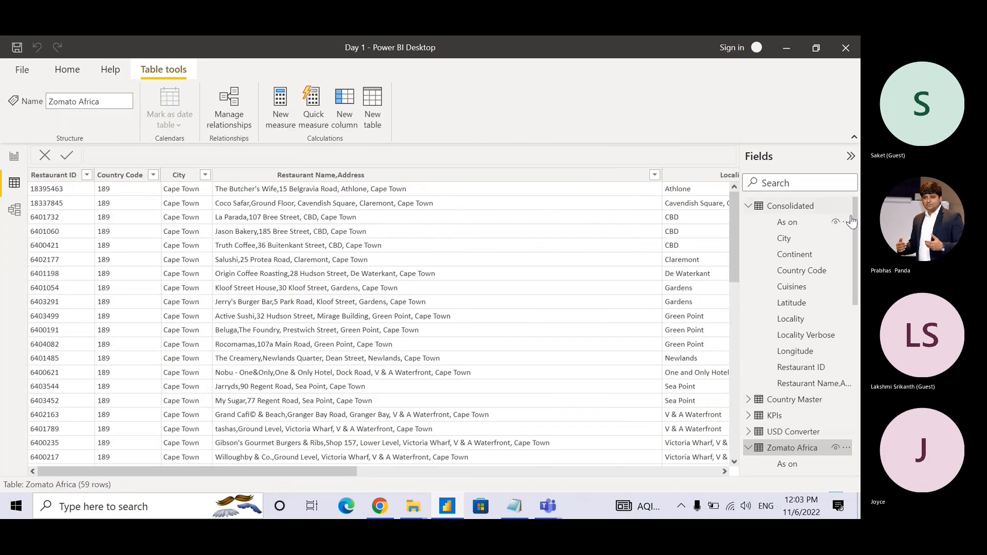
{"action": "left_click", "coordinate": [749, 449]}
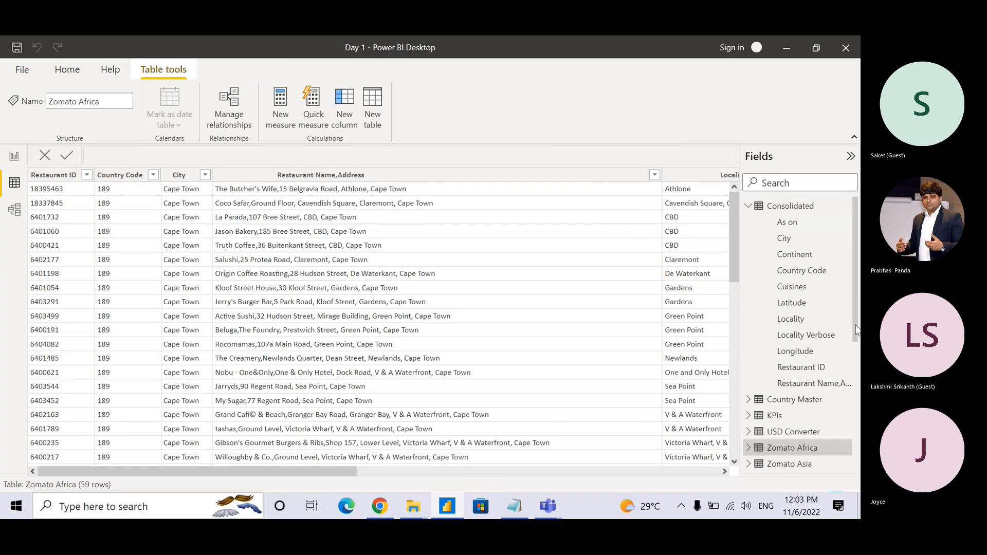
- Clear the Restaurant ID filter from the Zomato Europe table and collapse its field list
{"action": "scroll", "coordinate": [787, 412], "scroll_direction": "down", "scroll_amount": 2}
{"action": "left_click", "coordinate": [794, 378]}
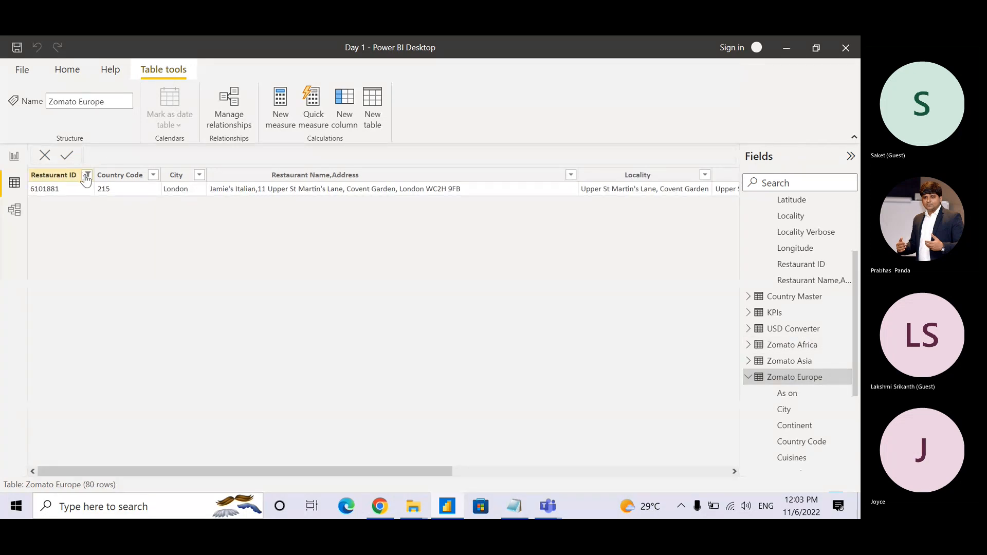
{"action": "left_click", "coordinate": [81, 176]}
{"action": "left_click", "coordinate": [87, 174]}
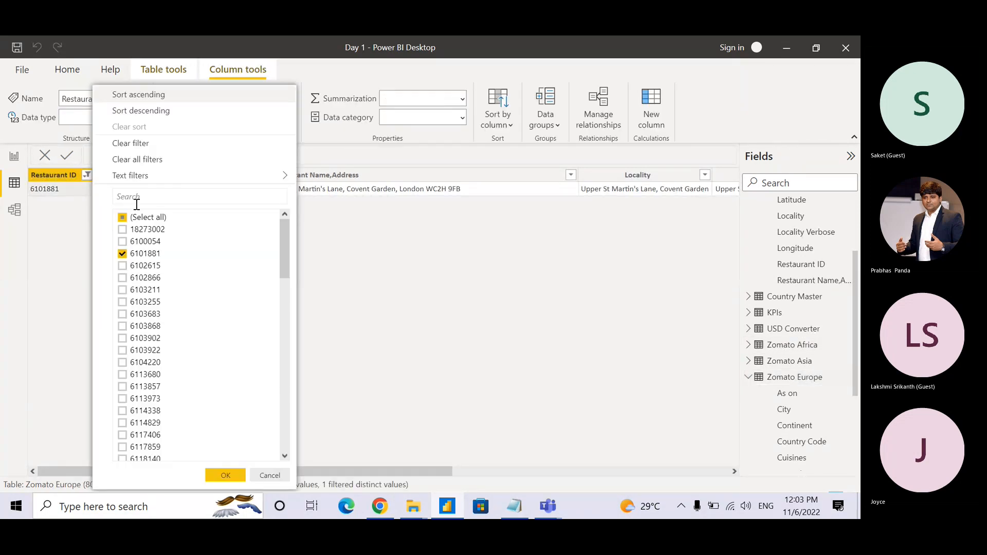
{"action": "left_click", "coordinate": [149, 142]}
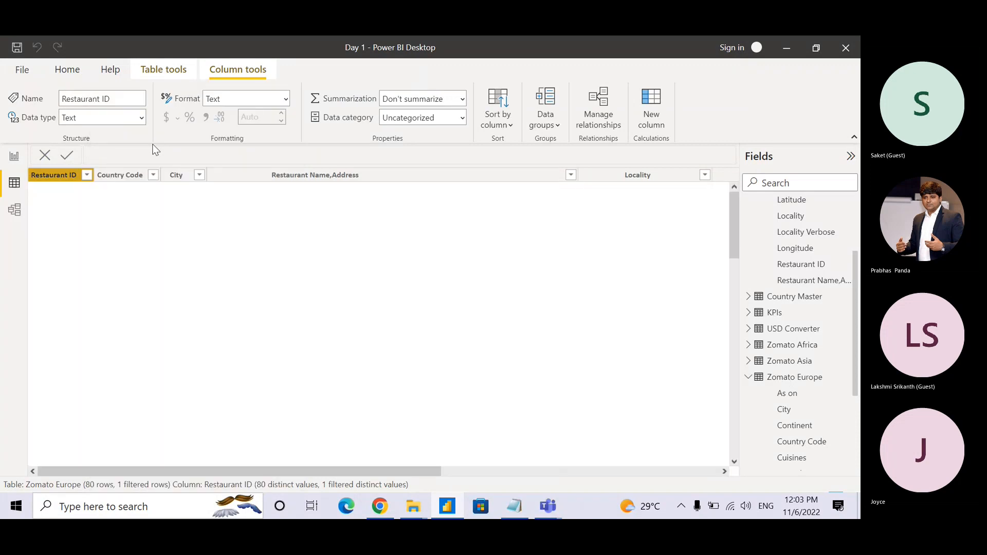
{"action": "left_click", "coordinate": [749, 380]}
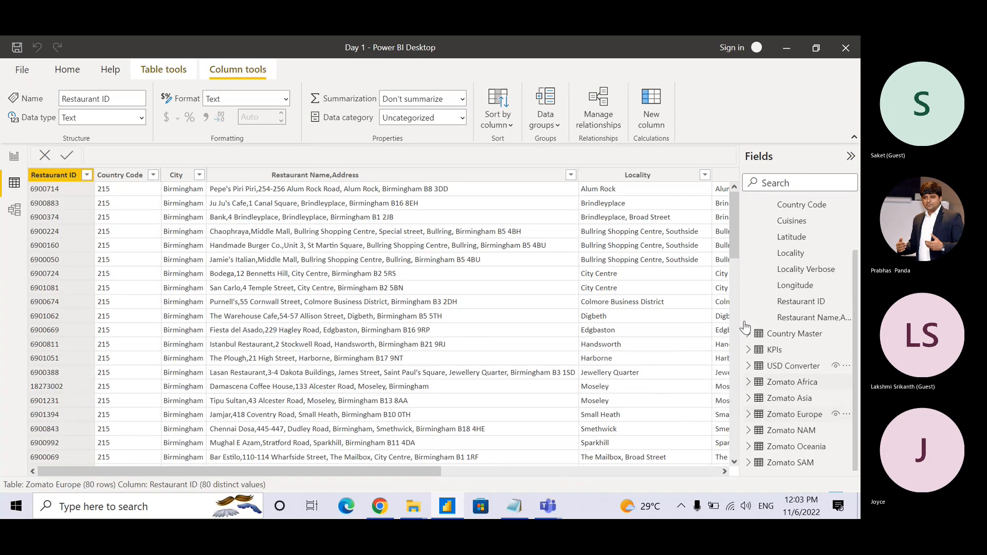
- Show the Country Master table's data with its Country column selected to review the country codes and names
{"action": "left_click", "coordinate": [750, 336]}
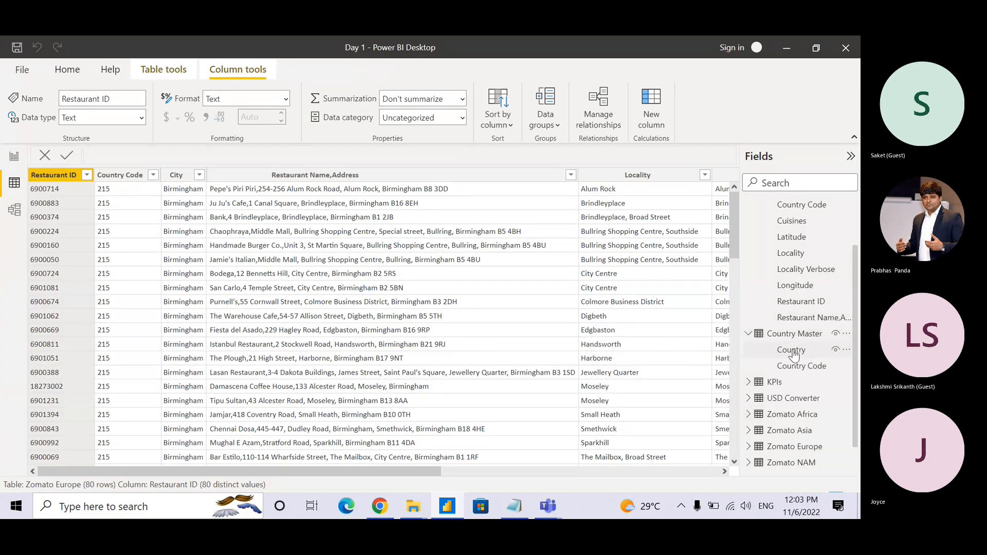
{"action": "left_click", "coordinate": [792, 352]}
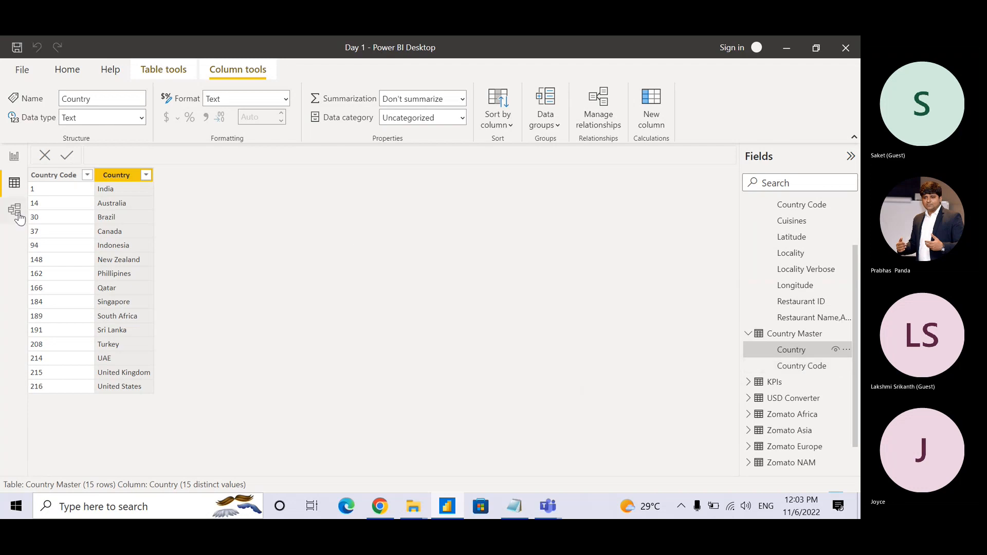
{"action": "key", "text": "ctrl"}
{"action": "scroll", "coordinate": [856, 259], "scroll_direction": "up", "scroll_amount": 2}
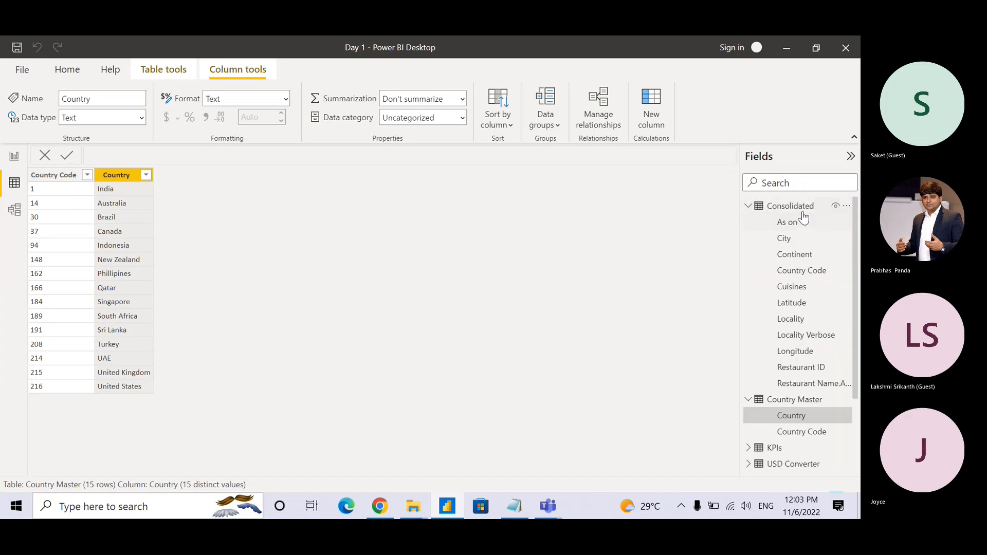
- Show the Consolidated table and filter its Country Code column to only code 1
{"action": "mouse_move", "coordinate": [804, 212]}
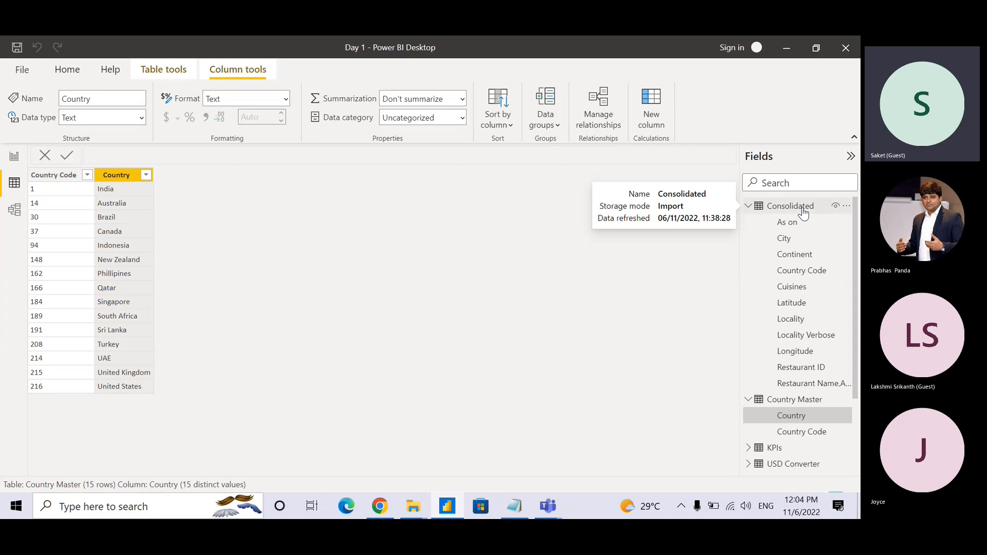
{"action": "left_click", "coordinate": [803, 213]}
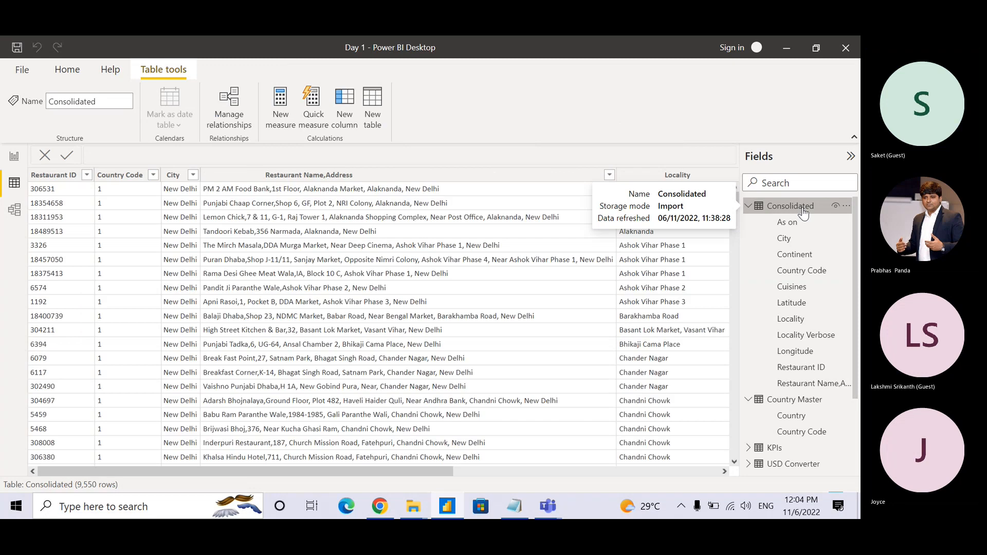
{"action": "left_click", "coordinate": [120, 228]}
{"action": "left_click", "coordinate": [153, 174]}
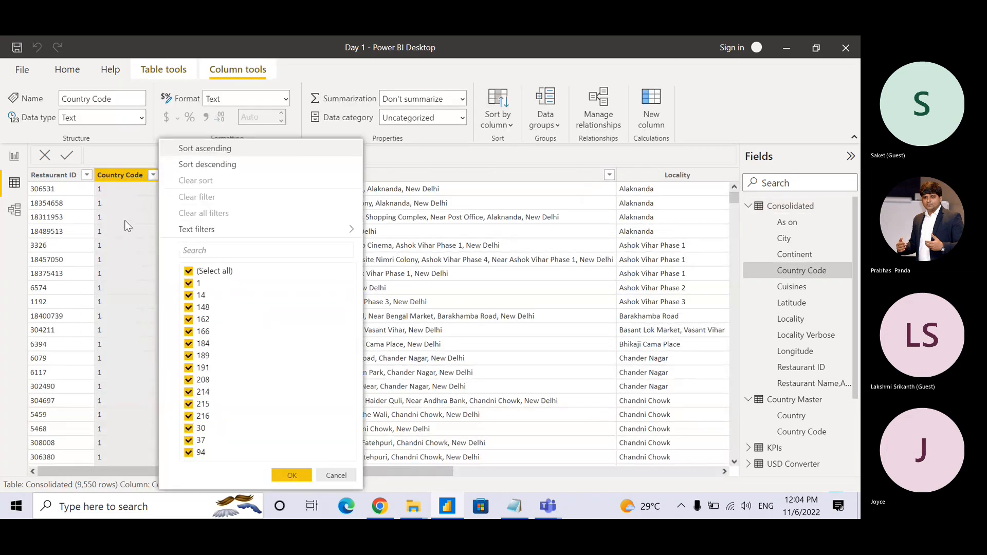
{"action": "left_click", "coordinate": [213, 274]}
{"action": "left_click", "coordinate": [189, 283]}
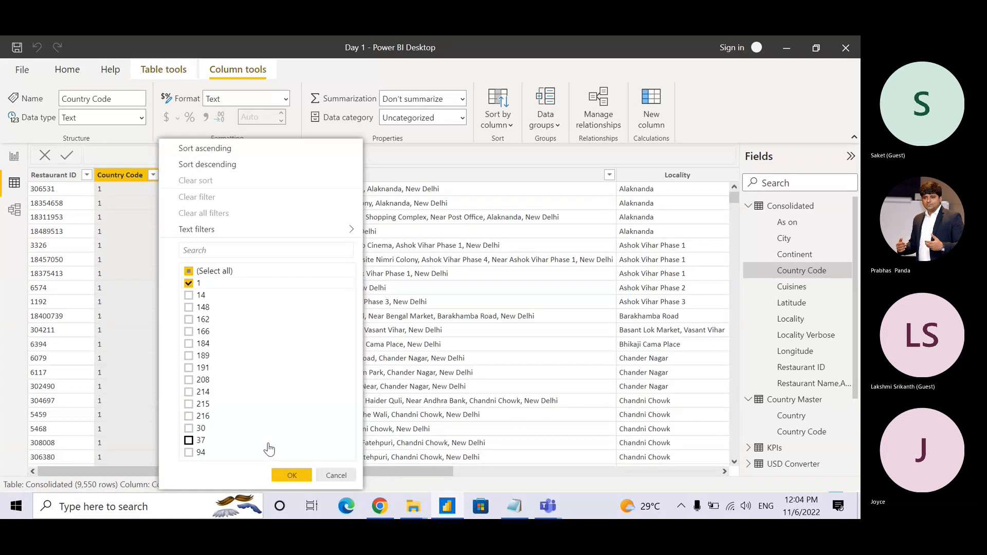
{"action": "left_click", "coordinate": [292, 475]}
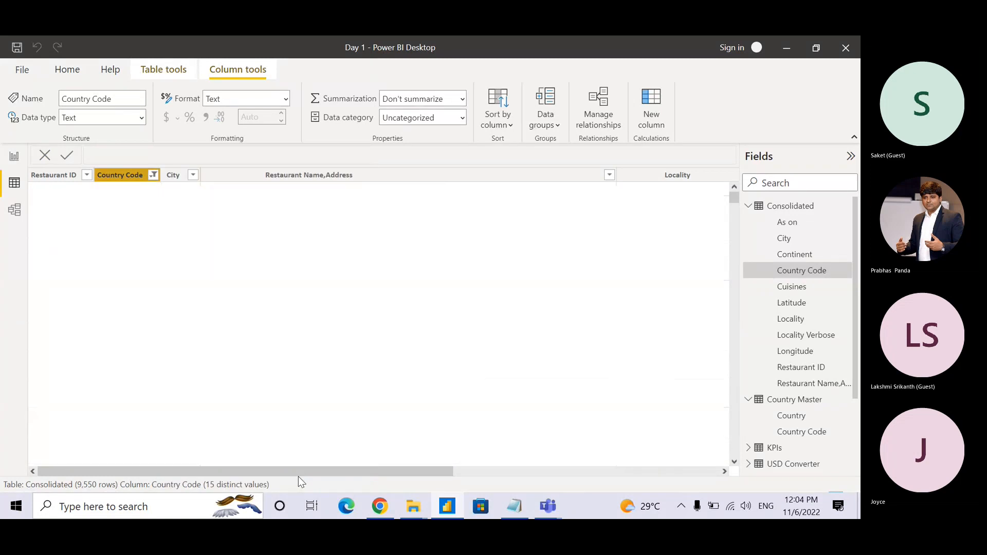
- Check which Continent values the filtered Consolidated rows offer, then clear the Country Code filter
{"action": "left_click_drag", "start_coordinate": [347, 470], "coordinate": [612, 469]}
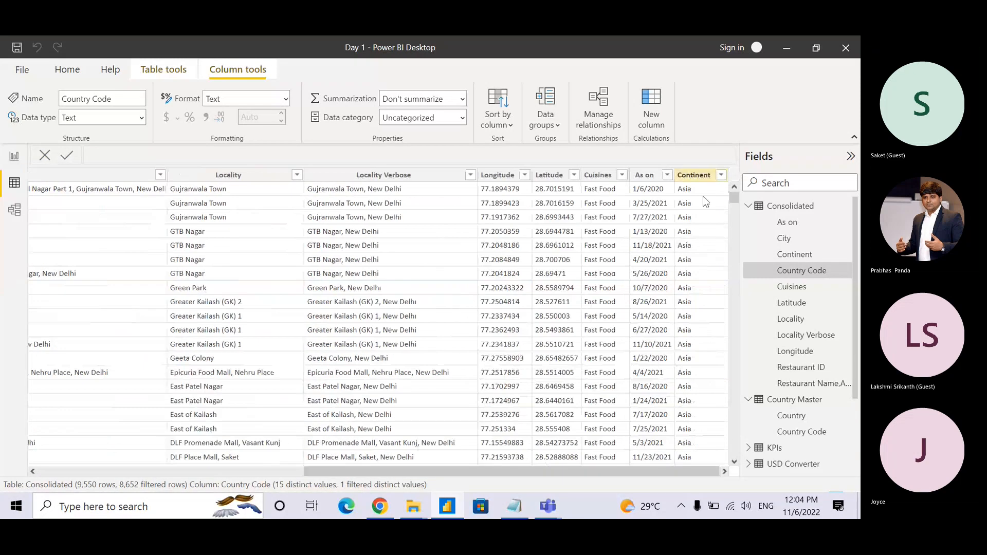
{"action": "left_click", "coordinate": [720, 176]}
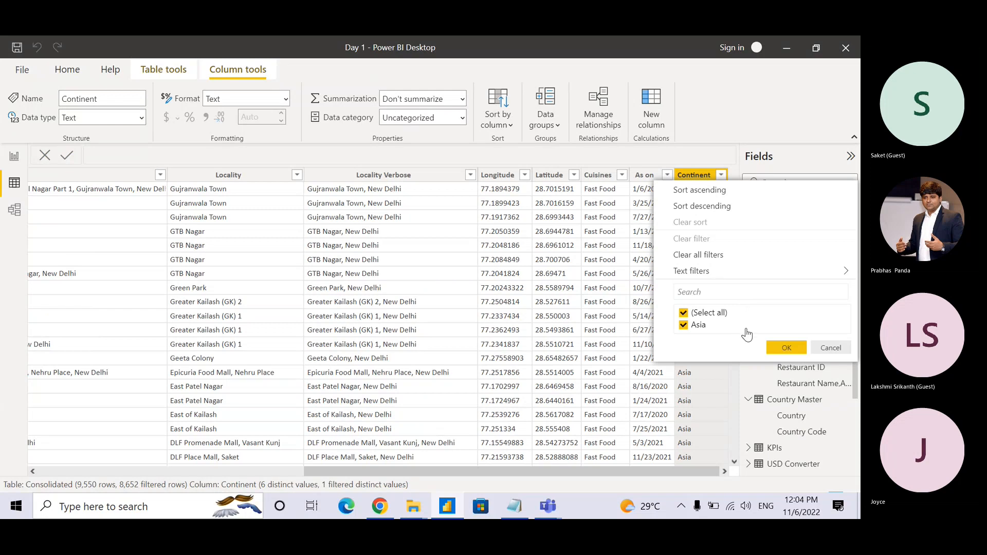
{"action": "left_click", "coordinate": [826, 348]}
{"action": "left_click_drag", "start_coordinate": [669, 471], "coordinate": [159, 472]}
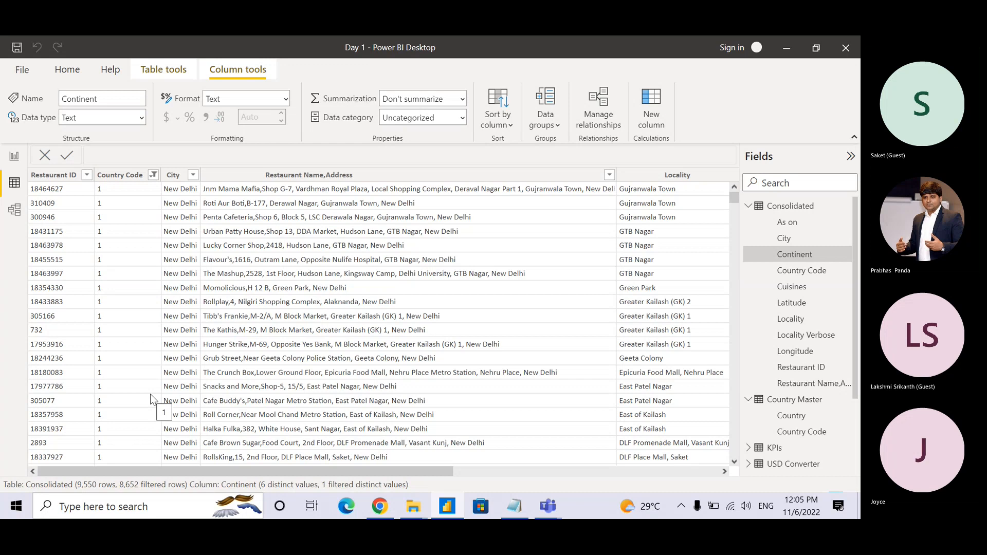
{"action": "left_click", "coordinate": [154, 177]}
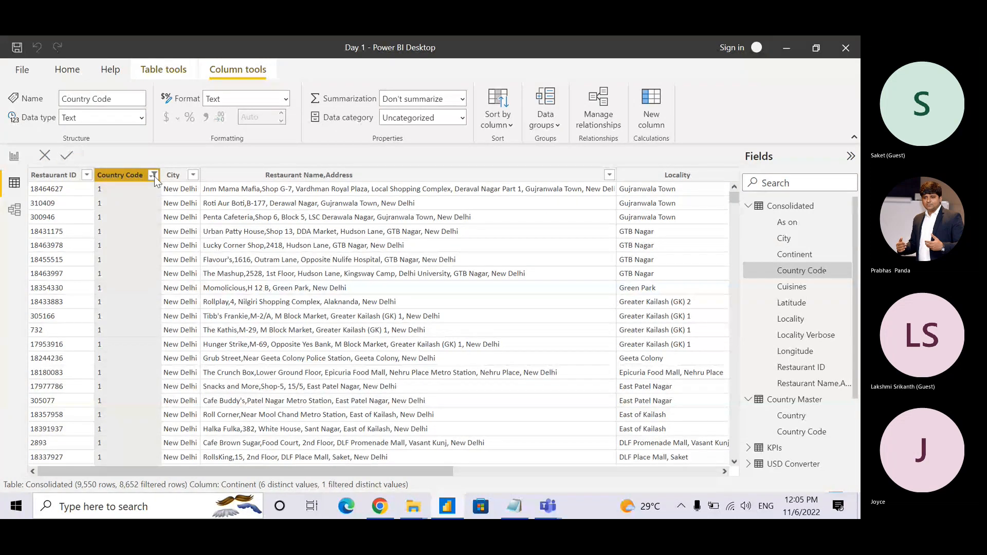
{"action": "left_click", "coordinate": [193, 196]}
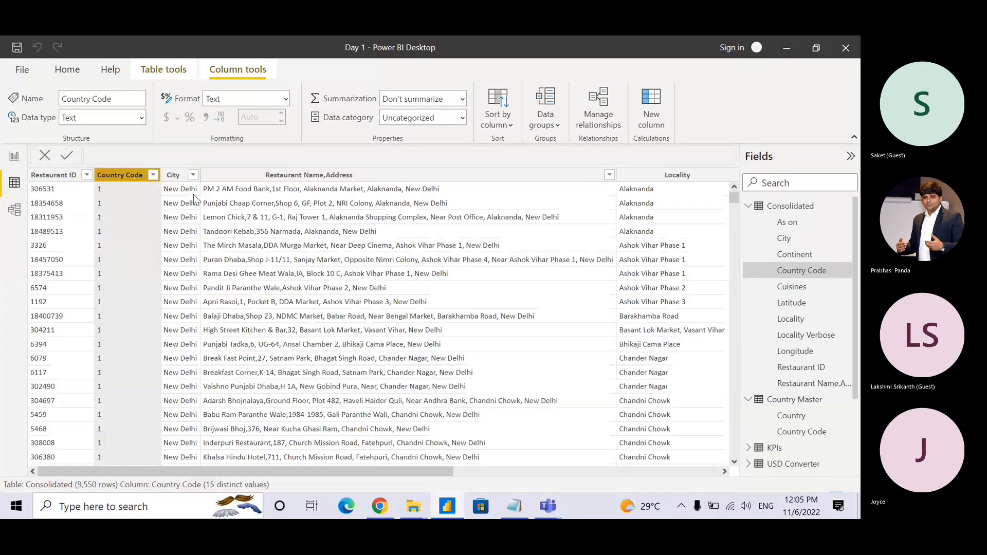
- Delete all existing table relationships at once from the model's relationship manager
{"action": "left_click", "coordinate": [12, 211]}
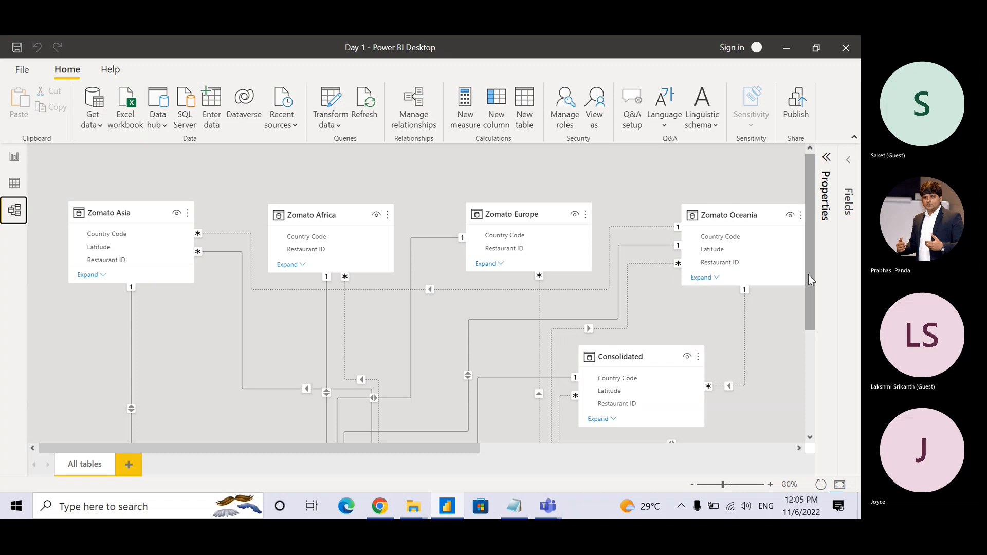
{"action": "left_click_drag", "start_coordinate": [807, 276], "coordinate": [807, 313]}
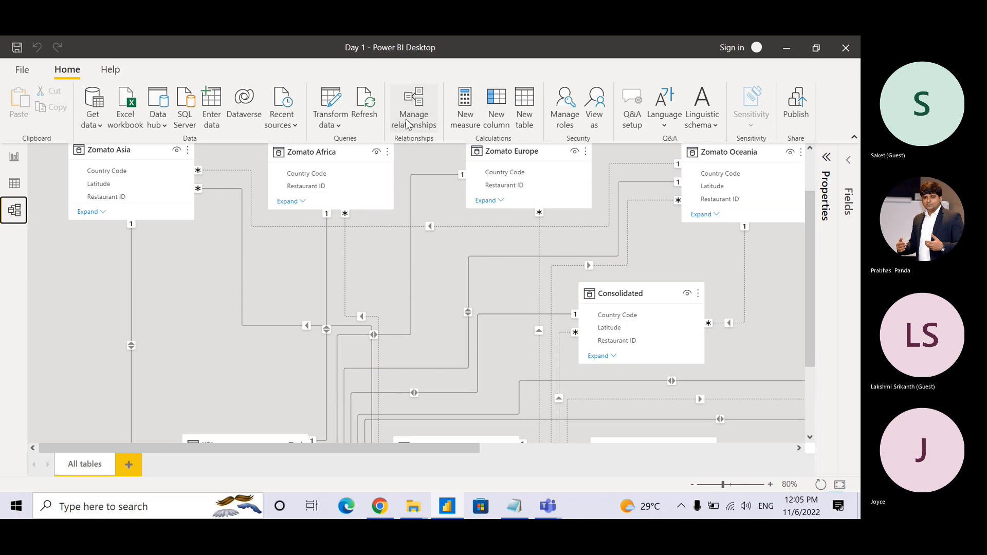
{"action": "left_click", "coordinate": [436, 116]}
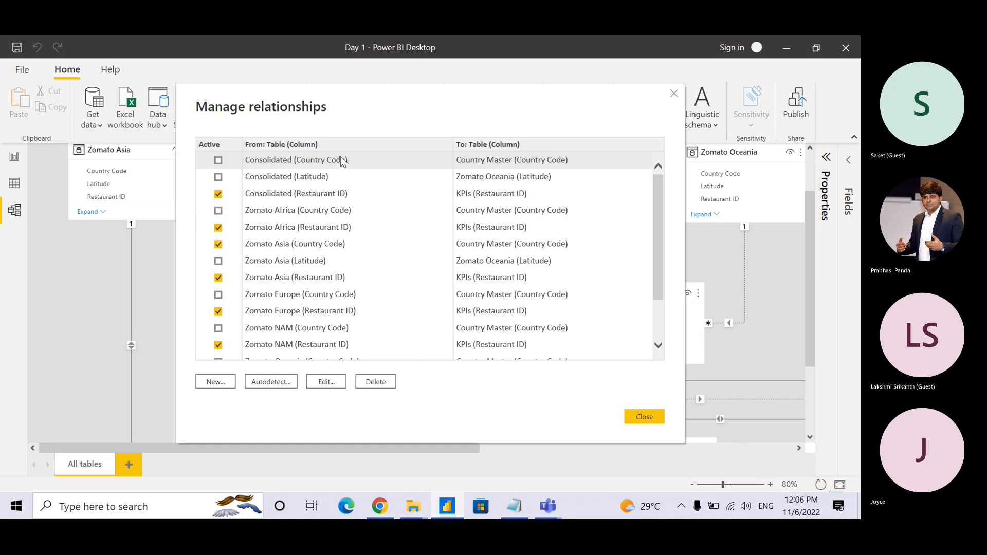
{"action": "key", "text": "ctrl+a"}
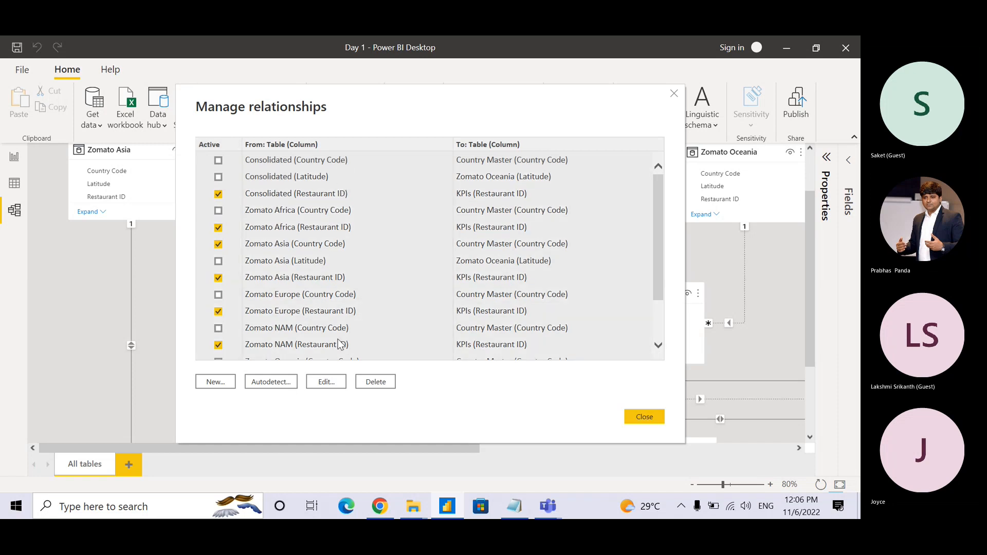
{"action": "left_click", "coordinate": [371, 386]}
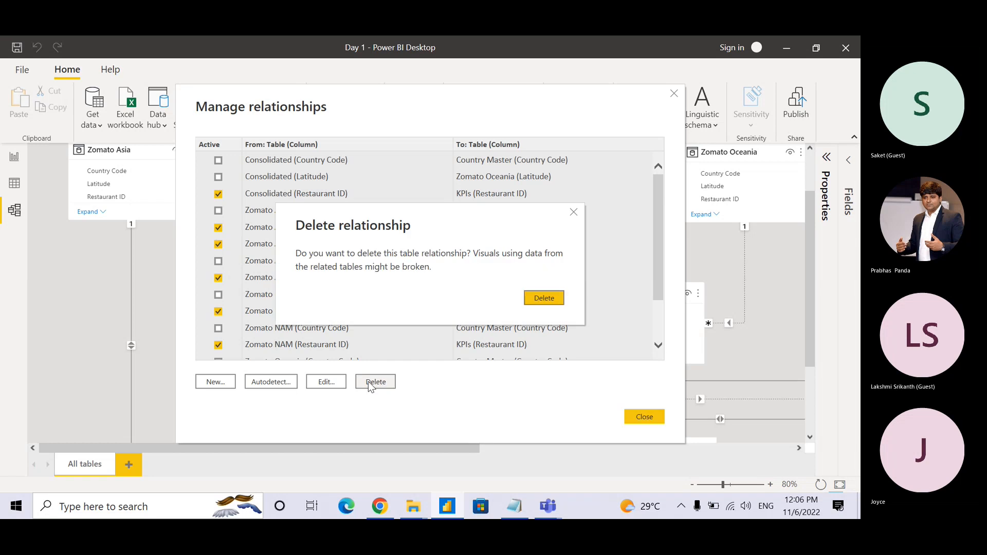
{"action": "left_click", "coordinate": [546, 297]}
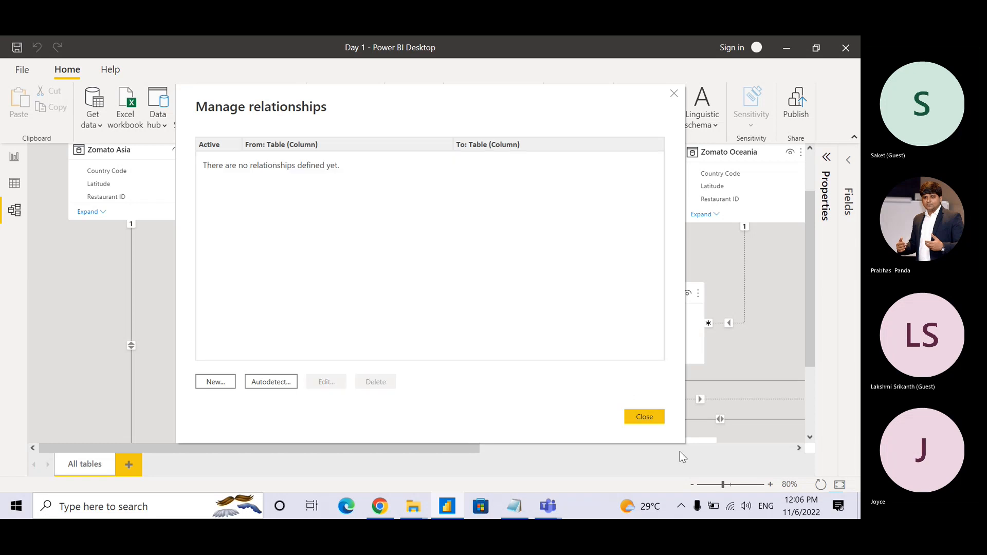
{"action": "left_click", "coordinate": [654, 416]}
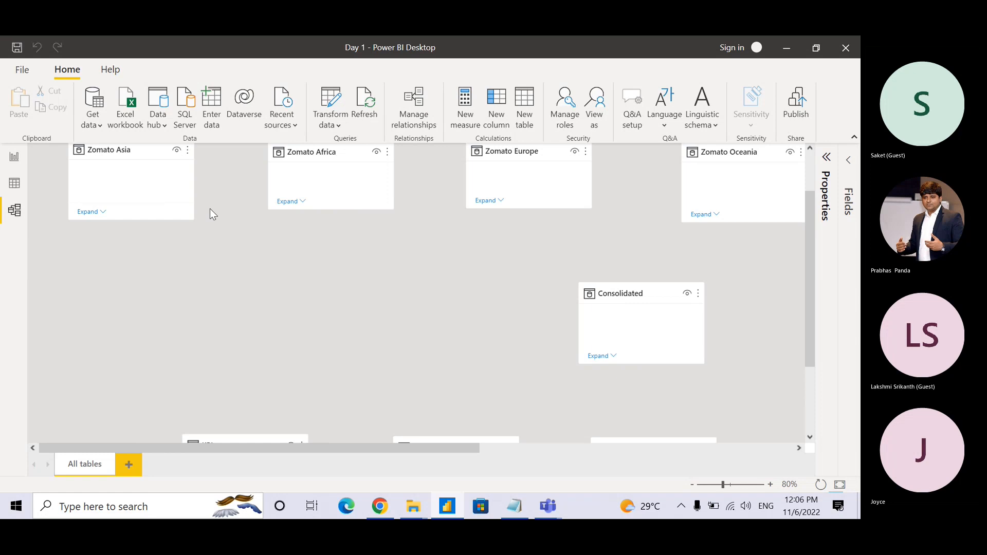
- In the model diagram, expand and collapse the Zomato Asia table's field list, then view all the unlinked tables together
{"action": "left_click", "coordinate": [14, 189]}
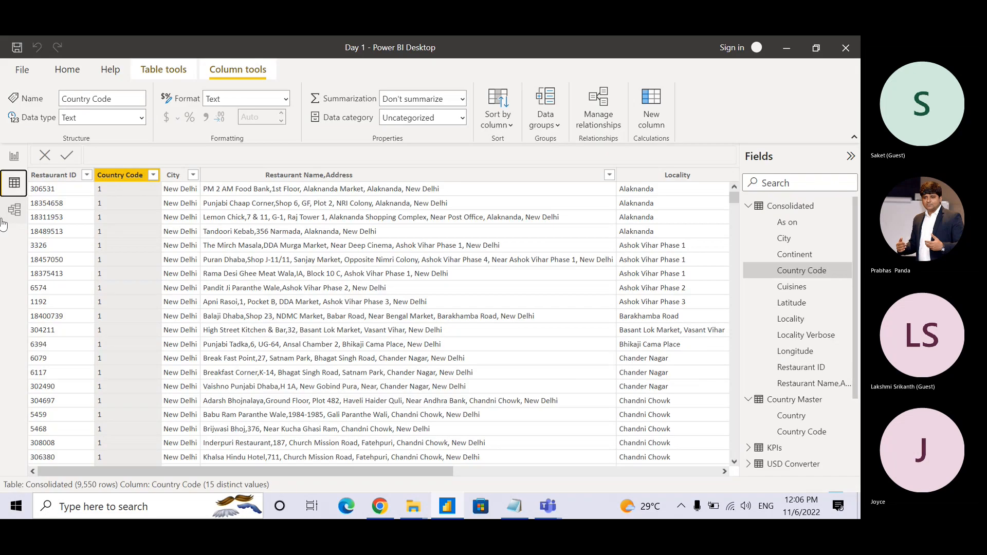
{"action": "left_click", "coordinate": [10, 212]}
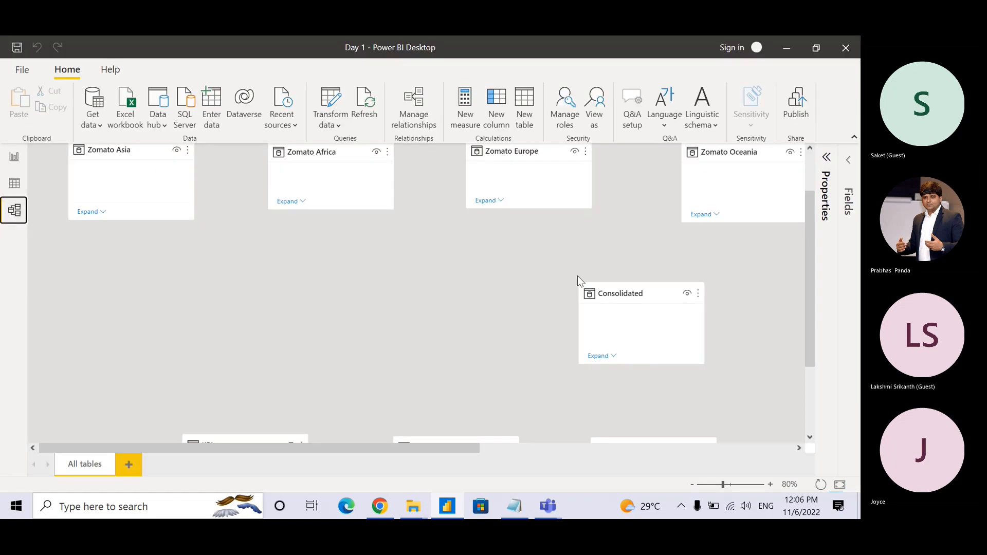
{"action": "left_click_drag", "start_coordinate": [810, 289], "coordinate": [804, 227]}
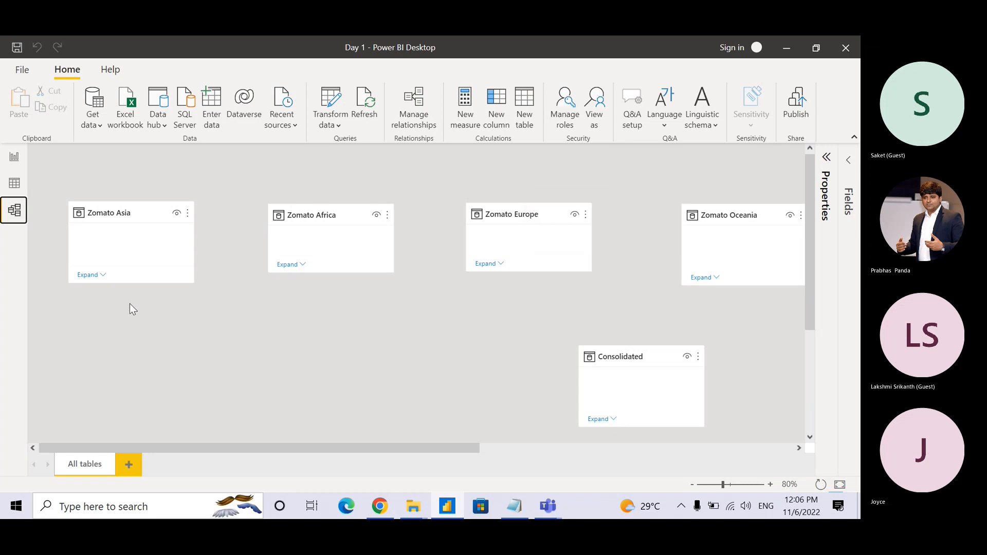
{"action": "left_click", "coordinate": [170, 246]}
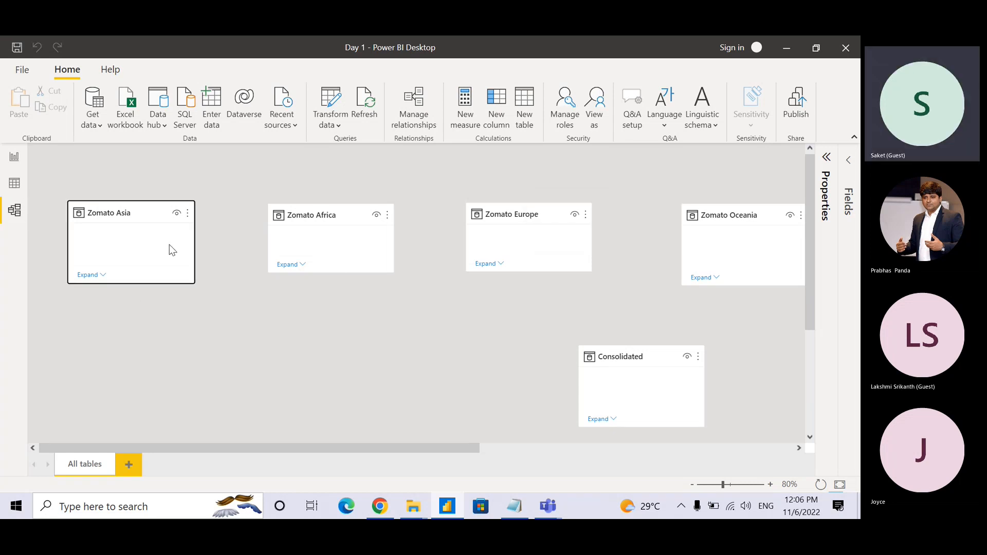
{"action": "left_click", "coordinate": [100, 276]}
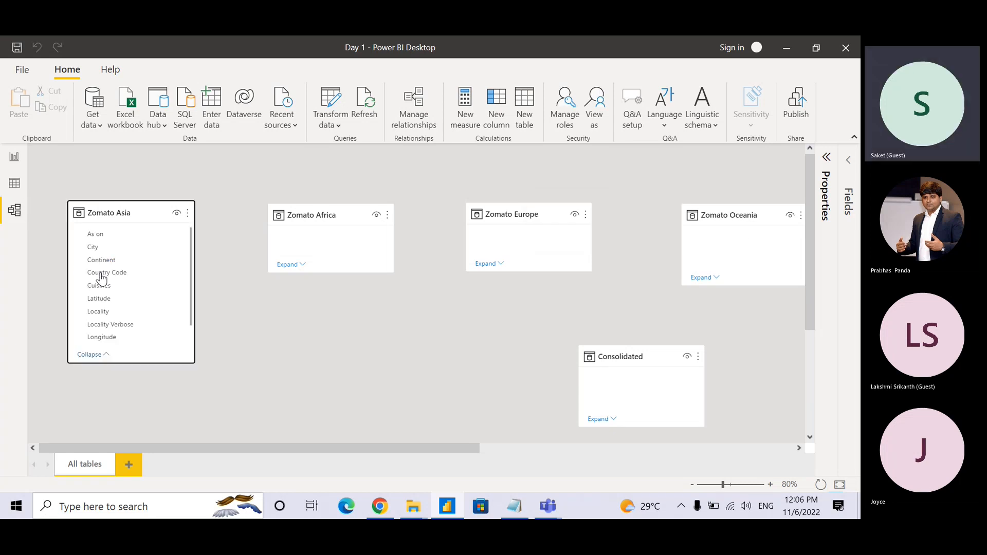
{"action": "left_click", "coordinate": [92, 355]}
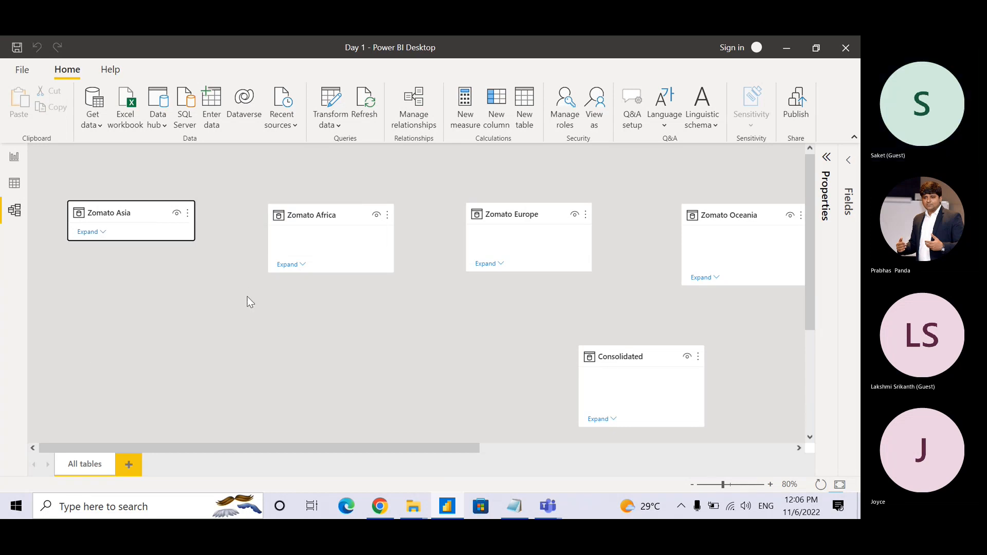
{"action": "scroll", "coordinate": [247, 302], "scroll_direction": "down", "scroll_amount": 4}
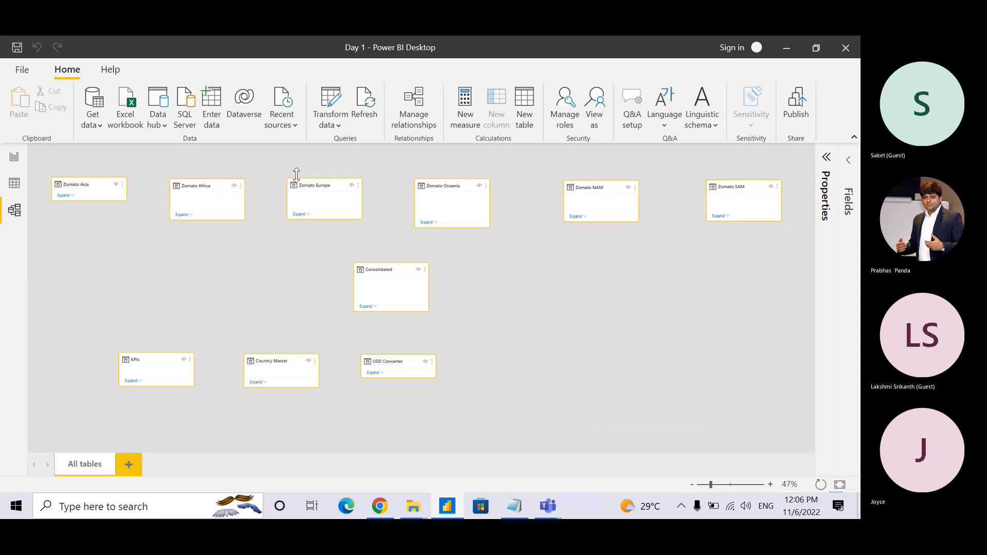
{"action": "left_click", "coordinate": [273, 251]}
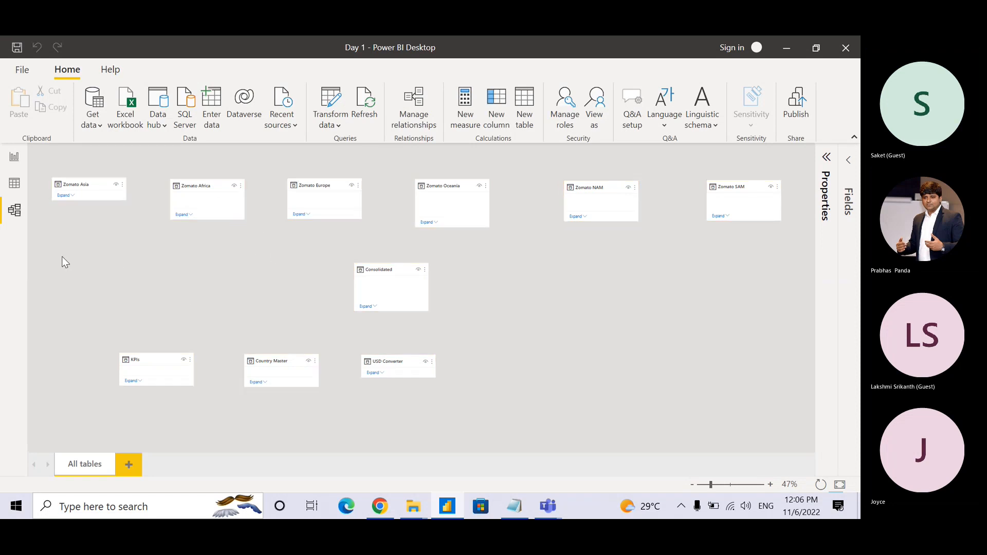
- Reopen the relationship manager from the model view to review its list and options, then close it
{"action": "double_click", "coordinate": [9, 215]}
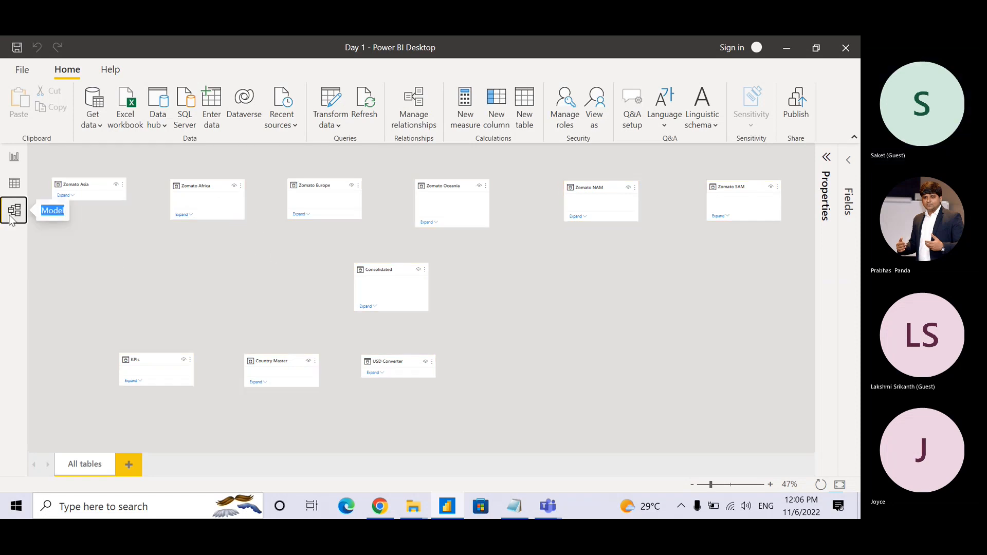
{"action": "left_click", "coordinate": [420, 113]}
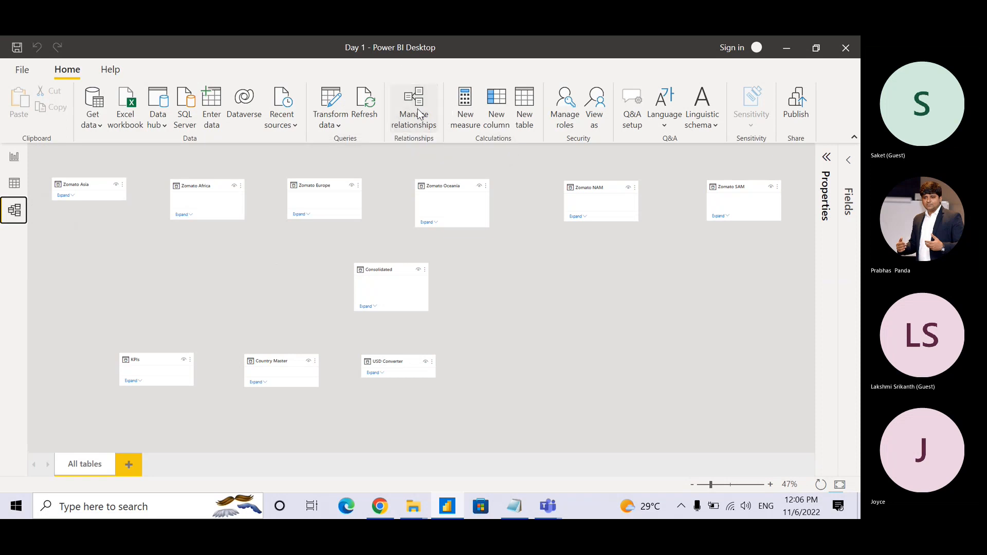
{"action": "key", "text": "ctrl"}
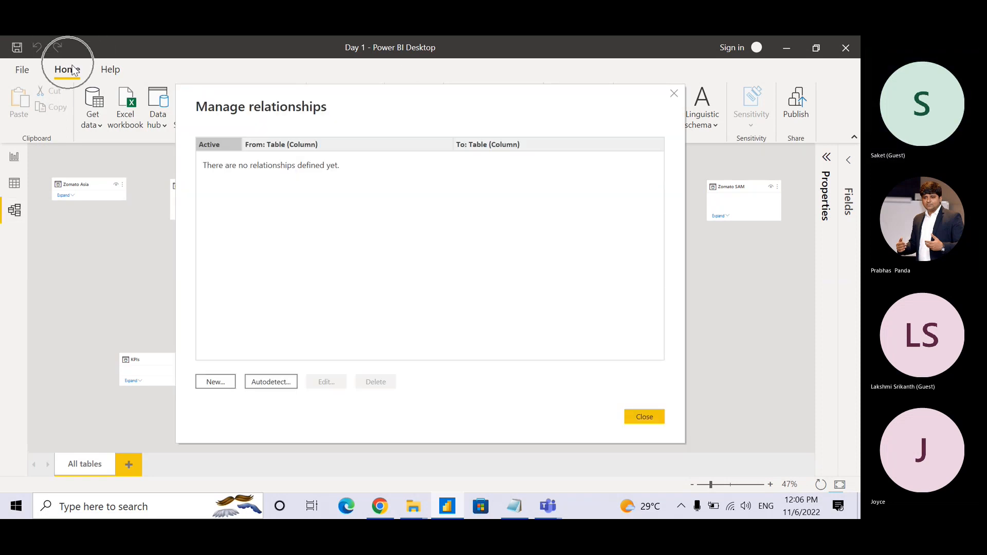
{"action": "left_click_drag", "start_coordinate": [304, 91], "coordinate": [385, 204]}
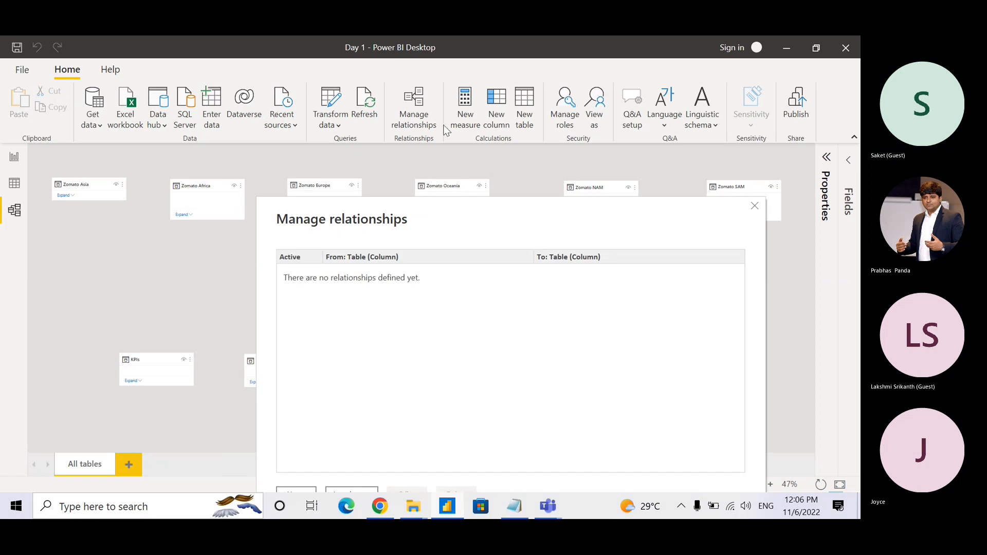
{"action": "key", "text": "ctrl"}
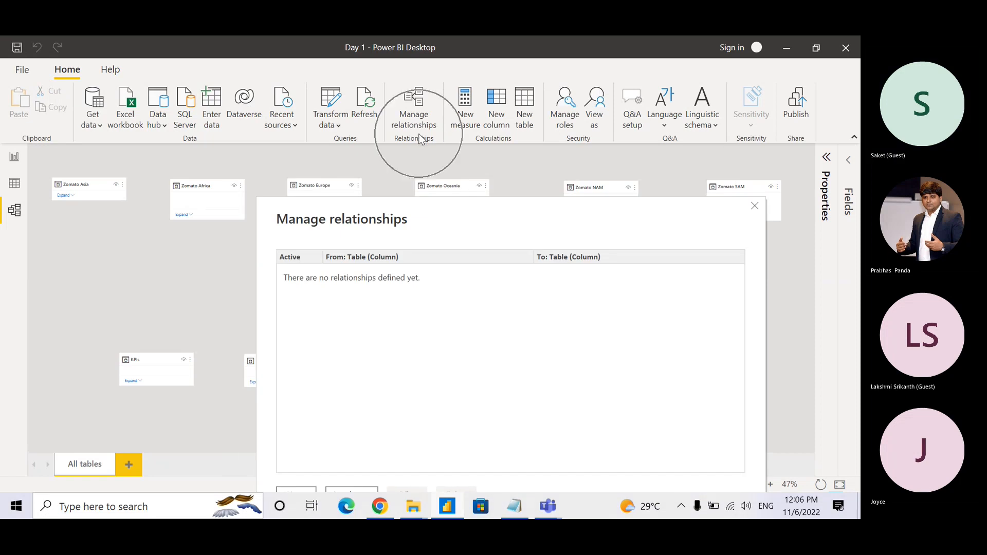
{"action": "left_click_drag", "start_coordinate": [451, 215], "coordinate": [391, 133]}
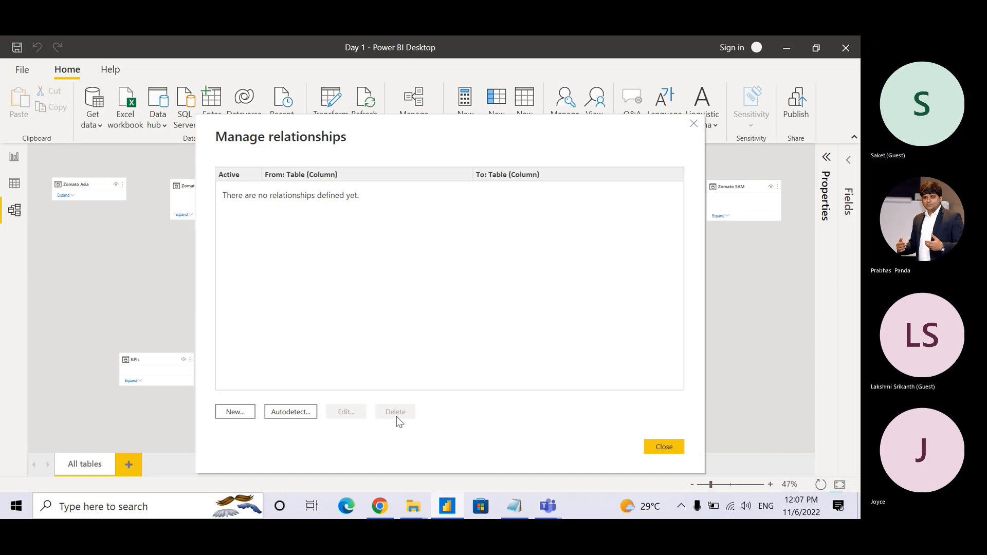
{"action": "left_click", "coordinate": [663, 447]}
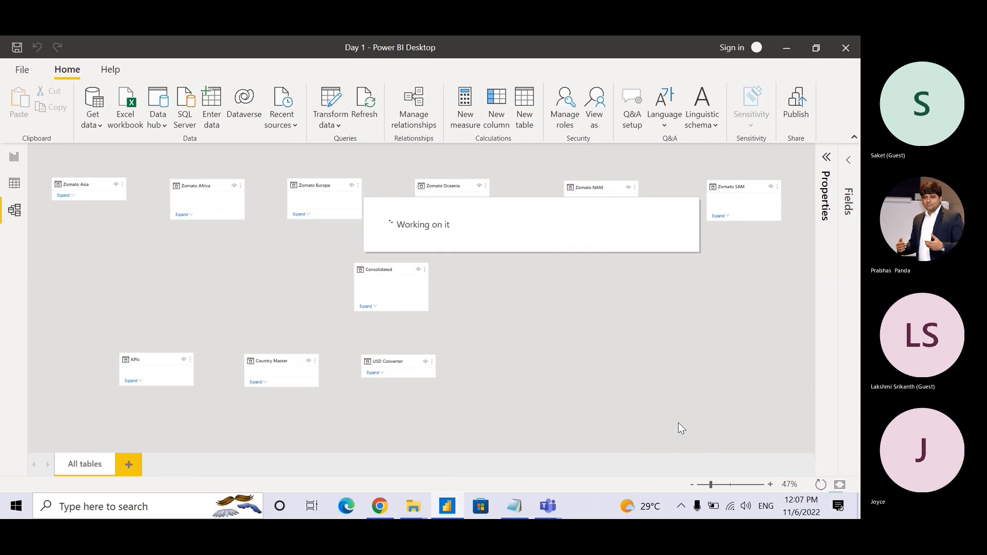
- Enlarge the model diagram to about 65% and reduce the Zomato Africa table to its compact form after viewing its fields
{"action": "left_click", "coordinate": [719, 488]}
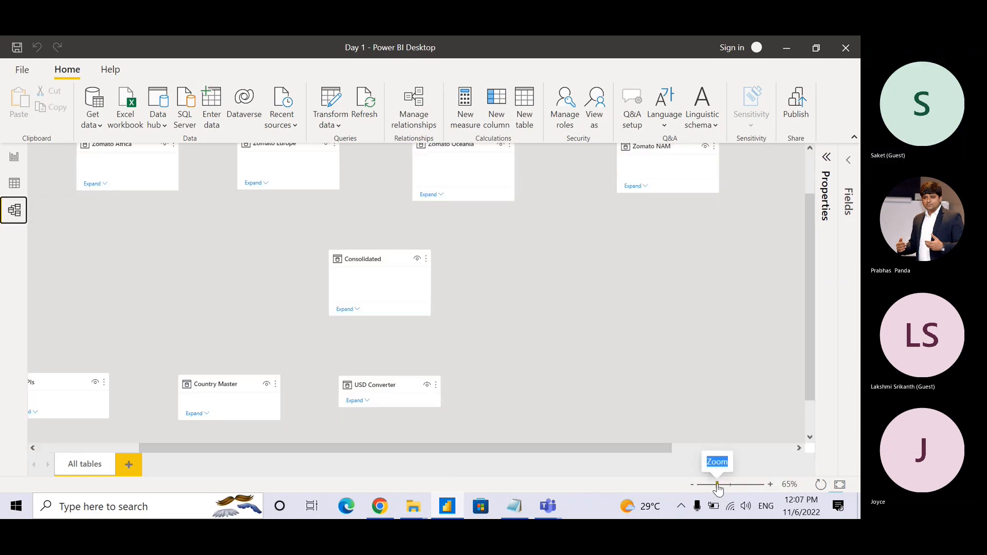
{"action": "left_click_drag", "start_coordinate": [810, 389], "coordinate": [810, 340]}
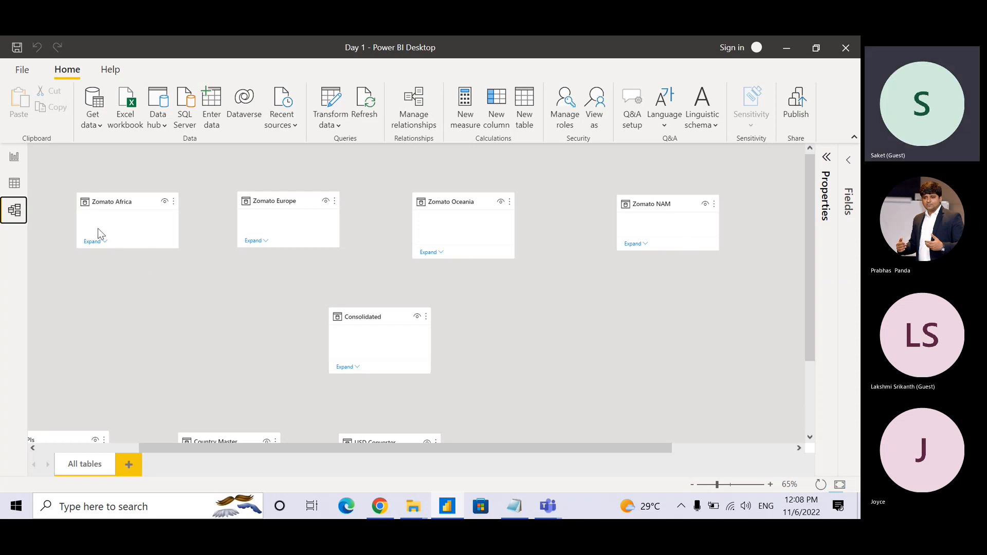
{"action": "left_click", "coordinate": [102, 244]}
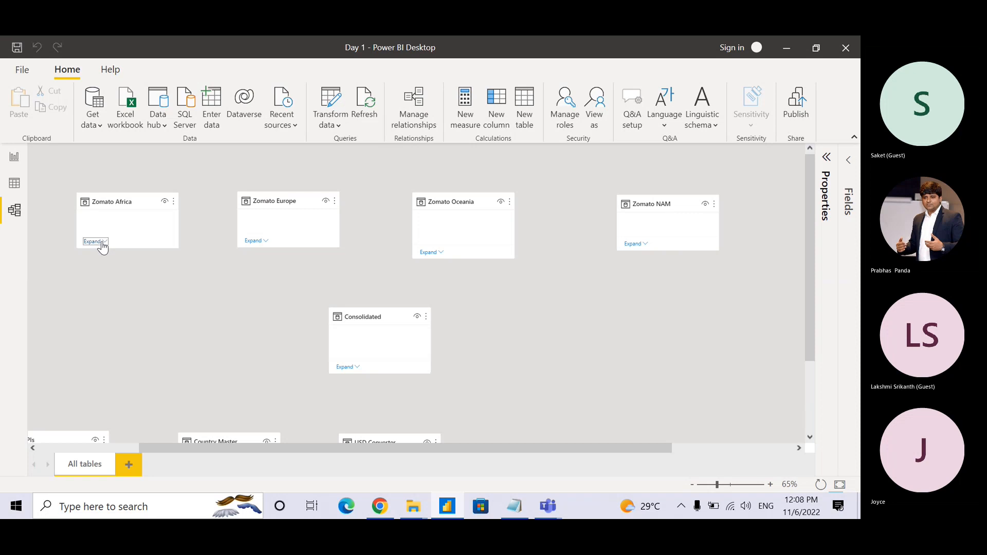
{"action": "left_click", "coordinate": [103, 243]}
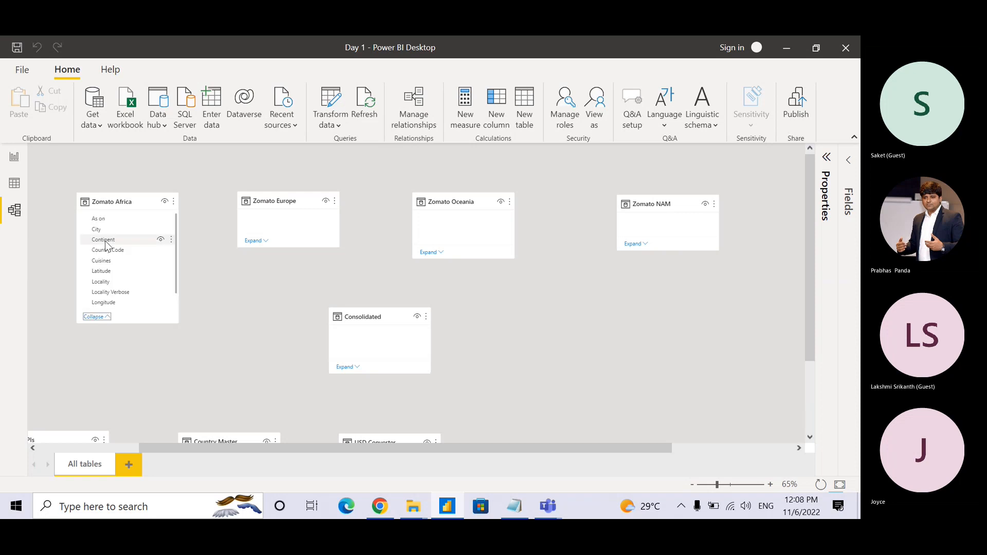
{"action": "left_click", "coordinate": [98, 317]}
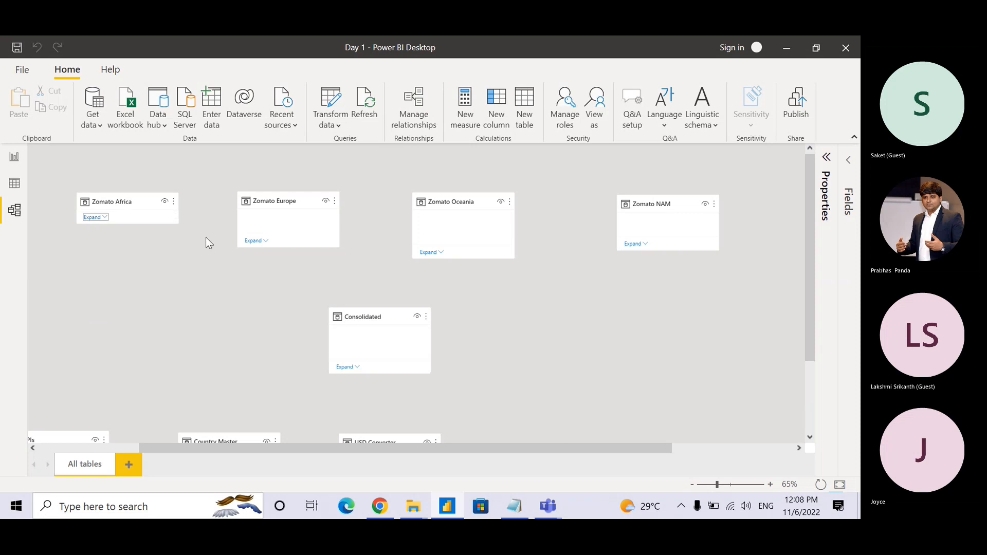
- Expand and collapse the Zomato Europe, Zomato Oceania and Zomato NAM tables so each takes its compact form
{"action": "left_click", "coordinate": [261, 247]}
{"action": "left_click", "coordinate": [260, 247]}
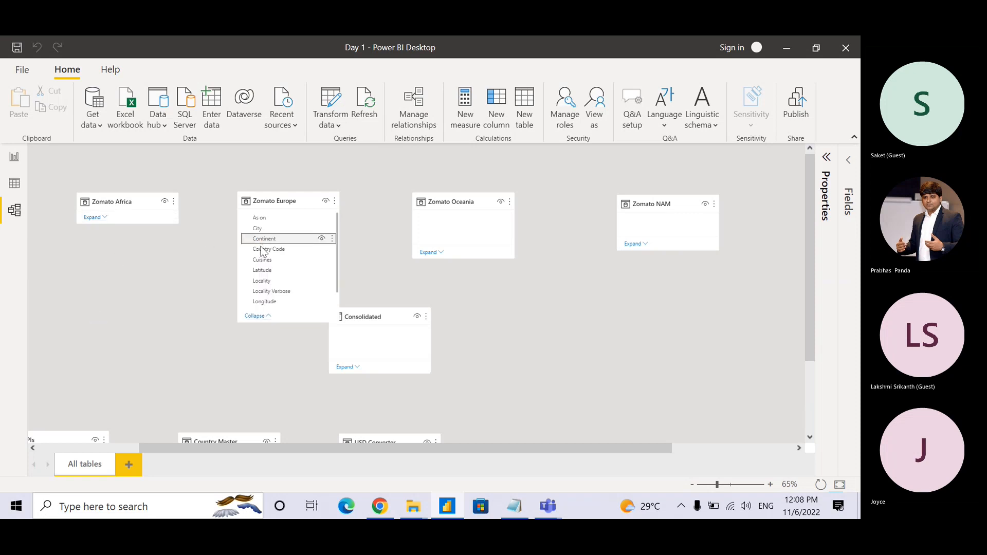
{"action": "left_click", "coordinate": [264, 316]}
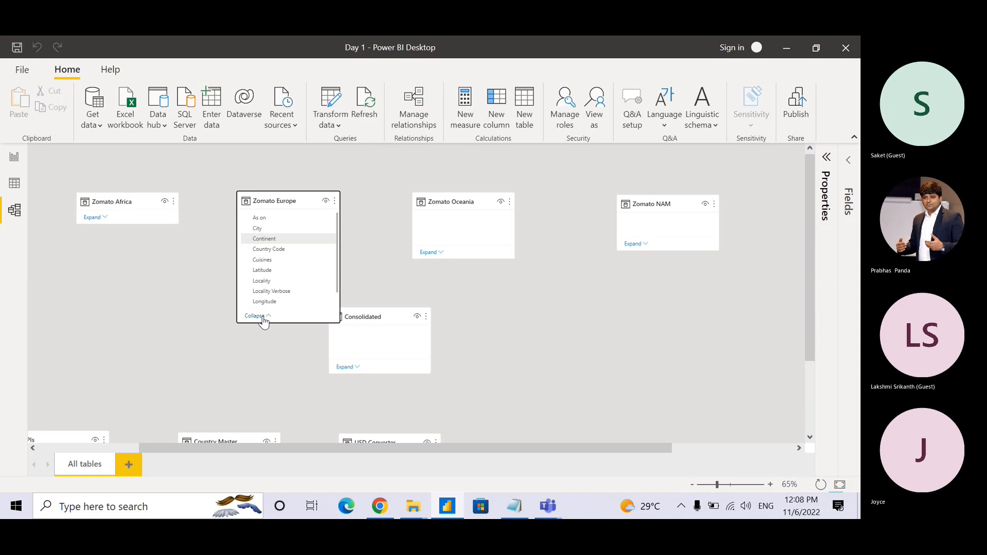
{"action": "left_click", "coordinate": [263, 316]}
{"action": "left_click", "coordinate": [434, 252]}
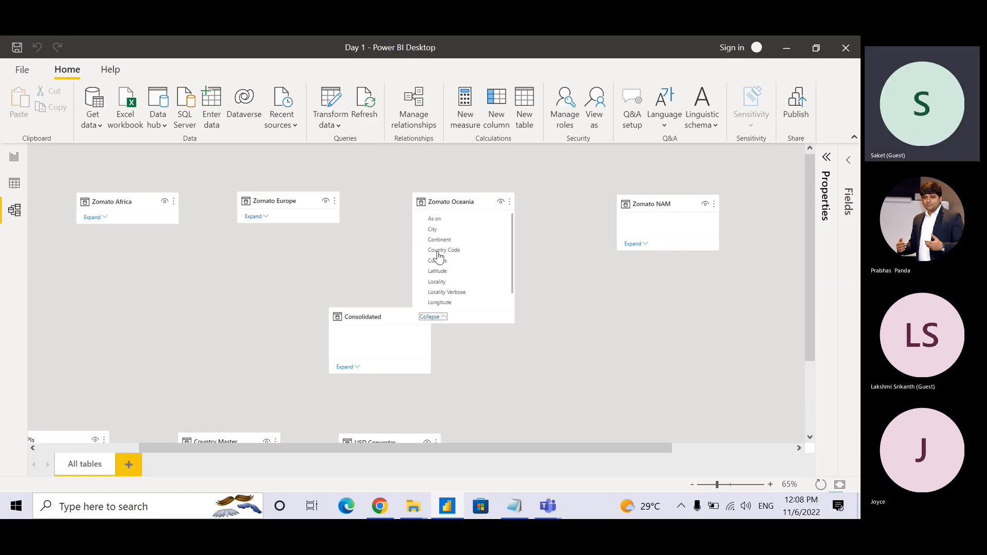
{"action": "left_click", "coordinate": [437, 318]}
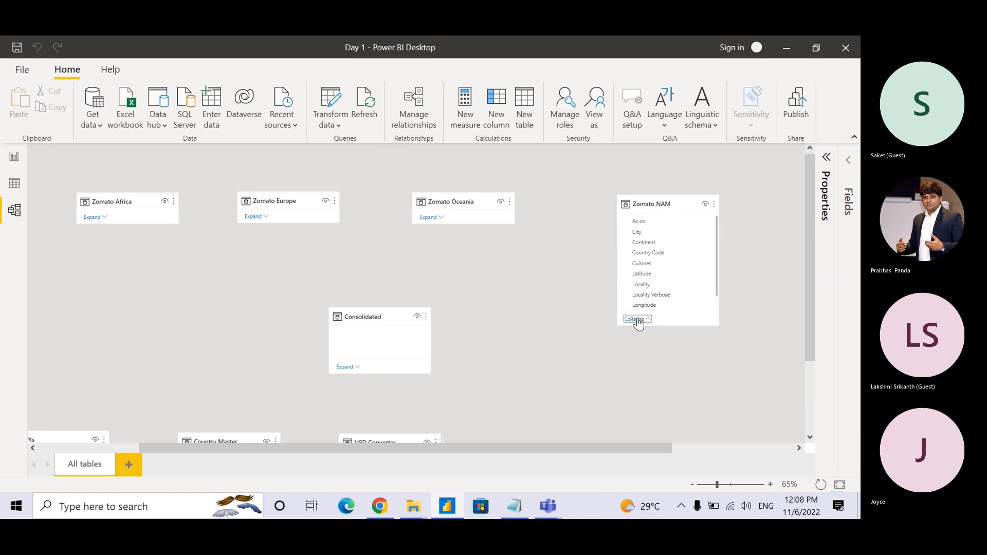
{"action": "left_click", "coordinate": [637, 321]}
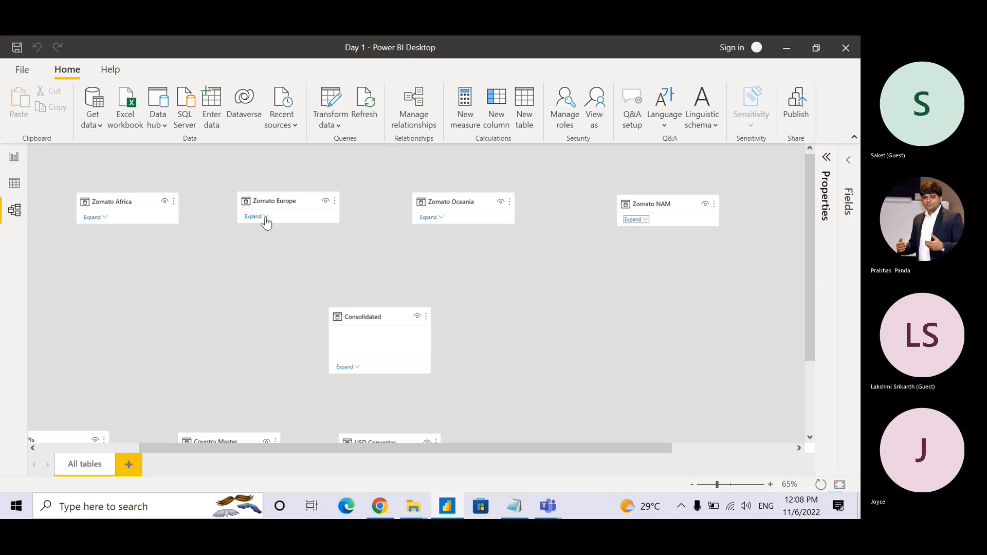
- Move the Zomato Europe, Zomato Oceania and Zomato NAM tables close together in one row beside Zomato Africa
{"action": "left_click", "coordinate": [290, 200]}
{"action": "left_click_drag", "start_coordinate": [247, 198], "coordinate": [199, 199]}
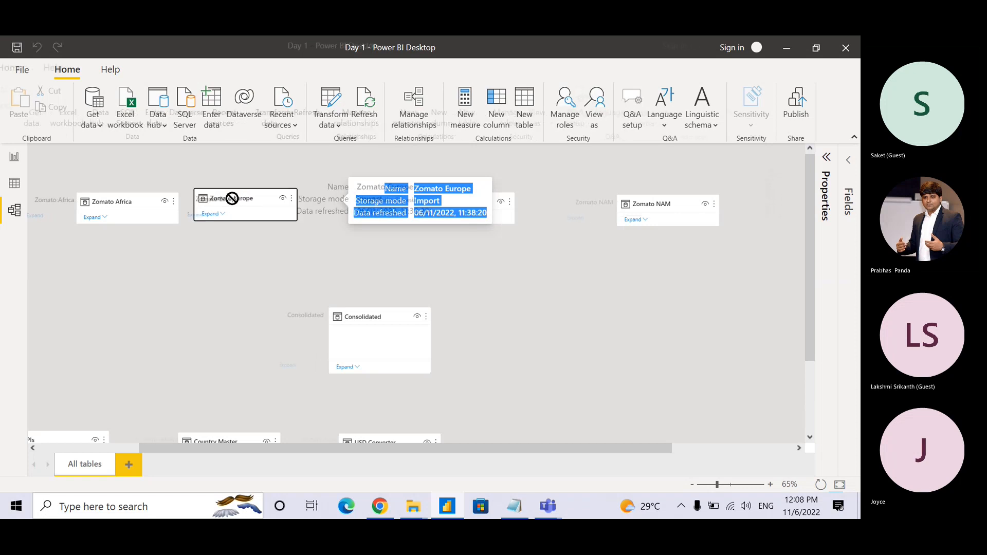
{"action": "scroll", "coordinate": [247, 246], "scroll_direction": "down", "scroll_amount": 1}
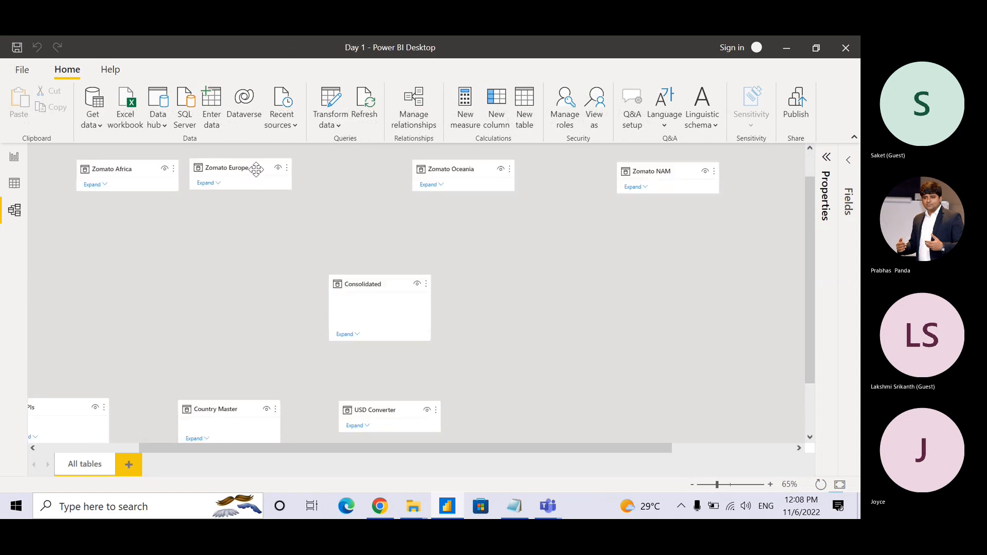
{"action": "left_click_drag", "start_coordinate": [256, 166], "coordinate": [267, 169]}
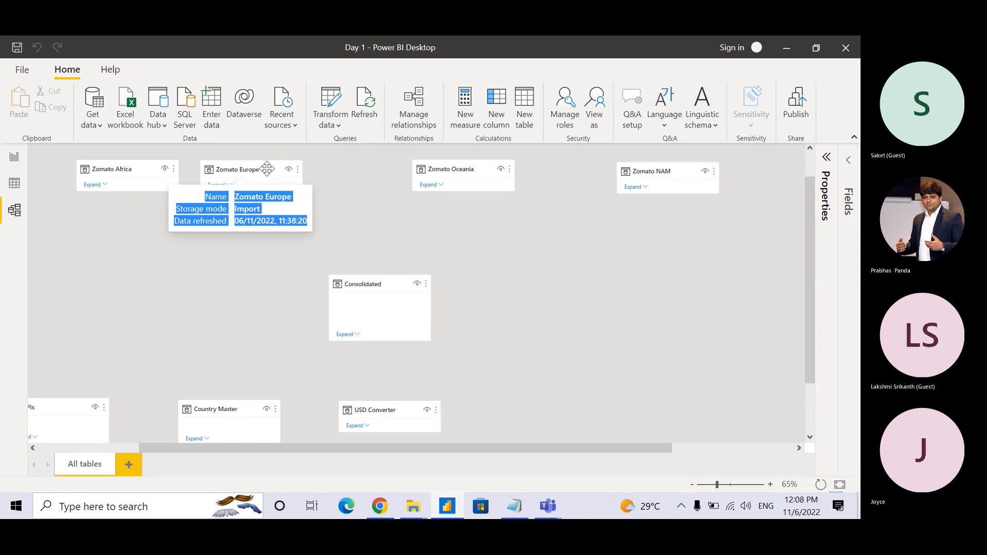
{"action": "left_click_drag", "start_coordinate": [474, 166], "coordinate": [379, 163]}
{"action": "left_click_drag", "start_coordinate": [647, 168], "coordinate": [478, 173]}
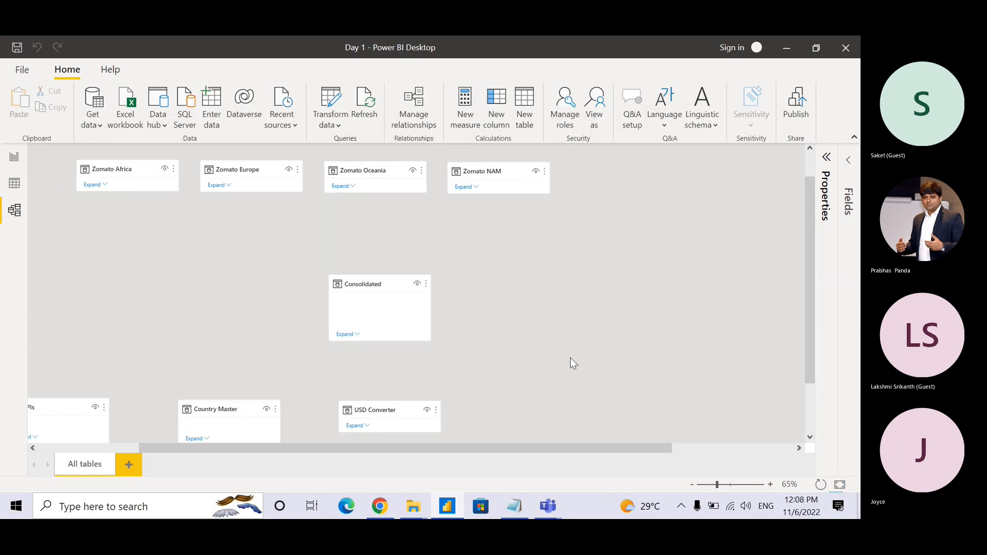
- Collapse the Zomato SAM table to its compact form and place it next to Zomato NAM in the row
{"action": "left_click_drag", "start_coordinate": [585, 446], "coordinate": [707, 447]}
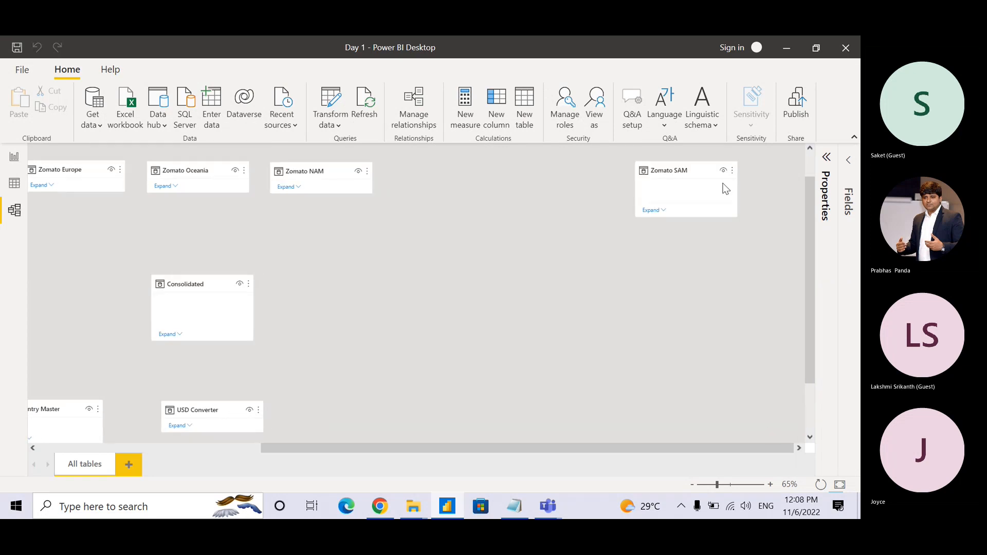
{"action": "left_click", "coordinate": [661, 212]}
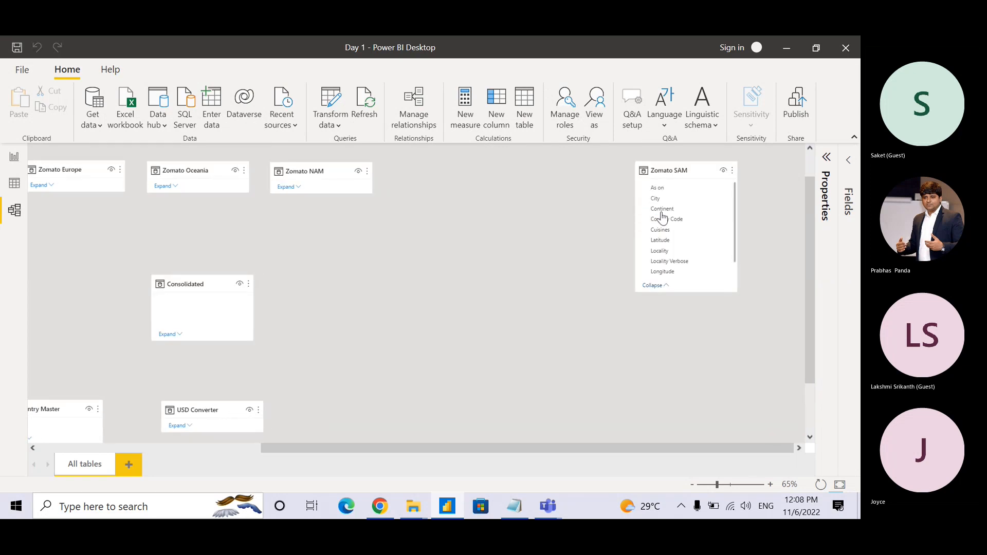
{"action": "left_click", "coordinate": [661, 286]}
{"action": "mouse_move", "coordinate": [669, 165]}
{"action": "left_click_drag", "start_coordinate": [565, 176], "coordinate": [754, 174]}
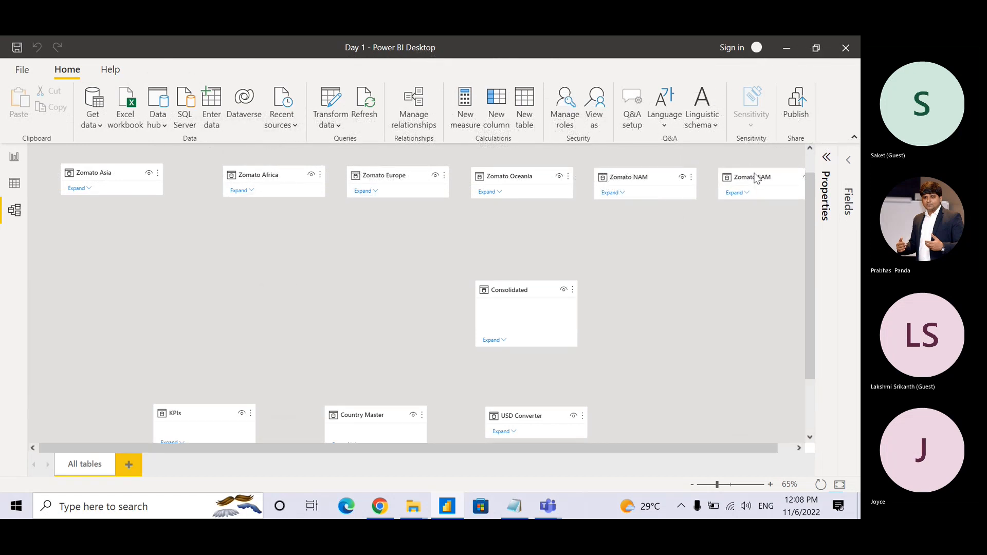
- Compact the Consolidated table and position it centrally just beneath the row of continent tables
{"action": "left_click_drag", "start_coordinate": [509, 290], "coordinate": [411, 249]}
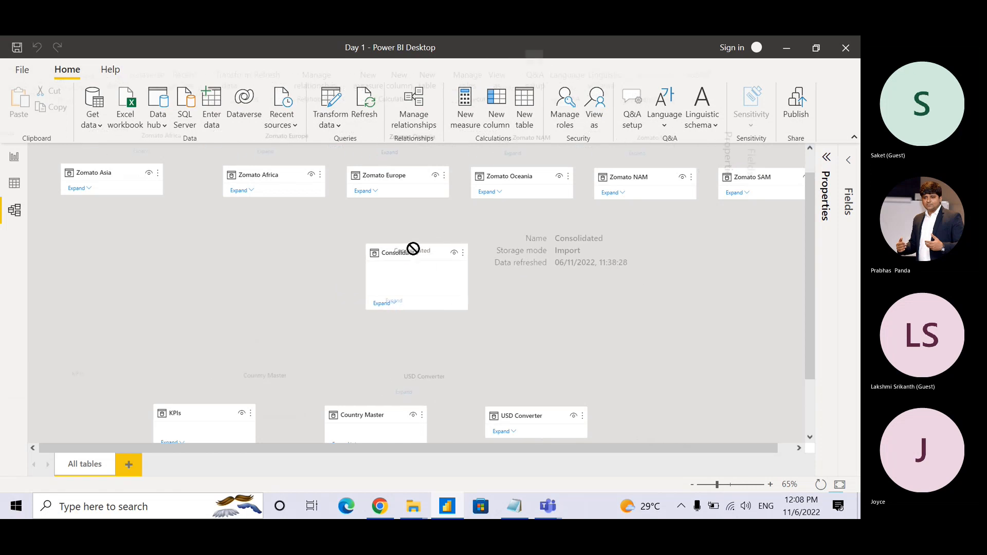
{"action": "left_click", "coordinate": [400, 300]}
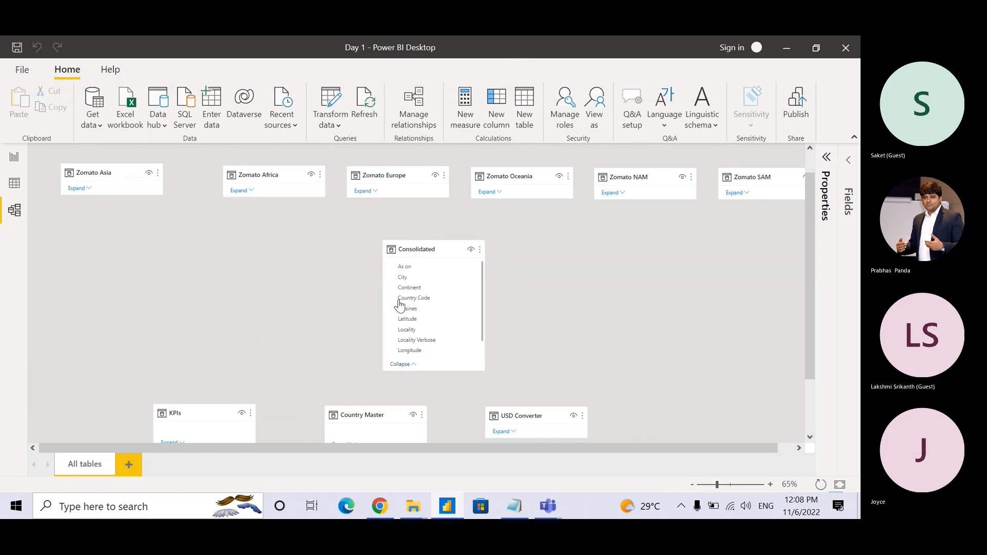
{"action": "left_click", "coordinate": [401, 364]}
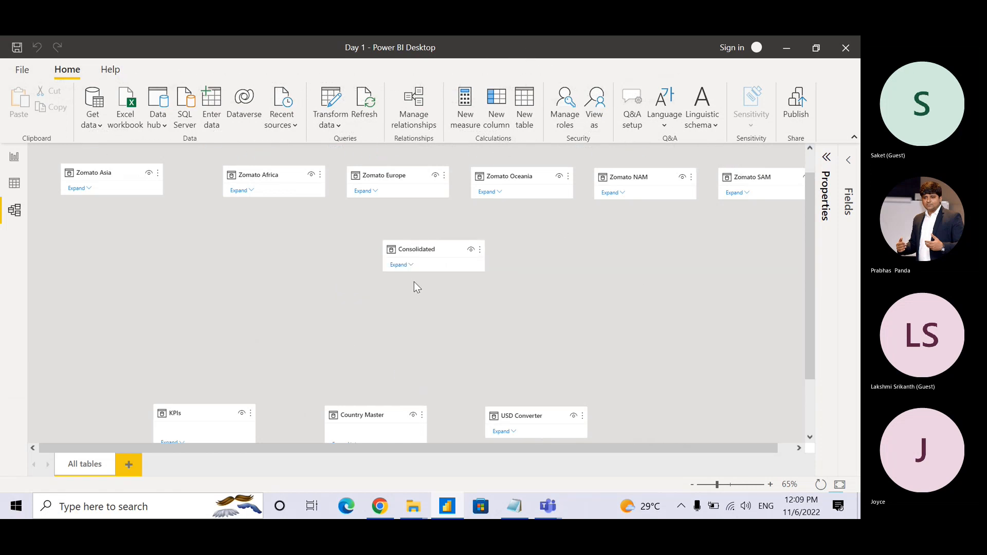
{"action": "mouse_move", "coordinate": [428, 245]}
{"action": "left_click_drag", "start_coordinate": [407, 248], "coordinate": [455, 235]}
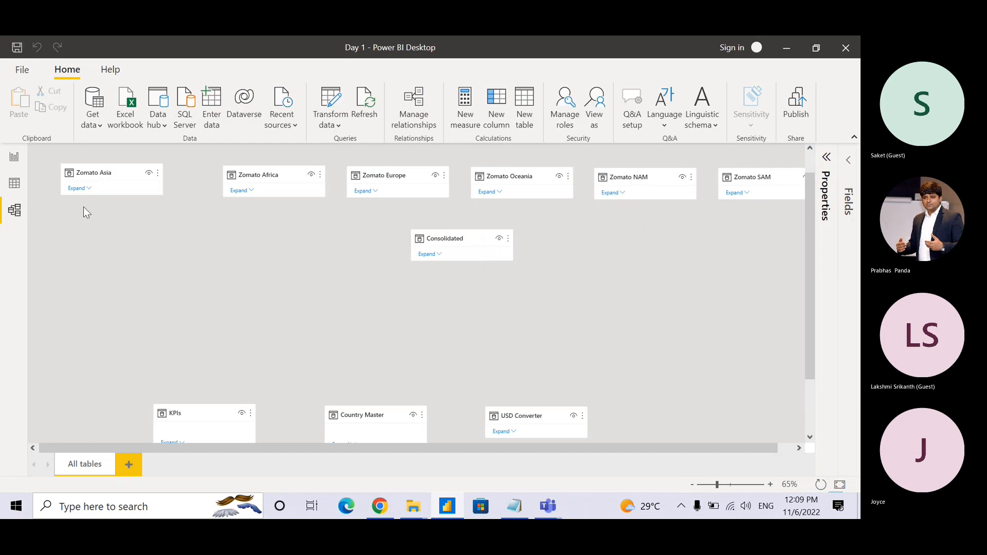
- Expand the Zomato Asia and Consolidated field lists and bring Restaurant ID into view in both tables
{"action": "left_click", "coordinate": [78, 189]}
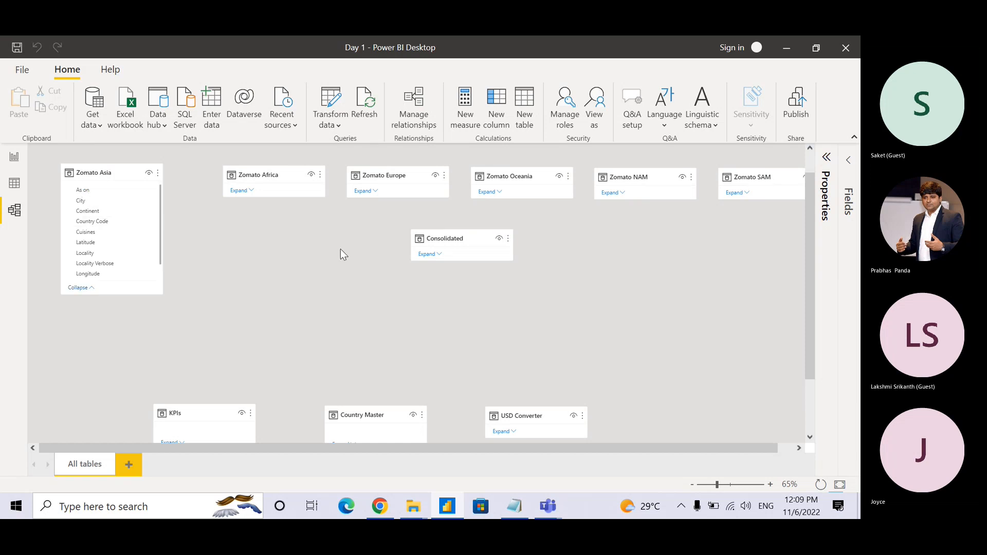
{"action": "left_click", "coordinate": [436, 256]}
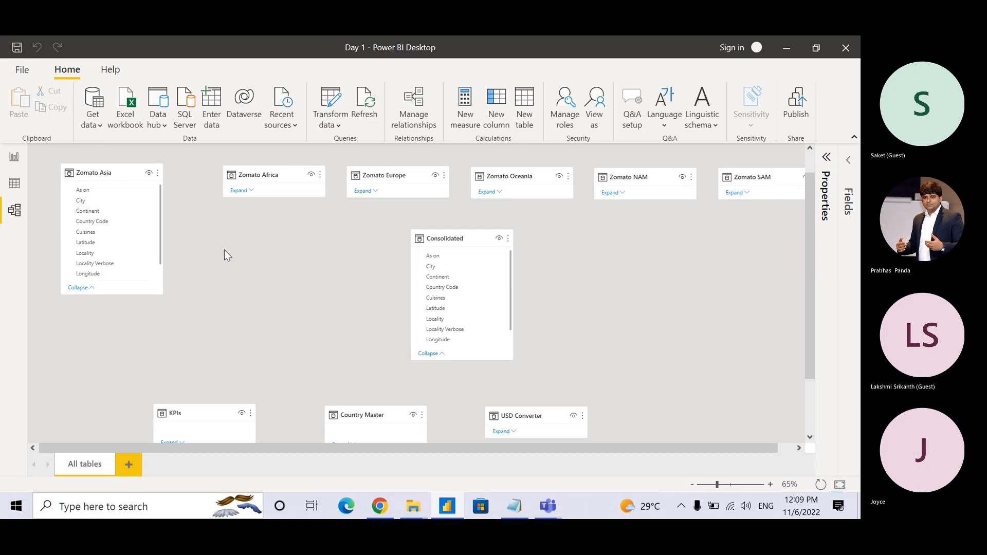
{"action": "key", "text": "ctrl"}
{"action": "scroll", "coordinate": [161, 252], "scroll_direction": "down", "scroll_amount": 2}
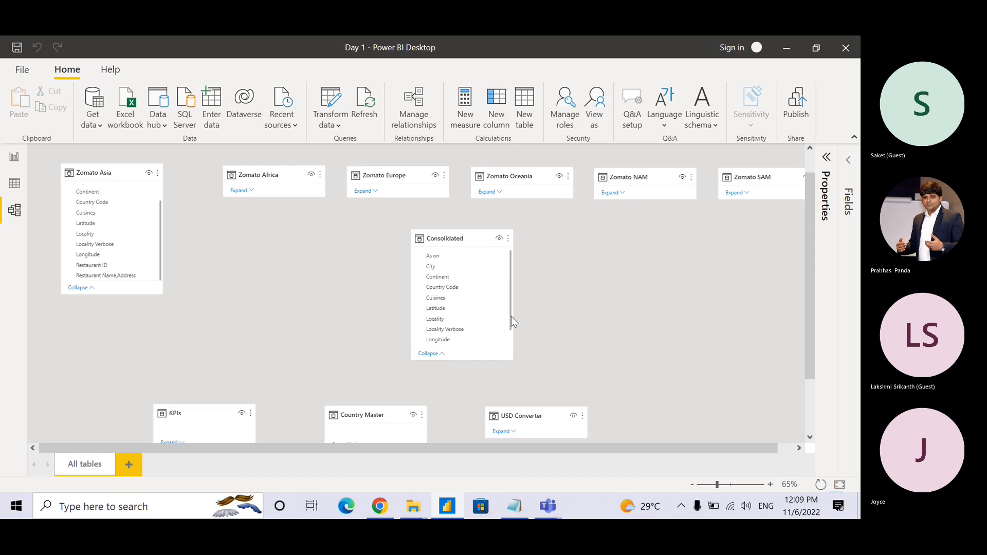
{"action": "left_click_drag", "start_coordinate": [511, 316], "coordinate": [511, 347]}
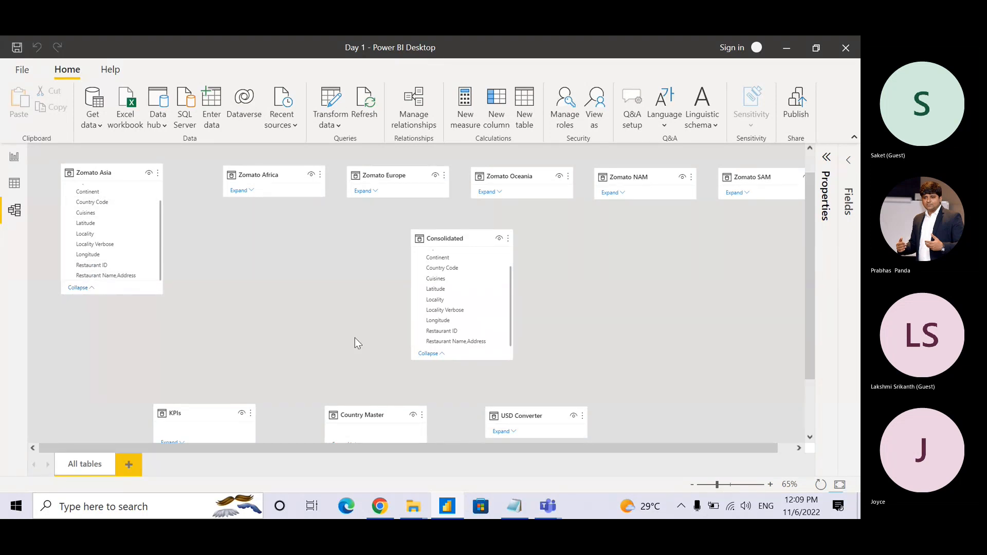
- Create a relationship from Restaurant ID in Zomato Asia to Restaurant ID in Consolidated, then collapse both tables
{"action": "left_click", "coordinate": [116, 266]}
{"action": "left_click", "coordinate": [116, 266]}
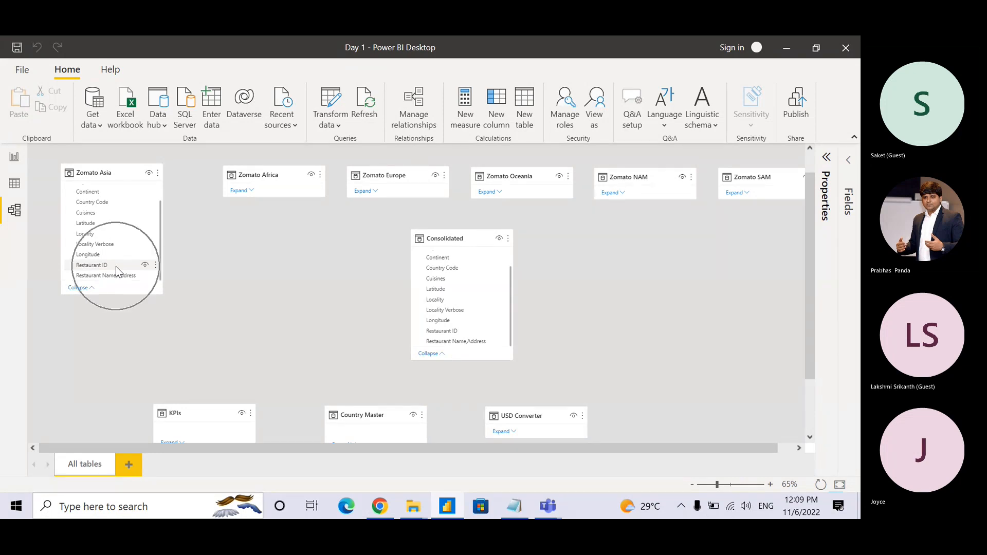
{"action": "left_click", "coordinate": [115, 266]}
{"action": "left_click", "coordinate": [116, 266]}
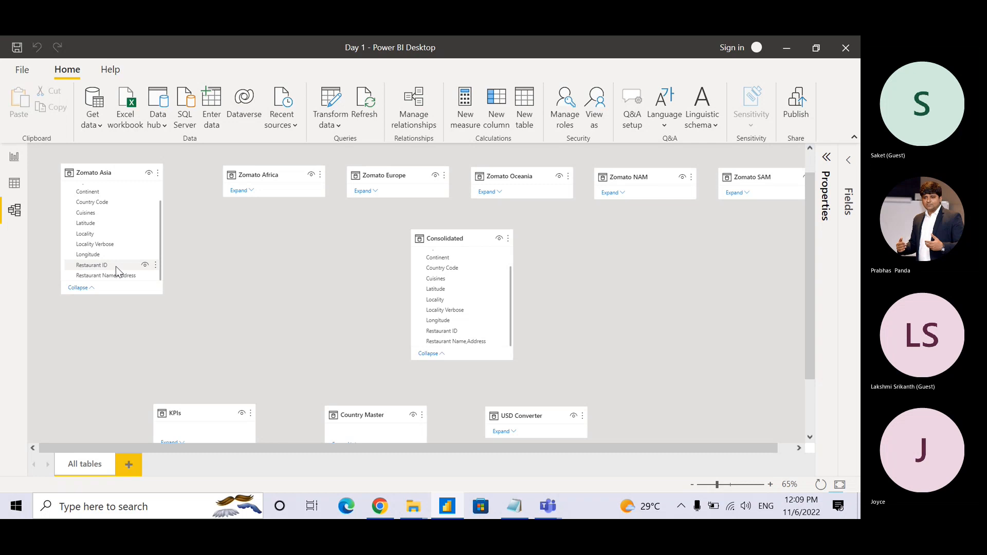
{"action": "left_click_drag", "start_coordinate": [116, 267], "coordinate": [458, 337]}
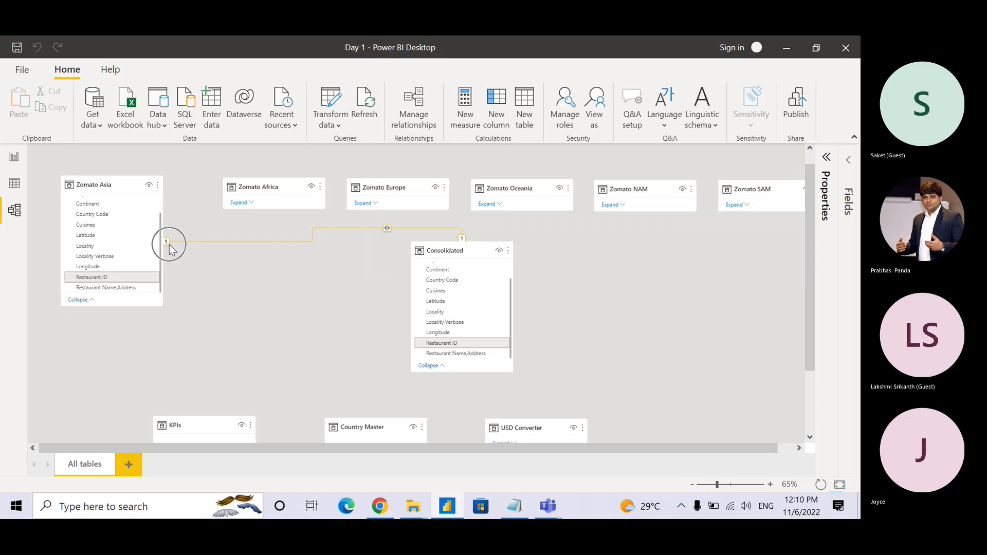
{"action": "left_click", "coordinate": [463, 239]}
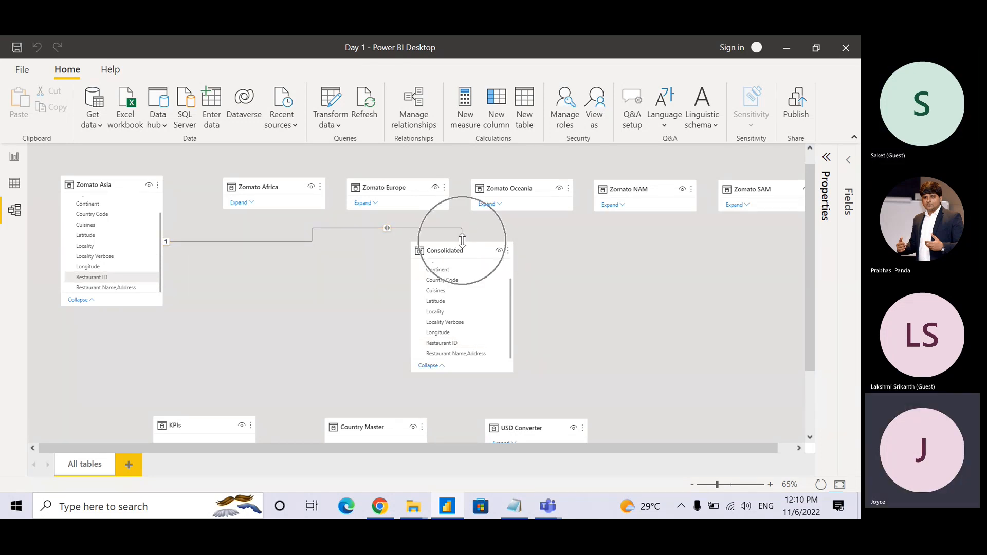
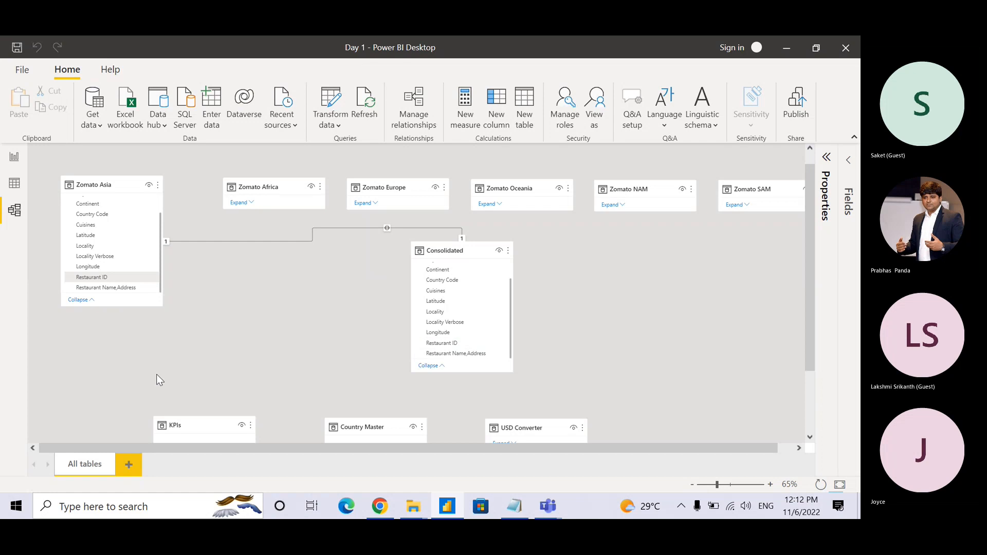
{"action": "left_click", "coordinate": [80, 301]}
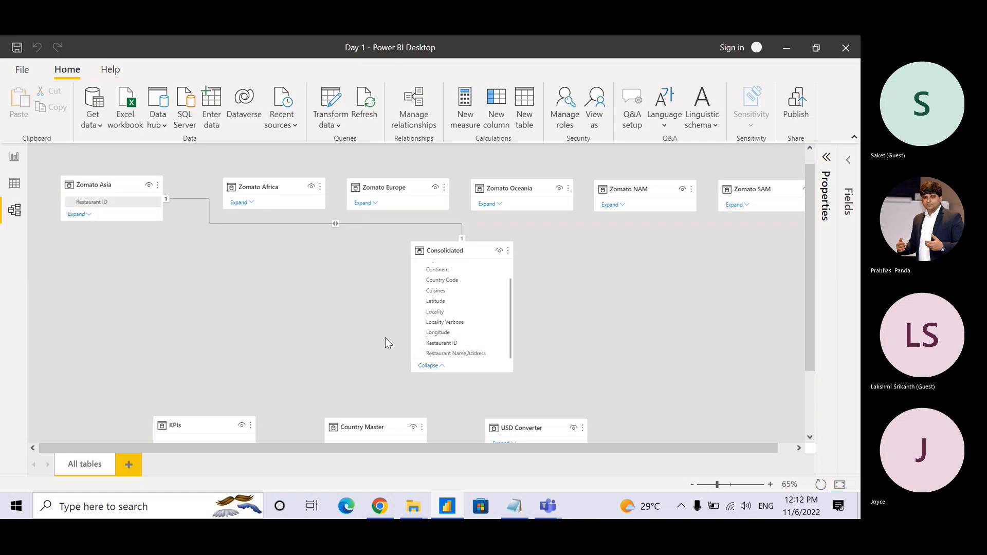
{"action": "left_click", "coordinate": [440, 365]}
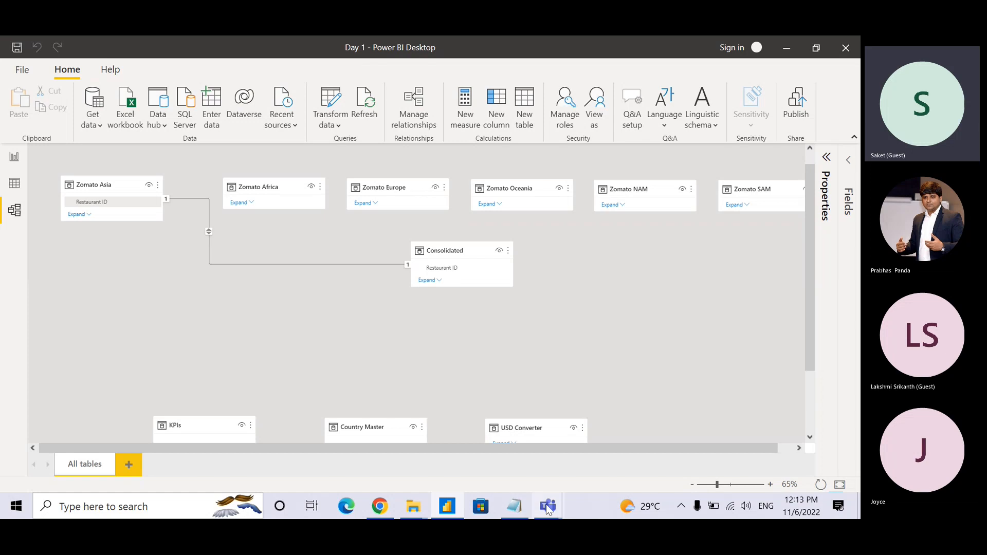
- Move the KPIs table up below Zomato Asia and Zomato Africa, and expand its field list
{"action": "mouse_move", "coordinate": [548, 508]}
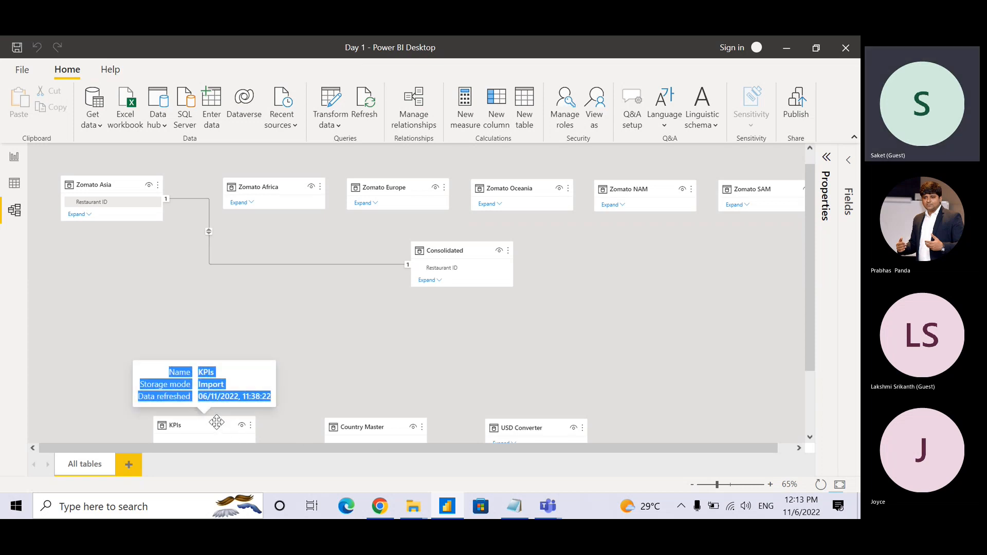
{"action": "left_click_drag", "start_coordinate": [216, 421], "coordinate": [227, 316]}
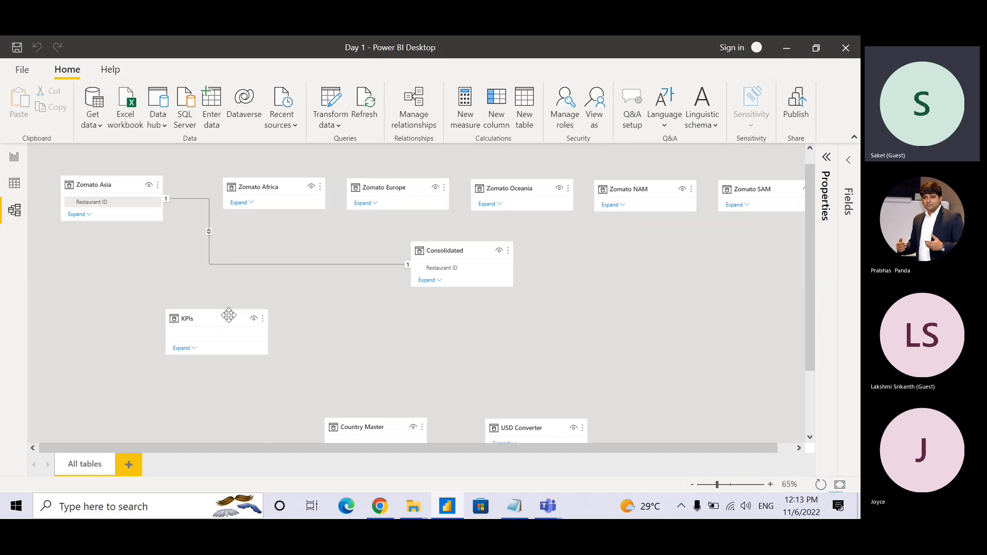
{"action": "left_click", "coordinate": [194, 351]}
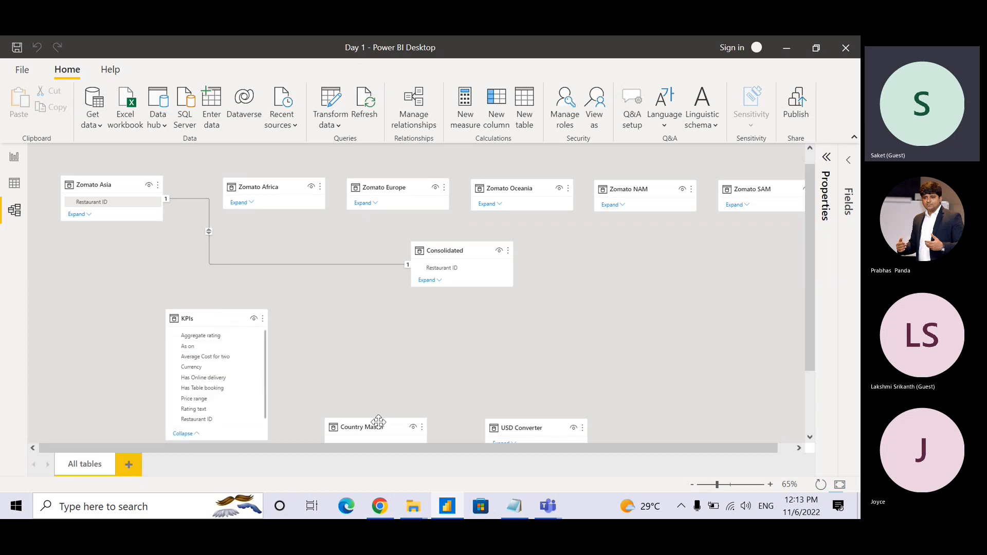
- Move the Country Master and USD Converter tables up beside KPIs and expand both of their field lists
{"action": "left_click_drag", "start_coordinate": [344, 357], "coordinate": [343, 356]}
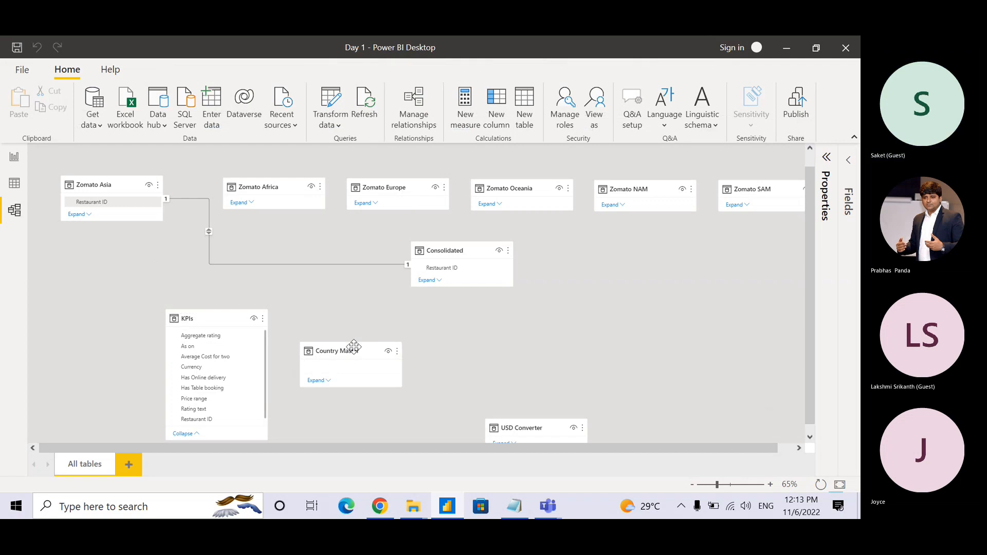
{"action": "left_click", "coordinate": [326, 385]}
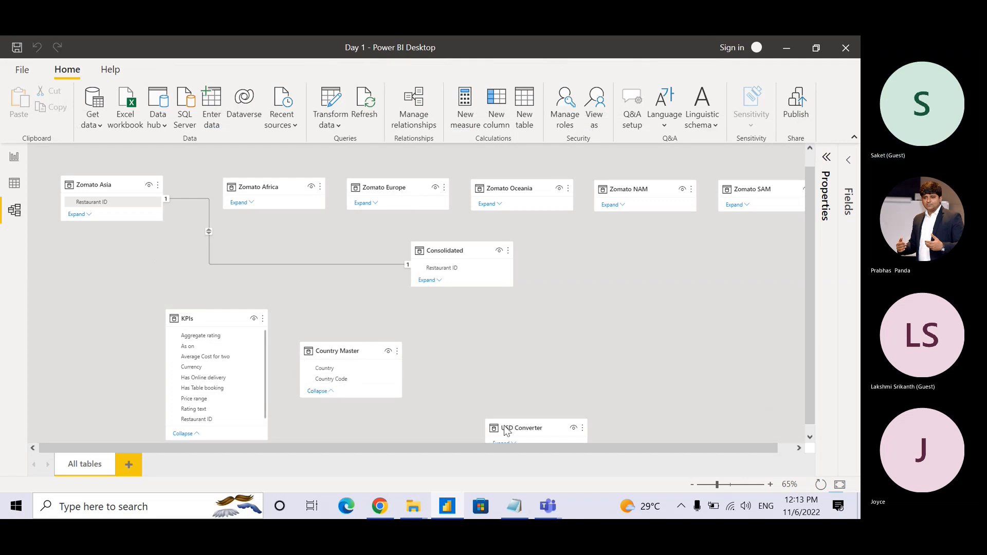
{"action": "left_click_drag", "start_coordinate": [467, 378], "coordinate": [467, 341]}
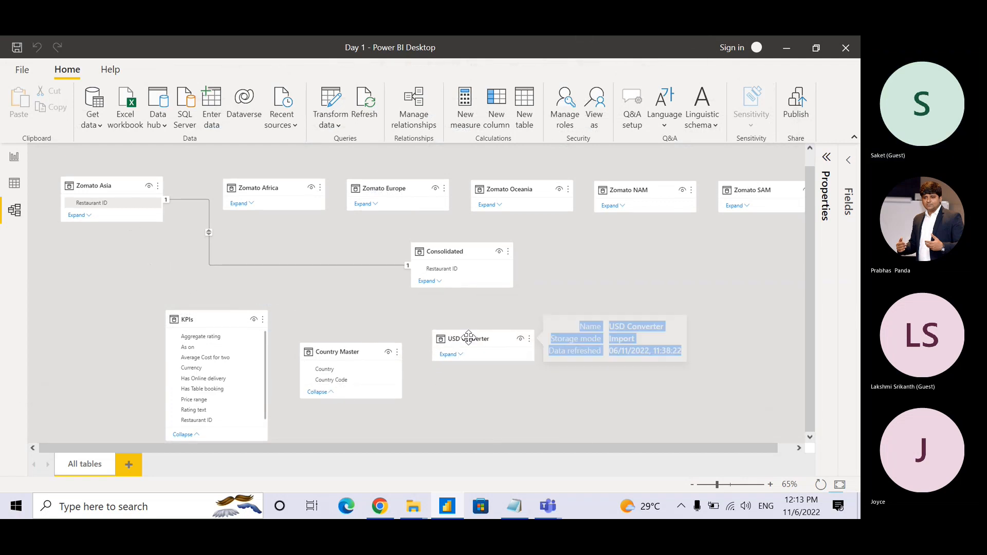
{"action": "left_click", "coordinate": [460, 356]}
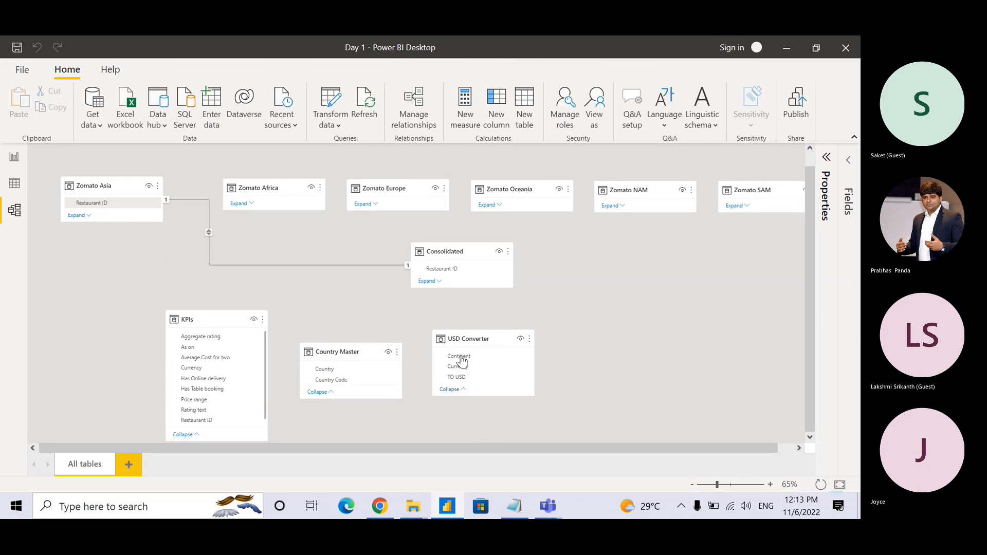
- Collapse the field lists of the USD Converter, Country Master and KPIs tables
{"action": "left_click", "coordinate": [455, 391]}
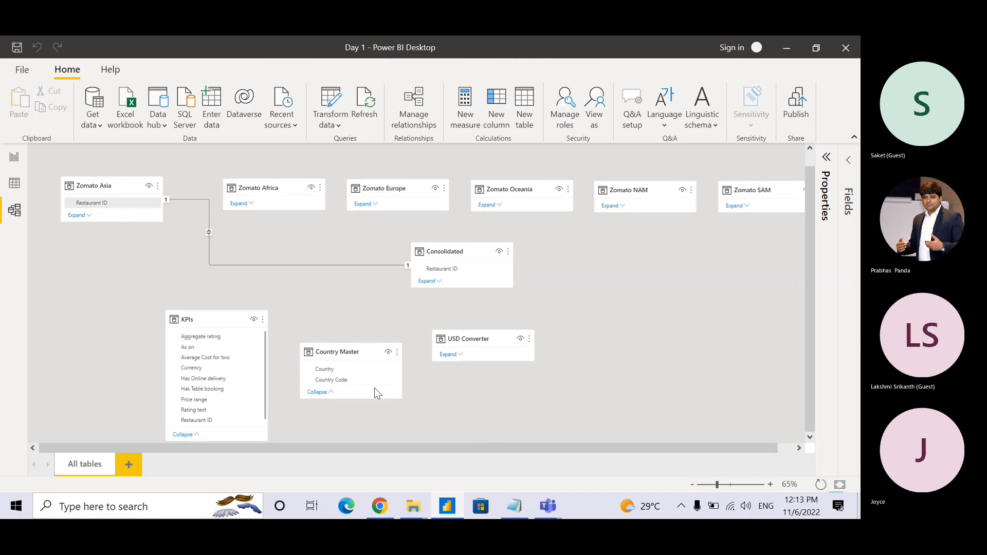
{"action": "left_click", "coordinate": [320, 395]}
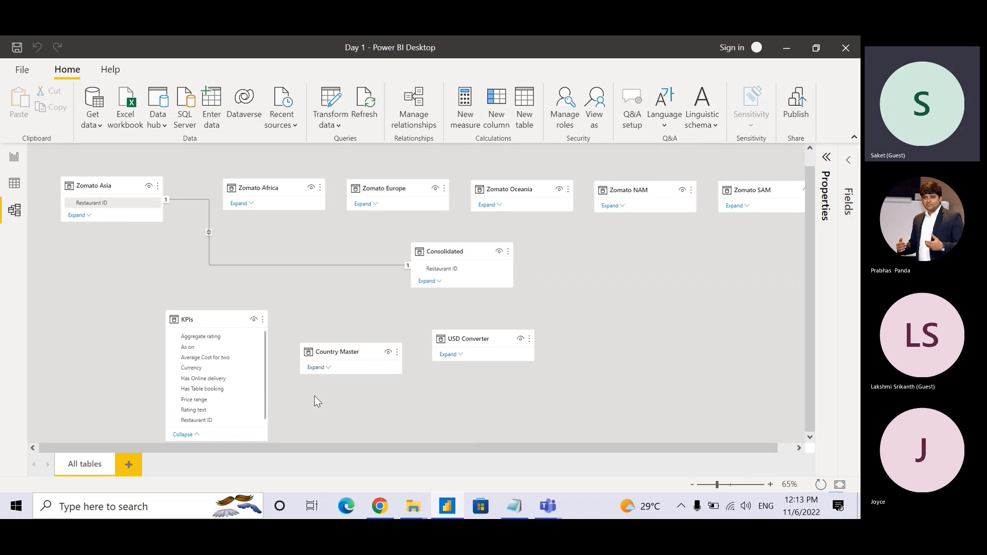
{"action": "left_click", "coordinate": [189, 436]}
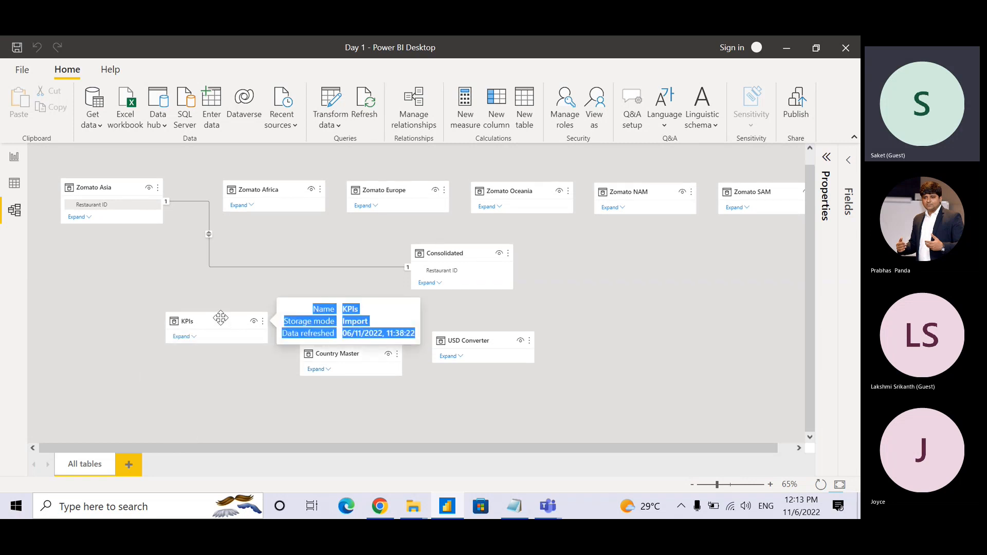
- Stack the KPIs, Country Master and USD Converter tables in a single column beneath Zomato Asia
{"action": "left_click_drag", "start_coordinate": [220, 318], "coordinate": [181, 319]}
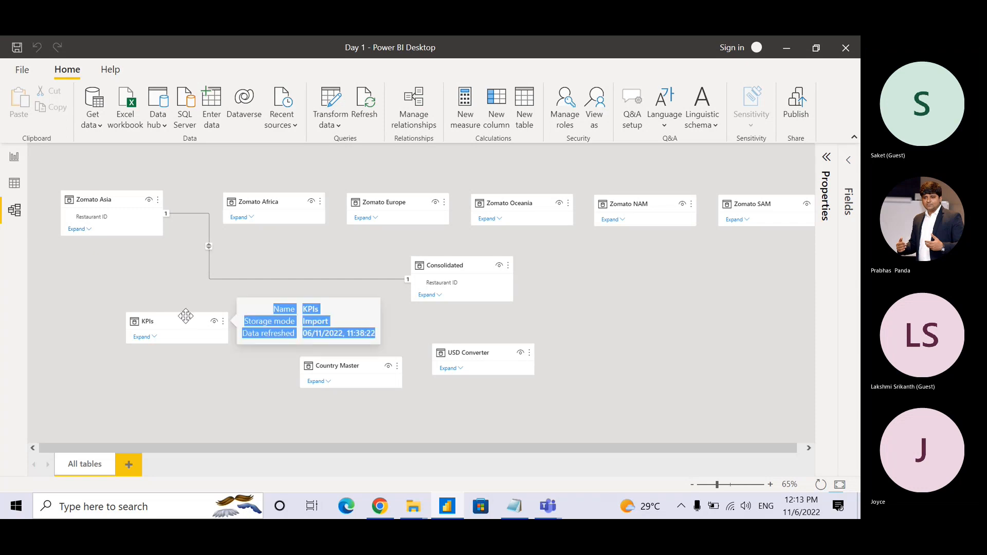
{"action": "left_click_drag", "start_coordinate": [185, 320], "coordinate": [148, 293]}
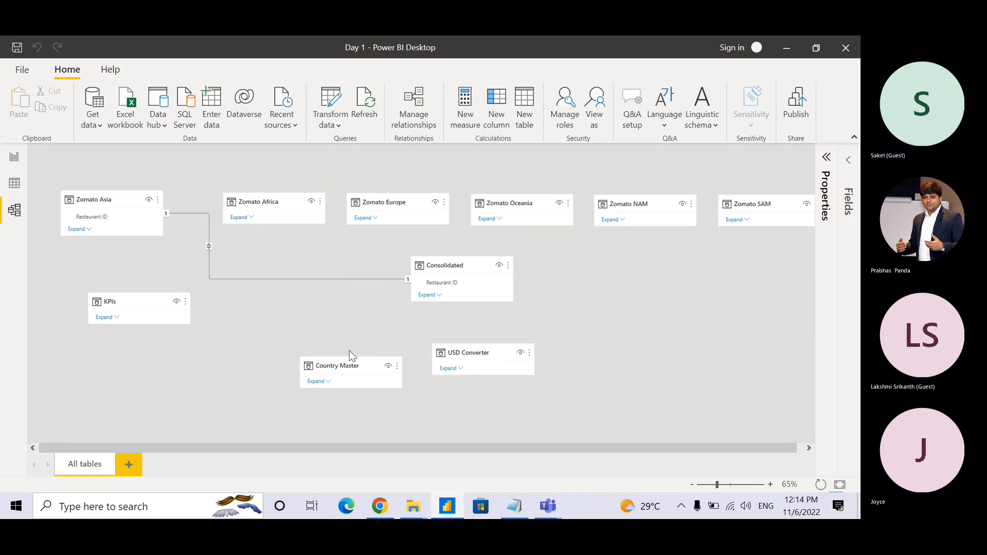
{"action": "left_click_drag", "start_coordinate": [342, 360], "coordinate": [132, 349]}
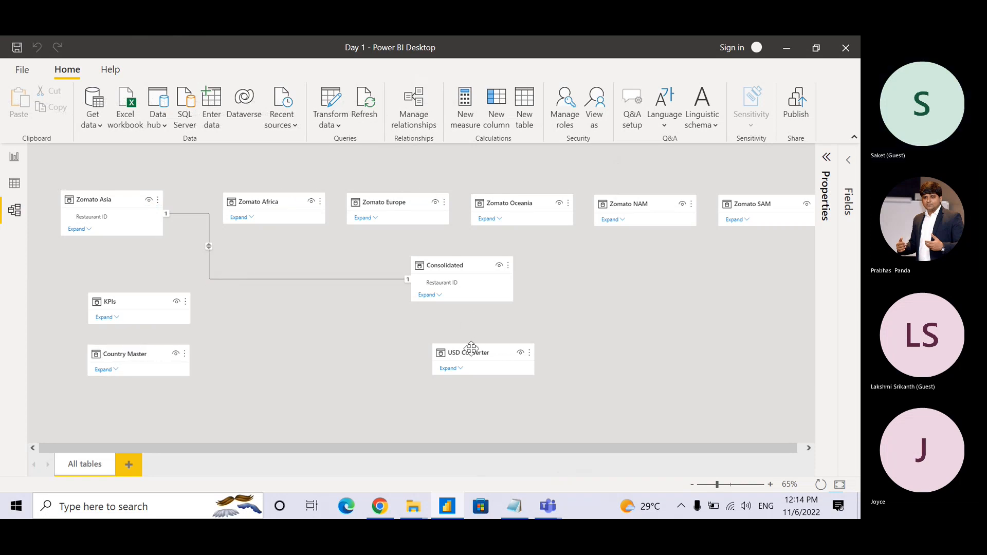
{"action": "left_click_drag", "start_coordinate": [463, 349], "coordinate": [125, 397]}
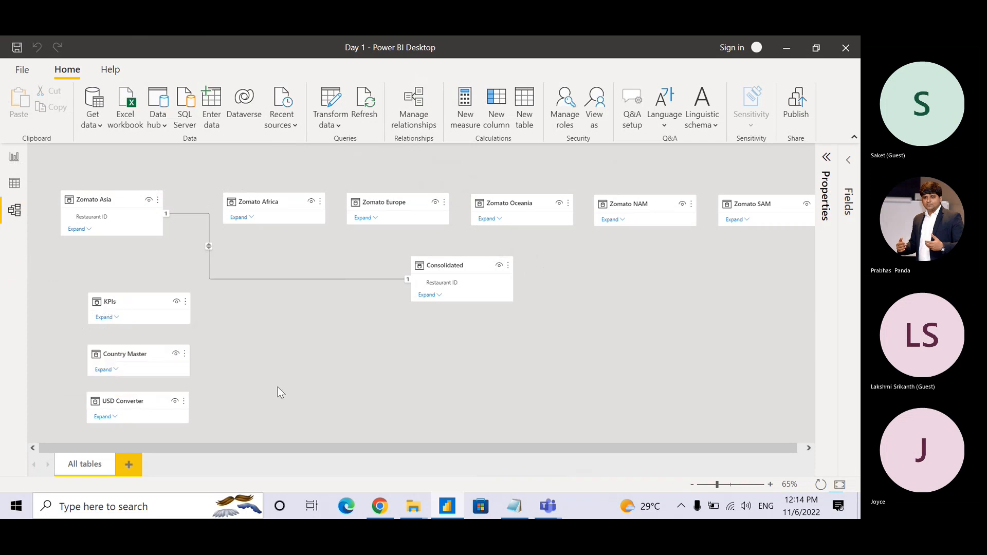
- Select USD Converter, Country Master and KPIs together and shift the column toward Consolidated, below Zomato Africa
{"action": "left_click", "coordinate": [134, 396]}
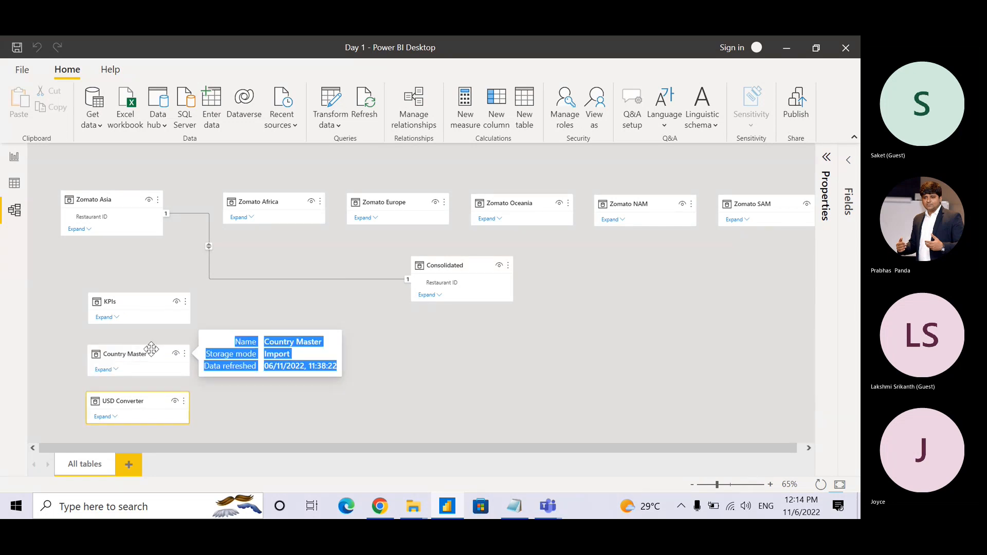
{"action": "left_click", "coordinate": [152, 350], "text": "ctrl"}
{"action": "left_click", "coordinate": [139, 301], "text": "ctrl"}
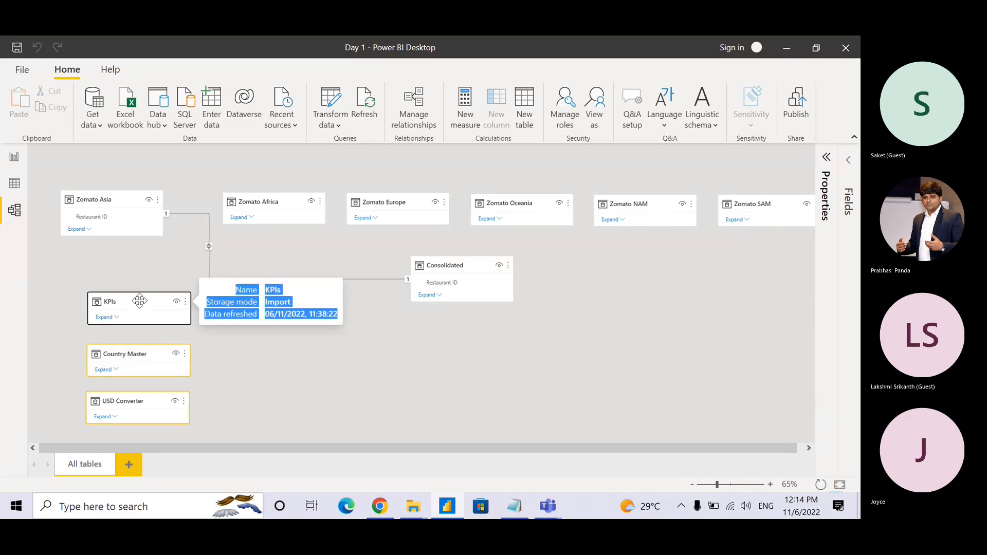
{"action": "left_click_drag", "start_coordinate": [140, 301], "coordinate": [282, 334]}
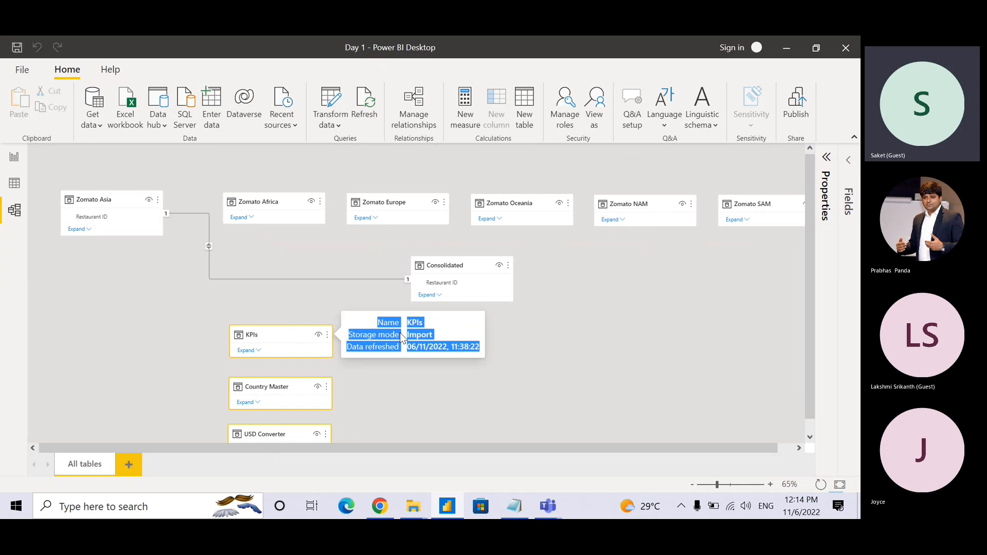
{"action": "left_click", "coordinate": [543, 335]}
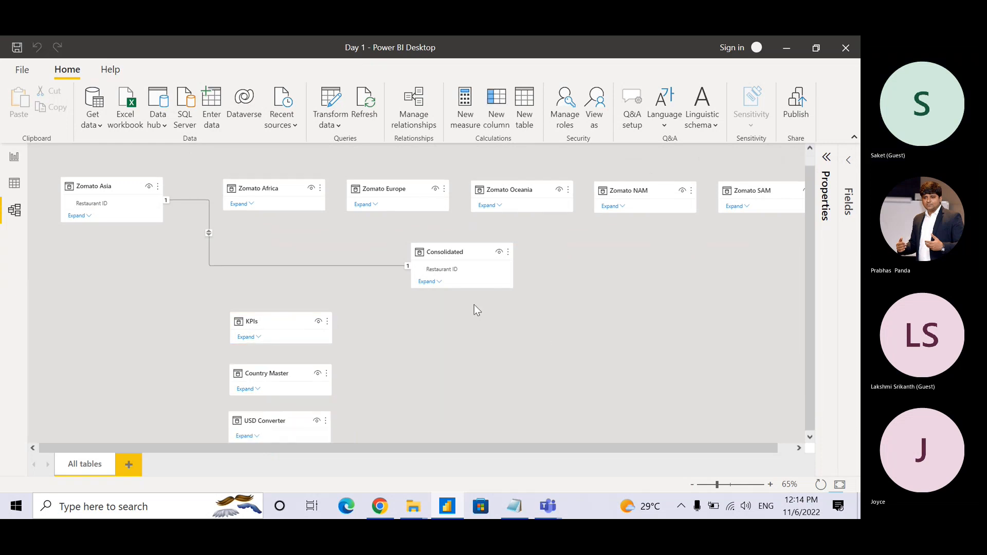
{"action": "left_click", "coordinate": [462, 257]}
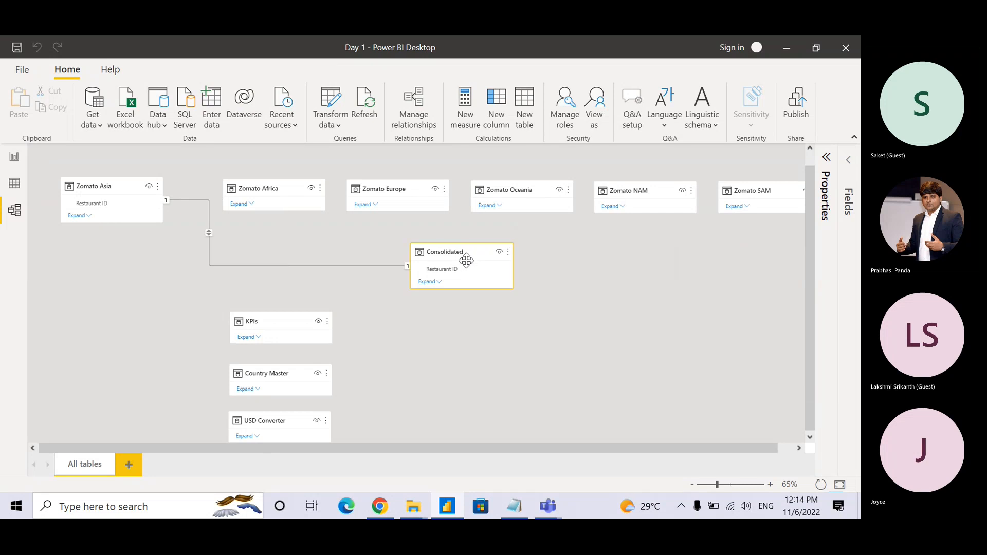
{"action": "left_click", "coordinate": [515, 298]}
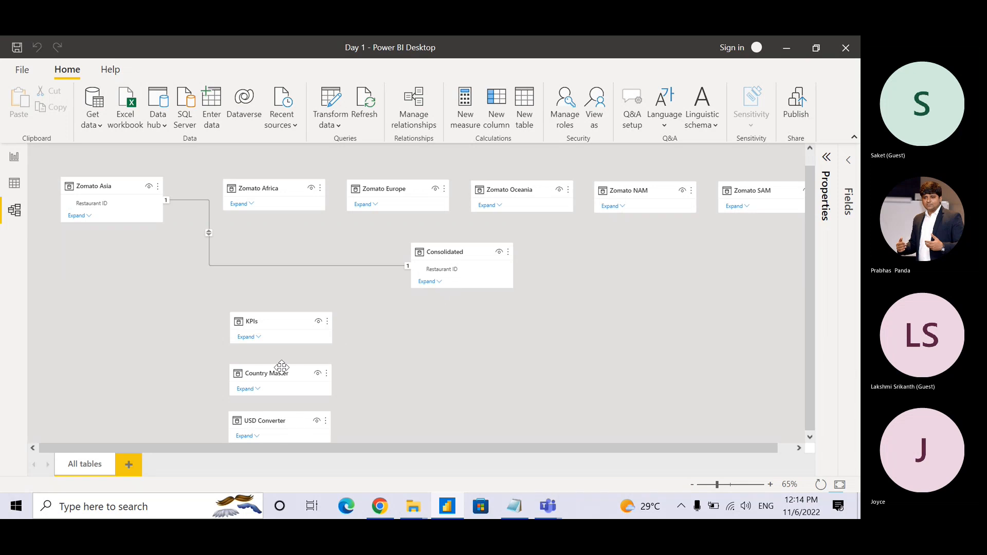
- Expand the field lists of the Country Master and Consolidated tables to expose Country Code in both
{"action": "mouse_move", "coordinate": [302, 379]}
{"action": "left_click", "coordinate": [252, 389]}
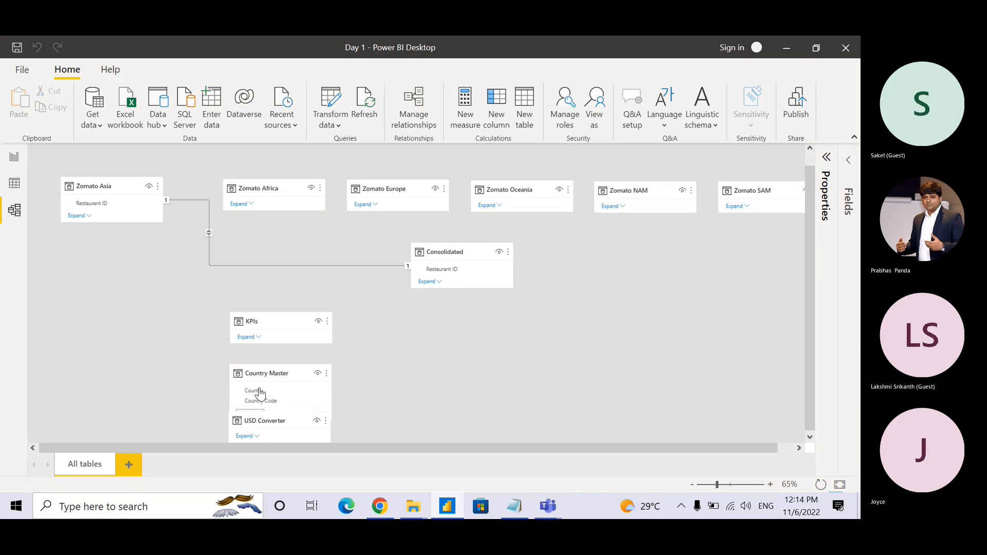
{"action": "left_click", "coordinate": [428, 282]}
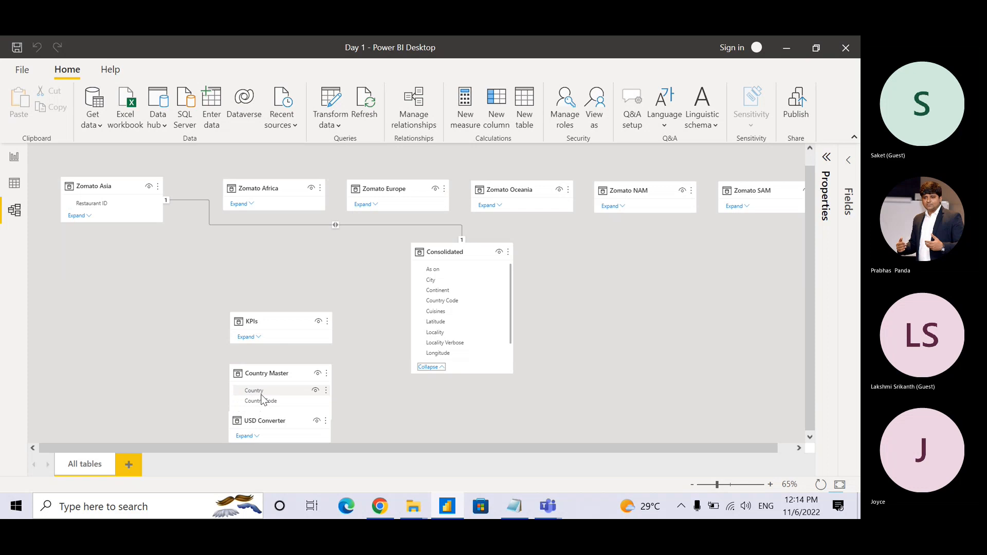
- Inspect the Country Code column in the Consolidated data, open the Country Master data, and return to the model diagram
{"action": "left_click", "coordinate": [24, 191]}
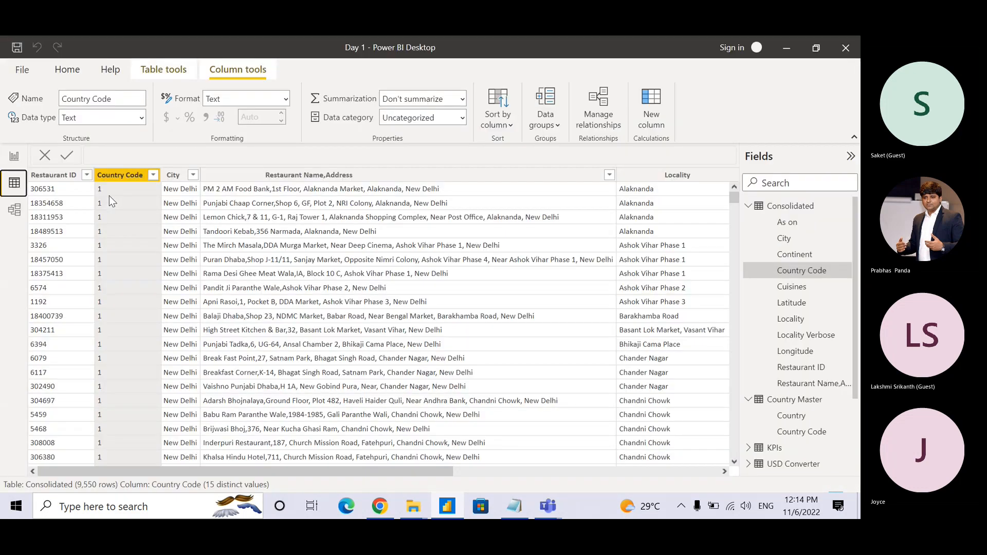
{"action": "left_click", "coordinate": [808, 403]}
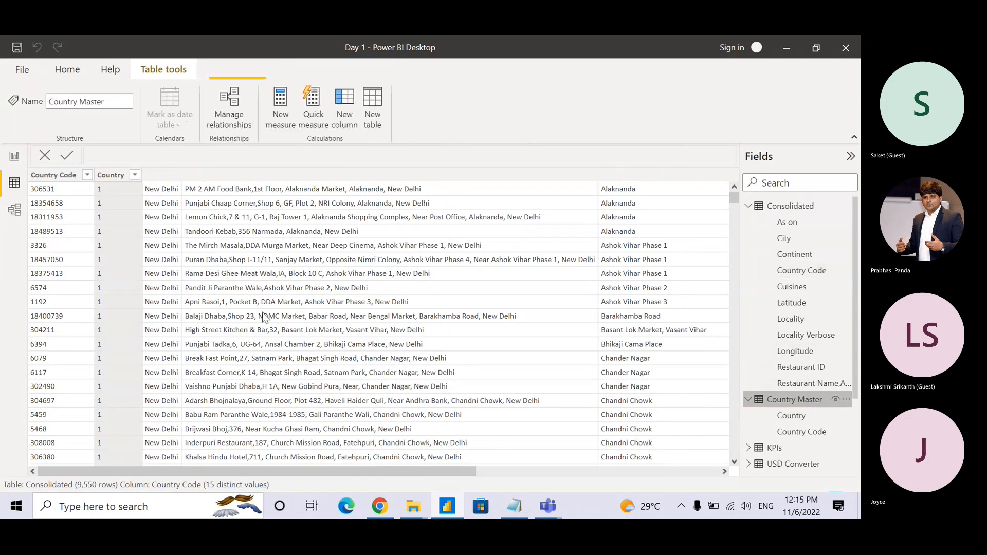
{"action": "left_click", "coordinate": [15, 212]}
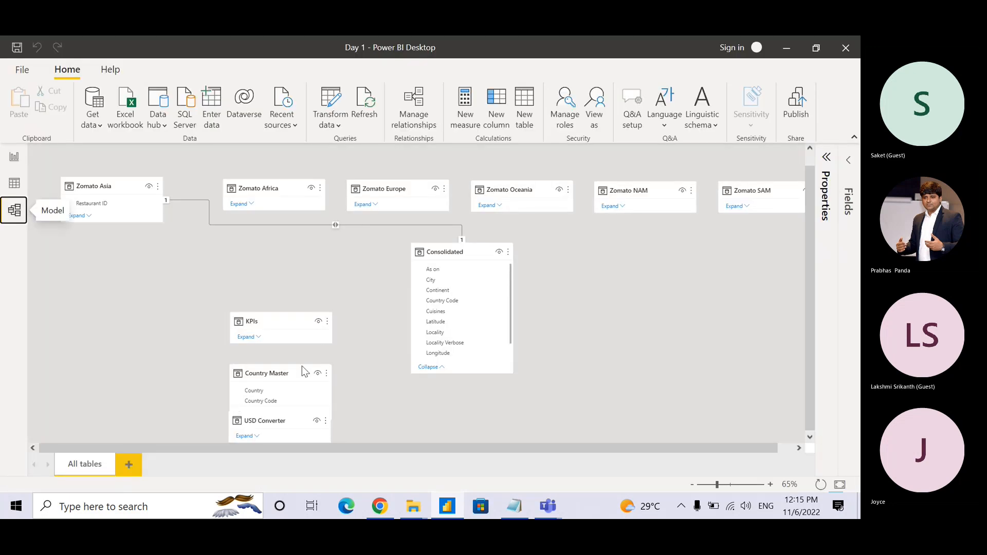
- Create a relationship from Country Code in Country Master to Country Code in Consolidated, and collapse the Consolidated table
{"action": "left_click", "coordinate": [277, 401]}
{"action": "left_click_drag", "start_coordinate": [276, 401], "coordinate": [449, 303]}
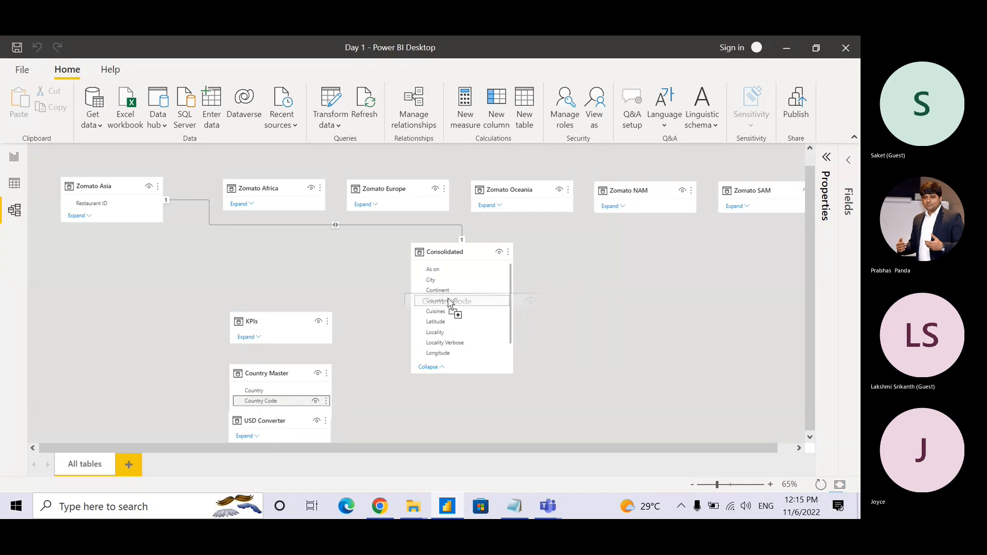
{"action": "left_click_drag", "start_coordinate": [449, 304], "coordinate": [450, 304]}
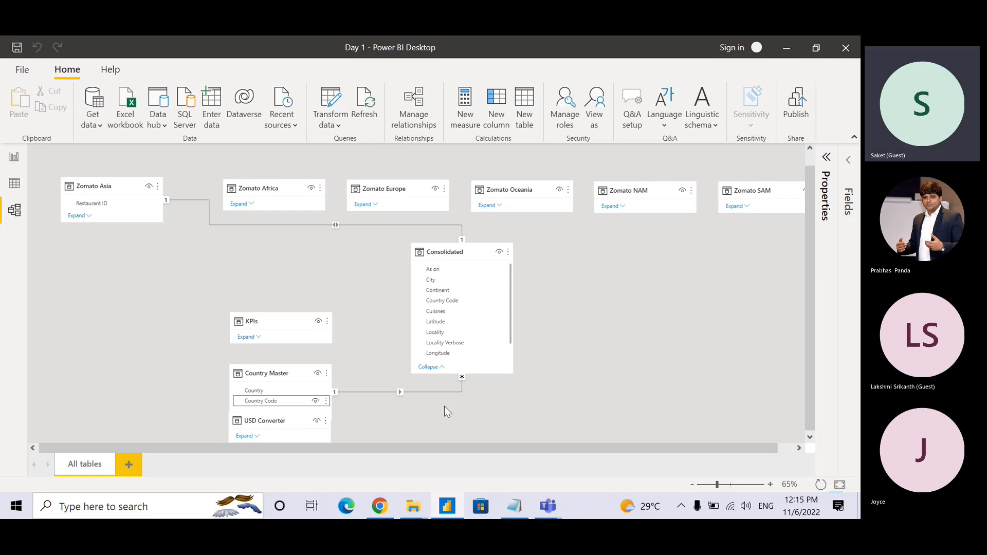
{"action": "left_click", "coordinate": [429, 368]}
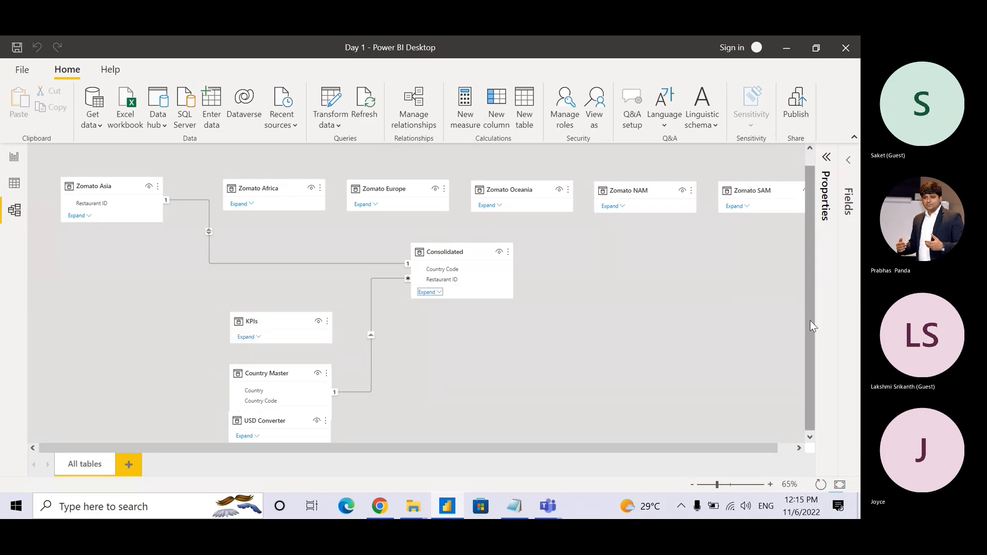
- Move Country Master slightly up between KPIs and USD Converter, and collapse its field list
{"action": "left_click_drag", "start_coordinate": [810, 322], "coordinate": [810, 323]}
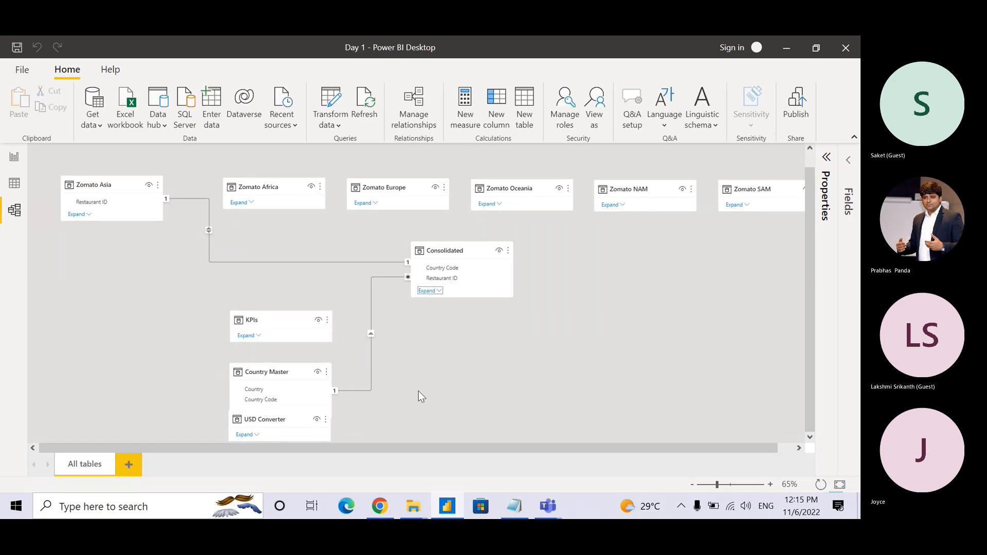
{"action": "left_click", "coordinate": [286, 369]}
{"action": "left_click_drag", "start_coordinate": [286, 369], "coordinate": [282, 361]}
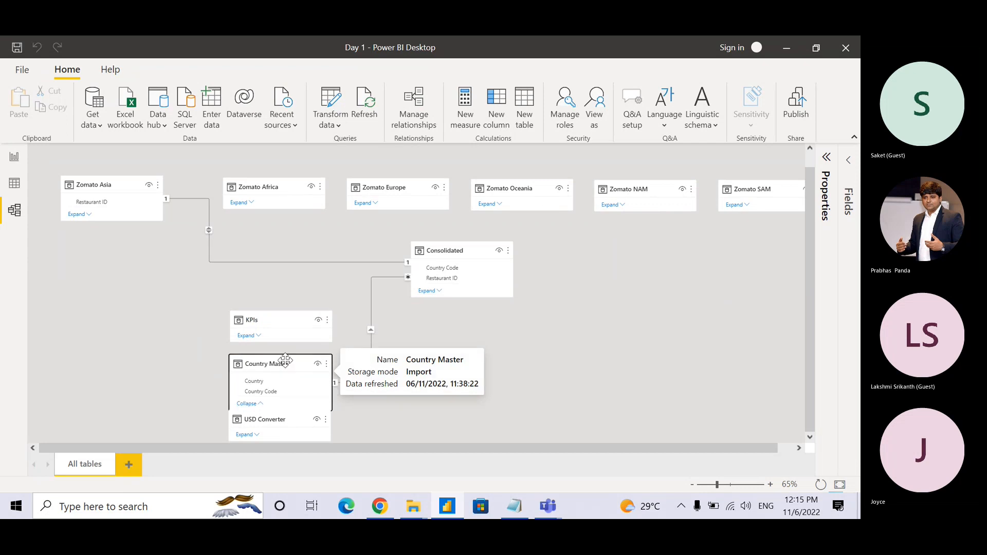
{"action": "left_click", "coordinate": [257, 404]}
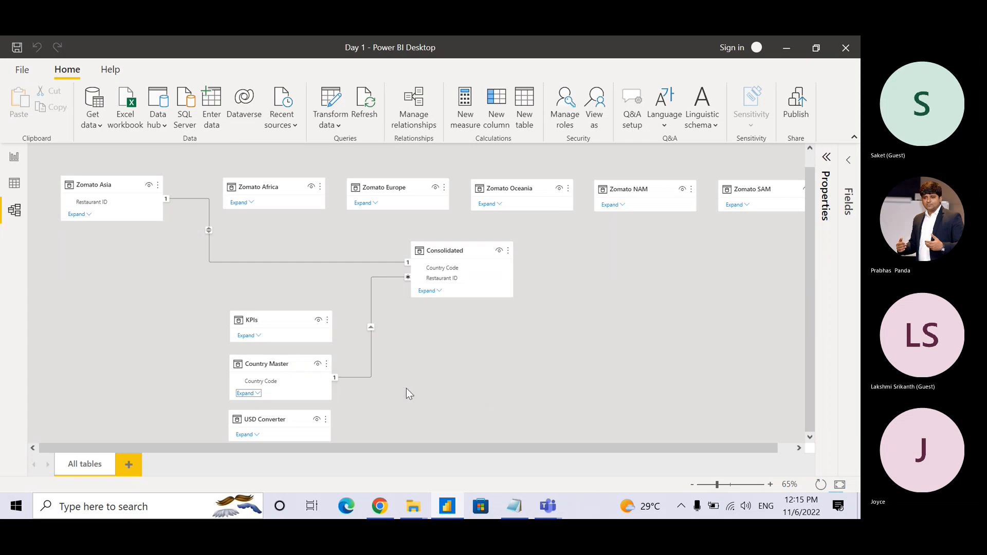
{"action": "left_click", "coordinate": [430, 398]}
- Review the model's existing relationships in Manage relationships, moving the dialog to see the diagram, and close it
{"action": "left_click", "coordinate": [407, 126]}
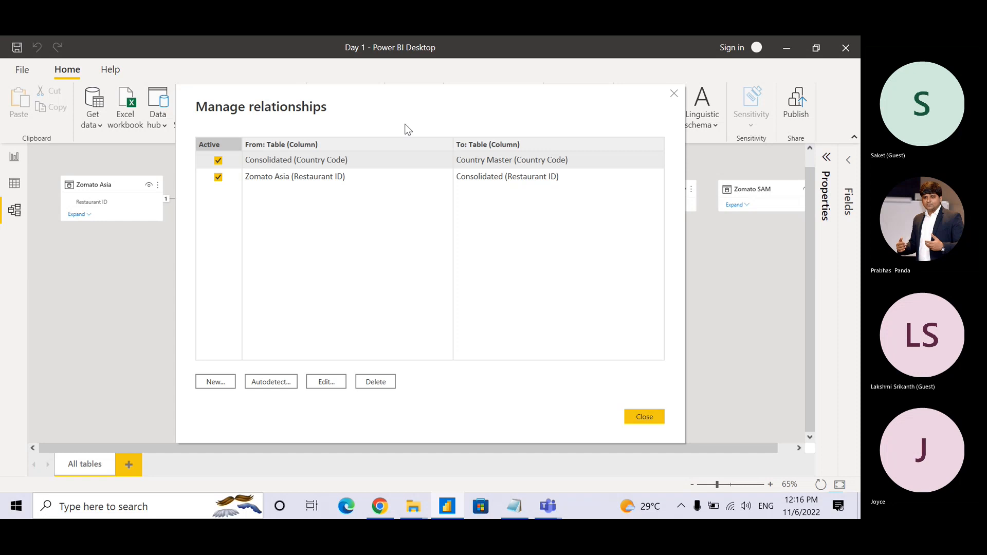
{"action": "key", "text": "ctrl"}
{"action": "key", "text": "ctrl"}
{"action": "key", "text": "ctrl"}
{"action": "key", "text": "ctrl"}
{"action": "key", "text": "ctrl"}
{"action": "left_click_drag", "start_coordinate": [436, 103], "coordinate": [575, 131]}
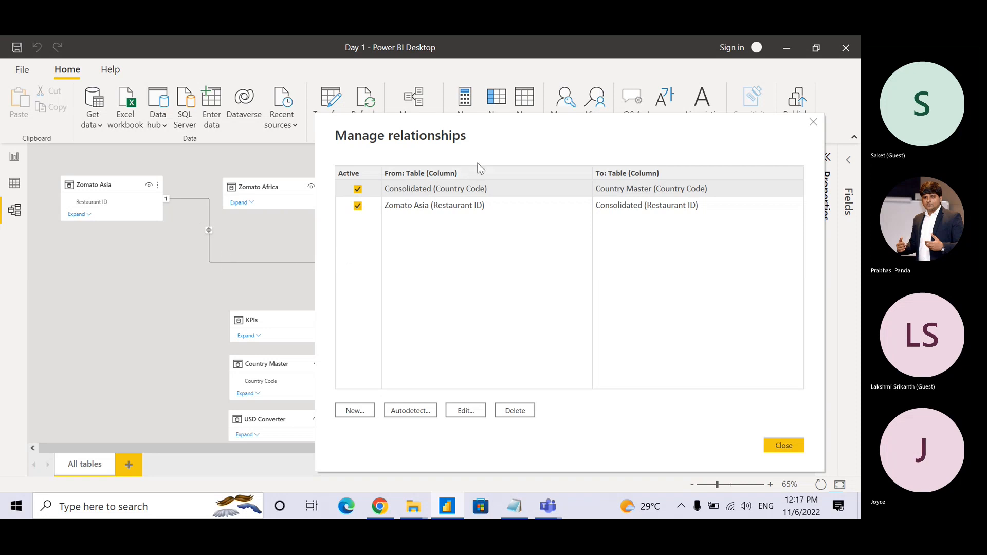
{"action": "left_click_drag", "start_coordinate": [535, 135], "coordinate": [350, 155]}
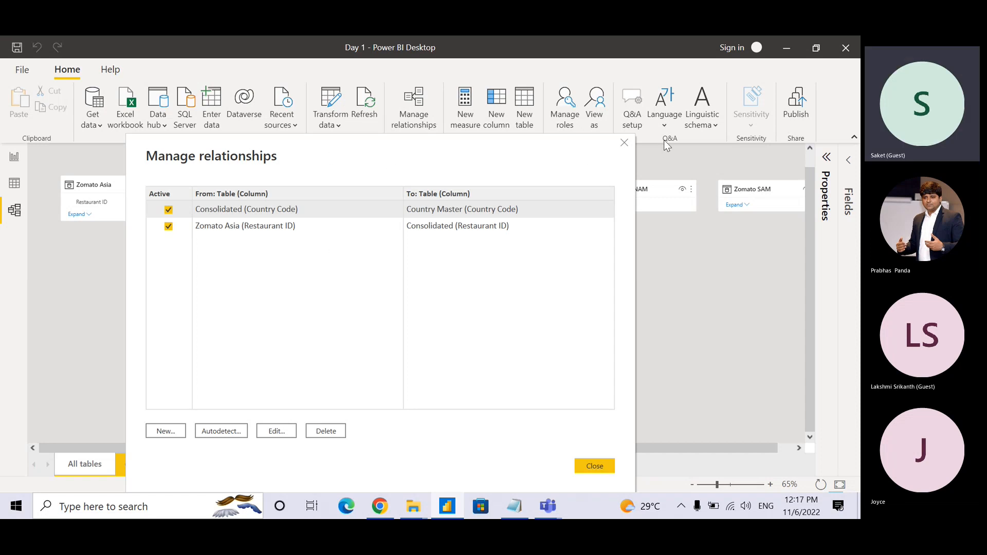
{"action": "left_click", "coordinate": [624, 143]}
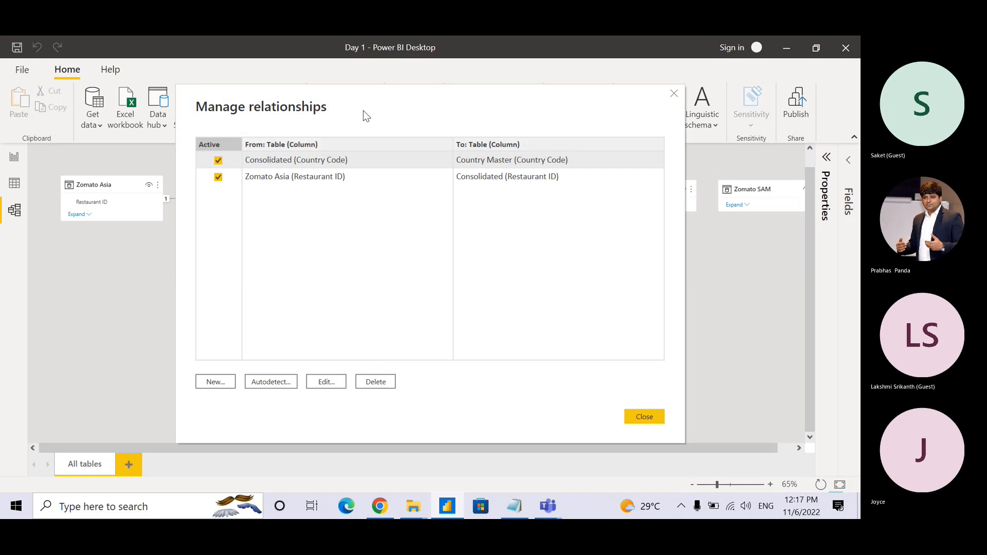
- Shift the Manage relationships dialog aside to compare its list with the Zomato Asia, KPIs and Country Master tables
{"action": "left_click_drag", "start_coordinate": [367, 116], "coordinate": [479, 146]}
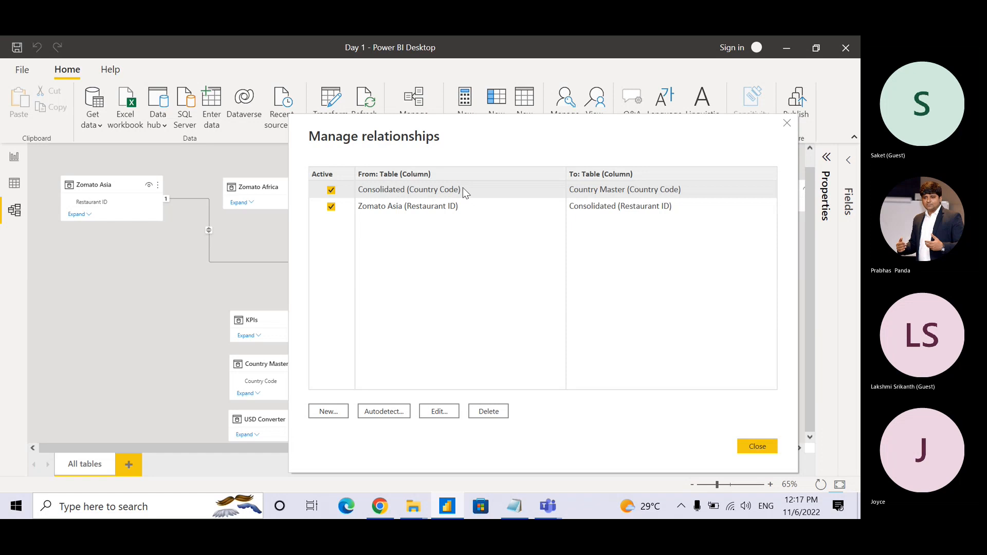
{"action": "left_click_drag", "start_coordinate": [473, 125], "coordinate": [314, 129]}
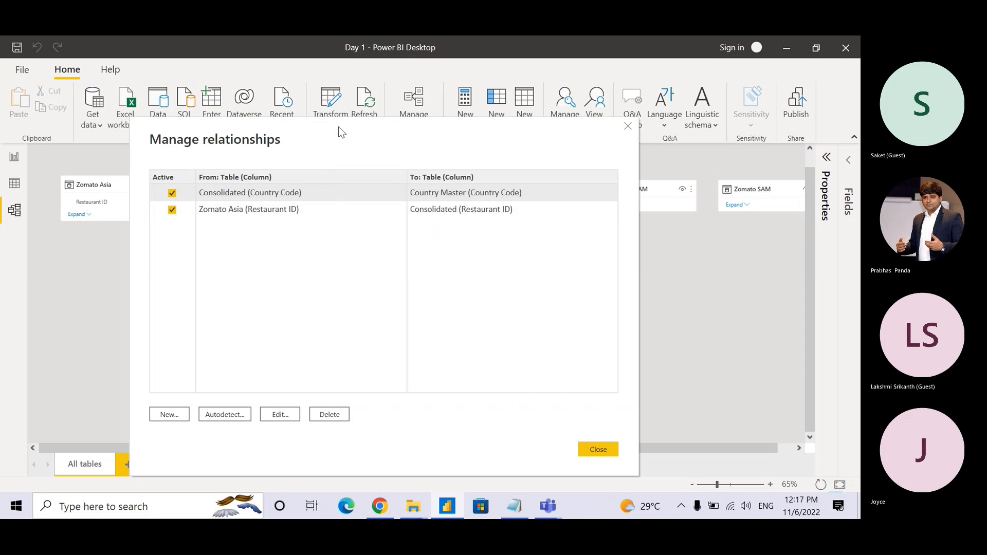
{"action": "left_click_drag", "start_coordinate": [353, 132], "coordinate": [576, 111]}
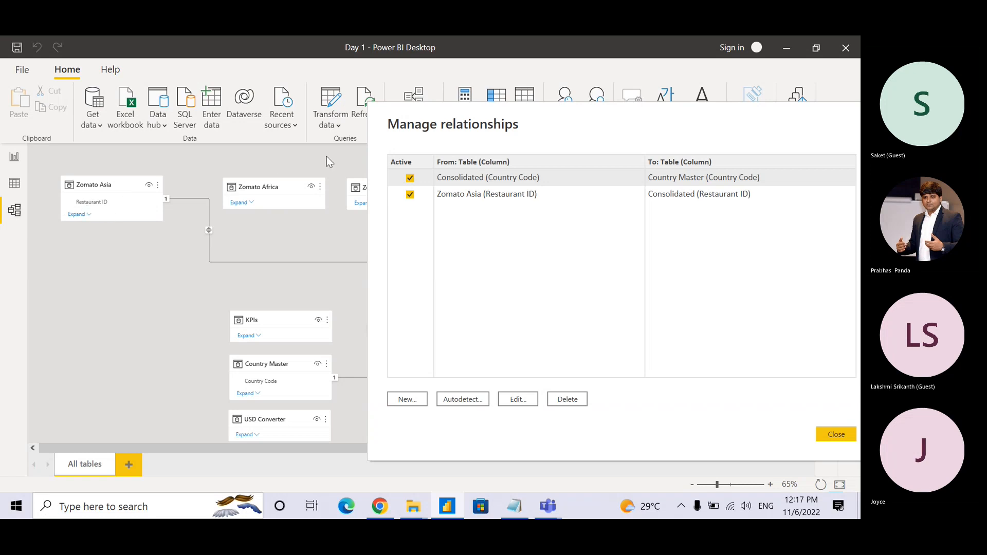
- Start a new relationship in Manage relationships with Zomato Africa as the first table and Consolidated as the second
{"action": "left_click_drag", "start_coordinate": [490, 125], "coordinate": [297, 127]}
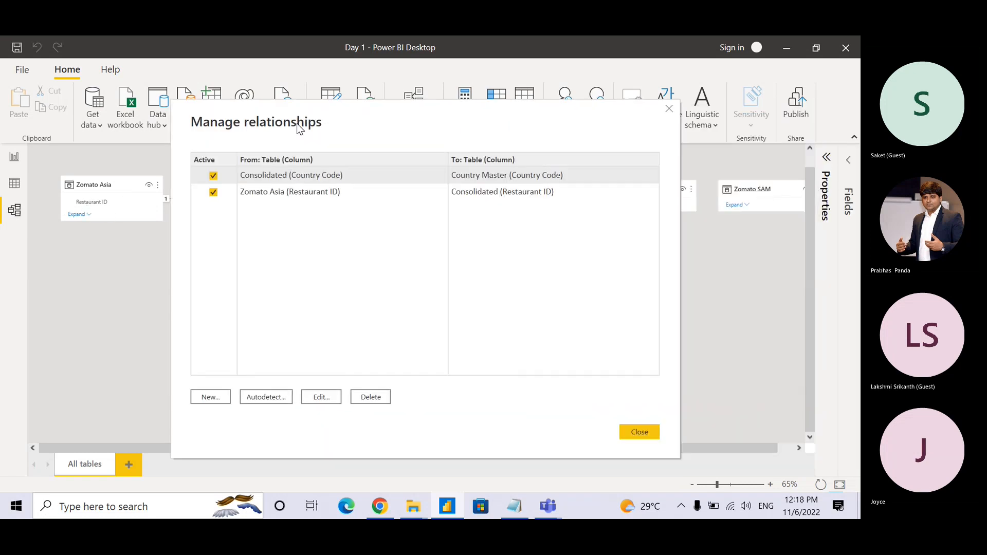
{"action": "left_click_drag", "start_coordinate": [446, 132], "coordinate": [472, 135]}
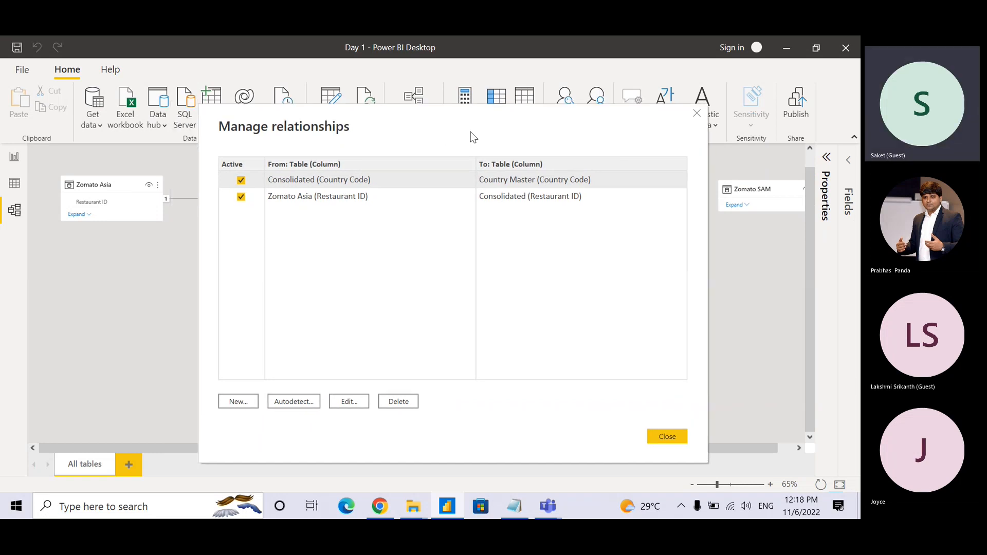
{"action": "left_click", "coordinate": [233, 400]}
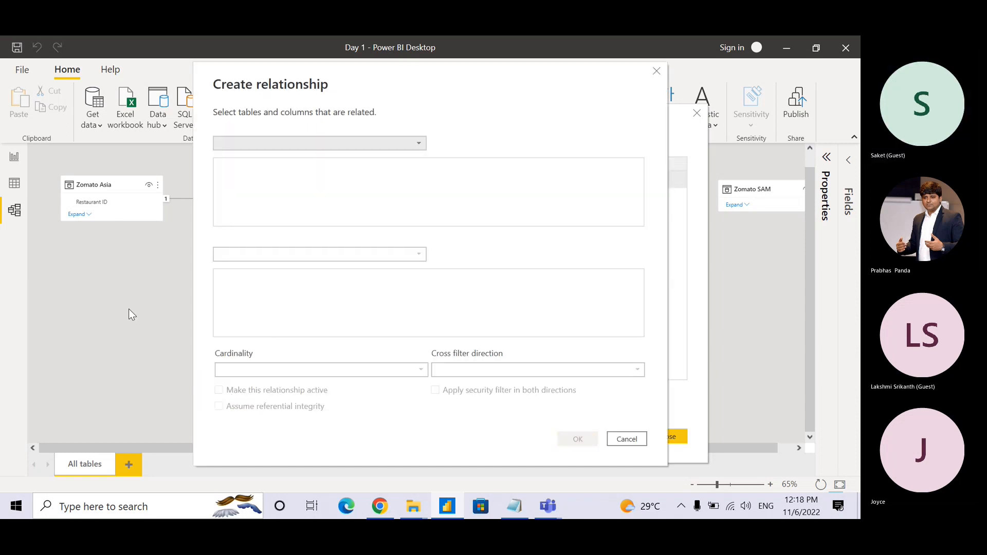
{"action": "left_click", "coordinate": [295, 140]}
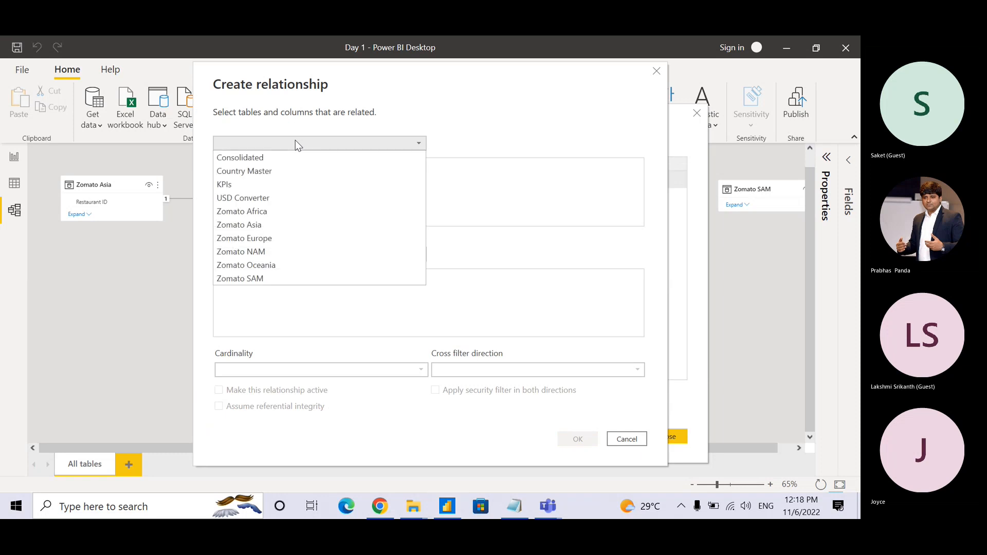
{"action": "left_click", "coordinate": [282, 216]}
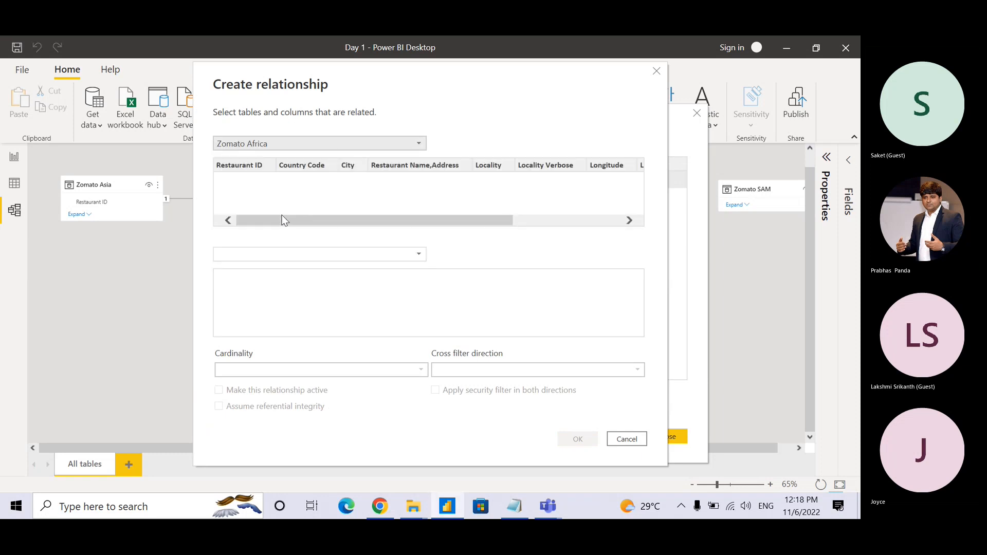
{"action": "left_click", "coordinate": [253, 254]}
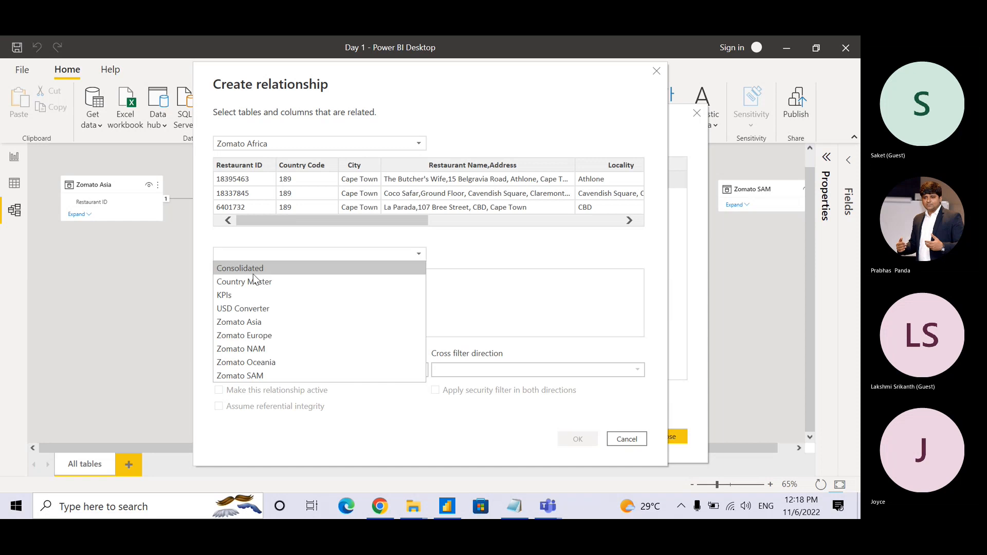
{"action": "left_click", "coordinate": [253, 274]}
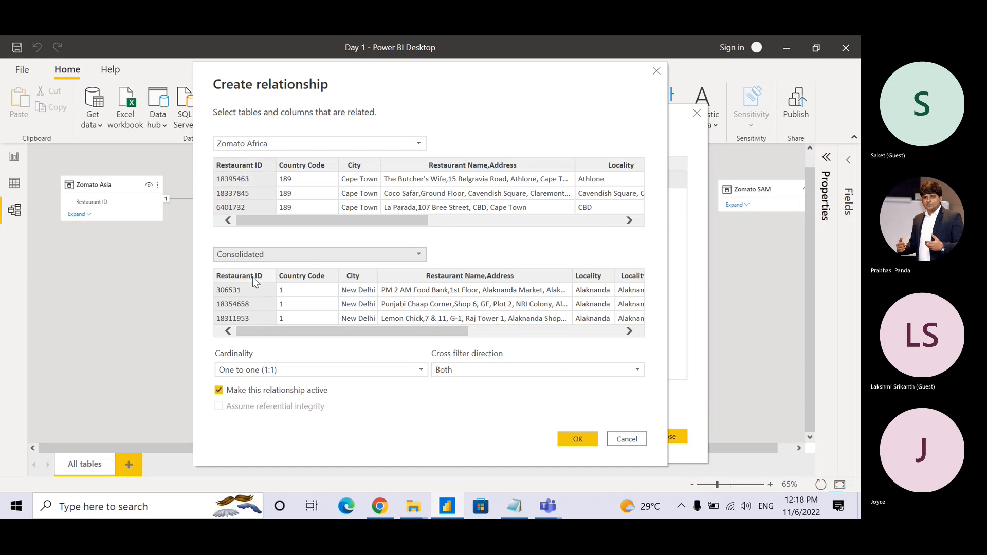
- Match Zomato Africa and Consolidated on Restaurant ID with one-to-one cardinality and cross filtering in both directions, and create the active relationship
{"action": "left_click", "coordinate": [255, 166]}
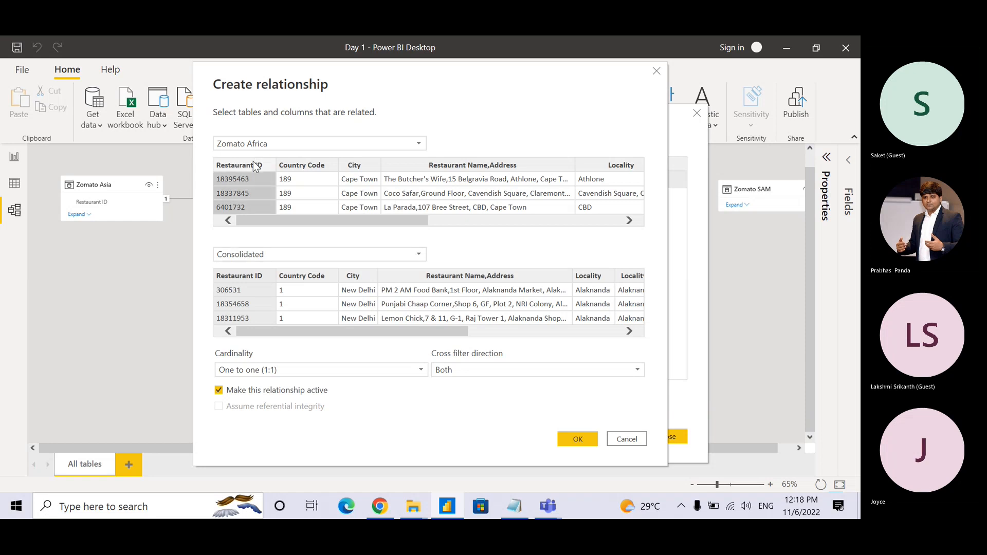
{"action": "left_click", "coordinate": [243, 278]}
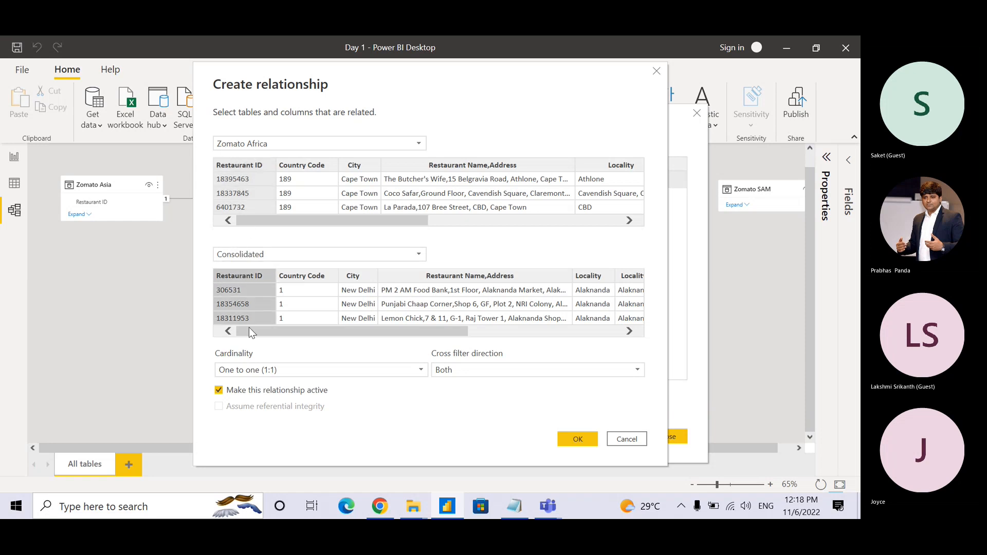
{"action": "key", "text": "ctrl"}
{"action": "key", "text": "ctrl"}
{"action": "key", "text": "ctrl"}
{"action": "key", "text": "ctrl"}
{"action": "key", "text": "ctrl"}
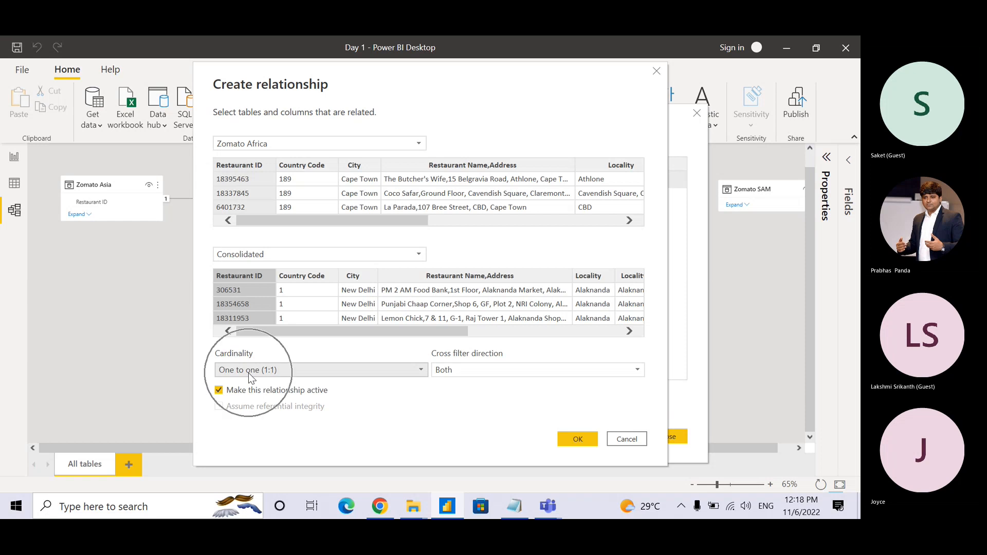
{"action": "key", "text": "ctrl"}
{"action": "key", "text": "ctrl"}
{"action": "left_click", "coordinate": [569, 434]}
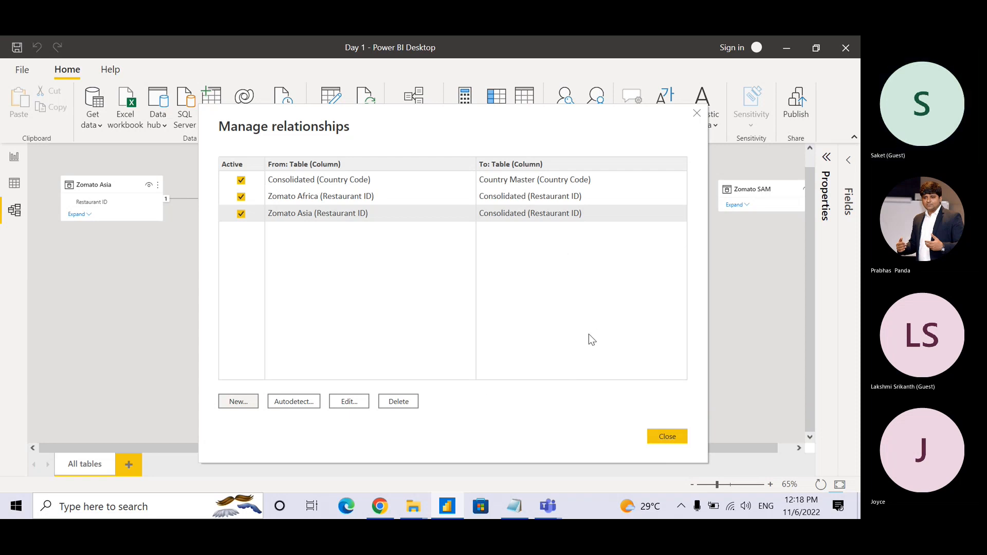
- Close Manage relationships, and expand and collapse Zomato Africa in the diagram so its compact card lists the related field
{"action": "left_click", "coordinate": [655, 440]}
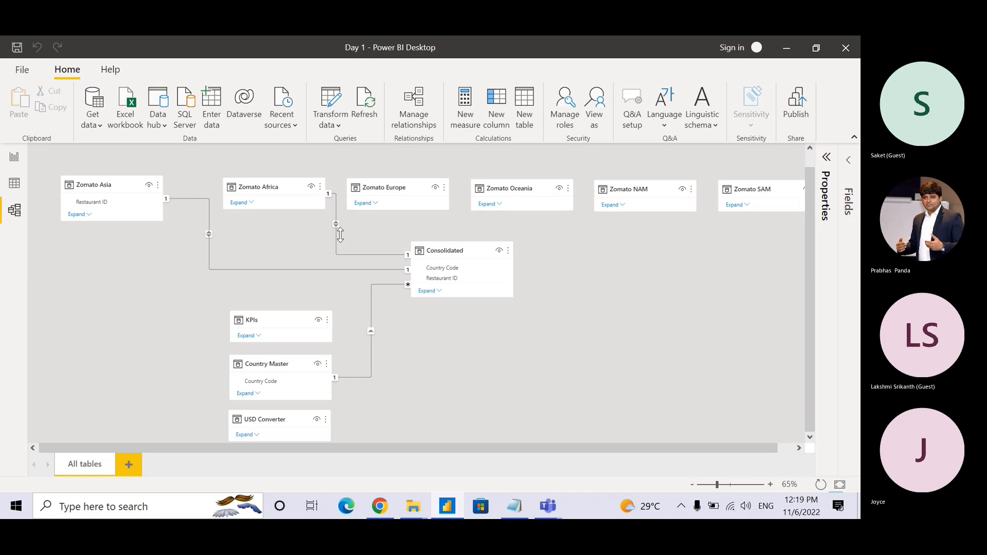
{"action": "left_click", "coordinate": [251, 206]}
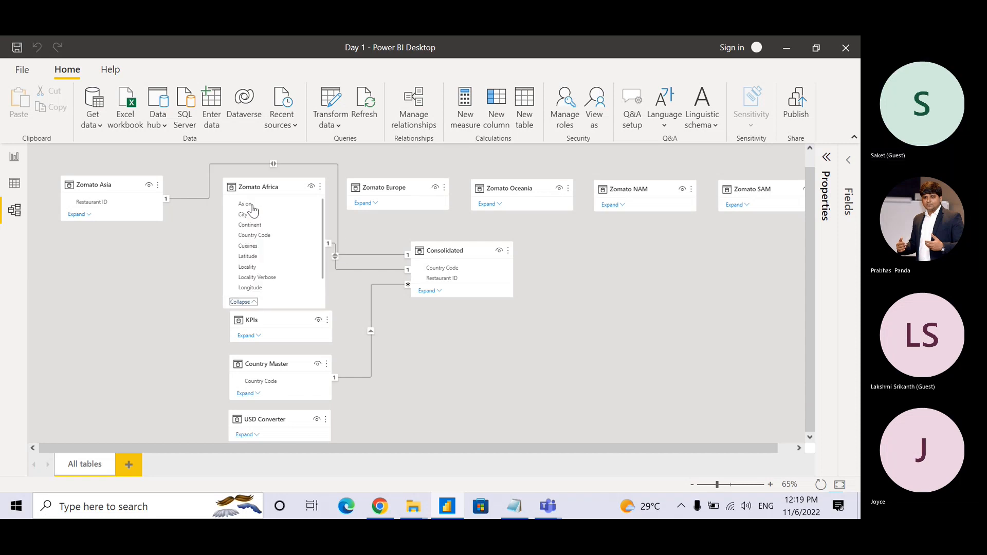
{"action": "left_click", "coordinate": [248, 304]}
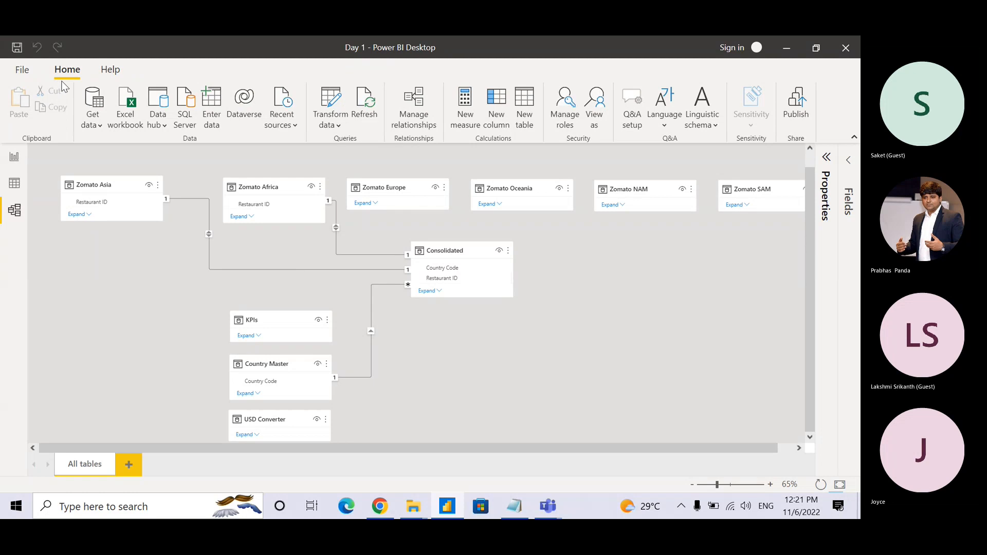
- Open the Power Query Editor from the model view and look over the source types available for a new query
{"action": "left_click", "coordinate": [64, 86]}
{"action": "left_click", "coordinate": [335, 138]}
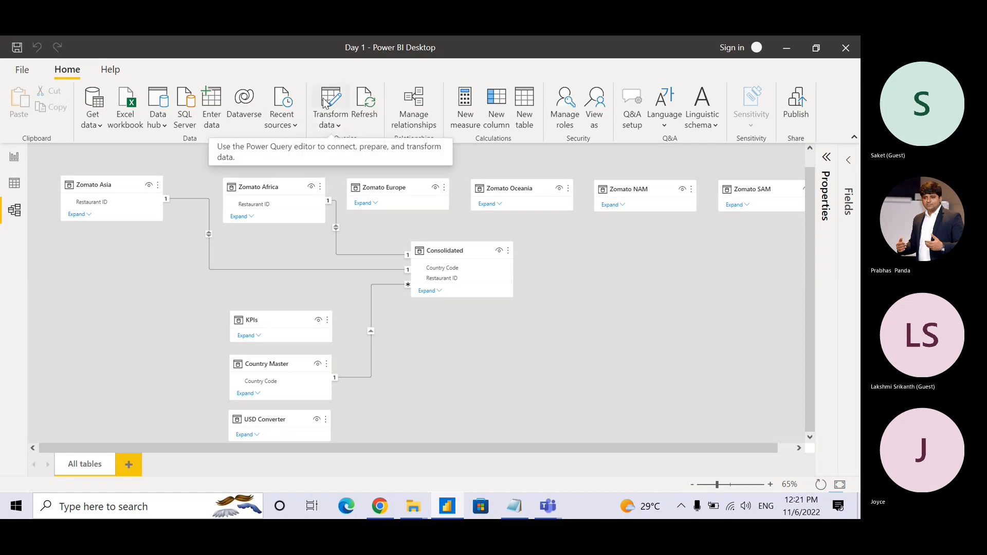
{"action": "left_click", "coordinate": [325, 103]}
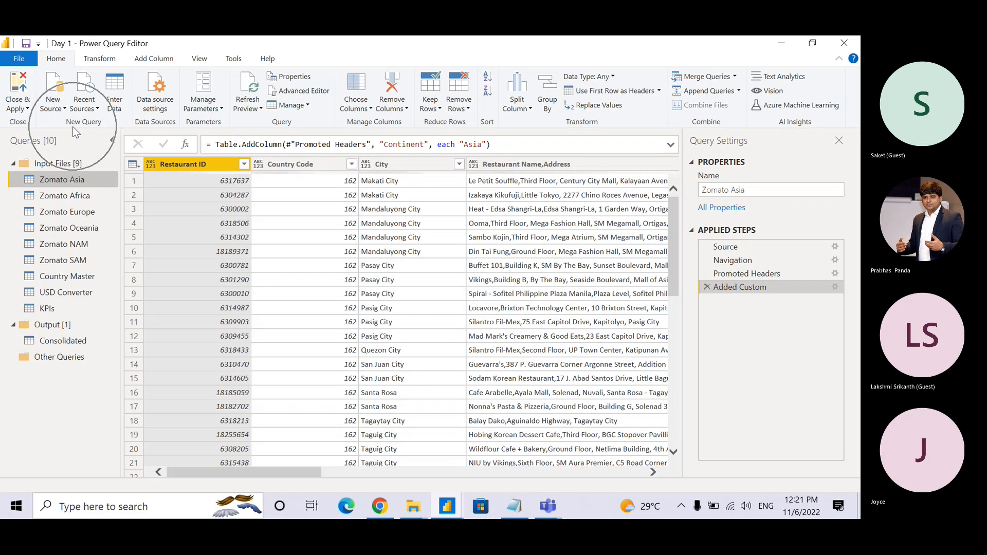
{"action": "left_click", "coordinate": [53, 106]}
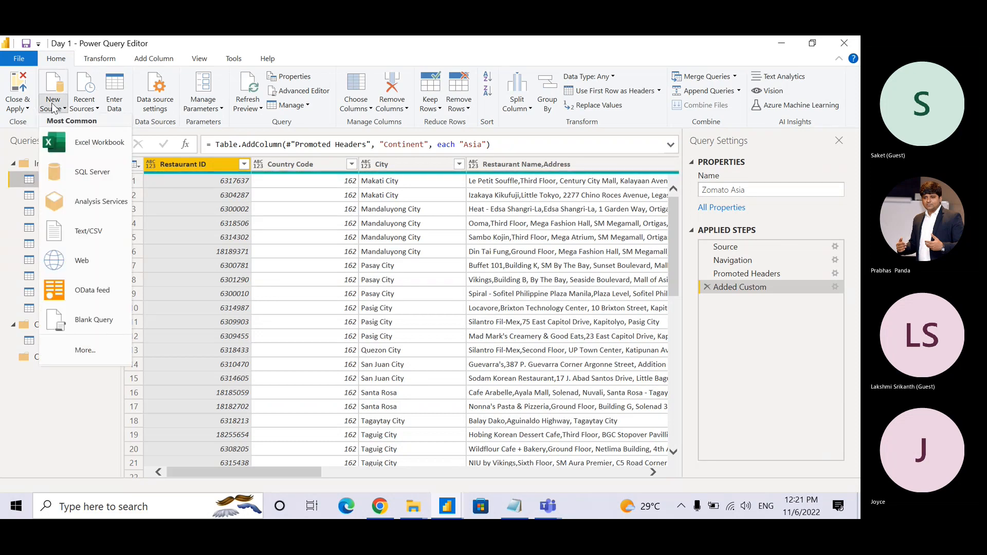
{"action": "left_click", "coordinate": [105, 328]}
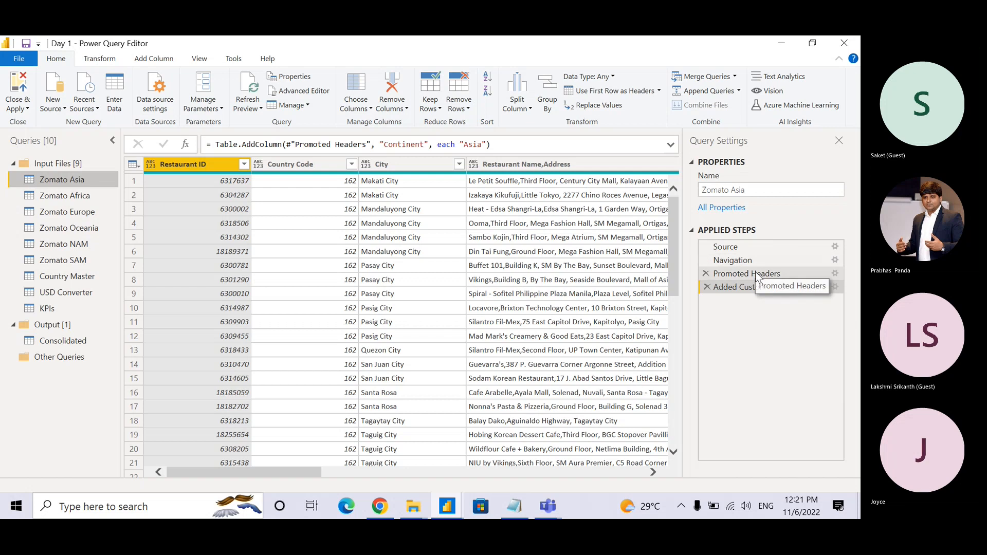
- Review Zomato Asia's applied steps, its As on and Continent columns, and the editor's layout and data preview options
{"action": "key", "text": "ctrl"}
{"action": "key", "text": "ctrl"}
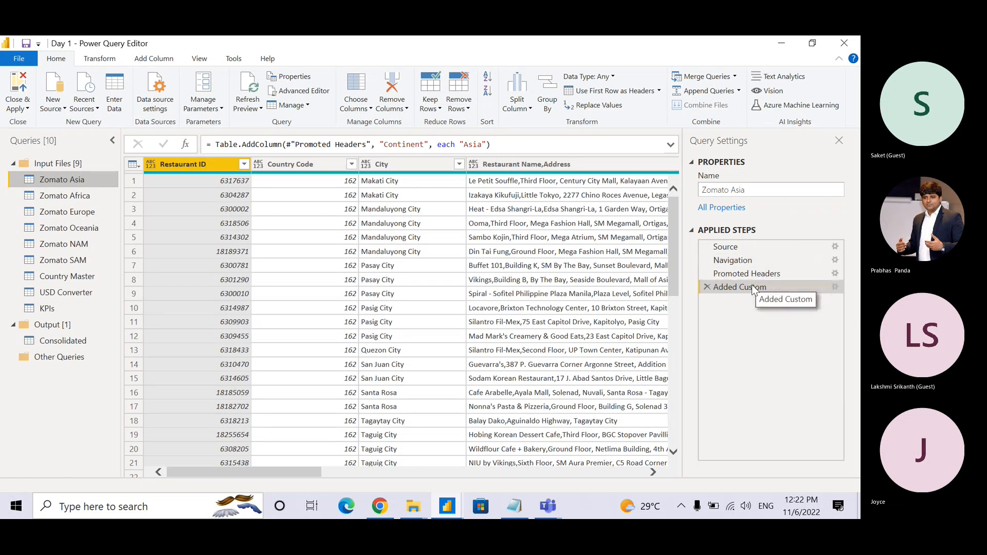
{"action": "key", "text": "ctrl"}
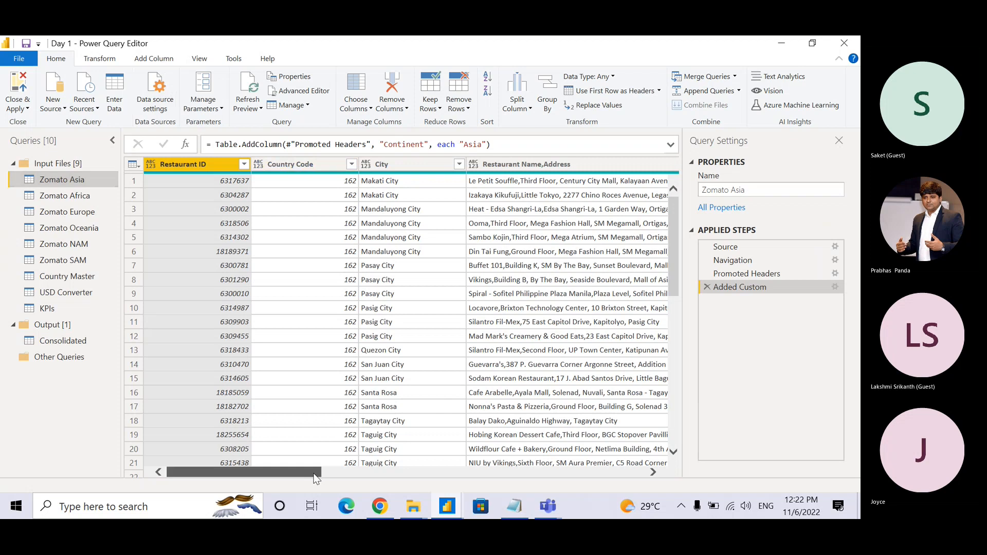
{"action": "left_click_drag", "start_coordinate": [318, 472], "coordinate": [725, 446]}
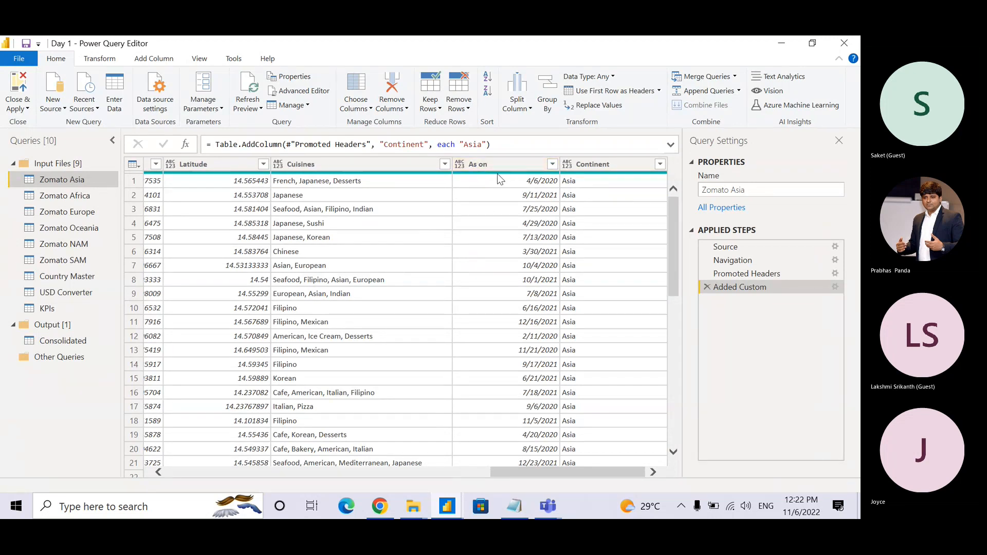
{"action": "mouse_move", "coordinate": [516, 178]}
{"action": "mouse_move", "coordinate": [477, 174]}
{"action": "mouse_move", "coordinate": [235, 173]}
{"action": "left_click", "coordinate": [200, 58]}
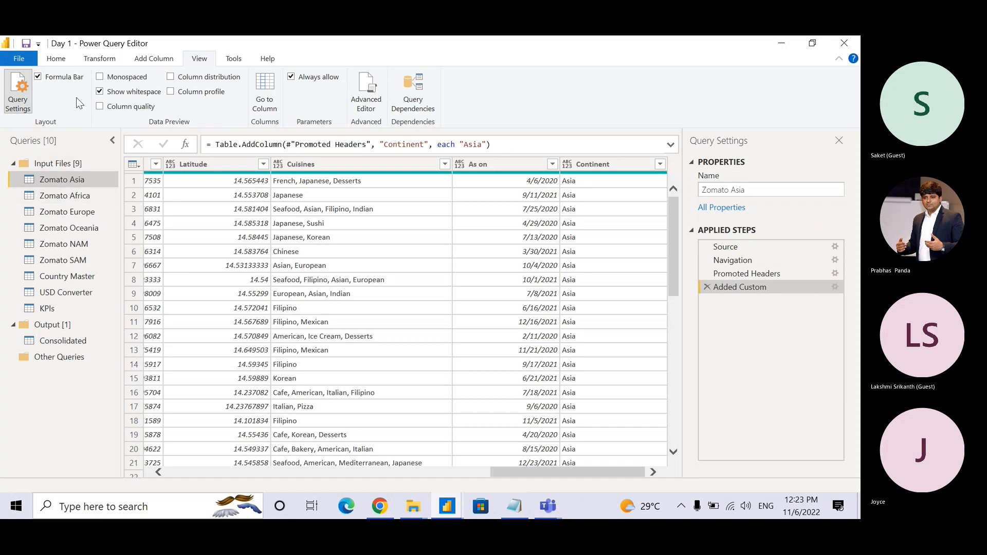
{"action": "left_click", "coordinate": [64, 62]}
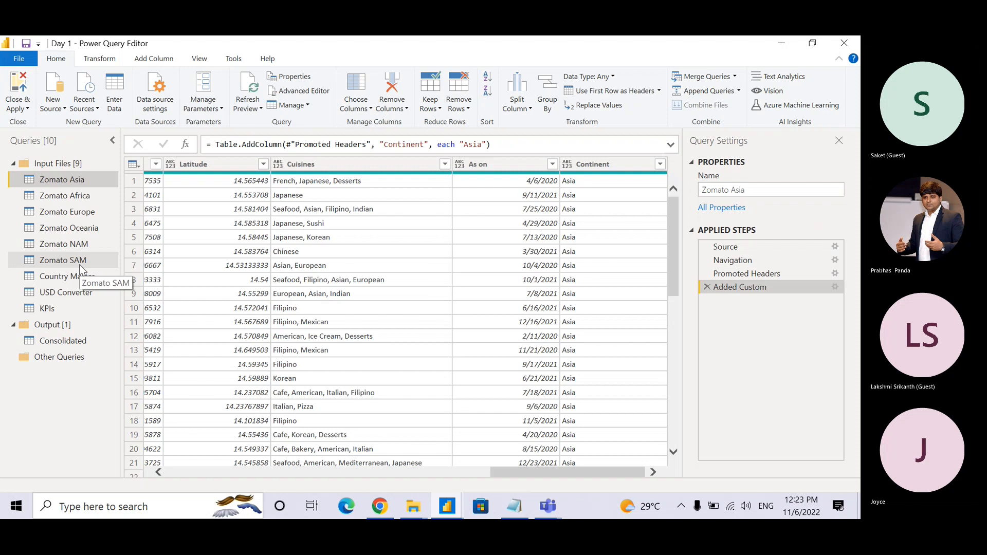
- Review the Consolidated query, the append query options and the data types available for its Restaurant ID column
{"action": "left_click", "coordinate": [78, 342]}
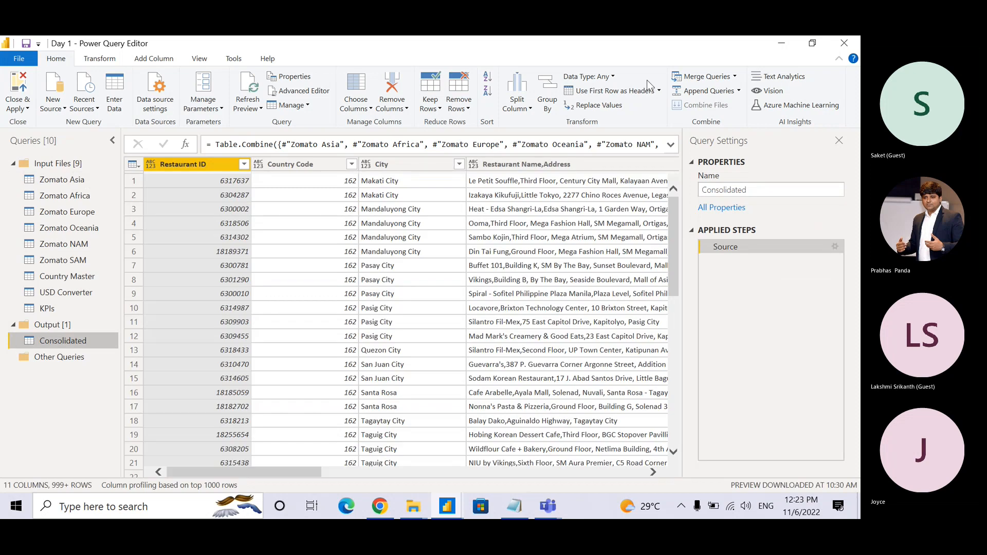
{"action": "left_click", "coordinate": [739, 91]}
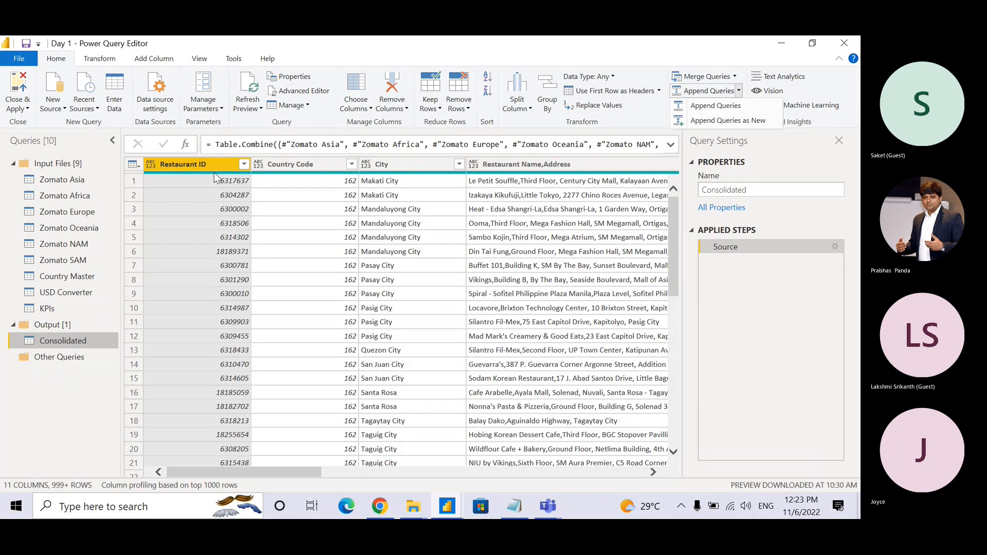
{"action": "left_click", "coordinate": [154, 170]}
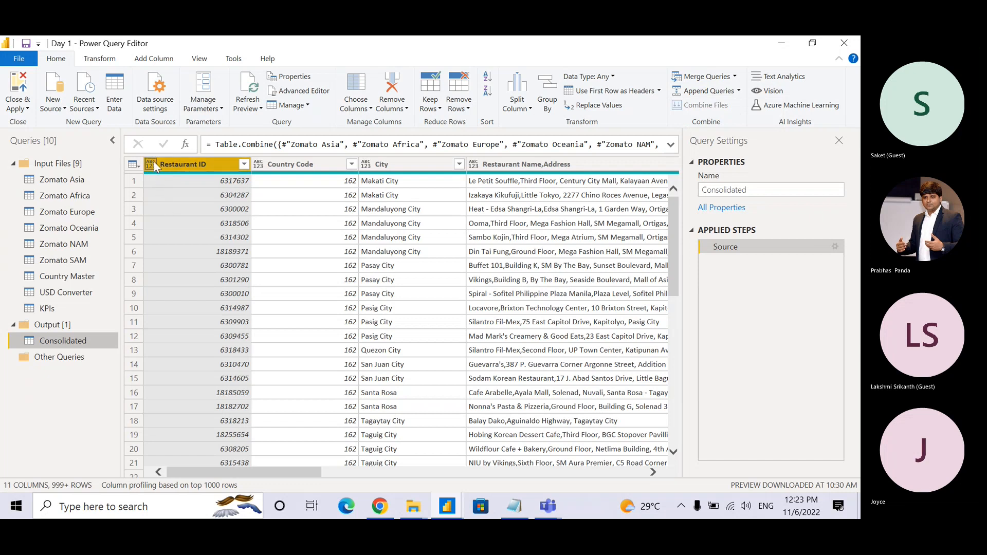
{"action": "left_click", "coordinate": [152, 164]}
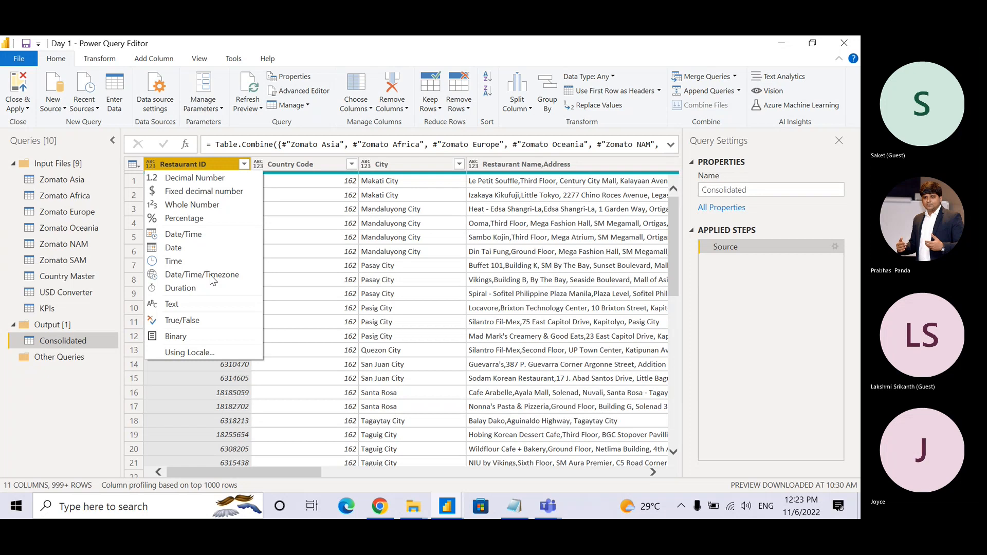
{"action": "left_click", "coordinate": [298, 166]}
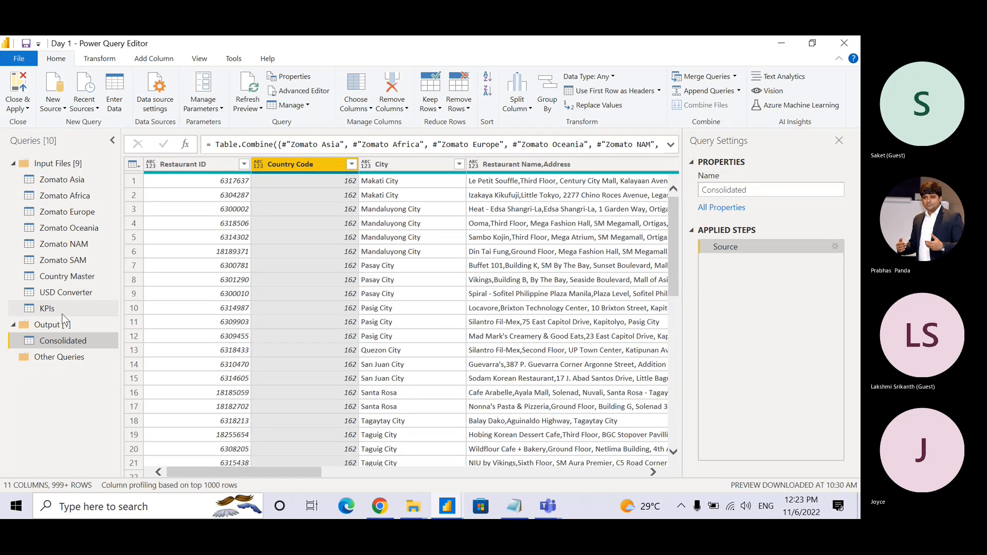
- Look through the Country Master, USD Converter and KPIs queries, returning to Country Master
{"action": "left_click", "coordinate": [66, 279]}
{"action": "left_click", "coordinate": [66, 287]}
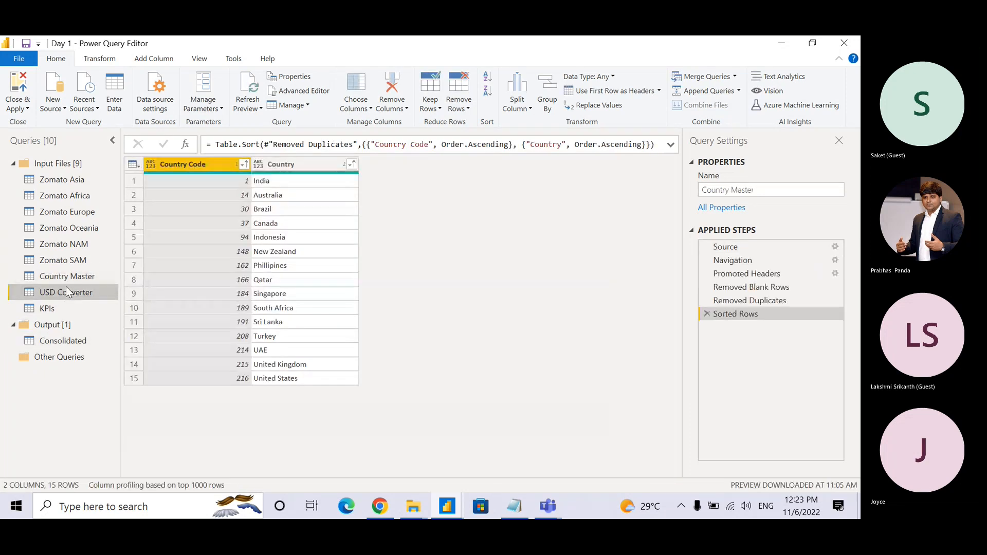
{"action": "left_click", "coordinate": [60, 306]}
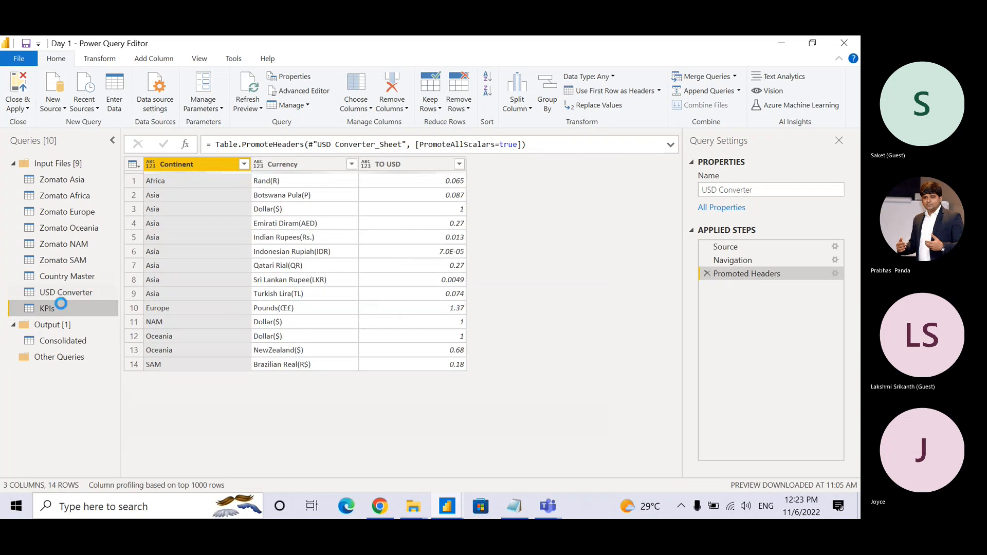
{"action": "left_click", "coordinate": [75, 282]}
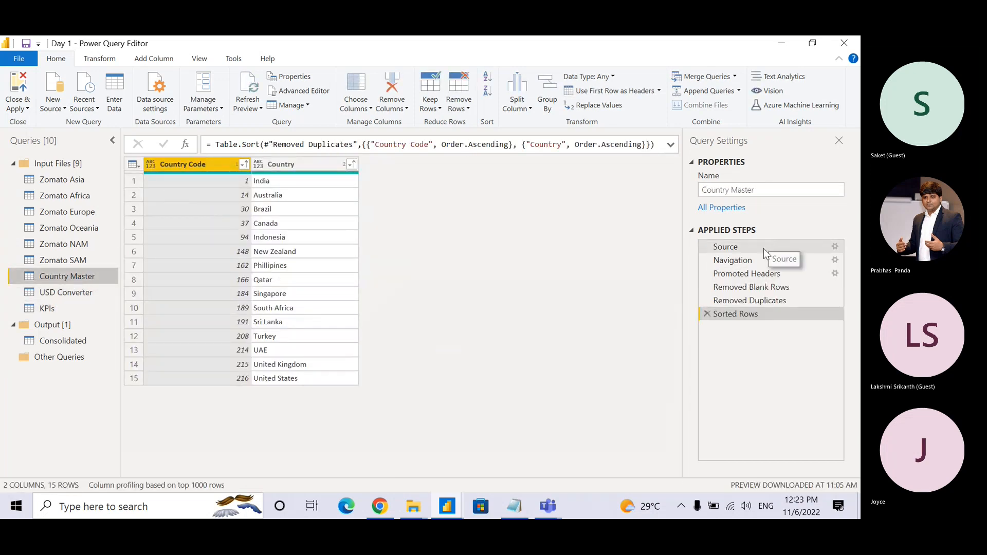
- View Country Master at its Promoted Headers step, select the Country Code and Country columns, and review the row removal options
{"action": "left_click", "coordinate": [756, 272]}
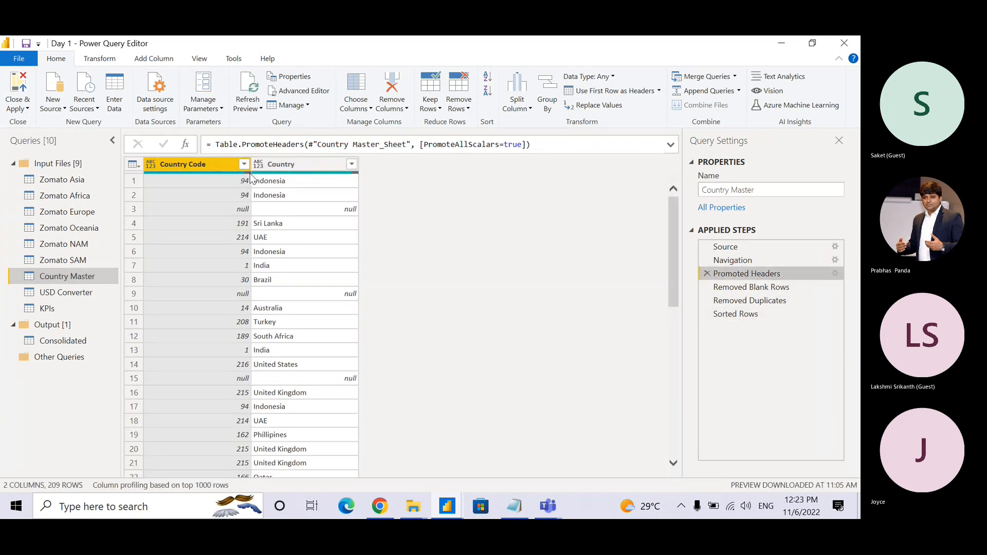
{"action": "mouse_move", "coordinate": [249, 173]}
{"action": "left_click", "coordinate": [303, 195], "text": "ctrl"}
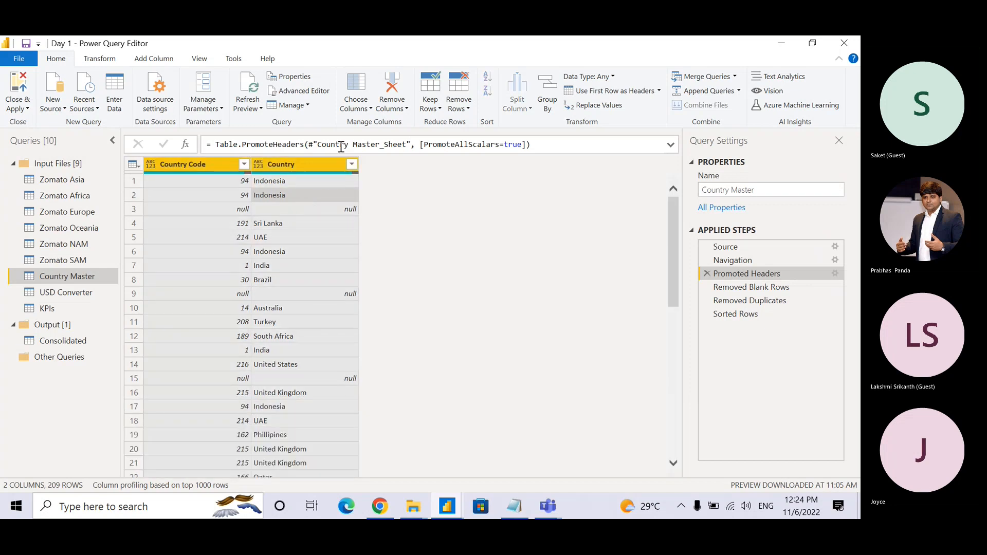
{"action": "left_click", "coordinate": [459, 111]}
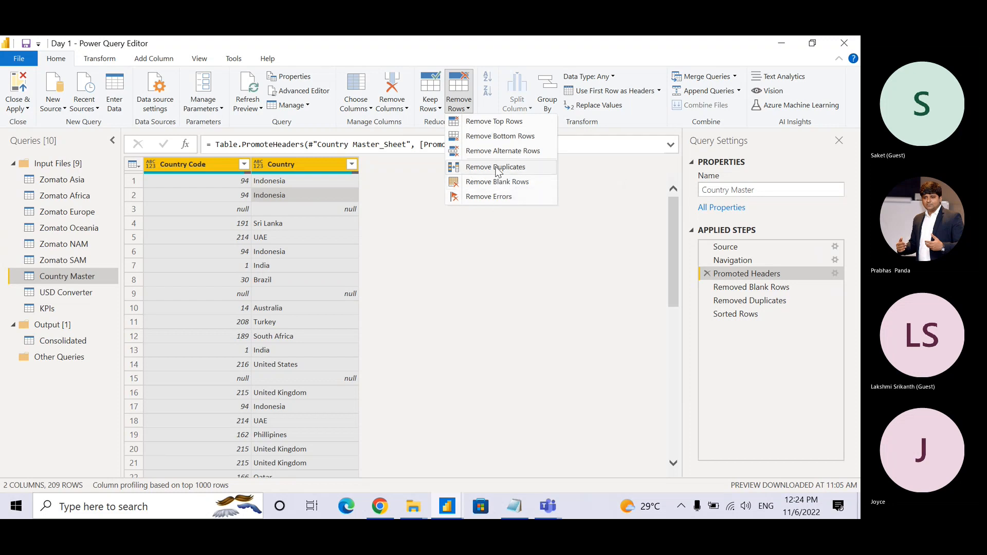
{"action": "left_click", "coordinate": [488, 246]}
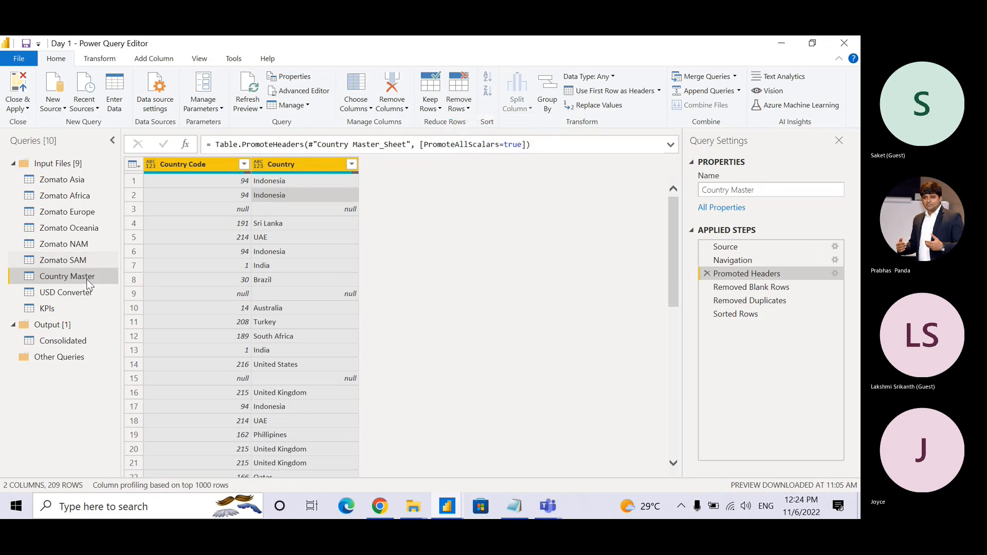
- Look through the USD Converter, KPIs and Consolidated queries, and close the query editor with its changes applied
{"action": "left_click", "coordinate": [78, 293]}
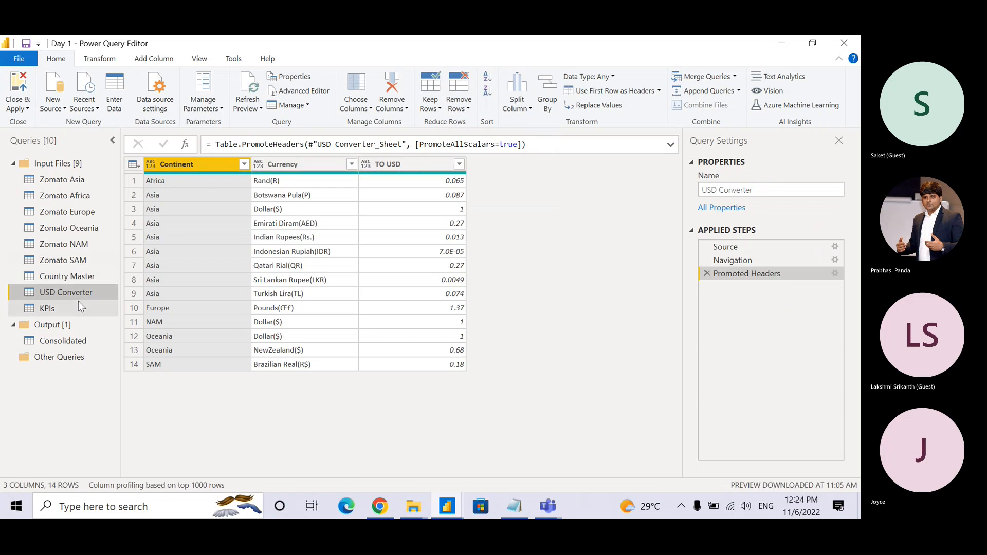
{"action": "left_click", "coordinate": [78, 301]}
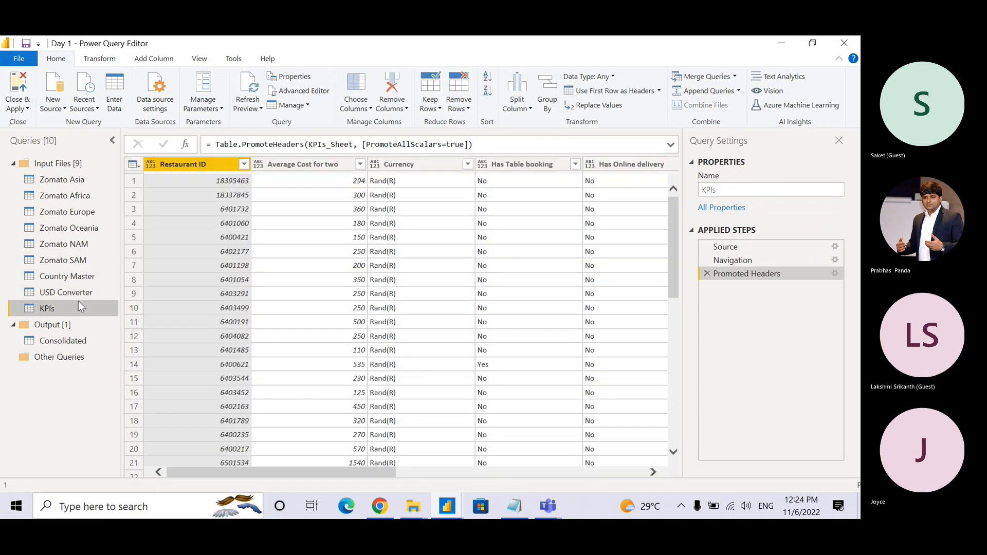
{"action": "left_click", "coordinate": [85, 342]}
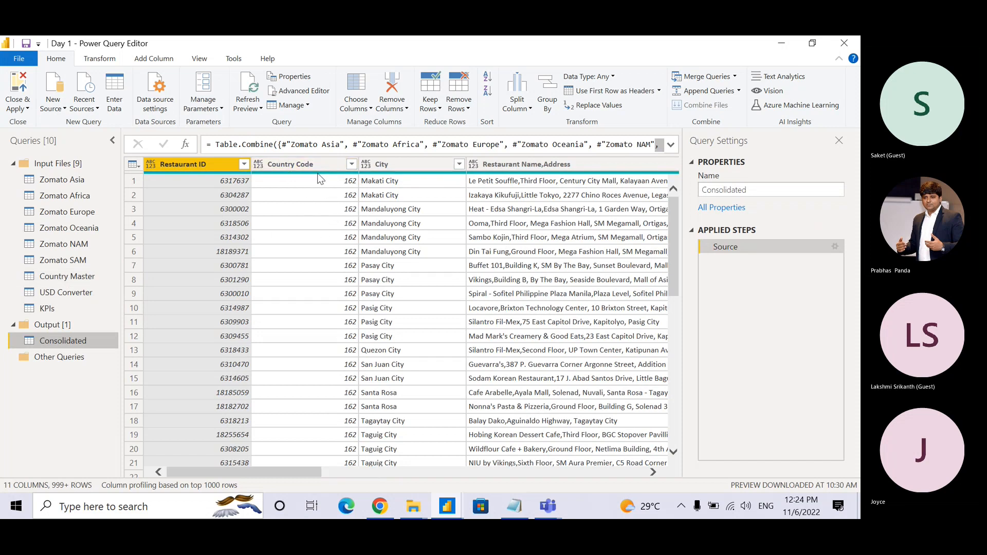
{"action": "mouse_move", "coordinate": [308, 174]}
{"action": "left_click", "coordinate": [19, 90]}
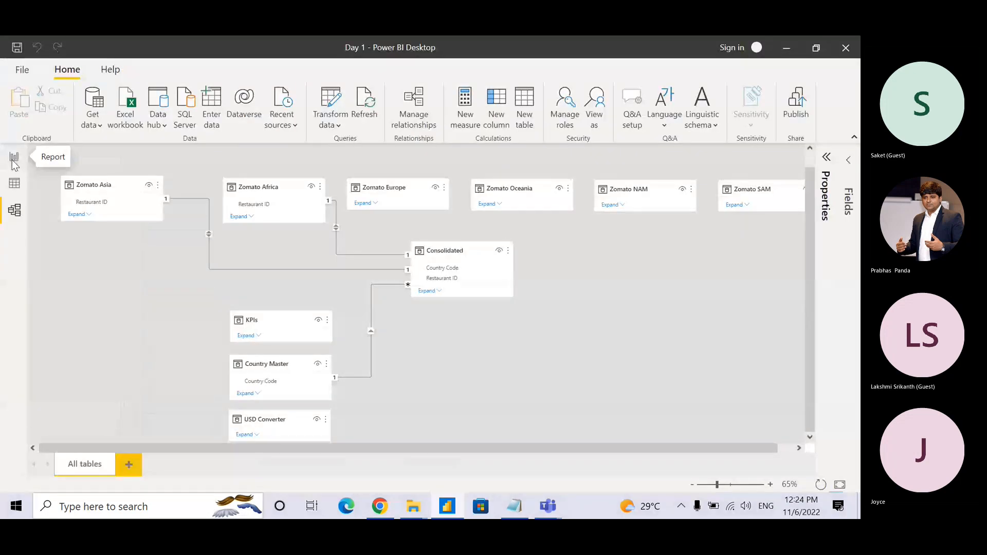
- View the empty report canvas and the Country Master table data, and return to the model diagram
{"action": "left_click", "coordinate": [14, 160]}
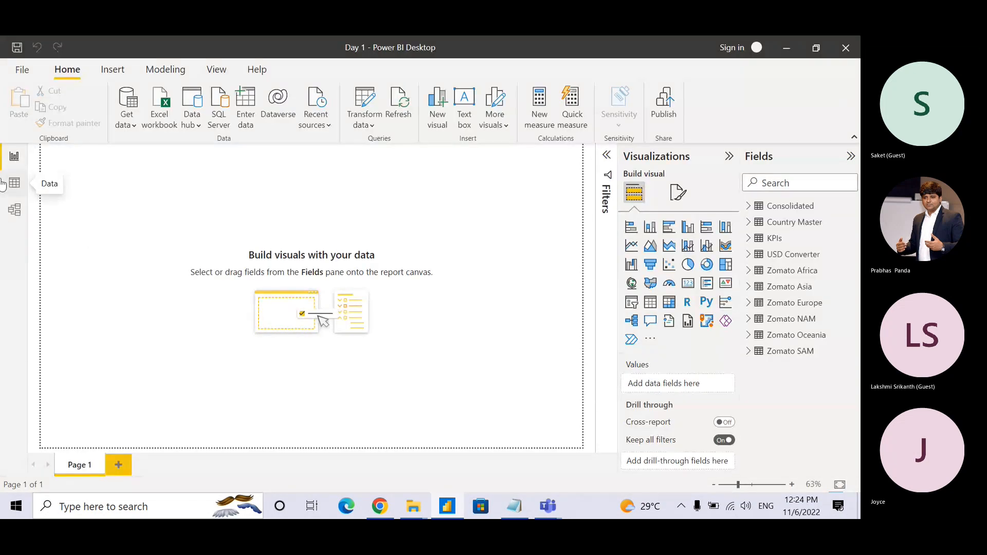
{"action": "left_click", "coordinate": [20, 182]}
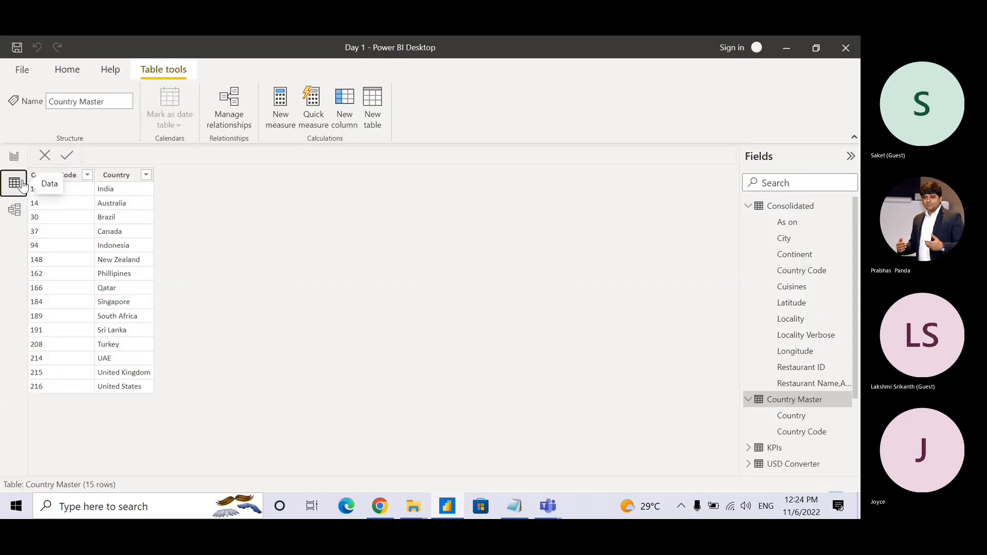
{"action": "left_click", "coordinate": [16, 225]}
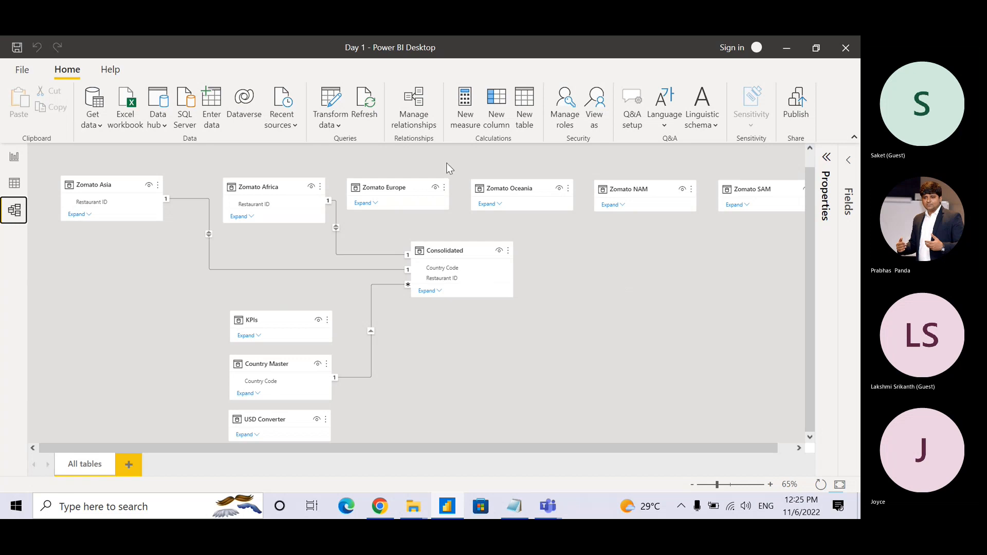
- Create an active one-to-one relationship between Zomato Europe and Consolidated on Restaurant ID, with cross filtering in both directions
{"action": "left_click", "coordinate": [417, 103]}
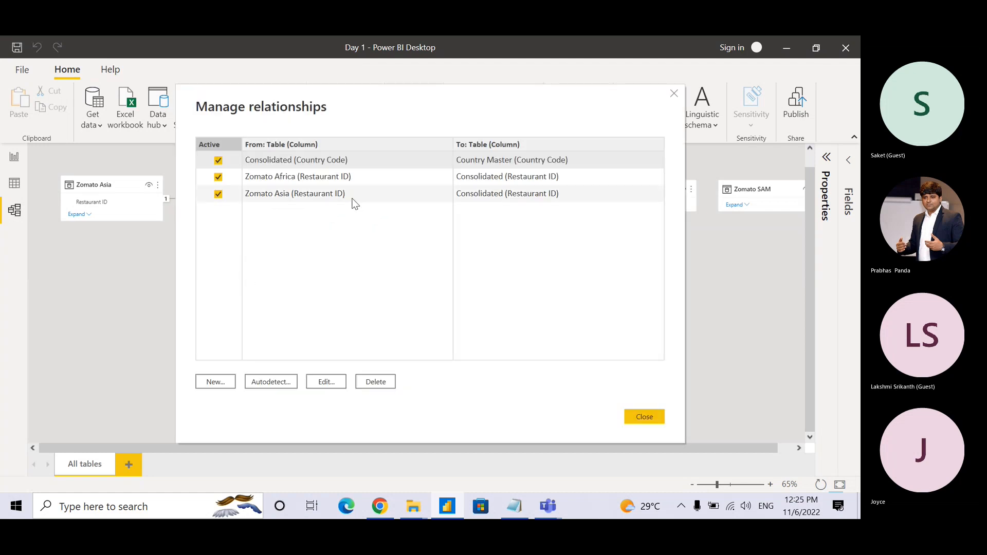
{"action": "left_click", "coordinate": [218, 383]}
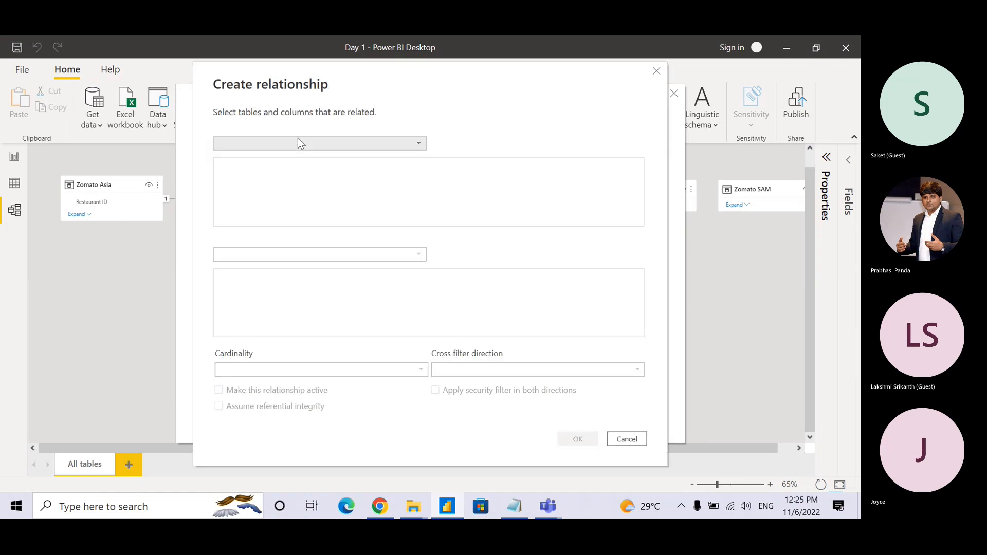
{"action": "left_click", "coordinate": [298, 138]}
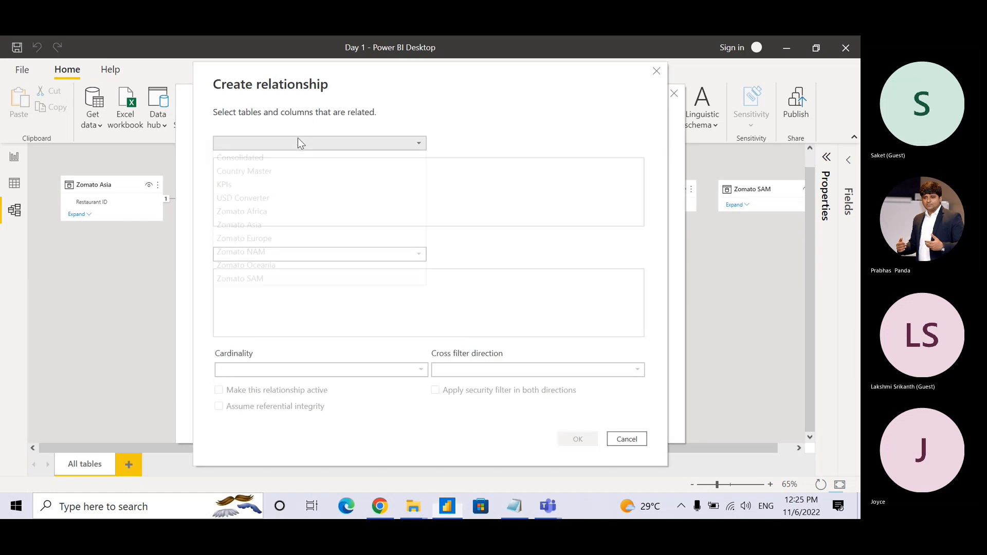
{"action": "left_click", "coordinate": [281, 239]}
{"action": "left_click", "coordinate": [282, 254]}
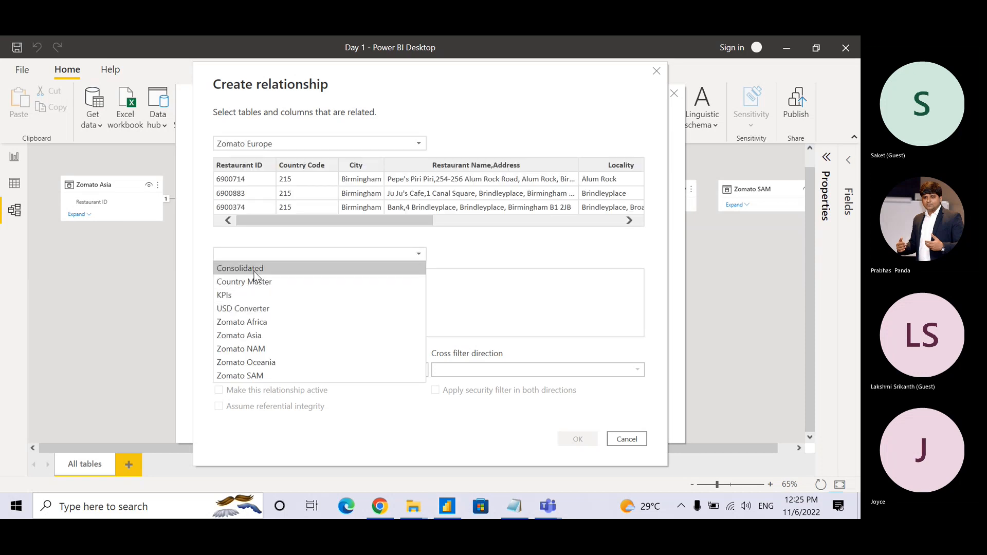
{"action": "left_click", "coordinate": [254, 269]}
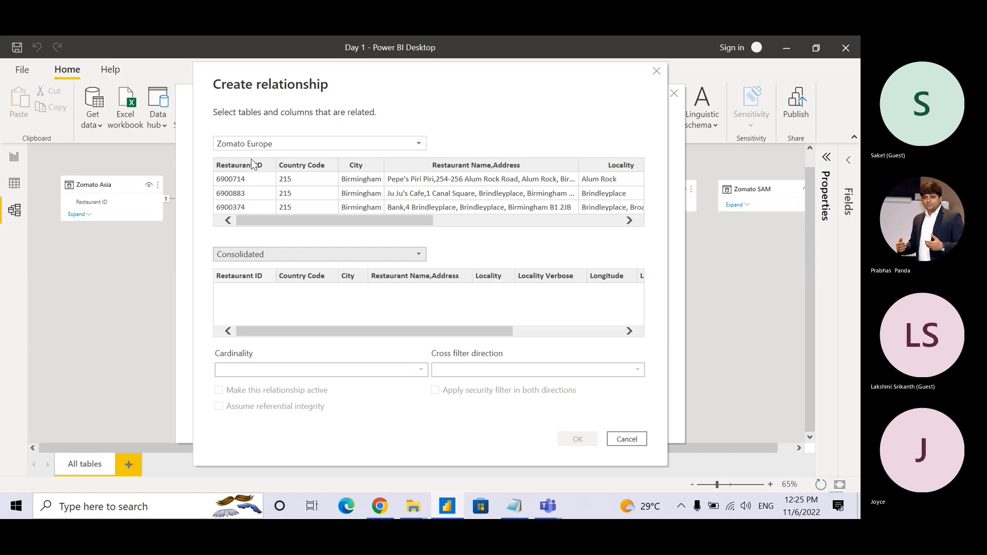
{"action": "left_click", "coordinate": [248, 276]}
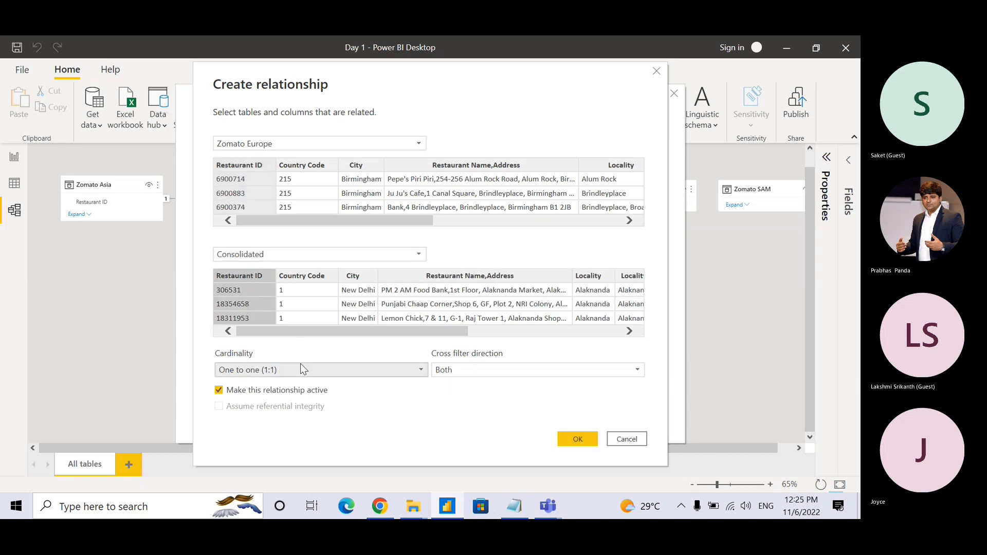
{"action": "left_click", "coordinate": [593, 443]}
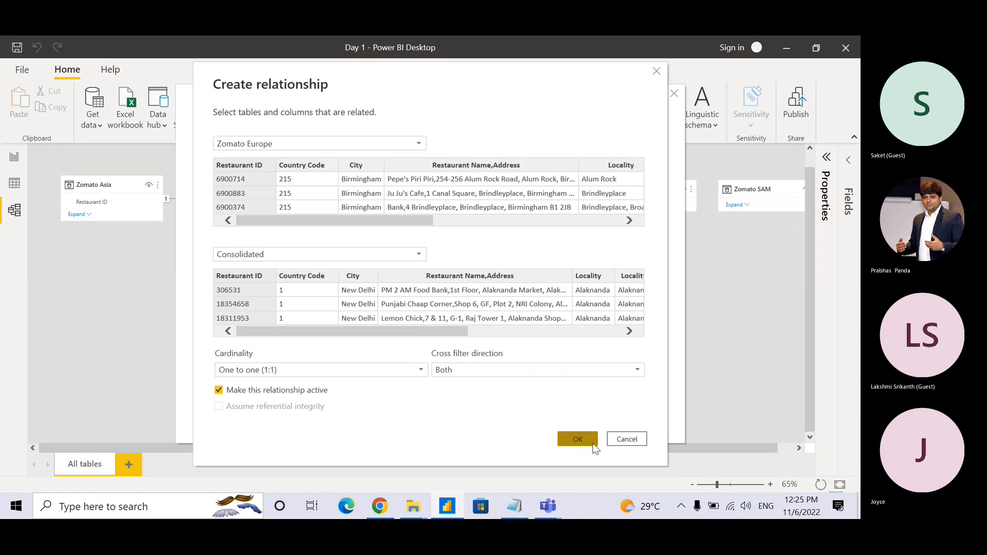
{"action": "left_click", "coordinate": [648, 418]}
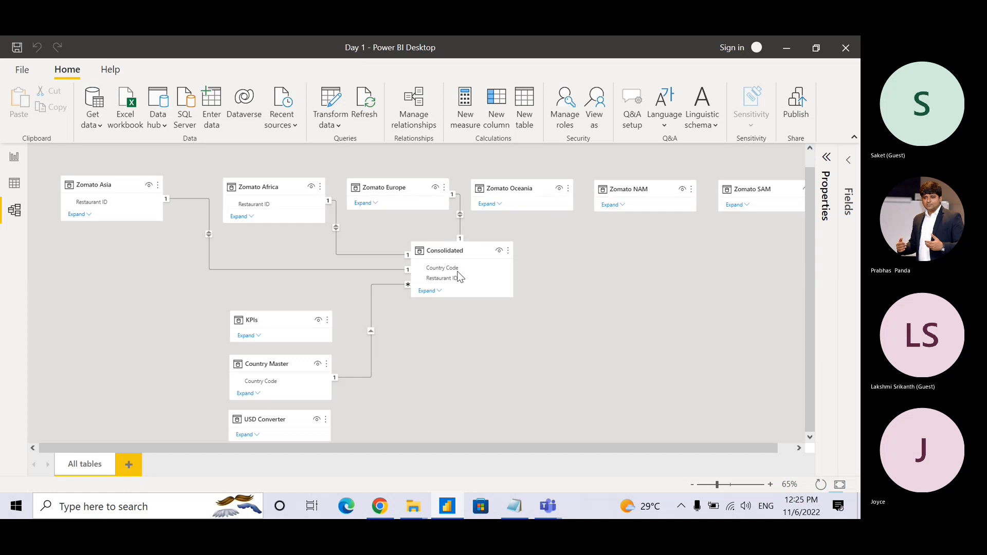
- Expand the Zomato Europe table in the model diagram to check its fields, and collapse it again
{"action": "left_click", "coordinate": [364, 203]}
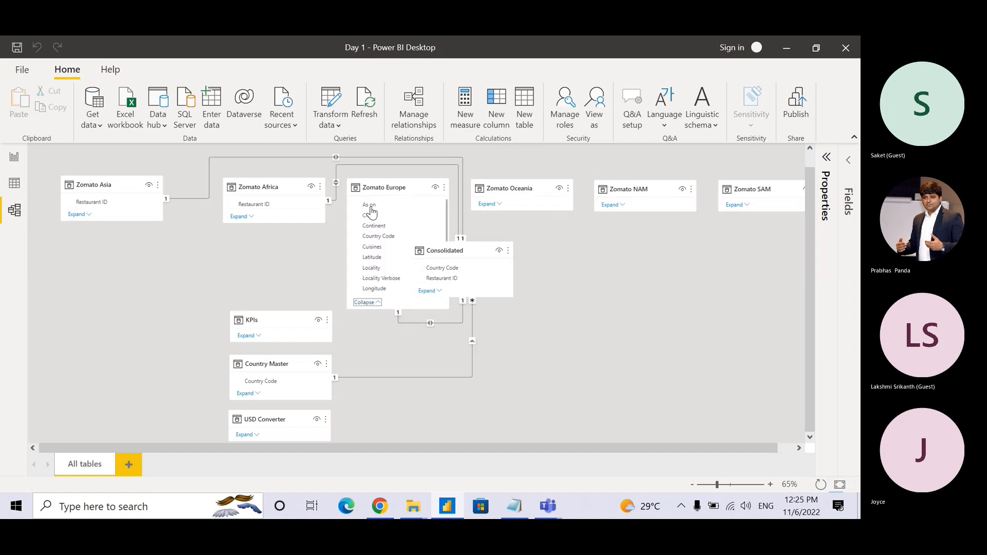
{"action": "left_click", "coordinate": [378, 305]}
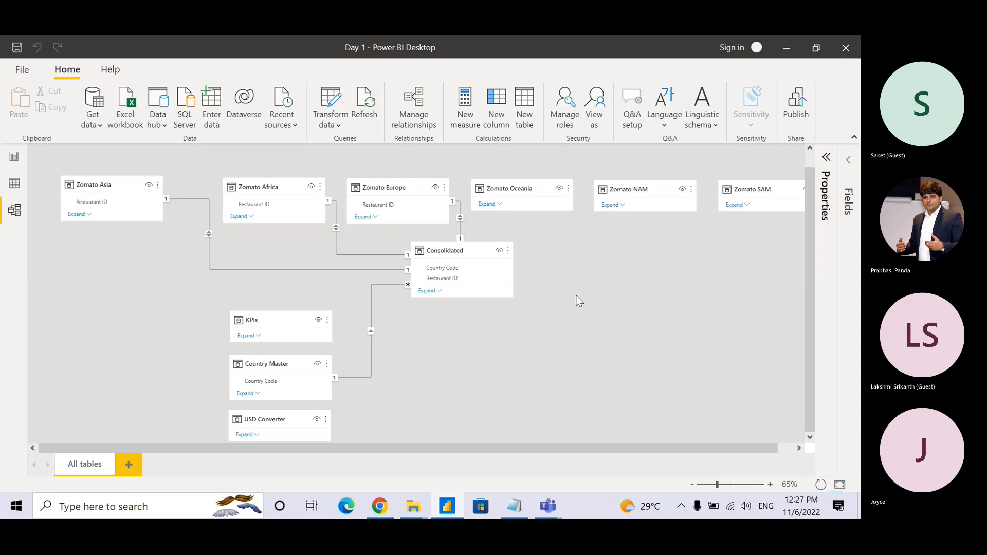
{"action": "scroll", "coordinate": [576, 295], "scroll_direction": "right", "scroll_amount": 1}
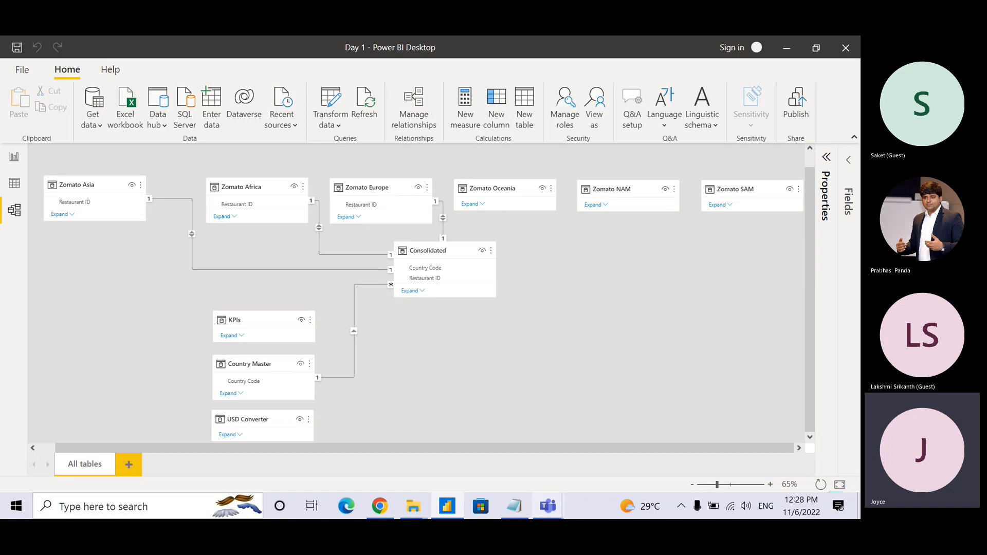
- Switch to the Microsoft Teams meeting and stop sharing the screen
{"action": "mouse_move", "coordinate": [539, 518]}
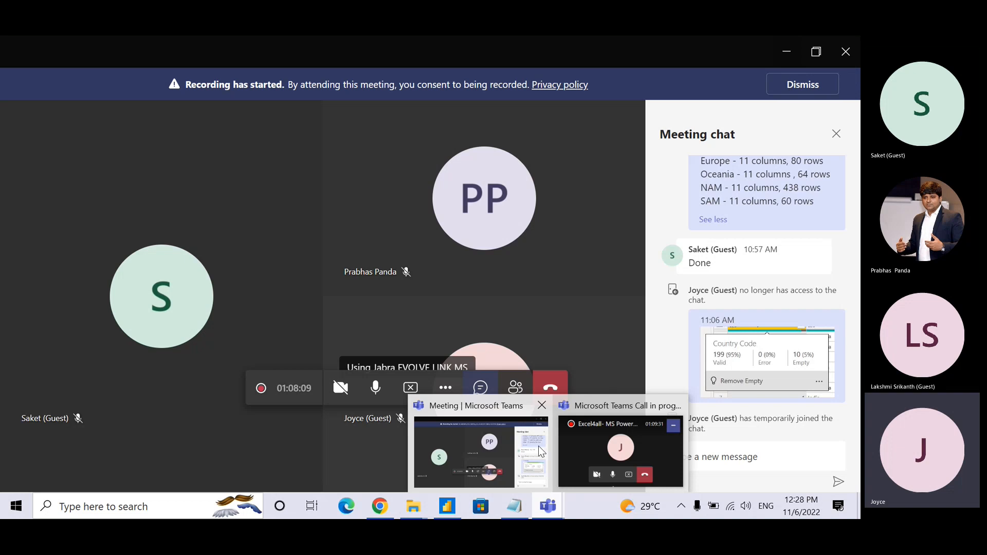
{"action": "left_click", "coordinate": [538, 445]}
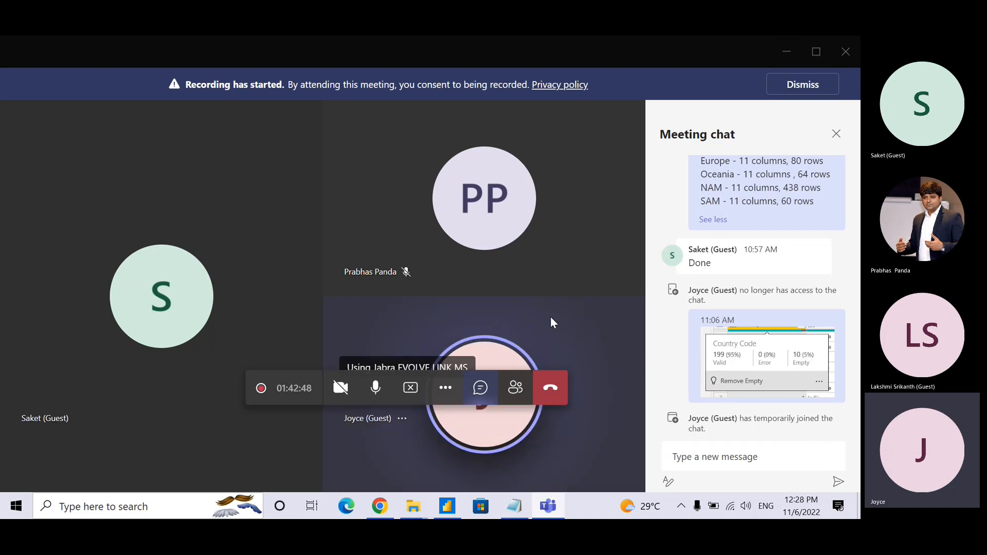
{"action": "left_click", "coordinate": [410, 389]}
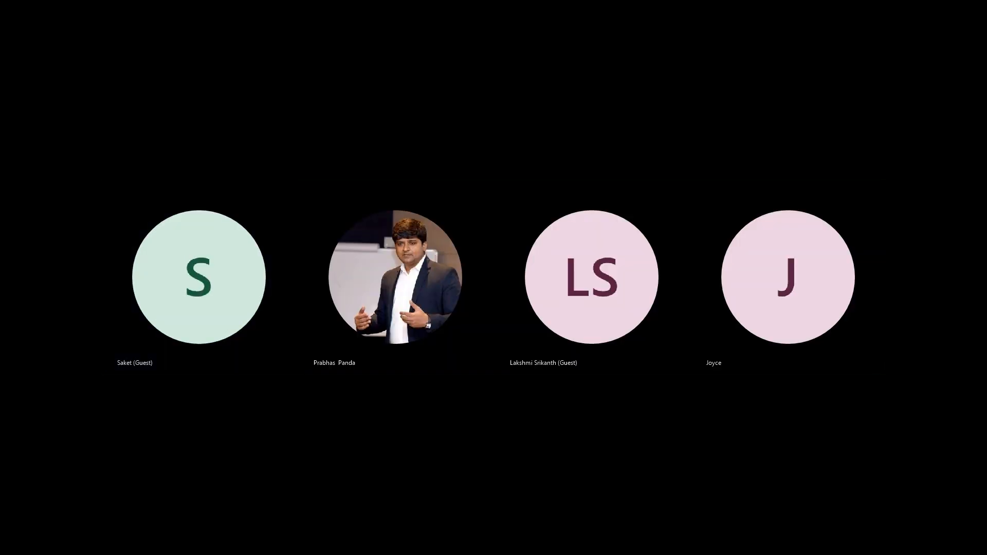